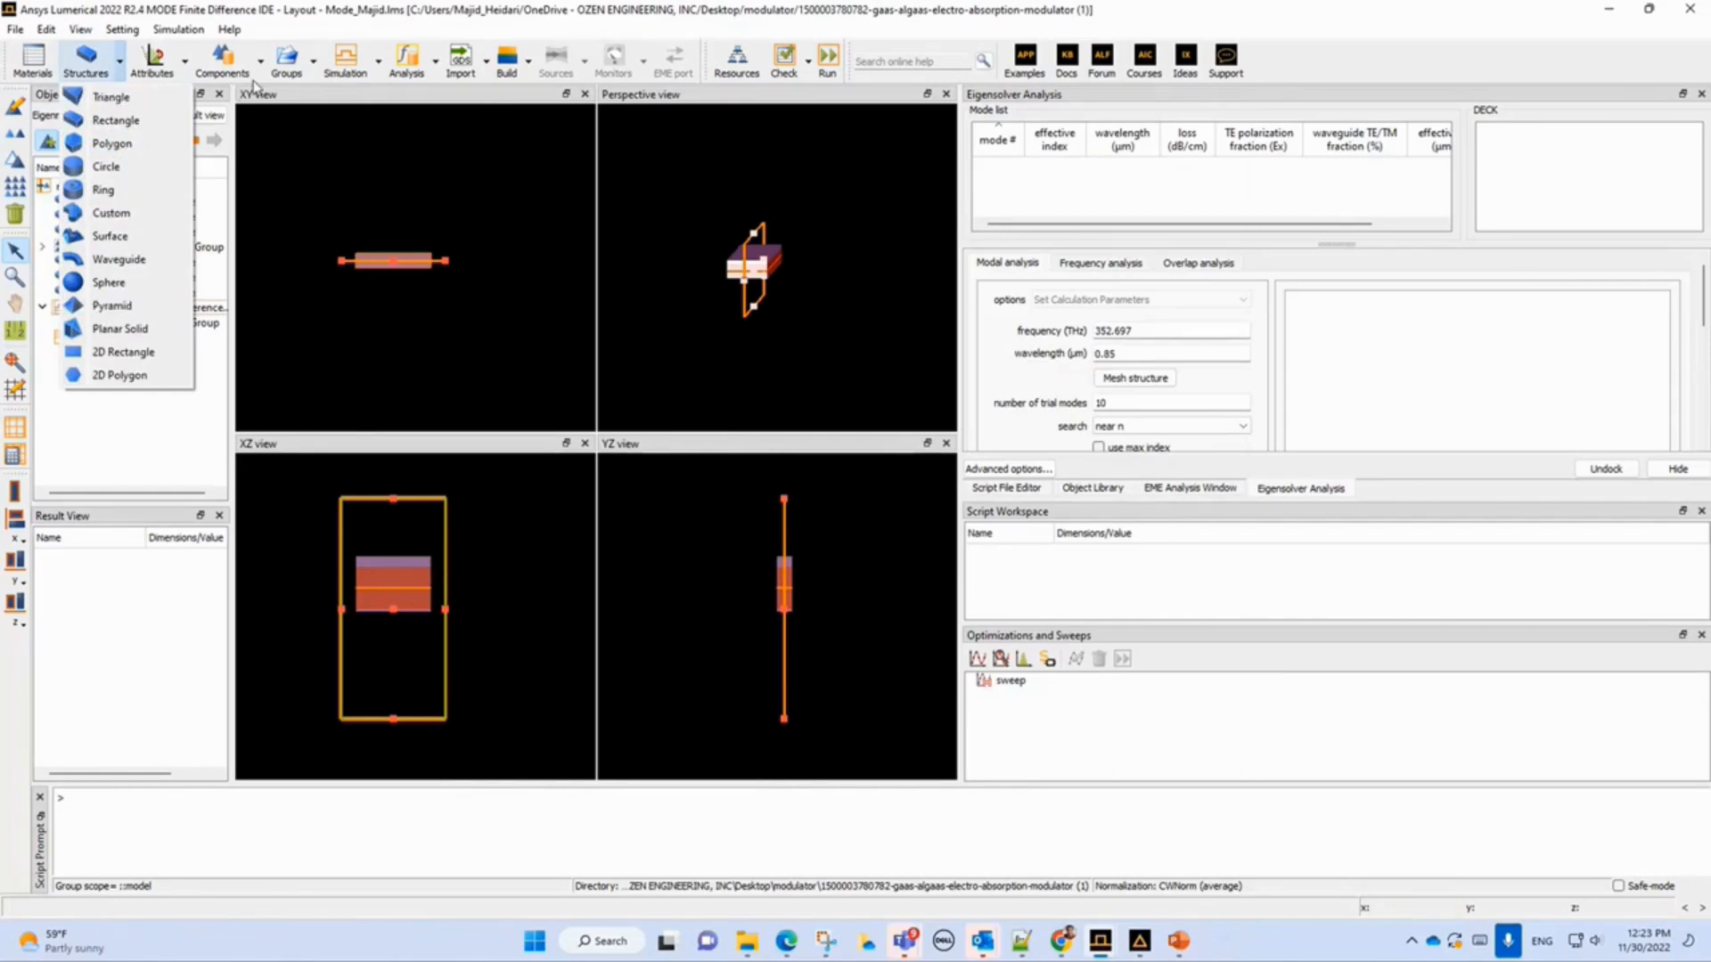
# Filter the objects tree so it lists only the structure objects of the model.
pyautogui.click(381, 84)
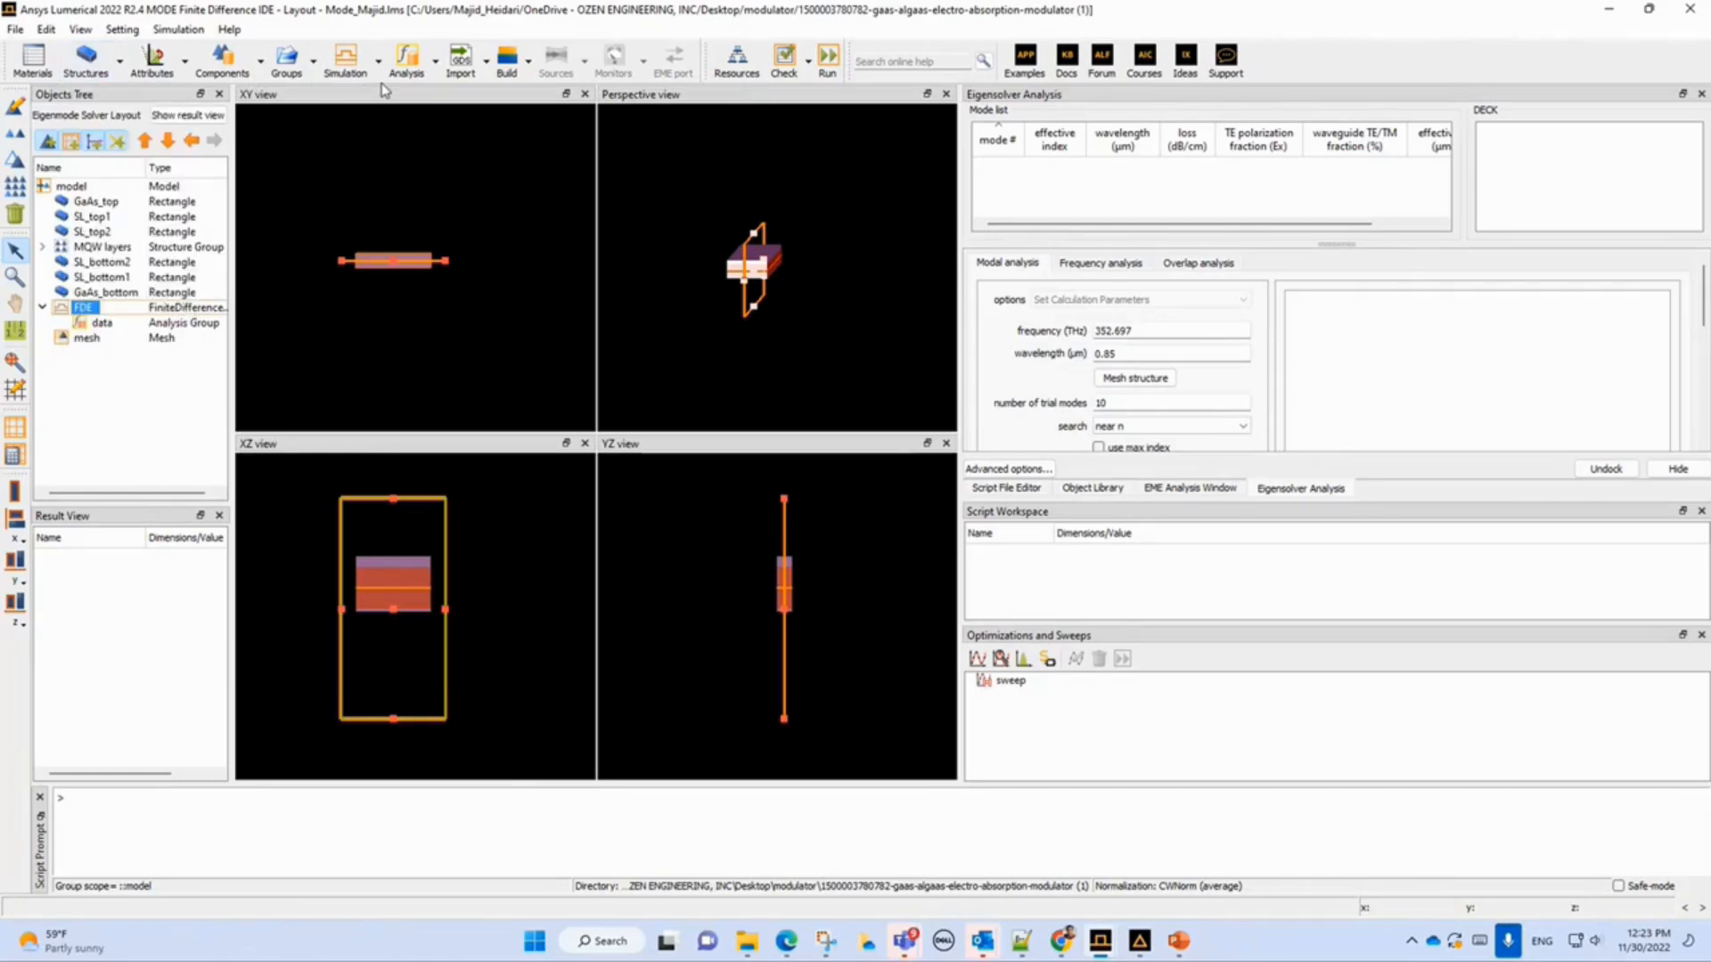
pyautogui.click(119, 143)
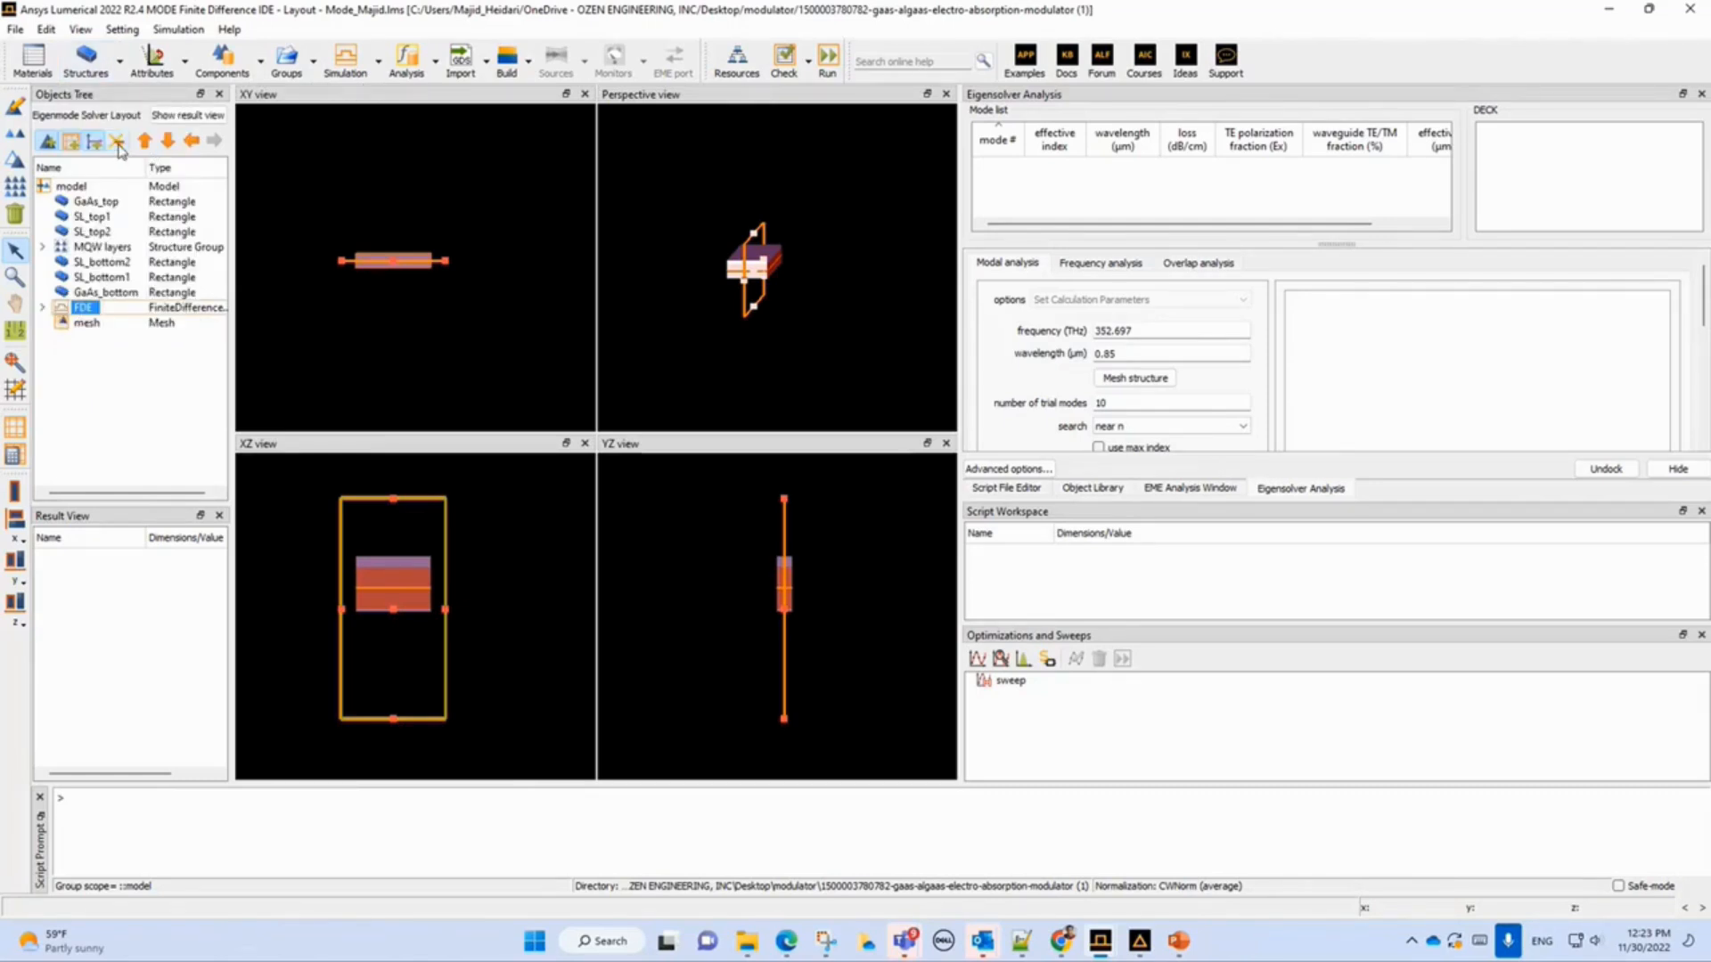
pyautogui.click(73, 144)
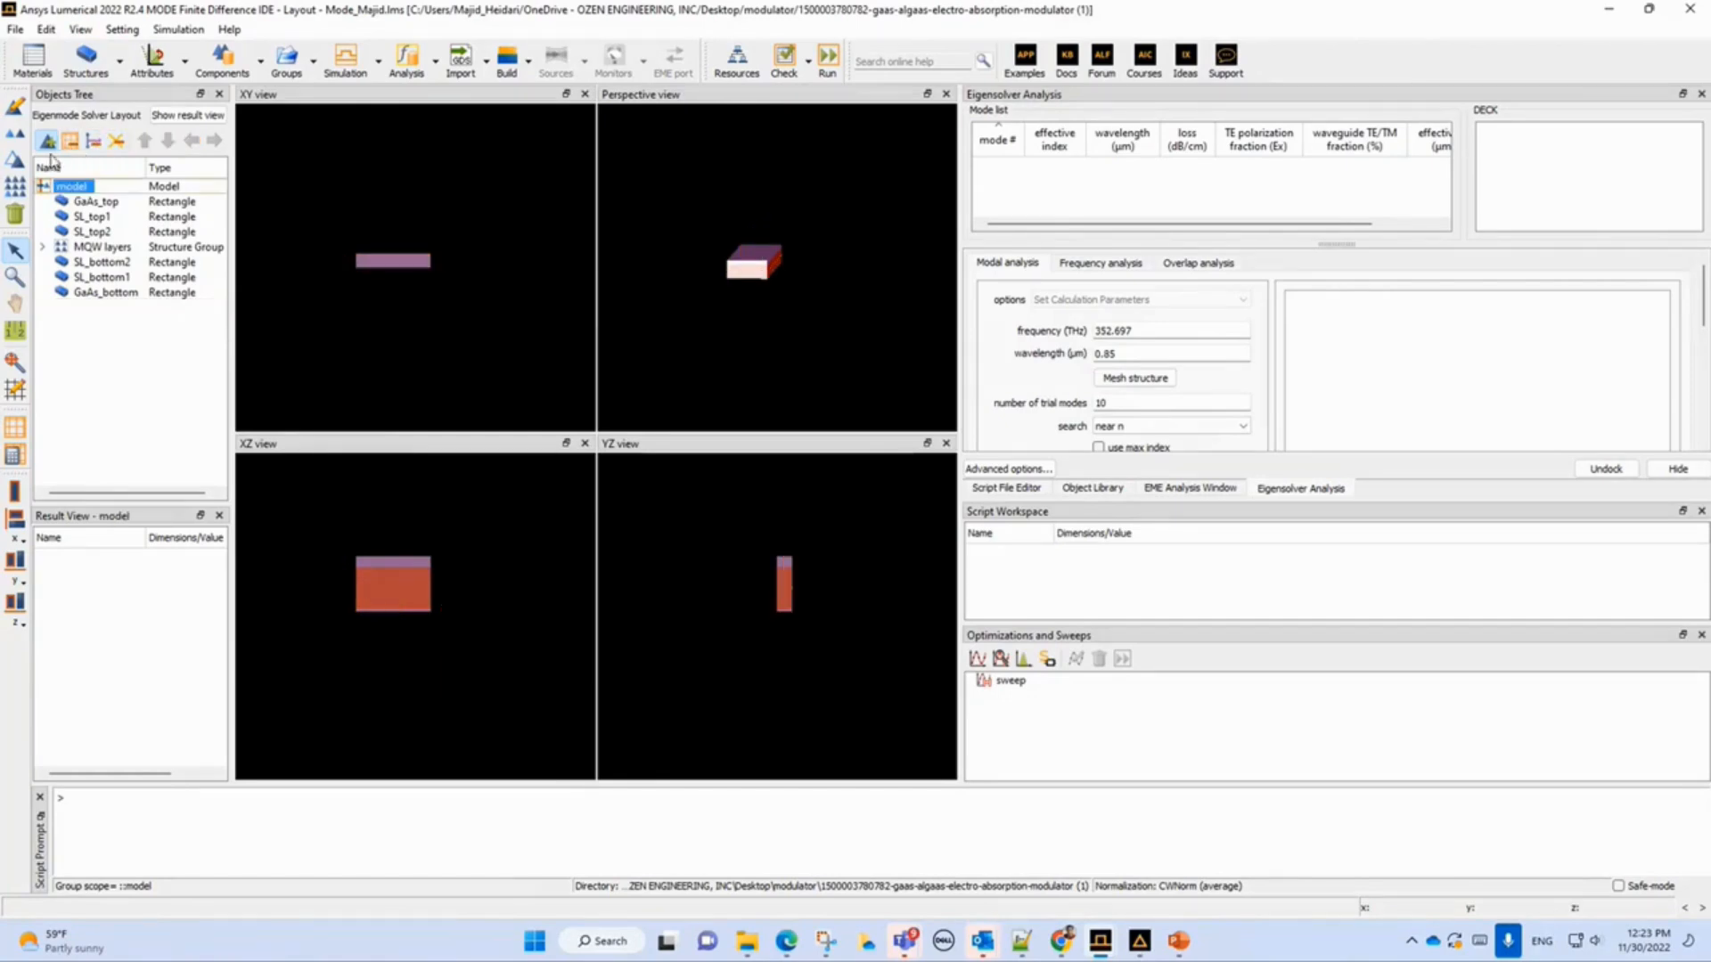
pyautogui.click(49, 144)
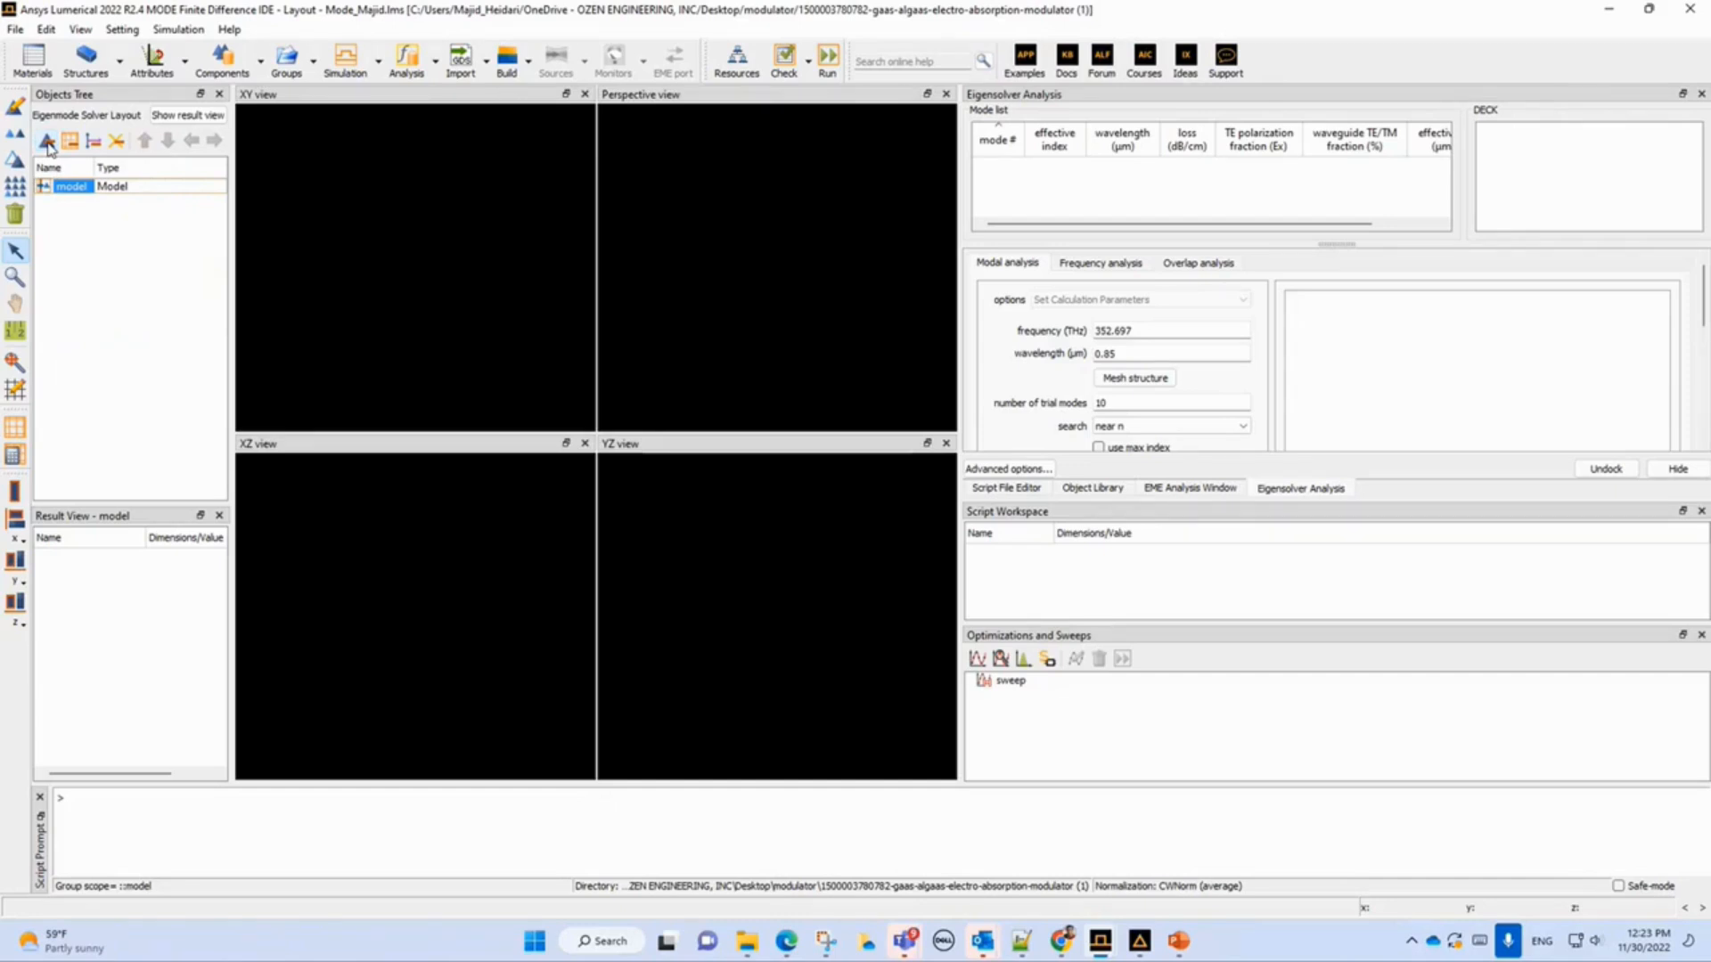
pyautogui.click(48, 142)
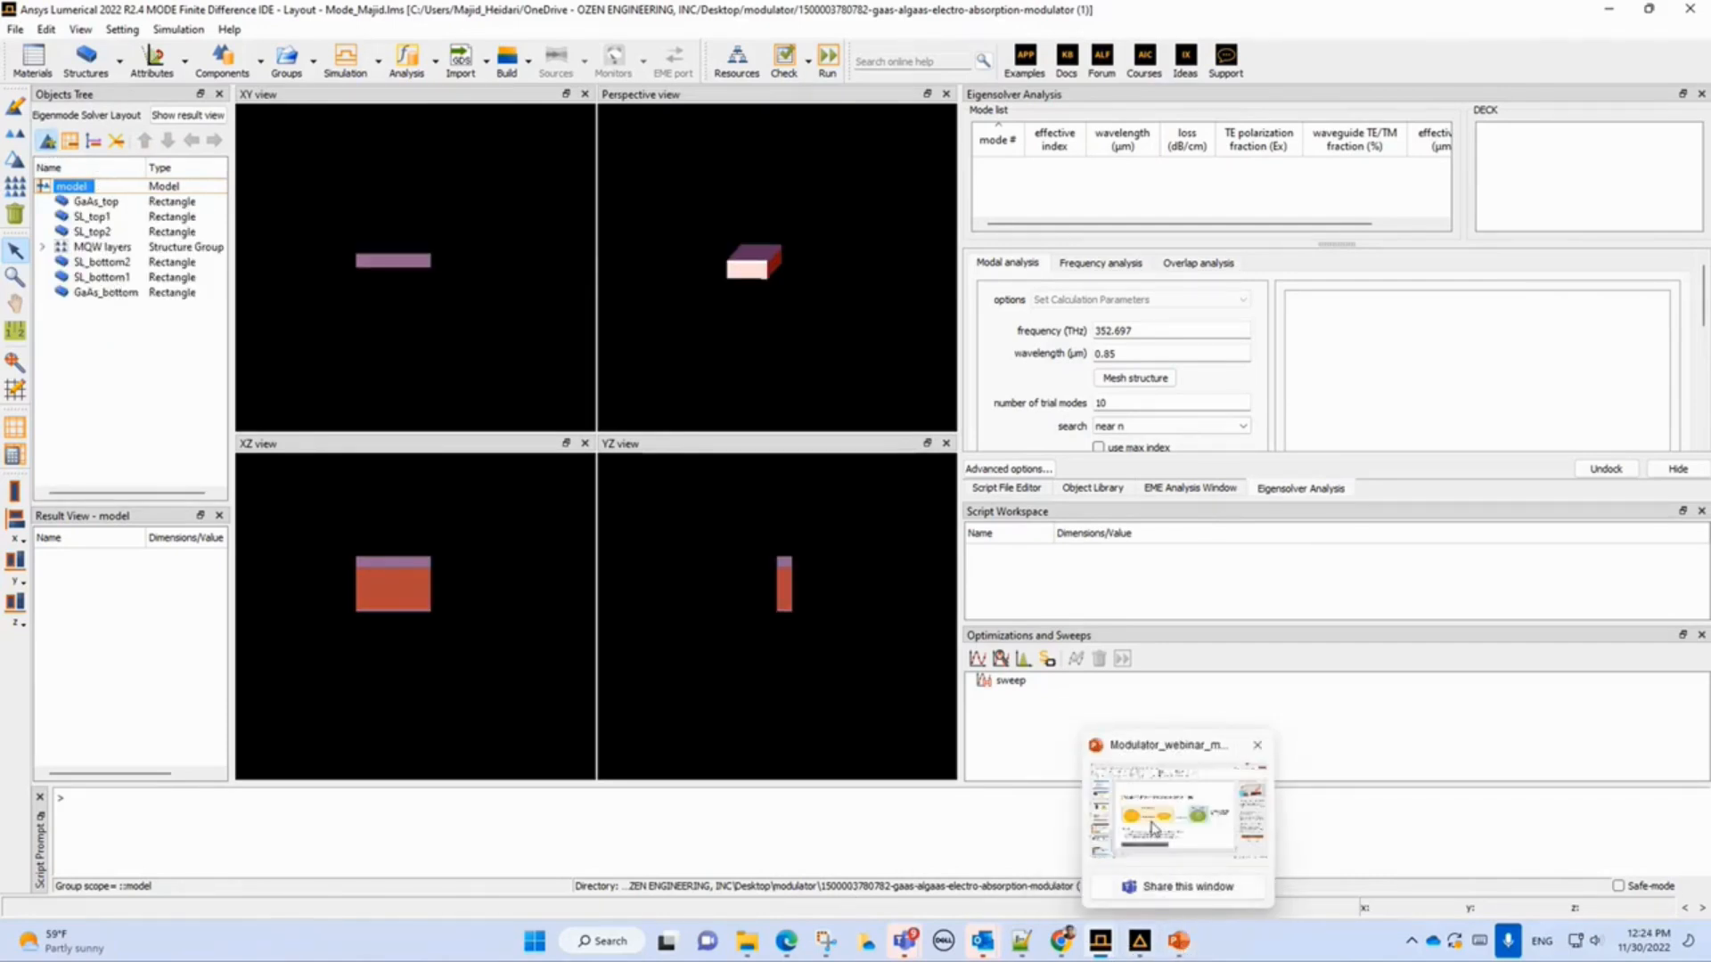
# Switch to the presentation to view the device model layer-stack slide, and return to the MODE IDE.
pyautogui.click(1178, 941)
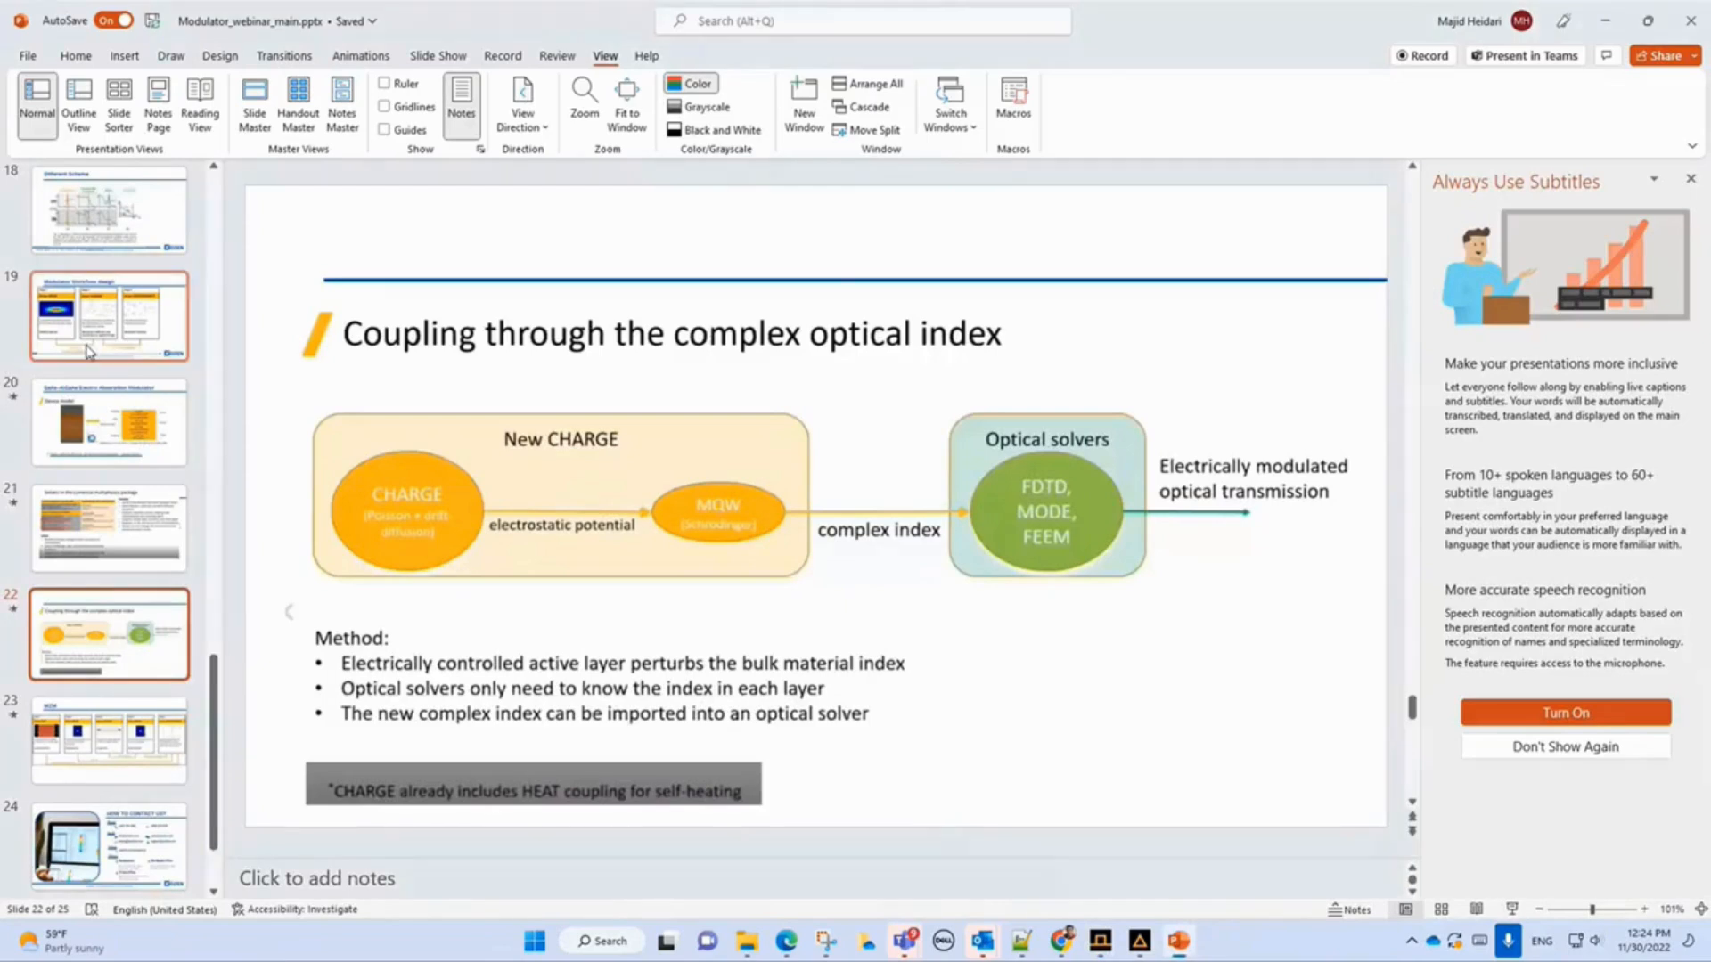
pyautogui.click(117, 459)
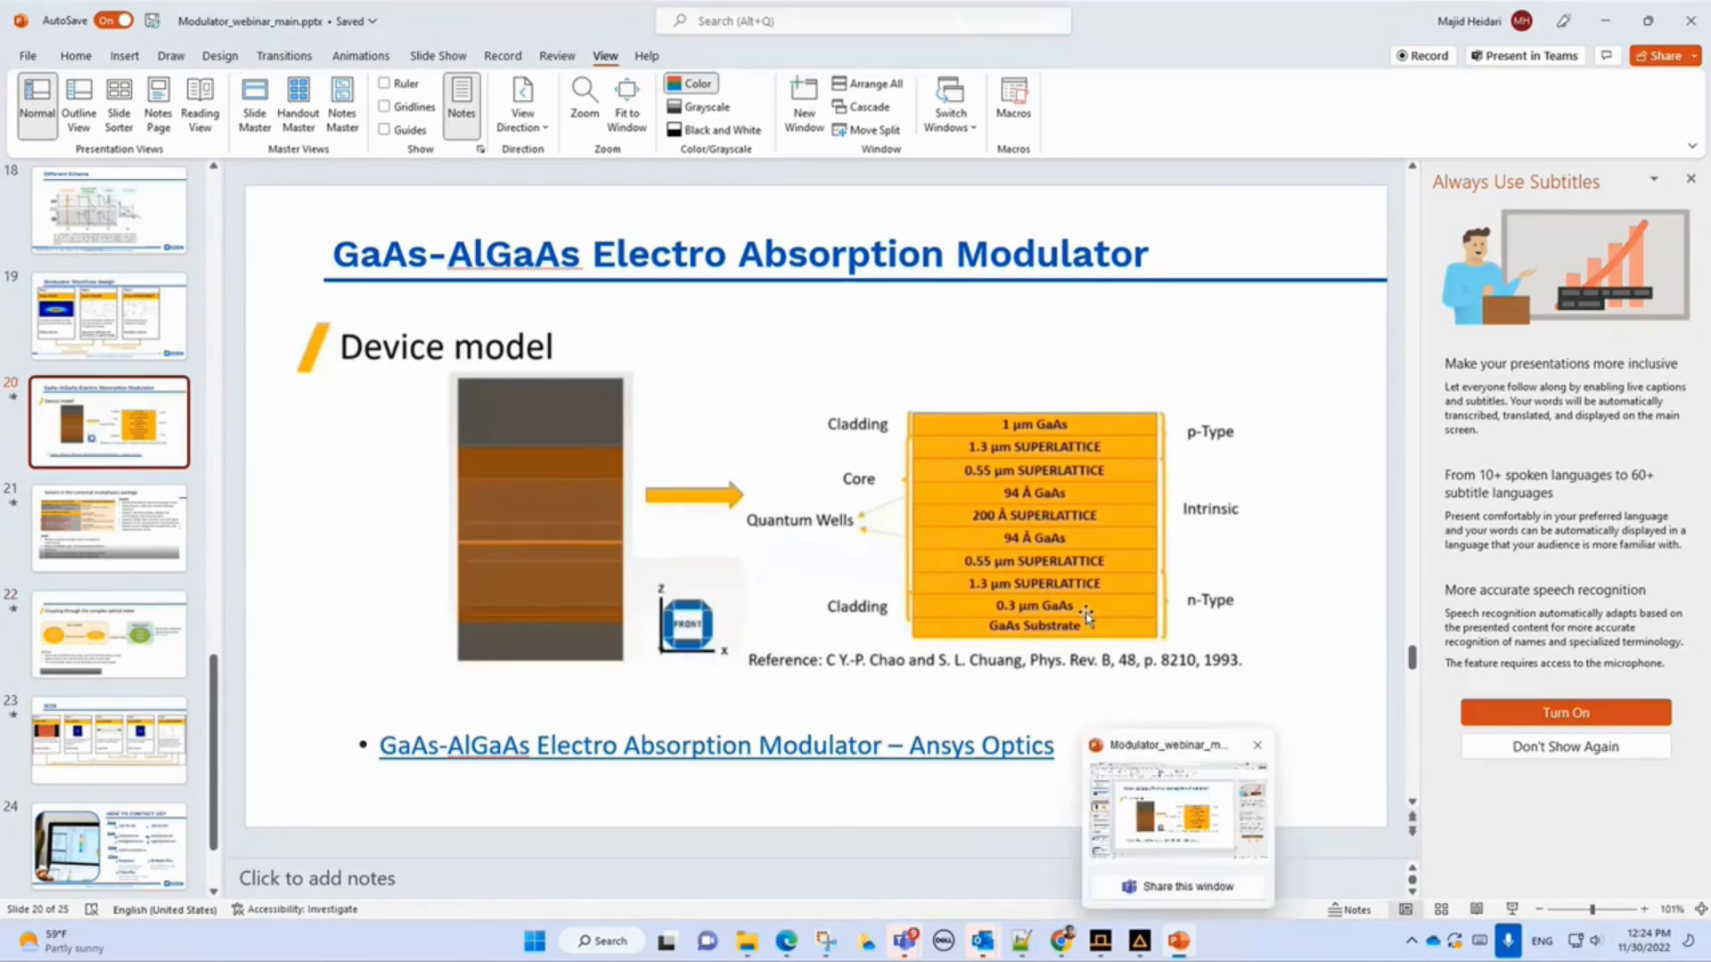
pyautogui.moveTo(1100, 941)
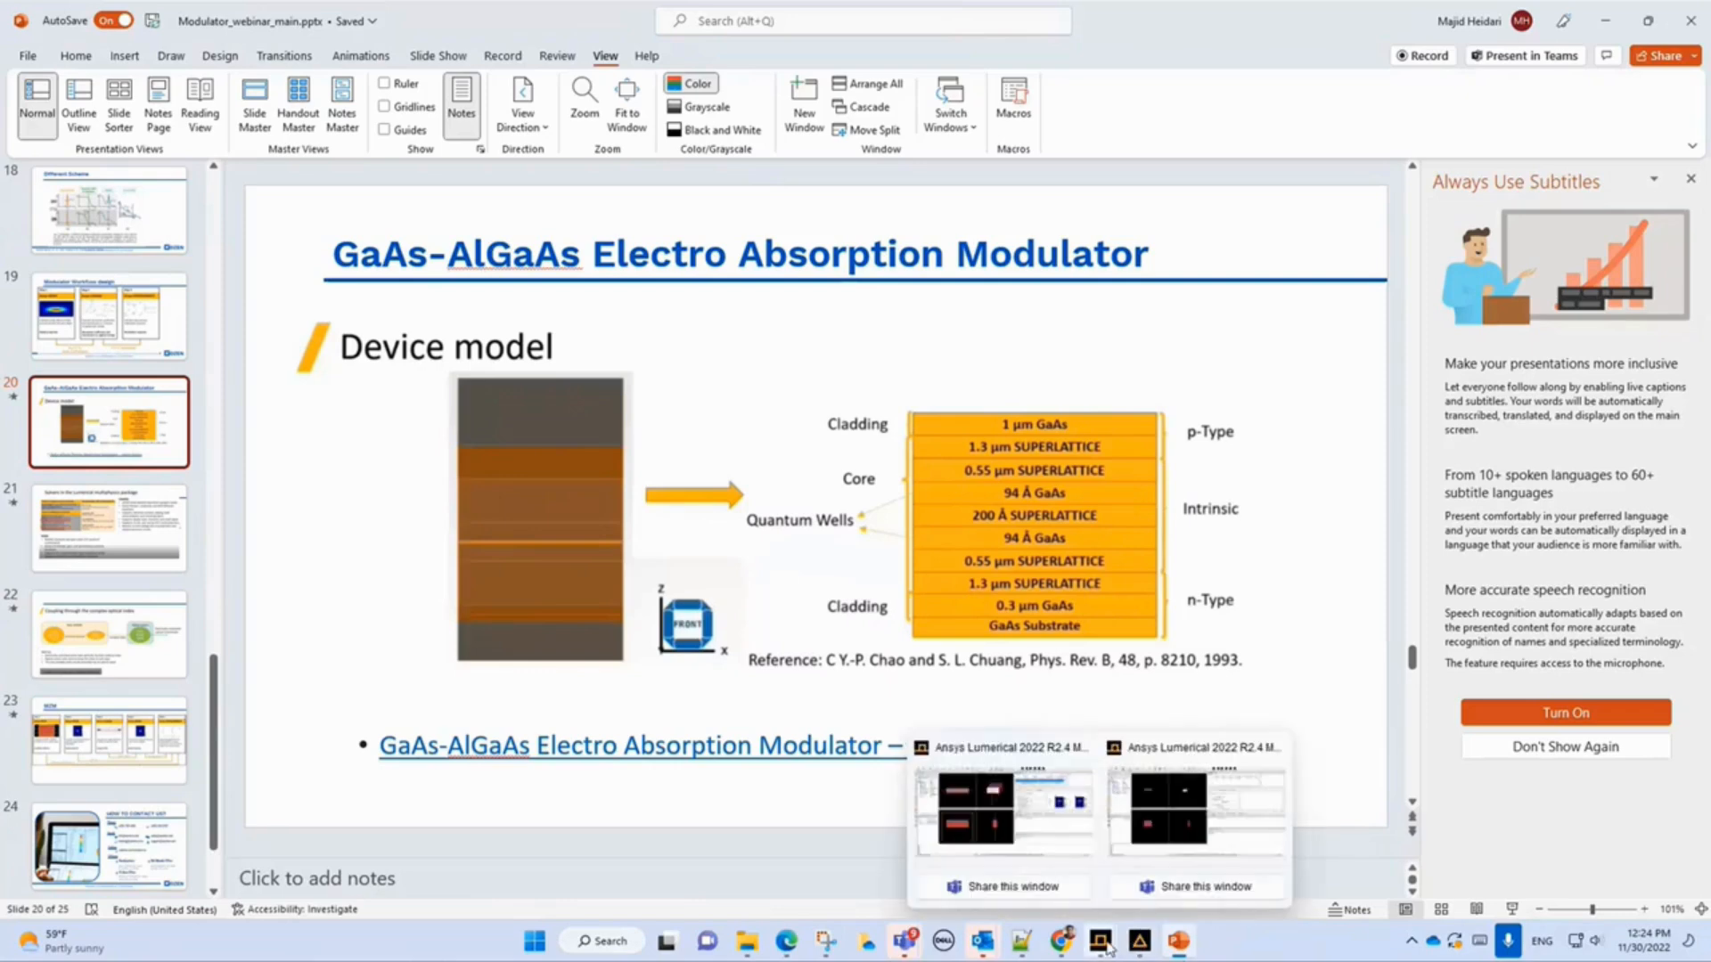
pyautogui.click(1150, 800)
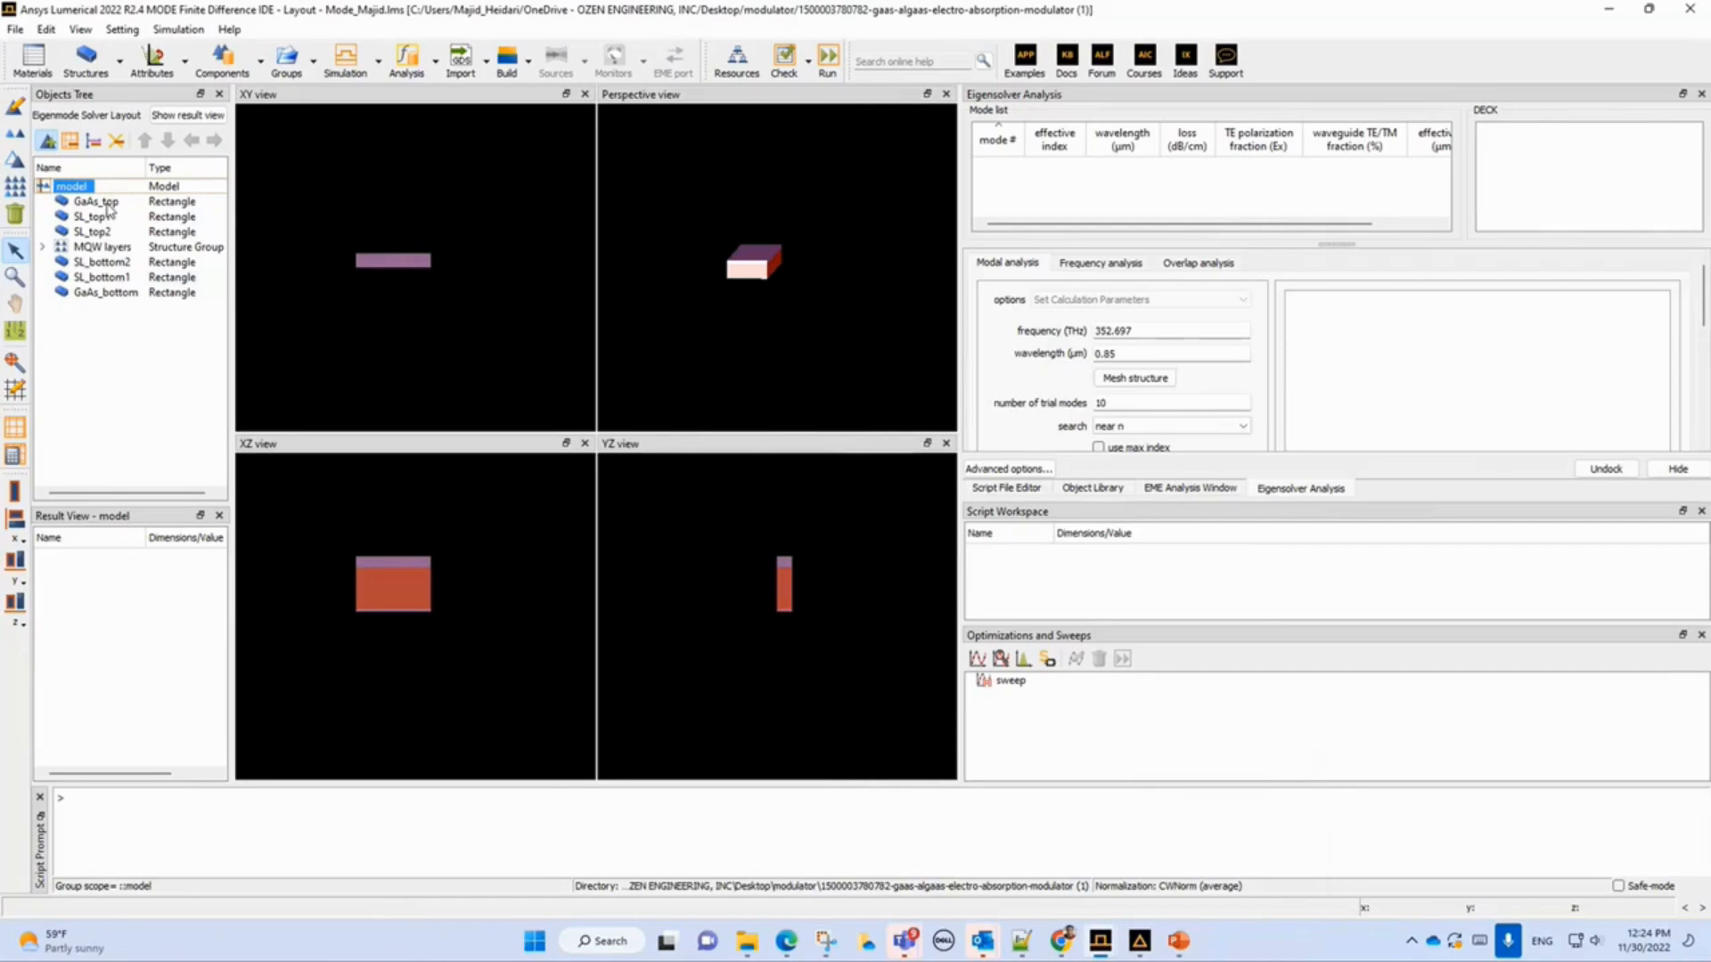
# Select each layer from GaAs_top down to GaAs_bottom in turn to examine where it sits in the views.
pyautogui.click(105, 203)
pyautogui.scroll(4, 448, 570)
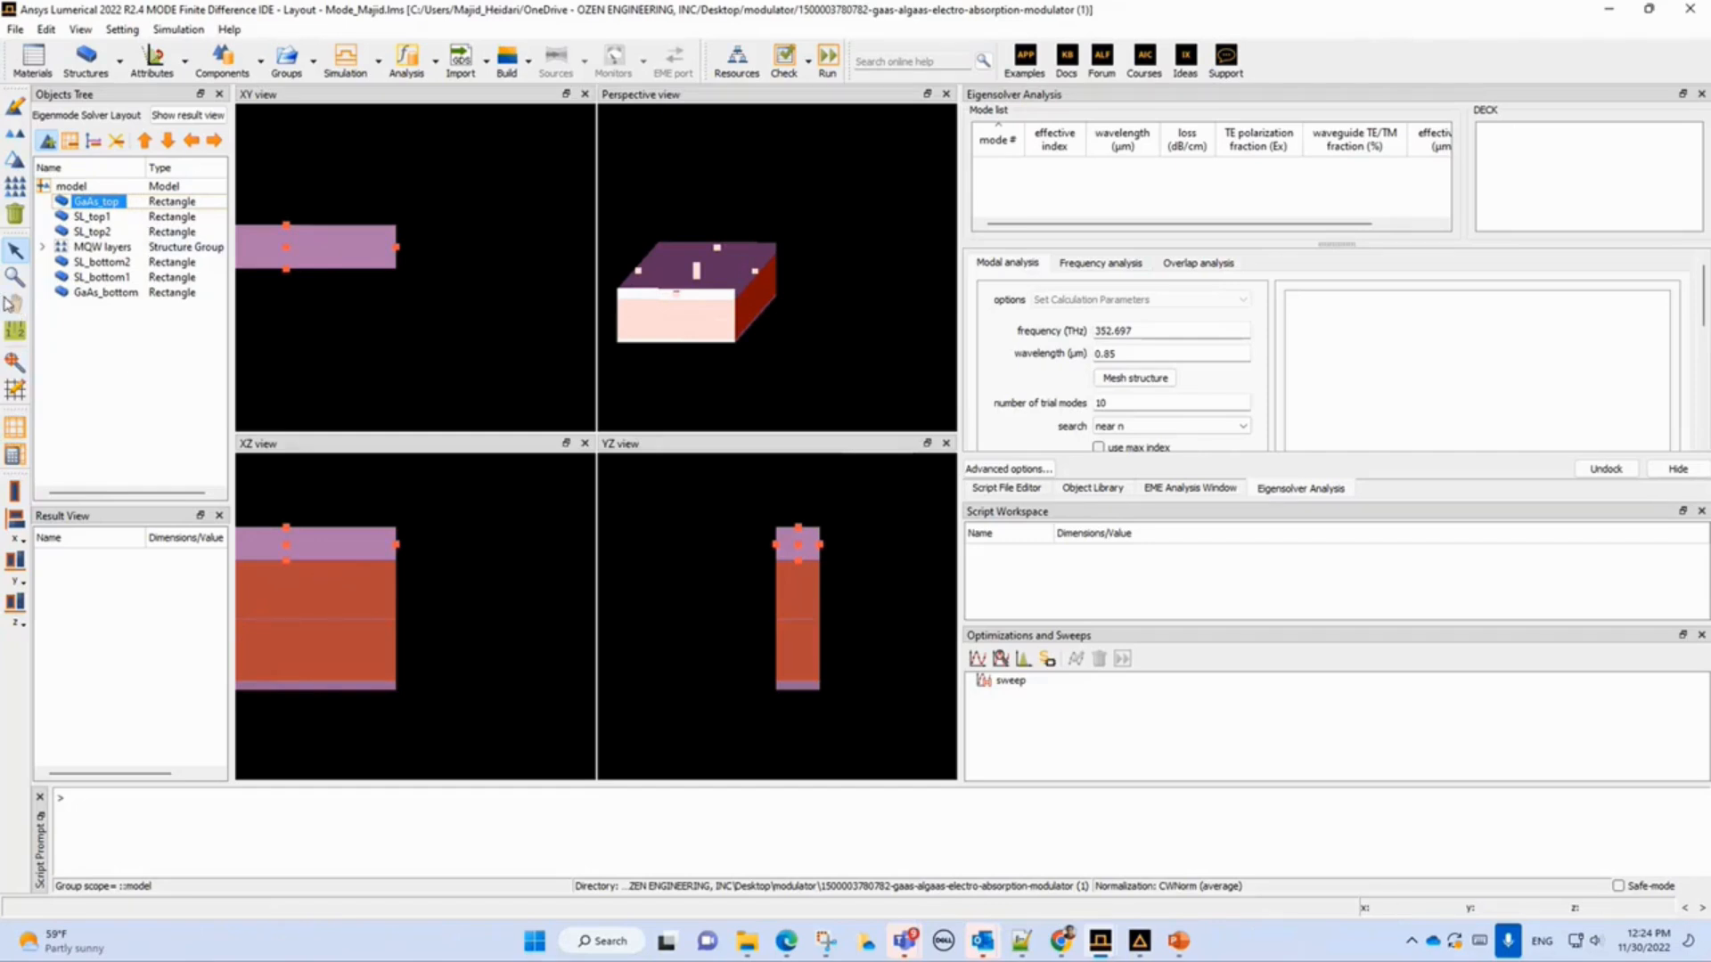
pyautogui.click(14, 305)
pyautogui.moveTo(313, 599); pyautogui.dragTo(436, 630)
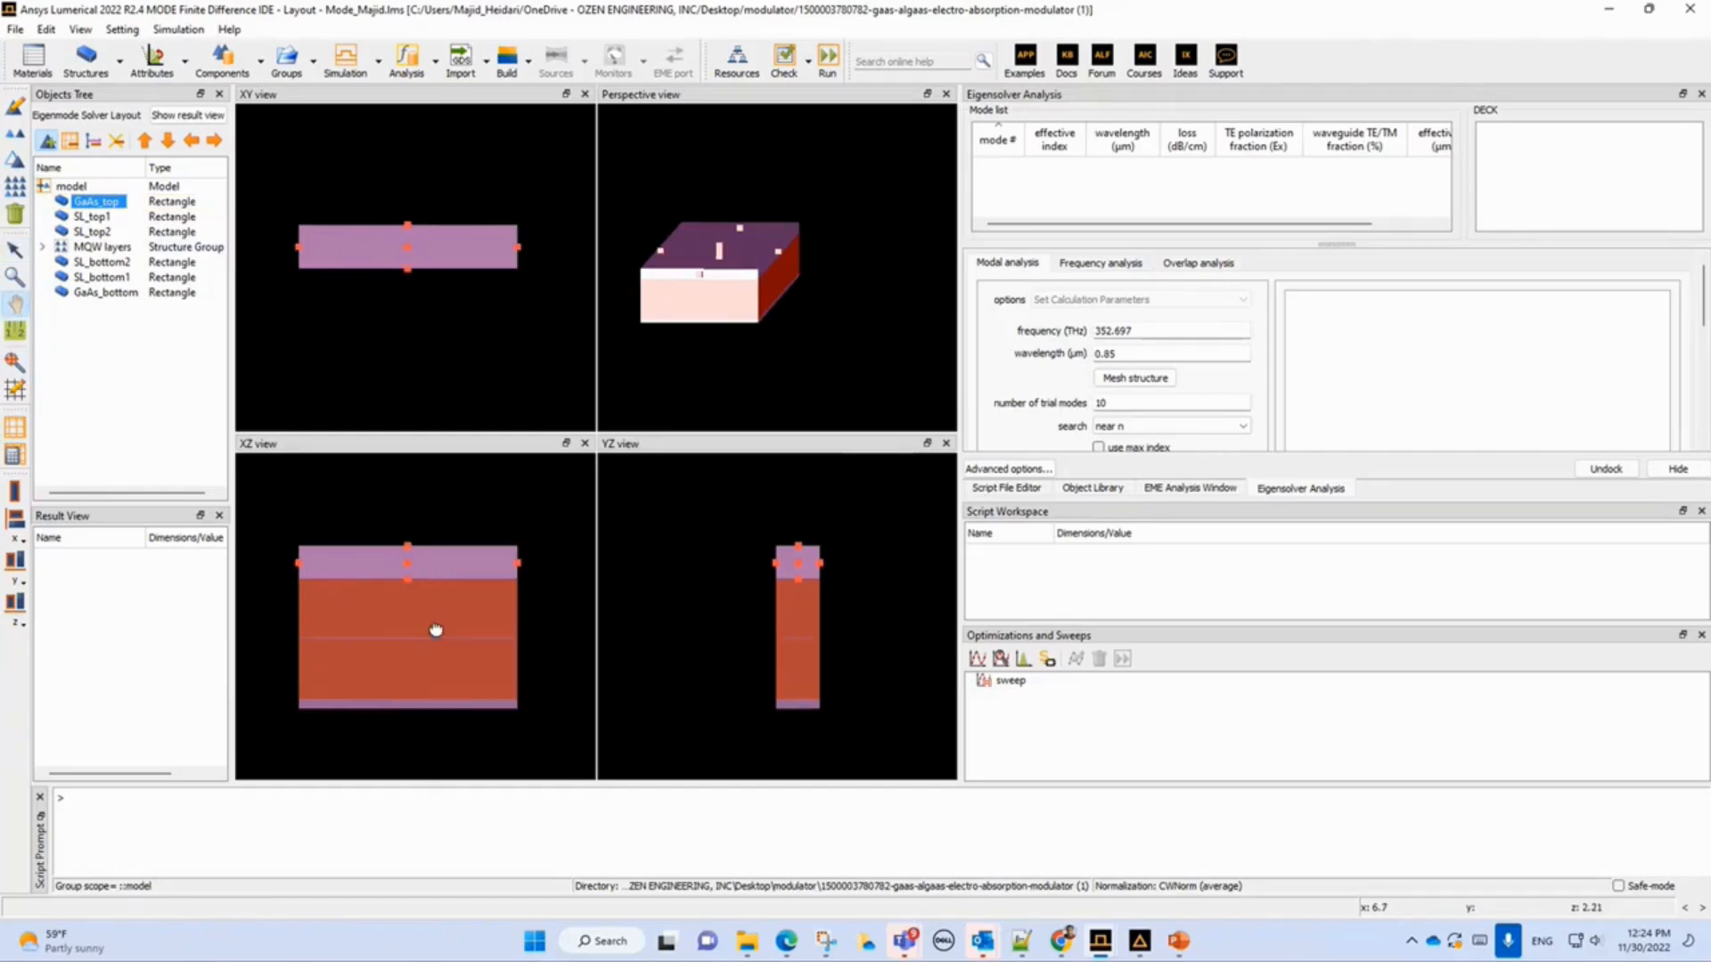
pyautogui.click(85, 221)
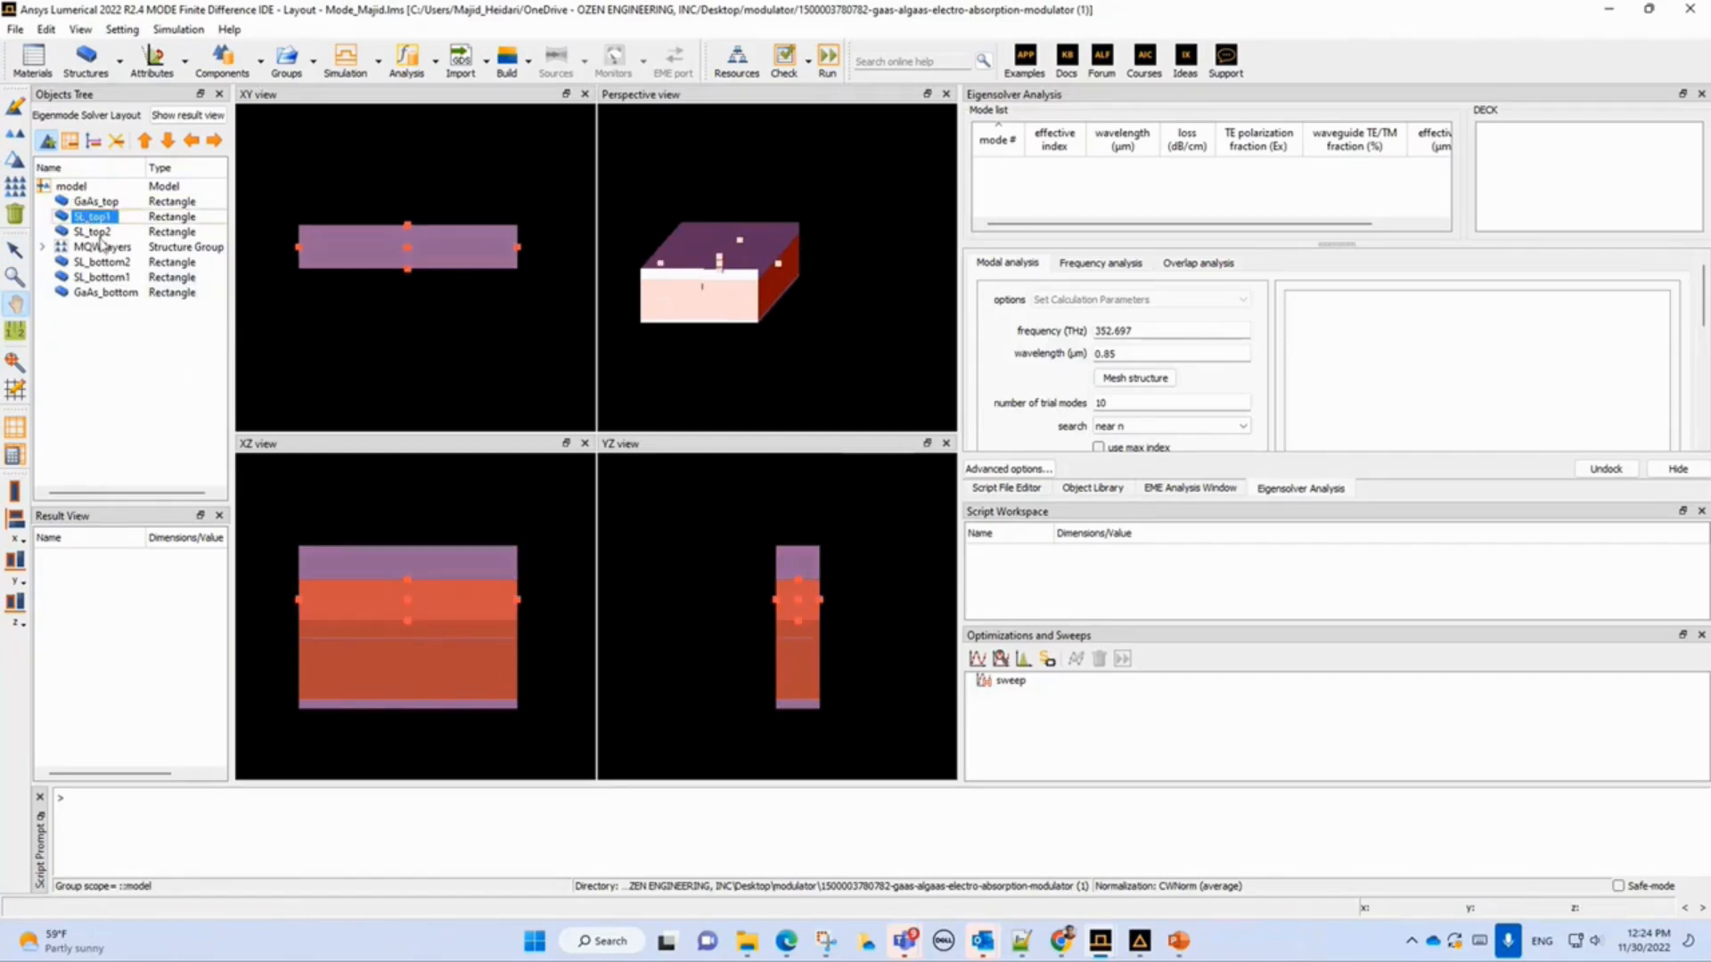
pyautogui.click(95, 233)
pyautogui.click(96, 248)
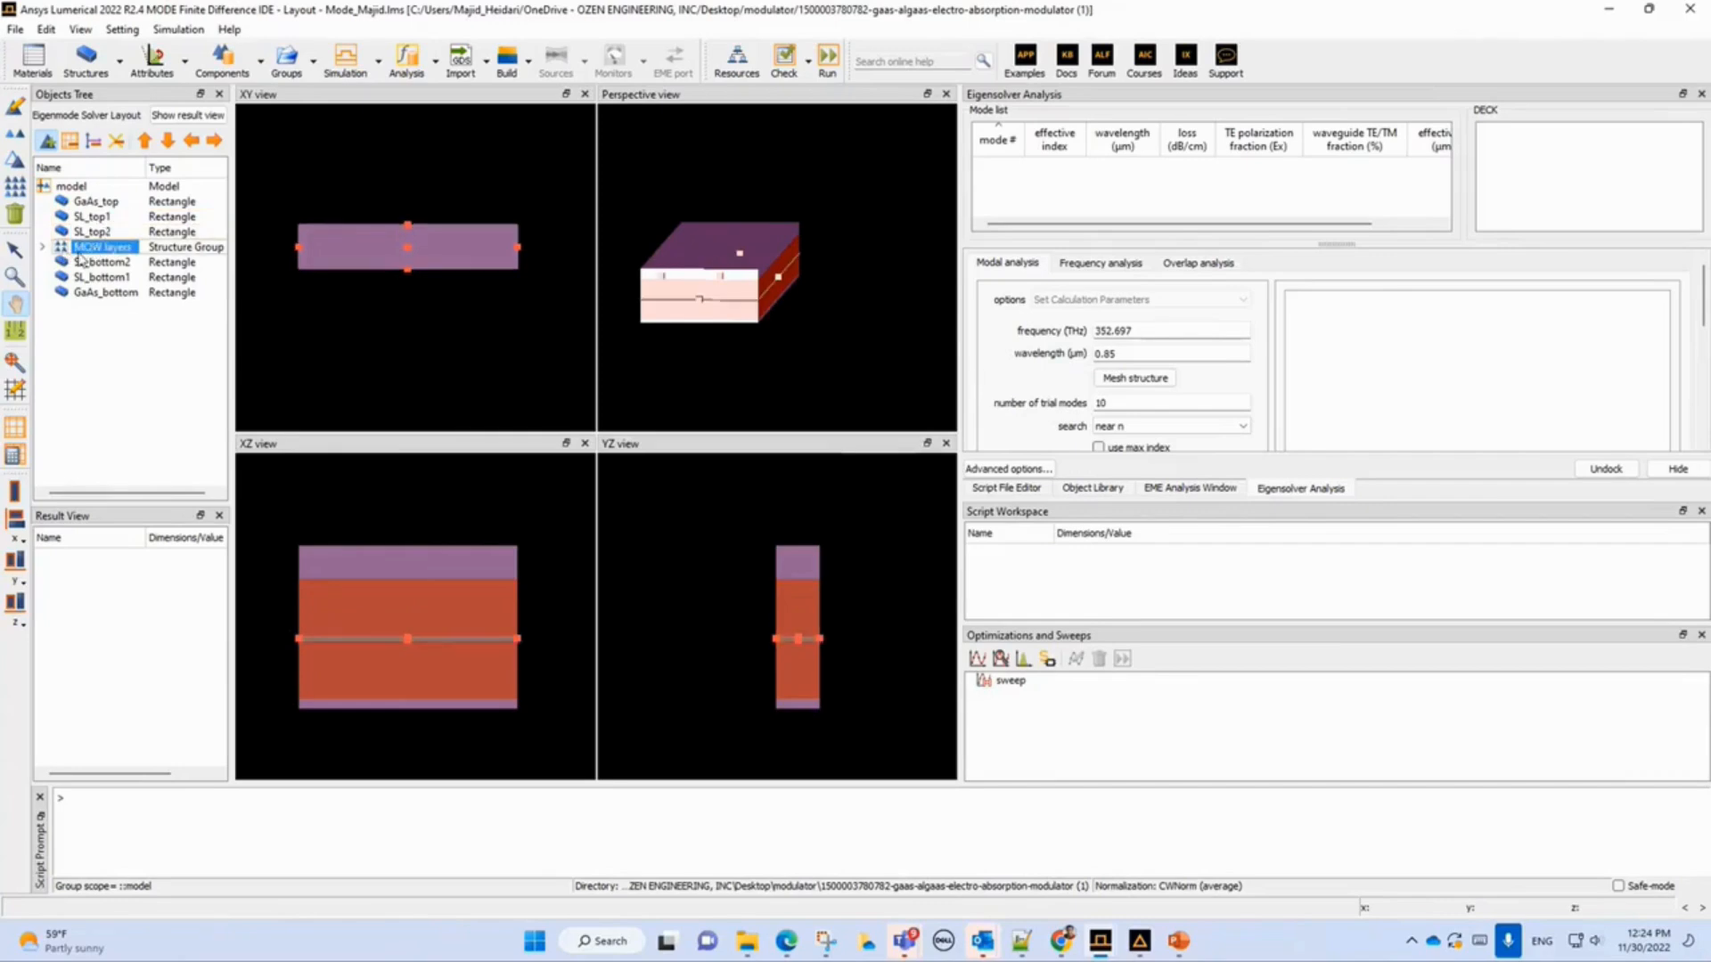
pyautogui.click(86, 263)
pyautogui.click(90, 278)
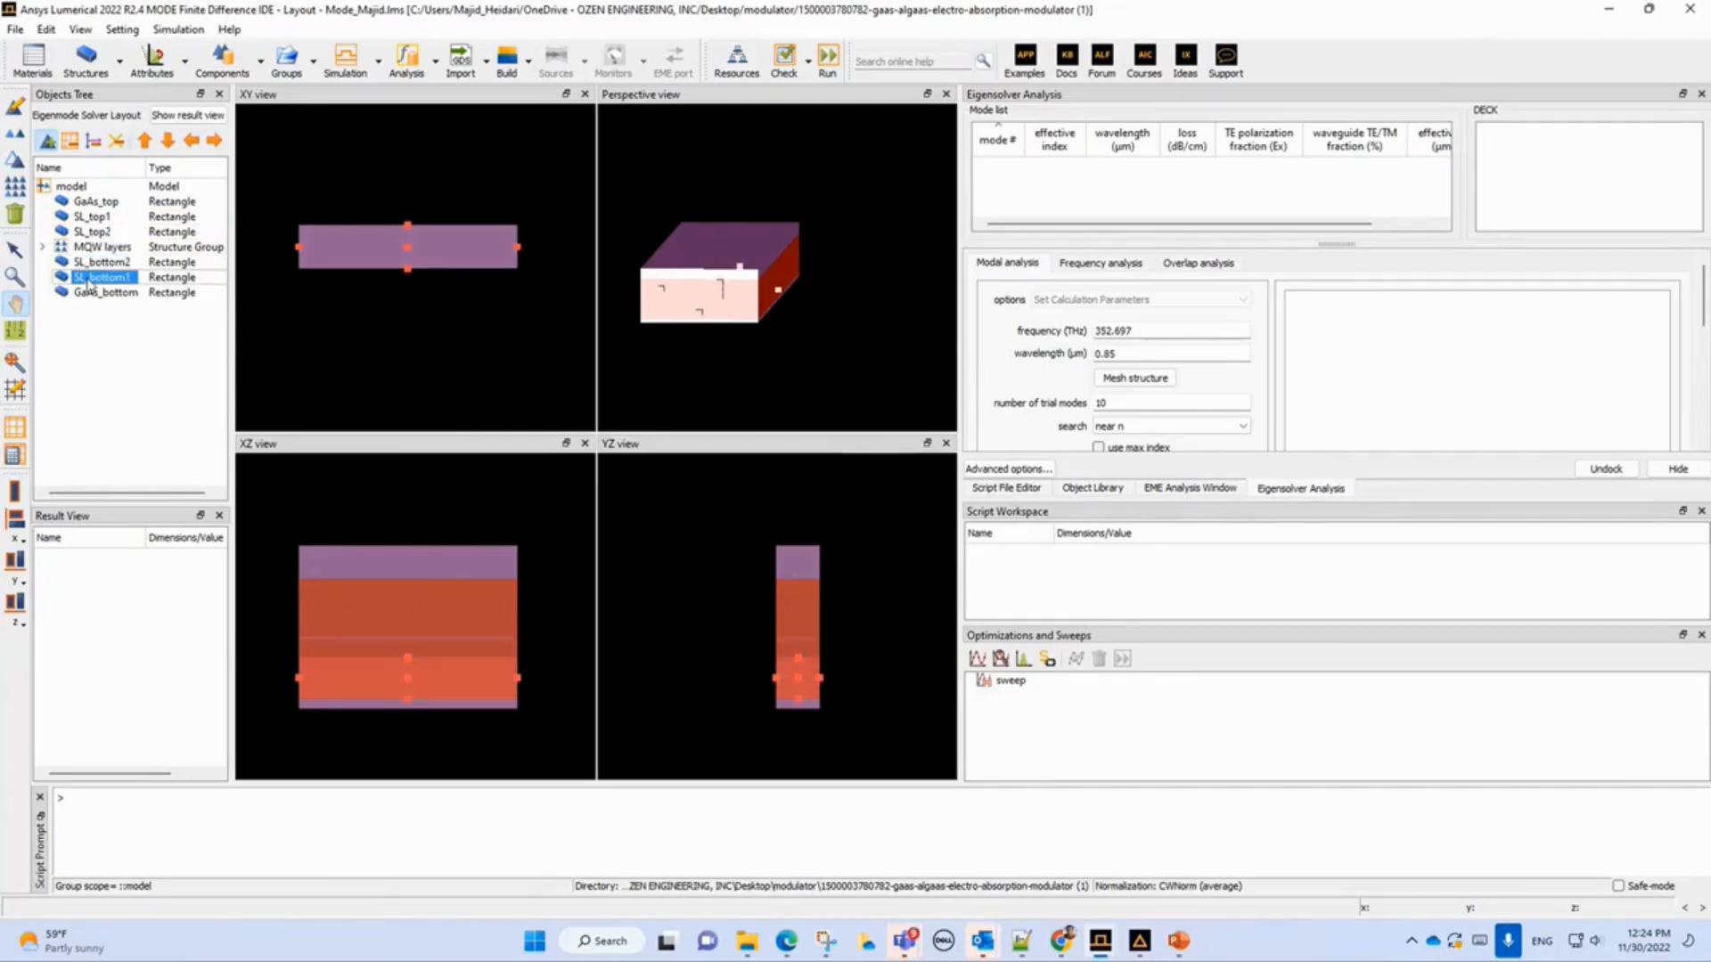
pyautogui.click(90, 293)
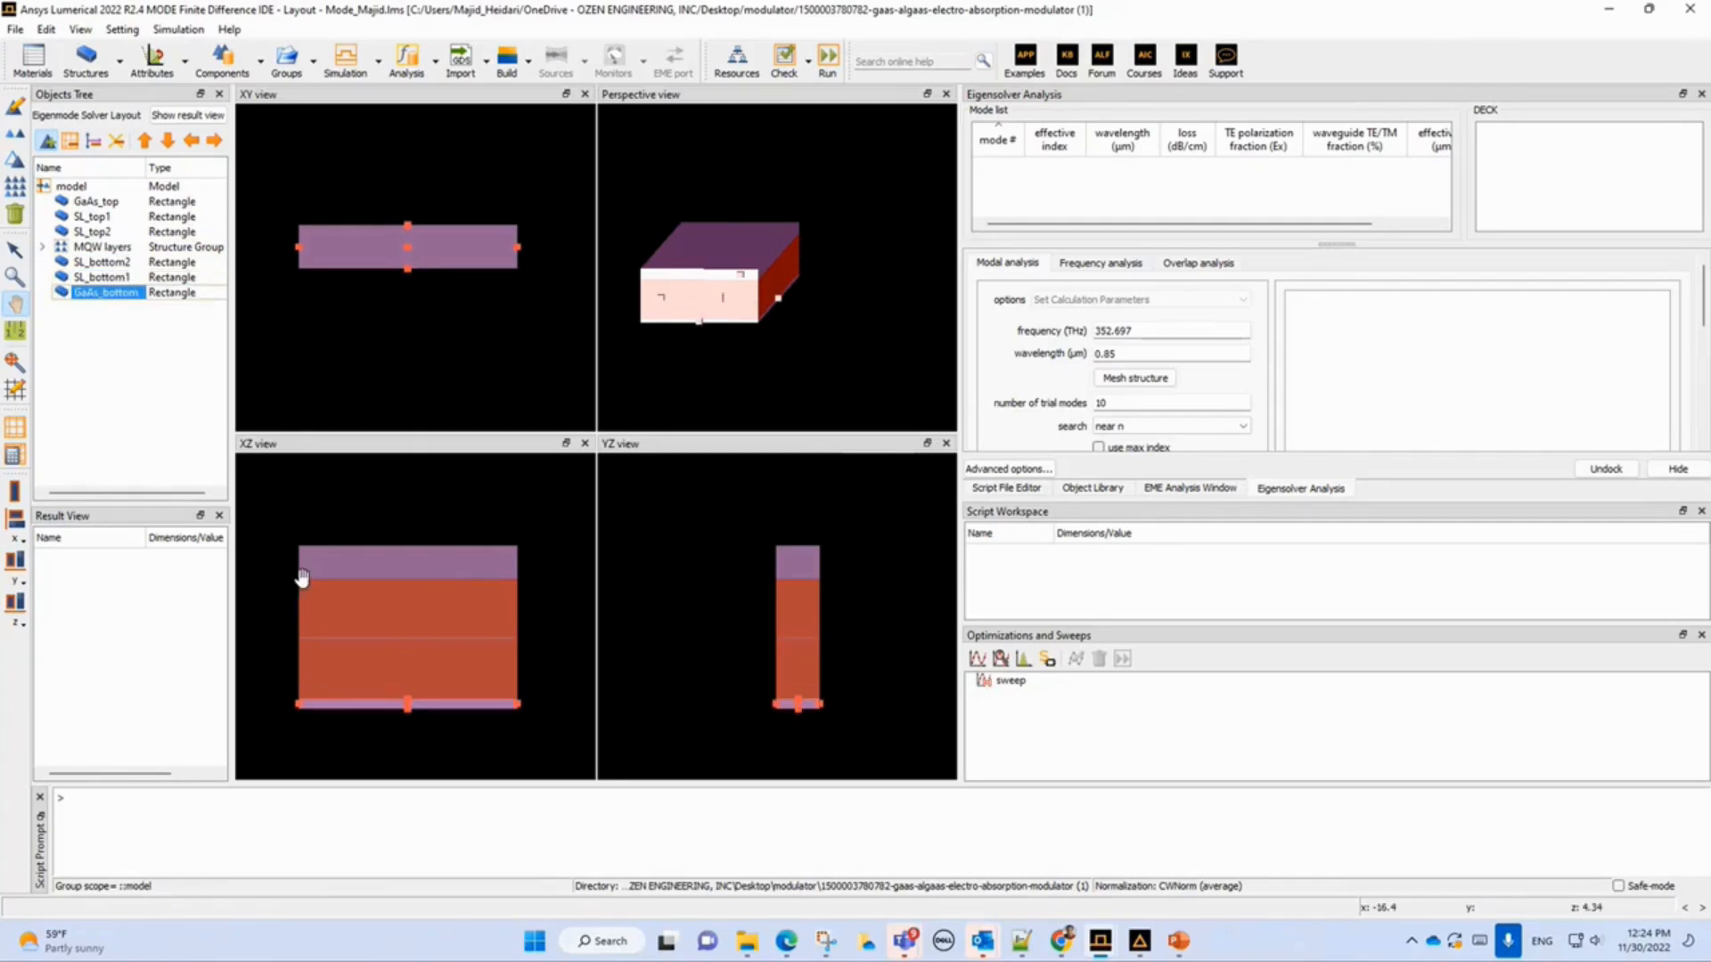
# Open the GaAs_top rectangle's properties to inspect its geometry and material, and cancel the dialog.
pyautogui.click(87, 203)
pyautogui.rightClick(87, 204)
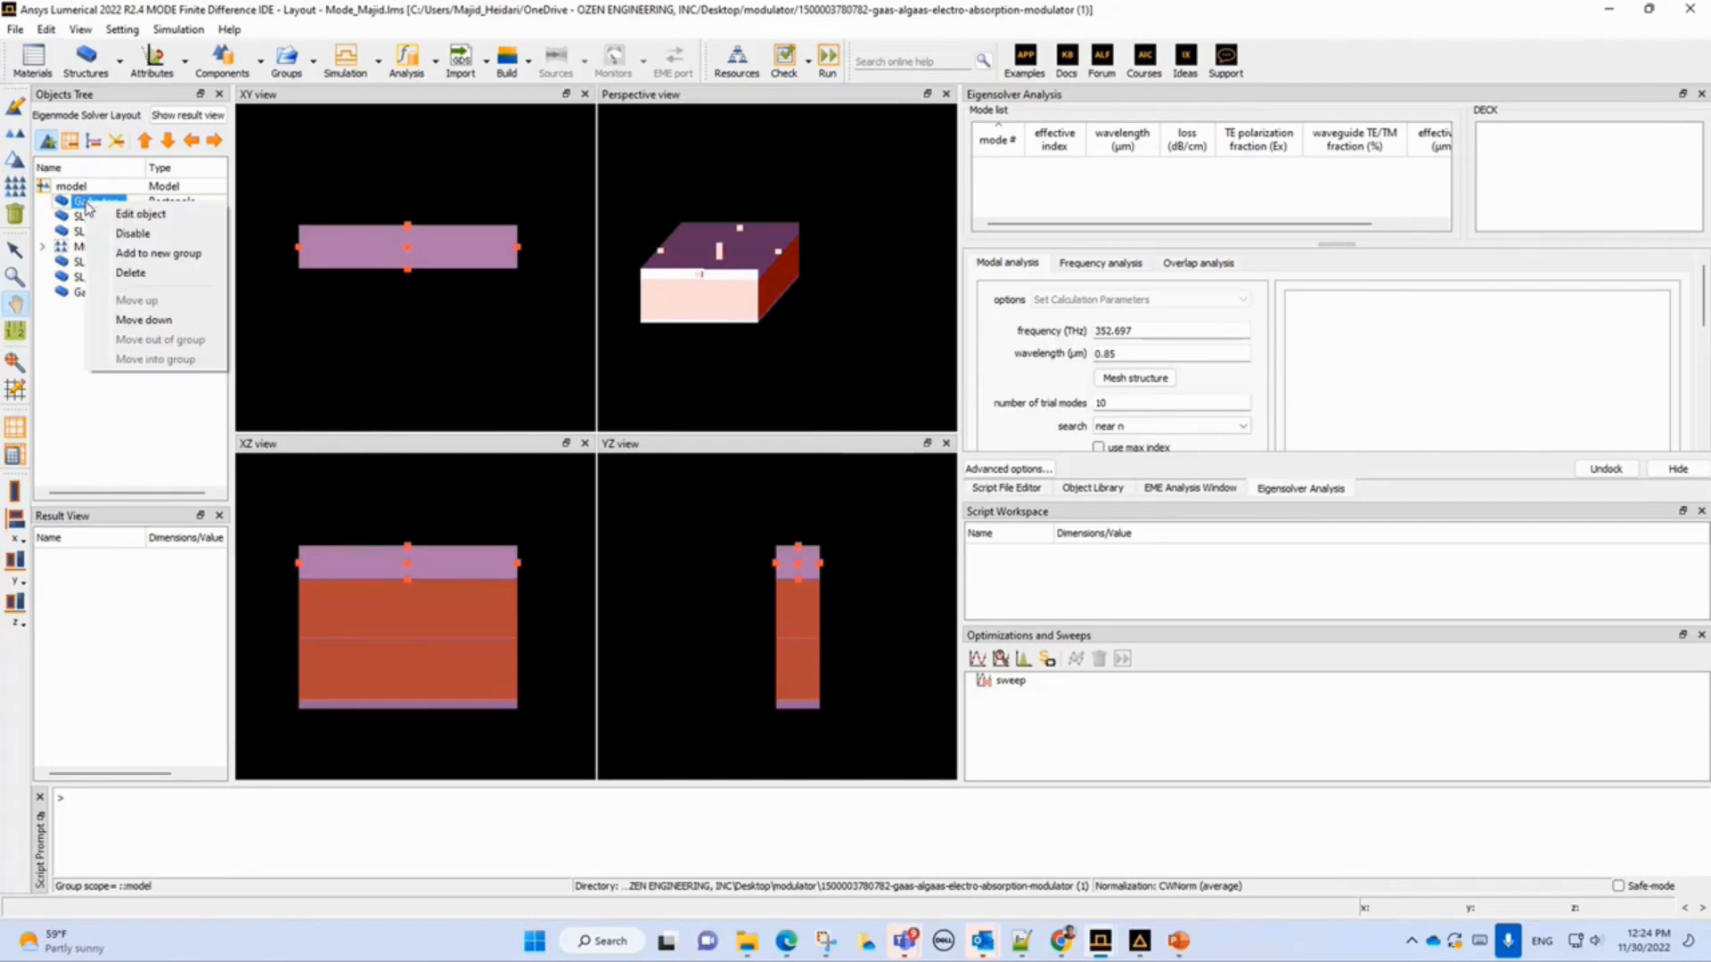
pyautogui.click(129, 220)
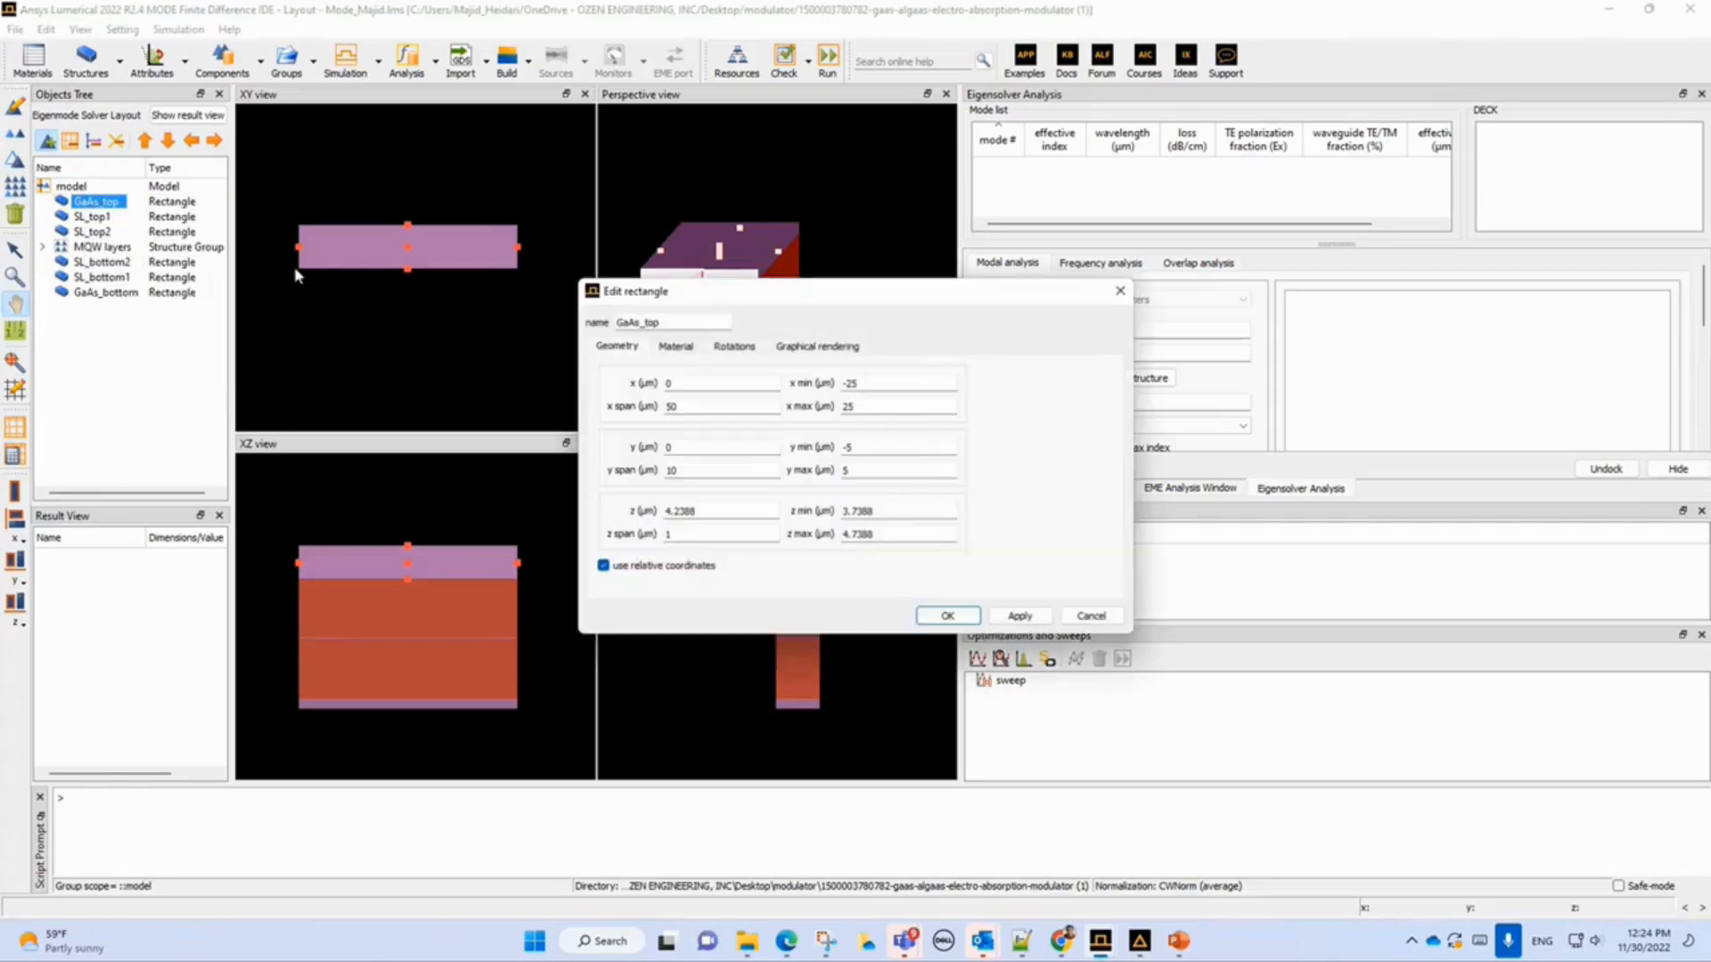
pyautogui.click(670, 347)
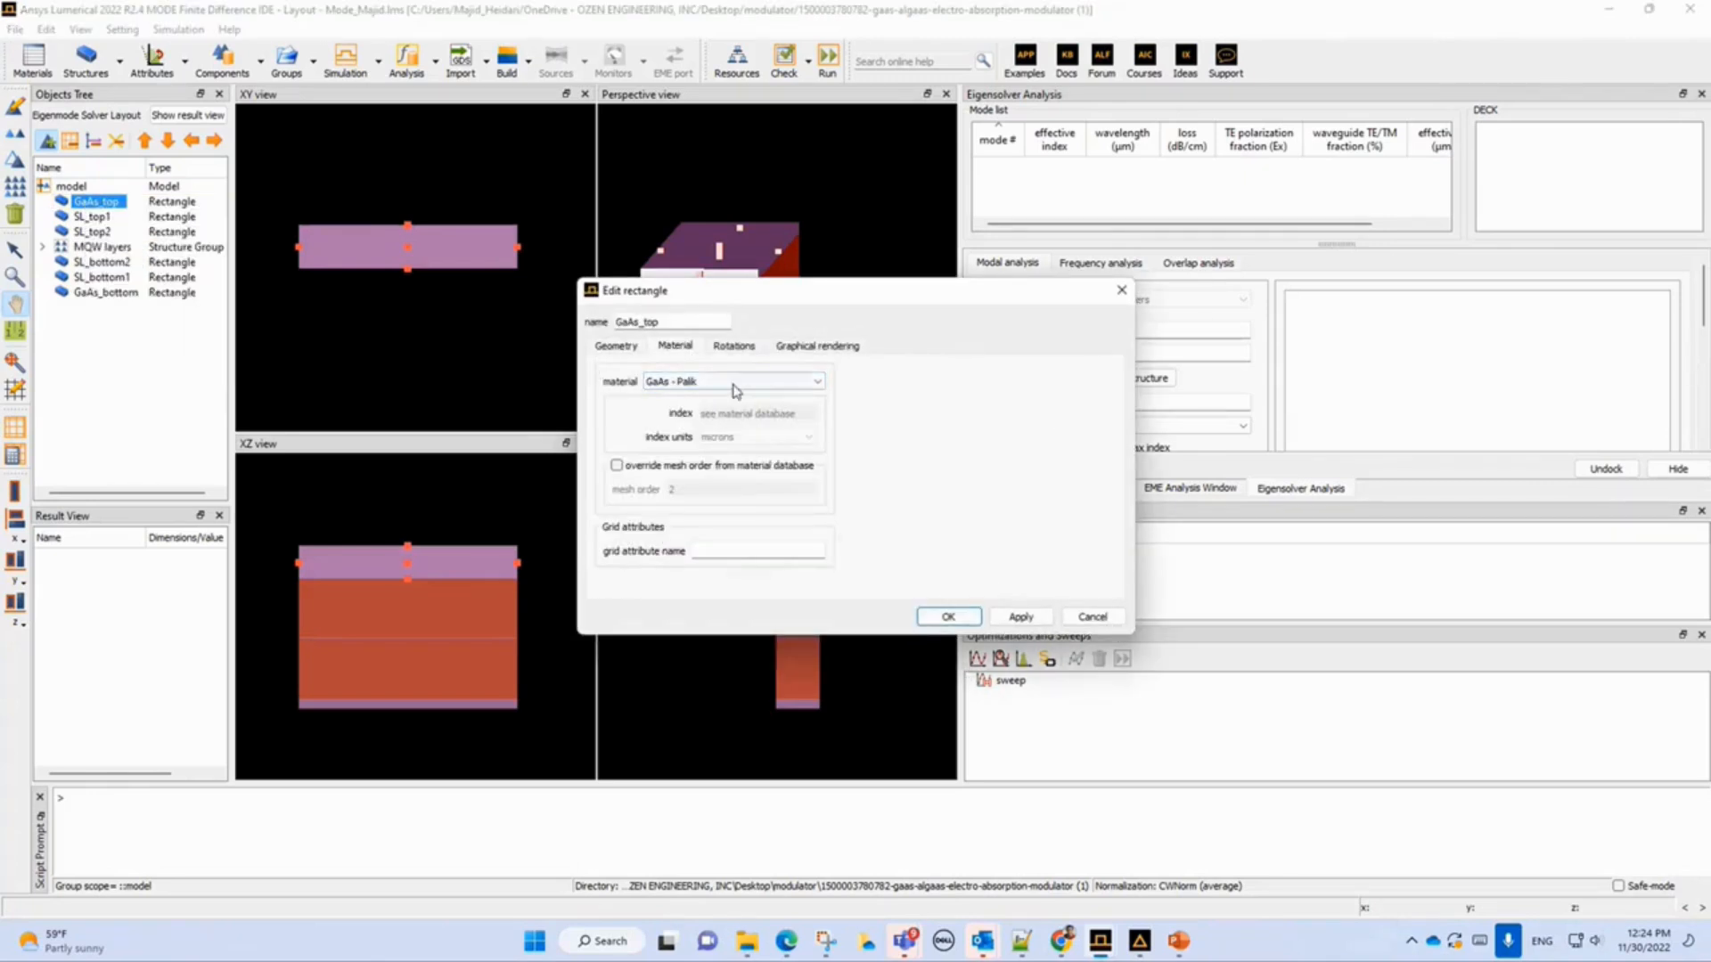
pyautogui.click(1093, 616)
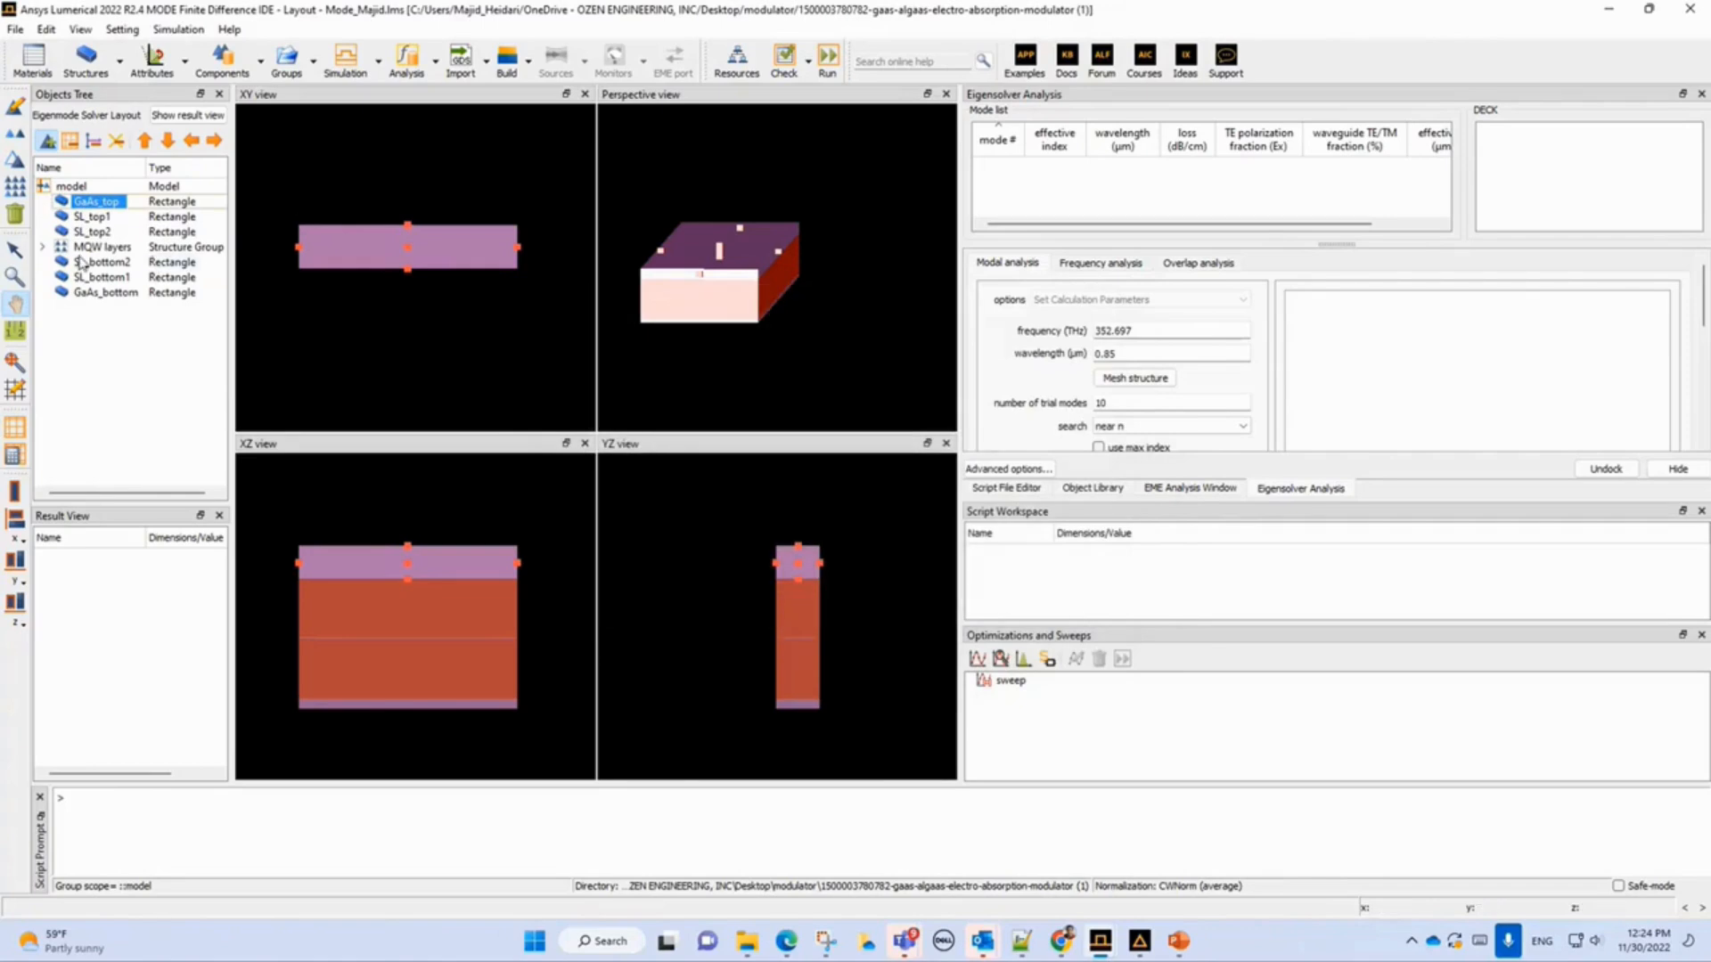
# Expand the MQW layers group and select its barriers and wells one by one to examine them, then collapse it.
pyautogui.click(42, 247)
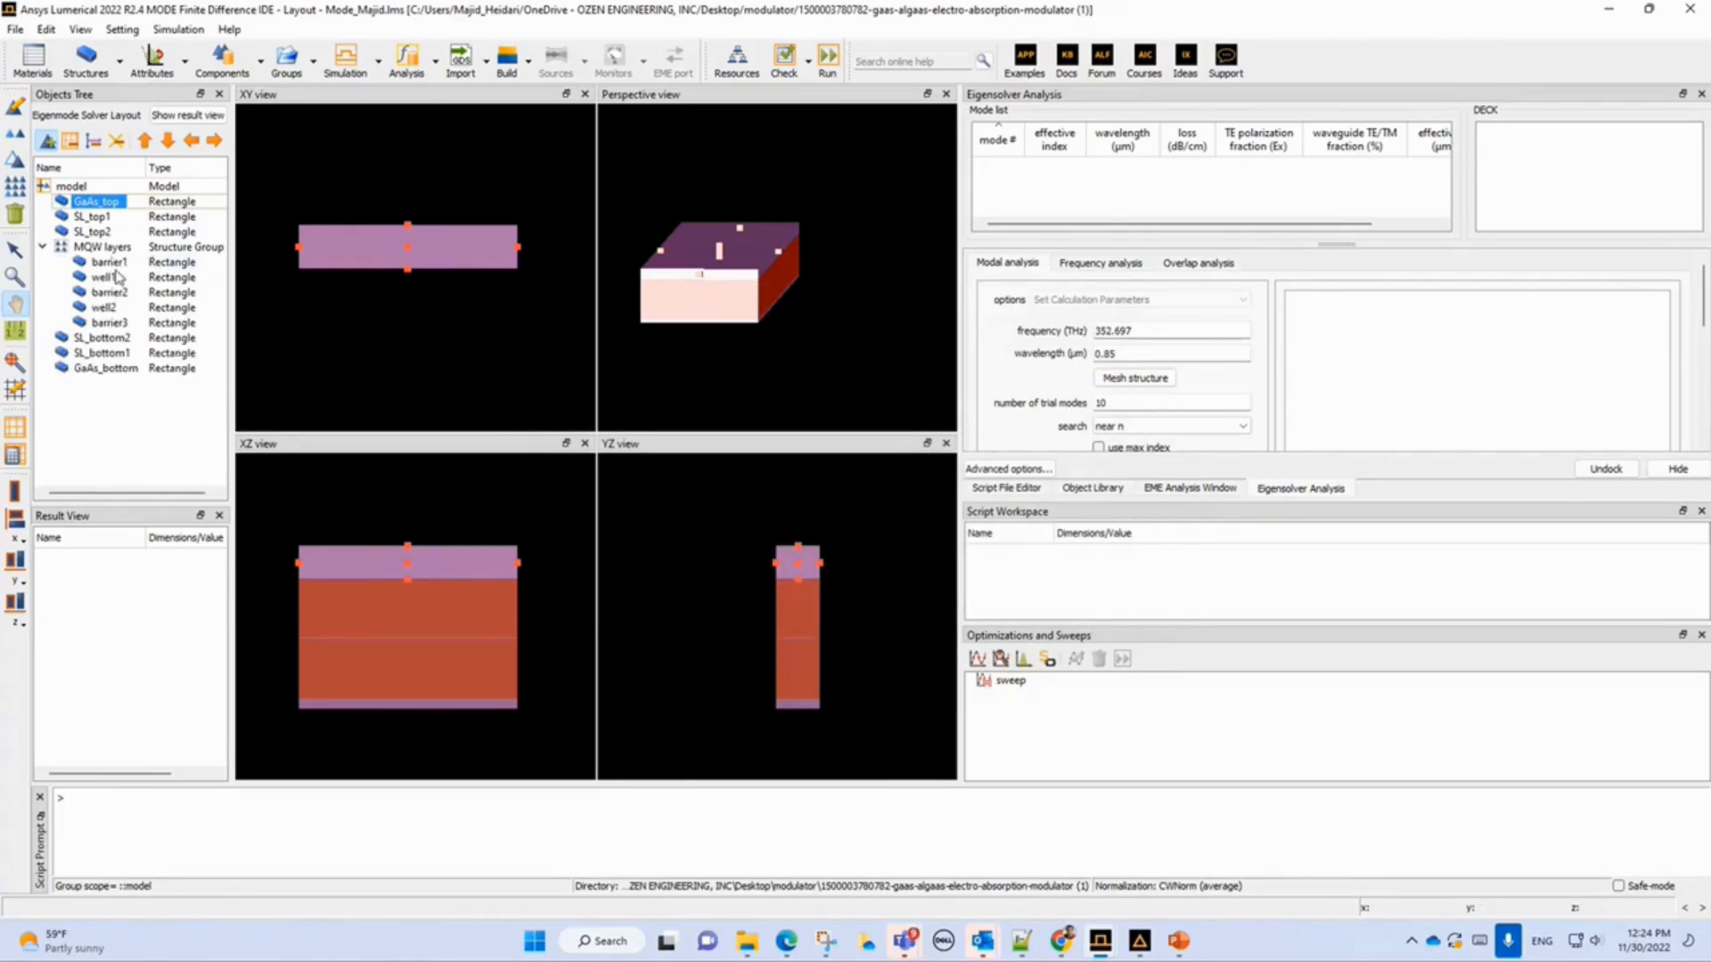
pyautogui.click(108, 263)
pyautogui.scroll(5, 378, 653)
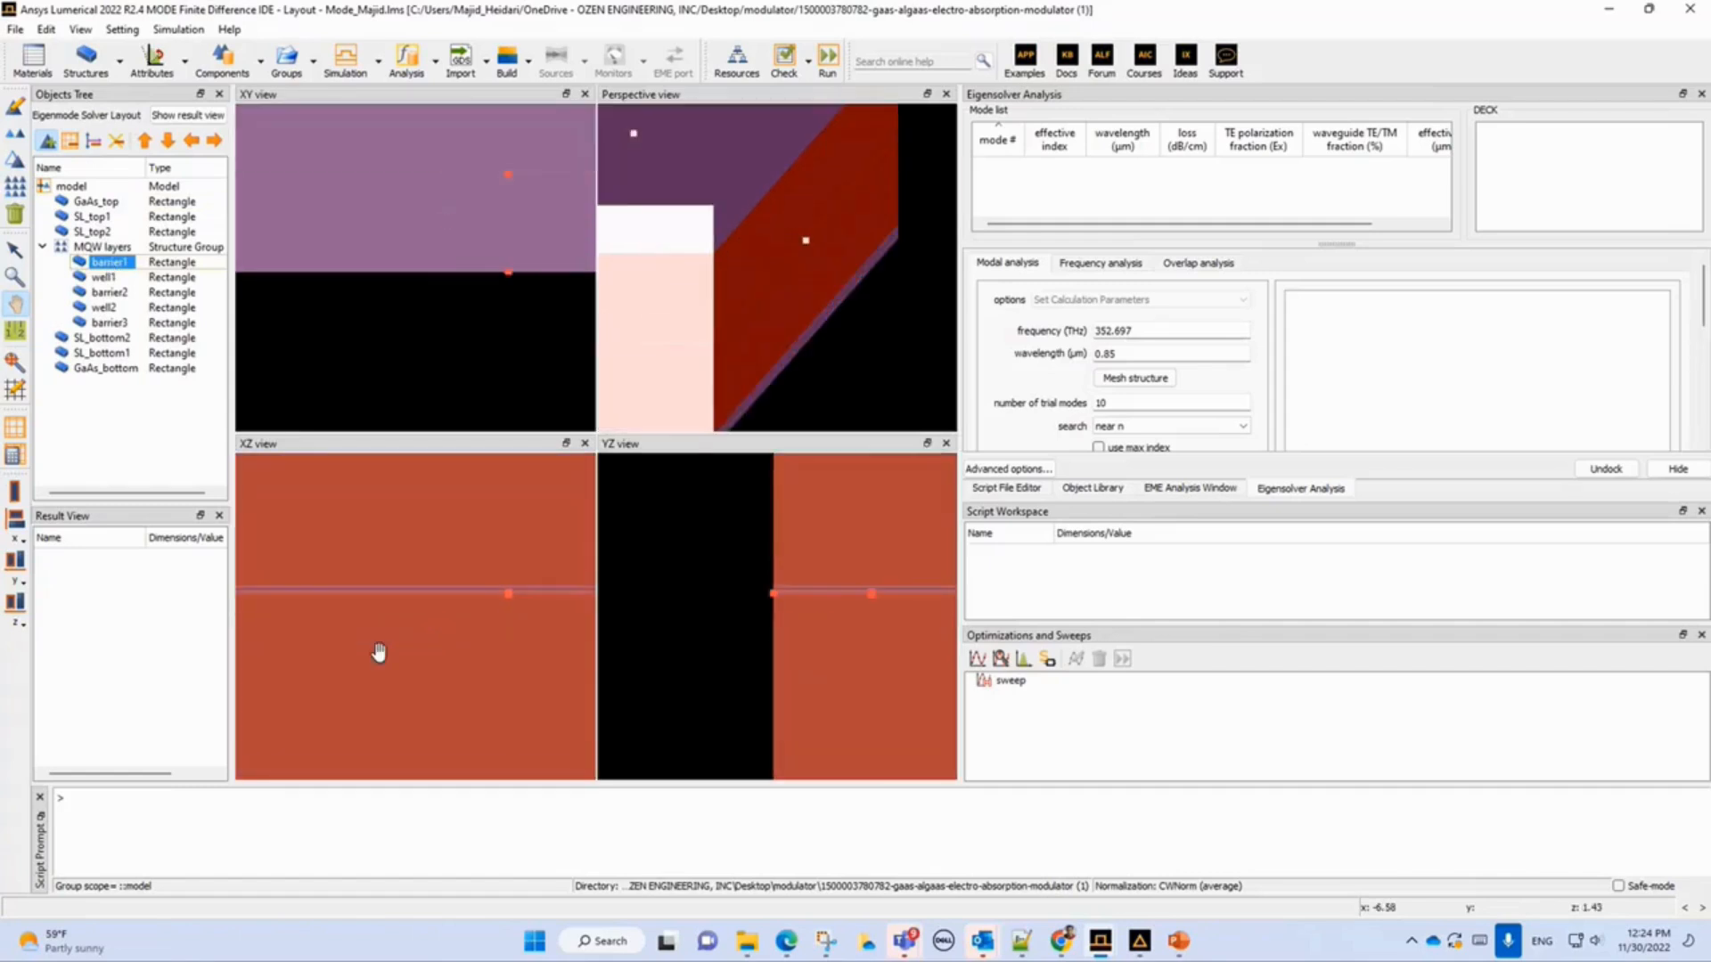
pyautogui.scroll(1, 379, 653)
pyautogui.scroll(-2, 379, 653)
pyautogui.moveTo(428, 607); pyautogui.dragTo(421, 661)
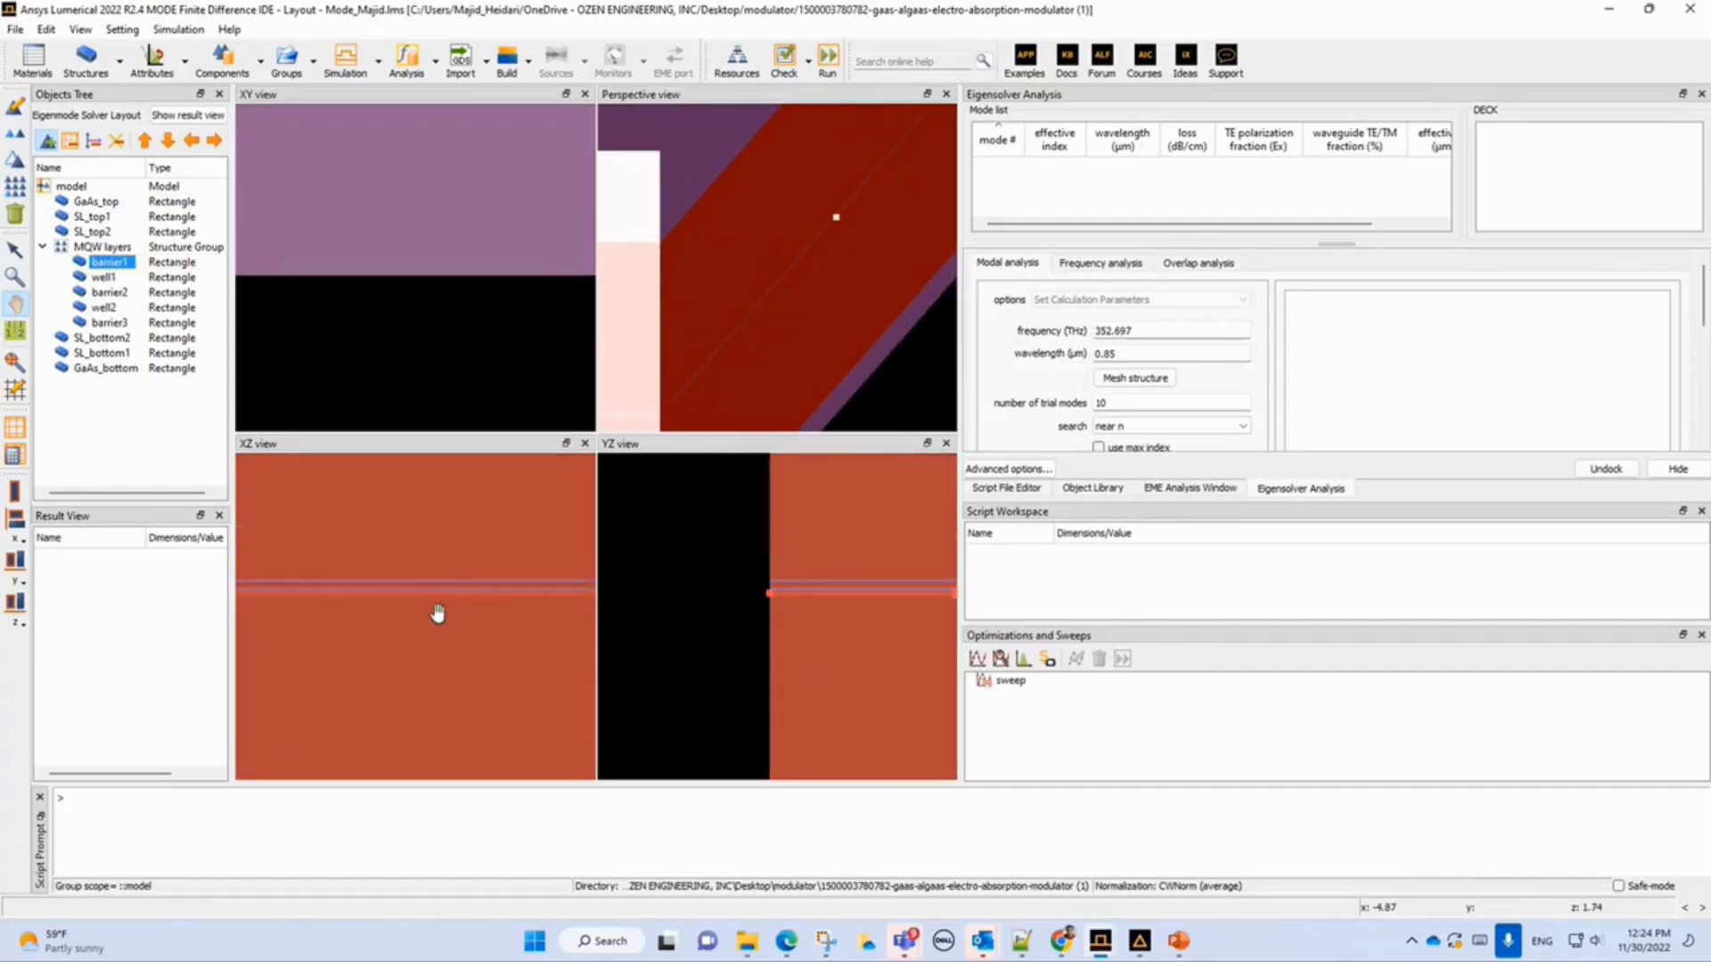
pyautogui.scroll(3, 436, 613)
pyautogui.scroll(1, 447, 601)
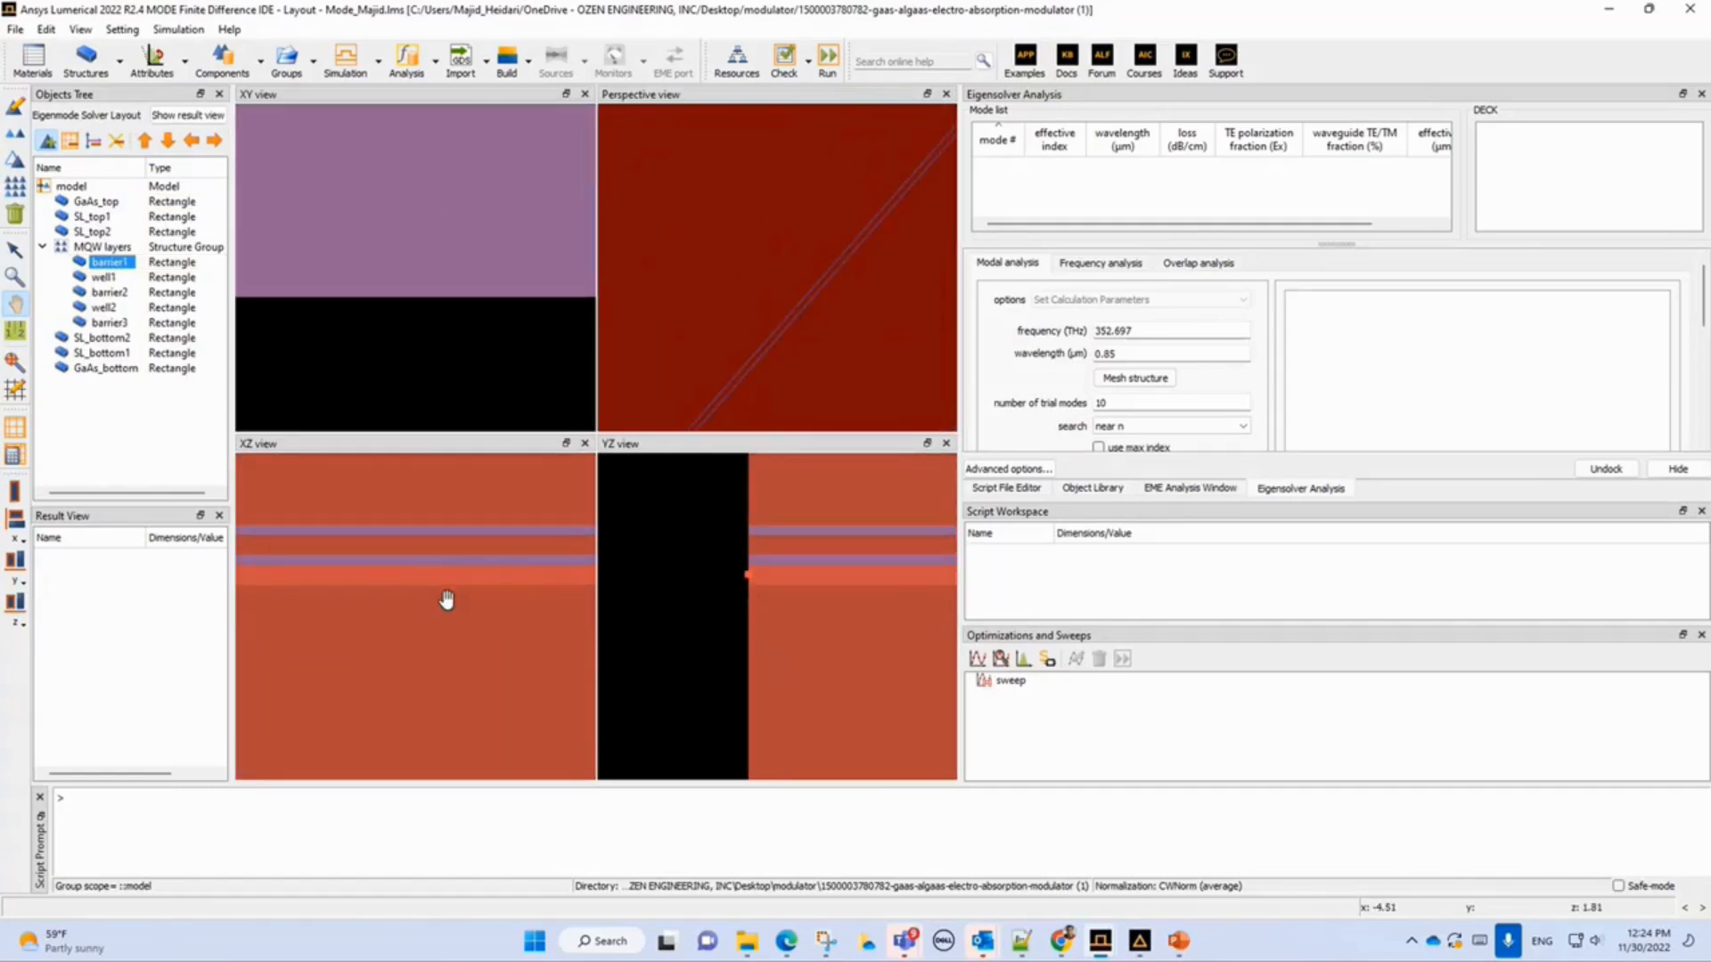
pyautogui.click(104, 277)
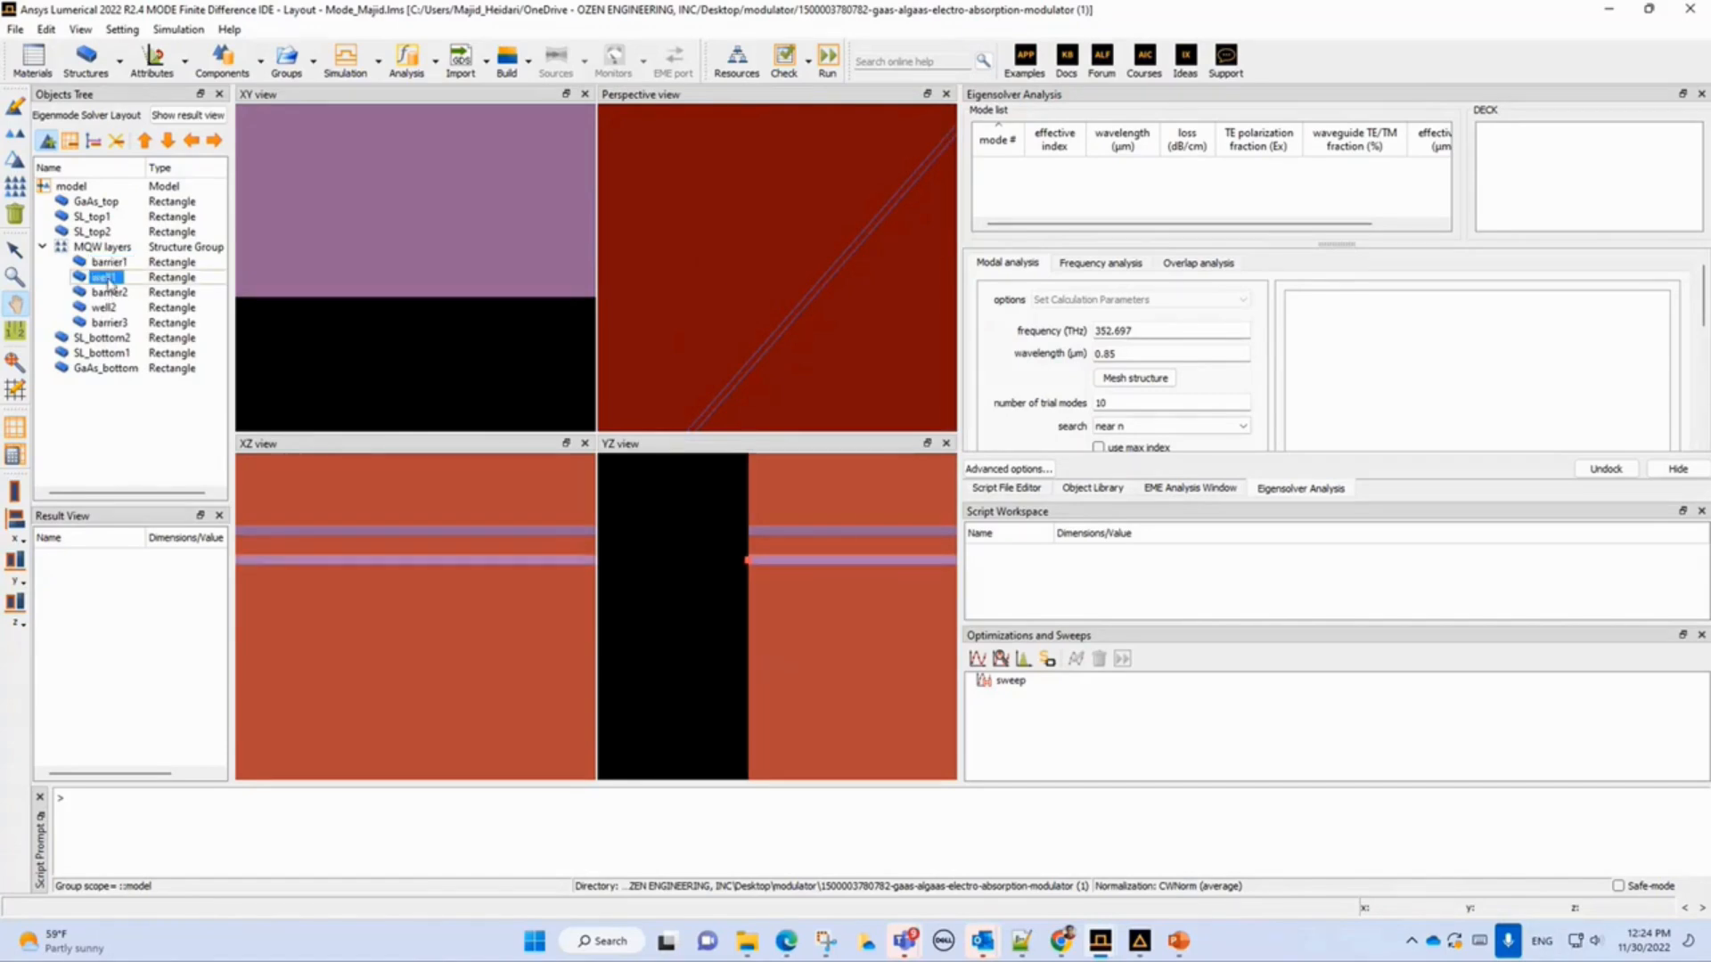
pyautogui.click(107, 264)
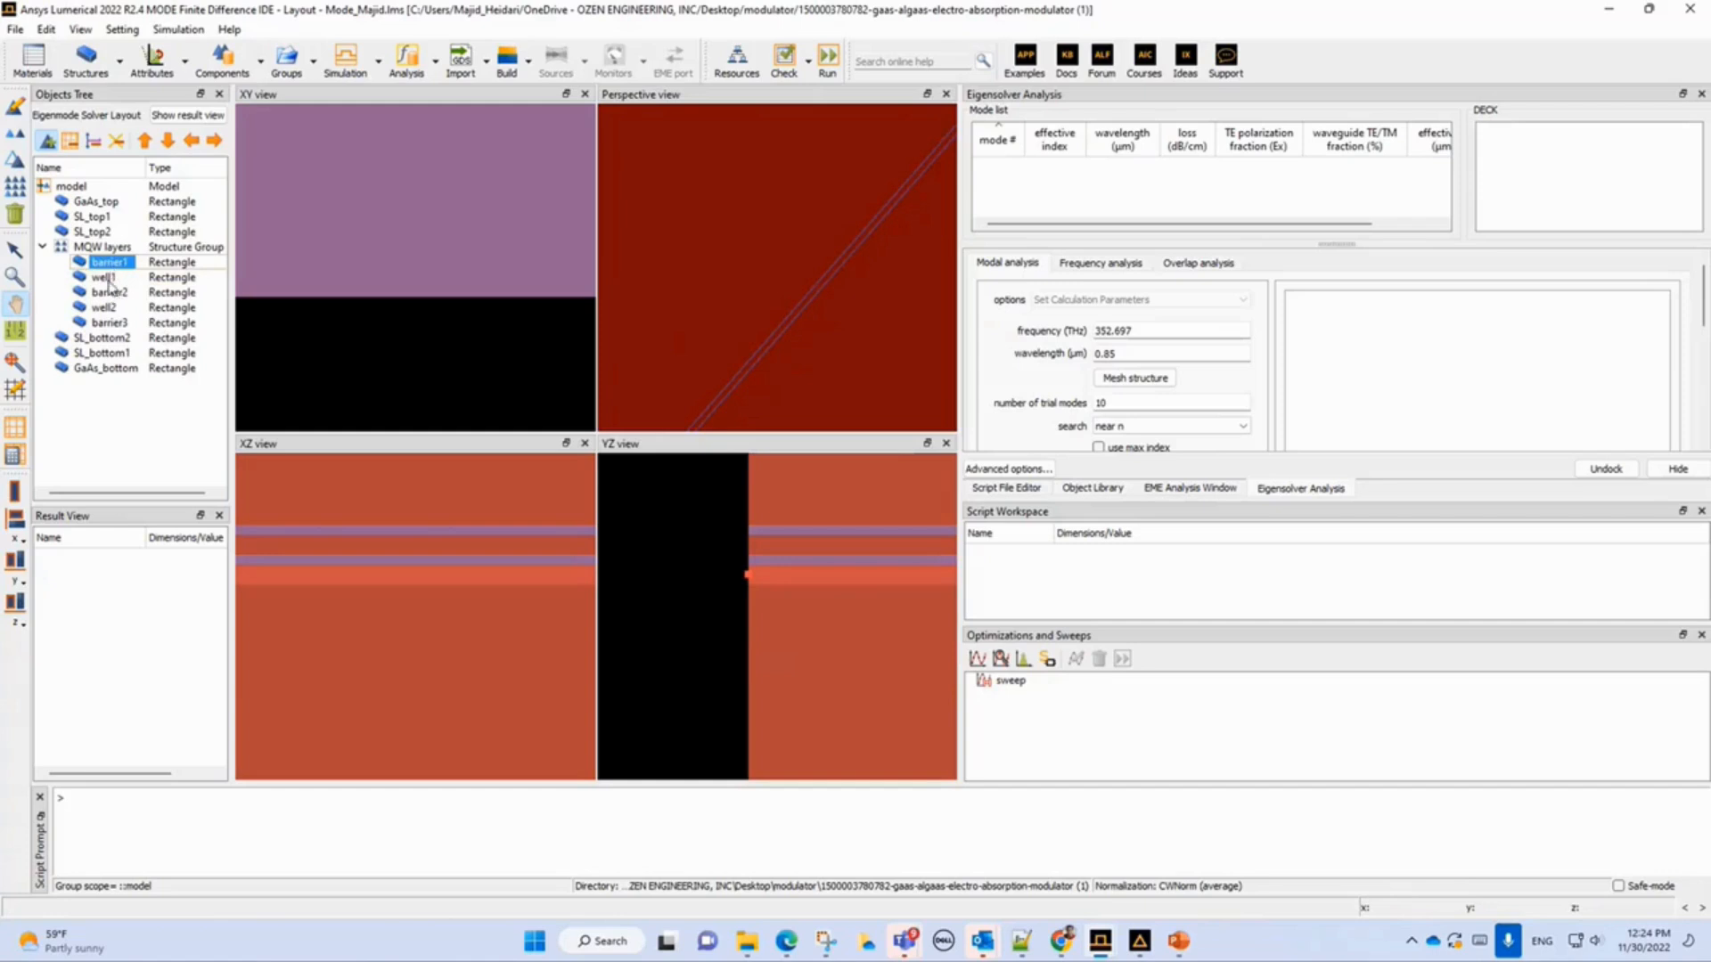
pyautogui.click(111, 292)
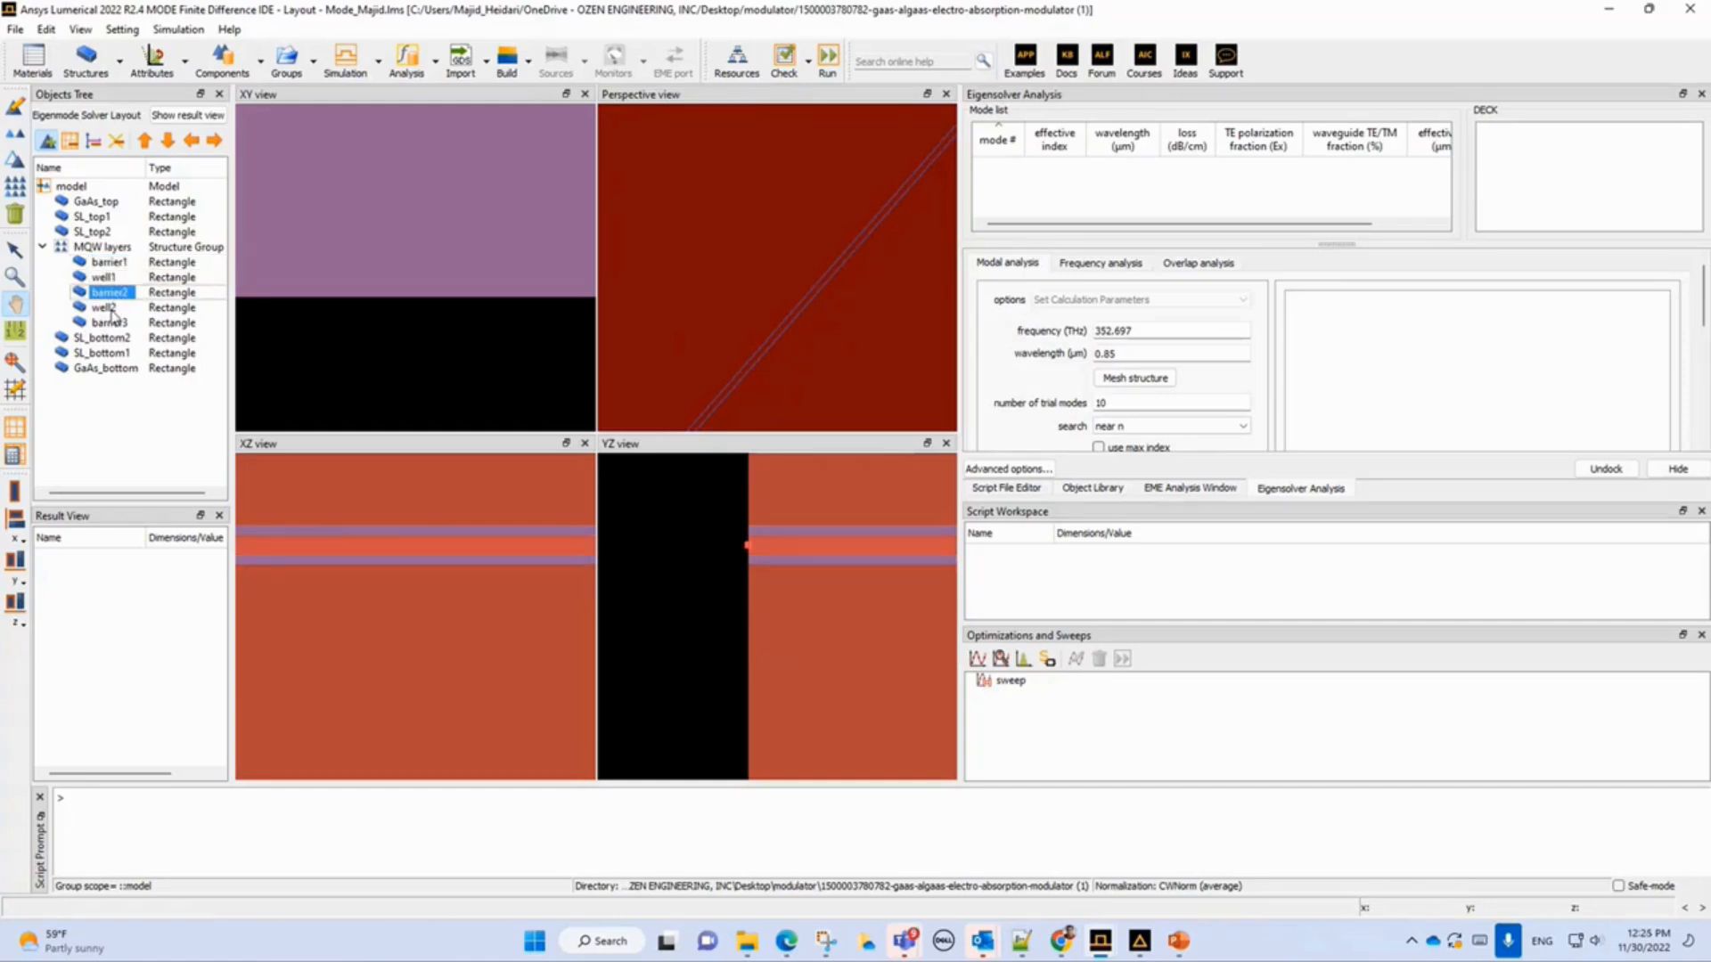
pyautogui.click(109, 310)
pyautogui.click(110, 324)
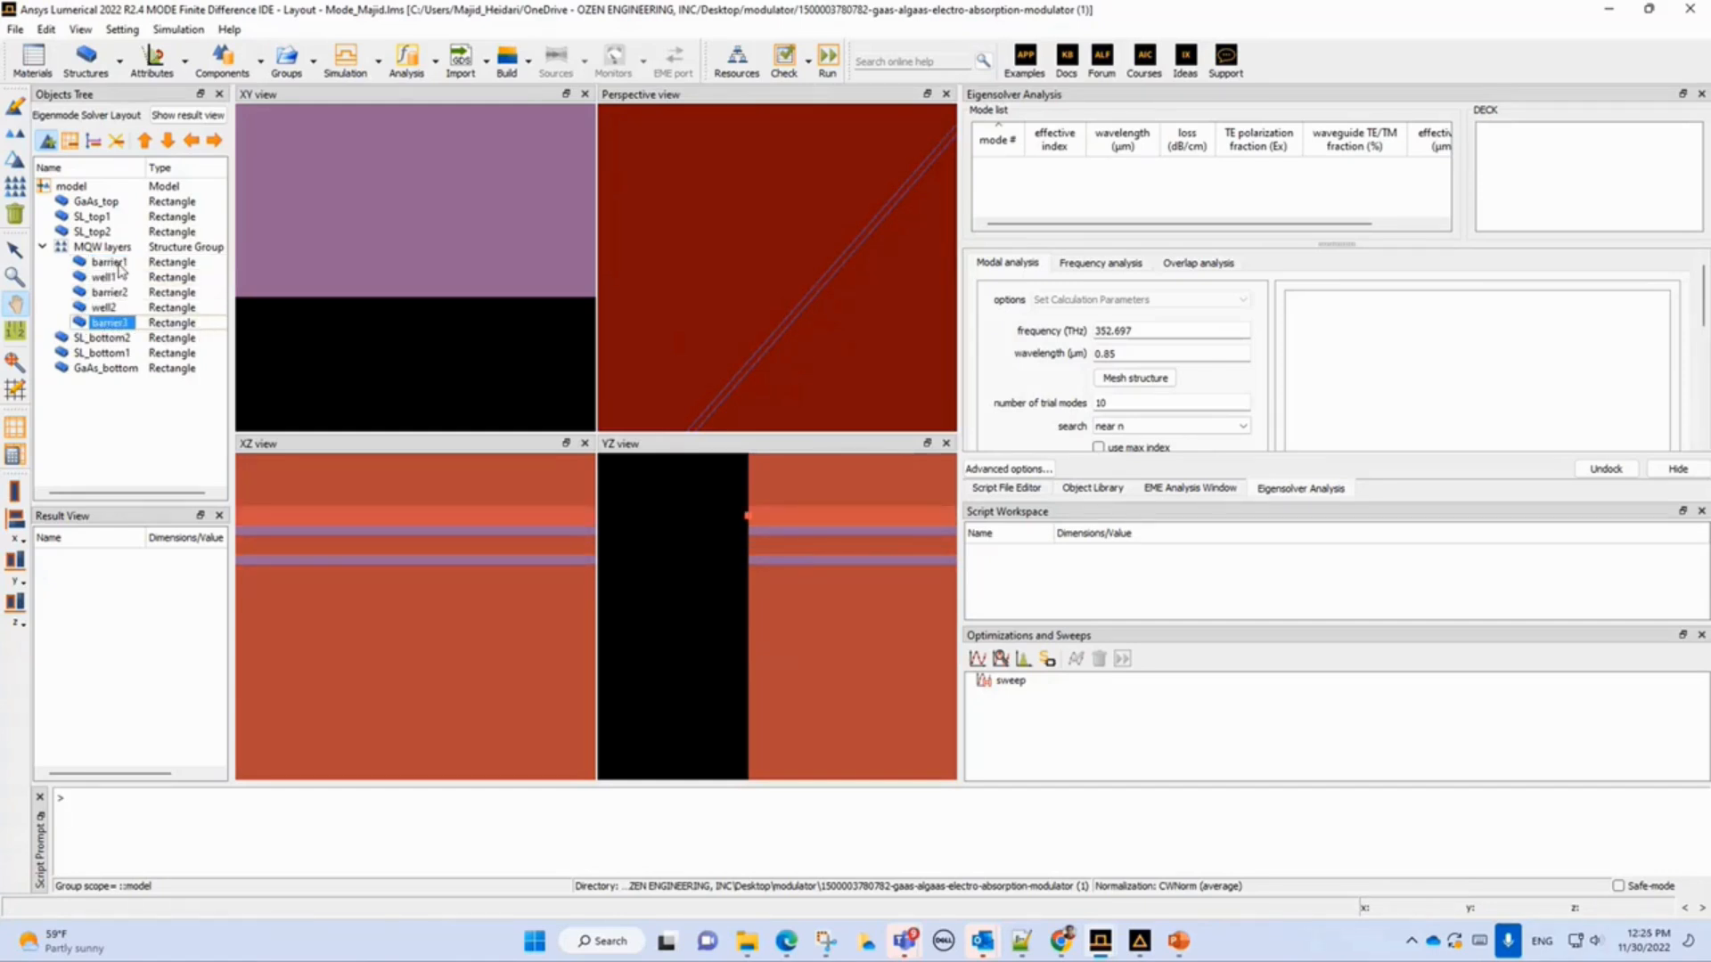
pyautogui.click(41, 247)
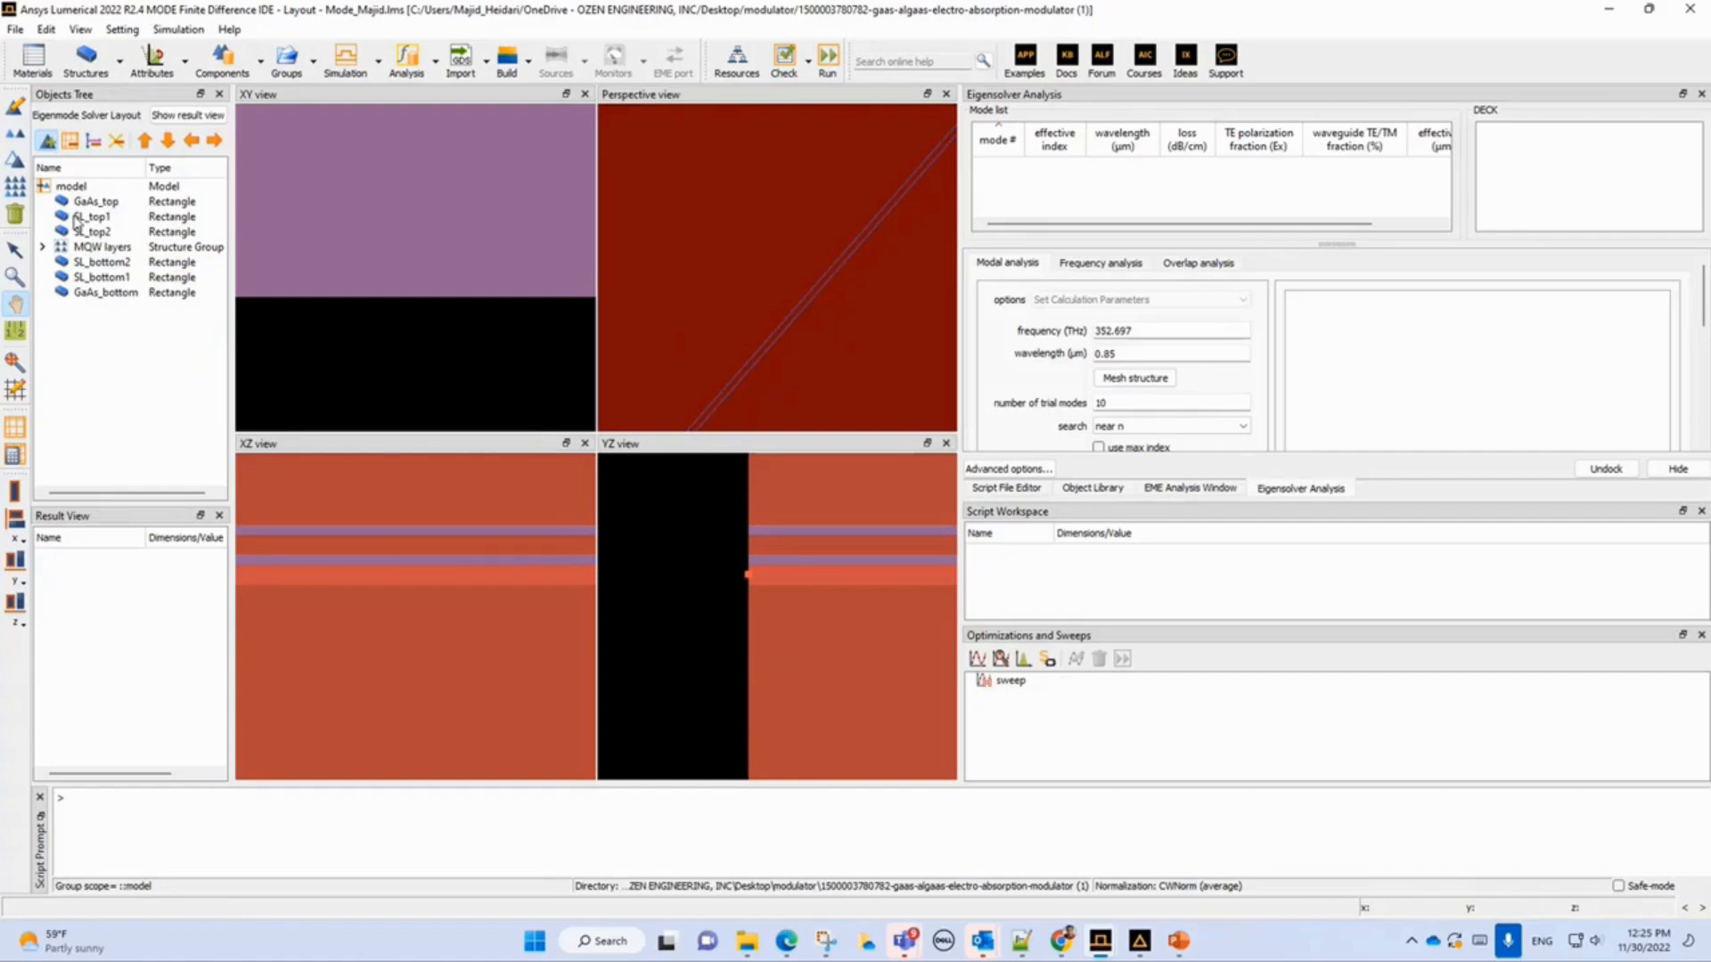
# Show the simulation objects in the tree, open the FDE solver's properties to inspect its general, geometry, mesh, boundary and material settings, and cancel.
pyautogui.click(71, 143)
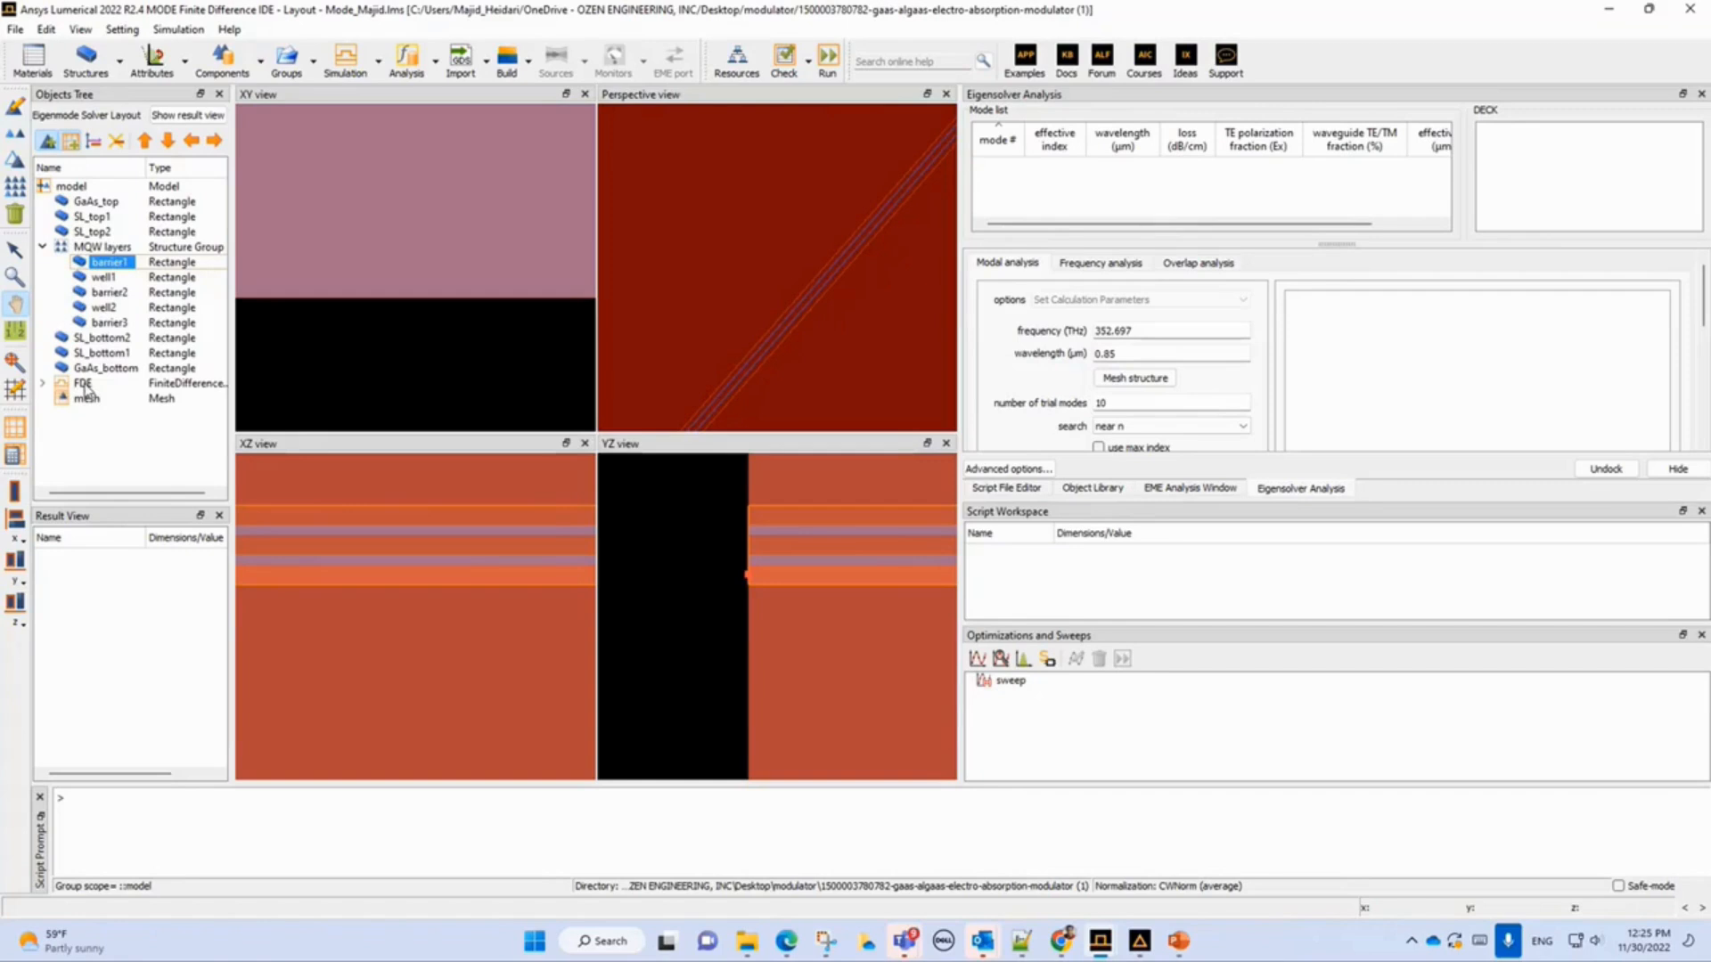
pyautogui.click(82, 384)
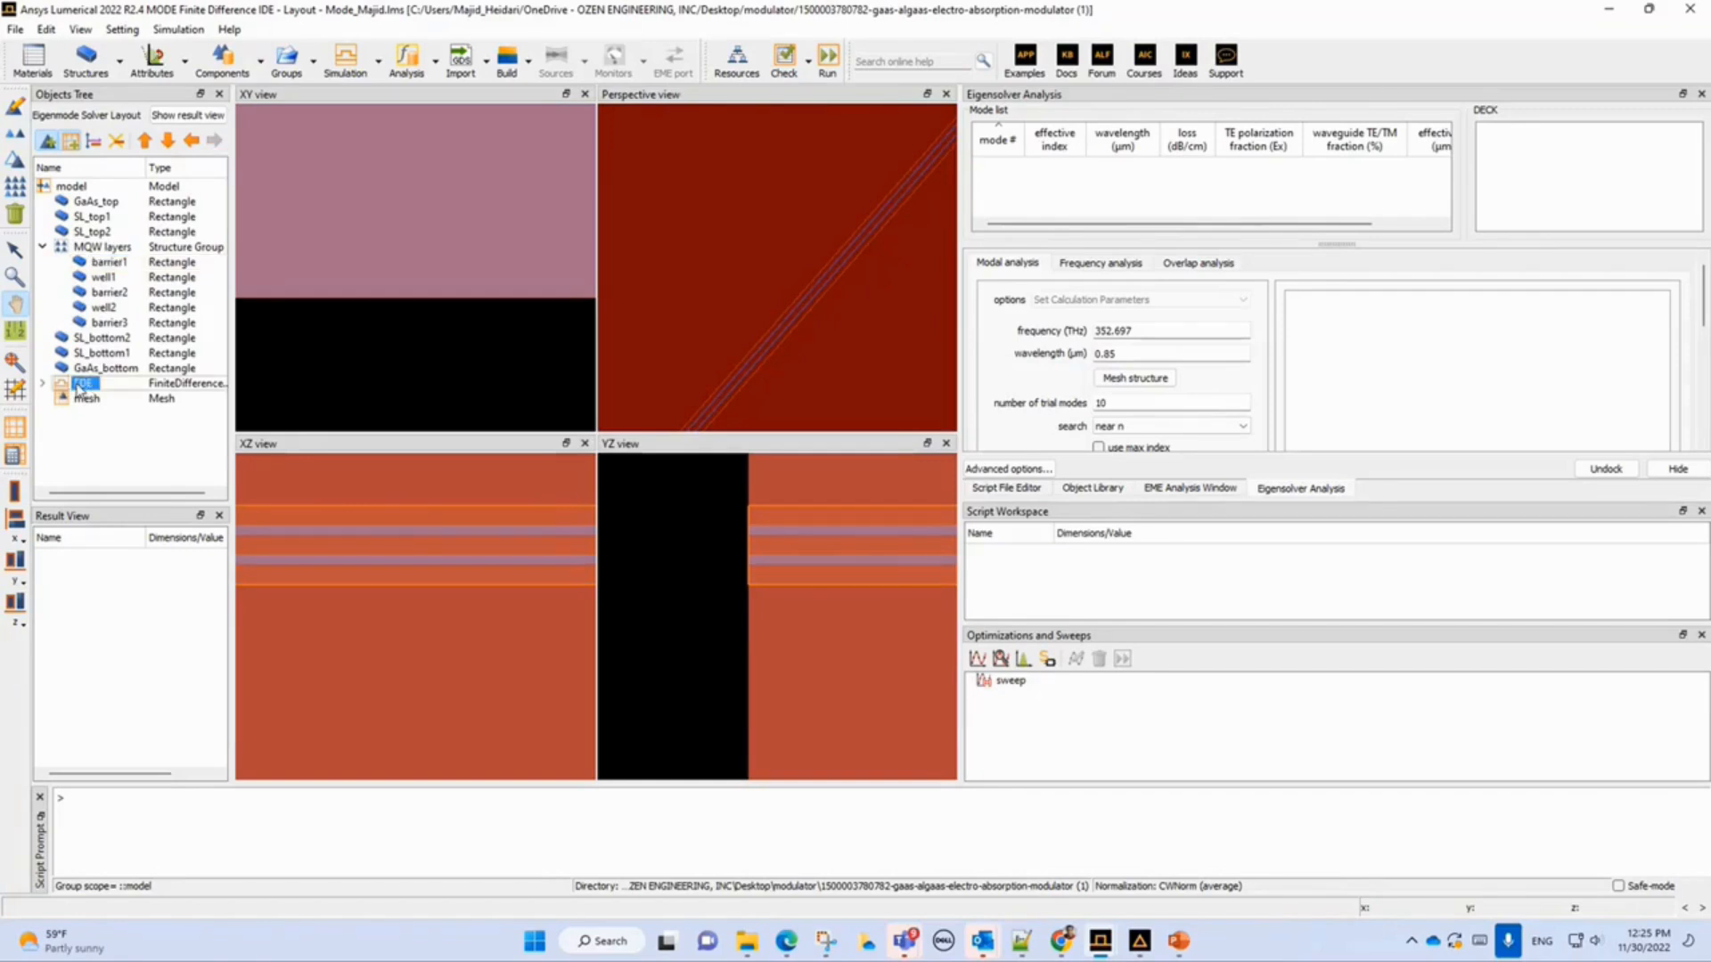
pyautogui.rightClick(79, 390)
pyautogui.click(107, 396)
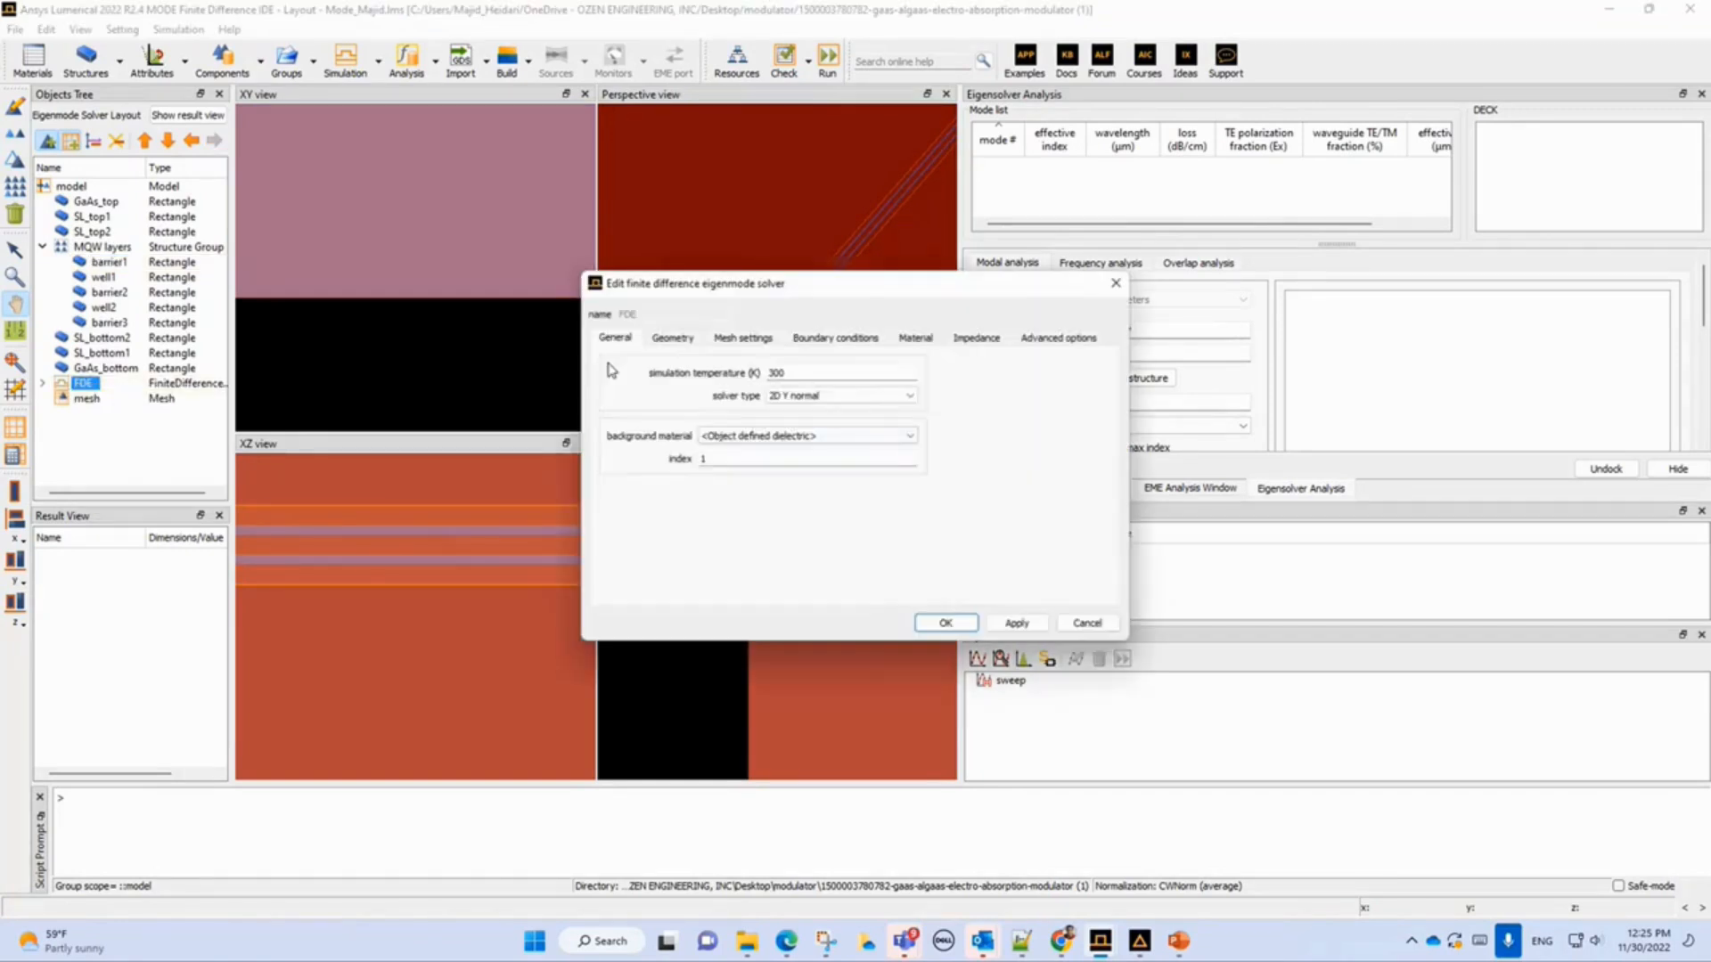
pyautogui.click(684, 343)
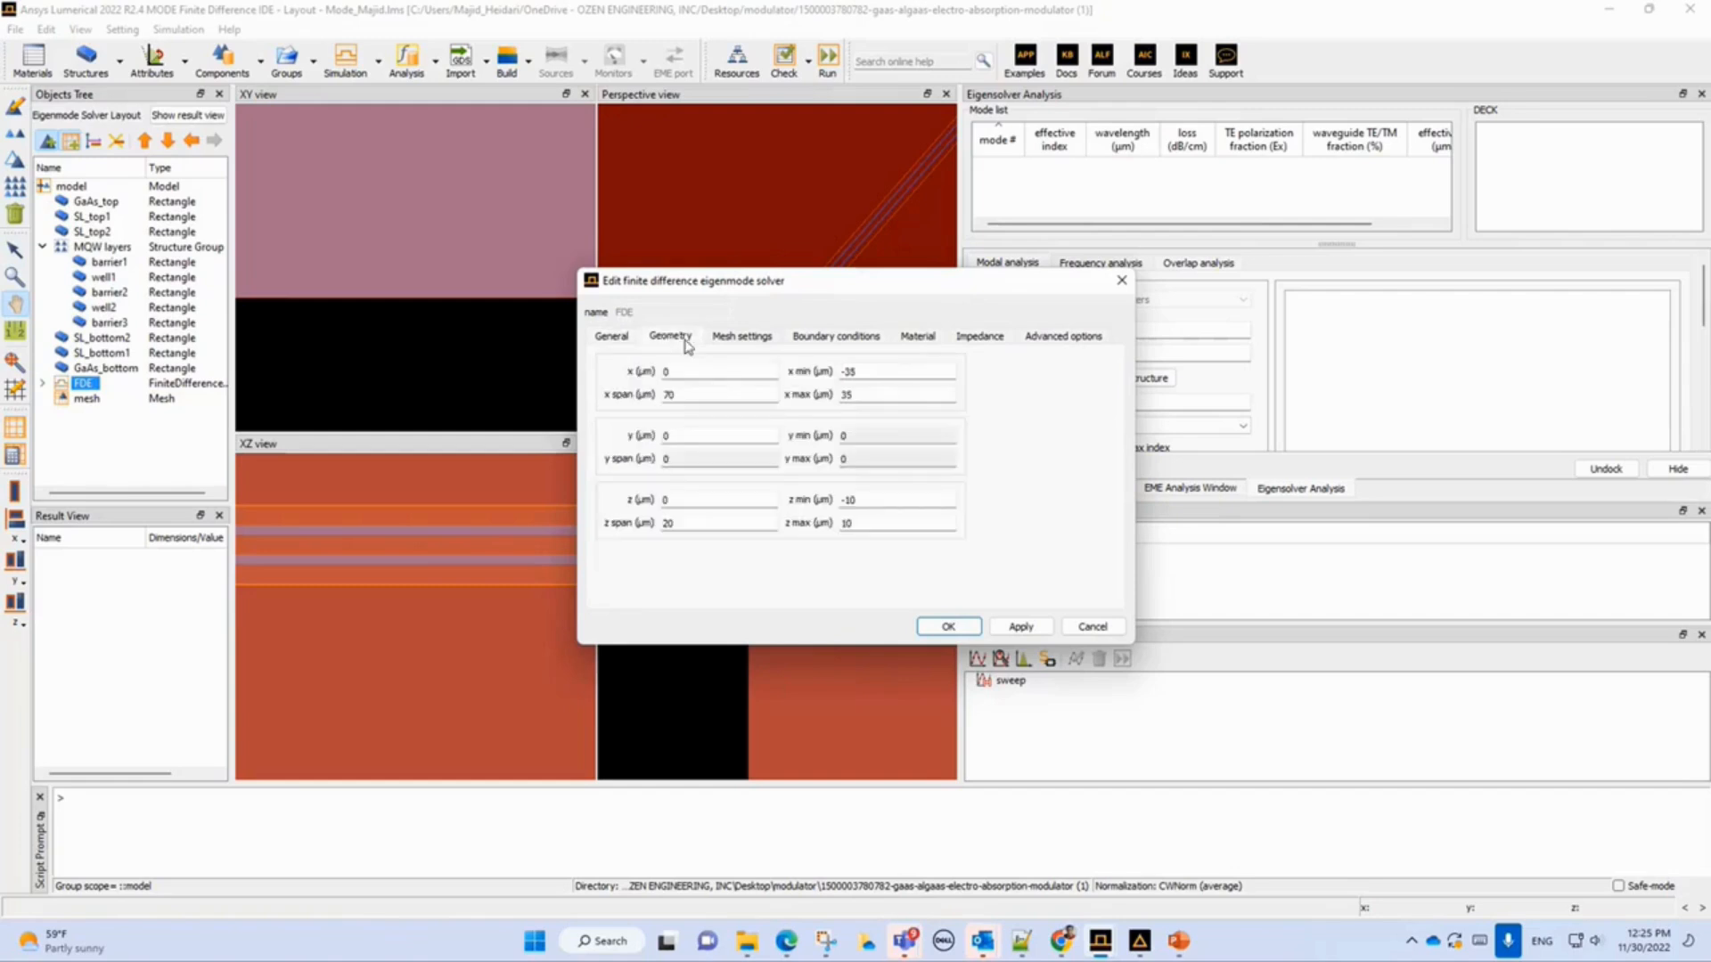
pyautogui.click(748, 342)
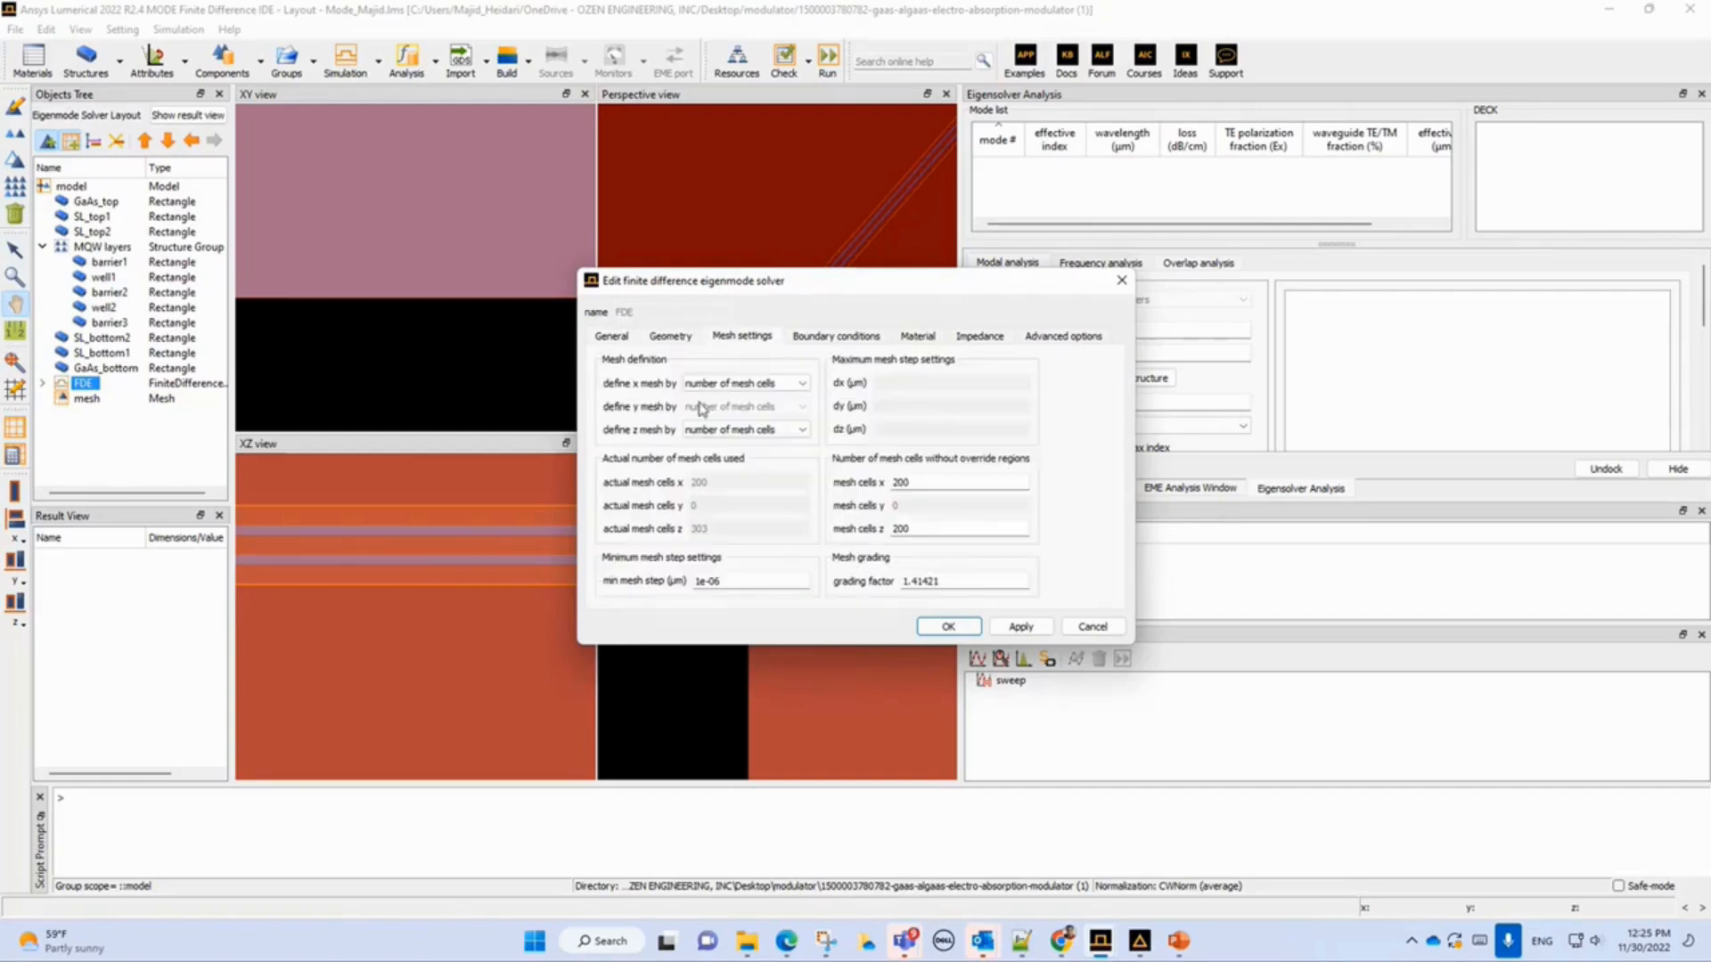
pyautogui.click(873, 339)
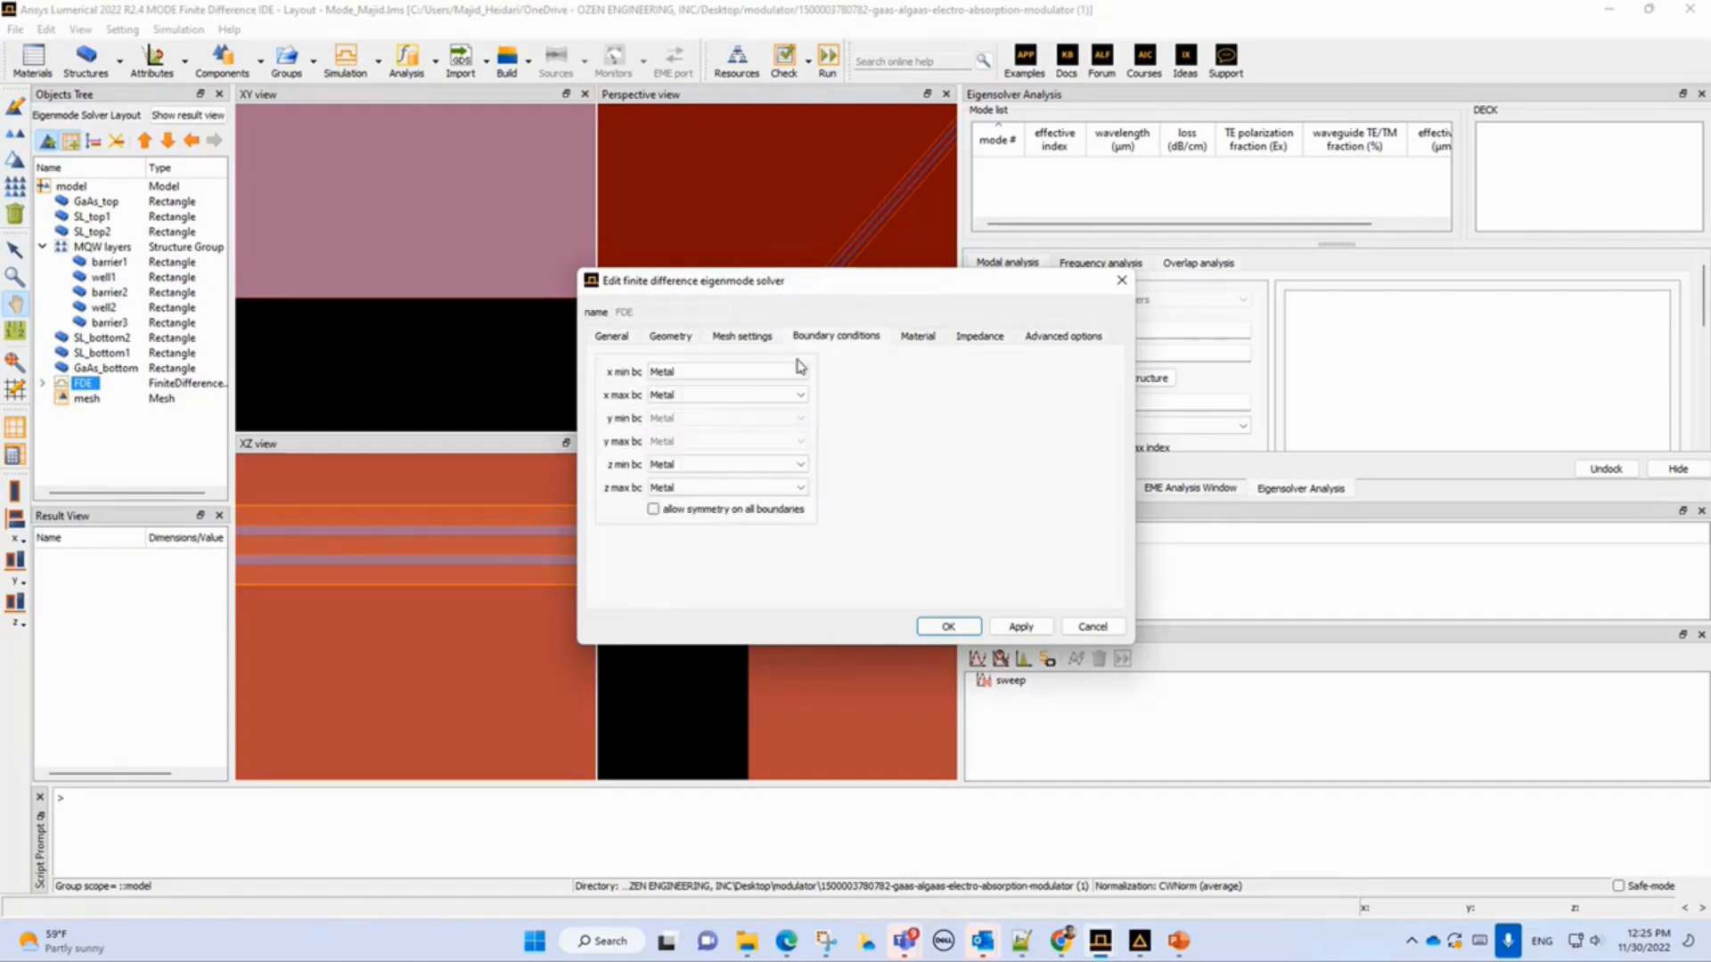
pyautogui.click(698, 373)
pyautogui.click(697, 372)
pyautogui.click(920, 339)
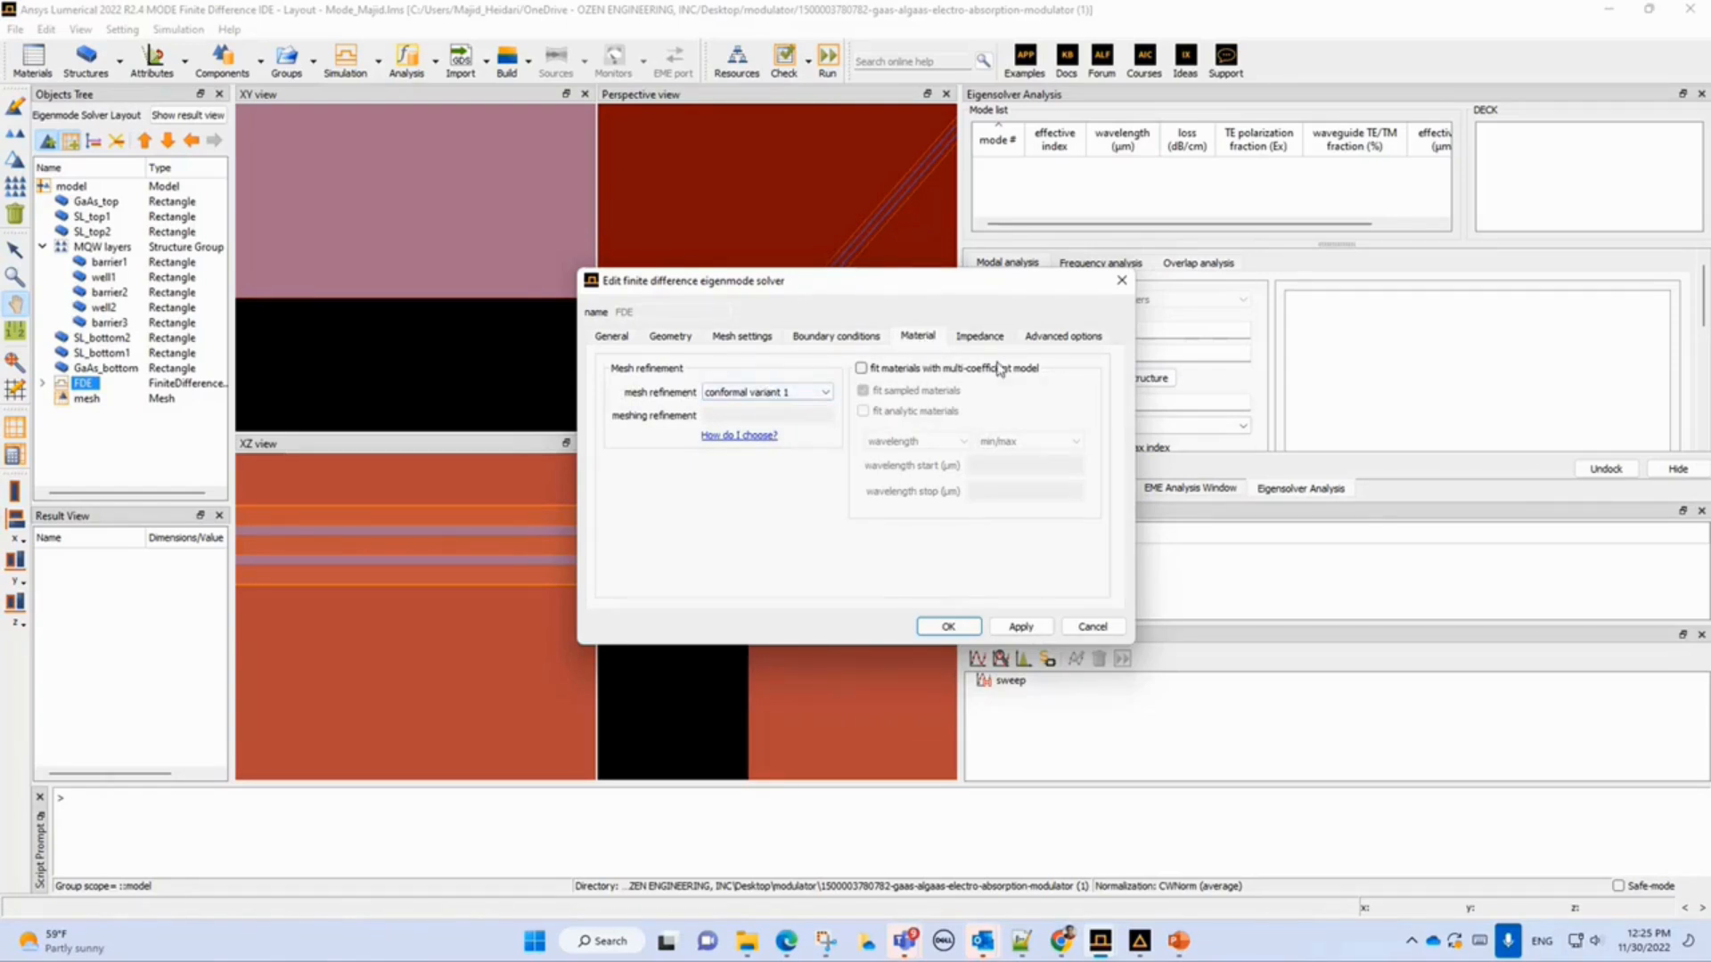
pyautogui.click(1092, 627)
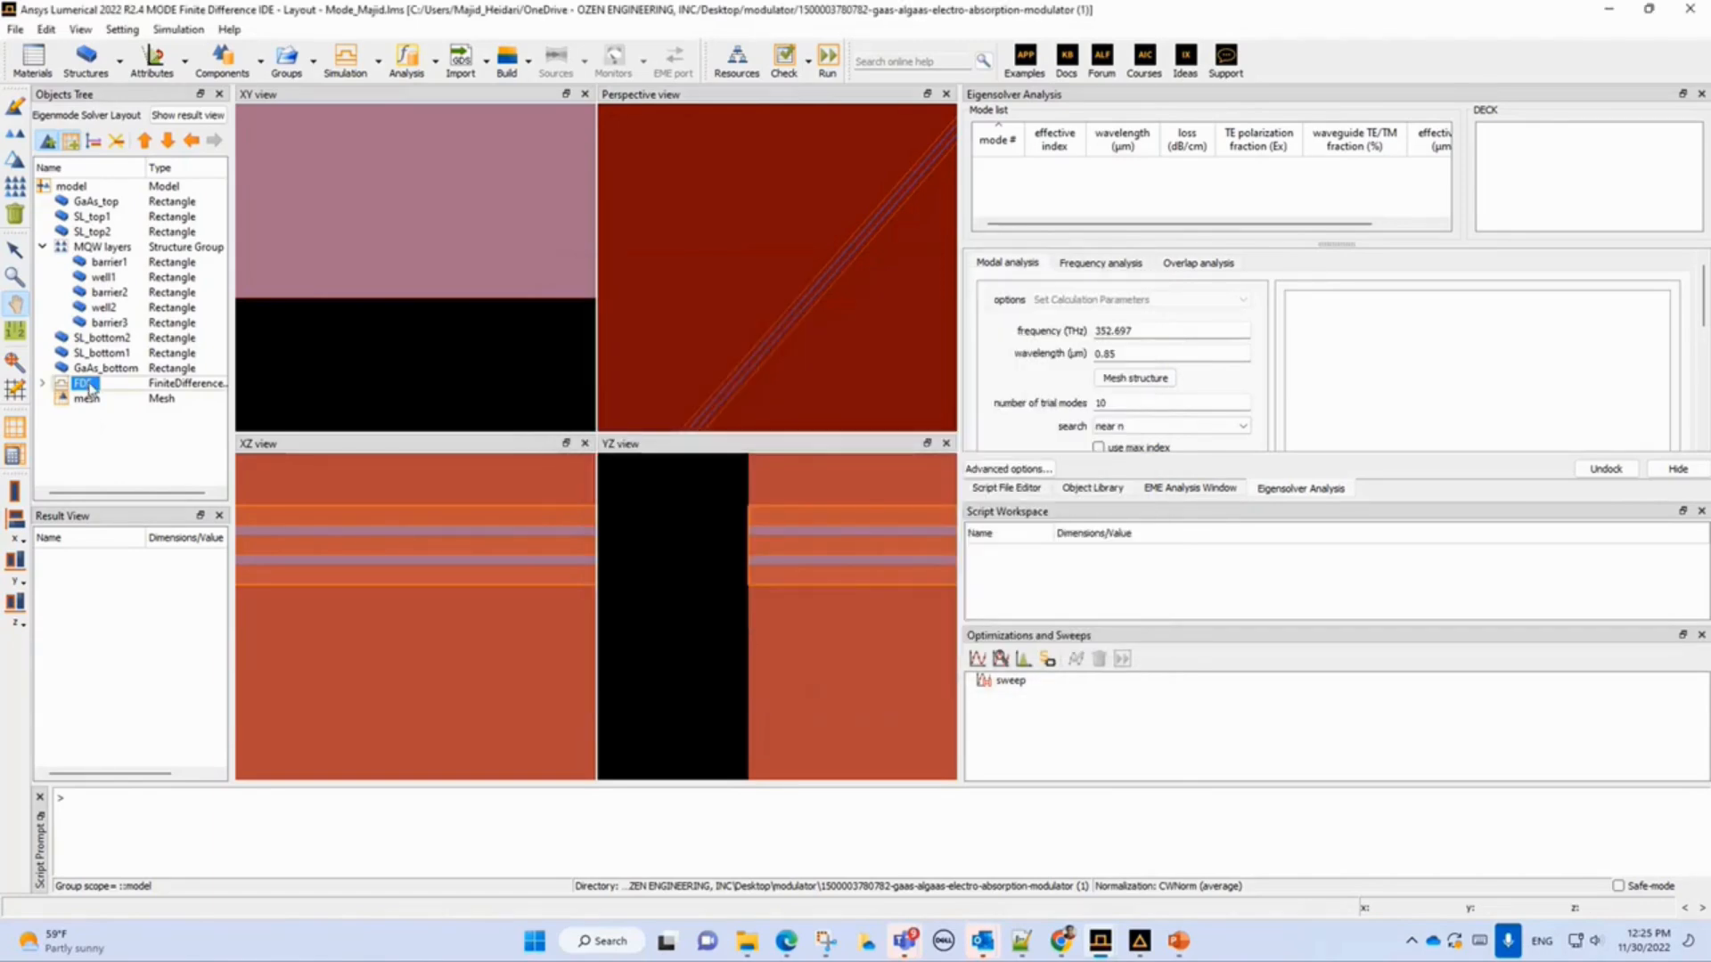
# Select the mesh override object to examine its extent in the views, and collapse the object tree.
pyautogui.click(85, 398)
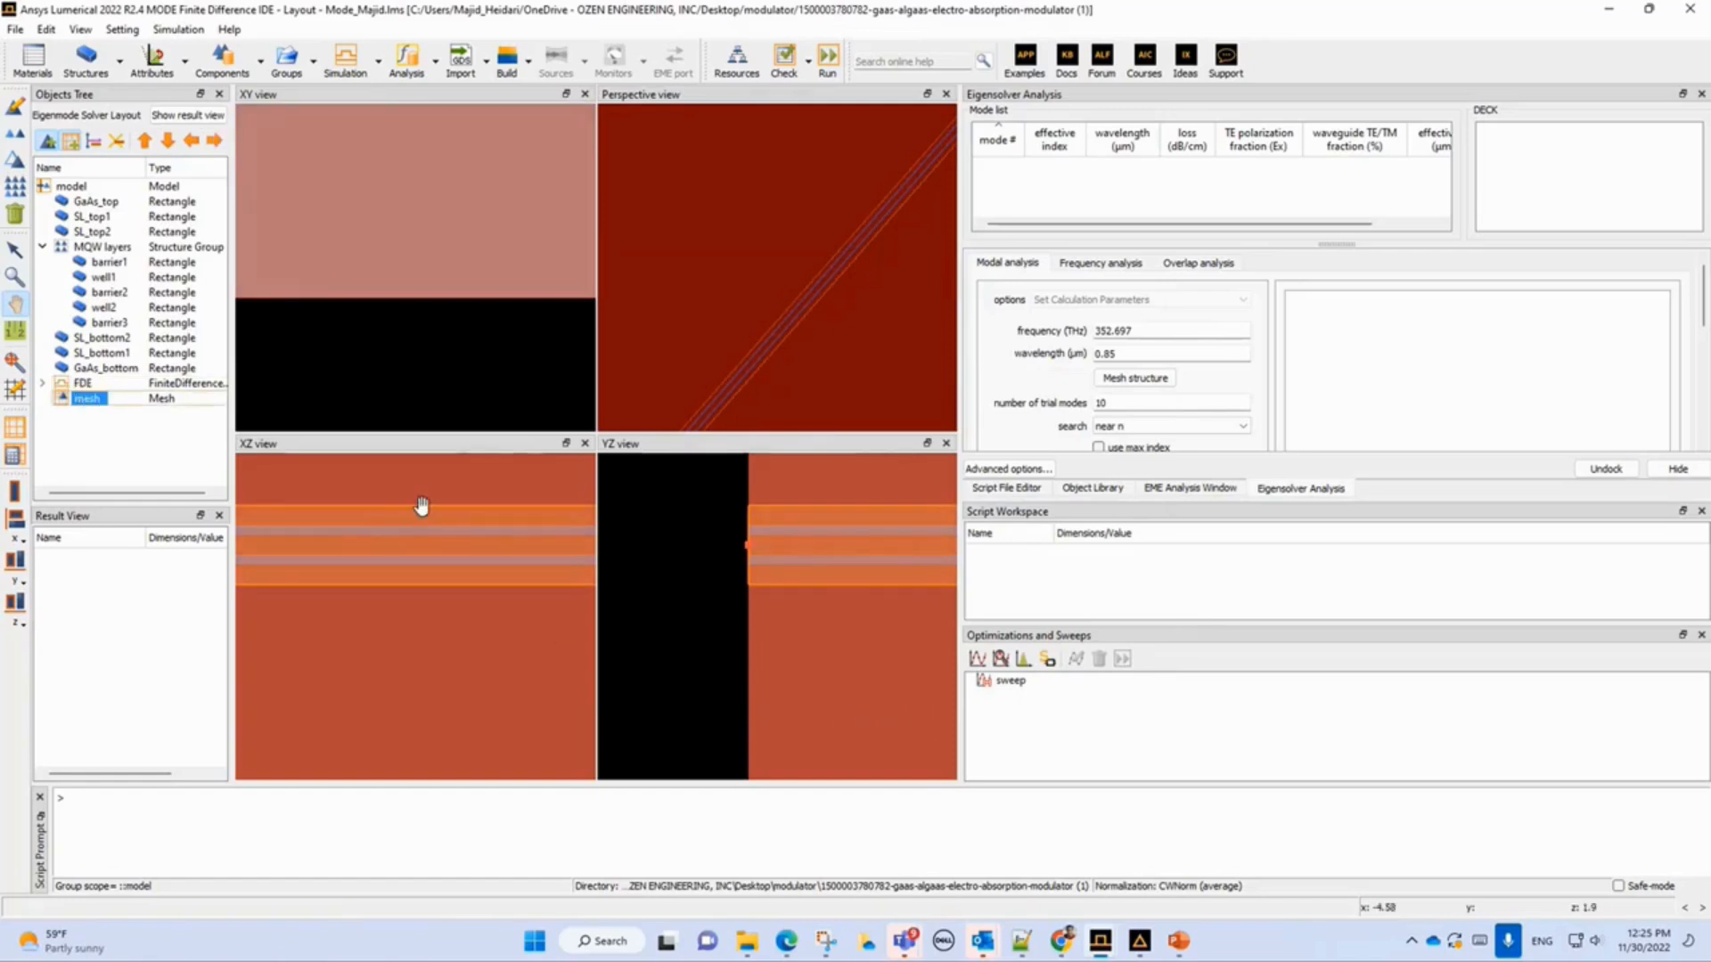
pyautogui.scroll(-6, 452, 547)
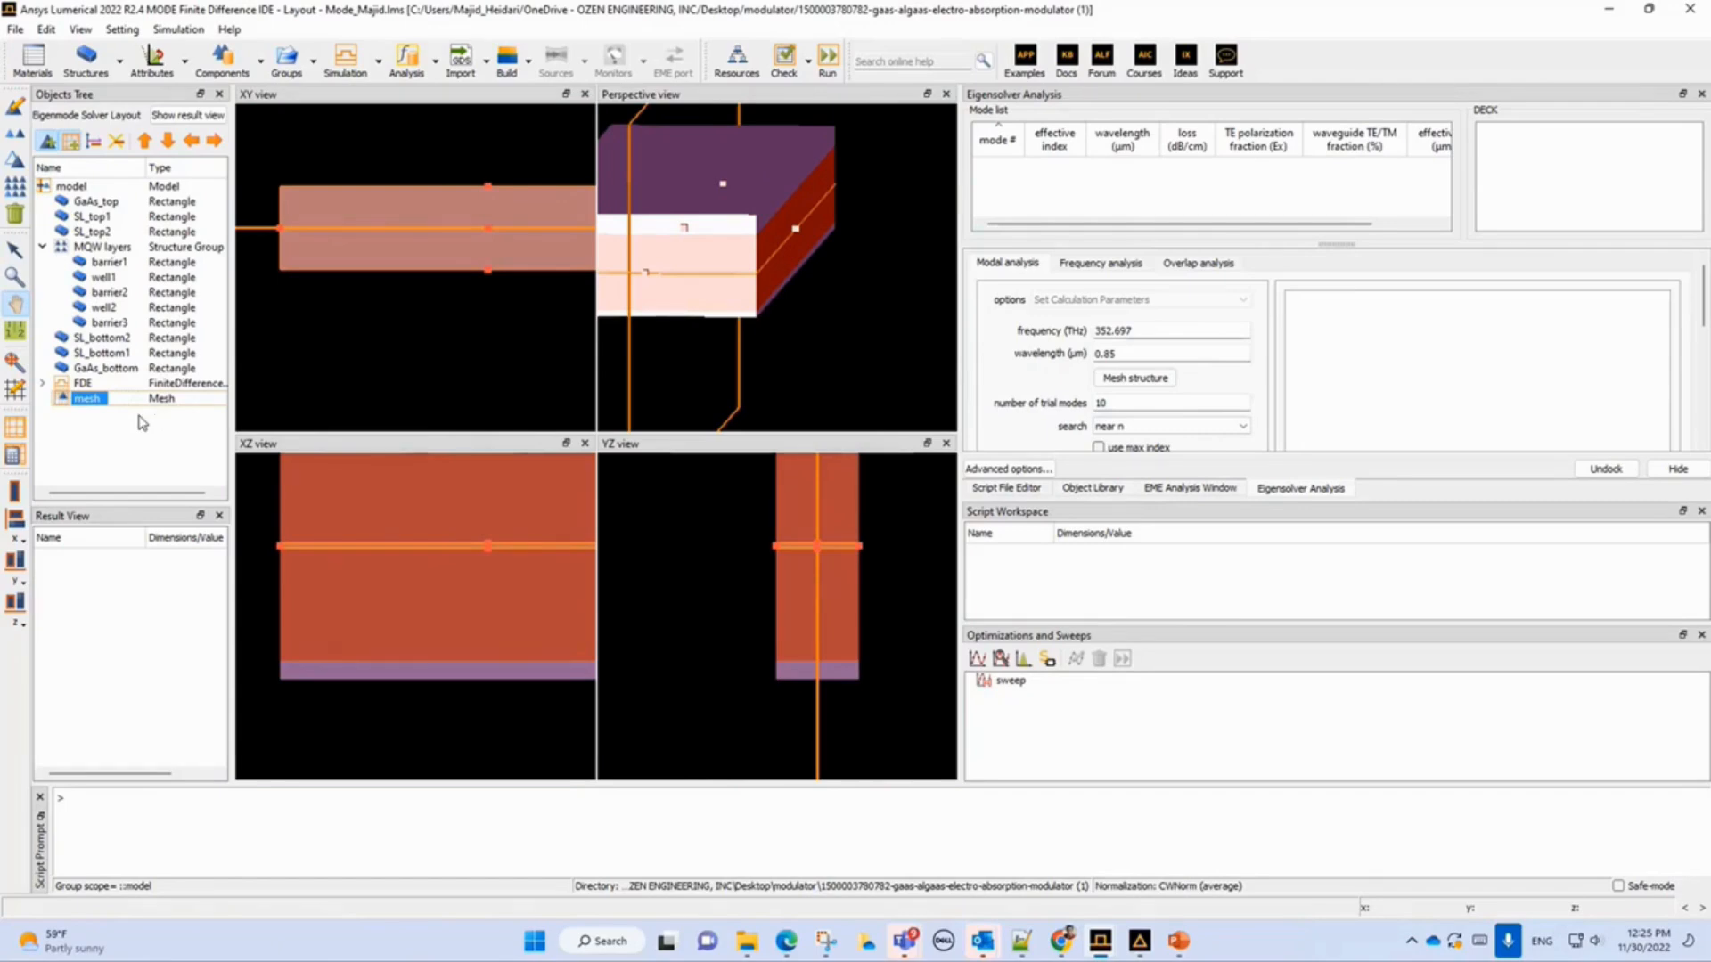
pyautogui.click(94, 141)
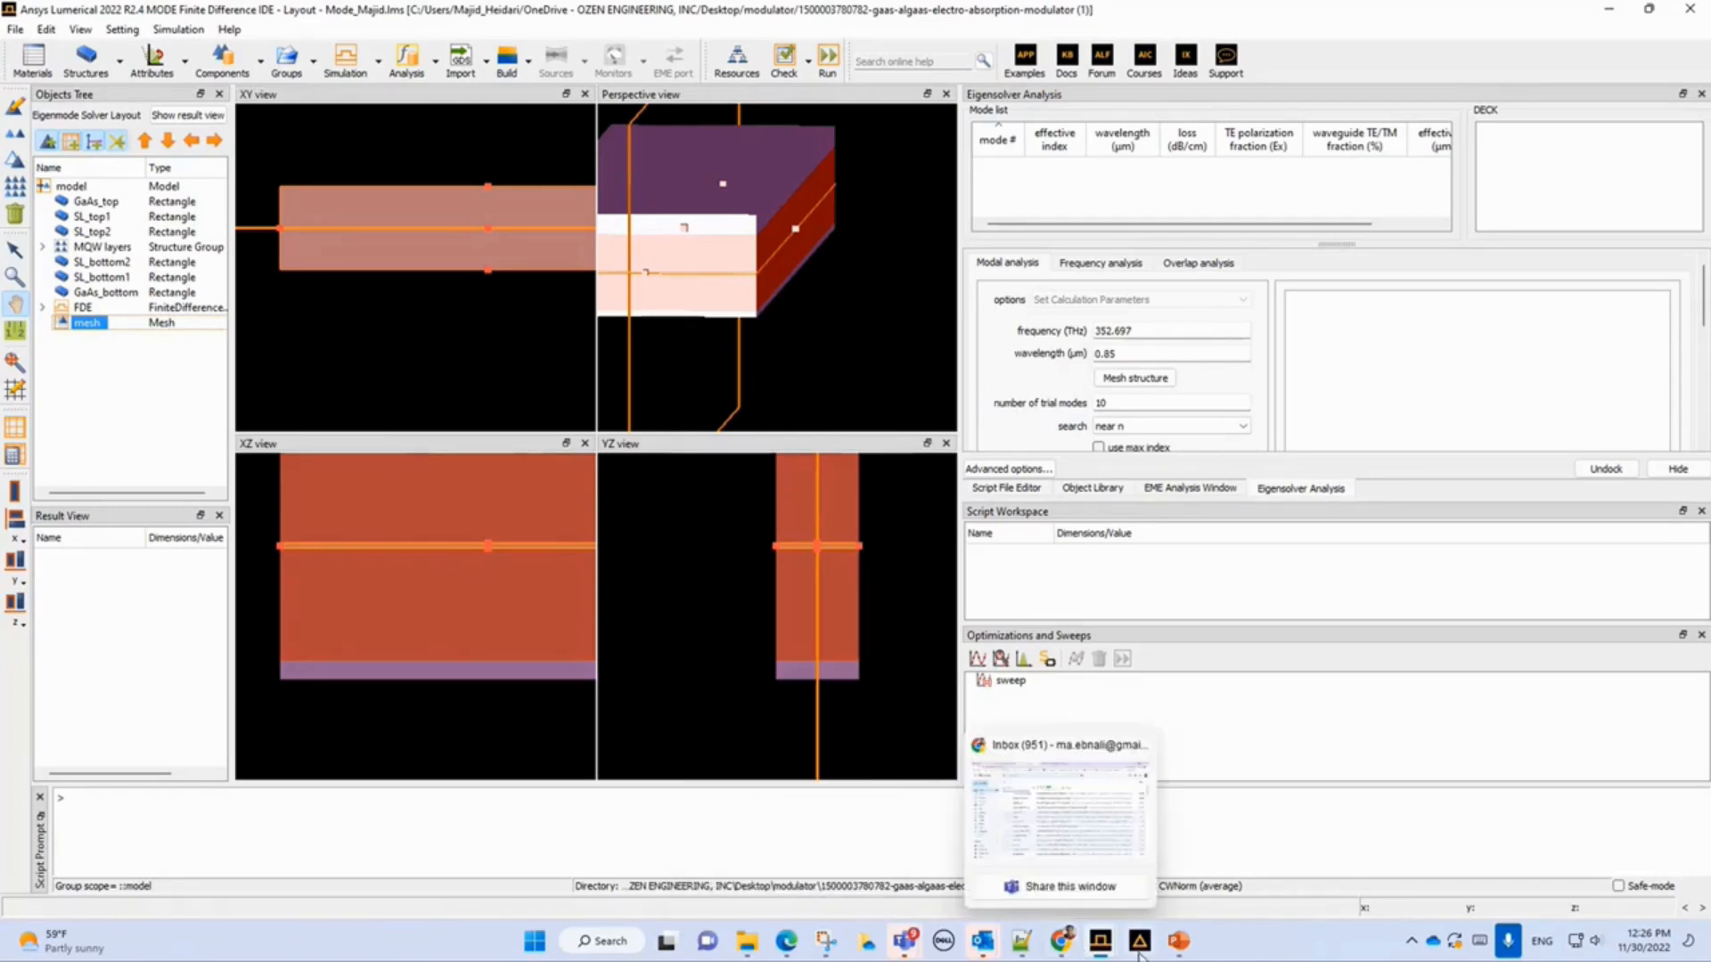
# Switch to the presentation to view the Modulator Workflow design slide, then switch to the solved QCSE_EAM_fde MODE window.
pyautogui.click(1178, 950)
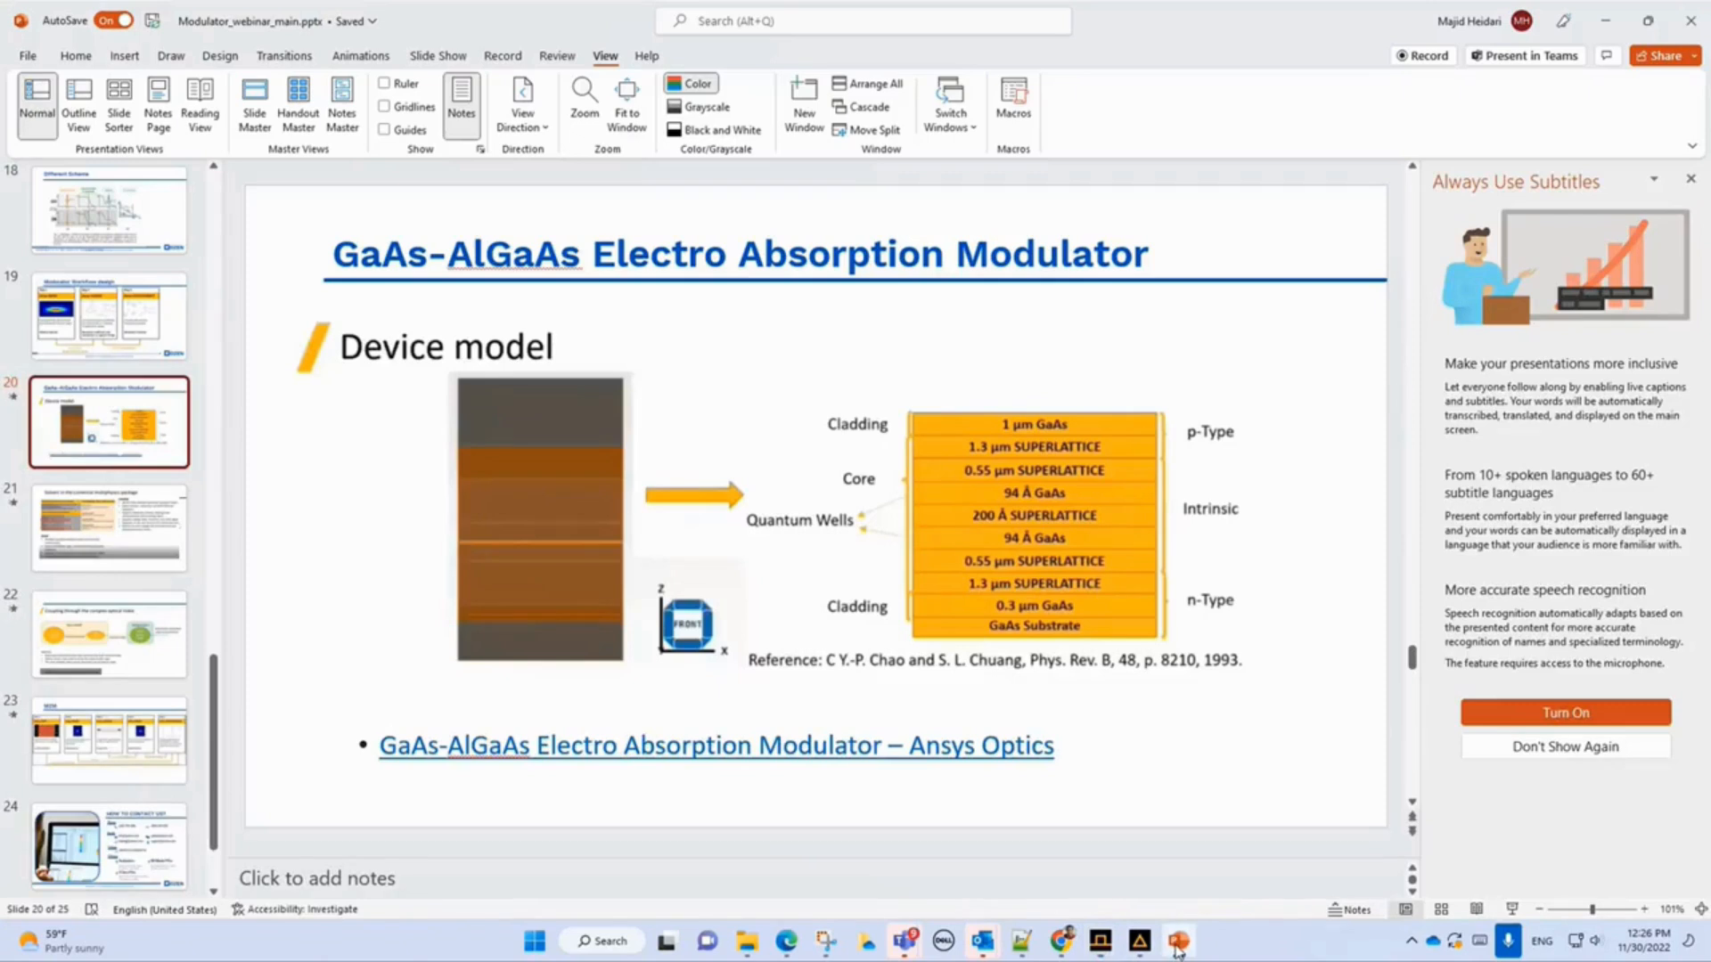
pyautogui.press('pageup')
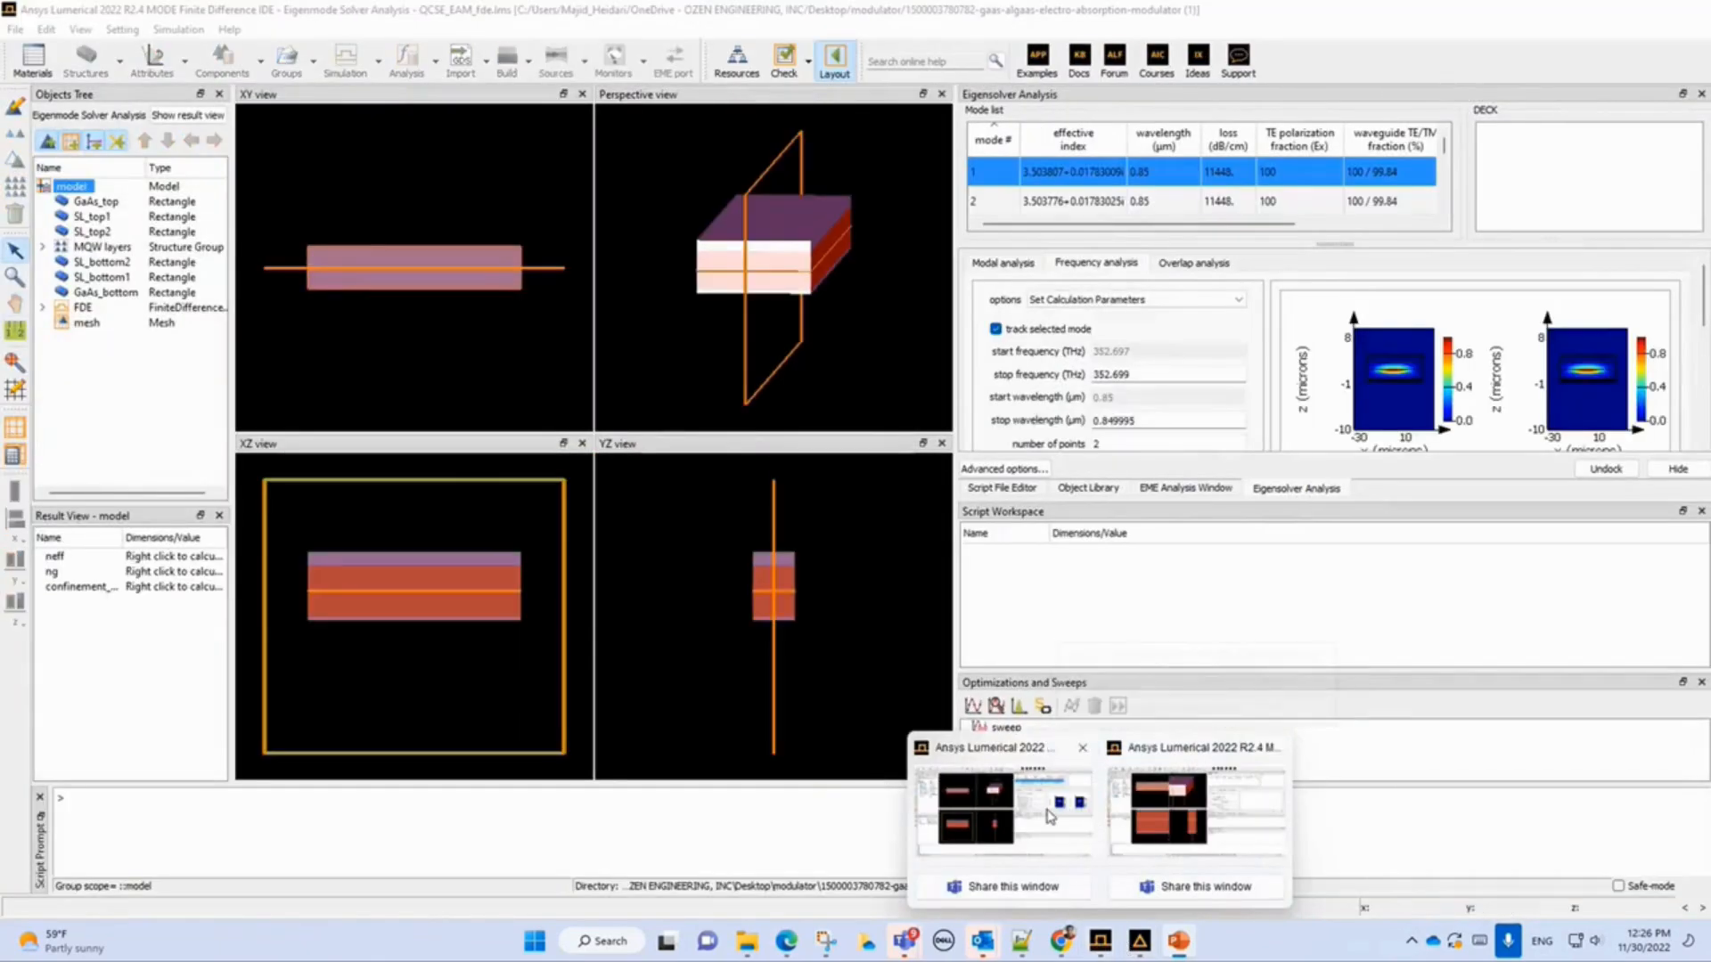
pyautogui.click(1049, 817)
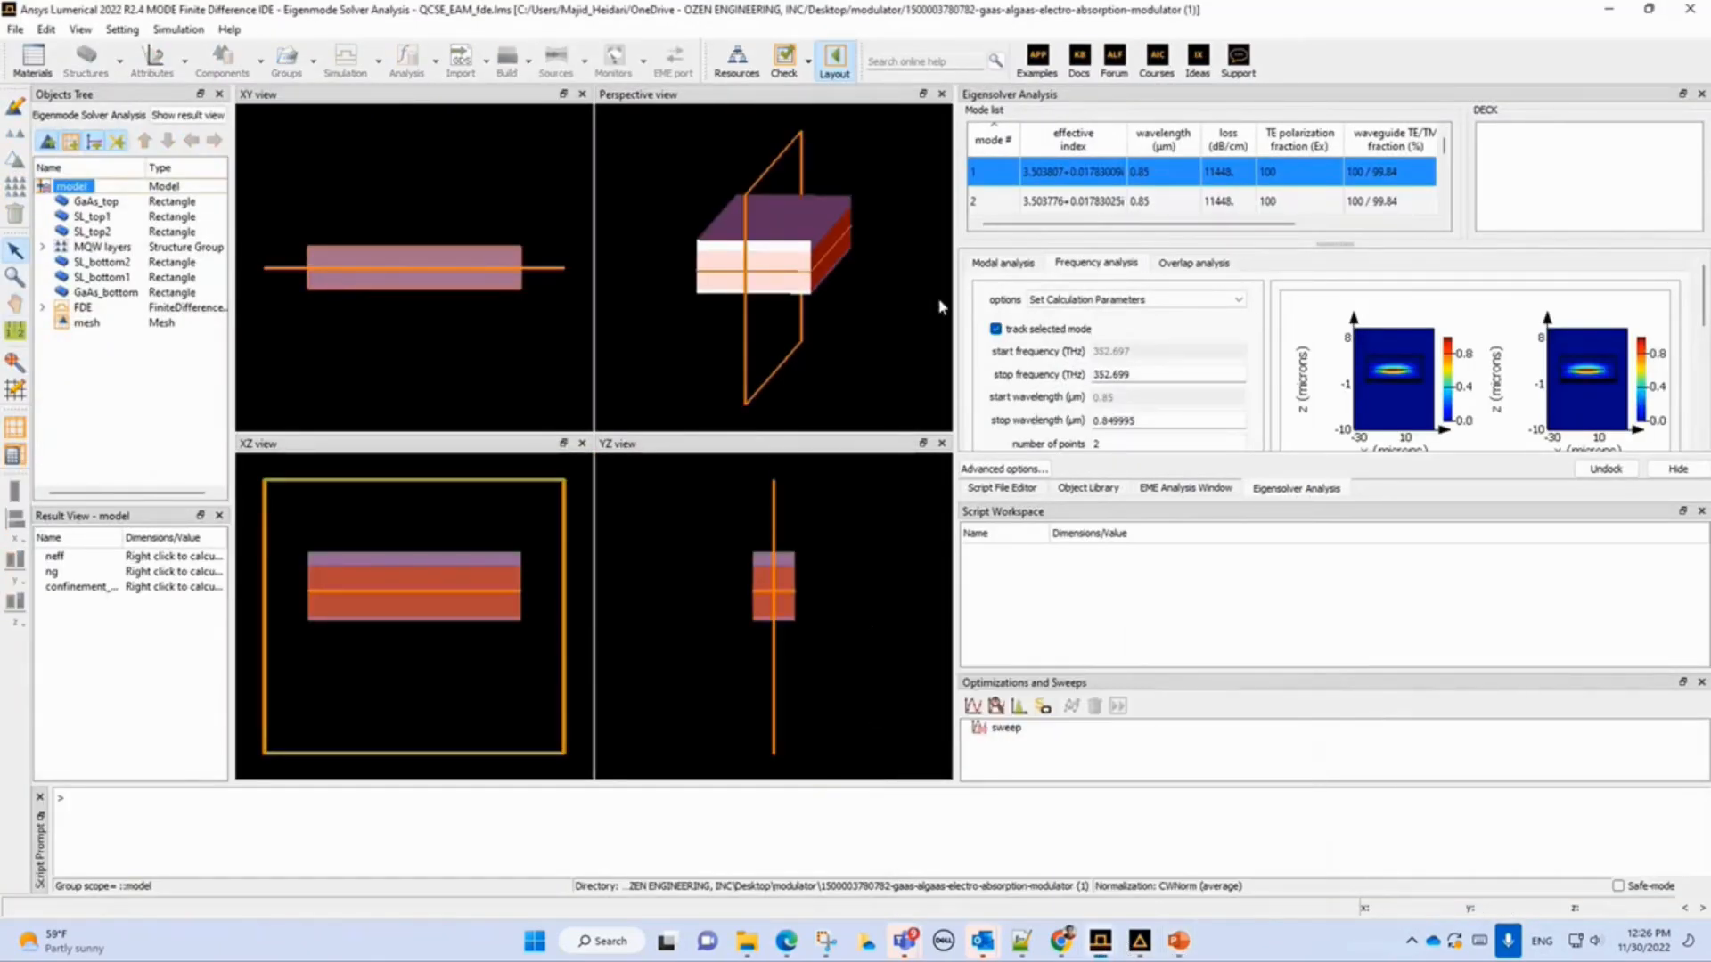
# Widen the Eigensolver Analysis panel and review the modal analysis settings and mode profile of the solved modes.
pyautogui.click(1001, 264)
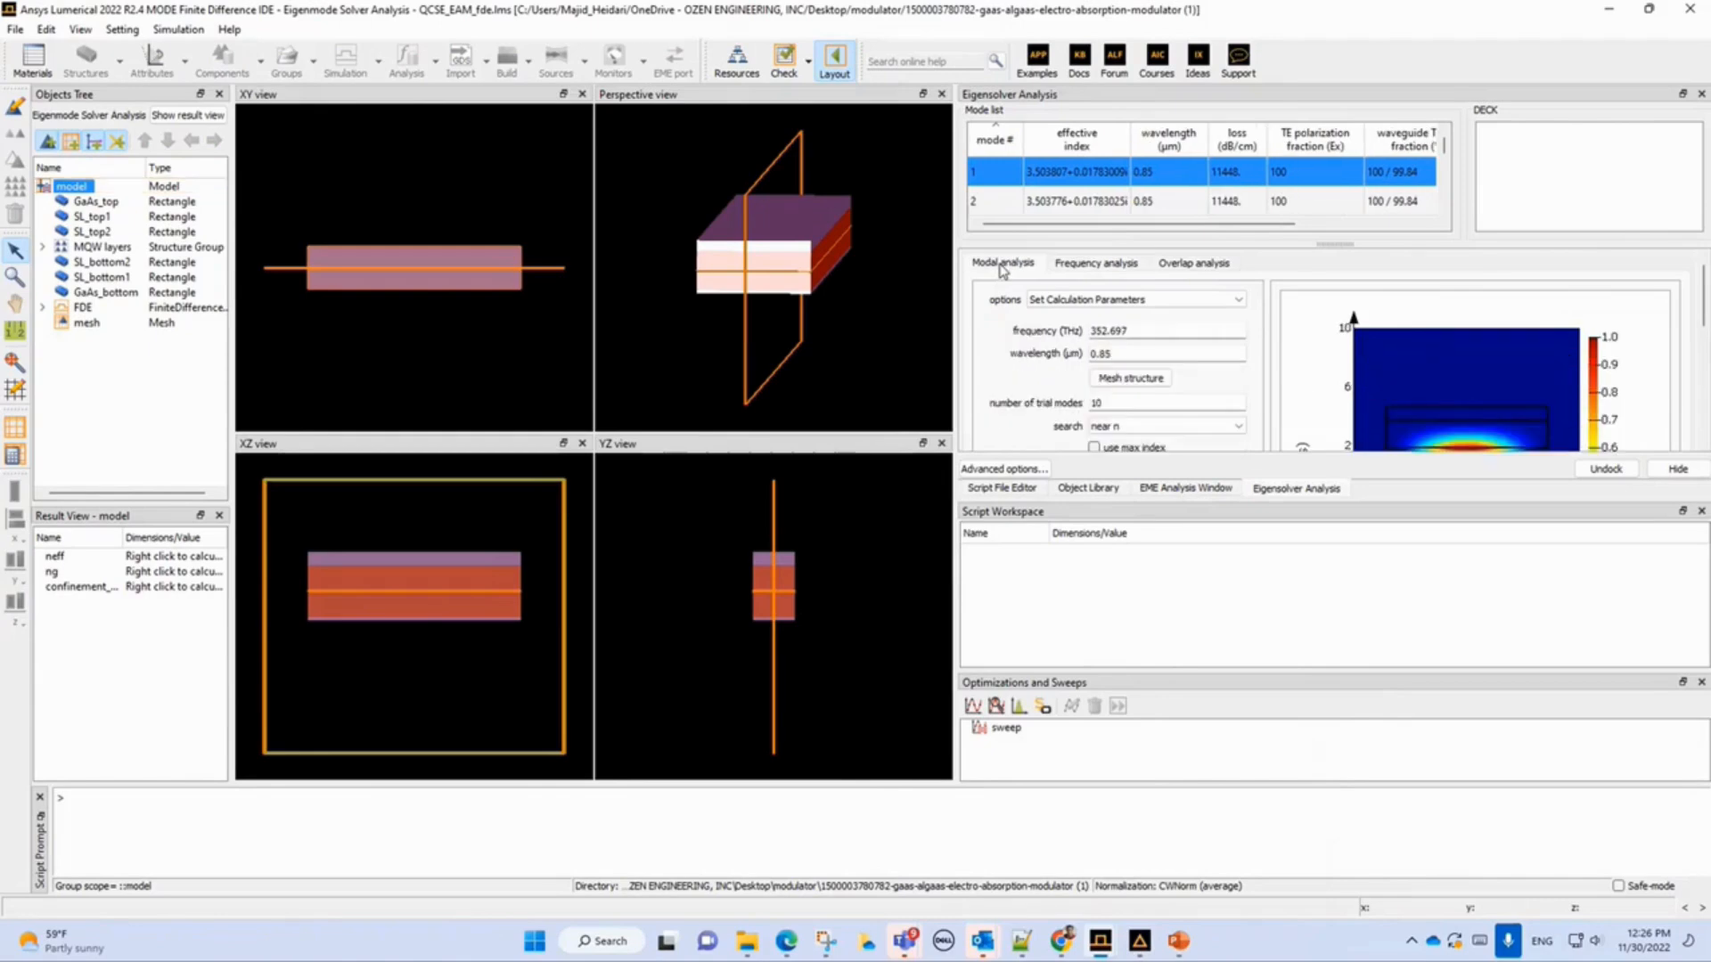
pyautogui.moveTo(1703, 305); pyautogui.dragTo(1704, 326)
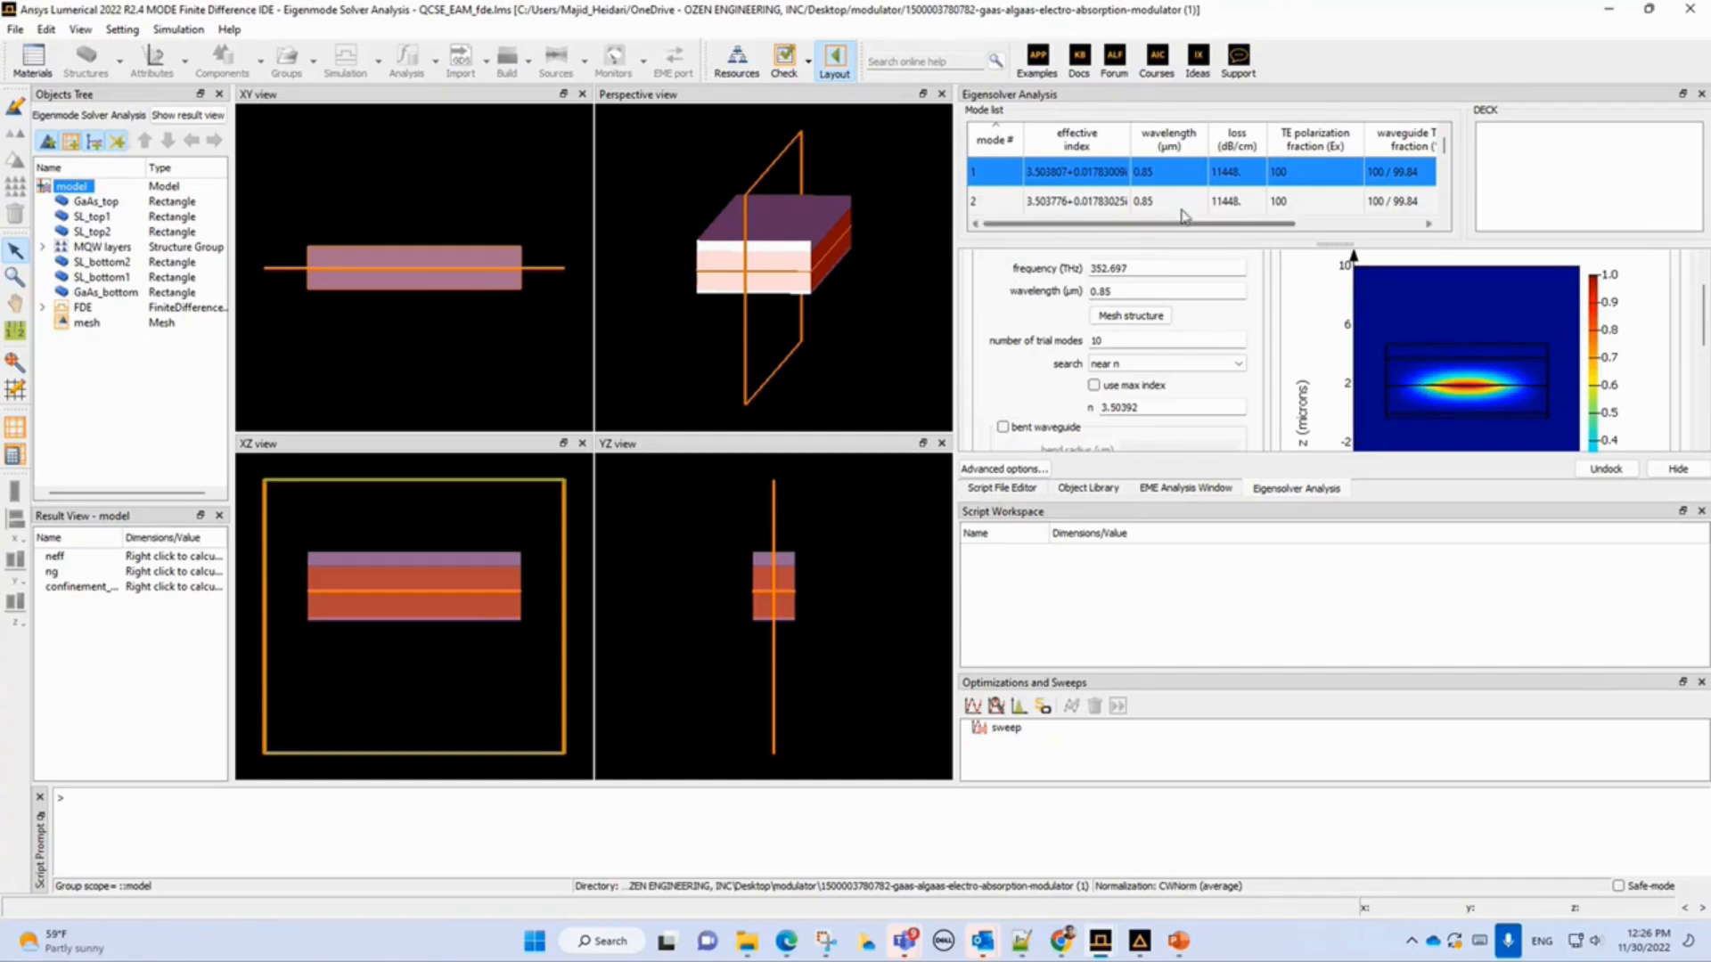
pyautogui.moveTo(955, 203); pyautogui.dragTo(840, 212)
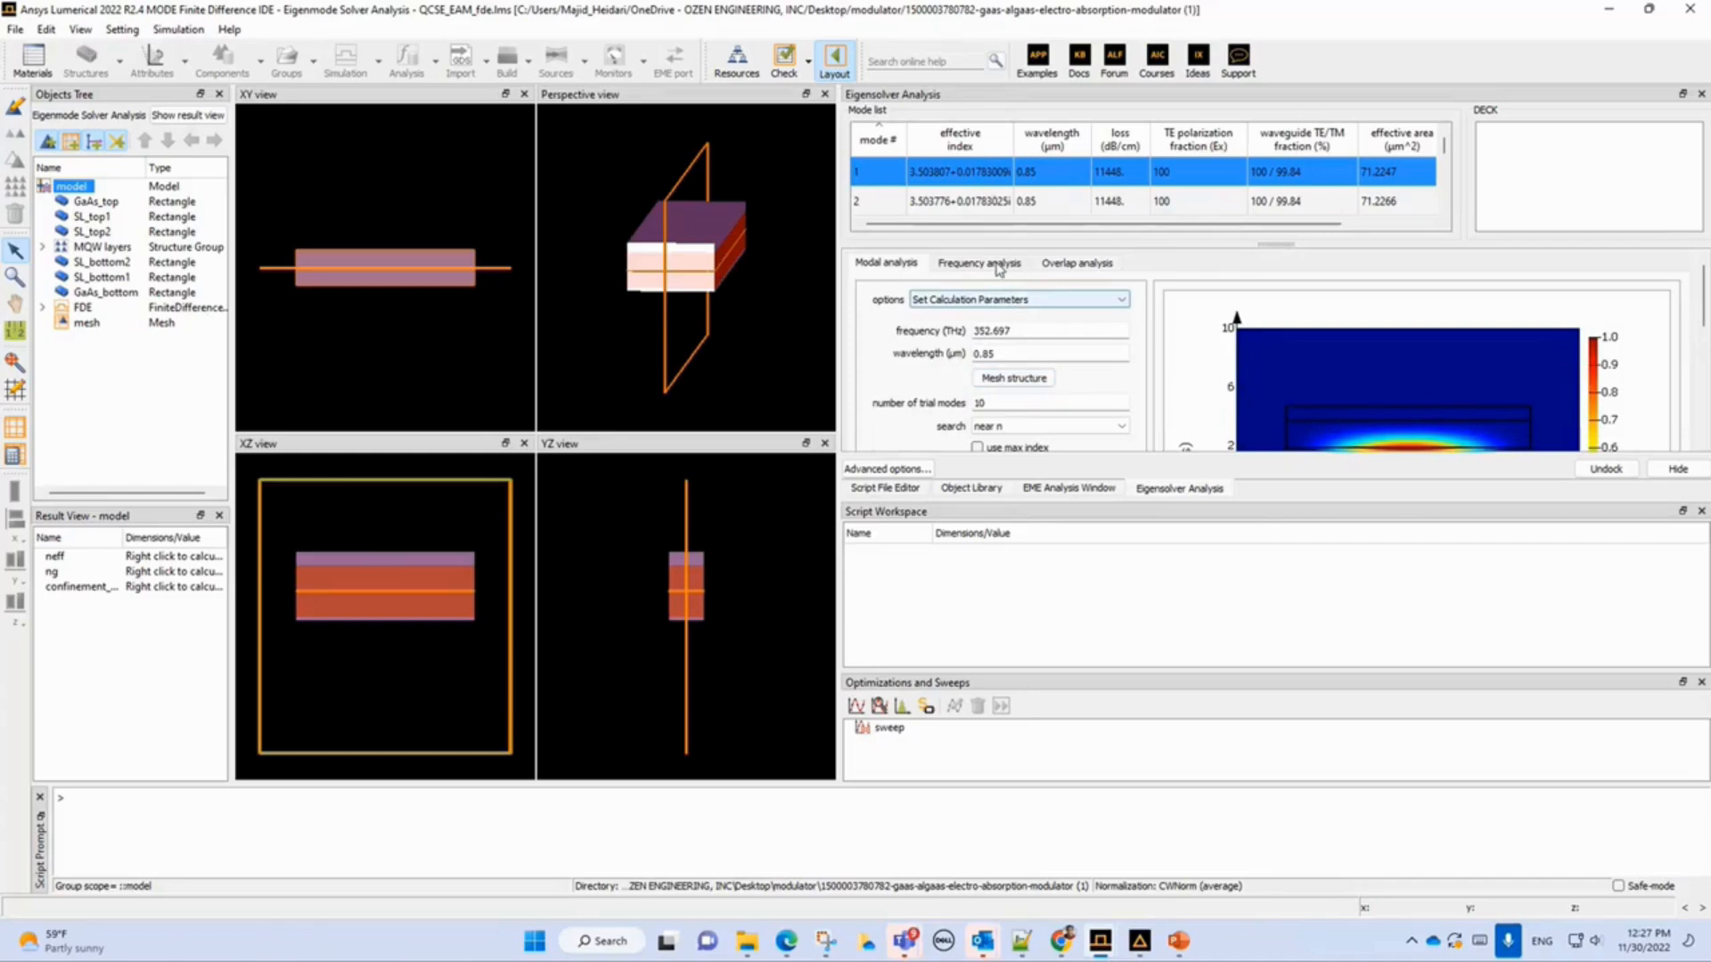
# Review the frequency analysis settings and the available frequency plot types for the selected mode.
pyautogui.click(1002, 265)
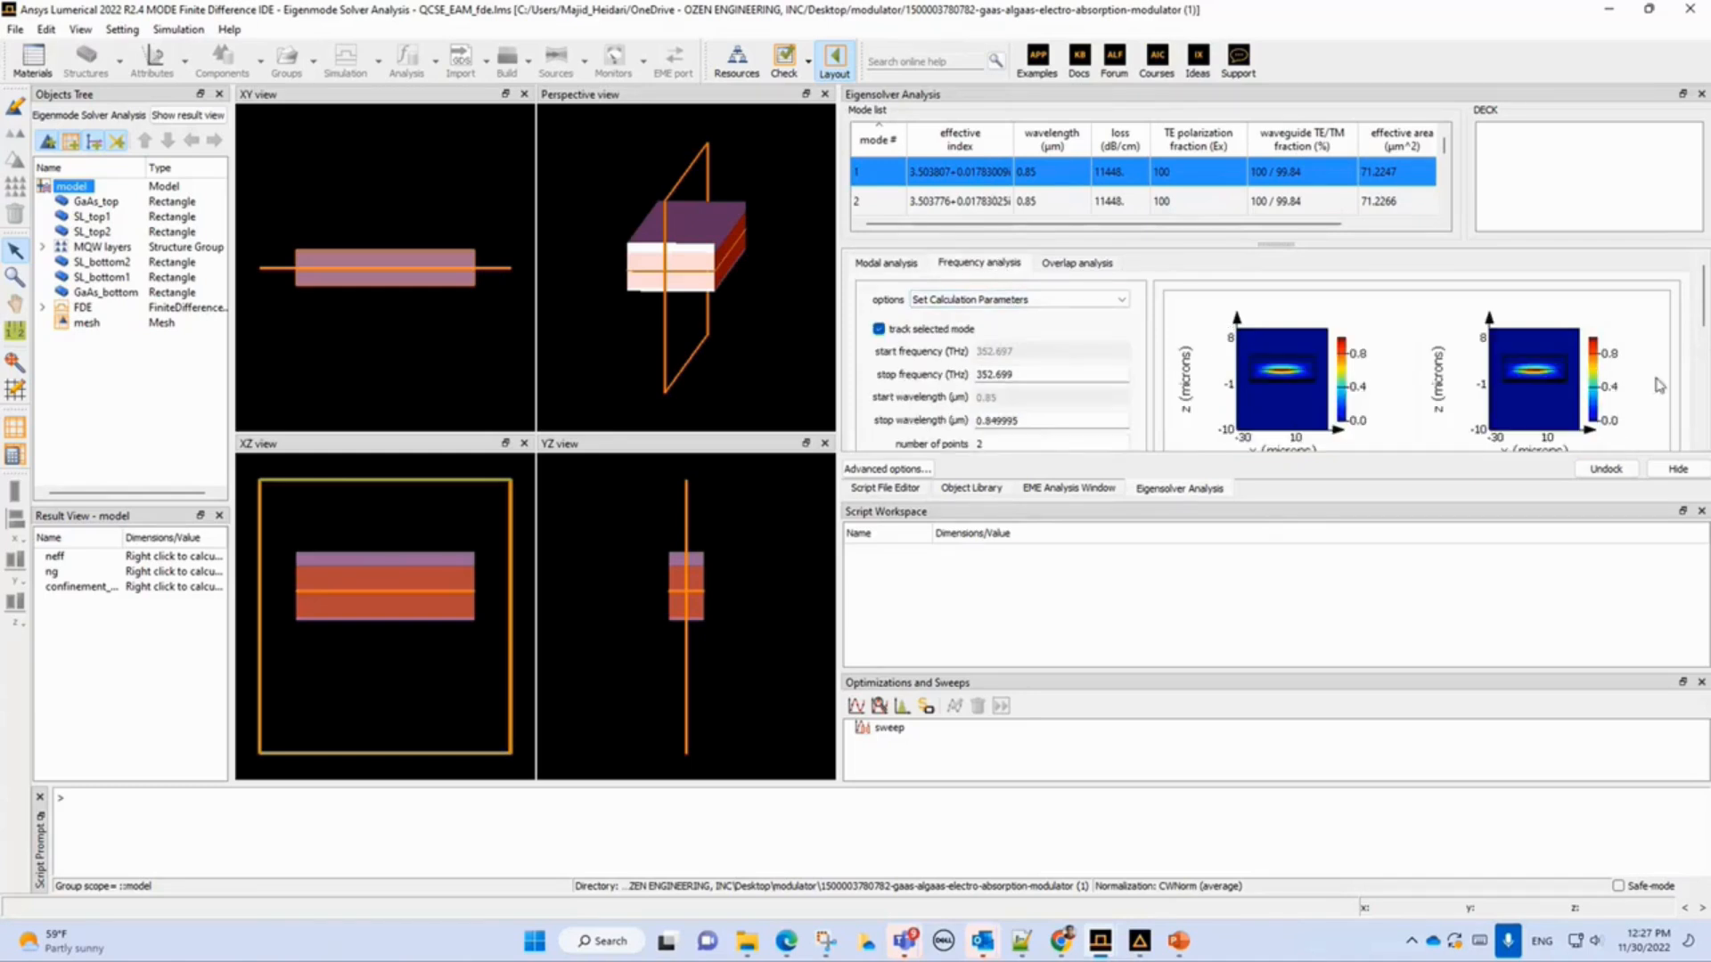
pyautogui.moveTo(1704, 309); pyautogui.dragTo(1704, 424)
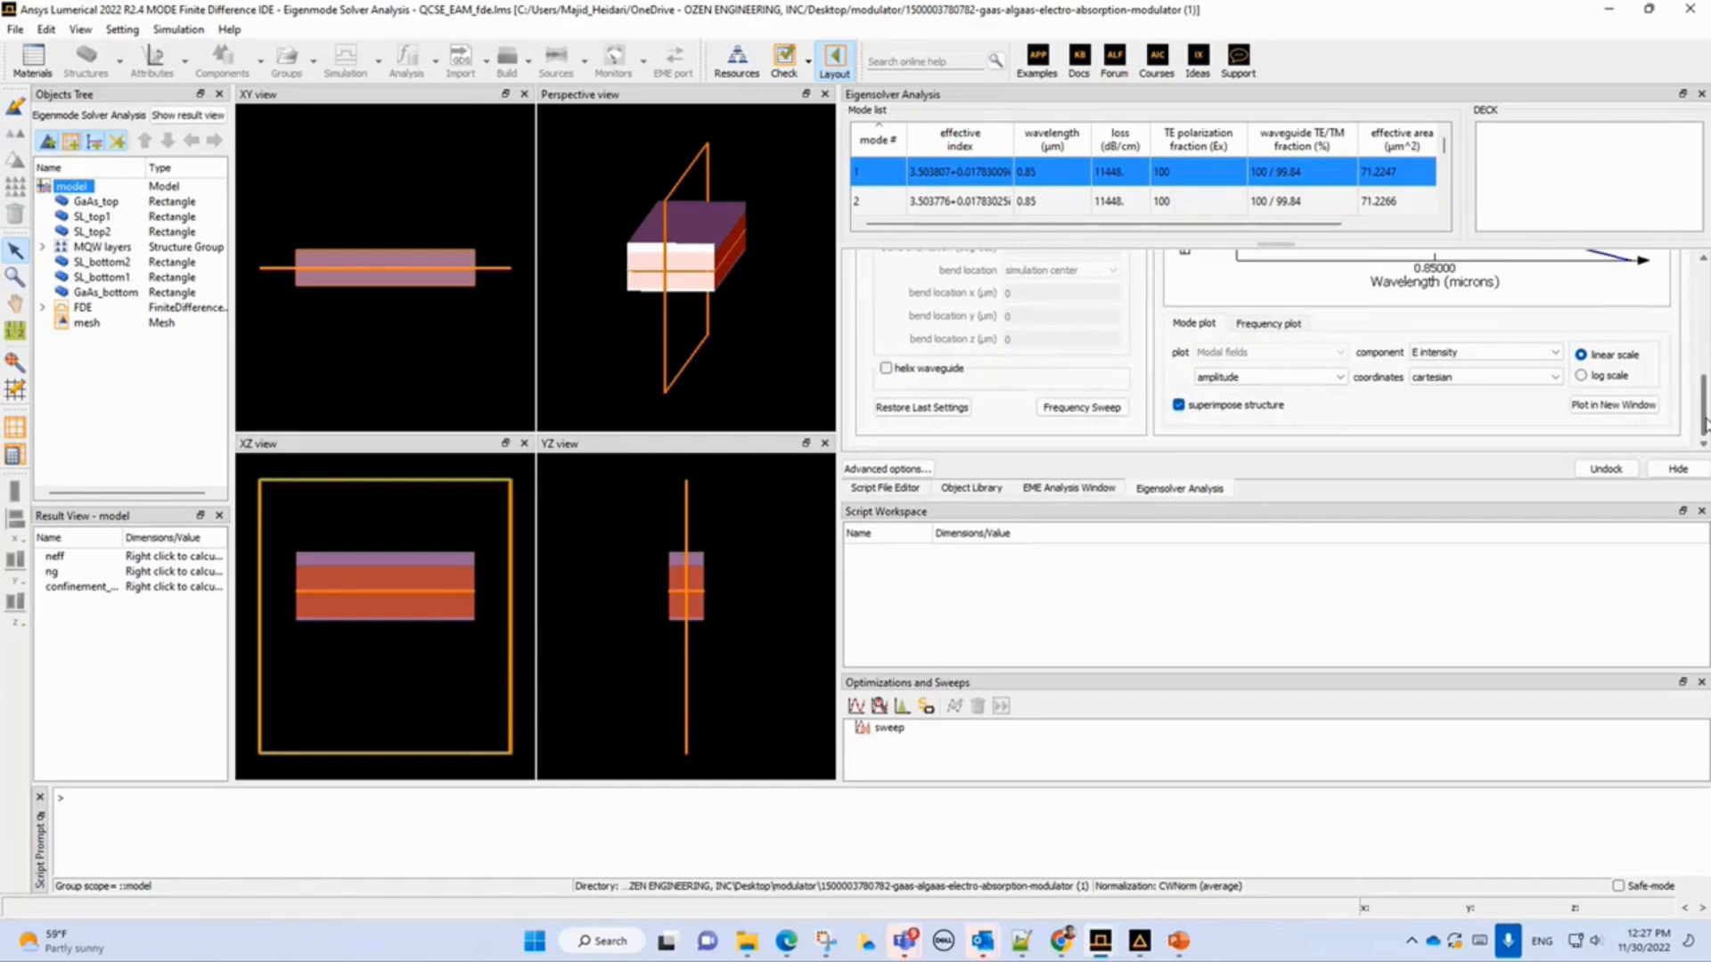
pyautogui.click(1283, 326)
pyautogui.click(1249, 351)
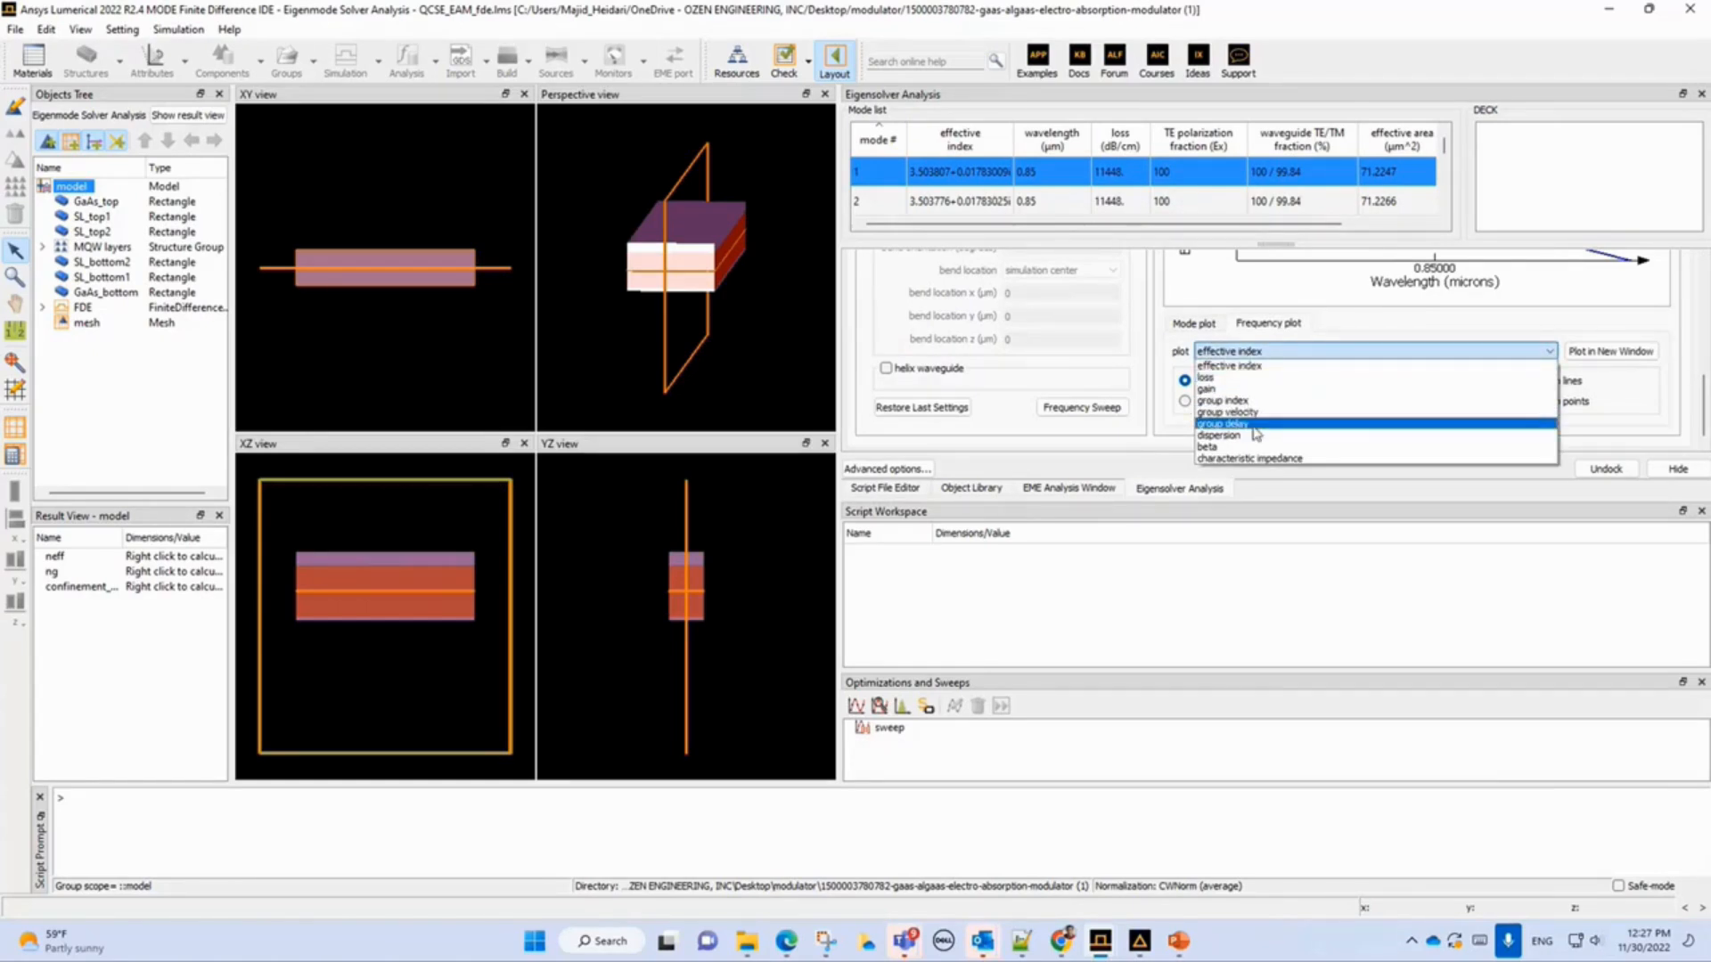
pyautogui.click(1364, 327)
pyautogui.scroll(1, 1462, 416)
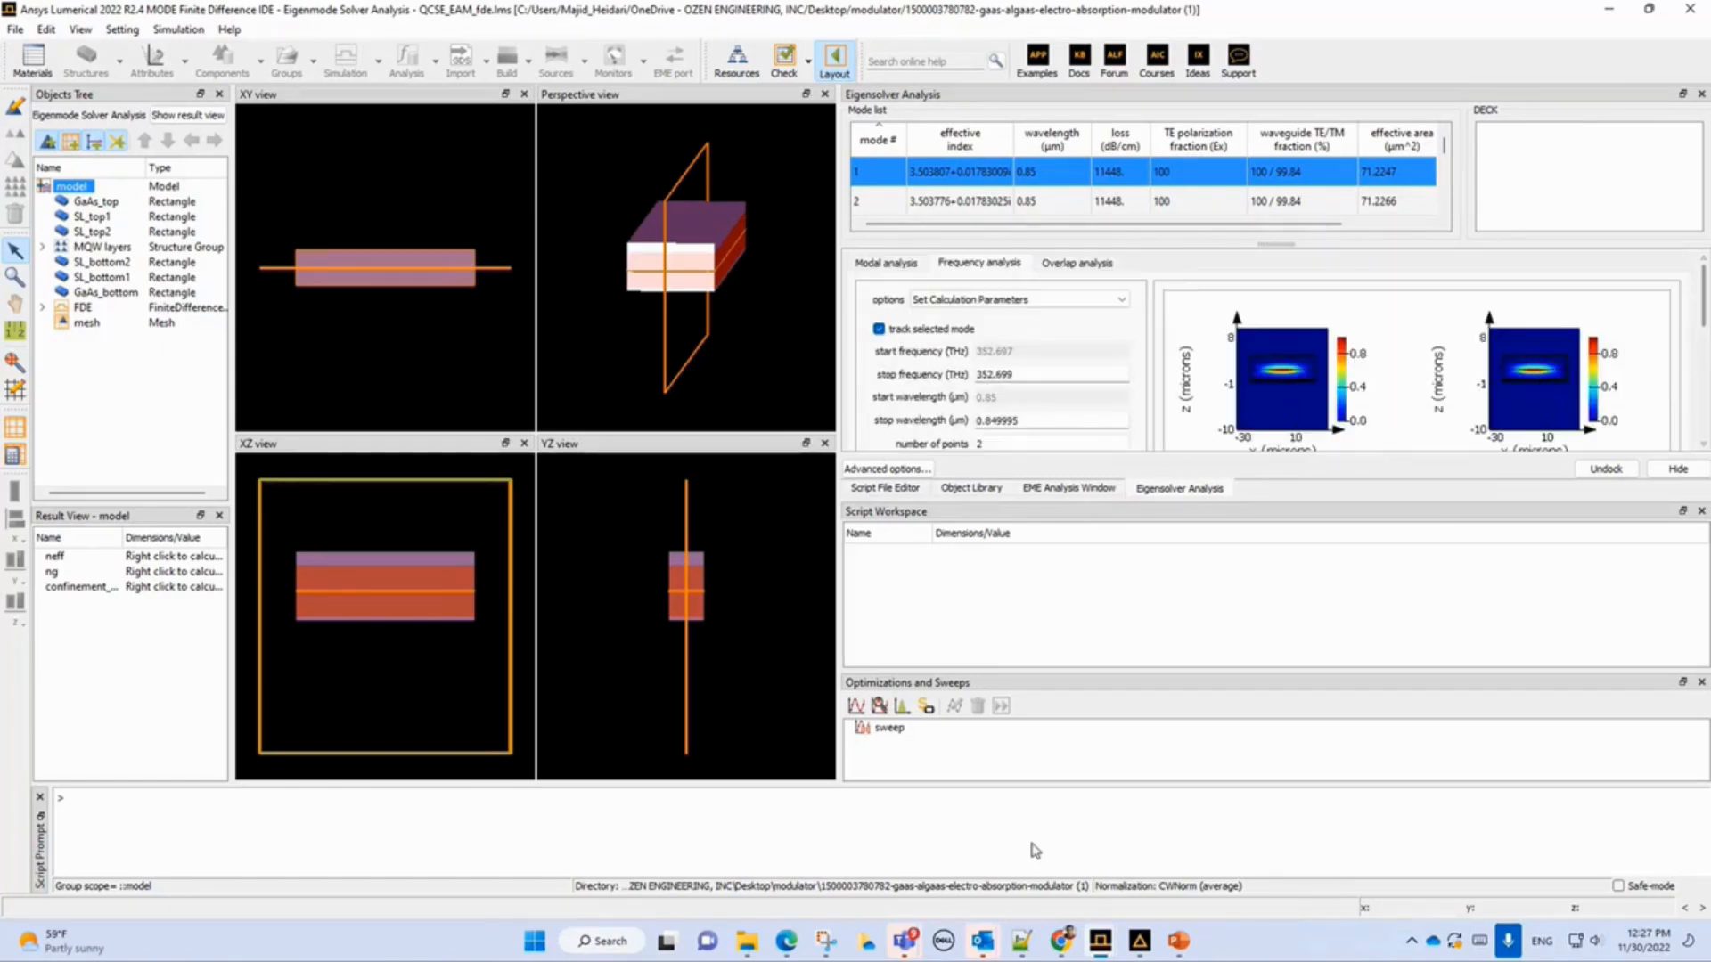
# Glance at the workflow slide and the Mode_Majid window, then return to the QCSE_EAM_fde window.
pyautogui.hotkey('alt', 'Tab')
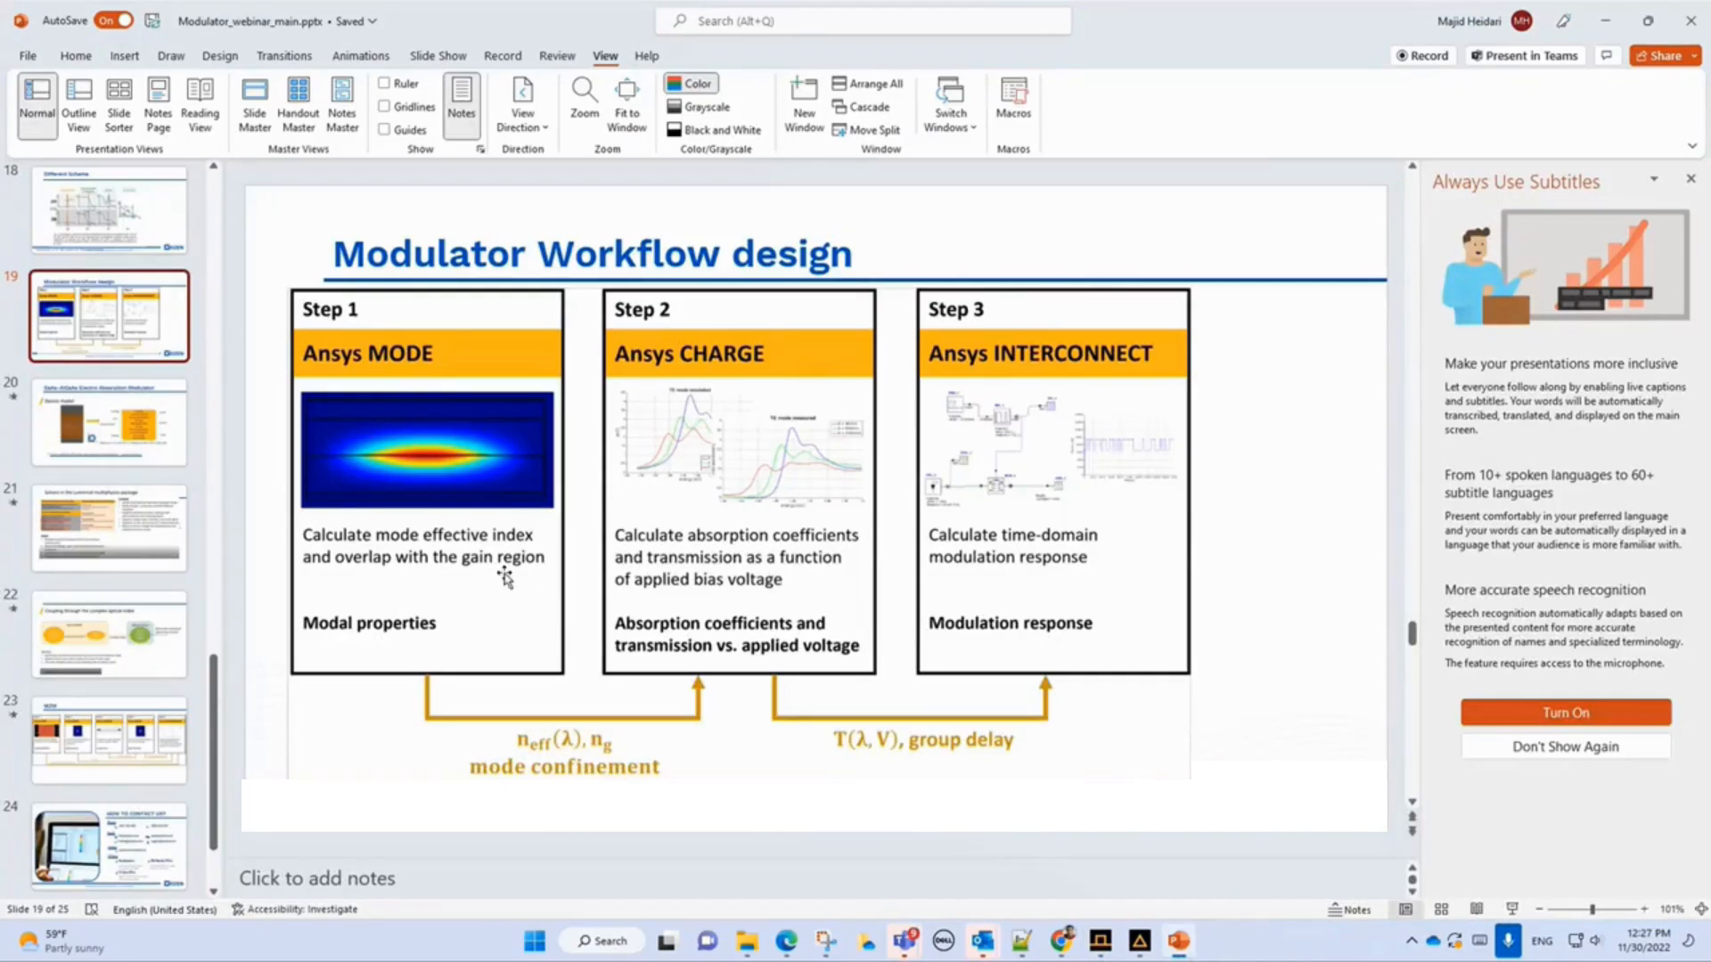
pyautogui.moveTo(1139, 945)
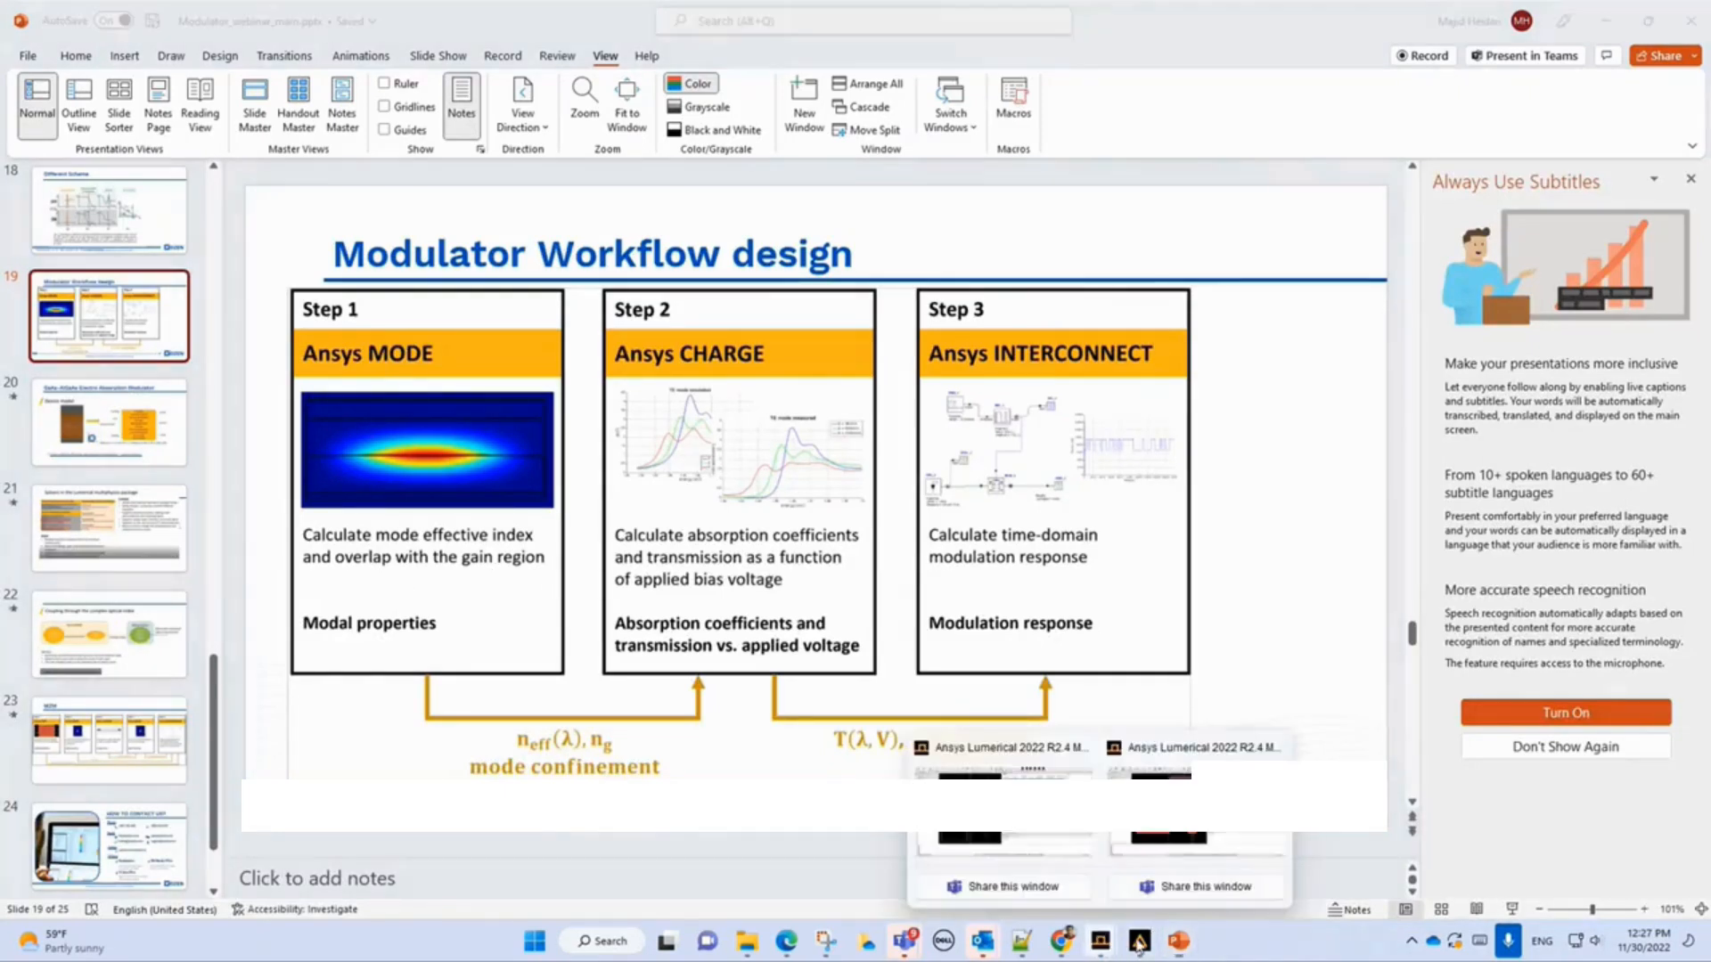
pyautogui.click(1176, 836)
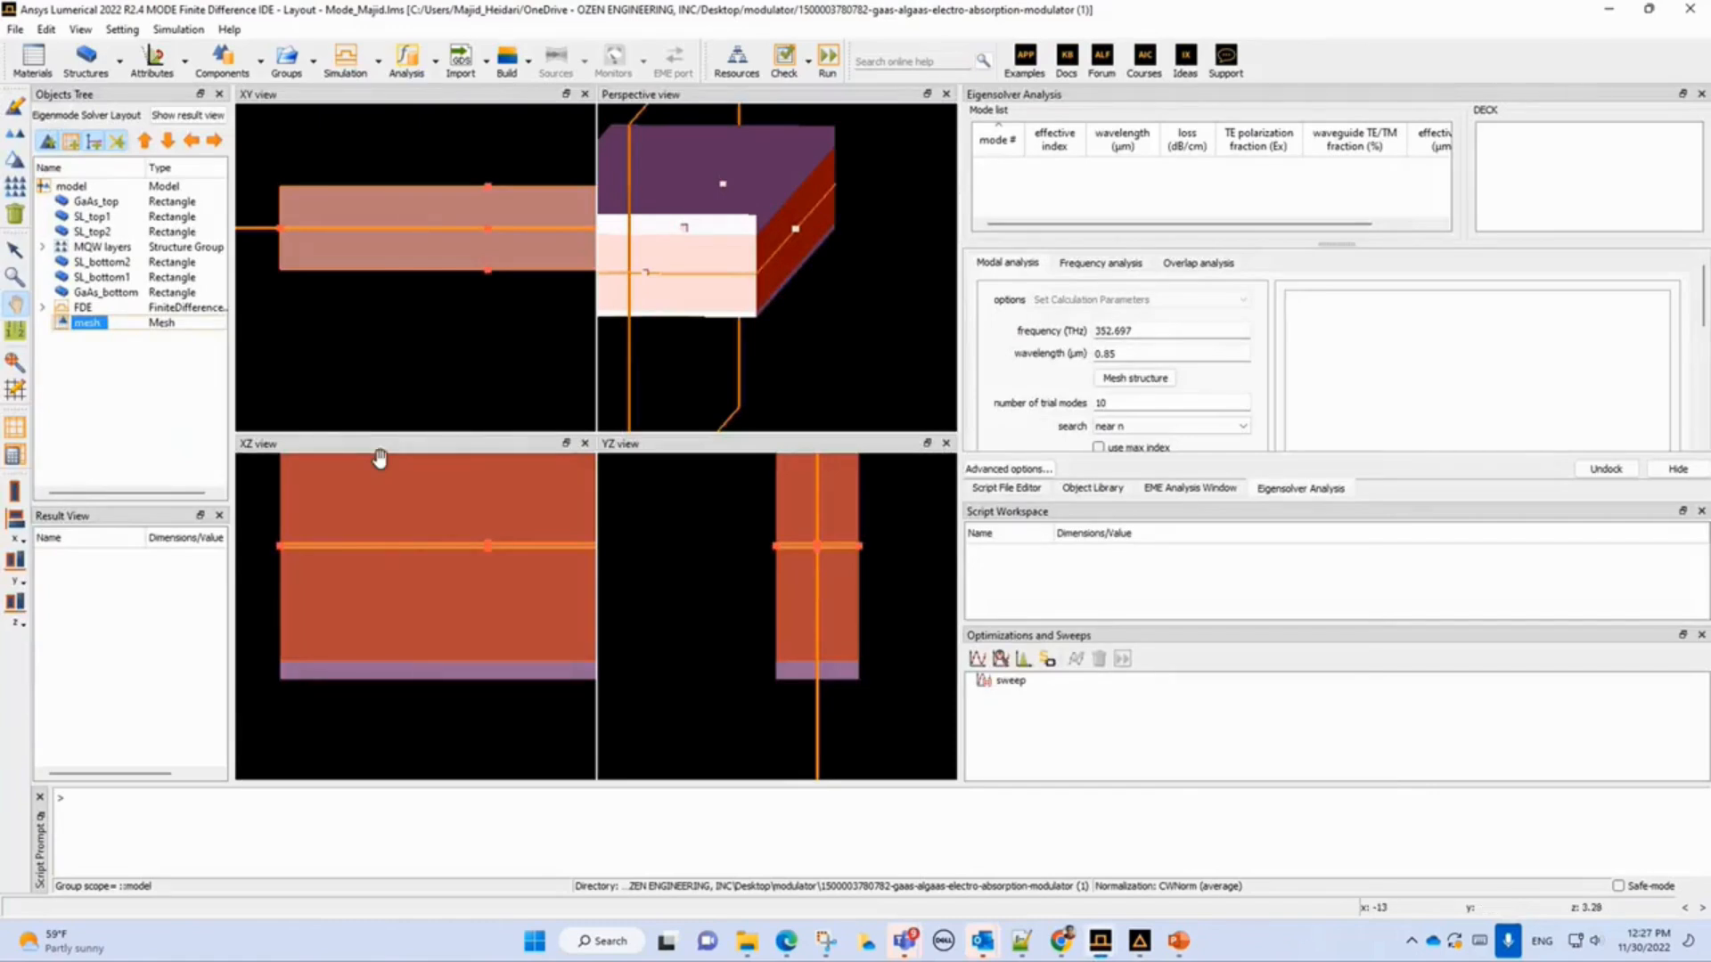
pyautogui.moveTo(1100, 942)
pyautogui.click(1175, 824)
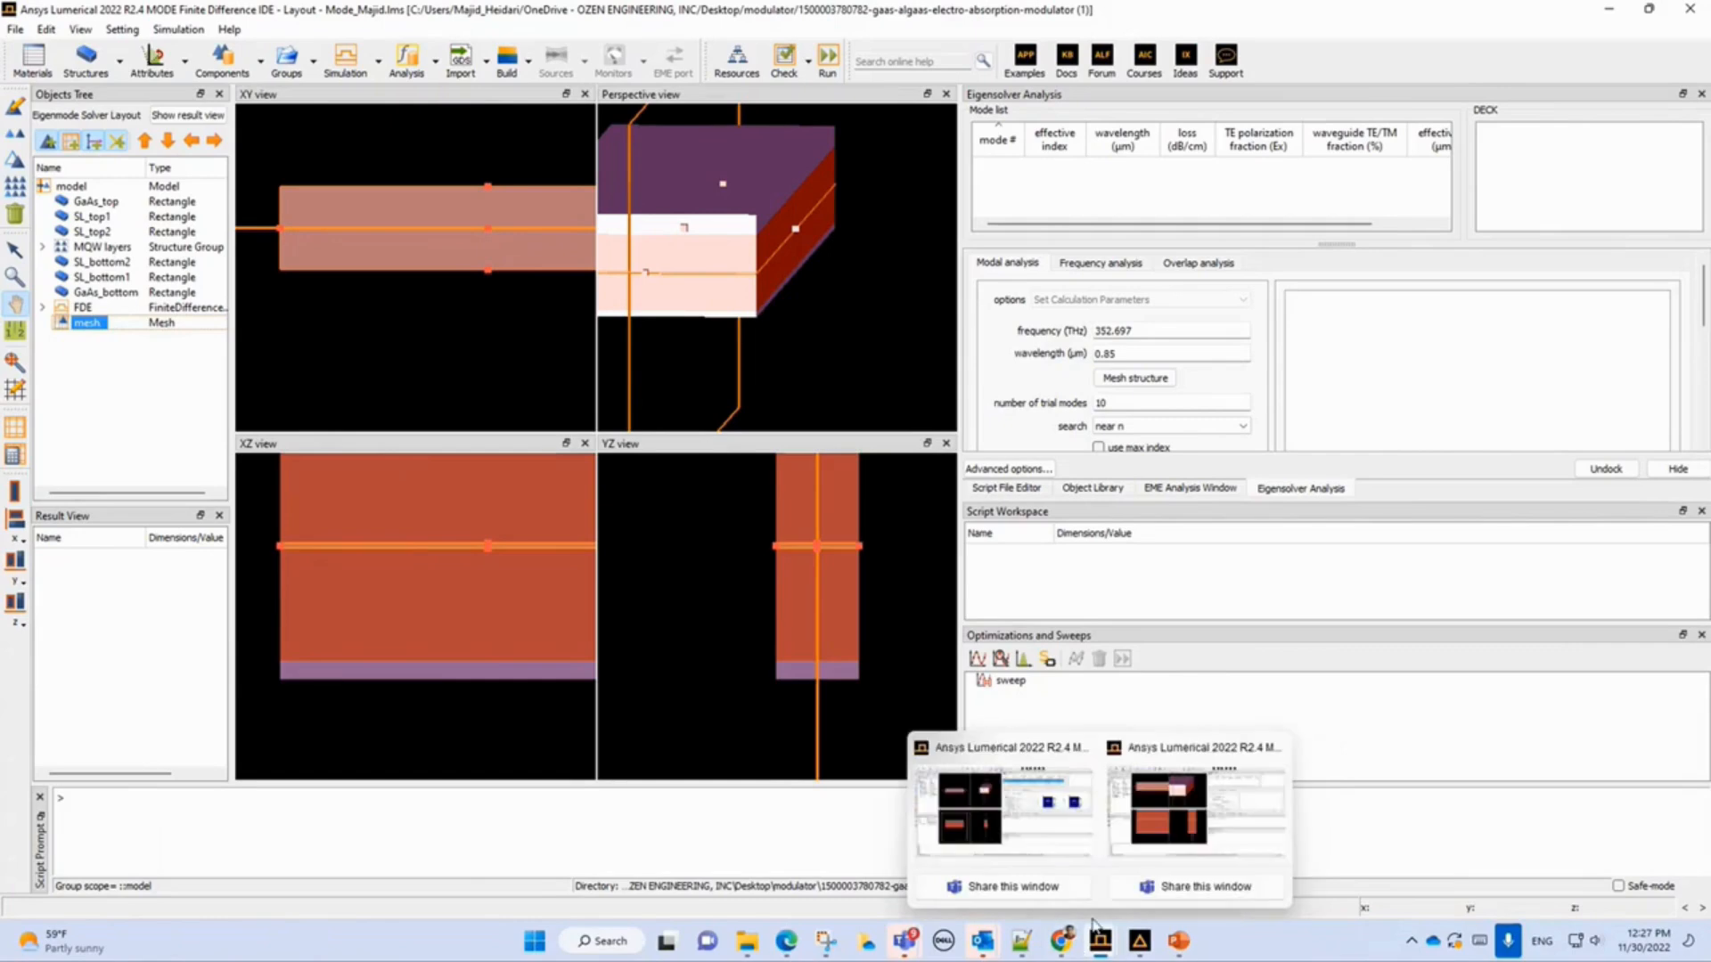
pyautogui.click(1031, 818)
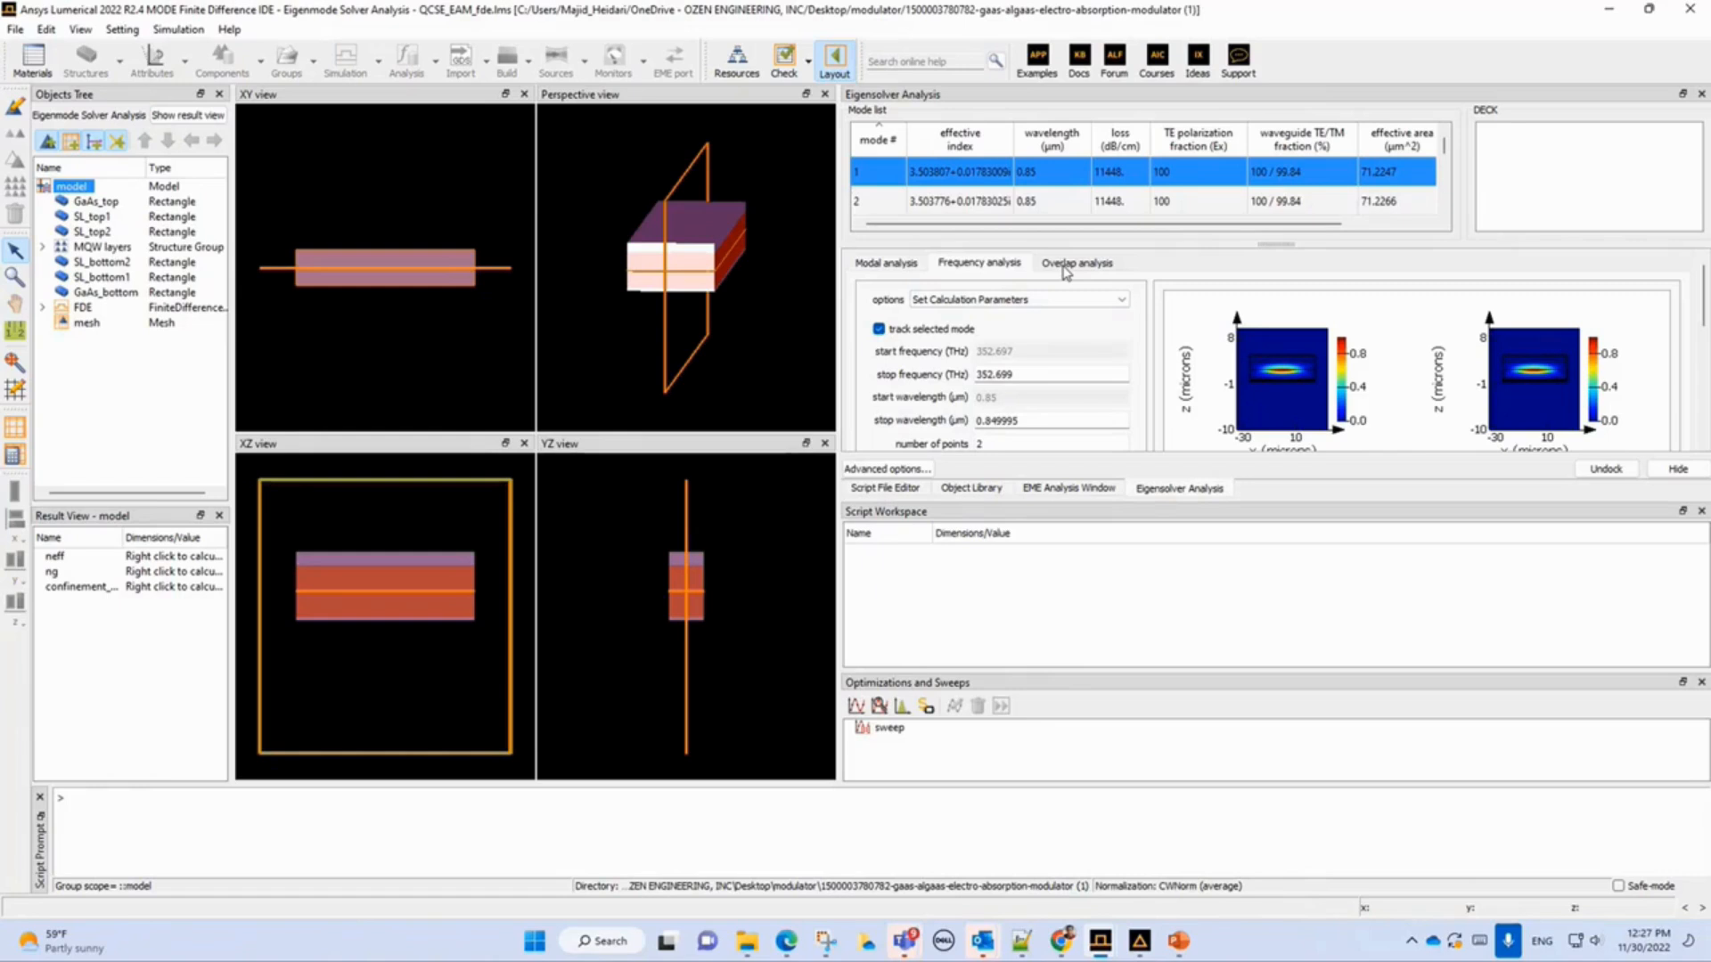
# Switch the modal analysis options to Power and Impedance Integration and inspect the integration region limits.
pyautogui.click(1026, 300)
pyautogui.click(900, 266)
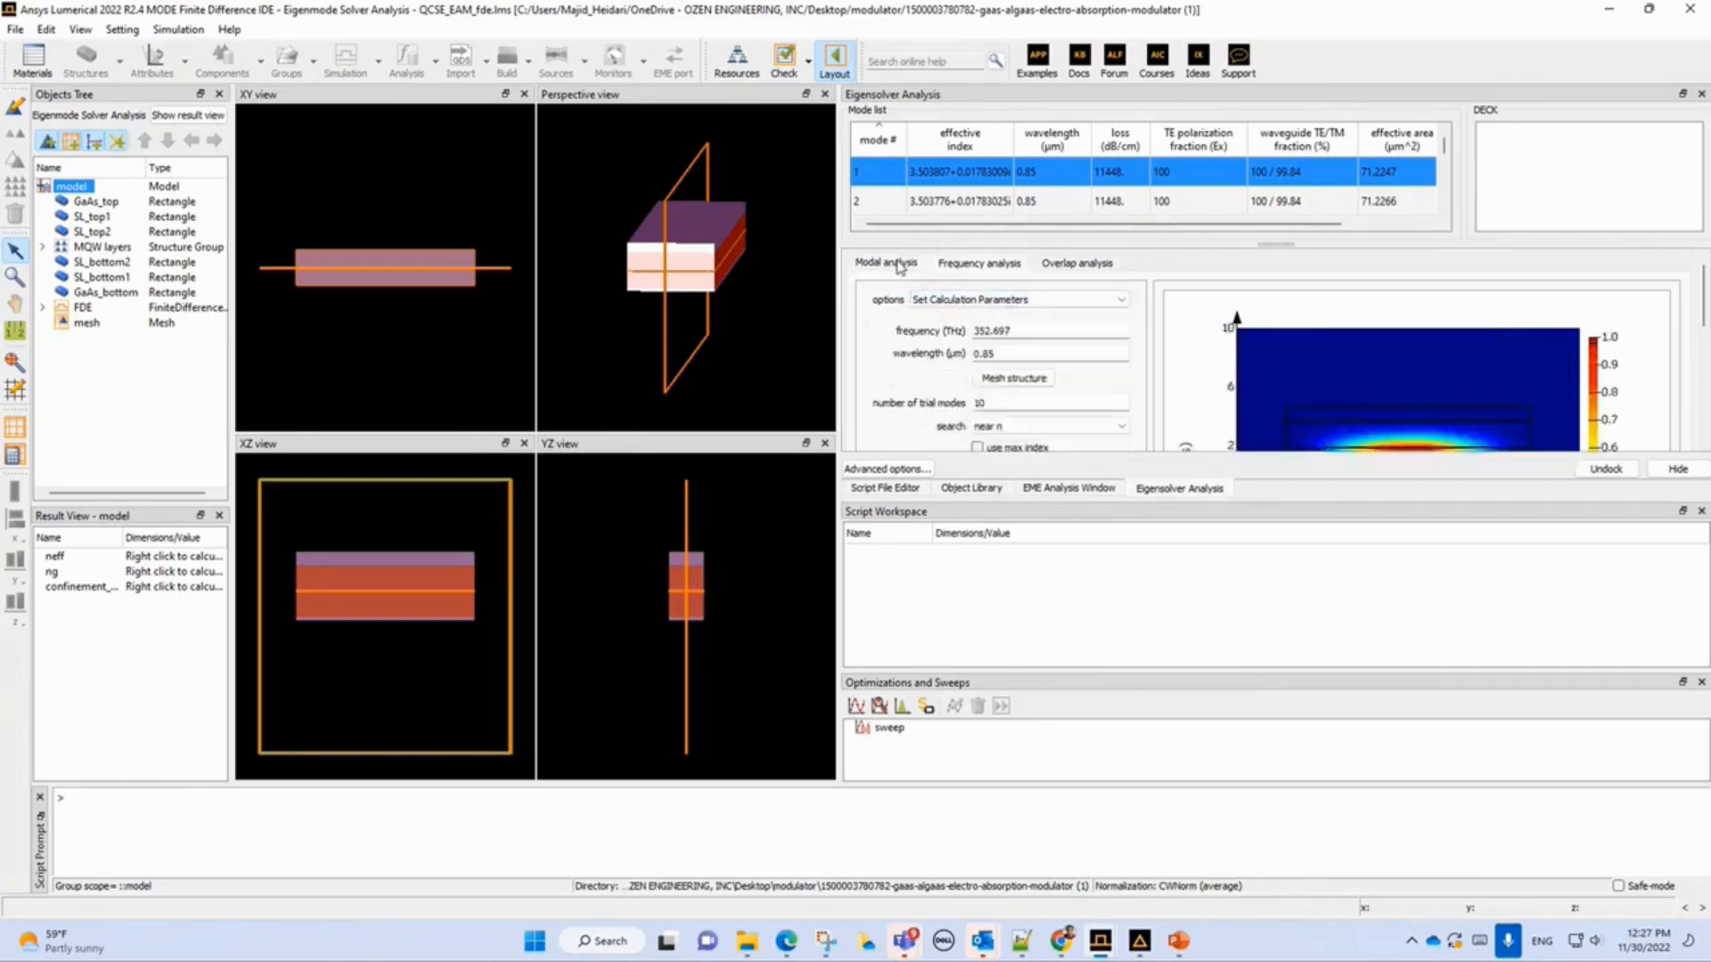
pyautogui.click(971, 301)
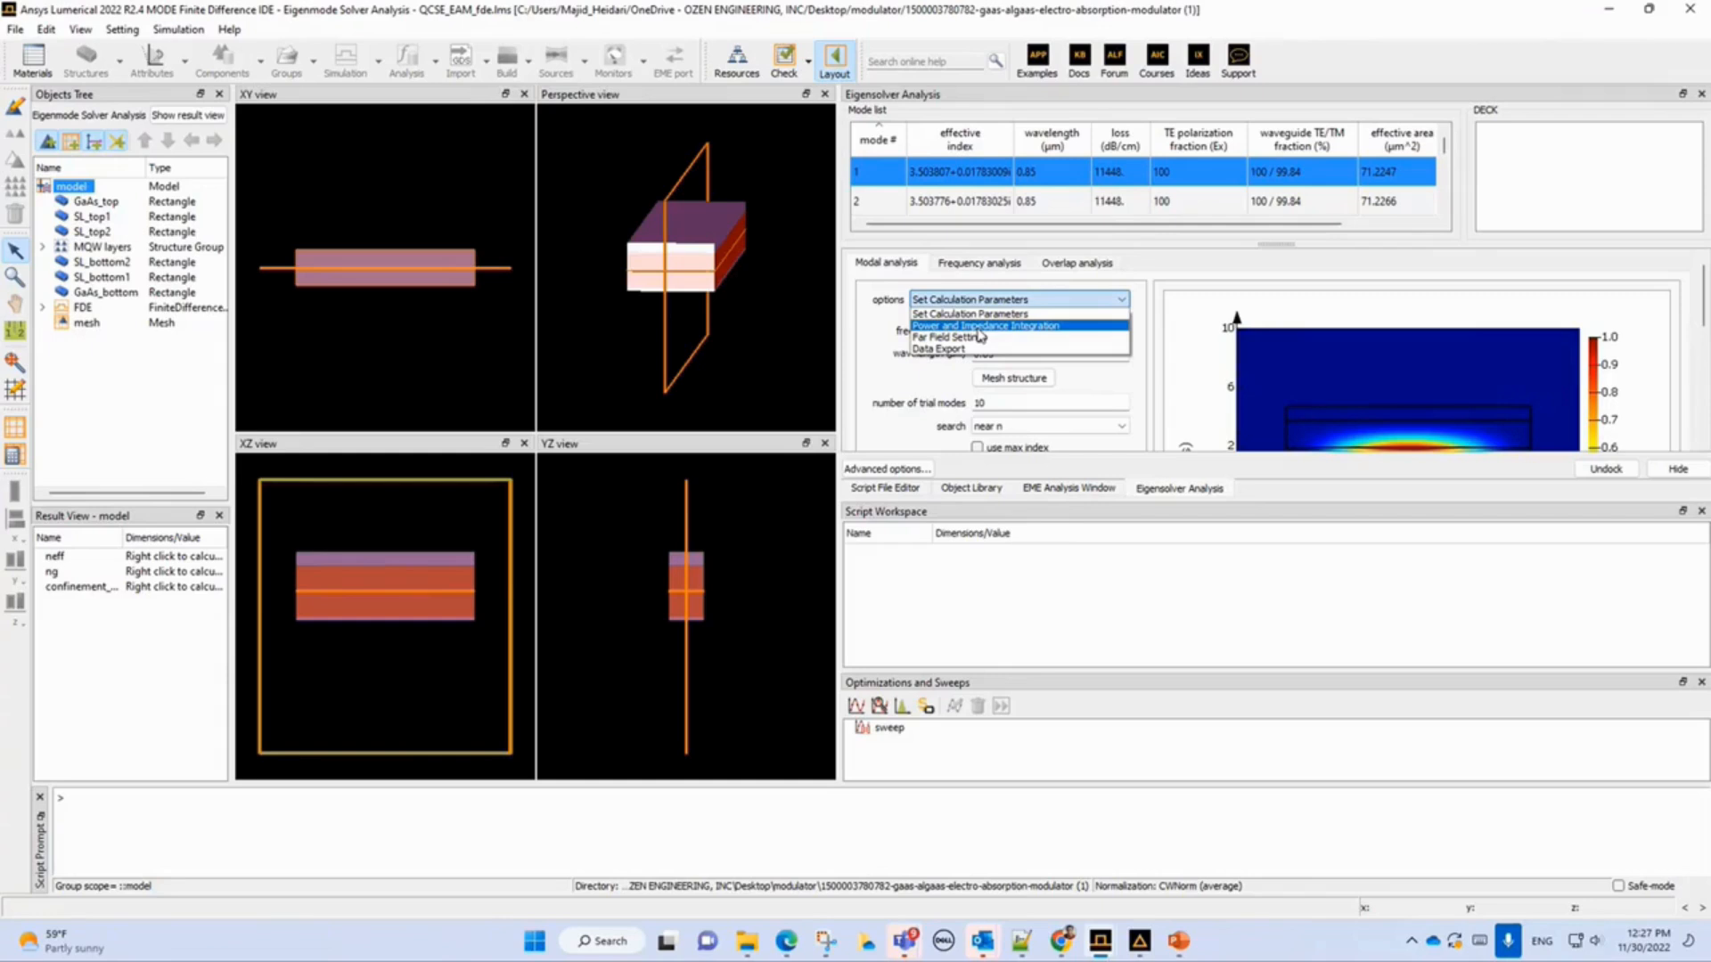
pyautogui.click(978, 328)
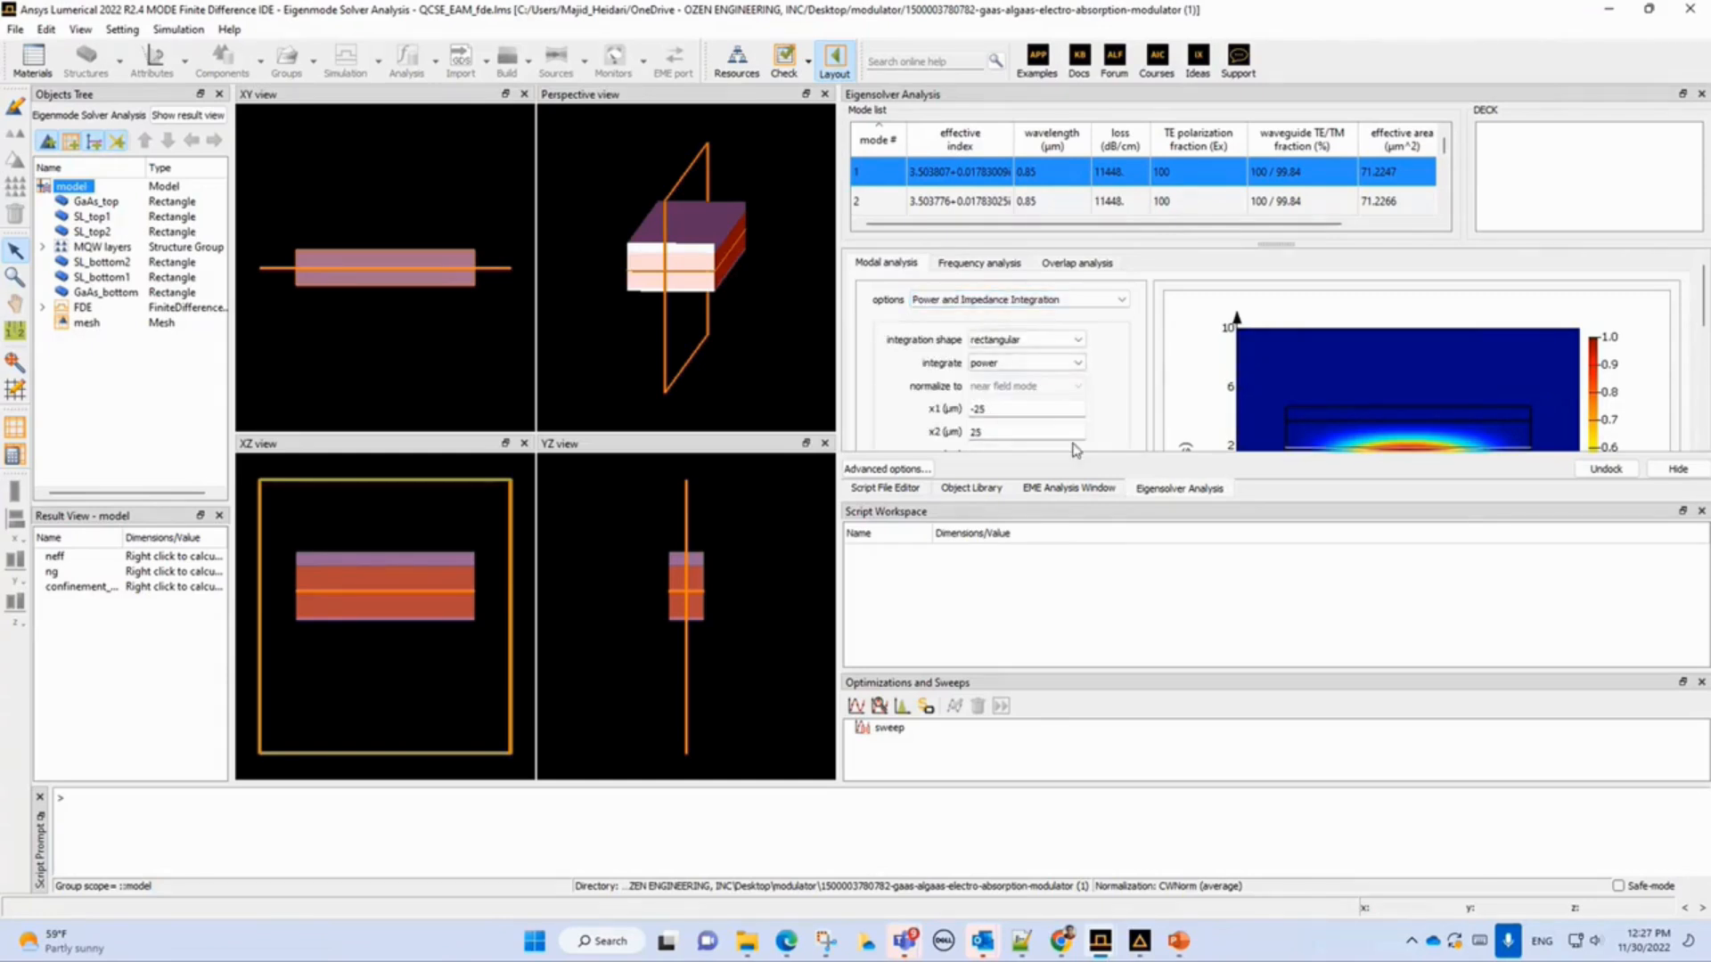
pyautogui.scroll(-3, 1704, 321)
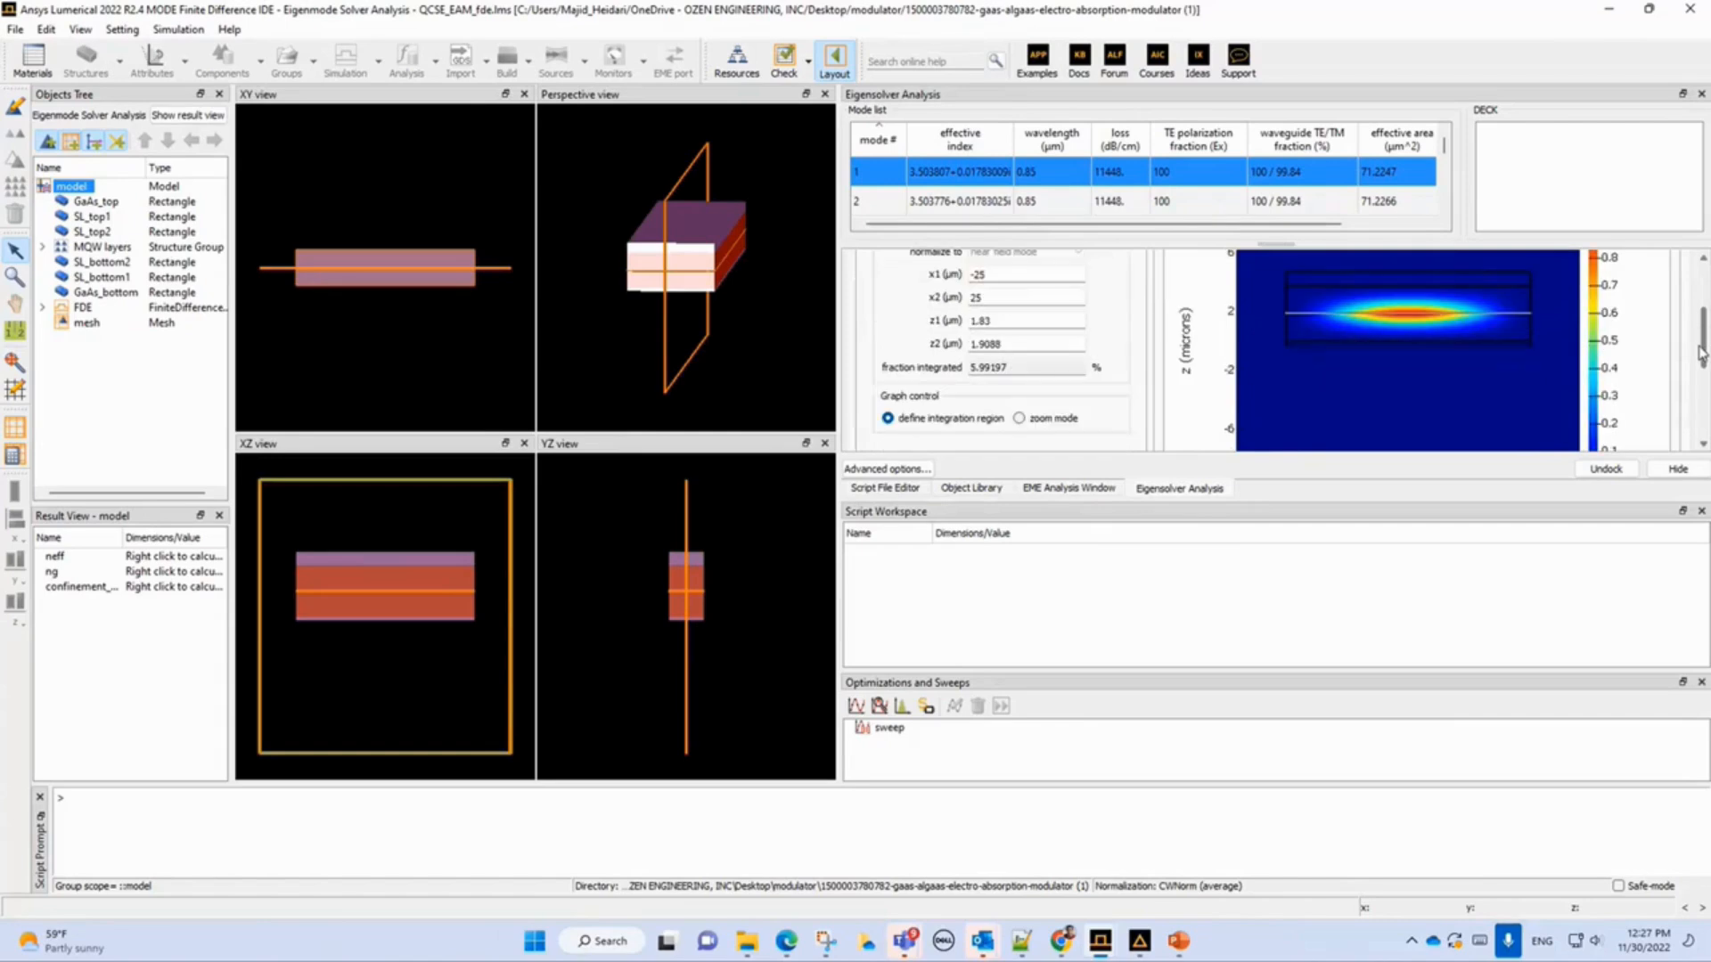
pyautogui.doubleClick(978, 276)
pyautogui.doubleClick(978, 299)
# Open the Script File Editor and browse for a script file to open, cancelling the dialog.
pyautogui.click(887, 490)
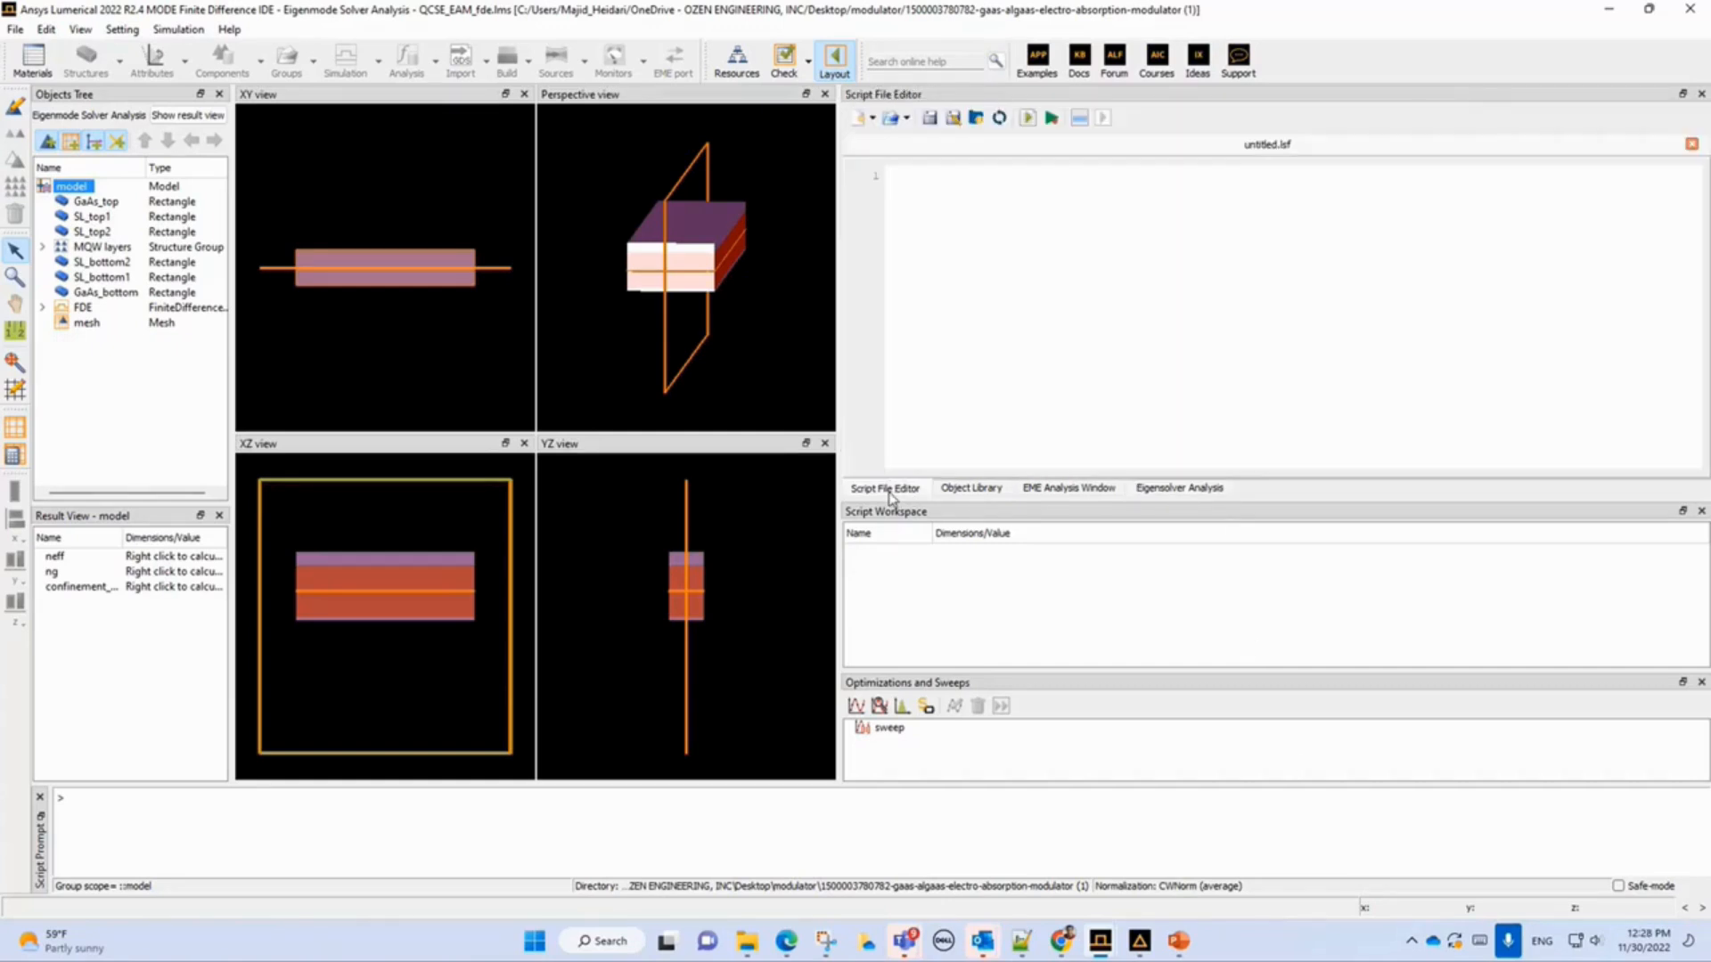
pyautogui.click(887, 118)
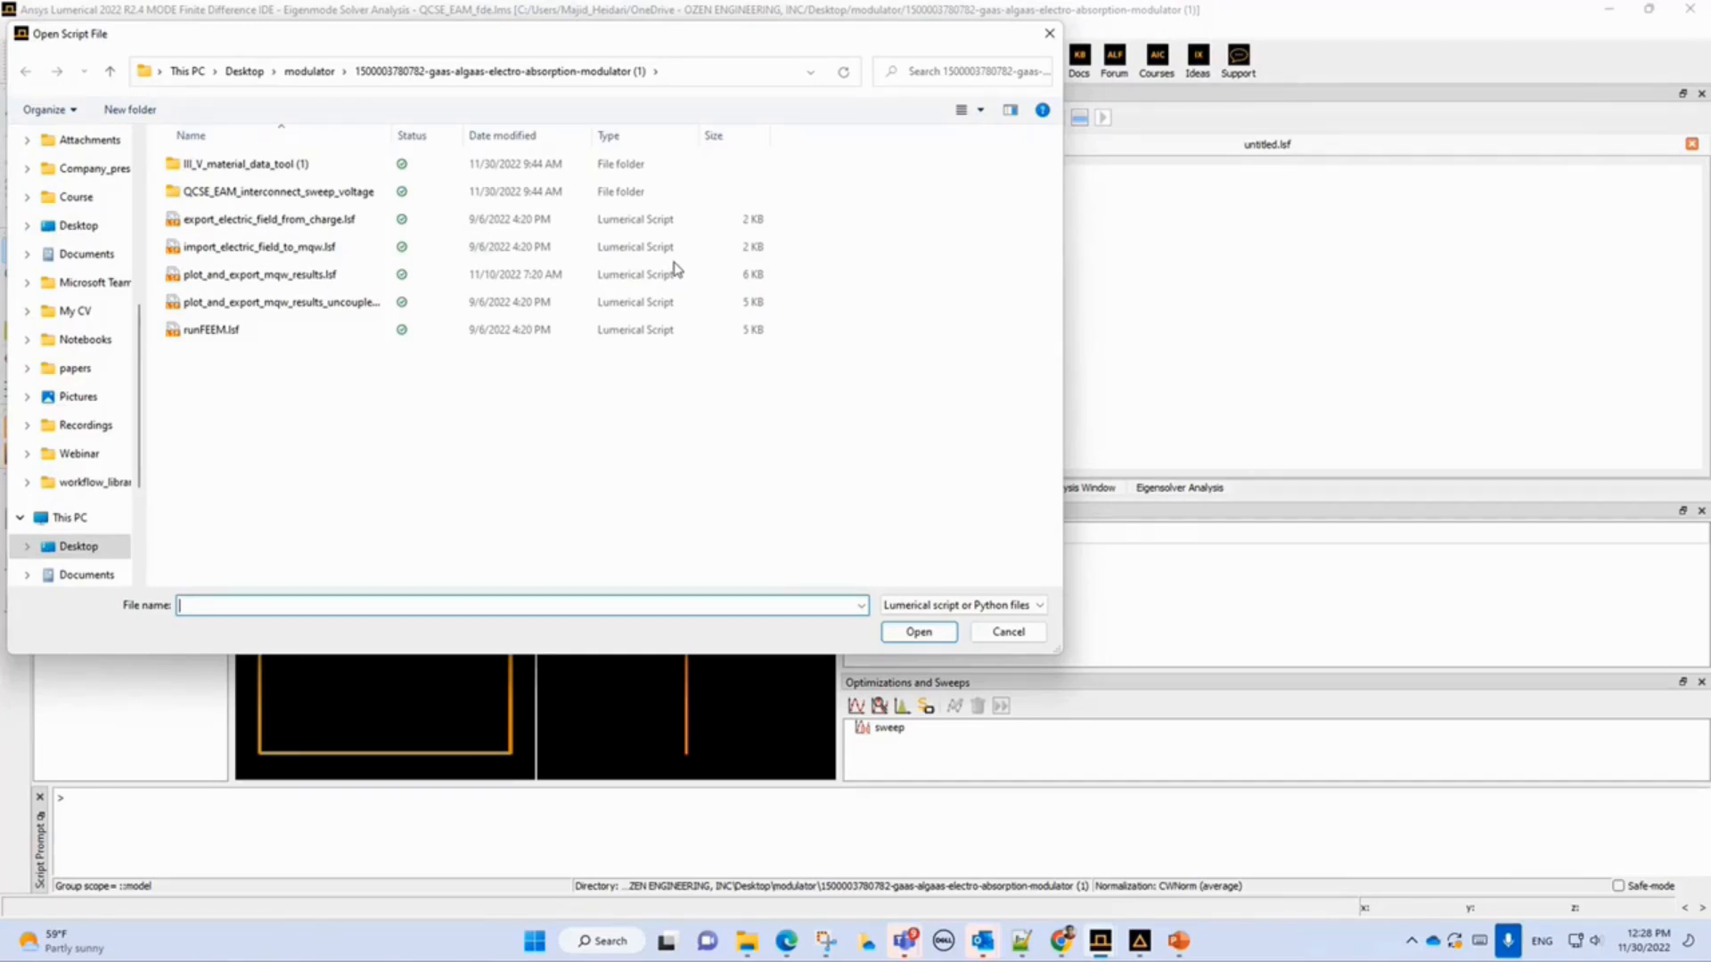
pyautogui.click(1016, 634)
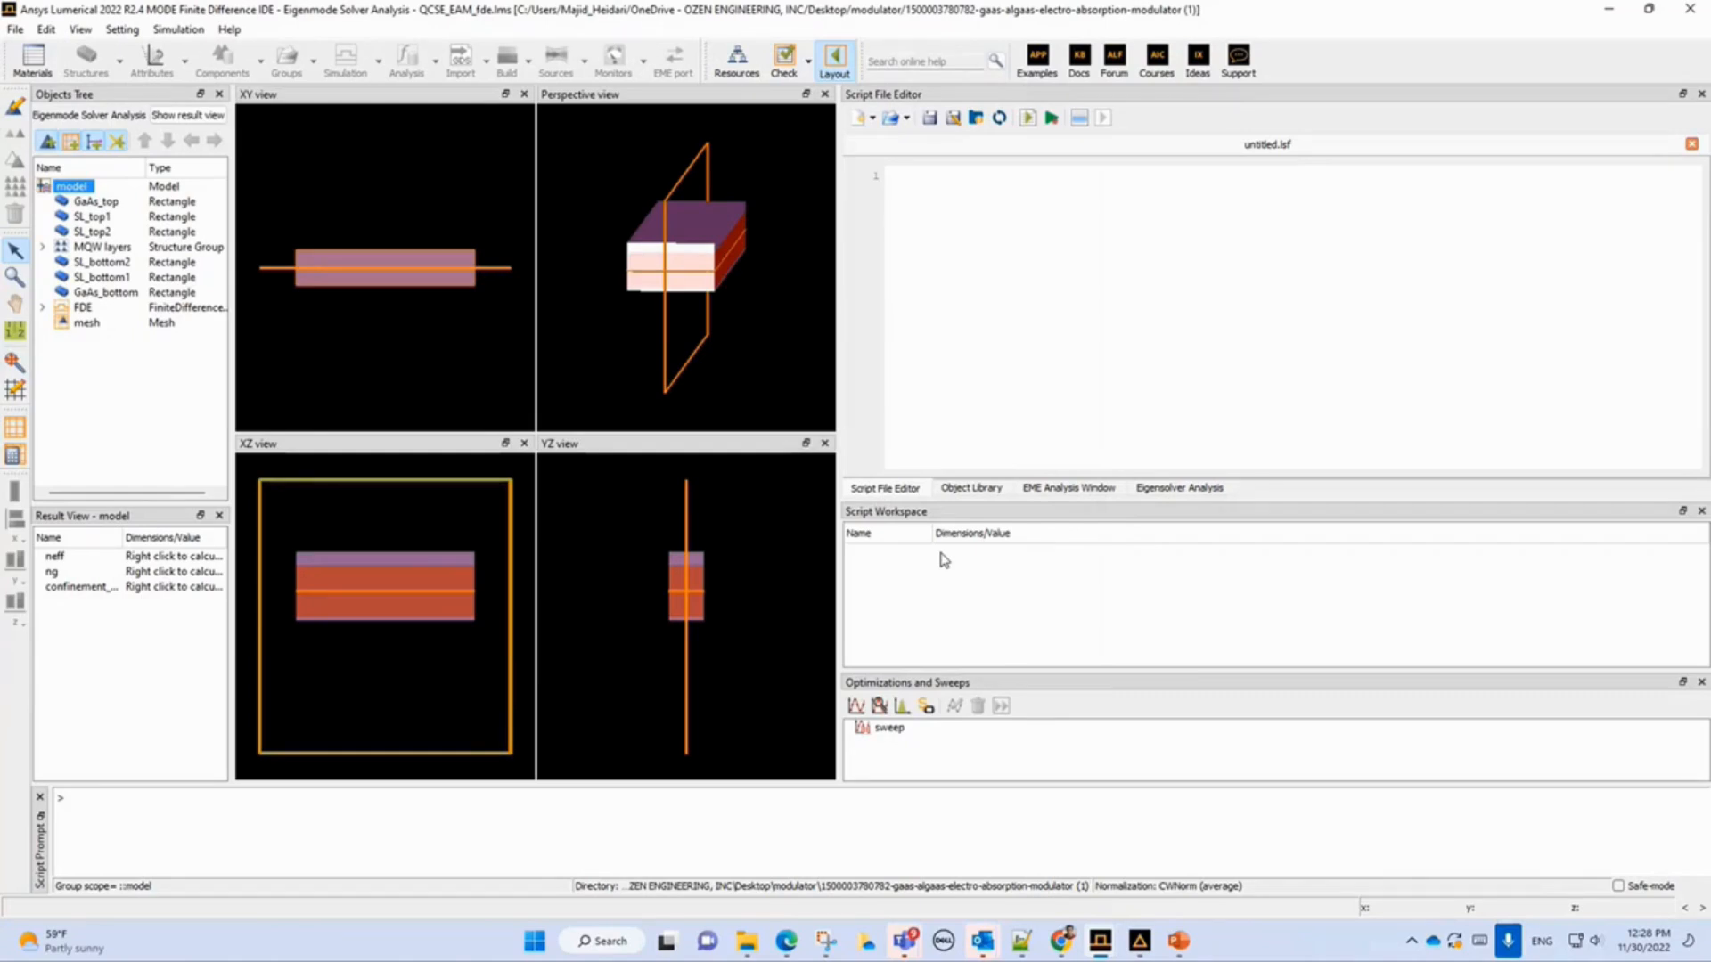
# Open the model's analysis group and read the output_filename variable and the analysis script lines for neff, ng and confinement factor.
pyautogui.rightClick(62, 190)
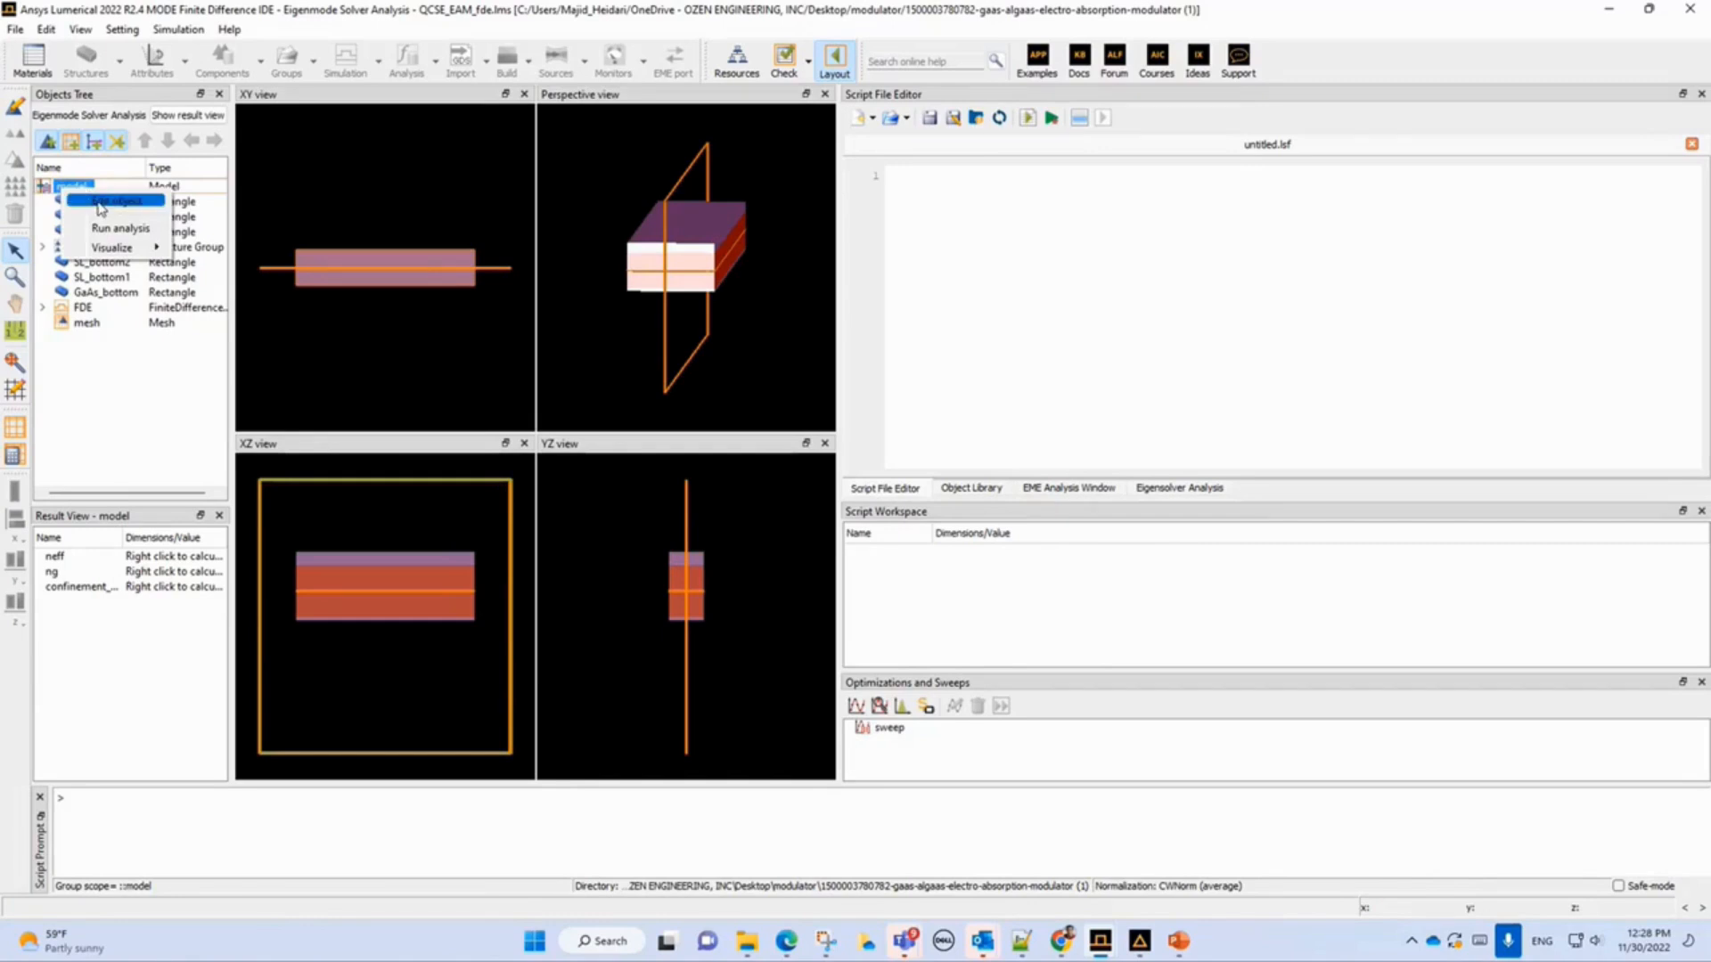
pyautogui.click(101, 208)
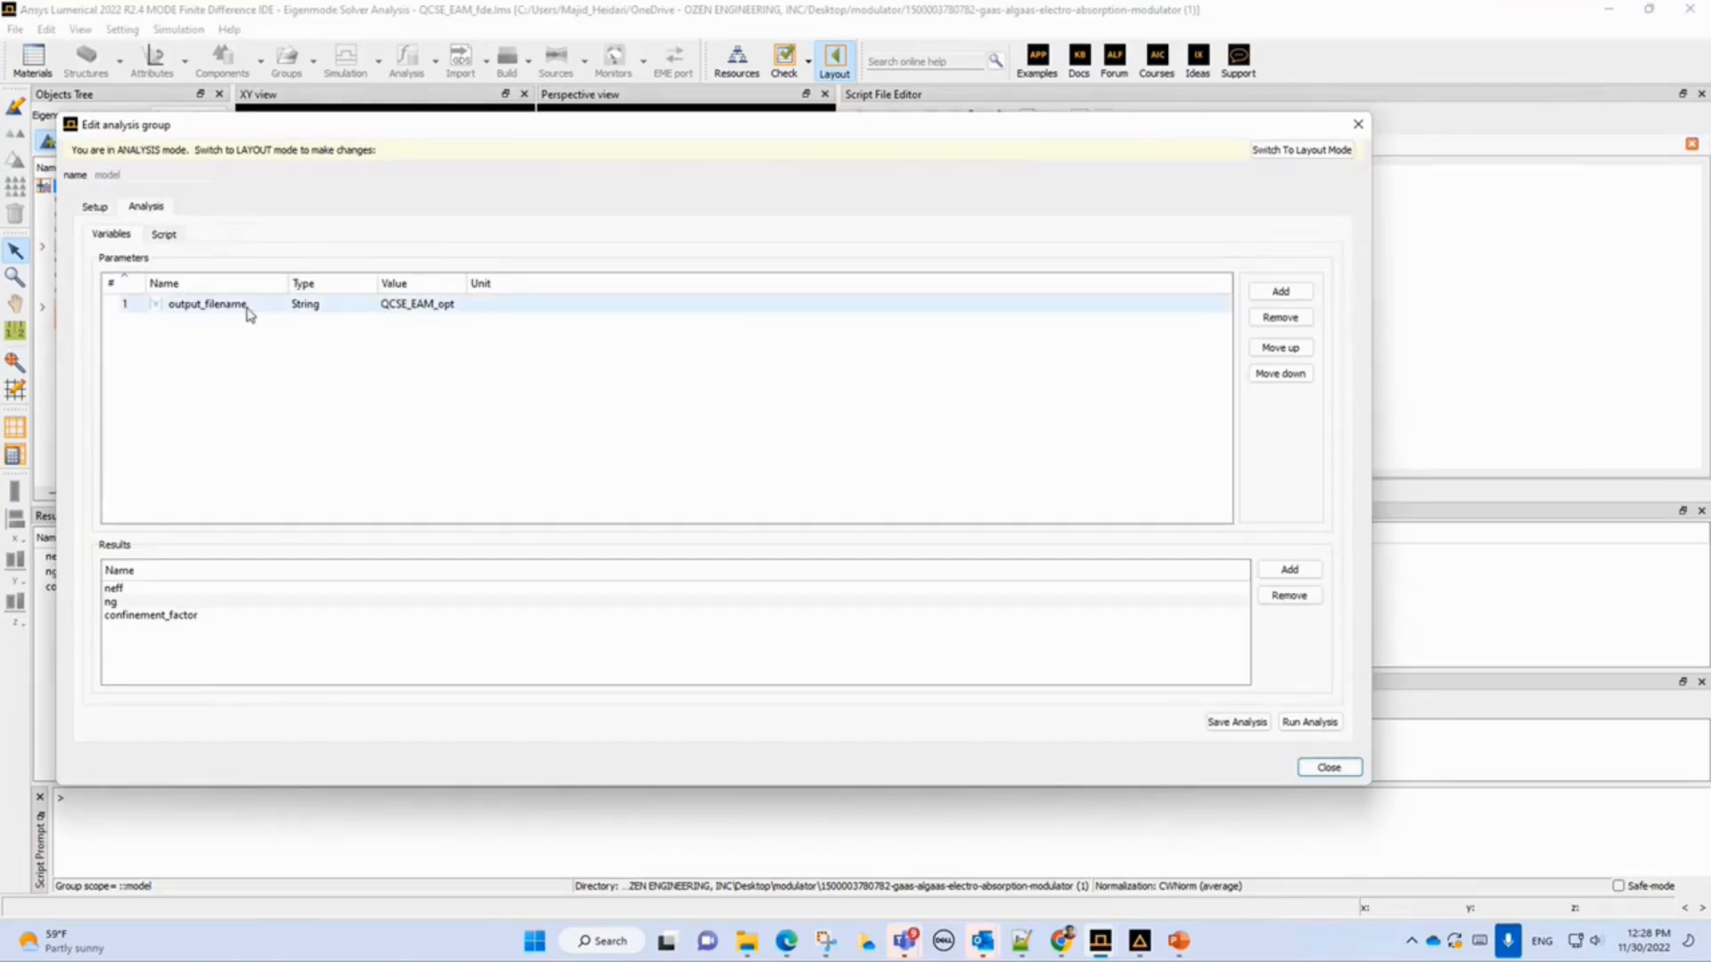
pyautogui.click(405, 307)
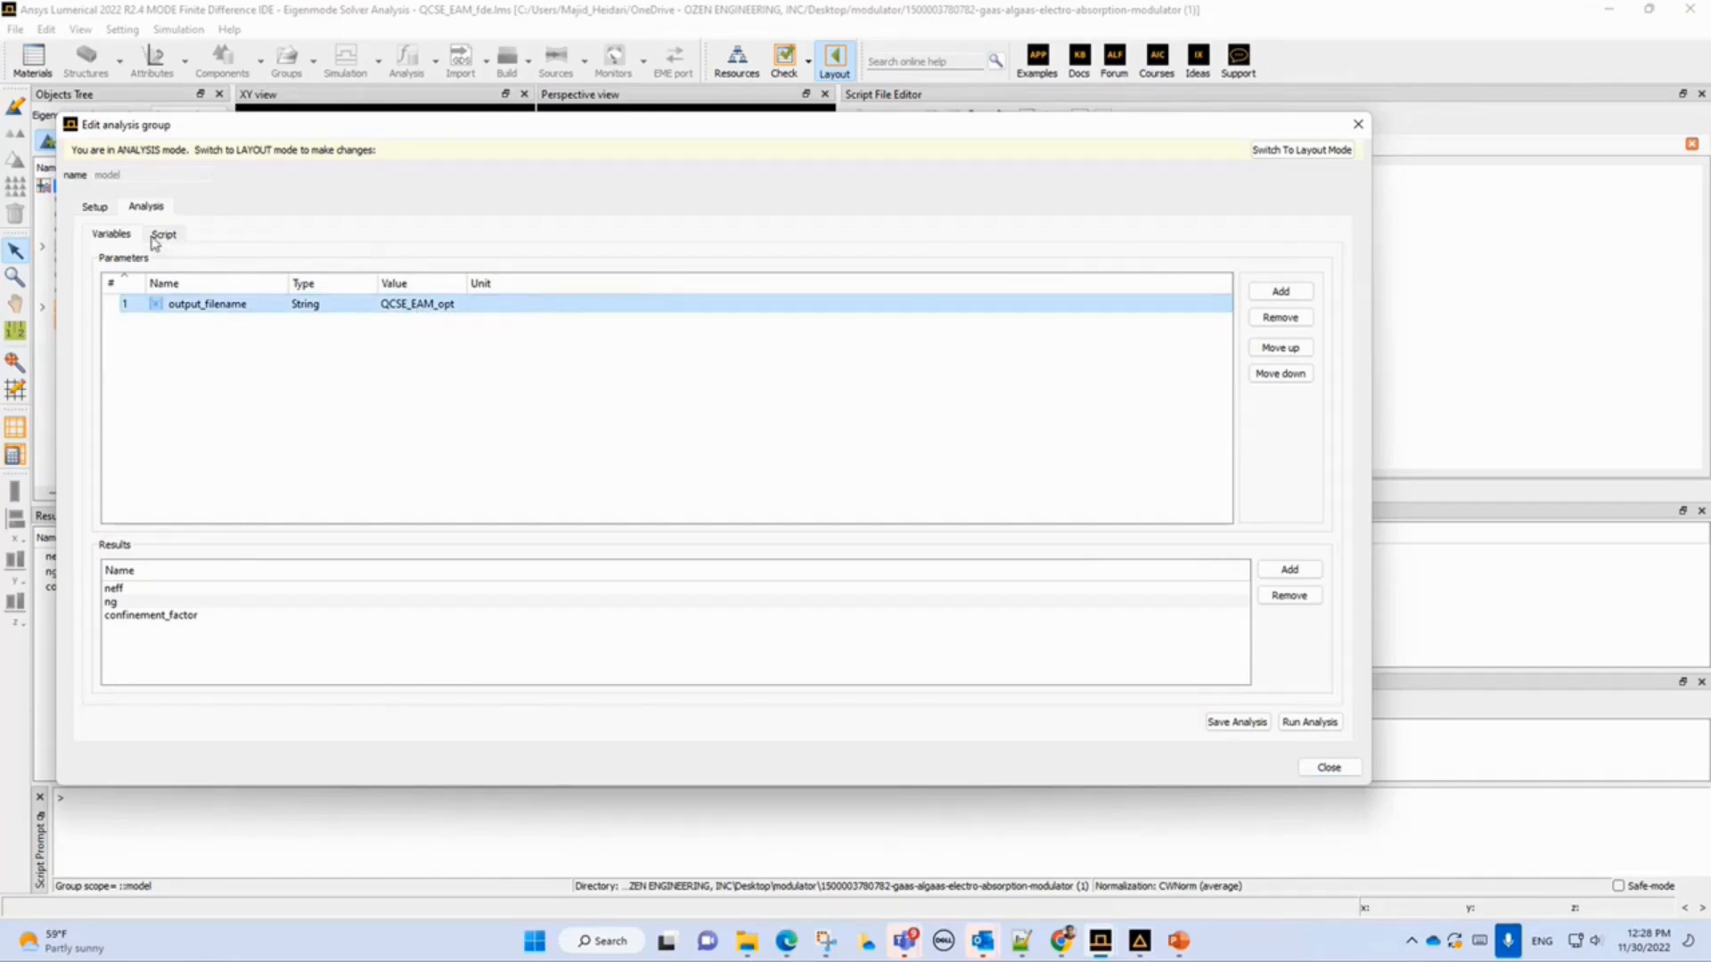
pyautogui.click(162, 234)
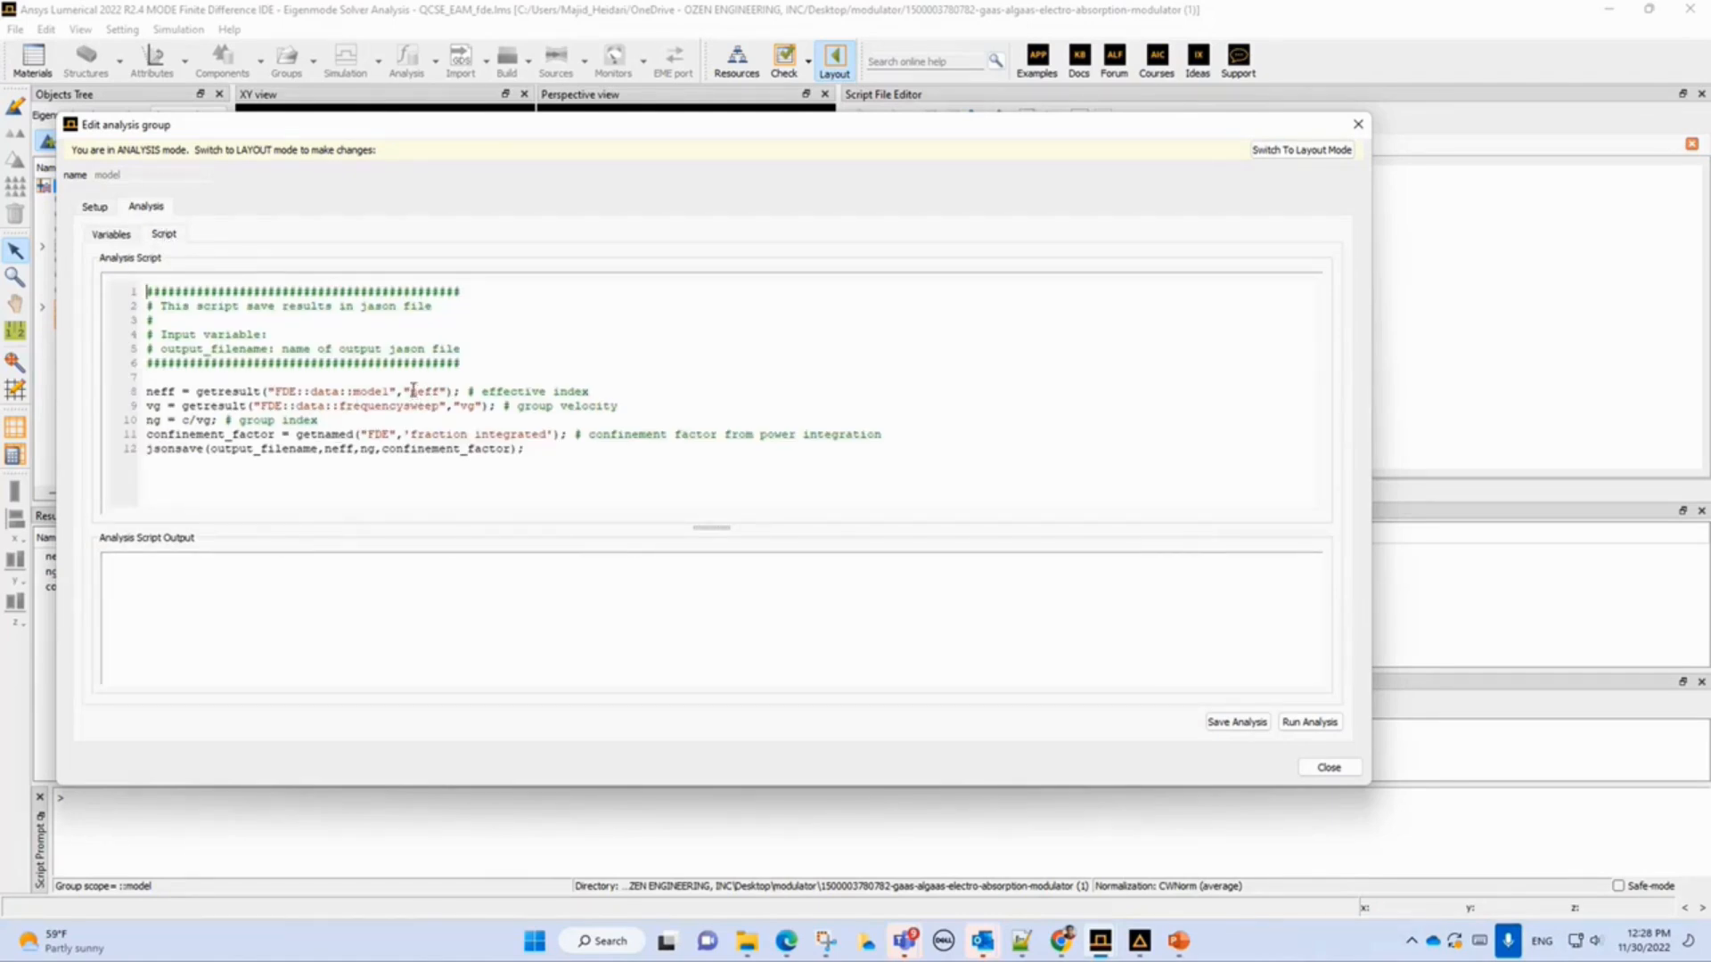
pyautogui.moveTo(410, 391); pyautogui.dragTo(440, 391)
pyautogui.doubleClick(470, 406)
pyautogui.moveTo(410, 434); pyautogui.dragTo(556, 435)
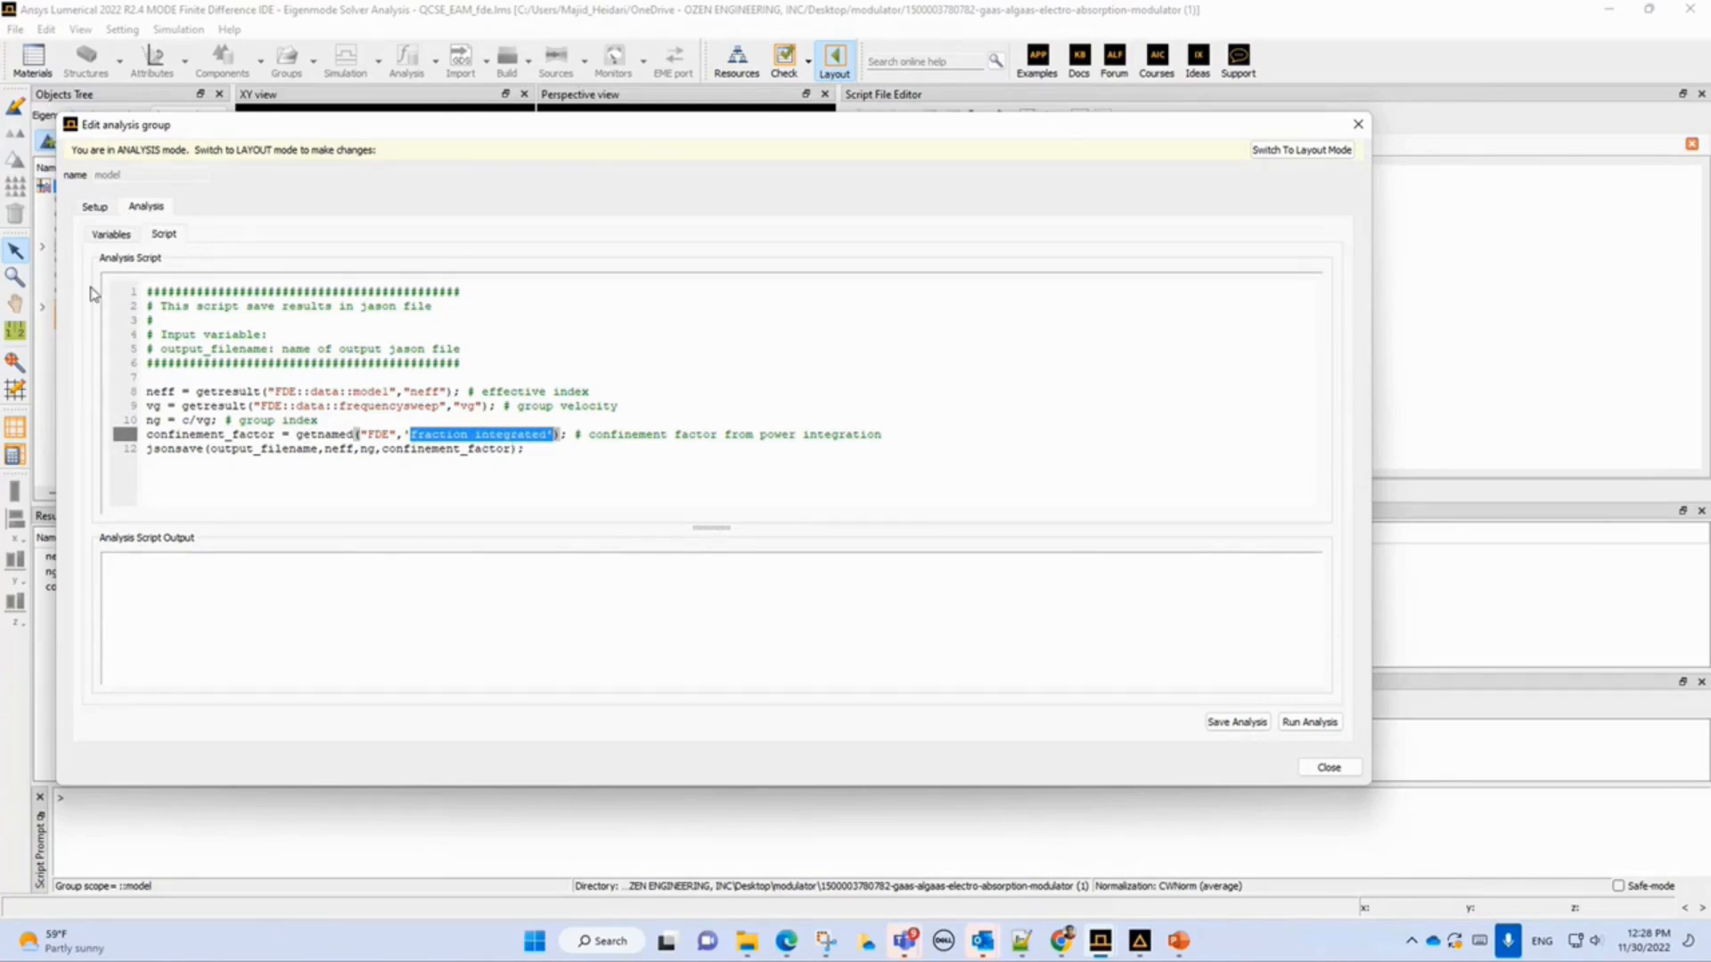
# Inspect the analysis group's setup user properties and analysis variables, then close the analysis group editor.
pyautogui.click(104, 211)
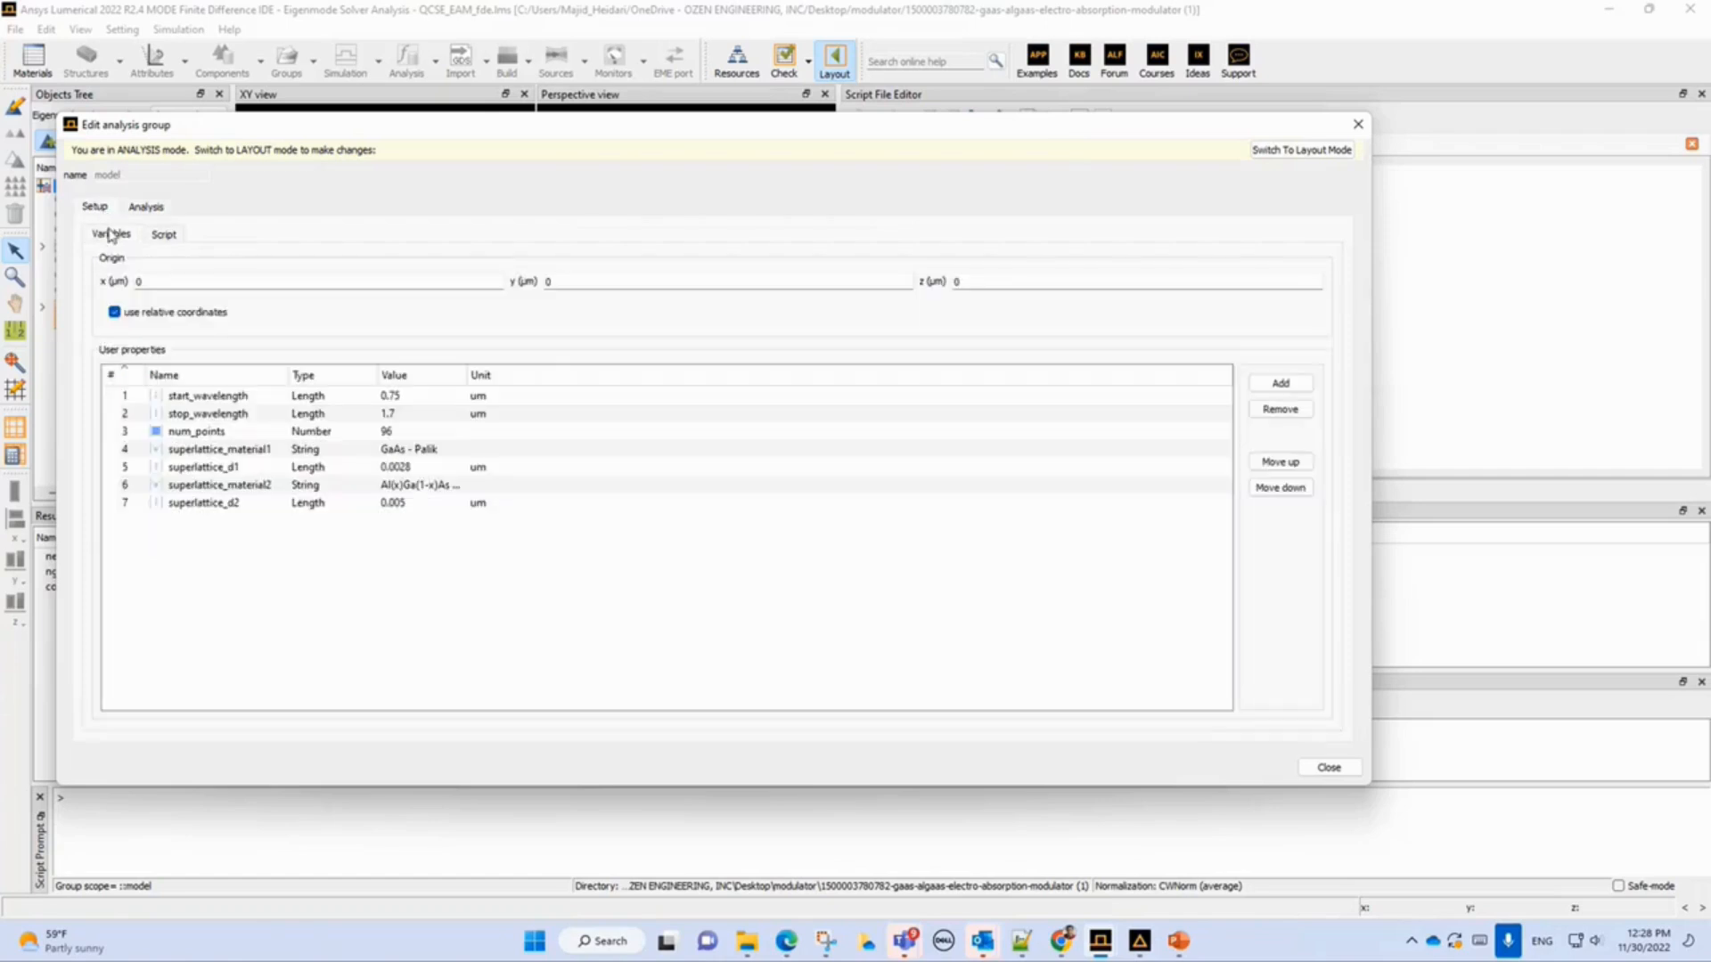
pyautogui.click(146, 206)
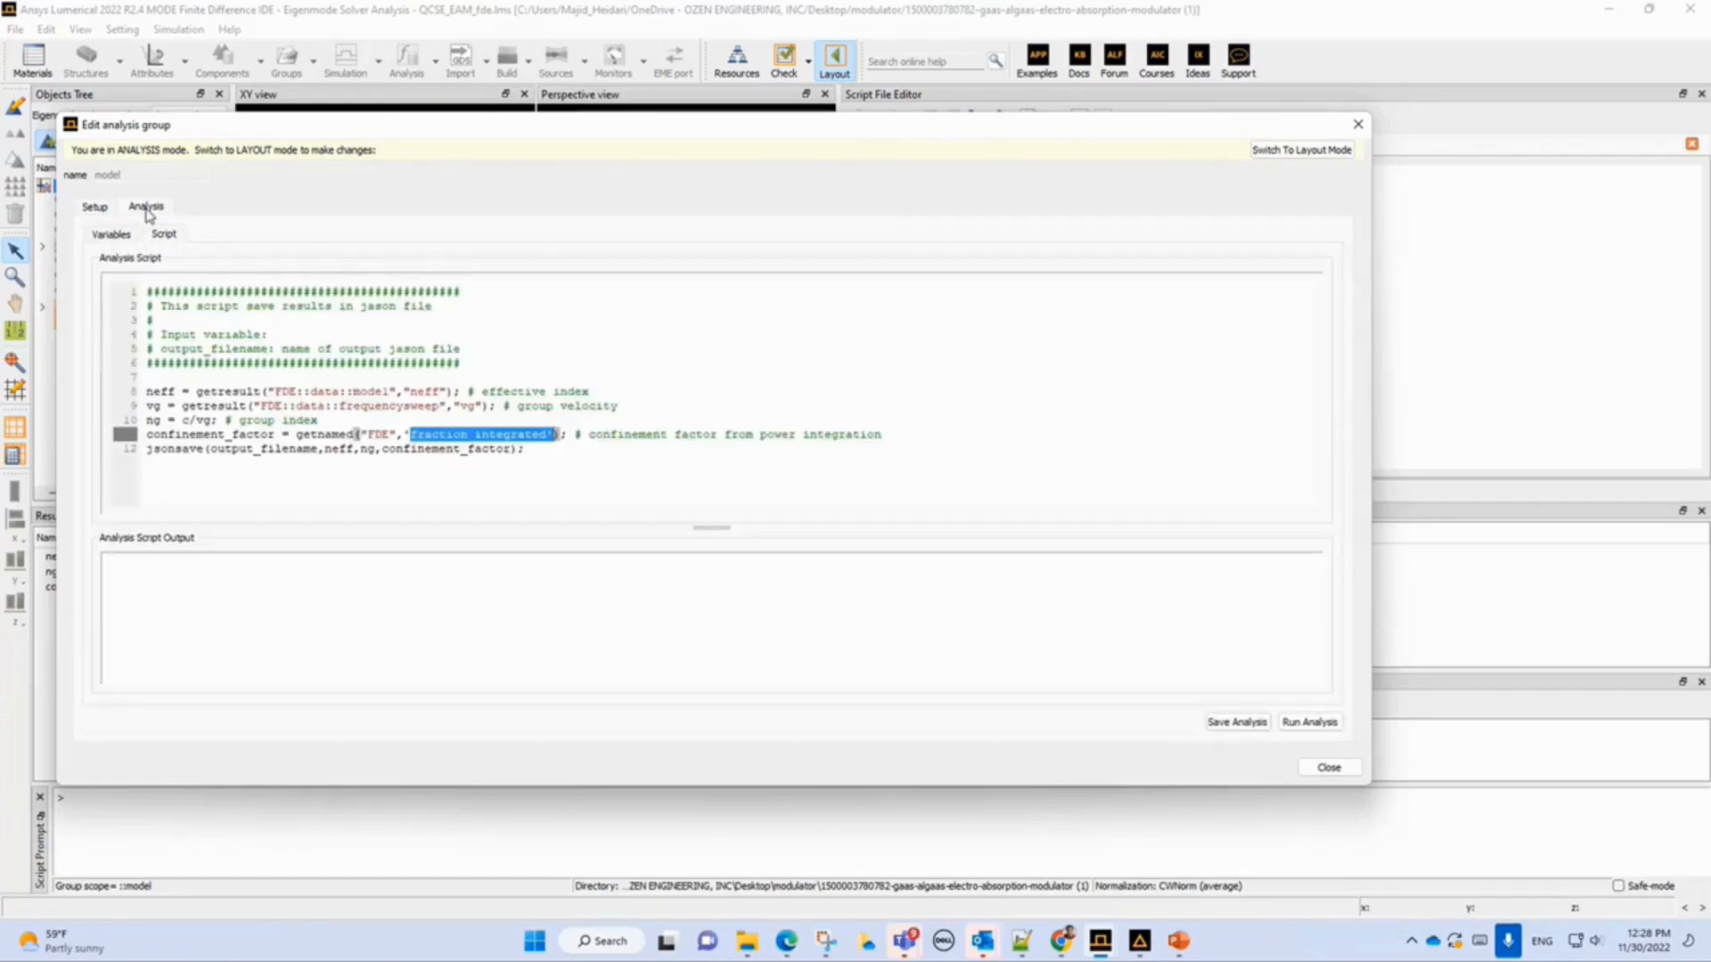
pyautogui.click(111, 234)
pyautogui.click(419, 306)
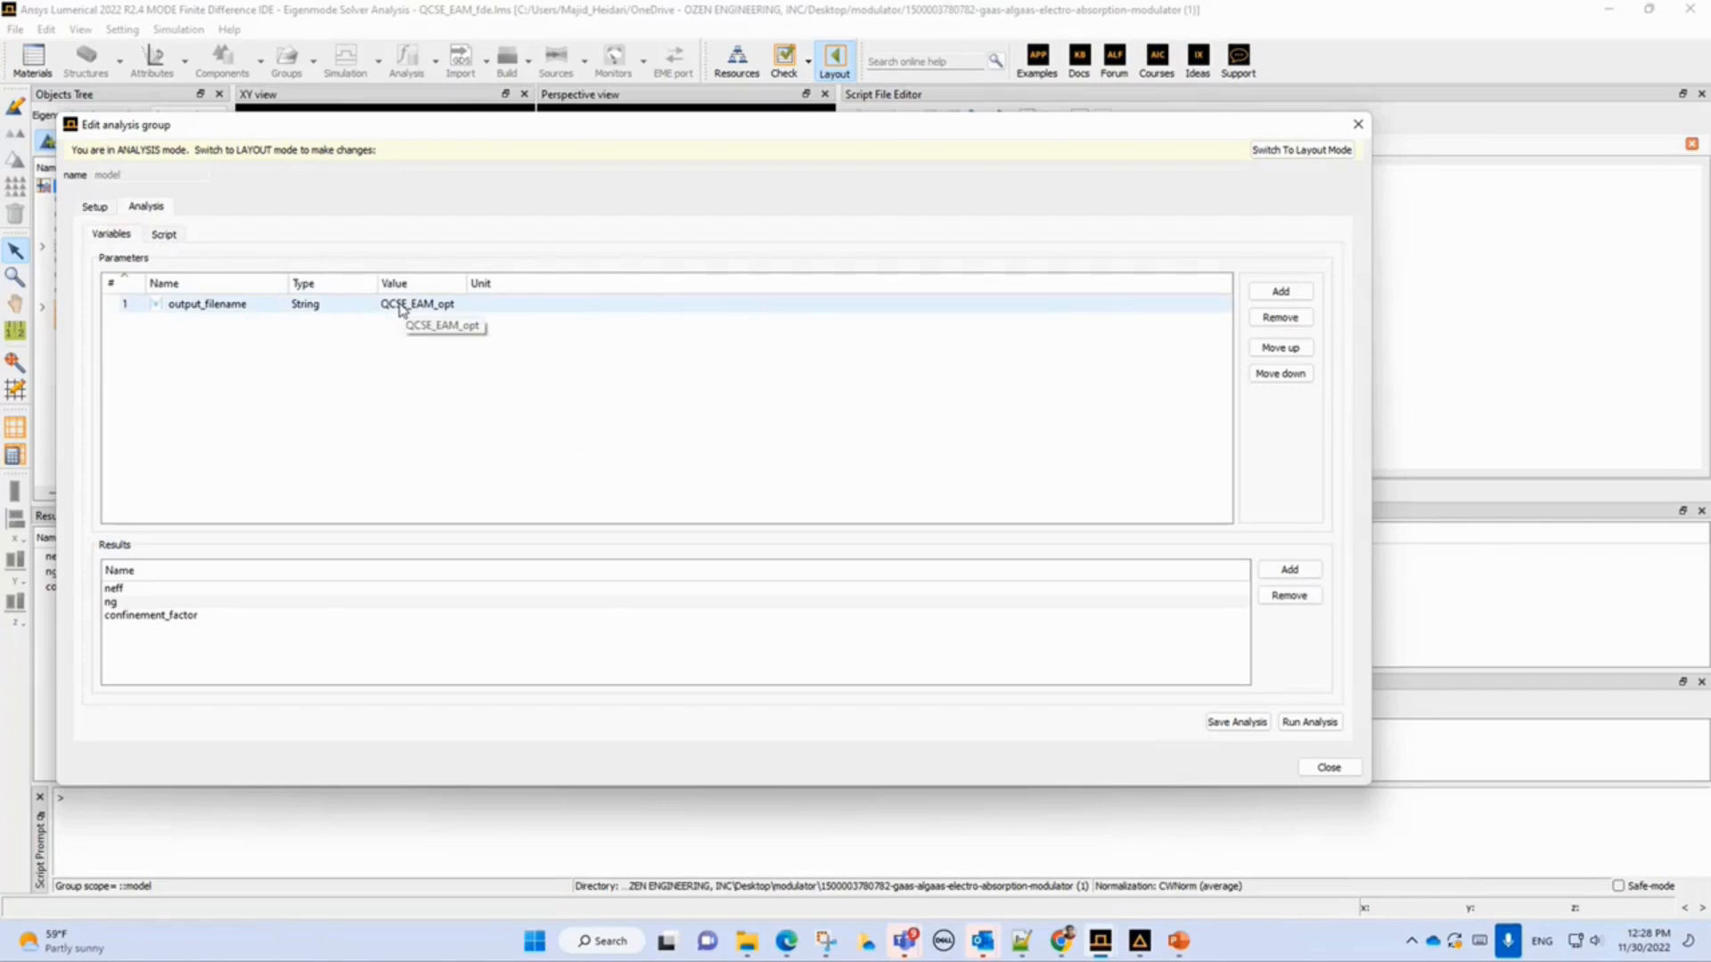
pyautogui.click(1357, 126)
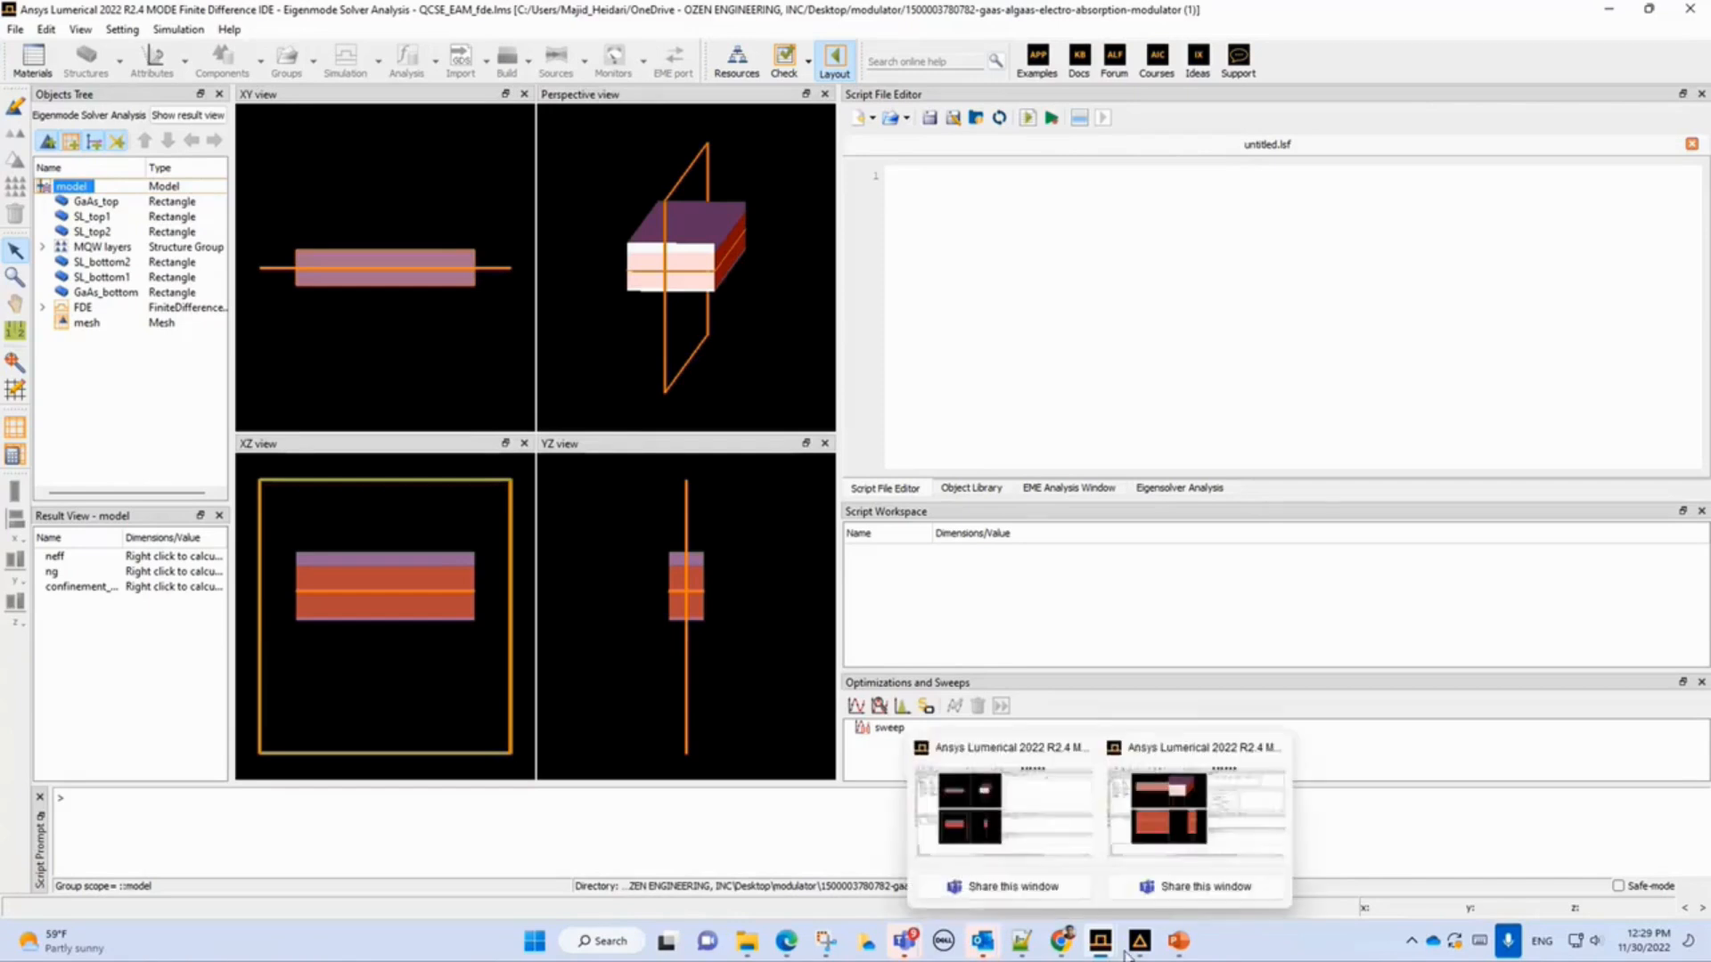
# Close the extra Lumerical windows and open Majid.ldev from the modulator project folder.
pyautogui.moveTo(1131, 943)
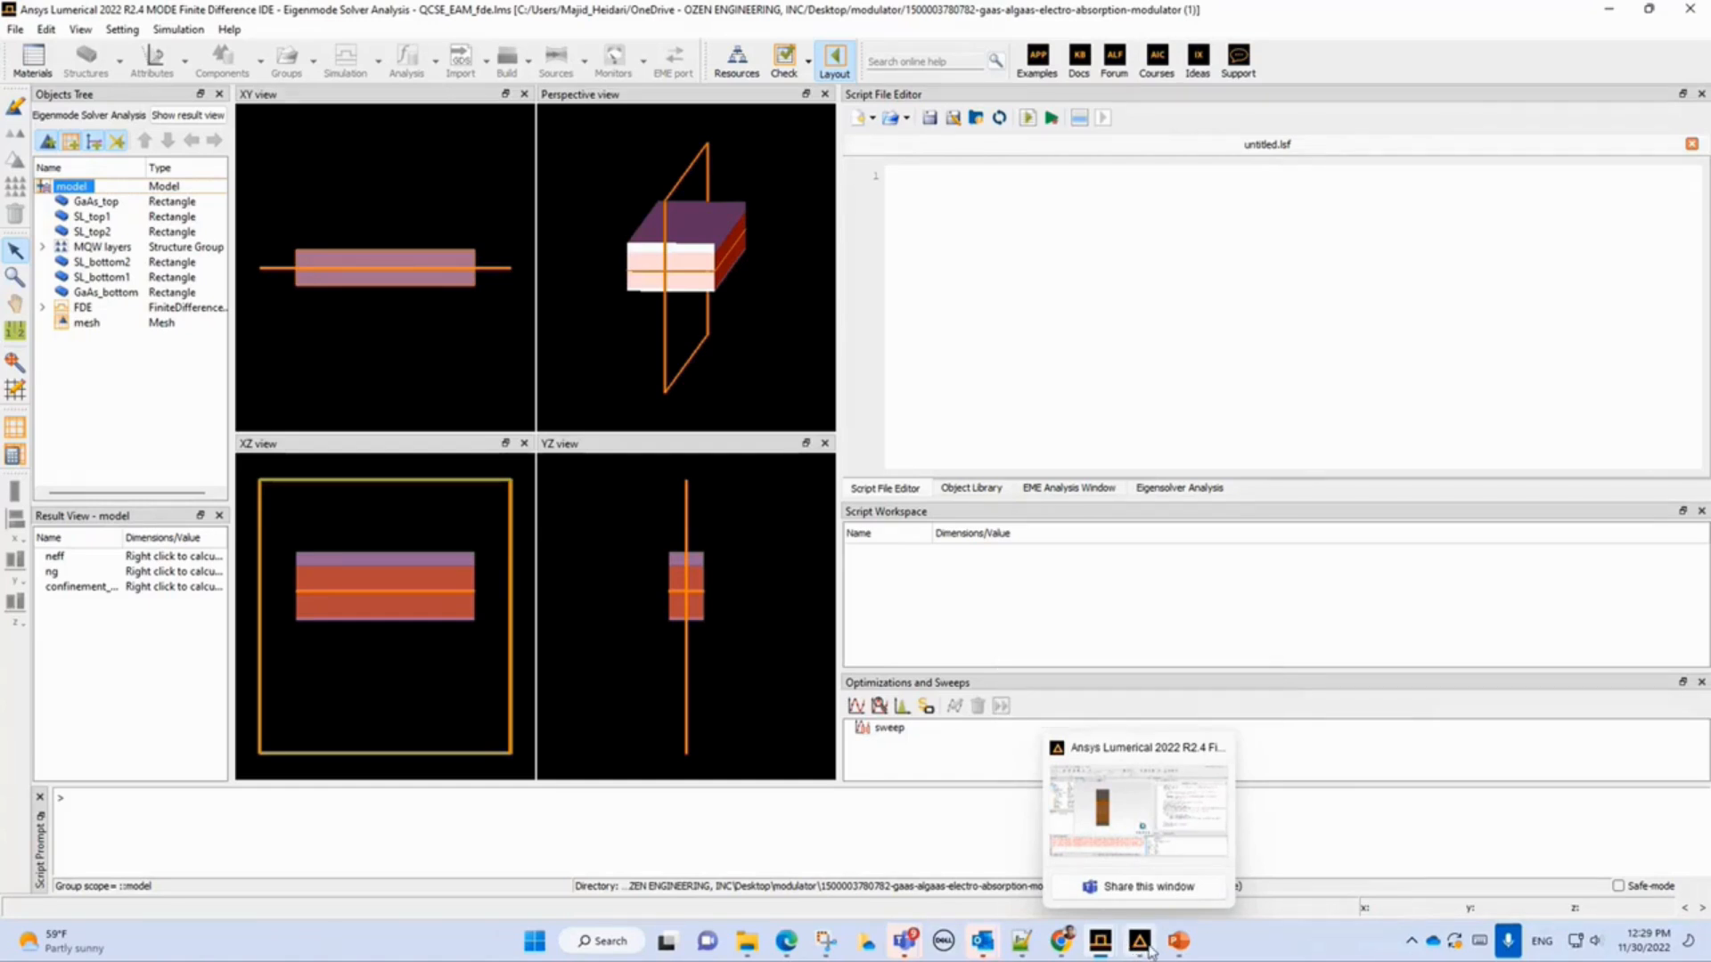
pyautogui.click(1148, 950)
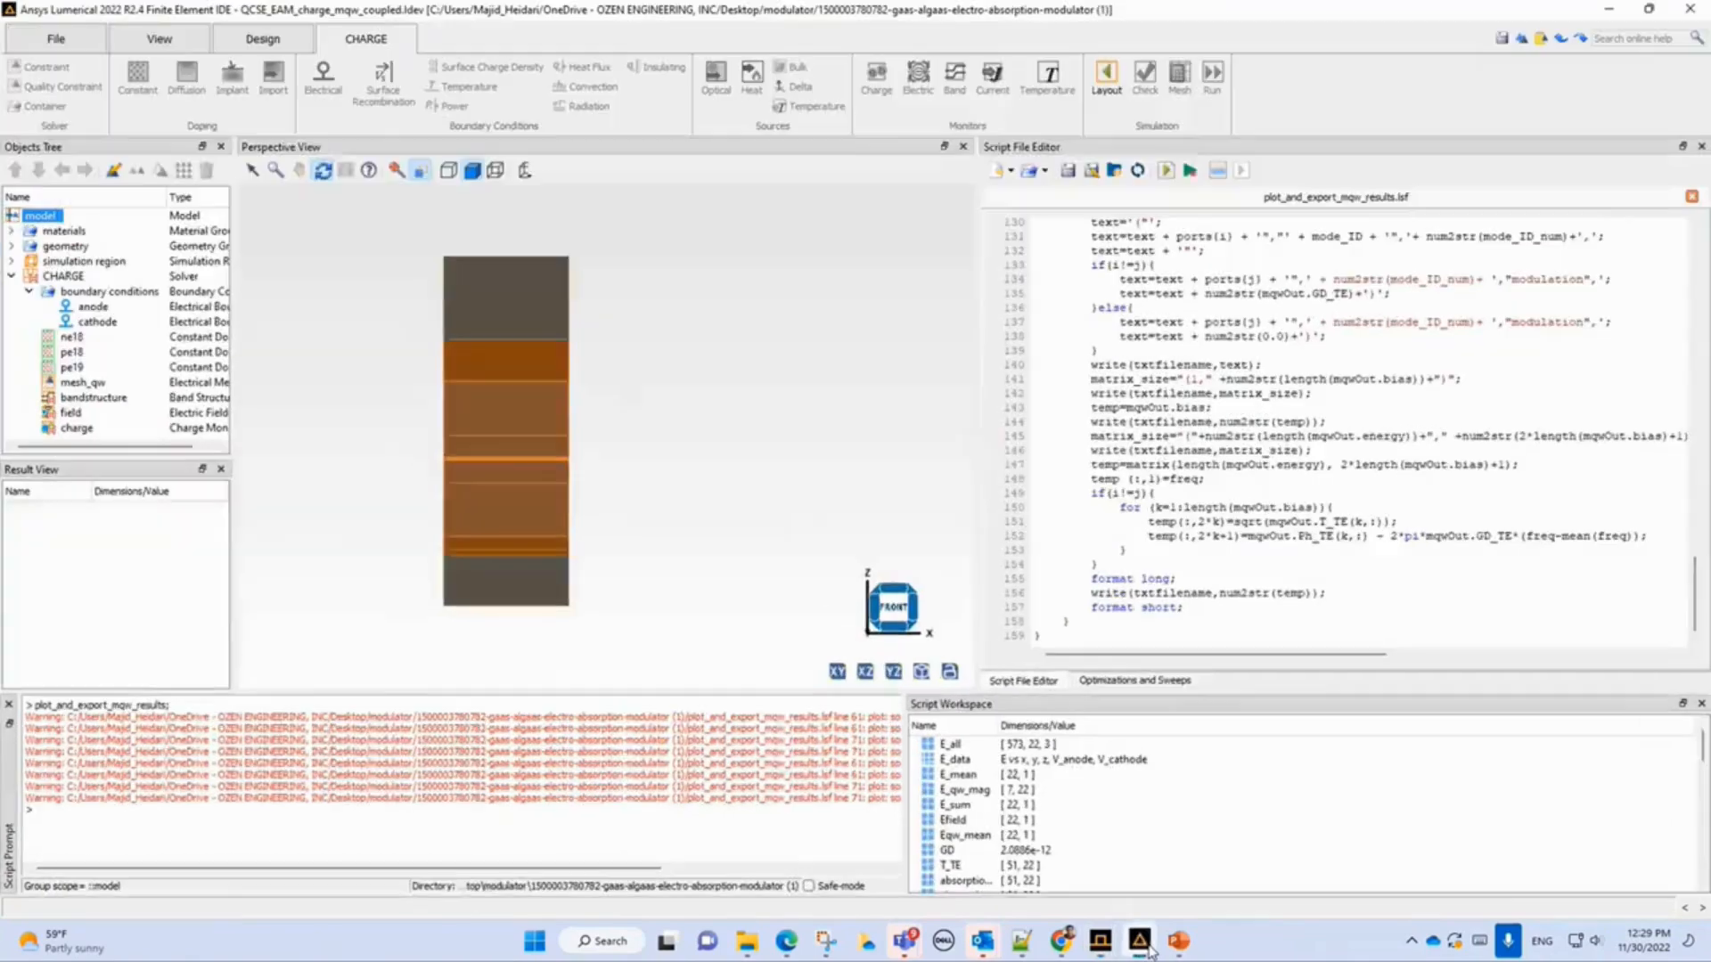
pyautogui.click(11, 277)
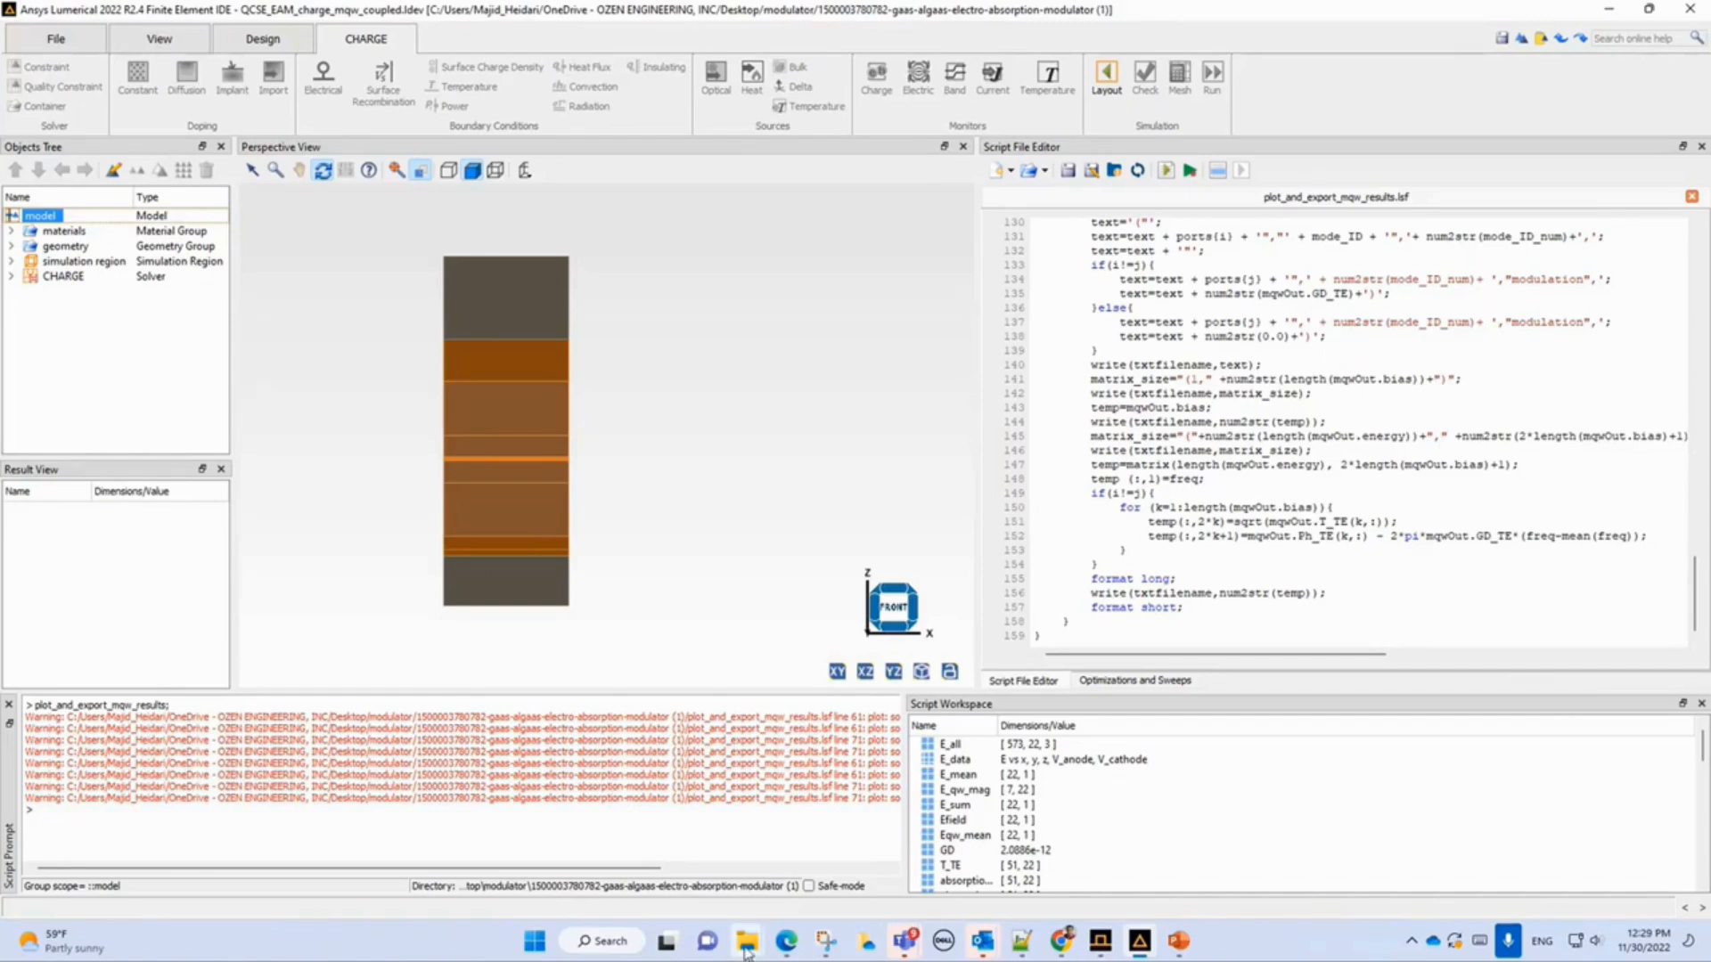
pyautogui.moveTo(747, 940)
pyautogui.click(1251, 835)
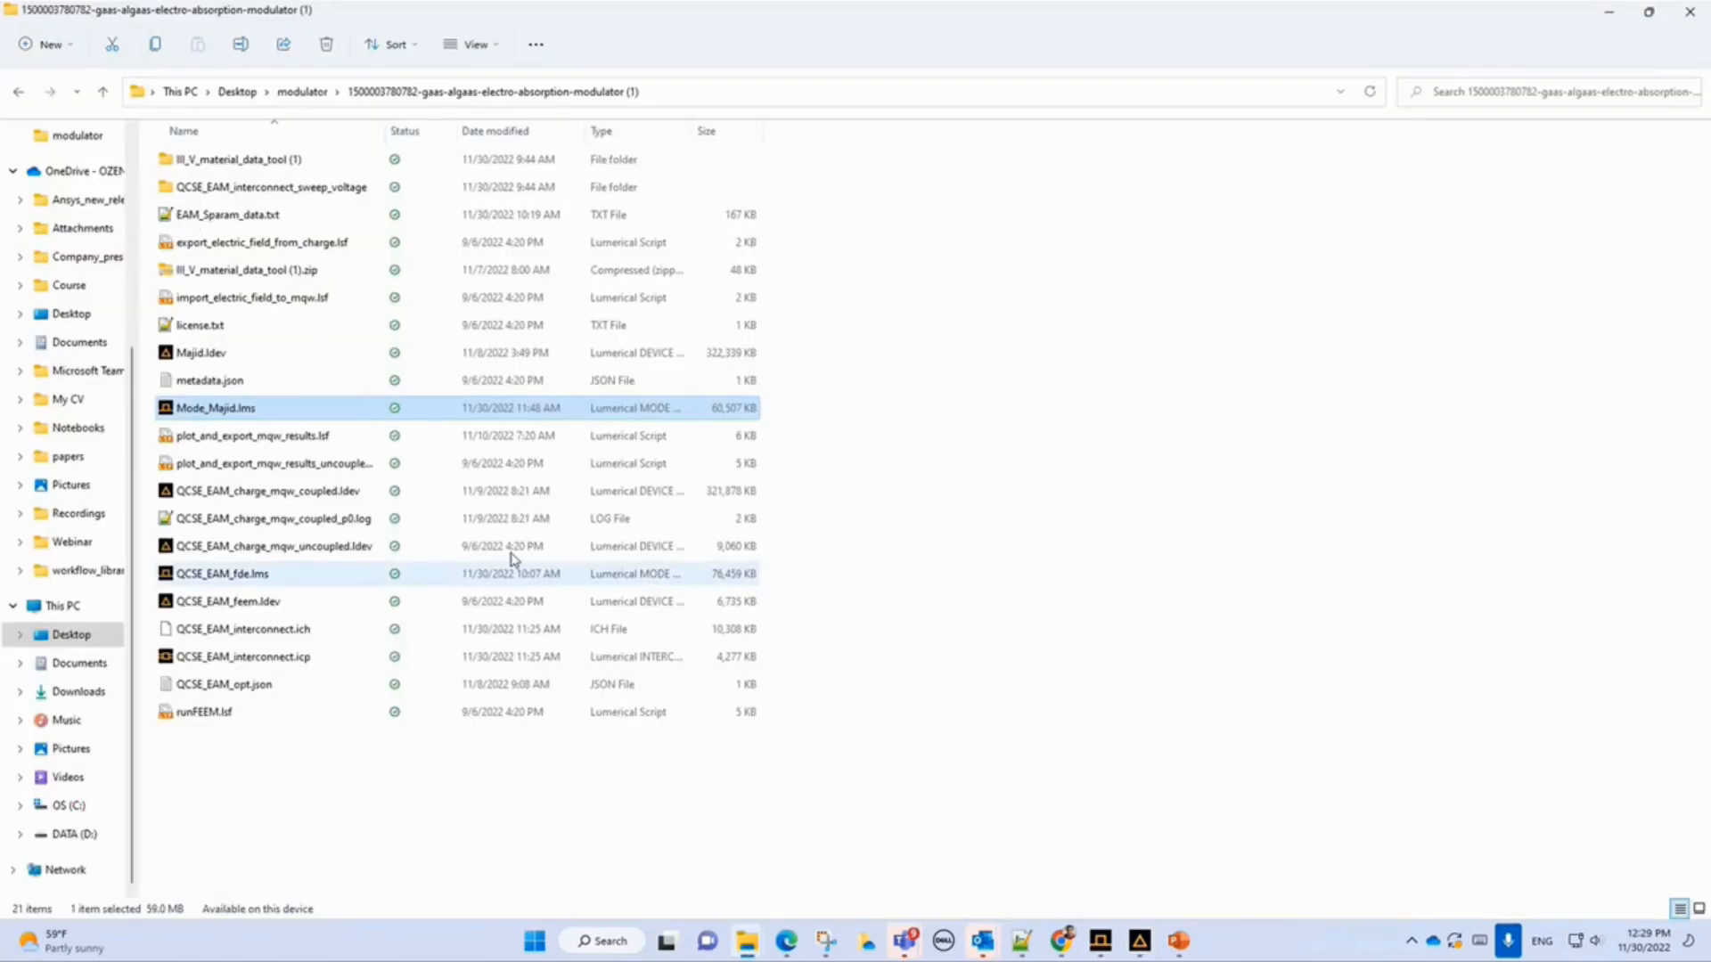
pyautogui.click(1101, 942)
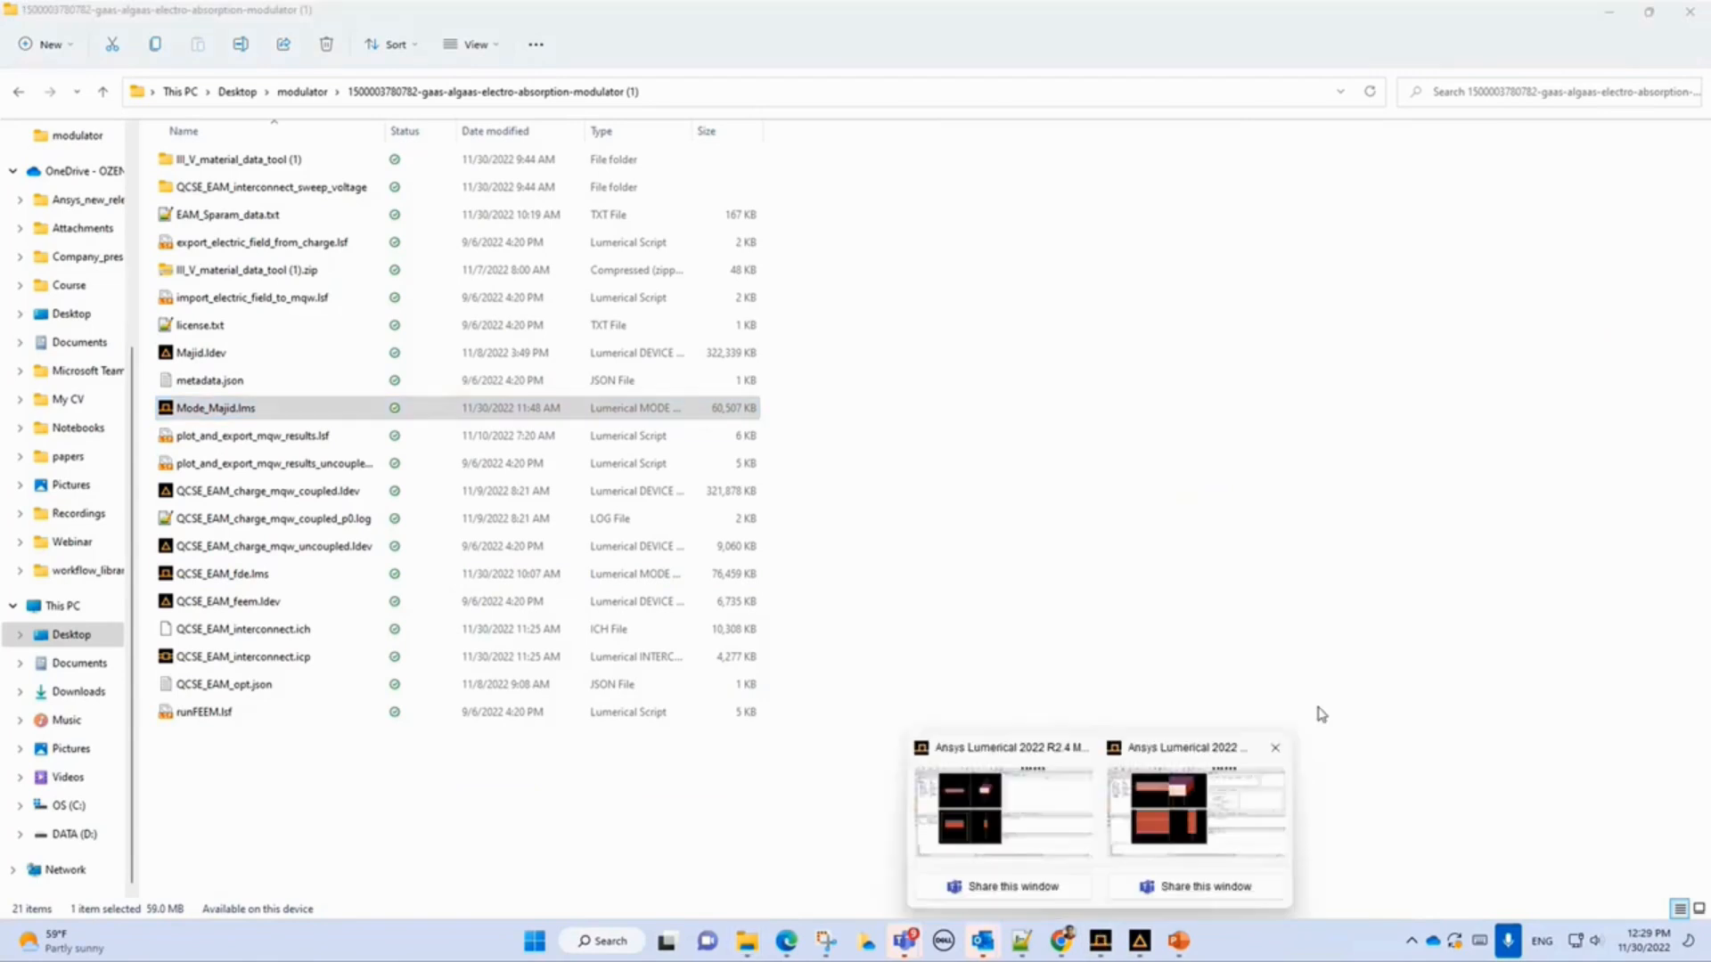
pyautogui.click(1268, 754)
pyautogui.click(800, 497)
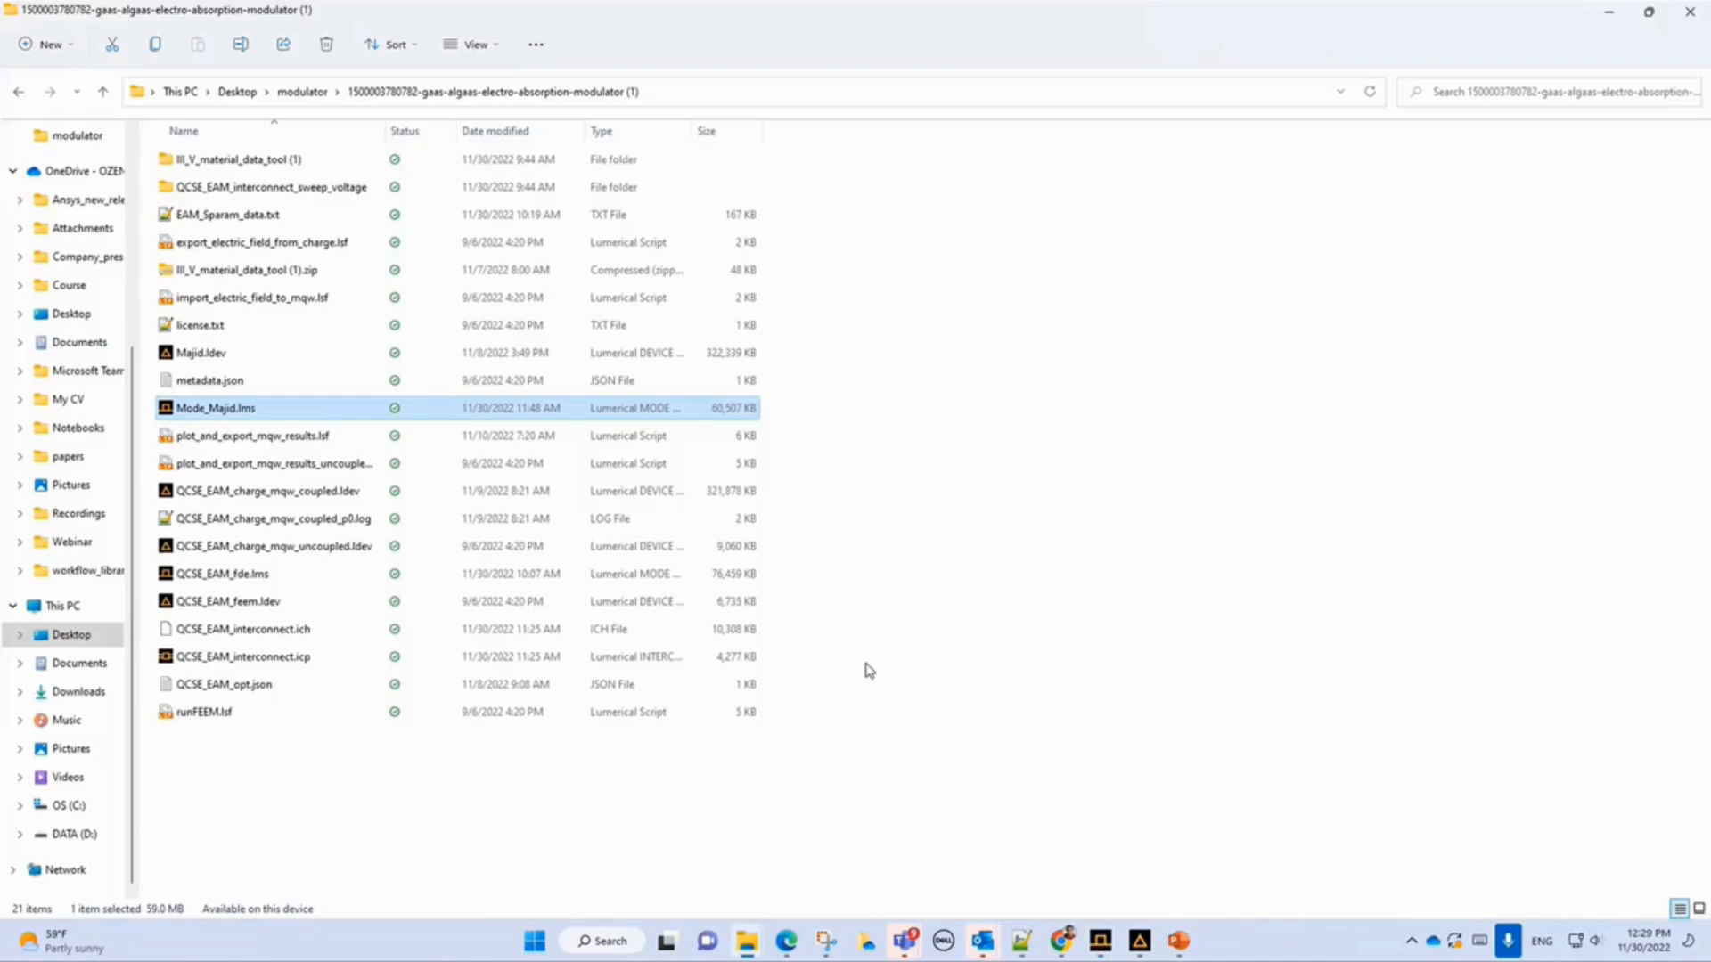
pyautogui.click(1689, 12)
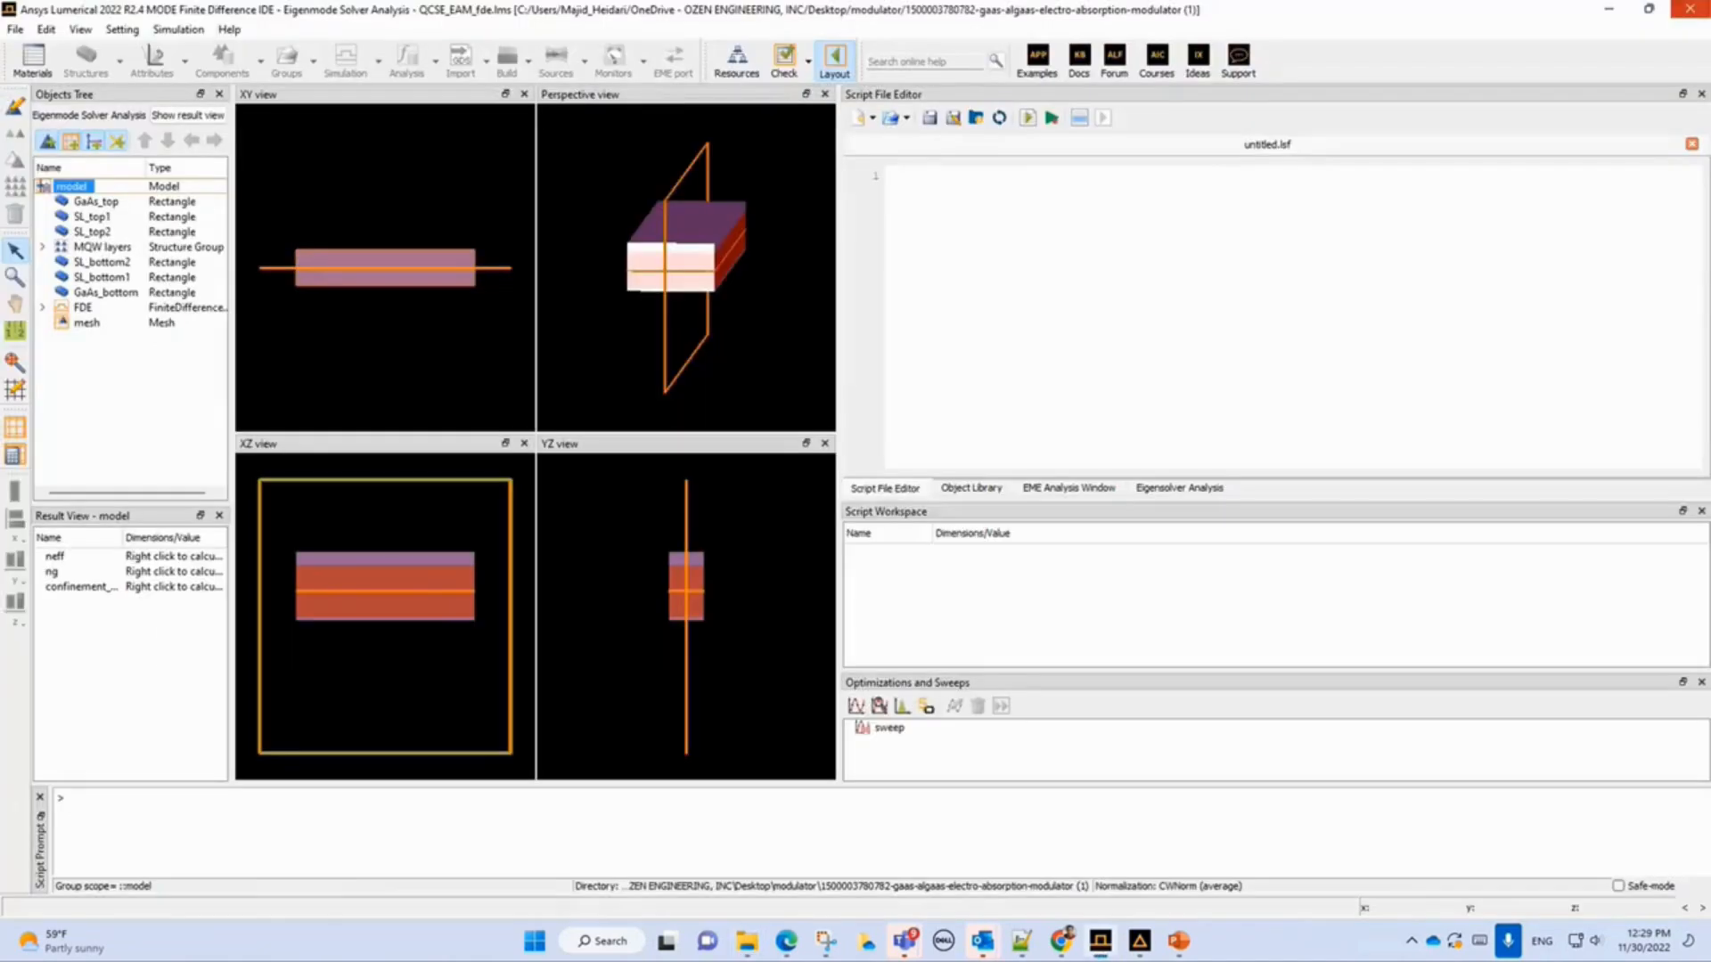
pyautogui.click(1689, 10)
pyautogui.click(825, 494)
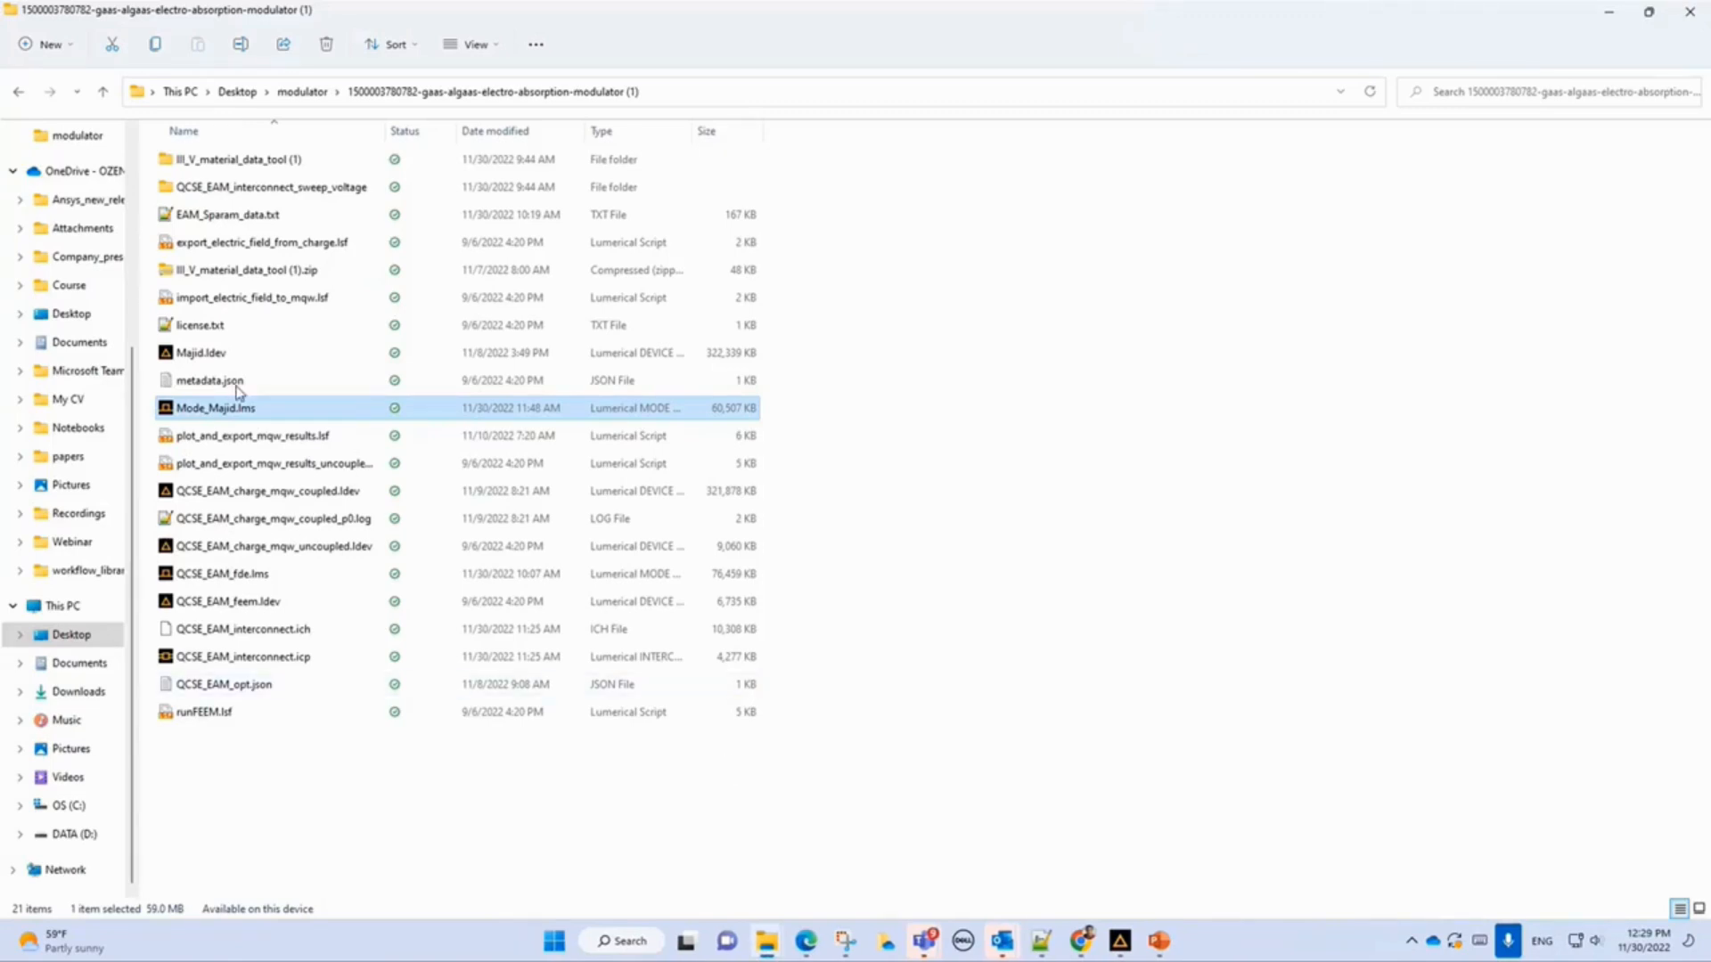
pyautogui.doubleClick(214, 355)
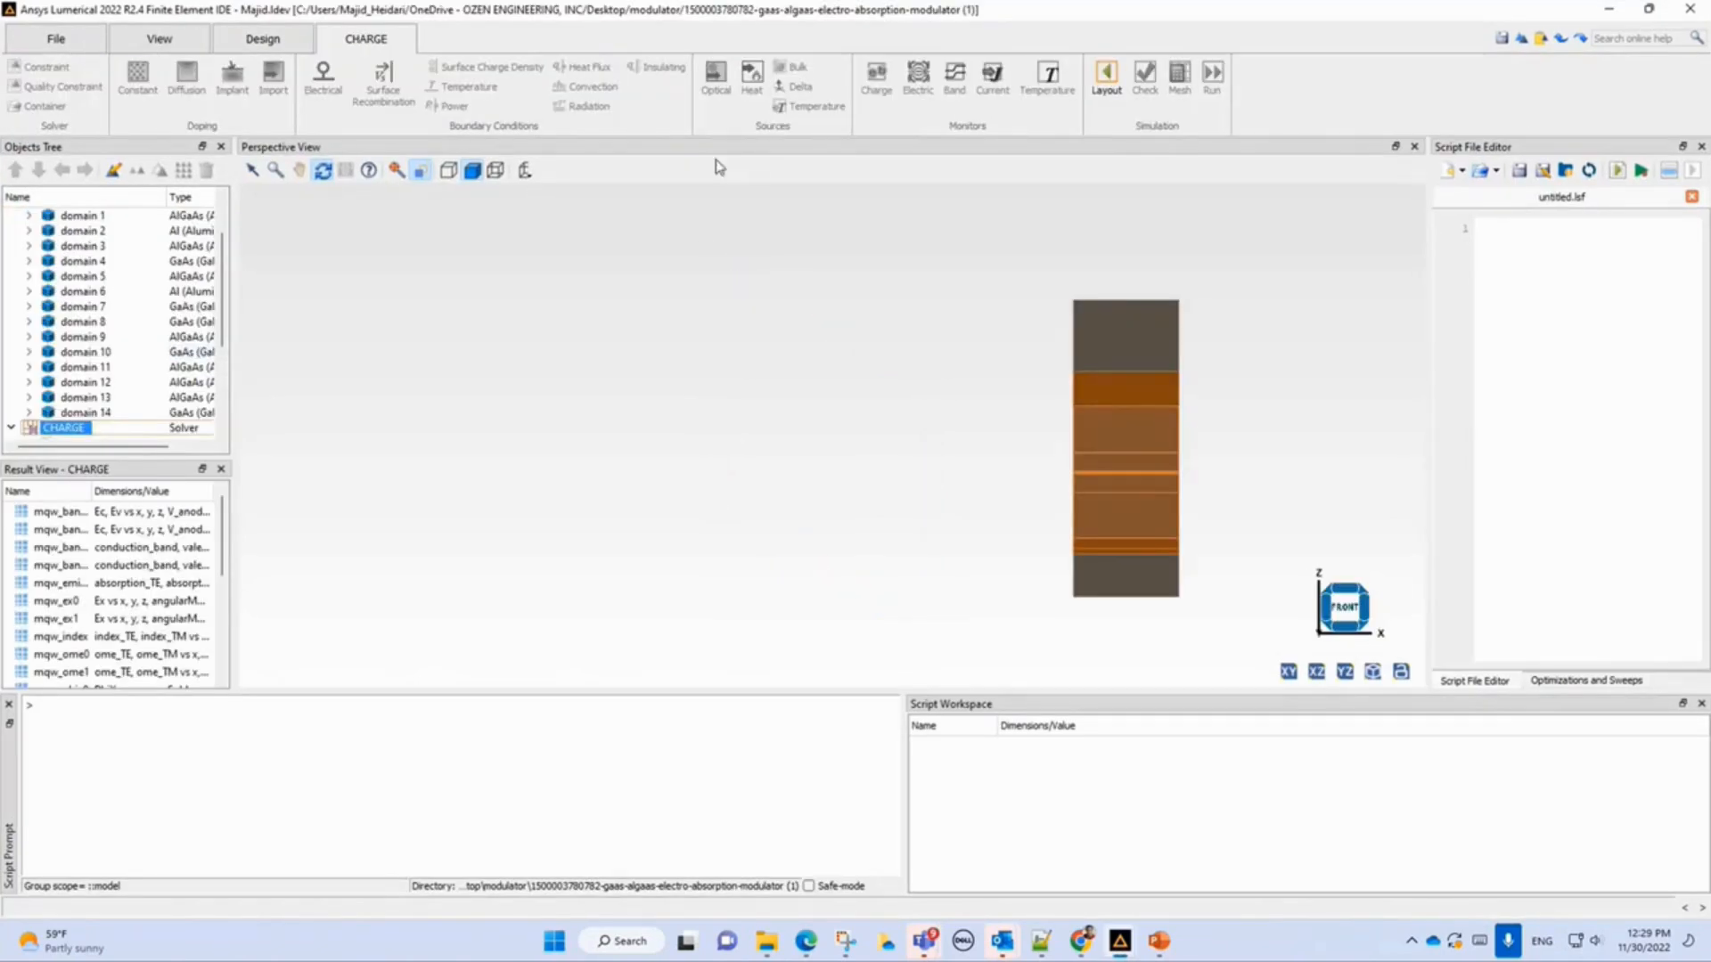
# Collapse the object tree, switch to layout mode and expand the materials group.
pyautogui.moveTo(225, 272); pyautogui.dragTo(228, 227)
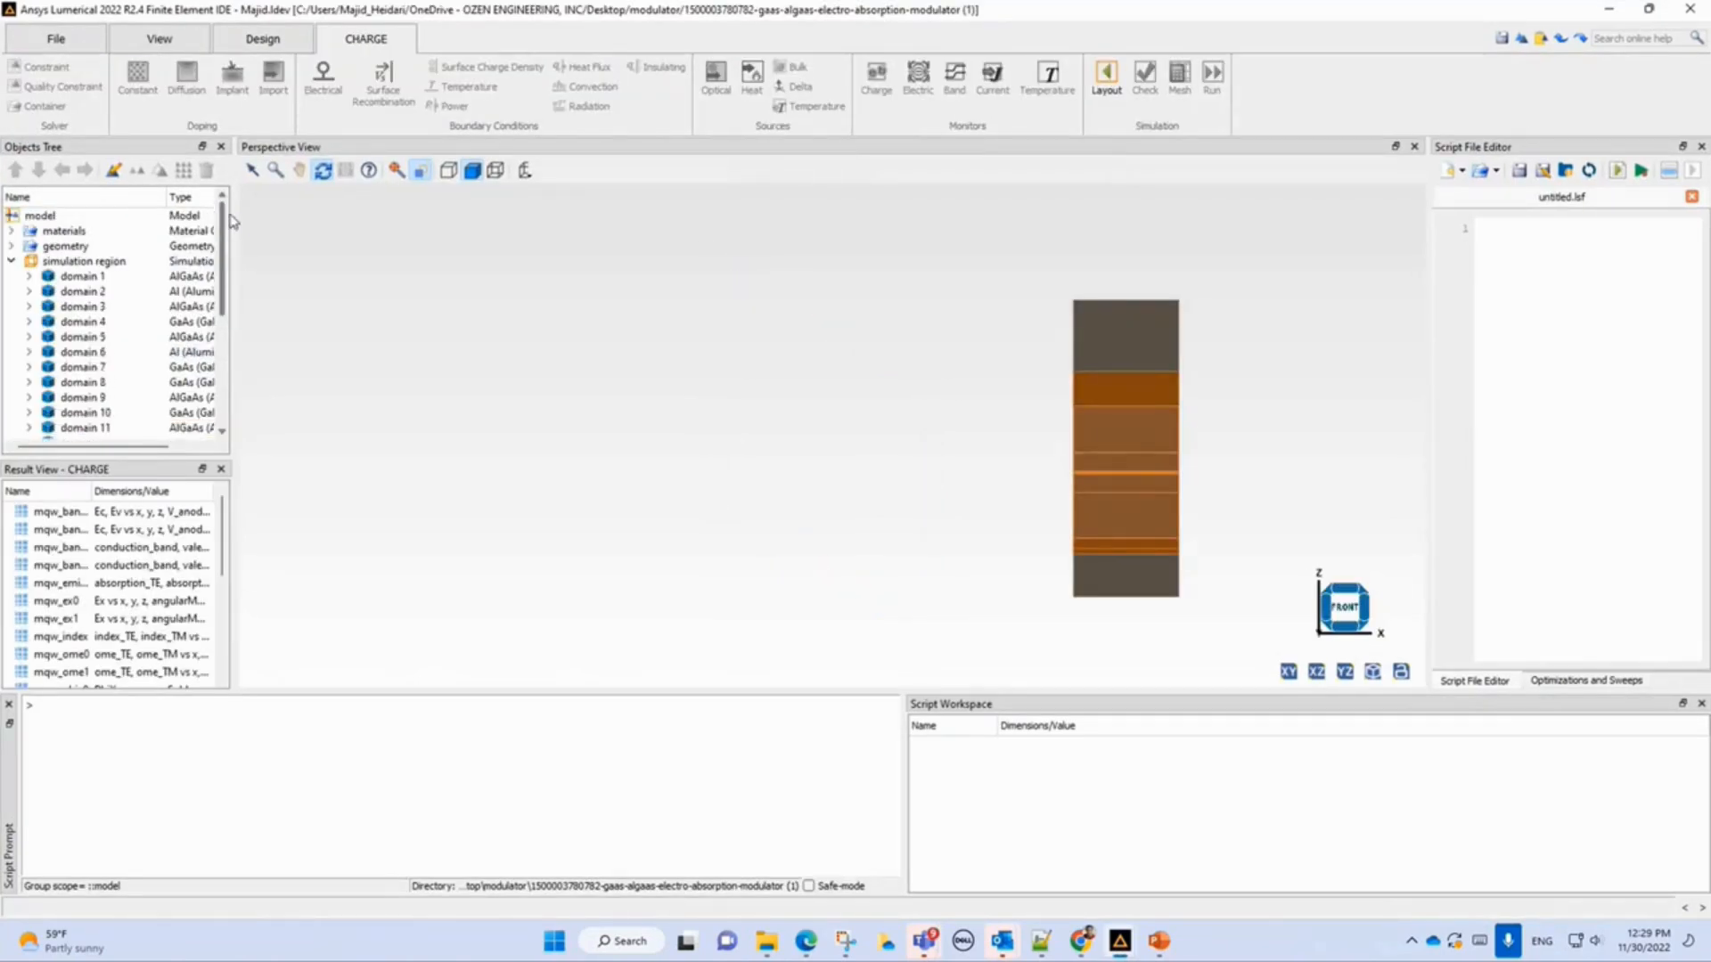
pyautogui.click(11, 261)
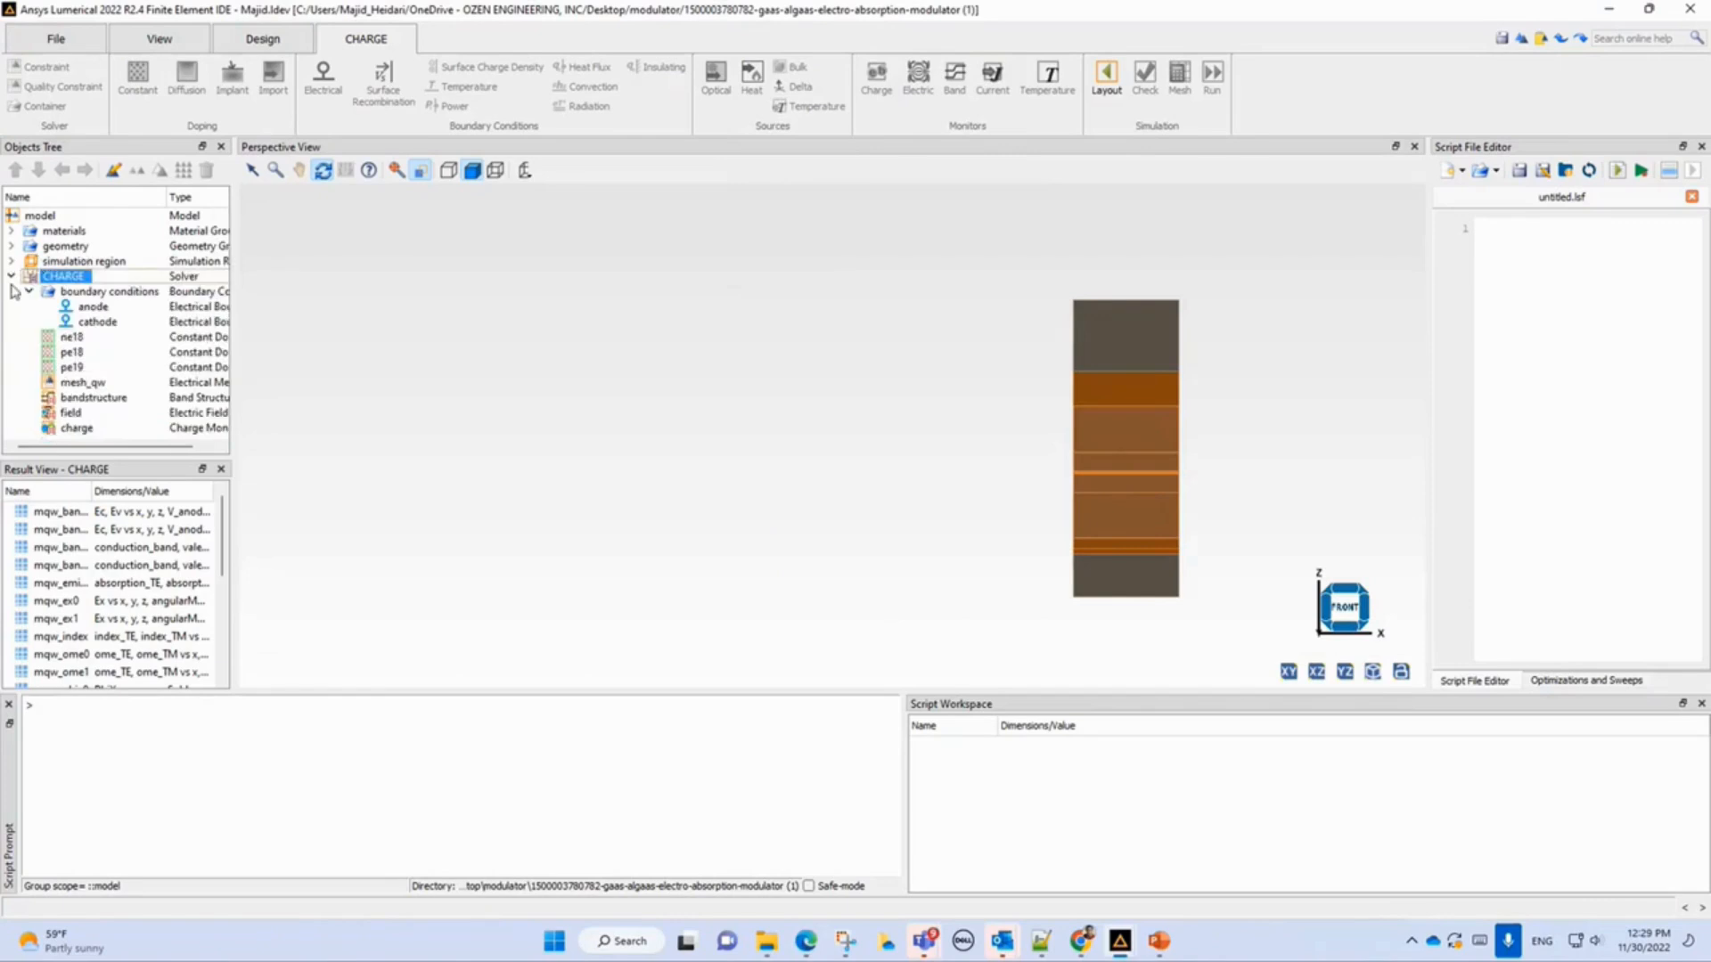
pyautogui.click(11, 276)
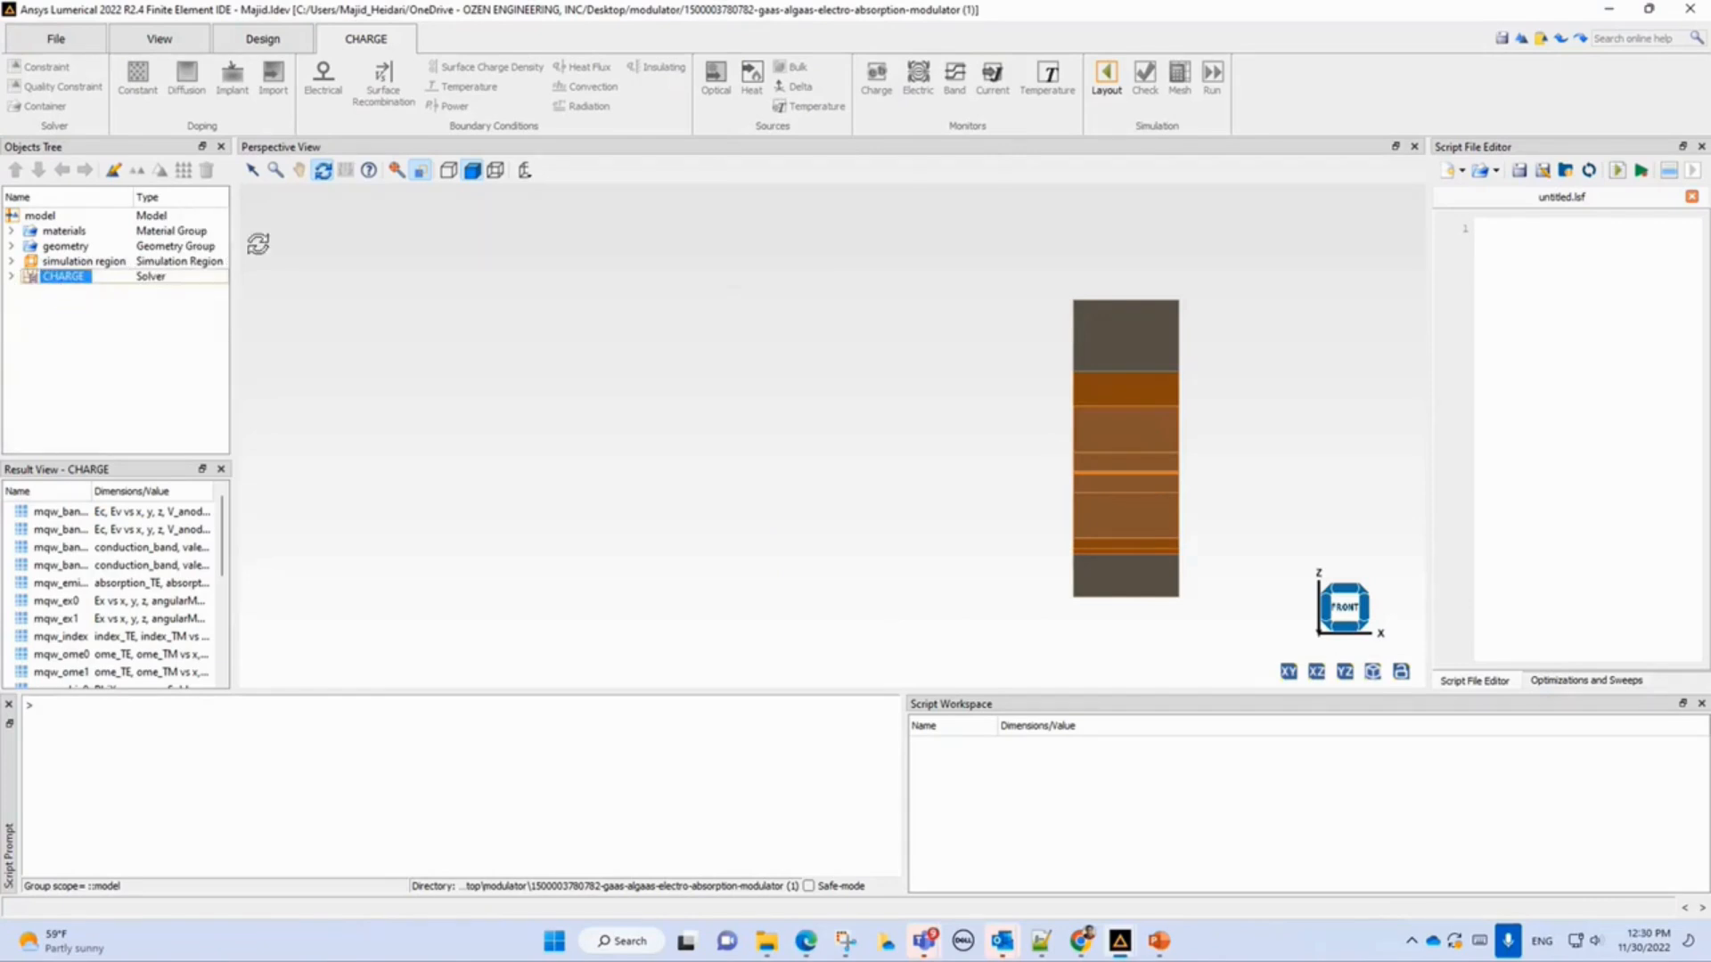
pyautogui.click(1105, 76)
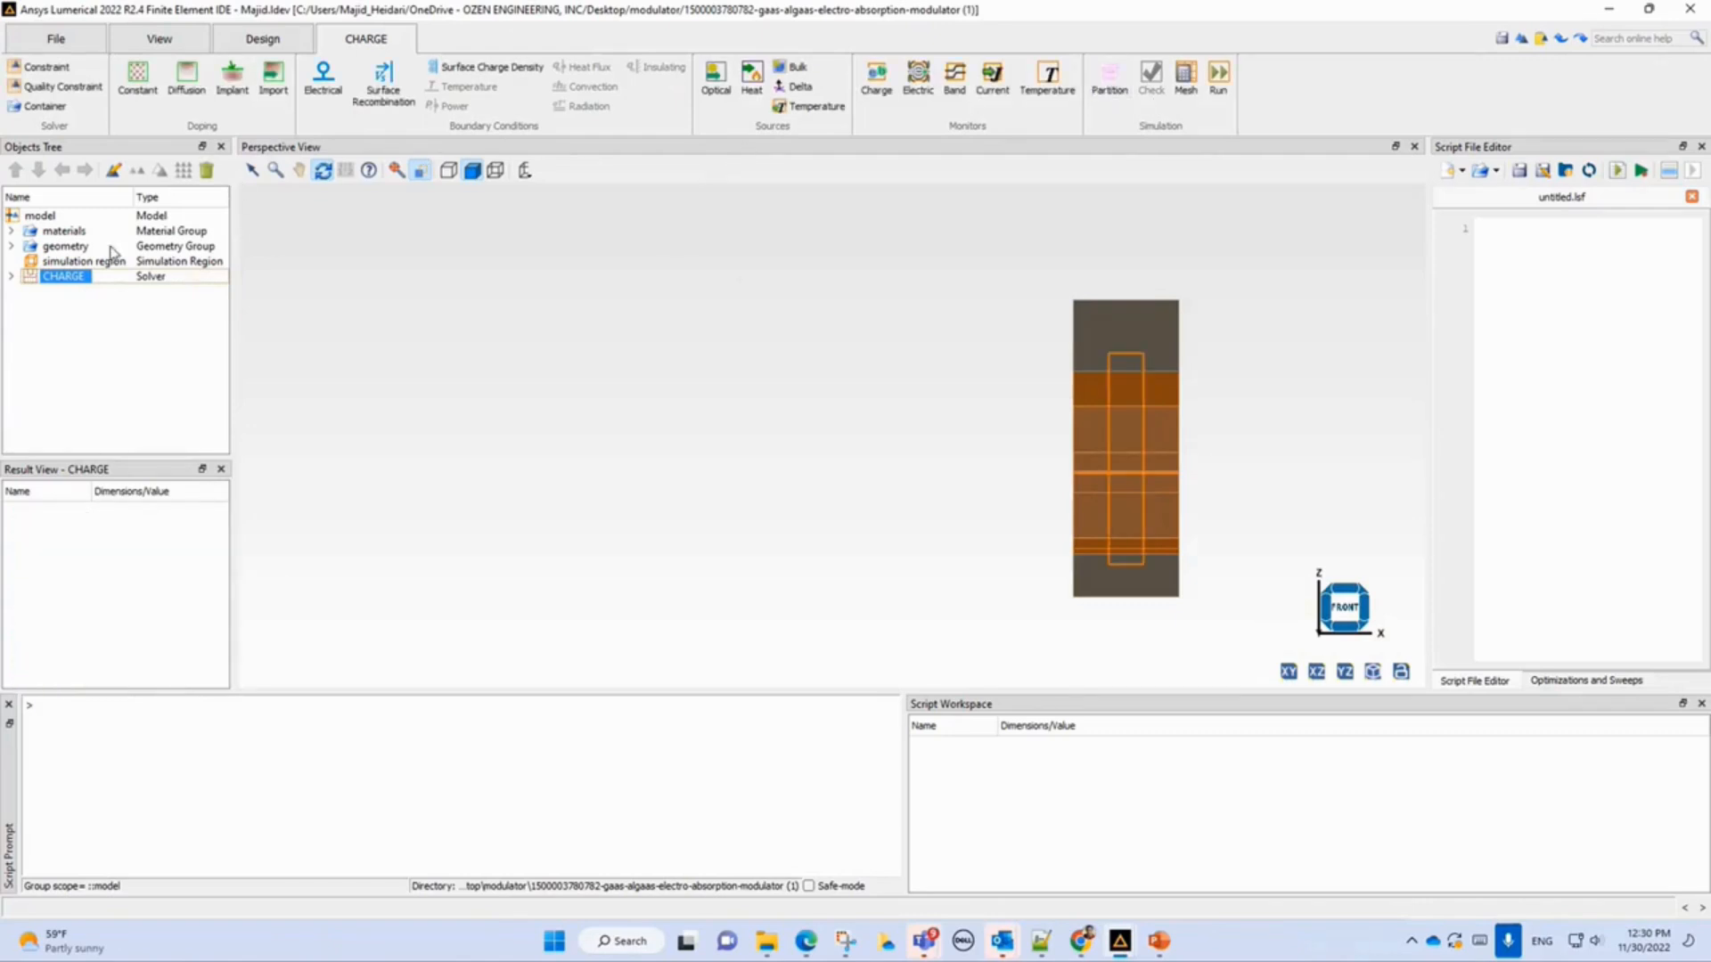
pyautogui.click(64, 232)
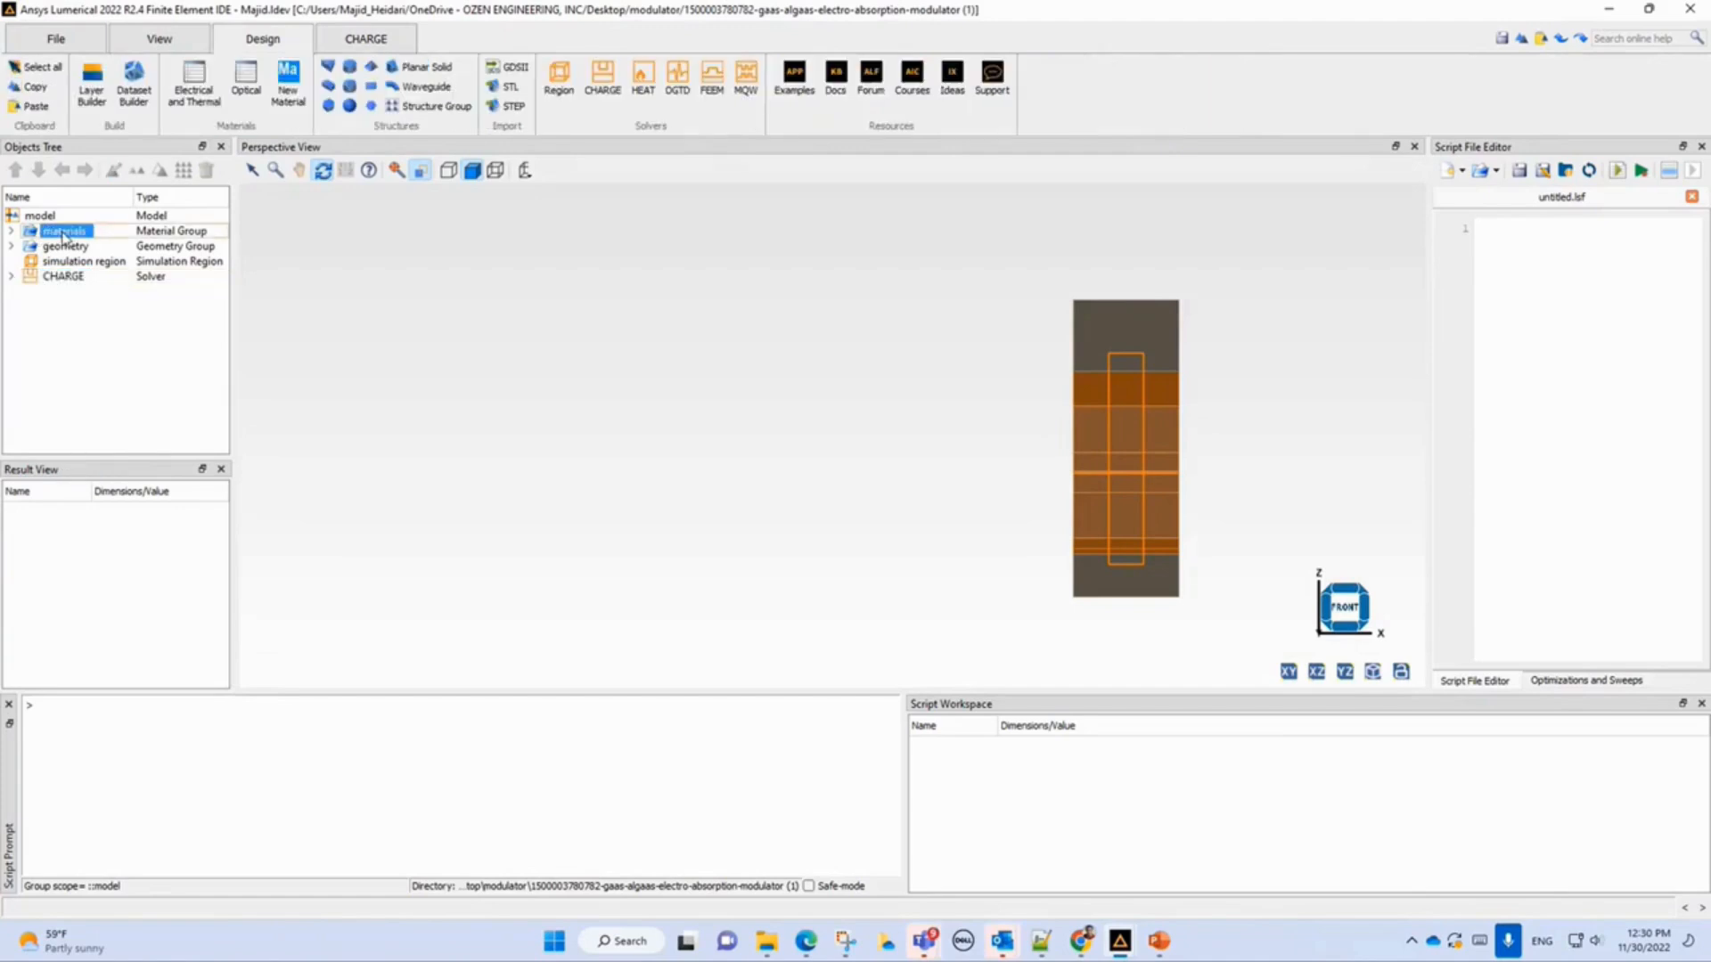
pyautogui.click(64, 245)
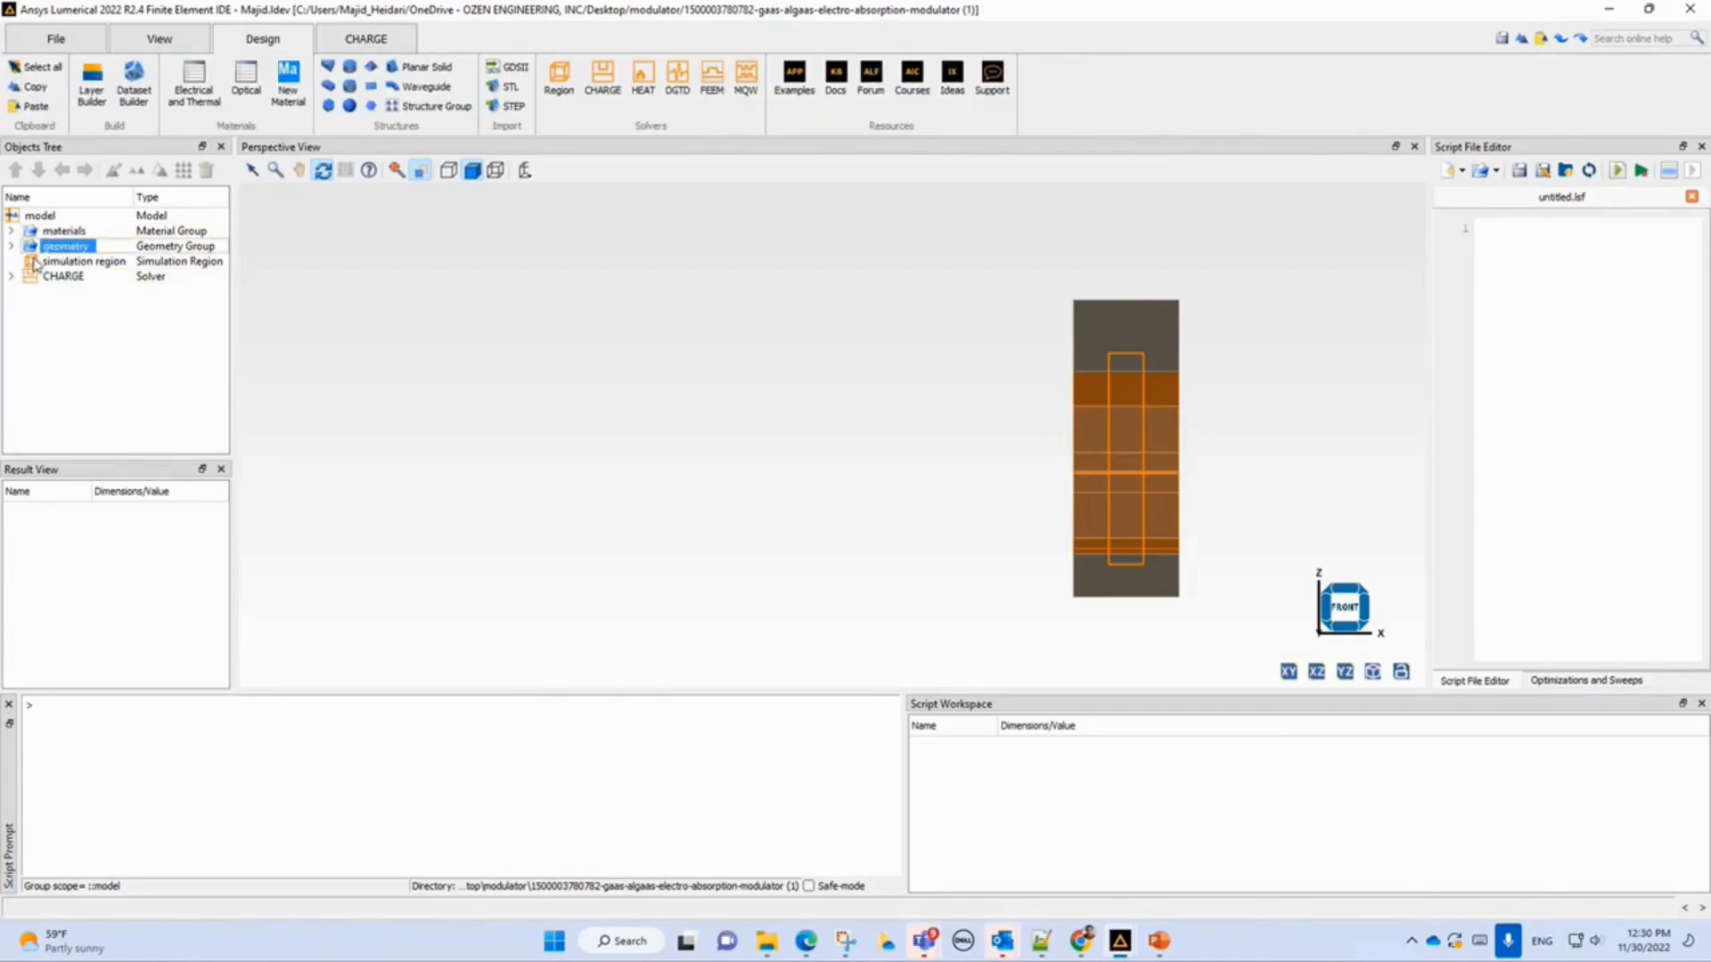
pyautogui.click(11, 231)
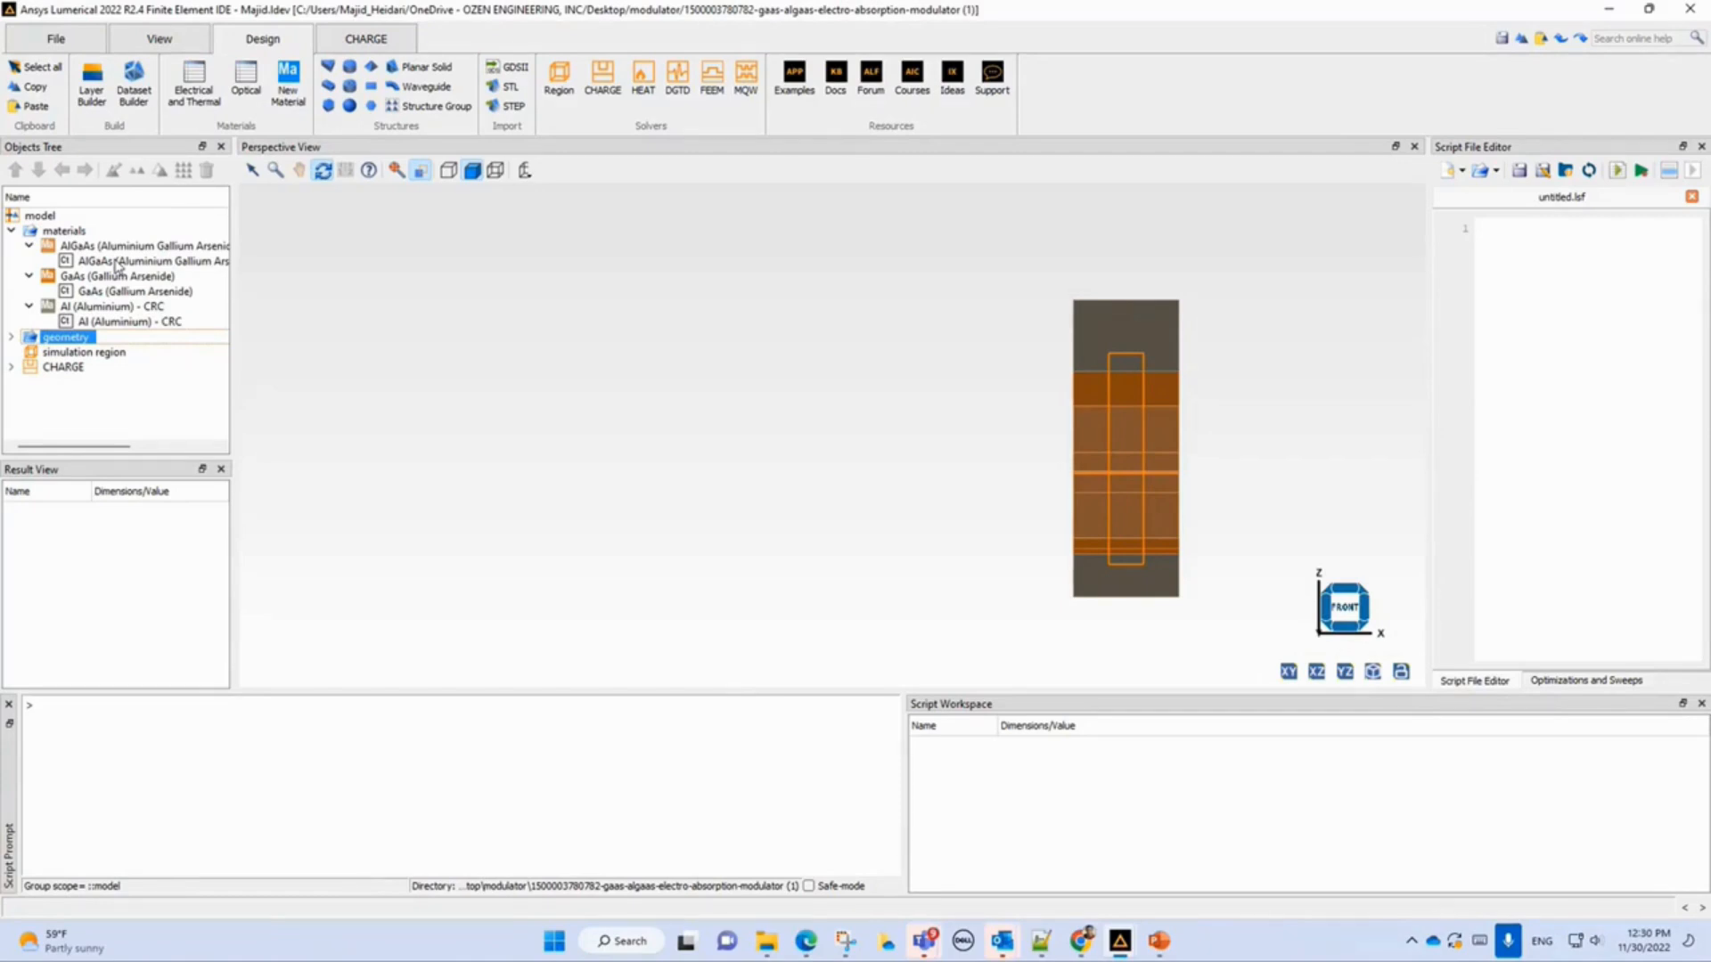
# Open the Electrical and Thermal material database and select GaAs (Gallium Arsenide).
pyautogui.click(191, 96)
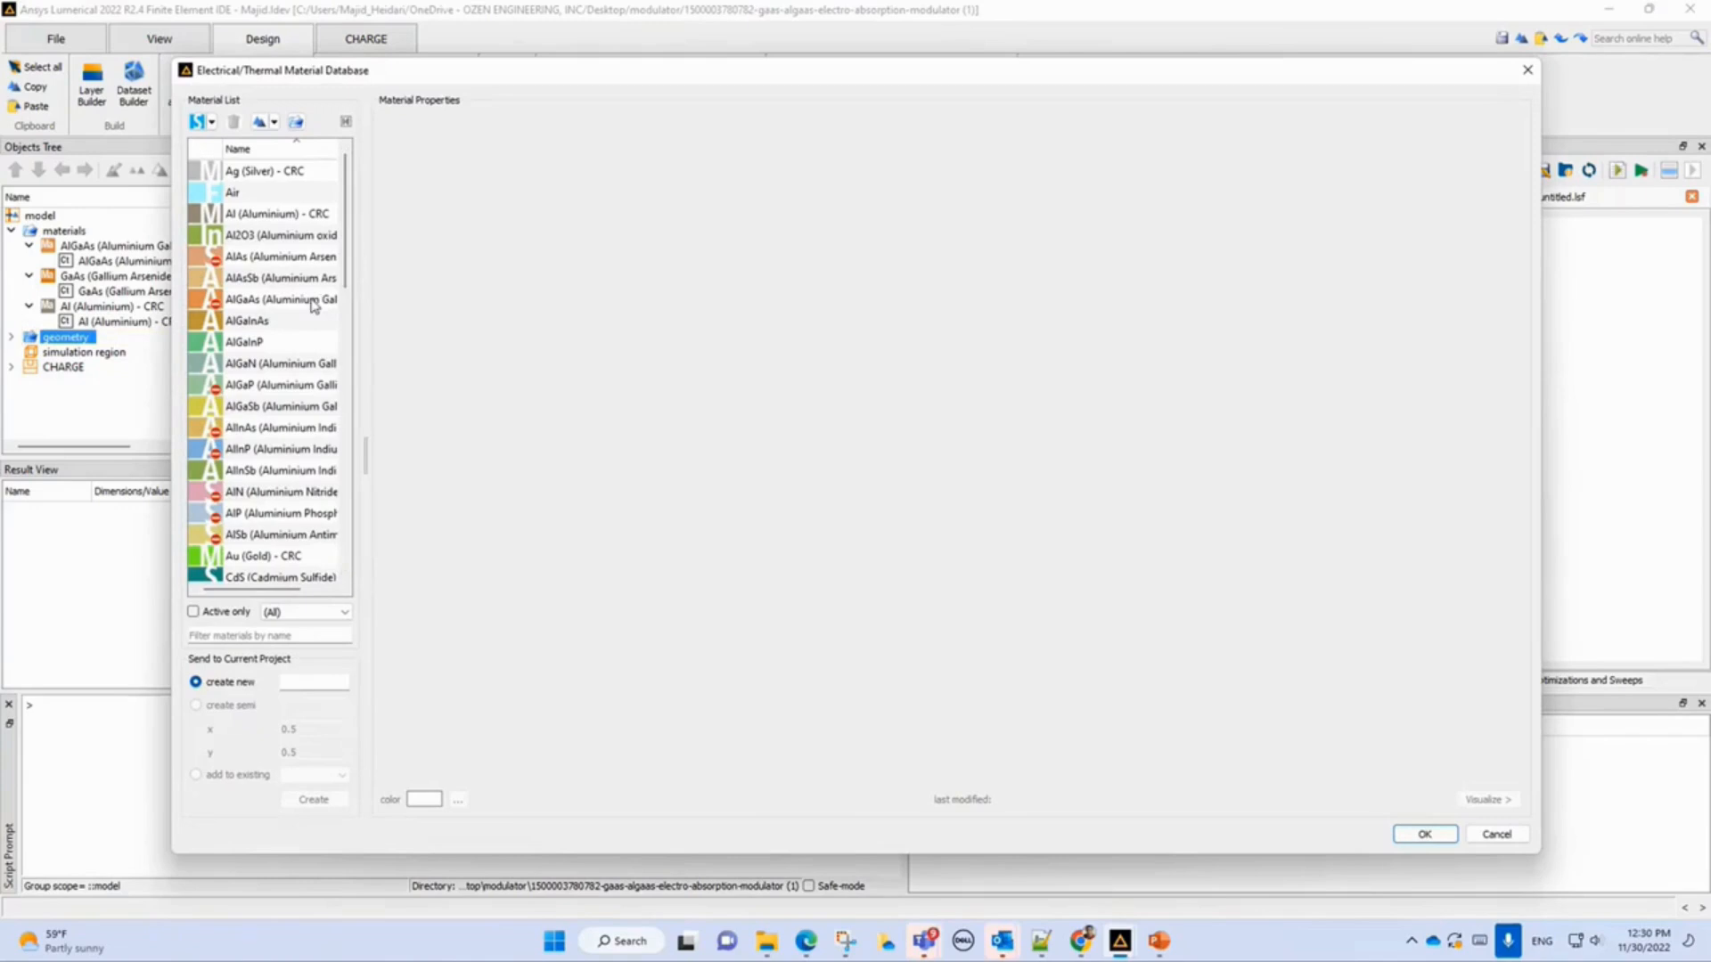
pyautogui.scroll(-2, 311, 526)
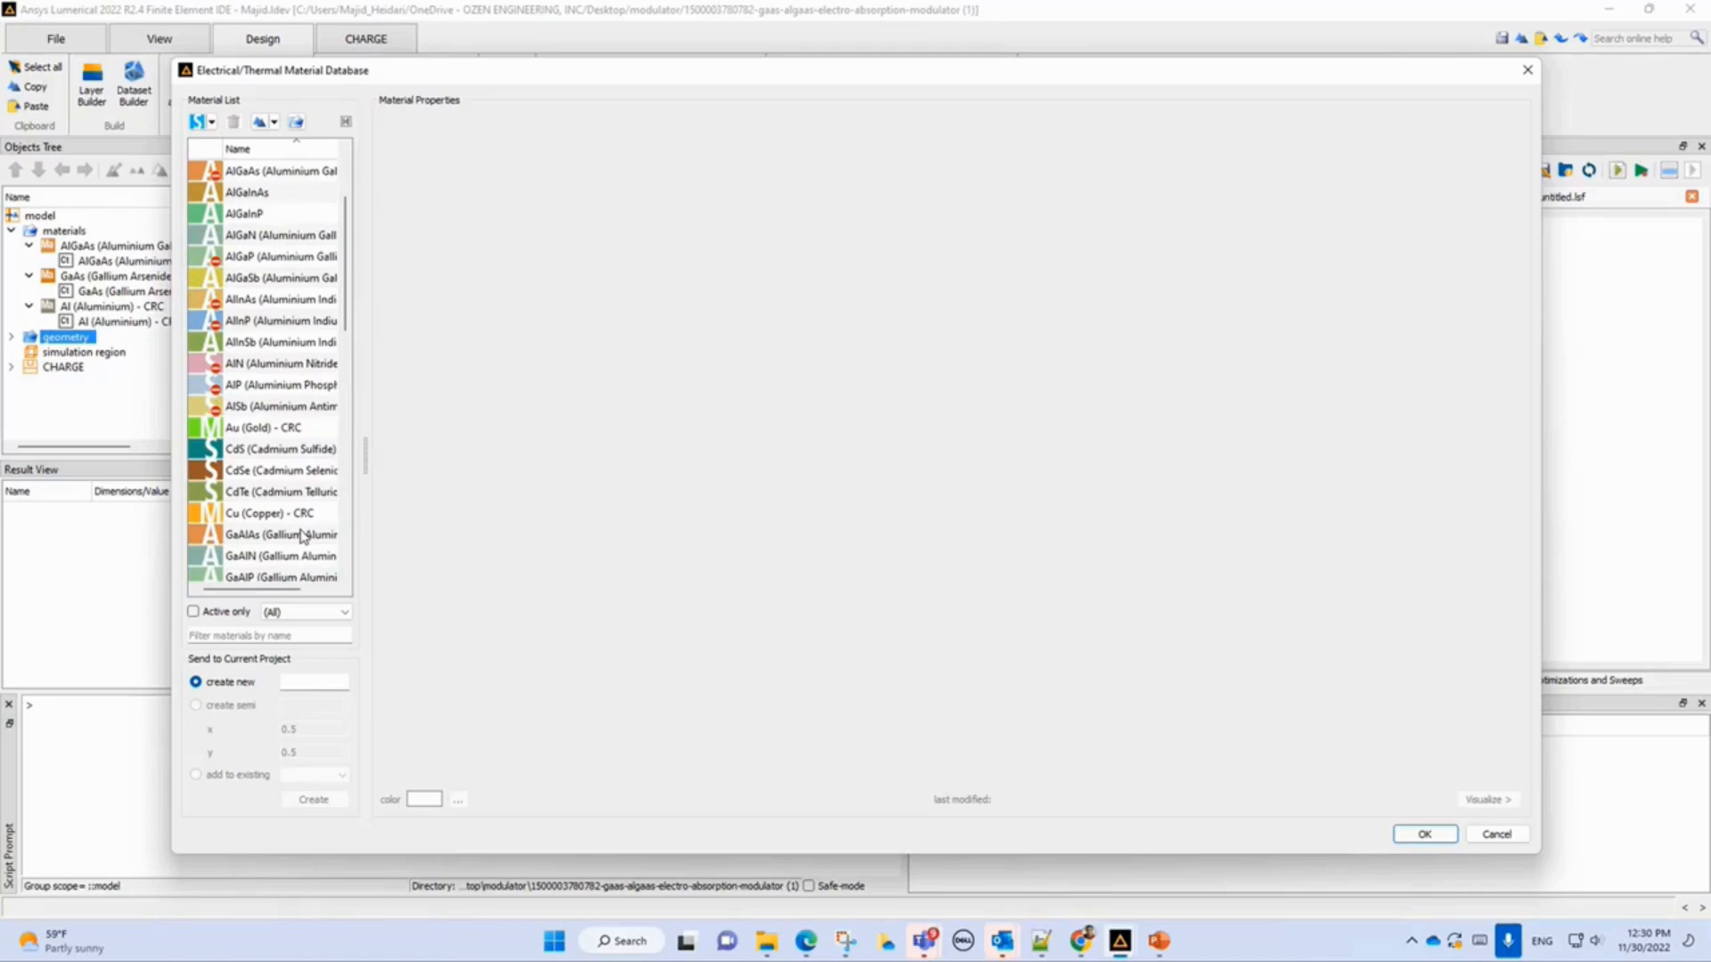
pyautogui.scroll(-1, 303, 535)
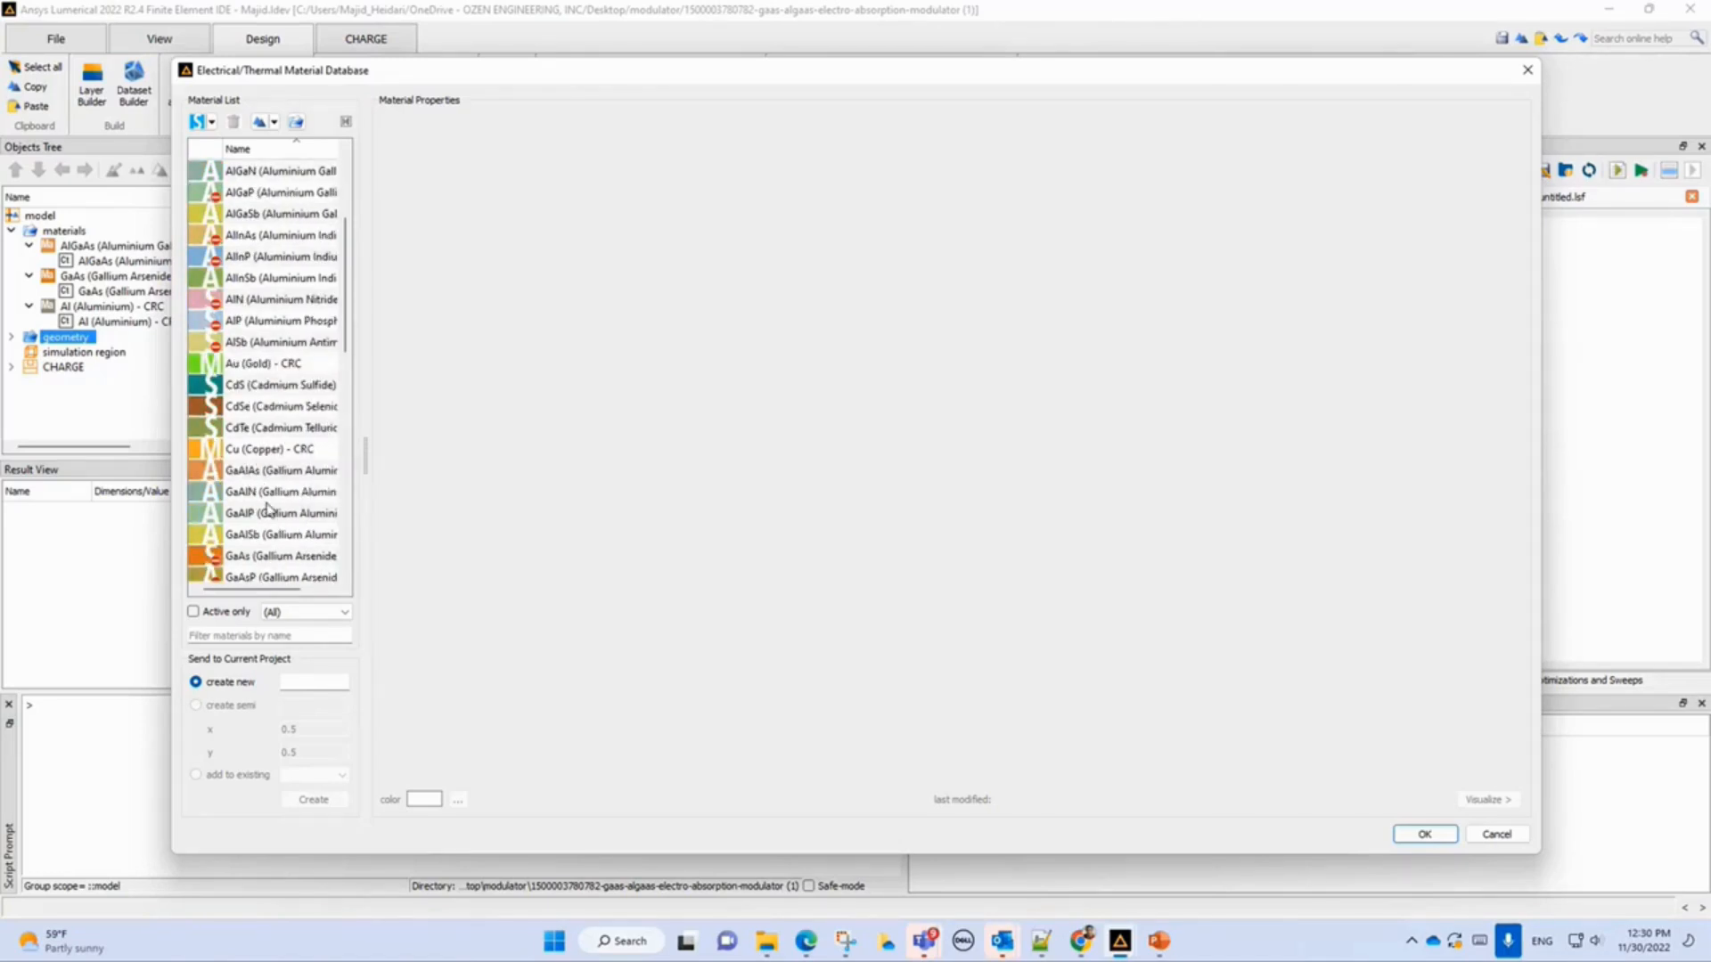
pyautogui.scroll(-1, 269, 516)
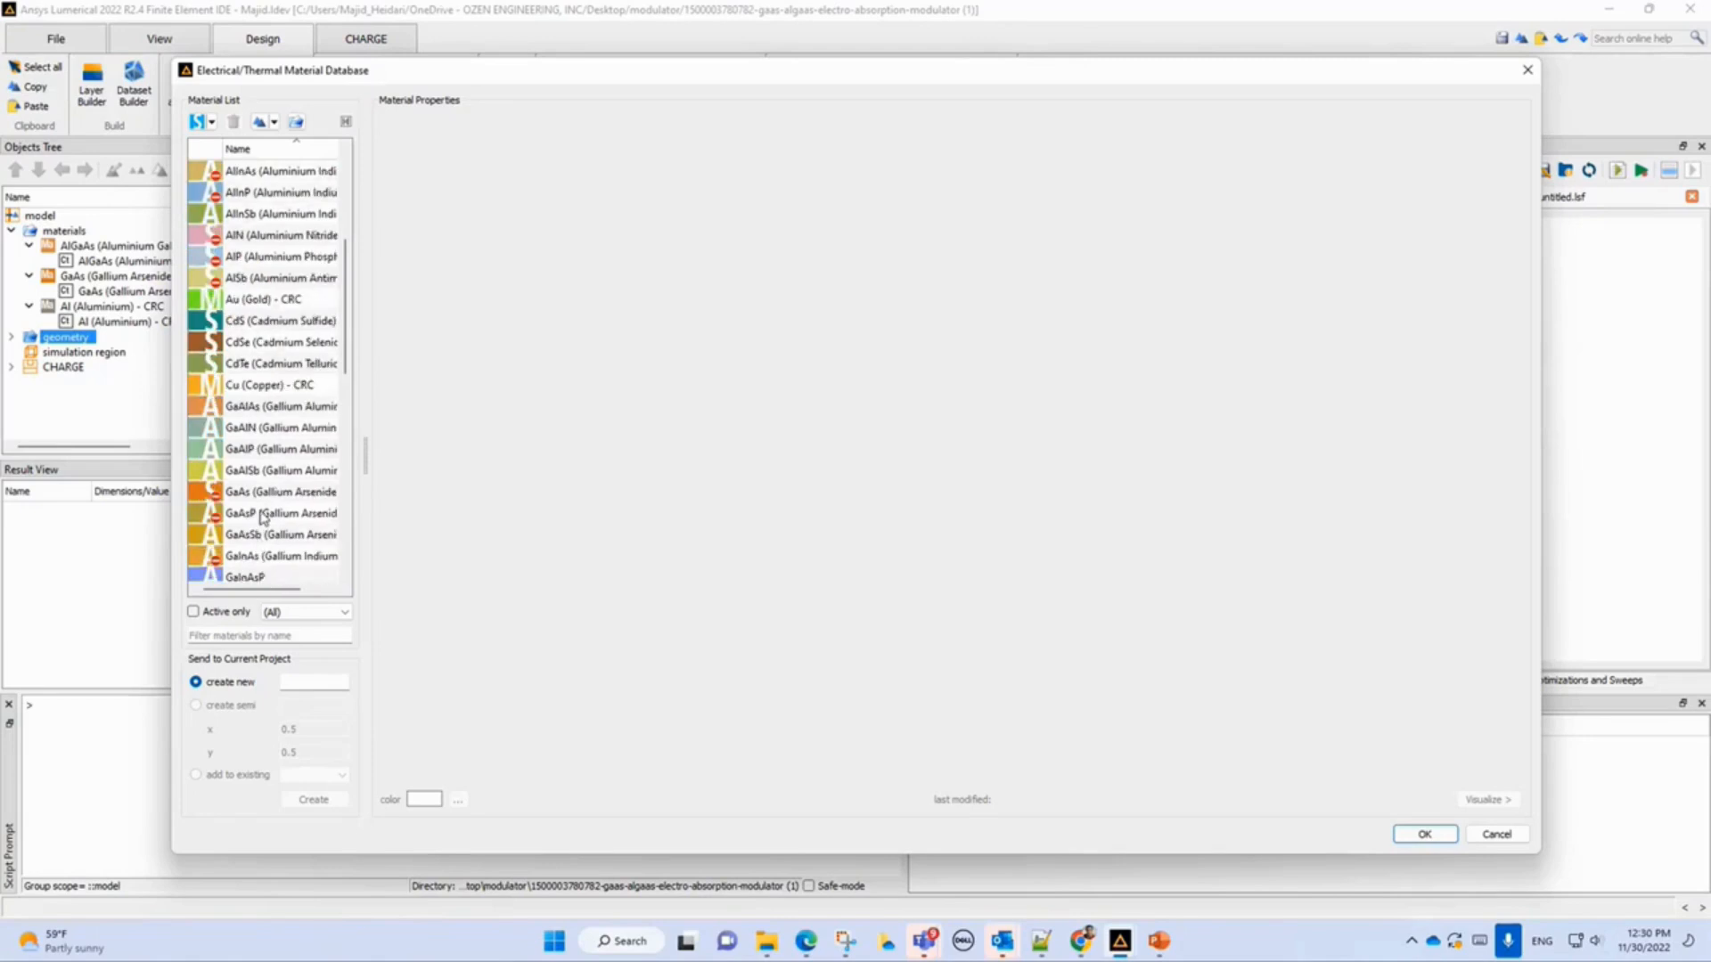
pyautogui.click(260, 494)
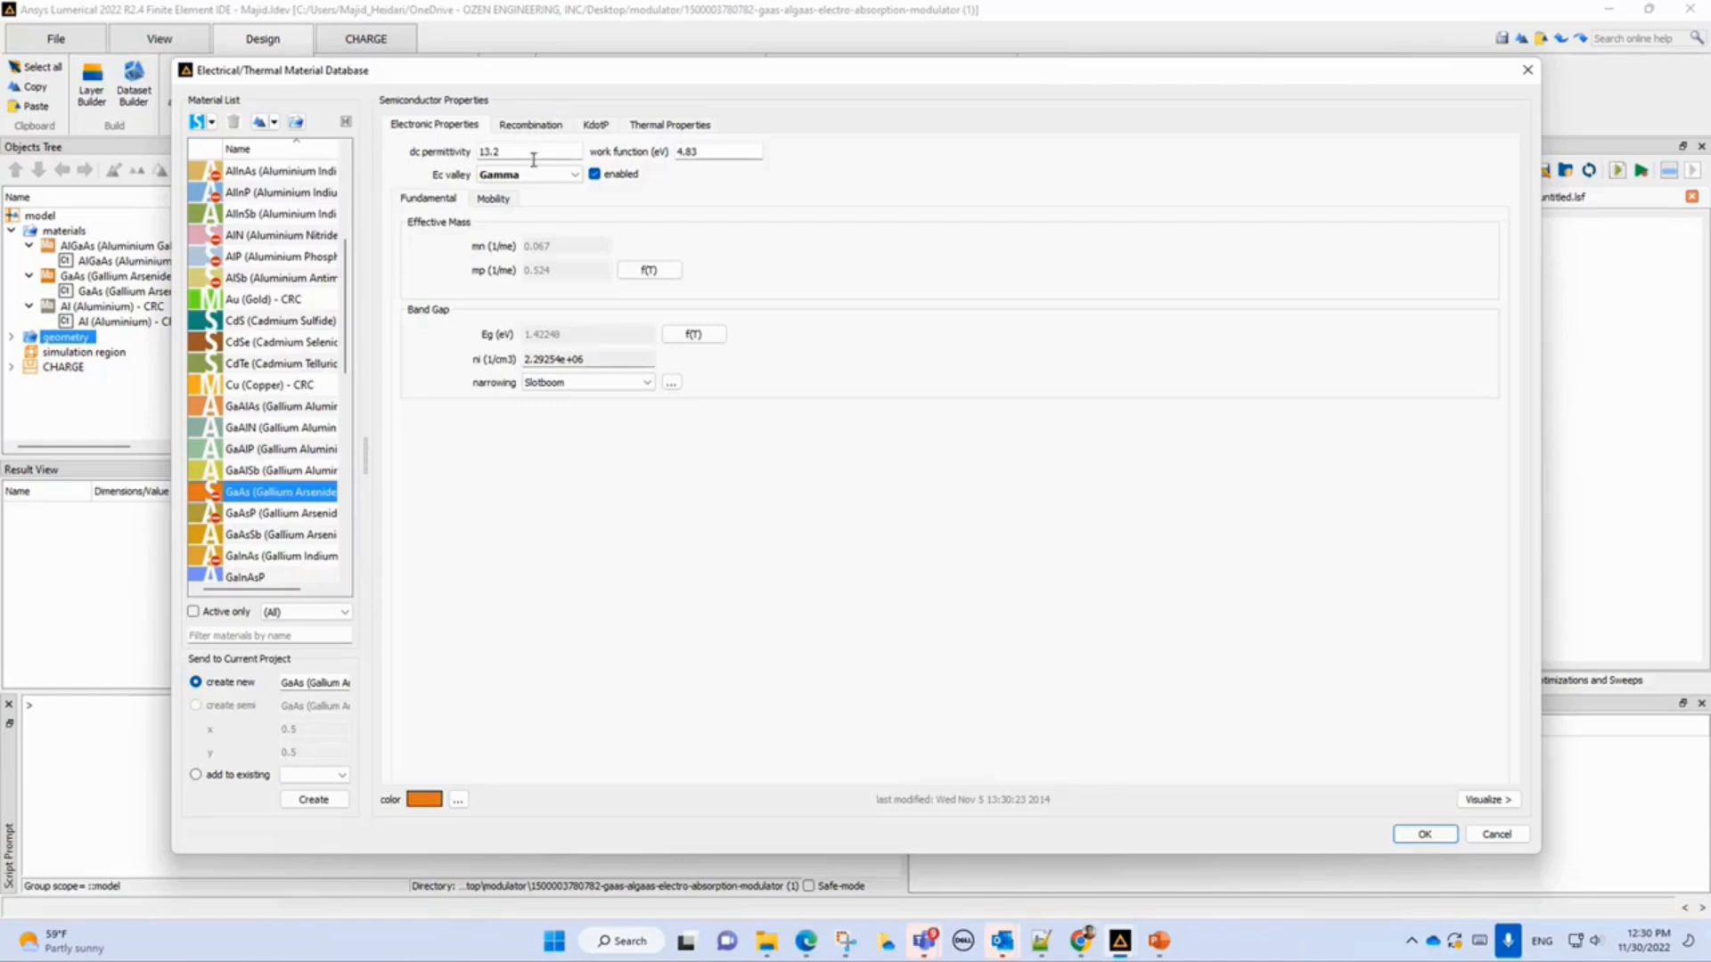
# Inspect GaAs effective mass temperature model, recombination and thermal properties, then close the material database.
pyautogui.click(649, 270)
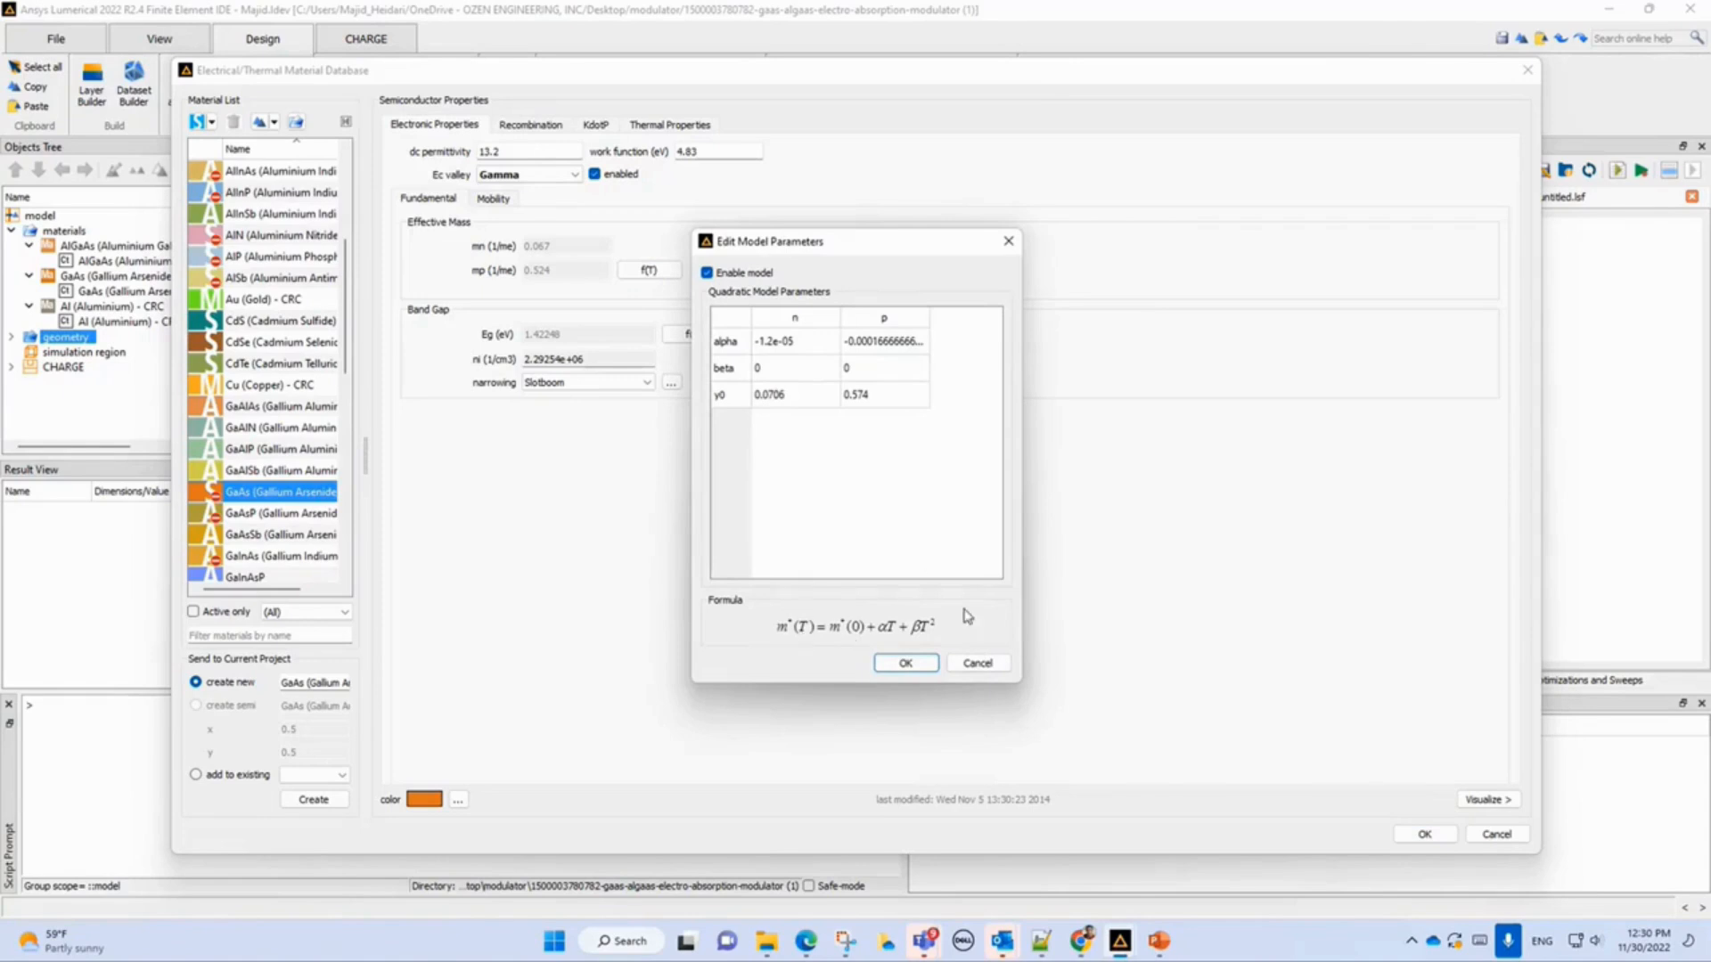
pyautogui.click(977, 664)
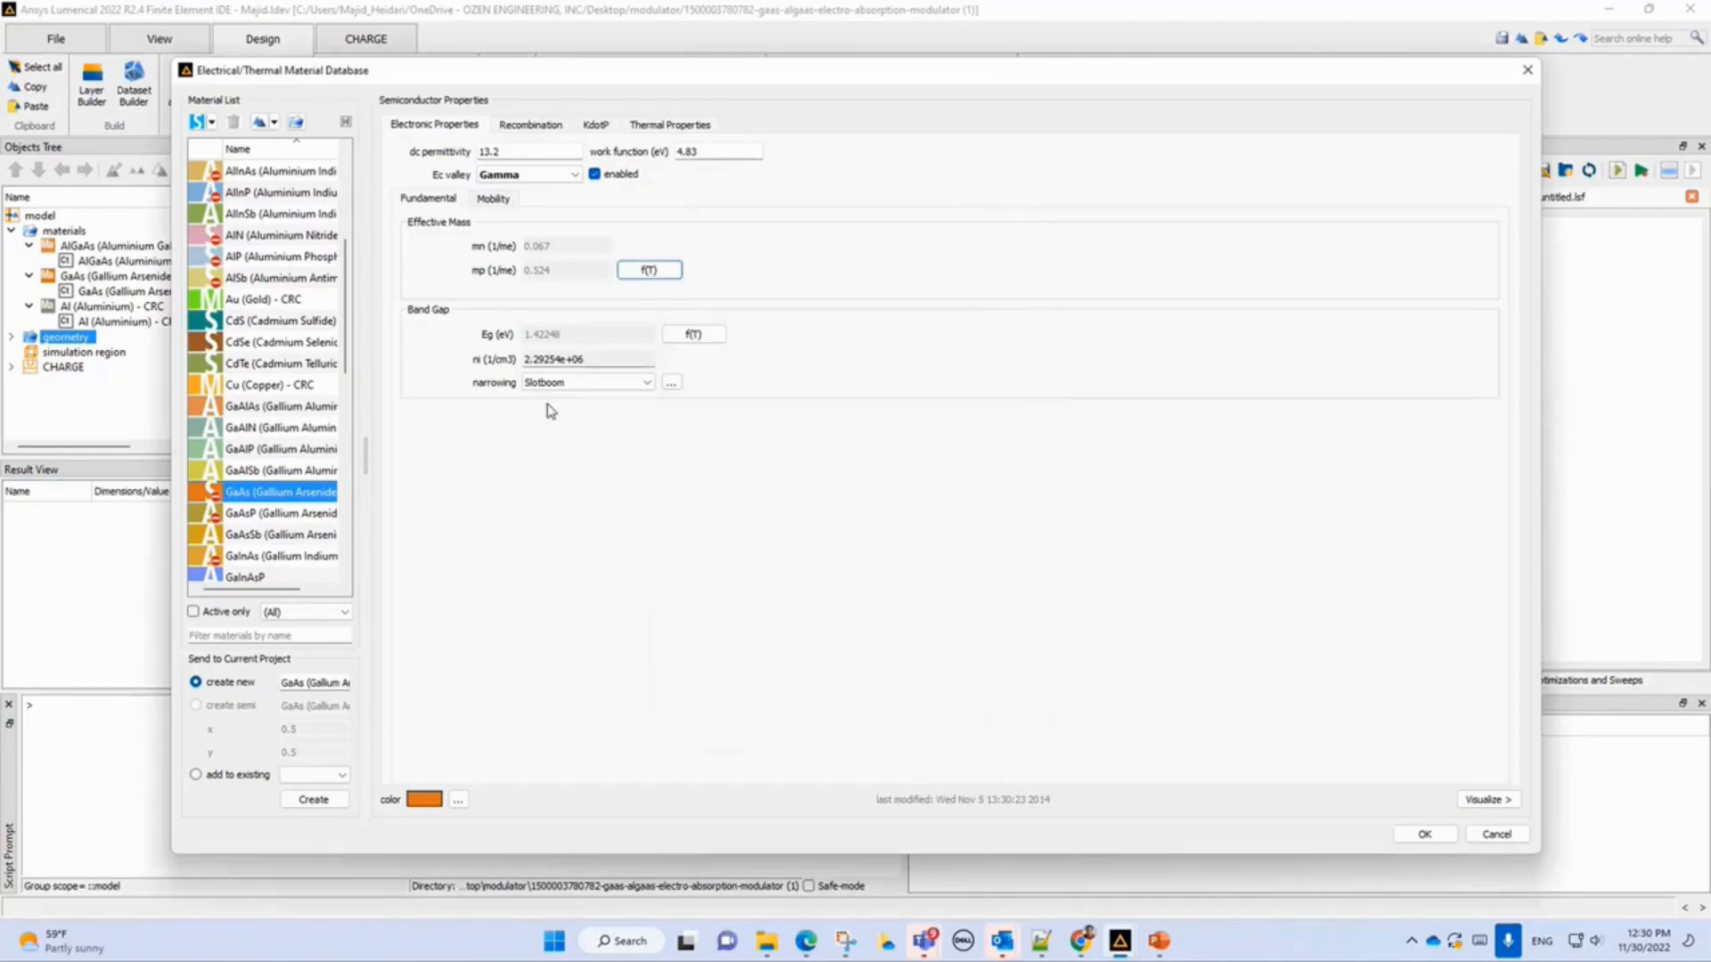
pyautogui.click(547, 126)
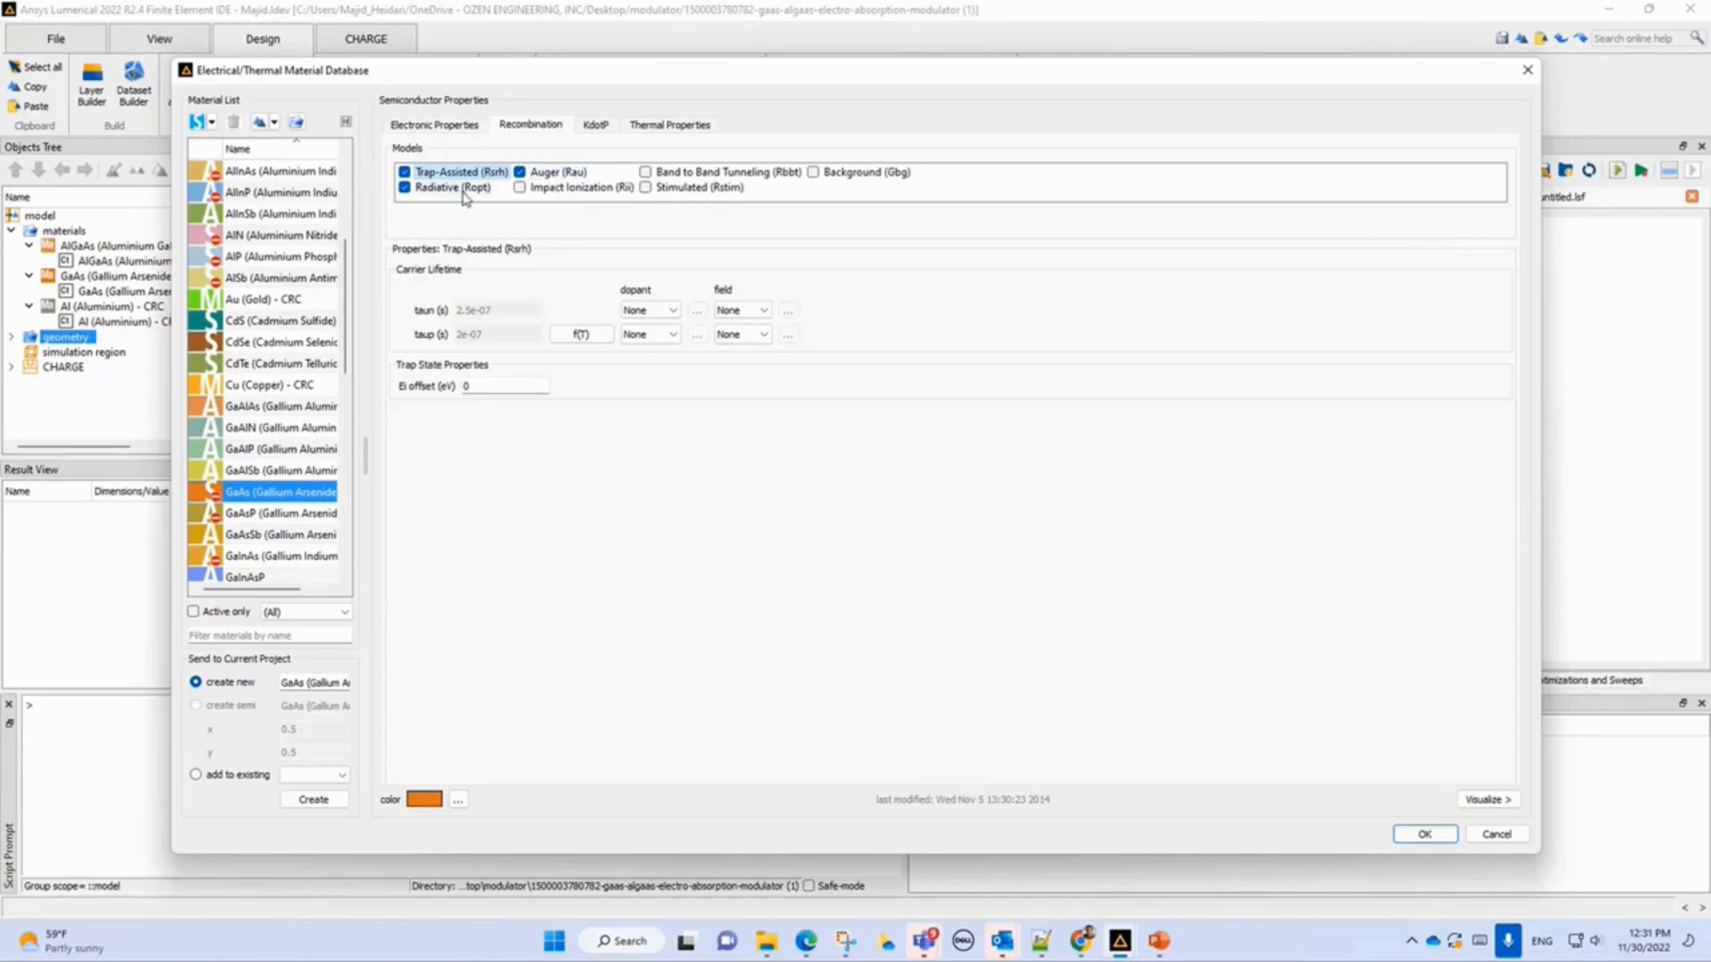
pyautogui.click(661, 127)
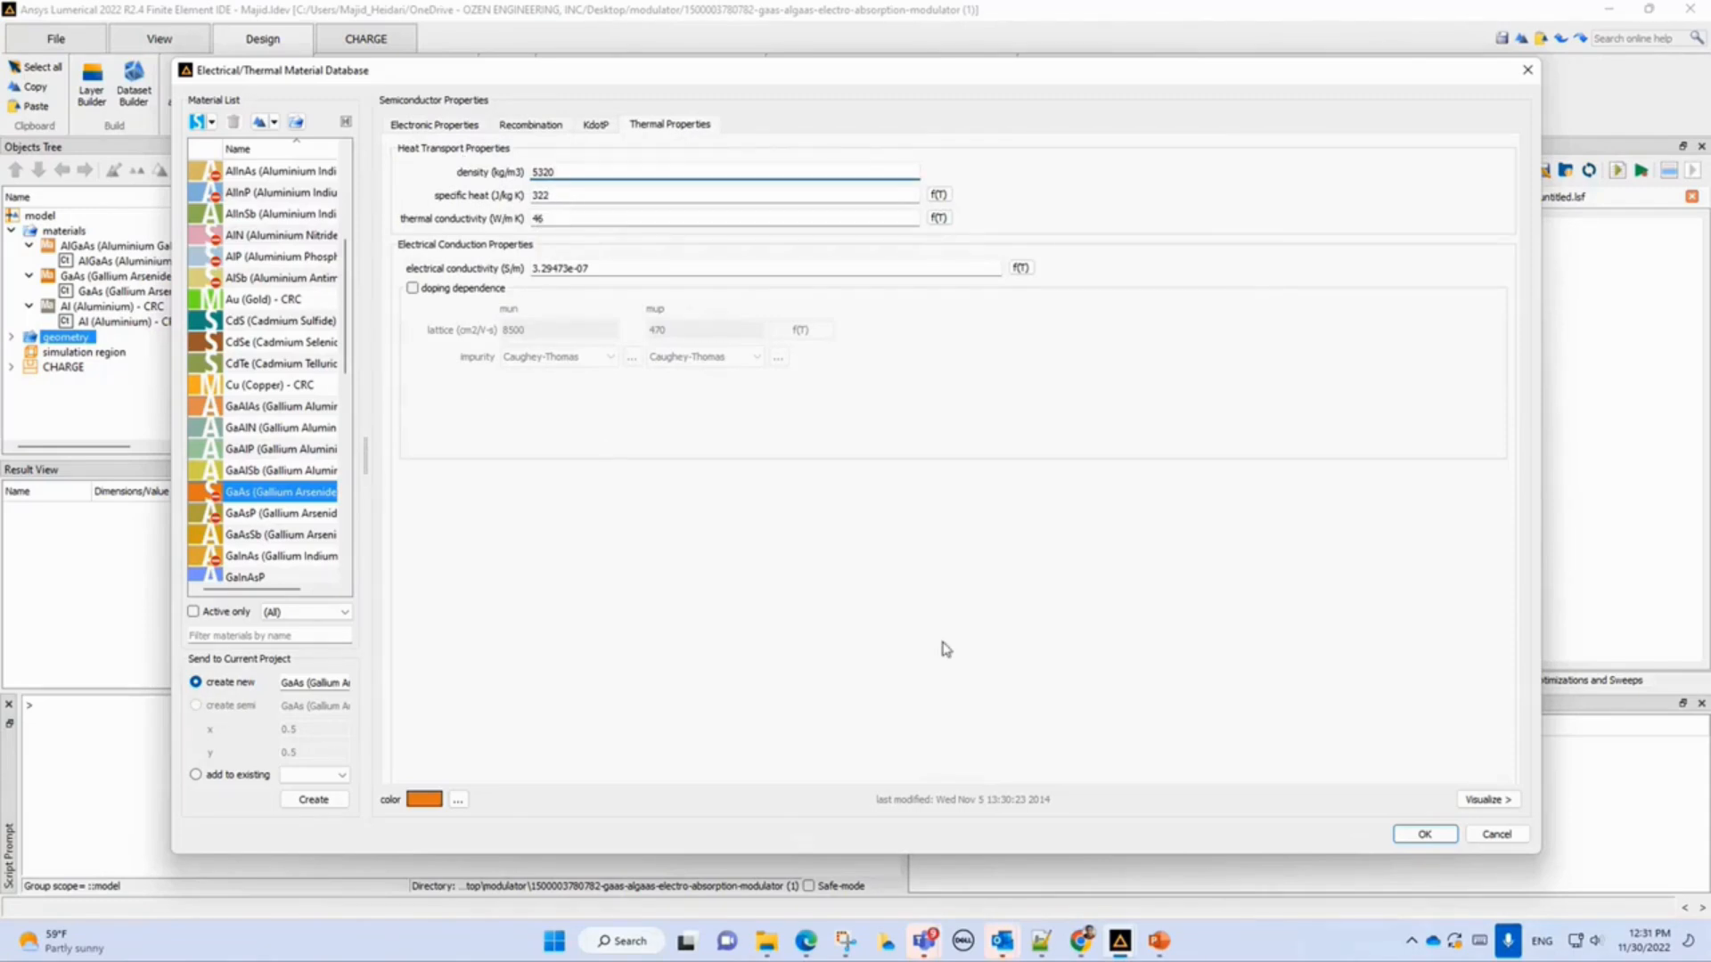
pyautogui.click(1495, 835)
pyautogui.click(1495, 834)
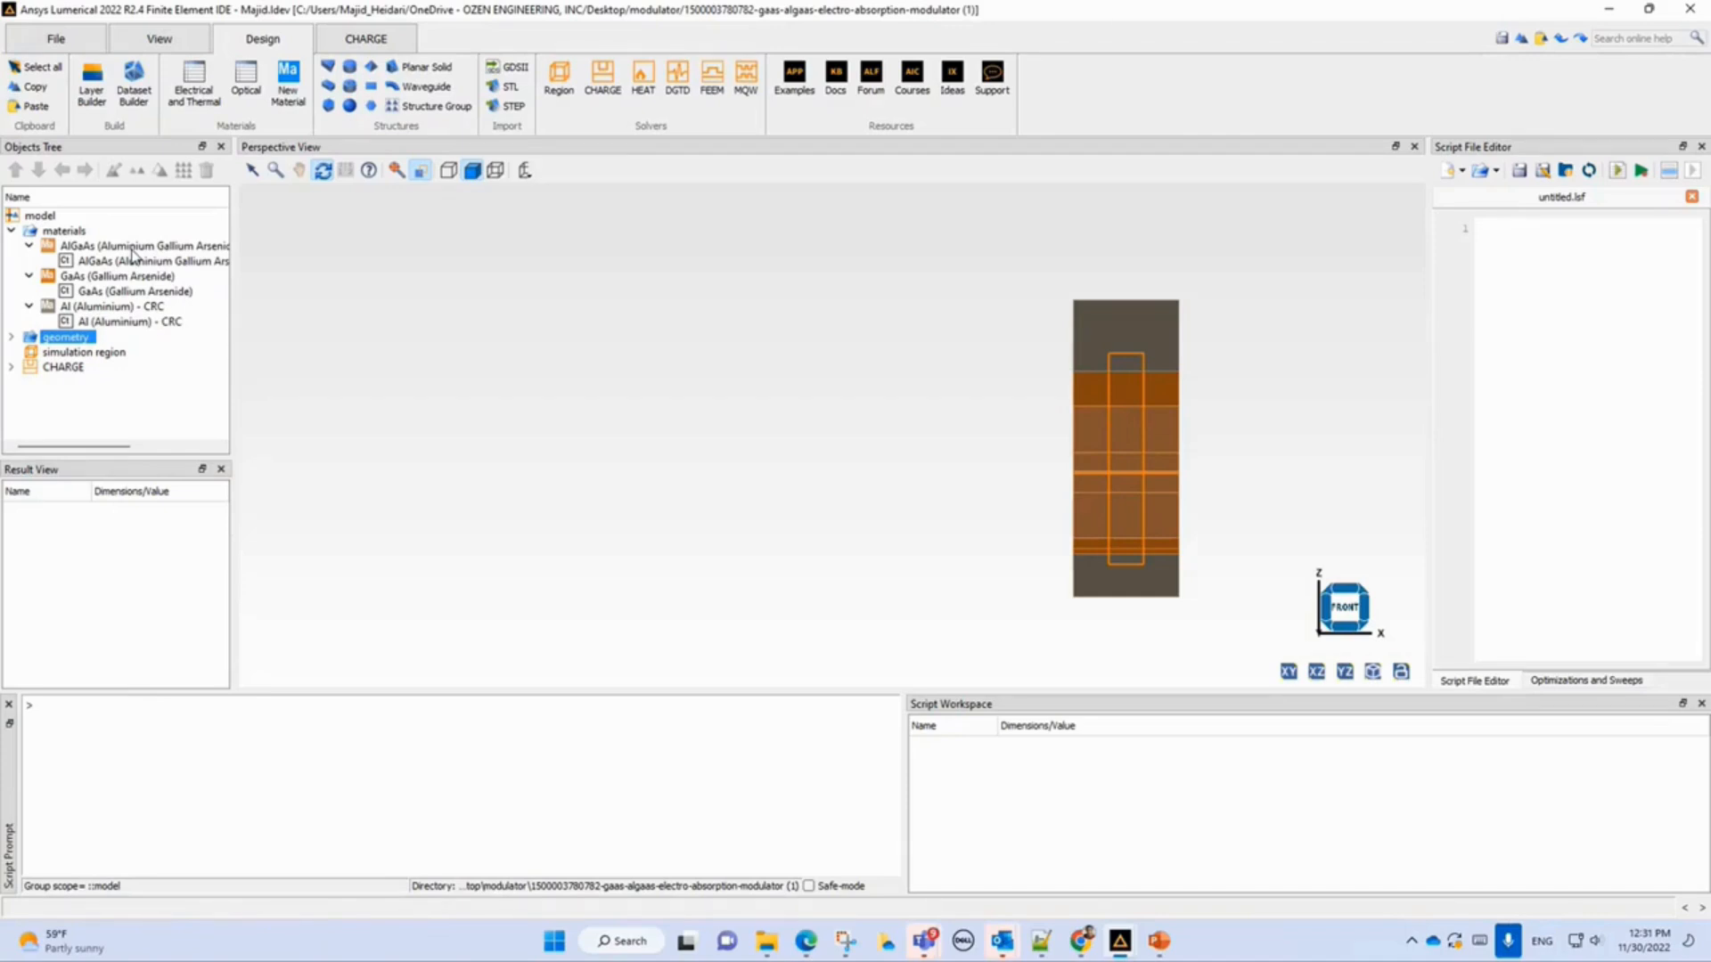
# Collapse the materials group, browse the top-level tree objects and expand the CHARGE solver to select the anode boundary condition.
pyautogui.click(10, 232)
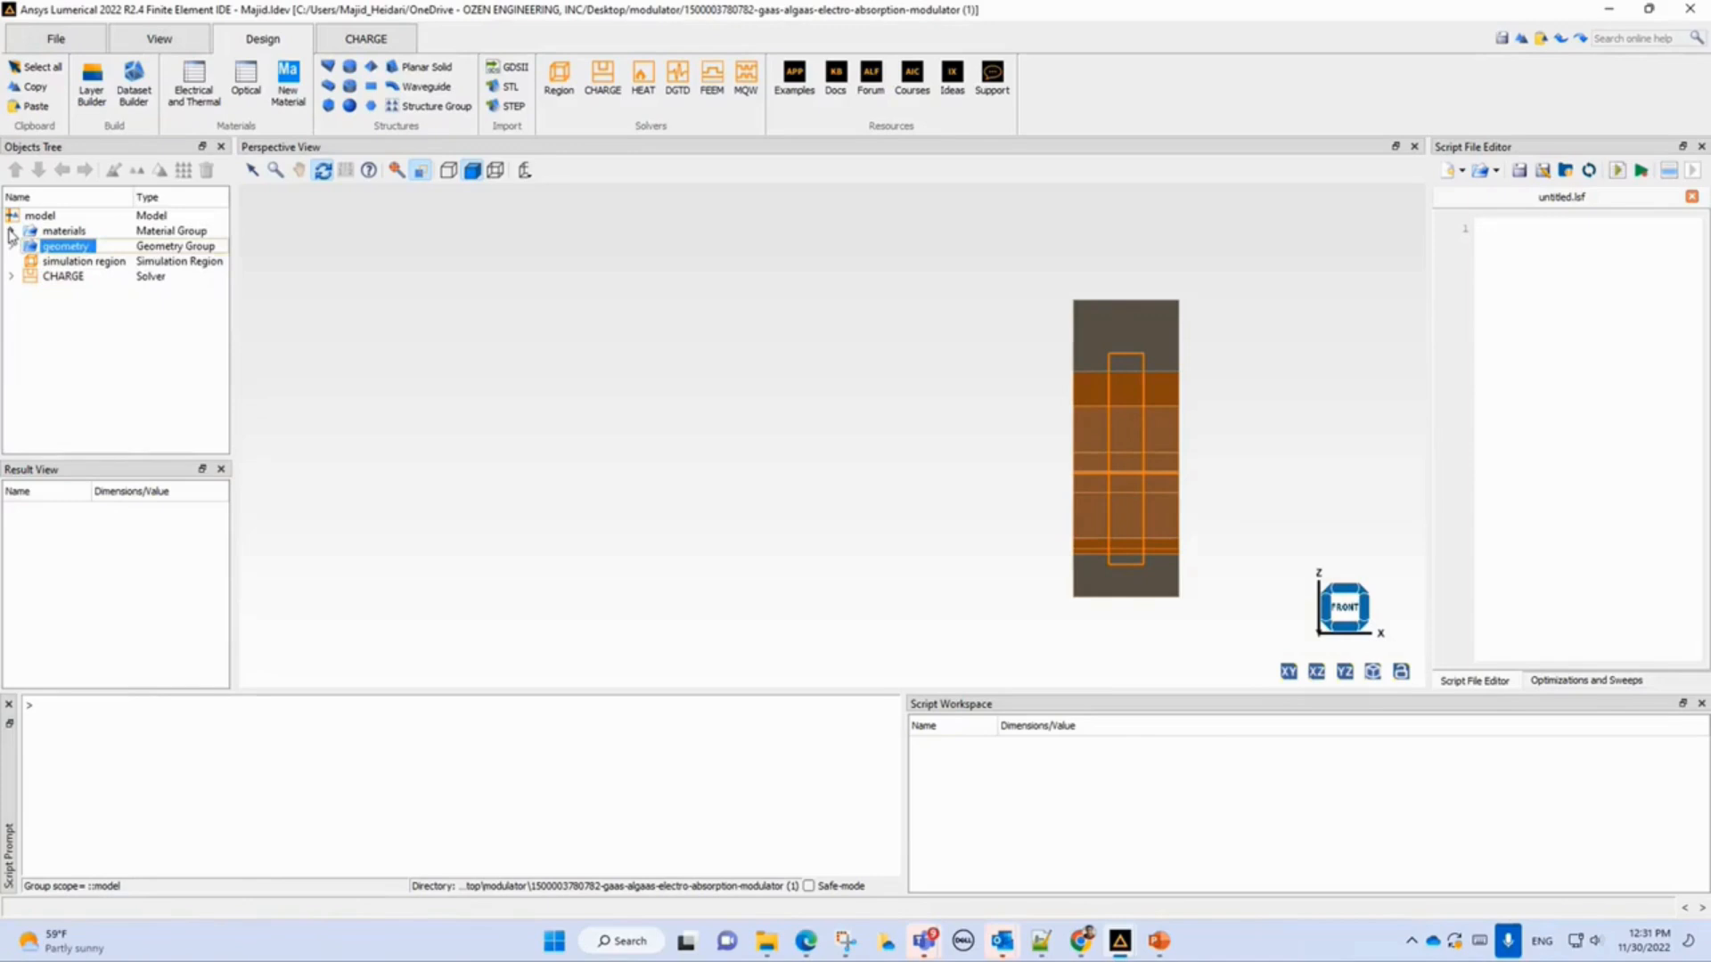
pyautogui.click(67, 232)
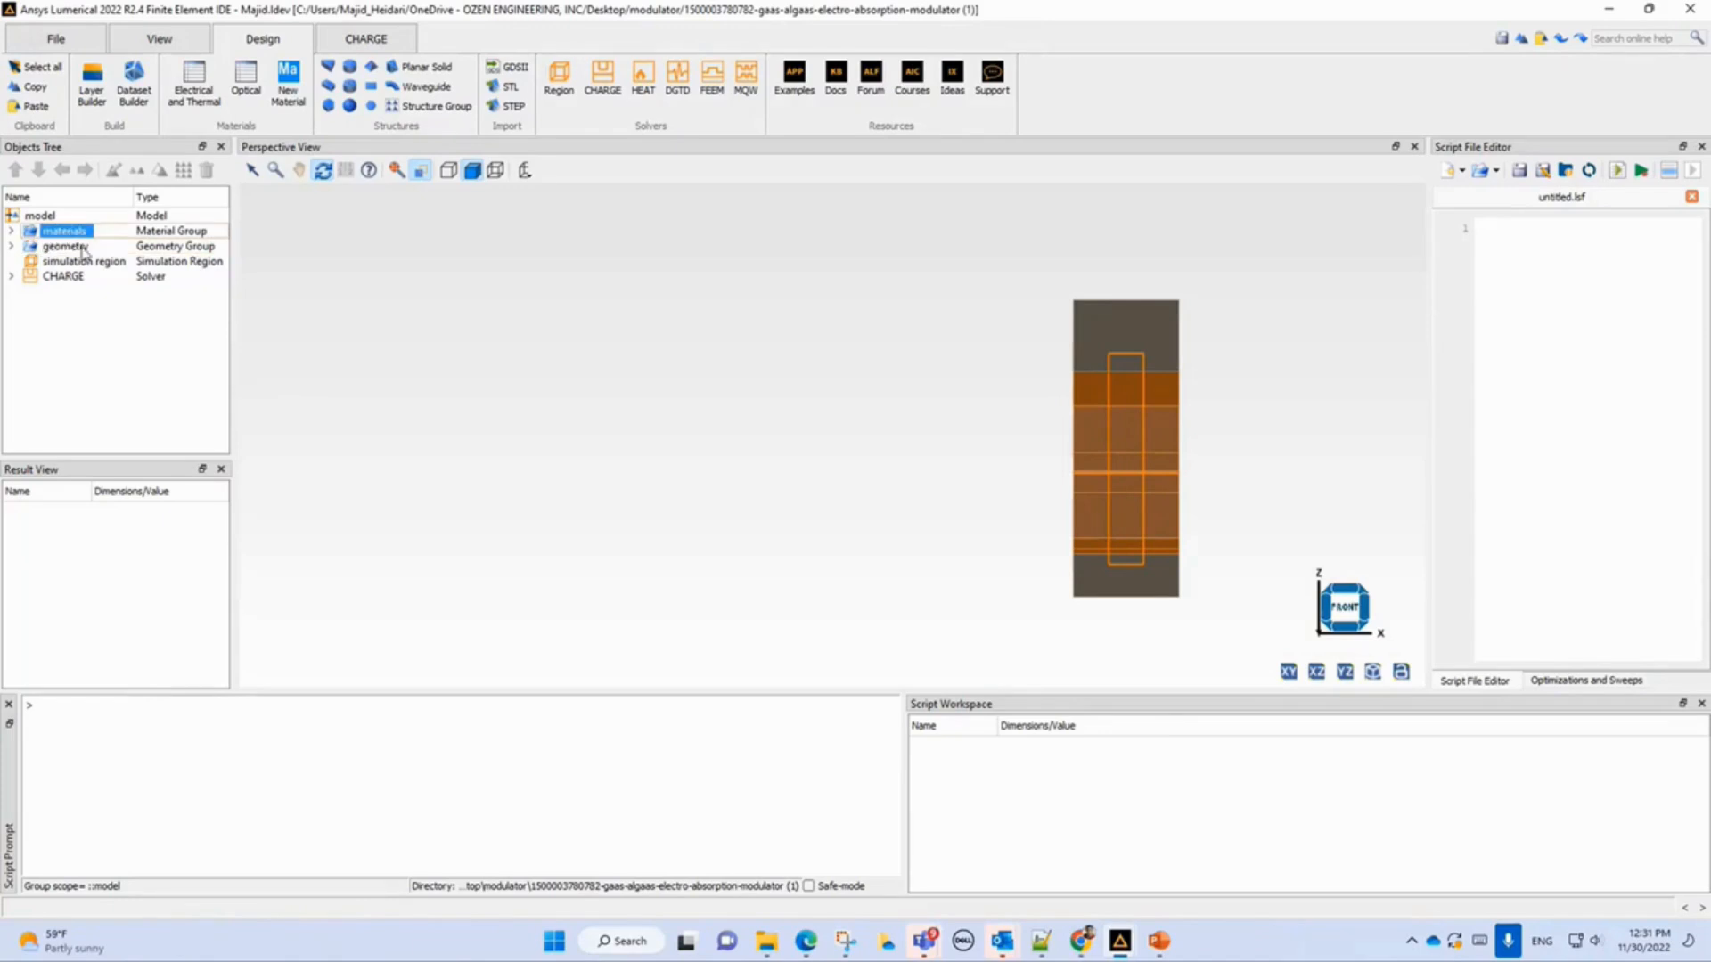
pyautogui.click(77, 247)
pyautogui.click(77, 262)
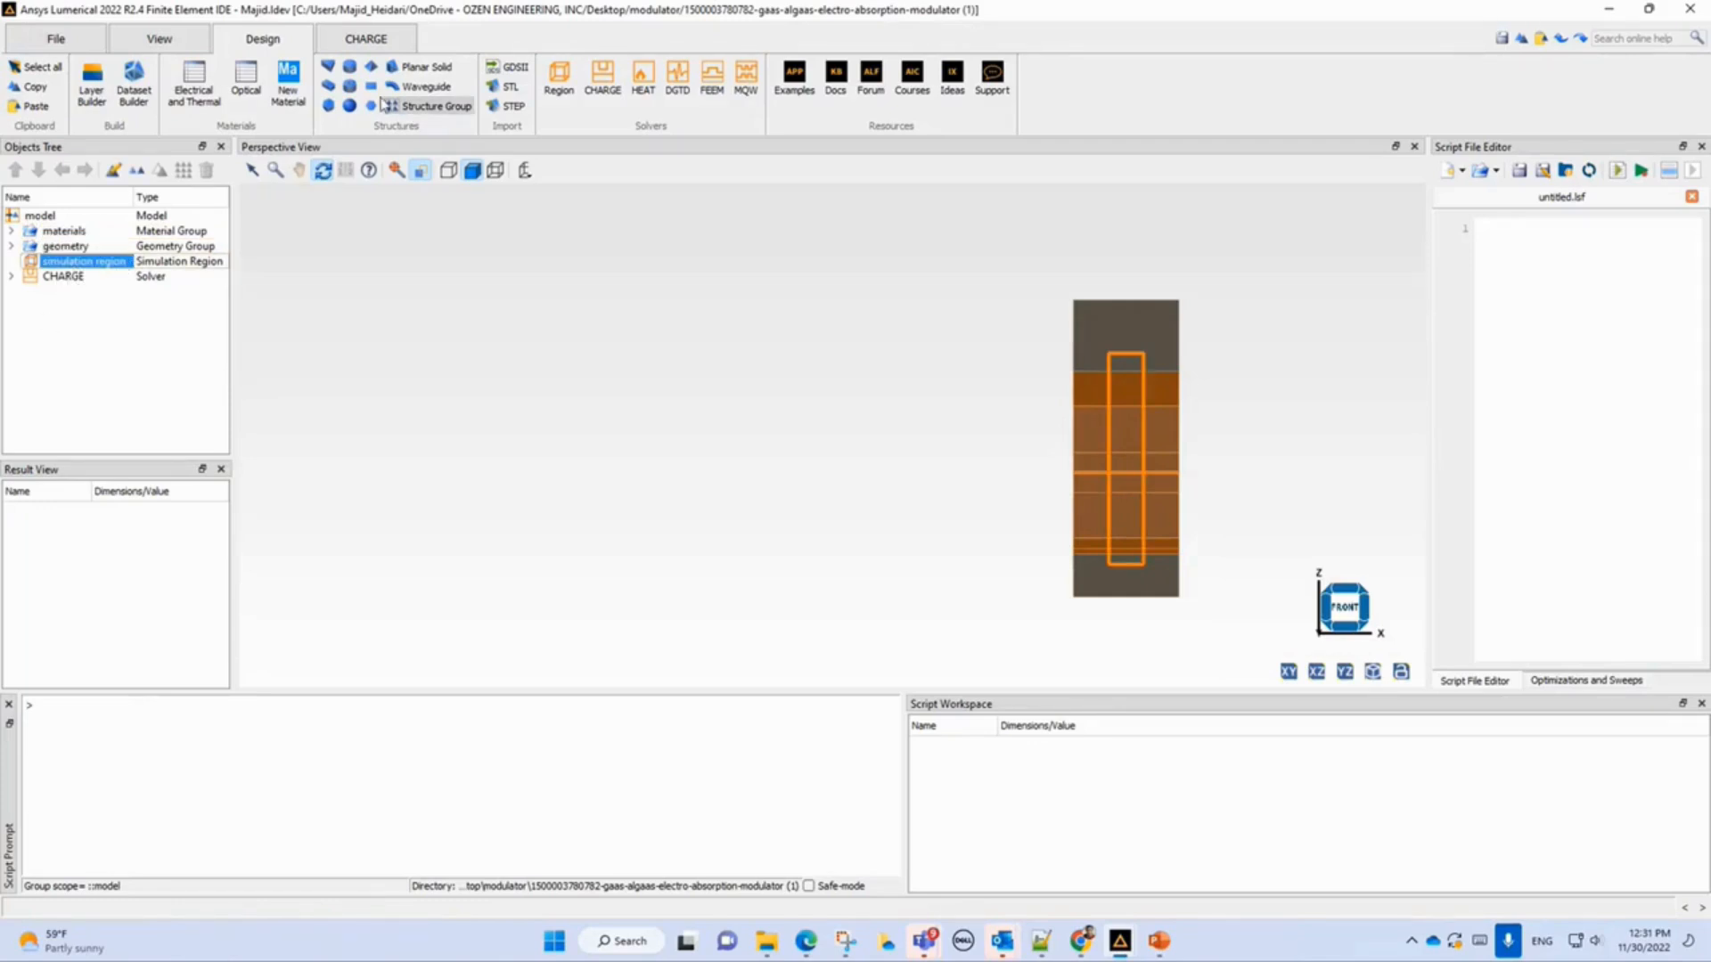
pyautogui.click(380, 42)
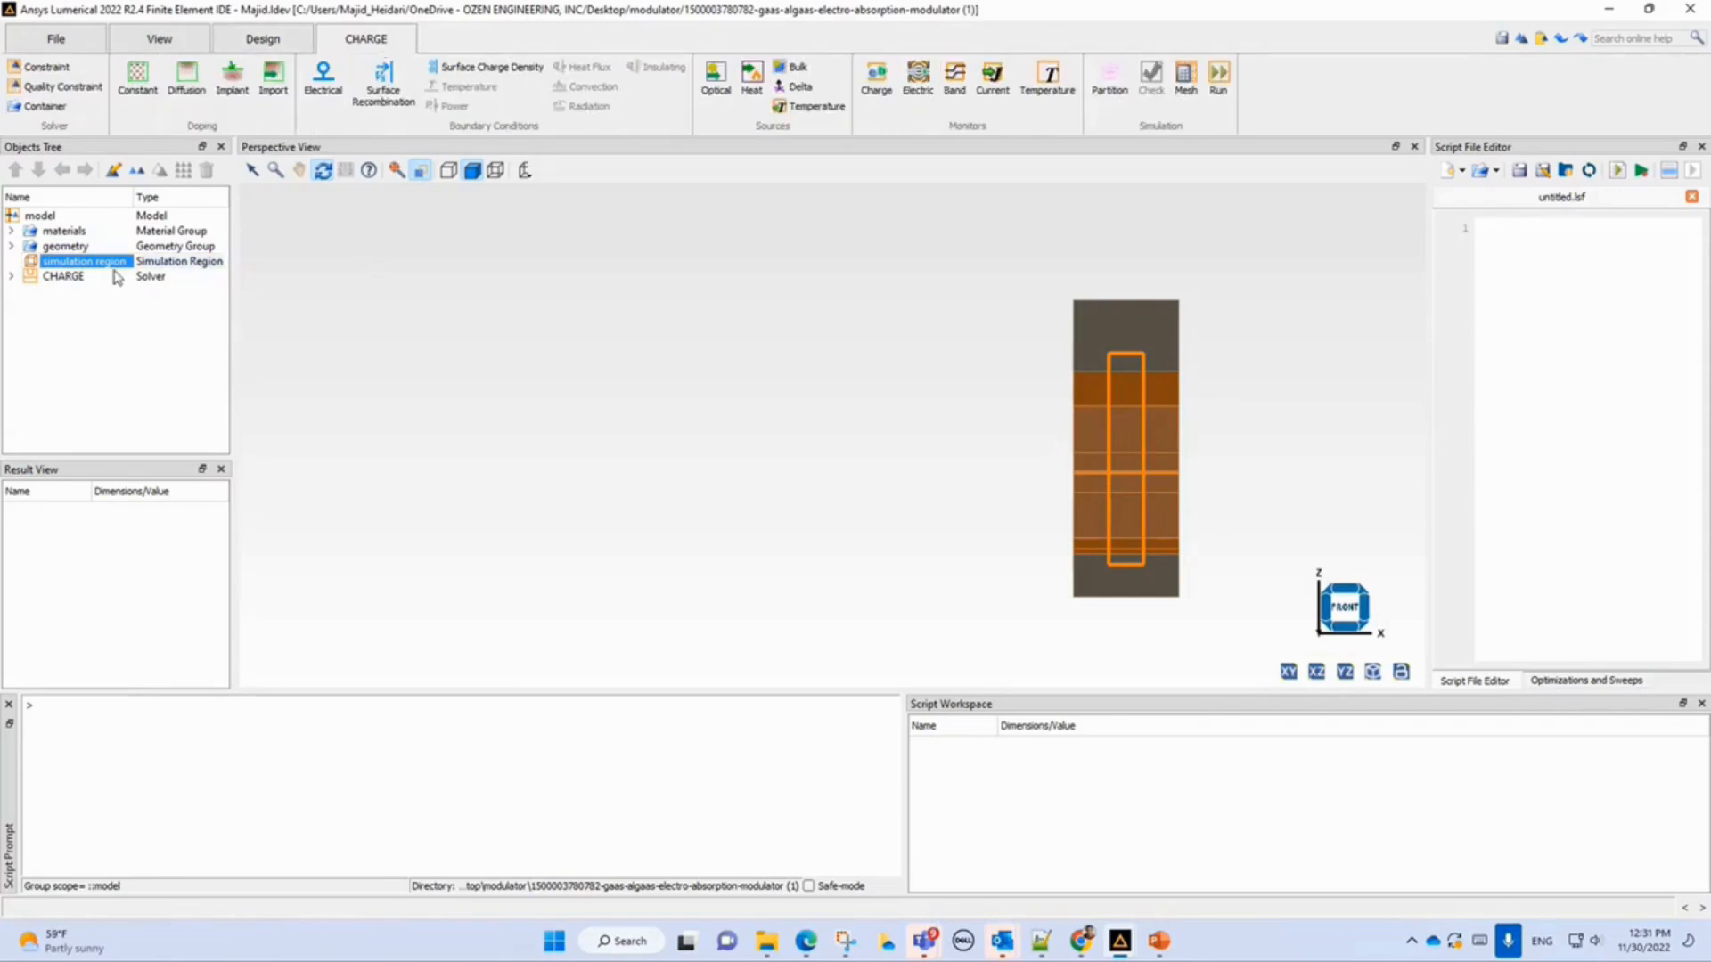
pyautogui.click(55, 278)
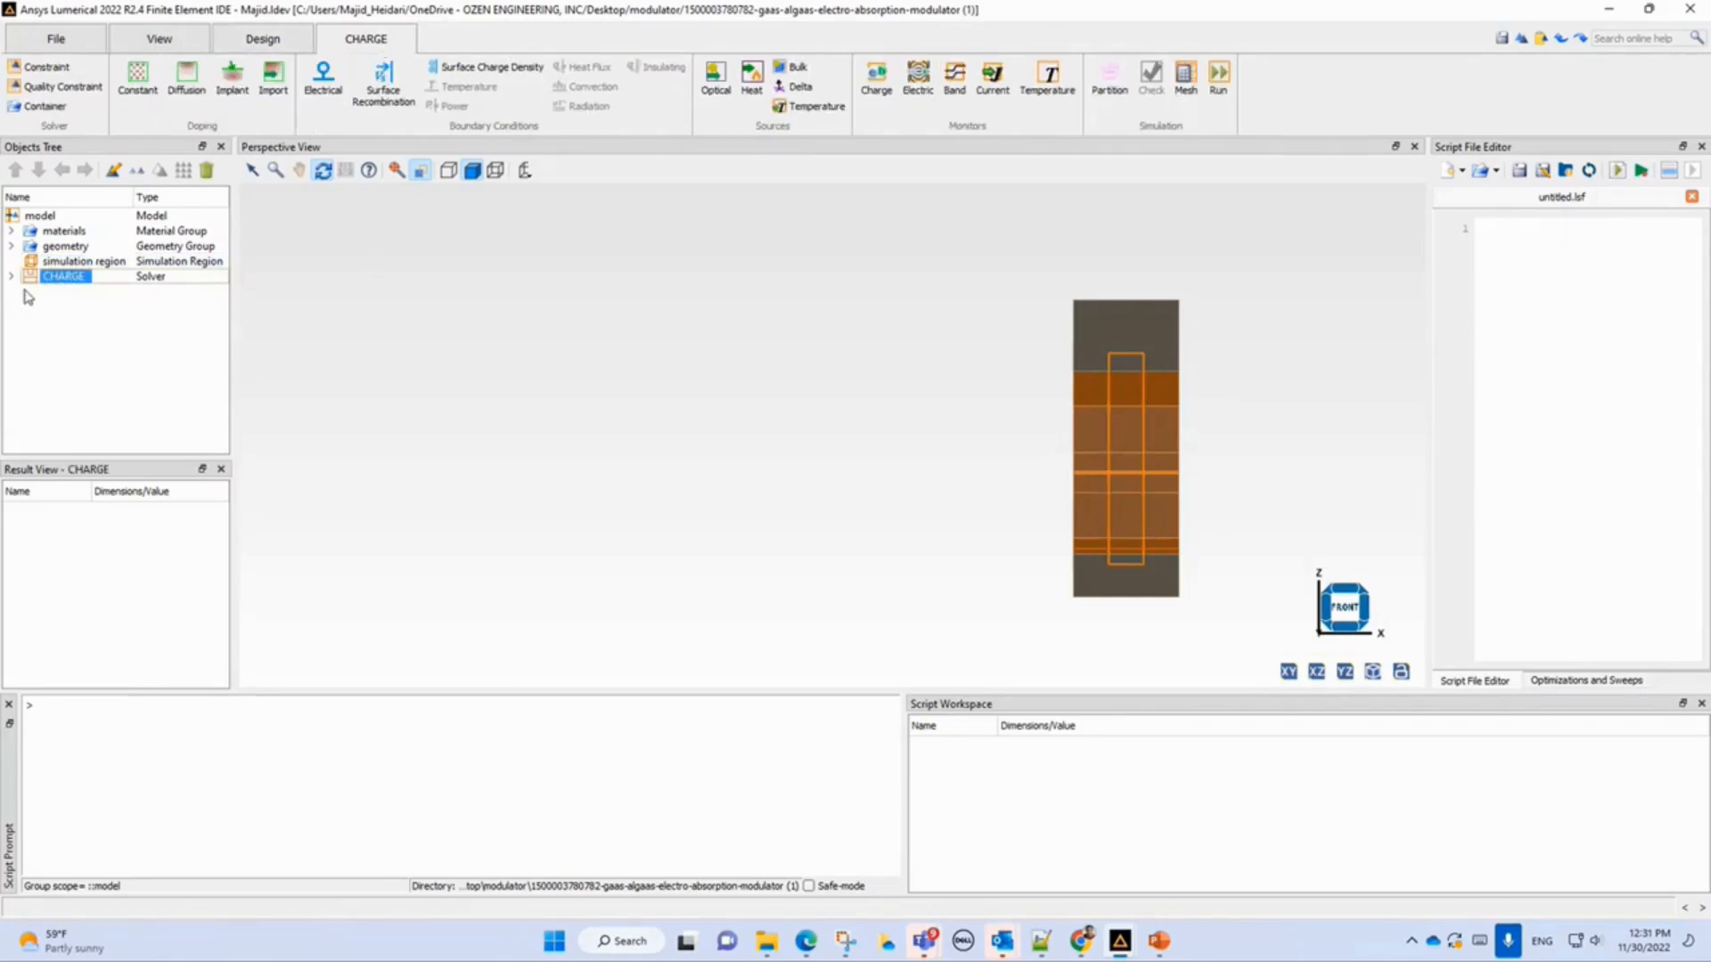
pyautogui.click(11, 276)
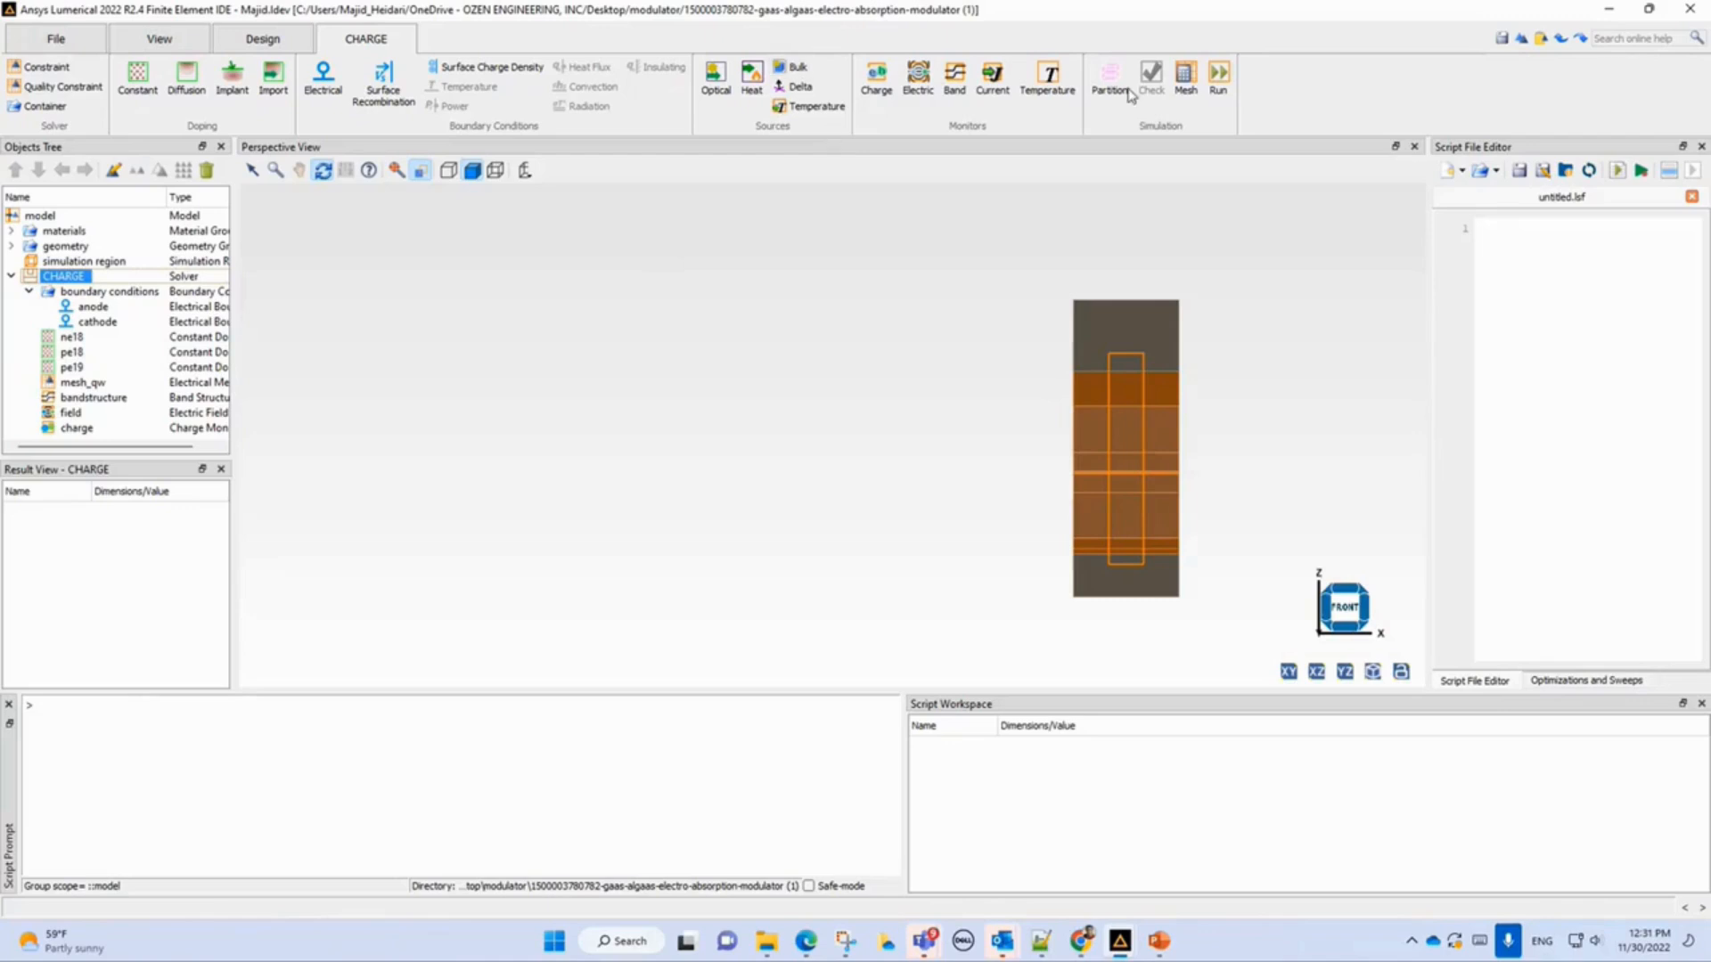
pyautogui.click(89, 306)
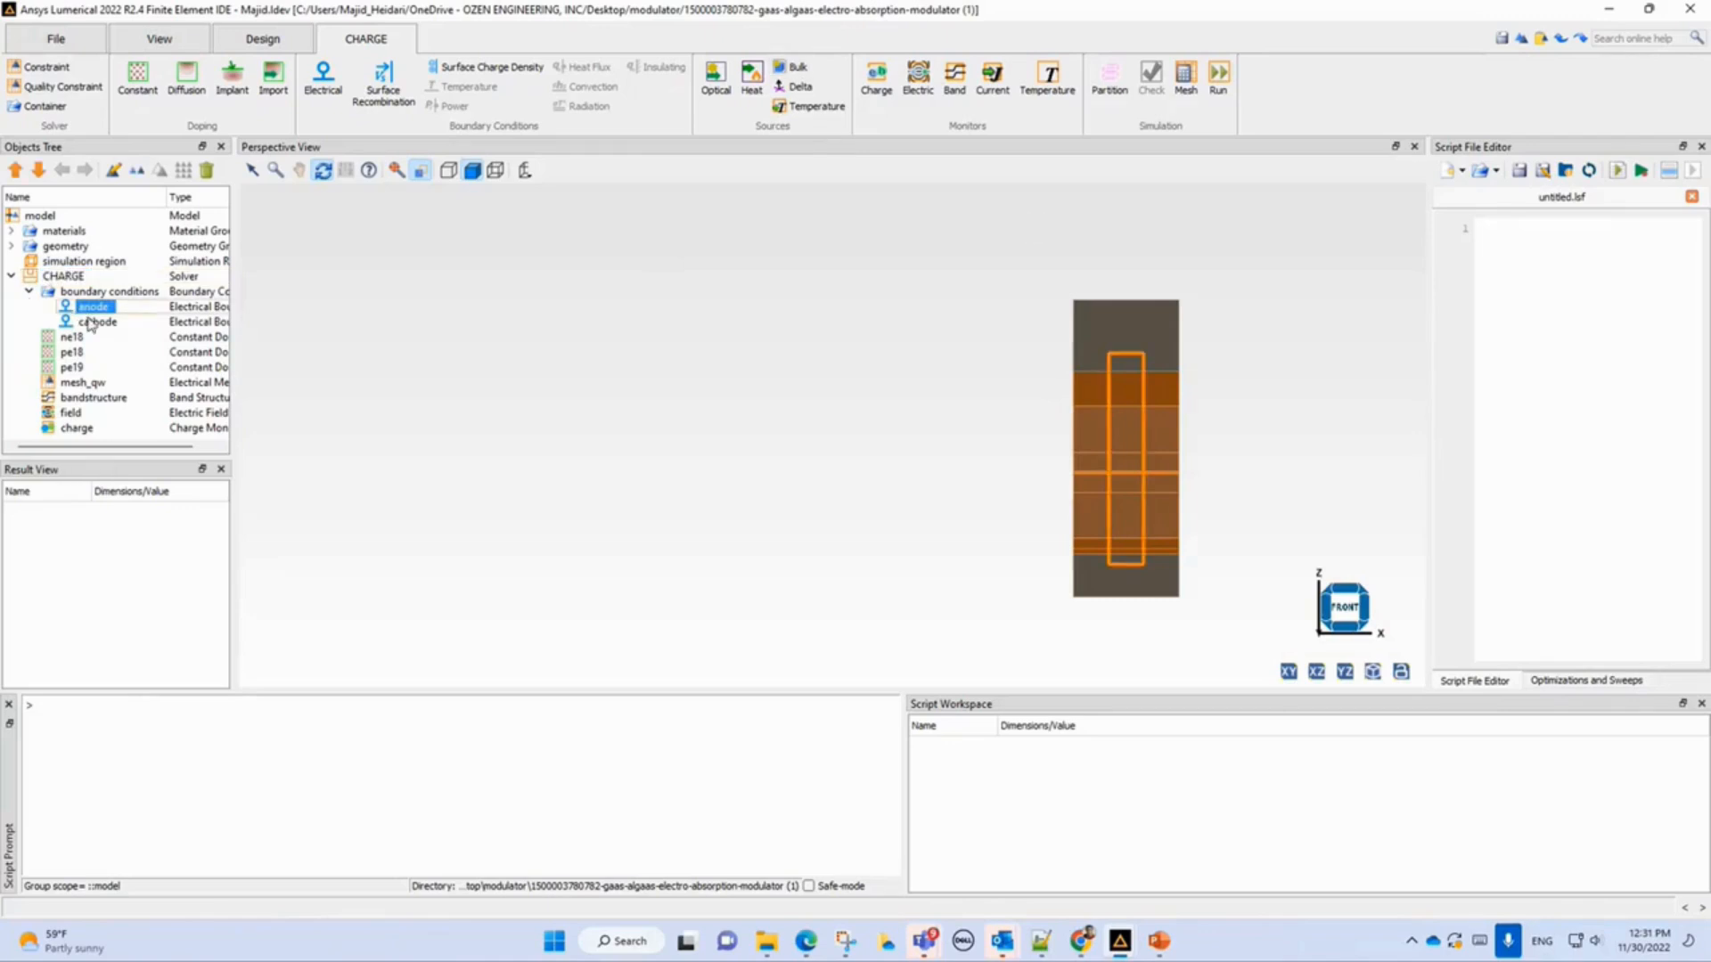
# Switch to analysis mode to view the simulation region domains, then return to layout mode with the geometry group expanded.
pyautogui.click(1109, 75)
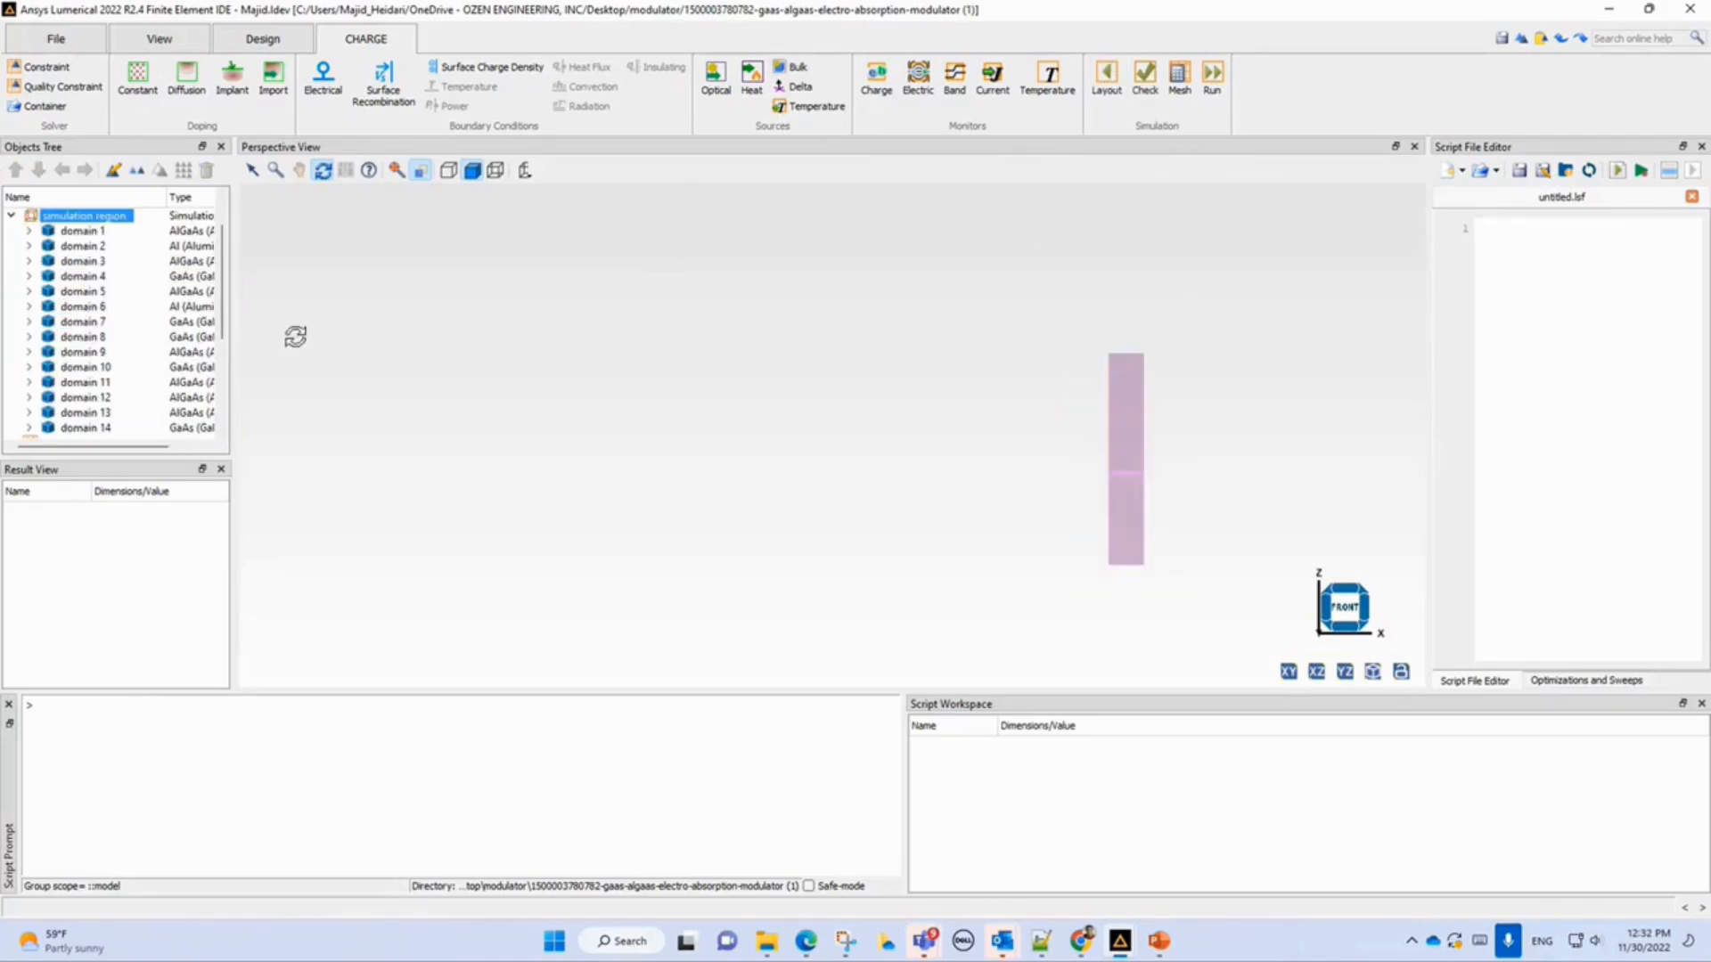
pyautogui.click(11, 215)
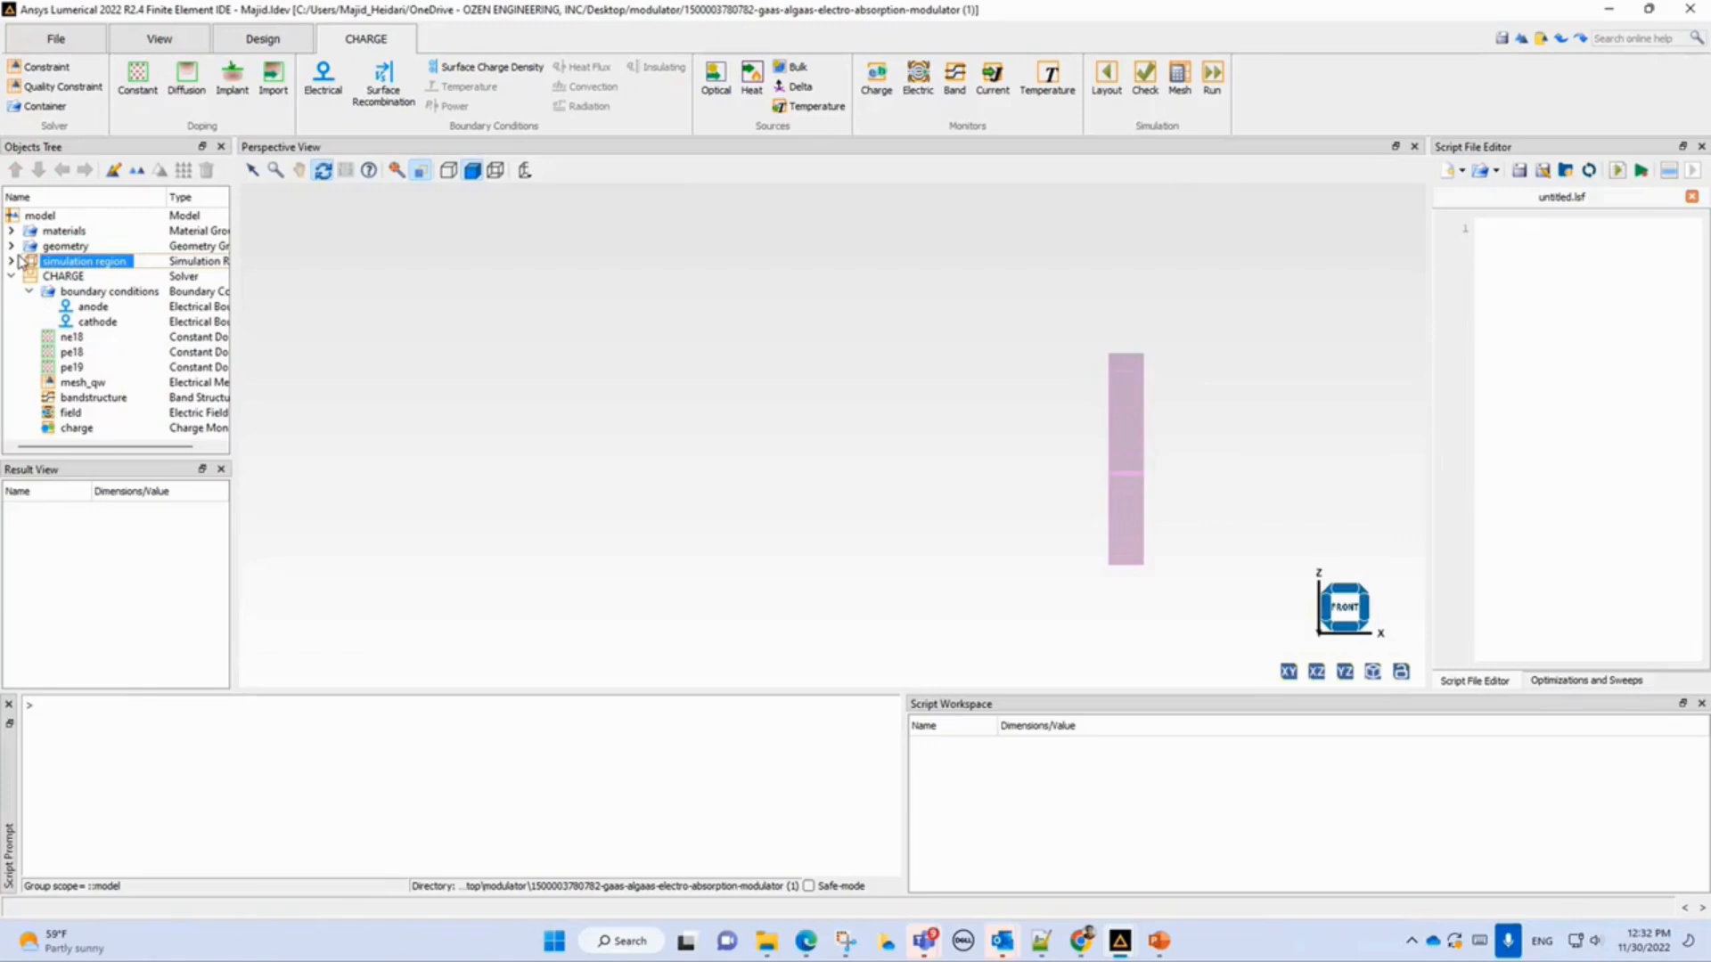
pyautogui.click(11, 248)
pyautogui.click(72, 262)
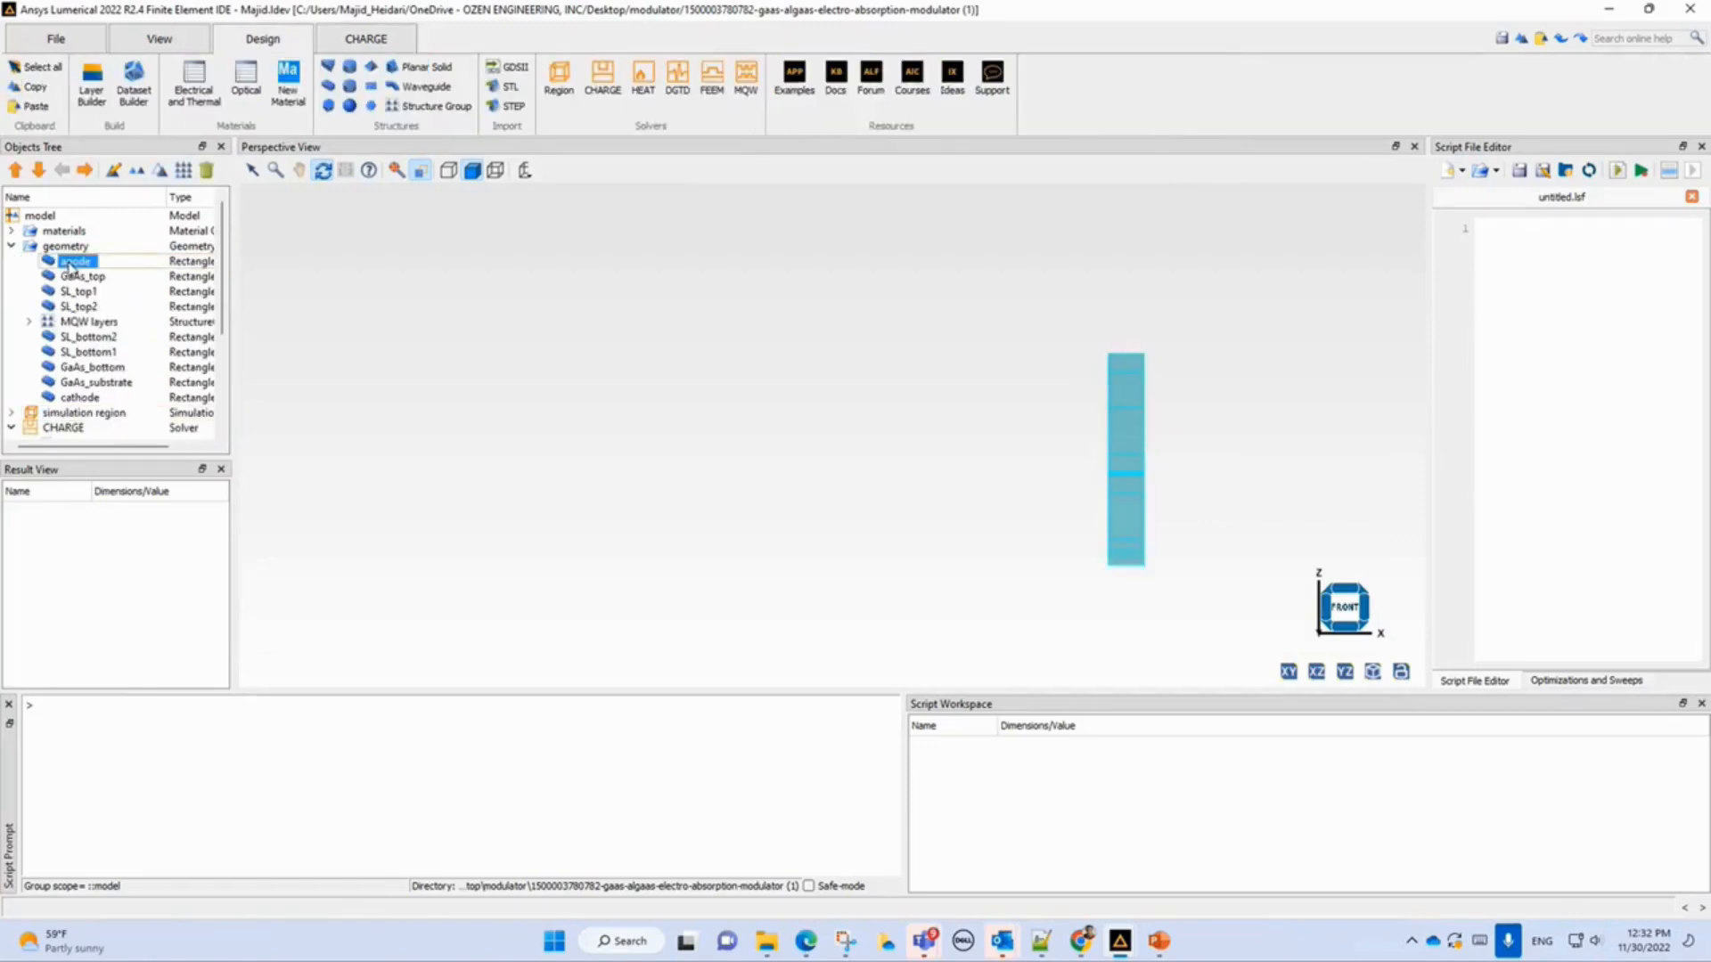
pyautogui.click(73, 277)
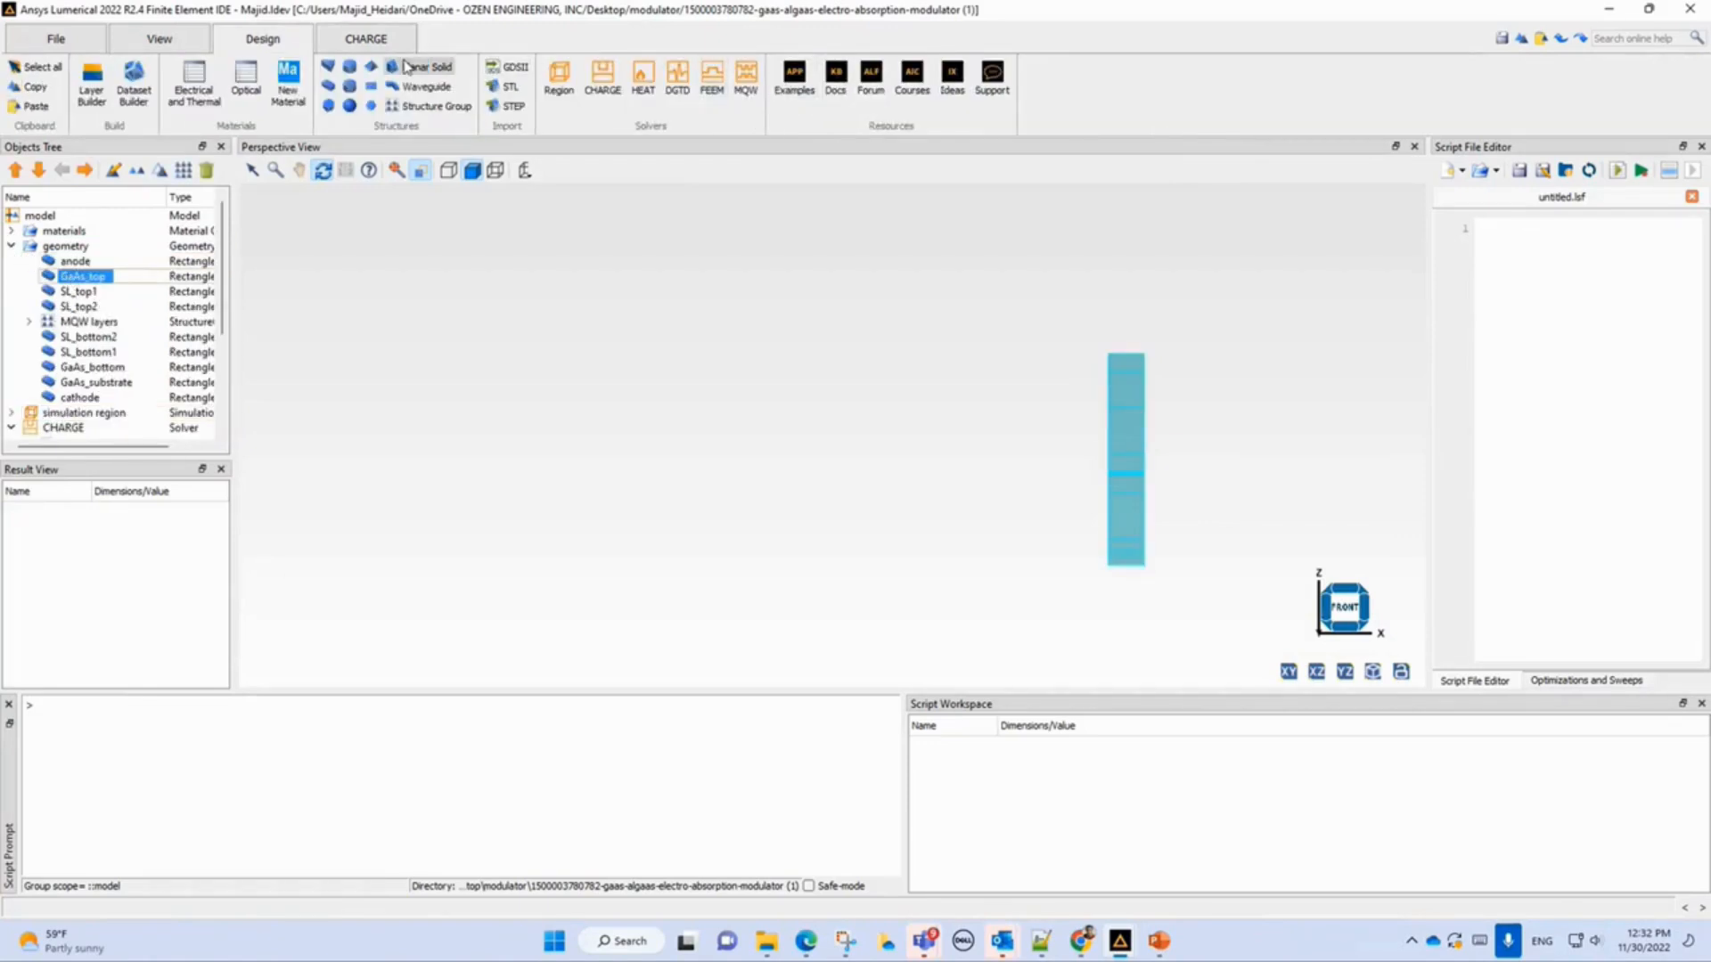
pyautogui.click(376, 40)
pyautogui.click(1106, 78)
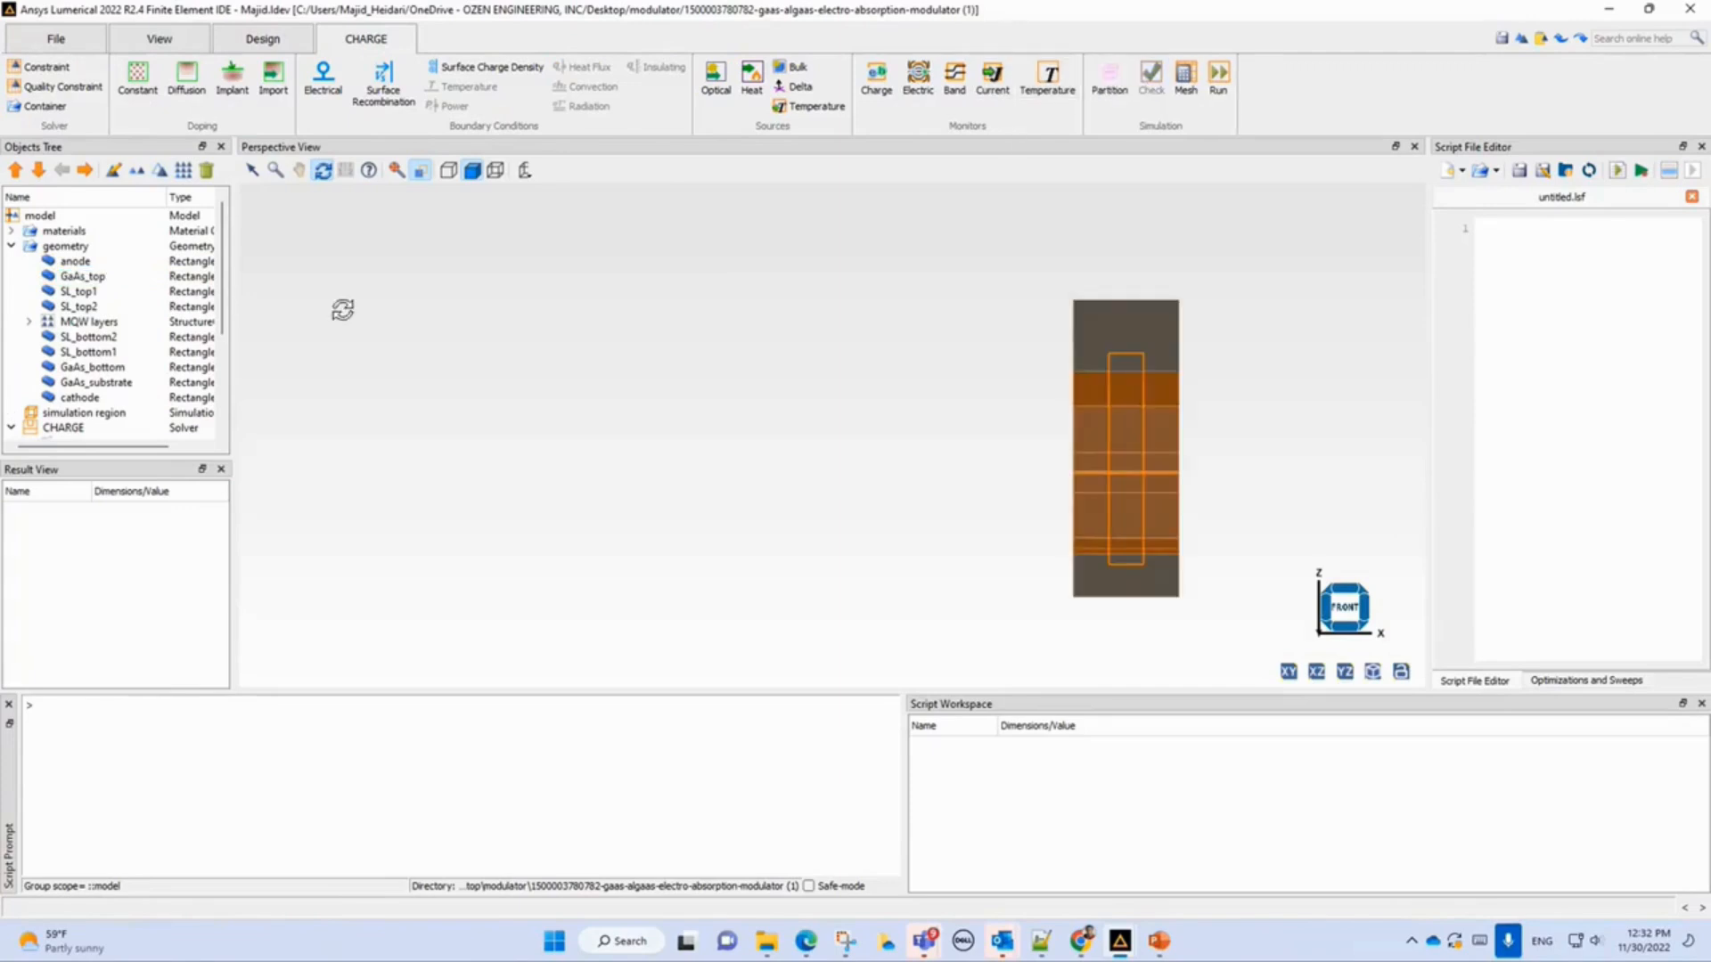
# Select each geometry layer from anode through GaAs_top, superlattices and MQW layers down to cathode to locate it in the view.
pyautogui.click(92, 264)
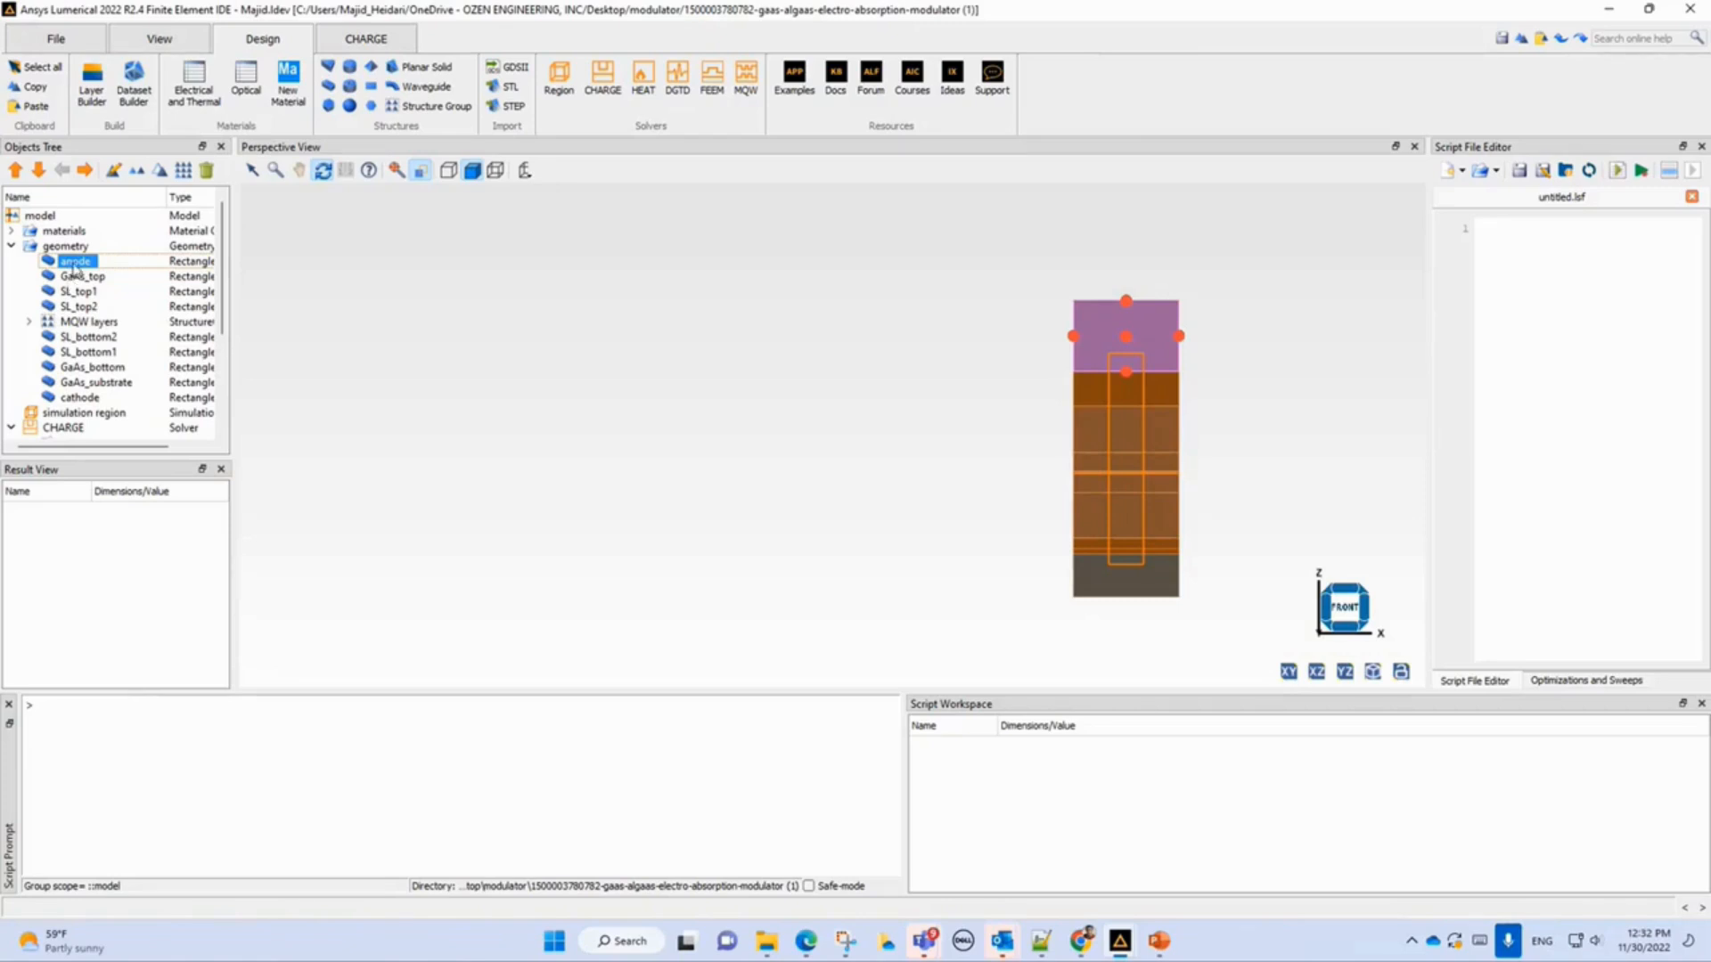
pyautogui.click(80, 278)
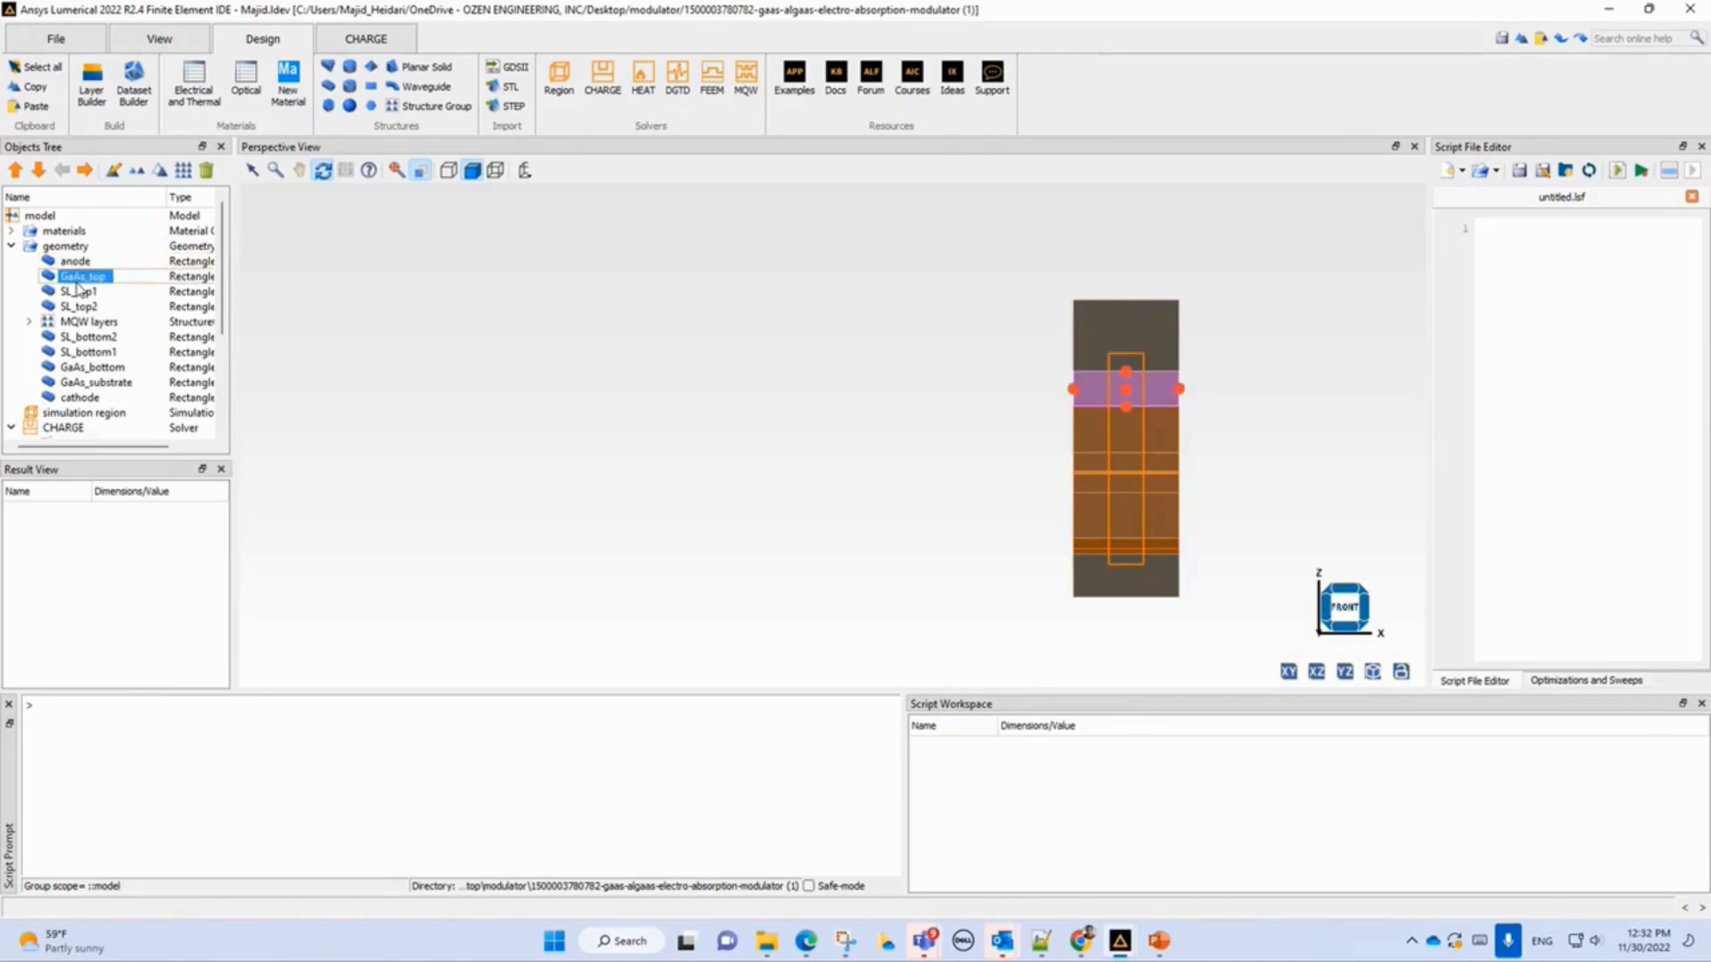
pyautogui.click(73, 293)
pyautogui.click(73, 307)
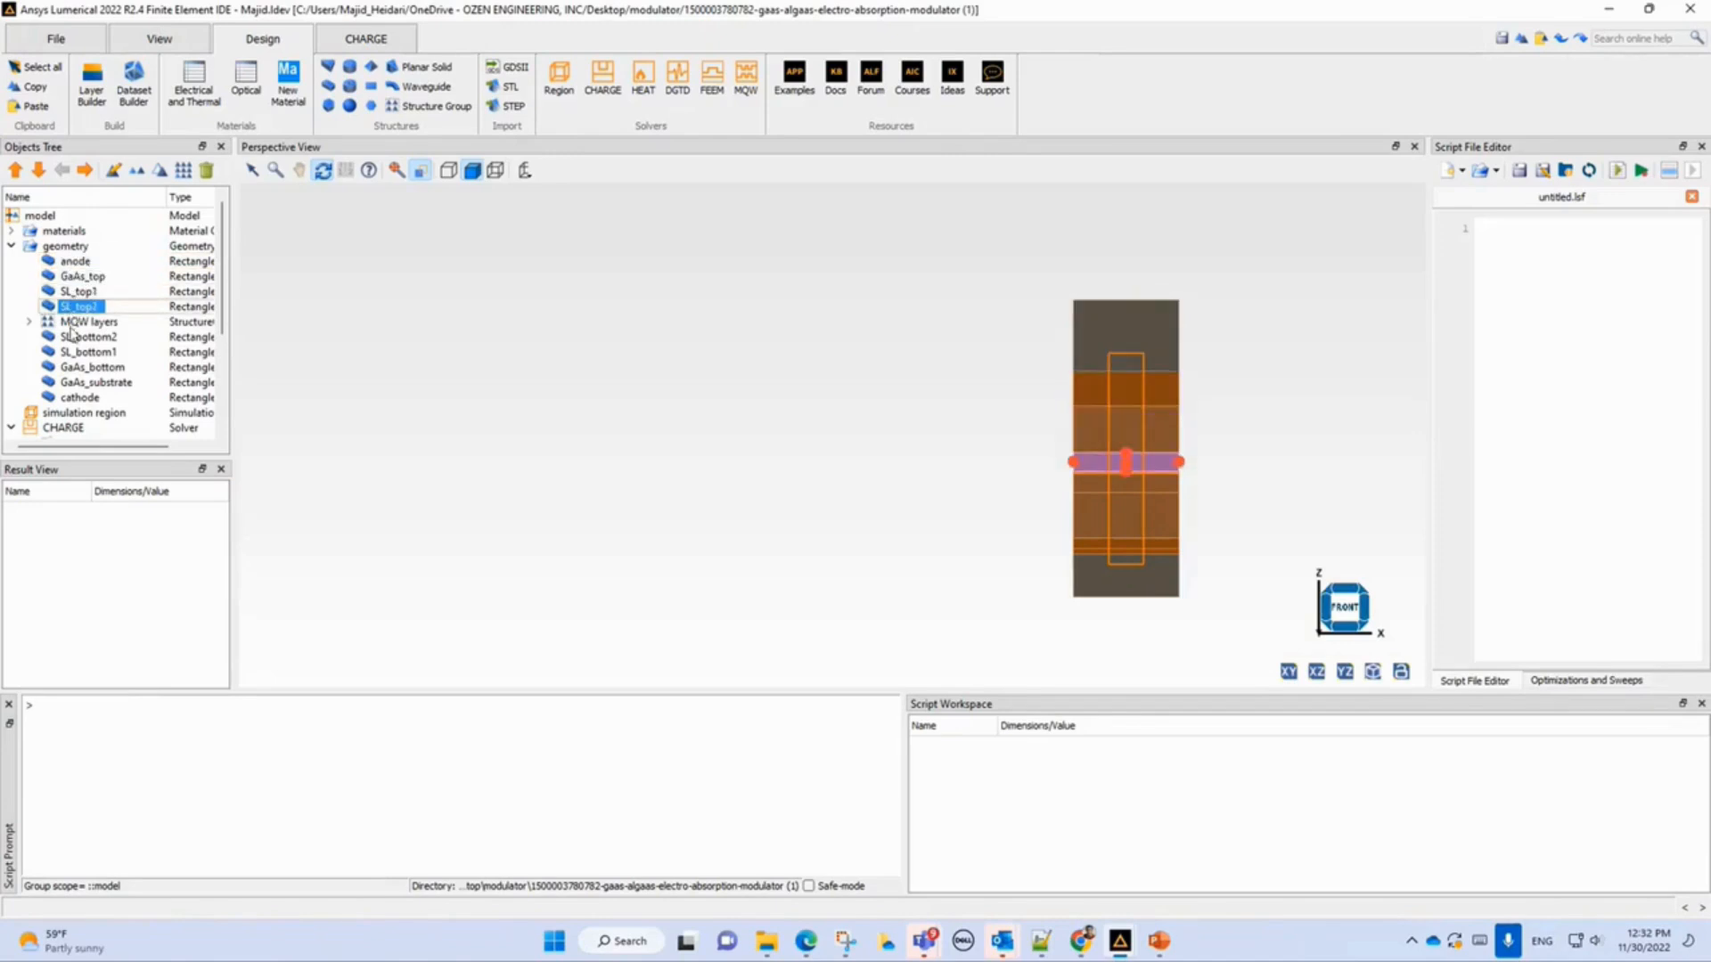
pyautogui.click(71, 323)
pyautogui.click(73, 338)
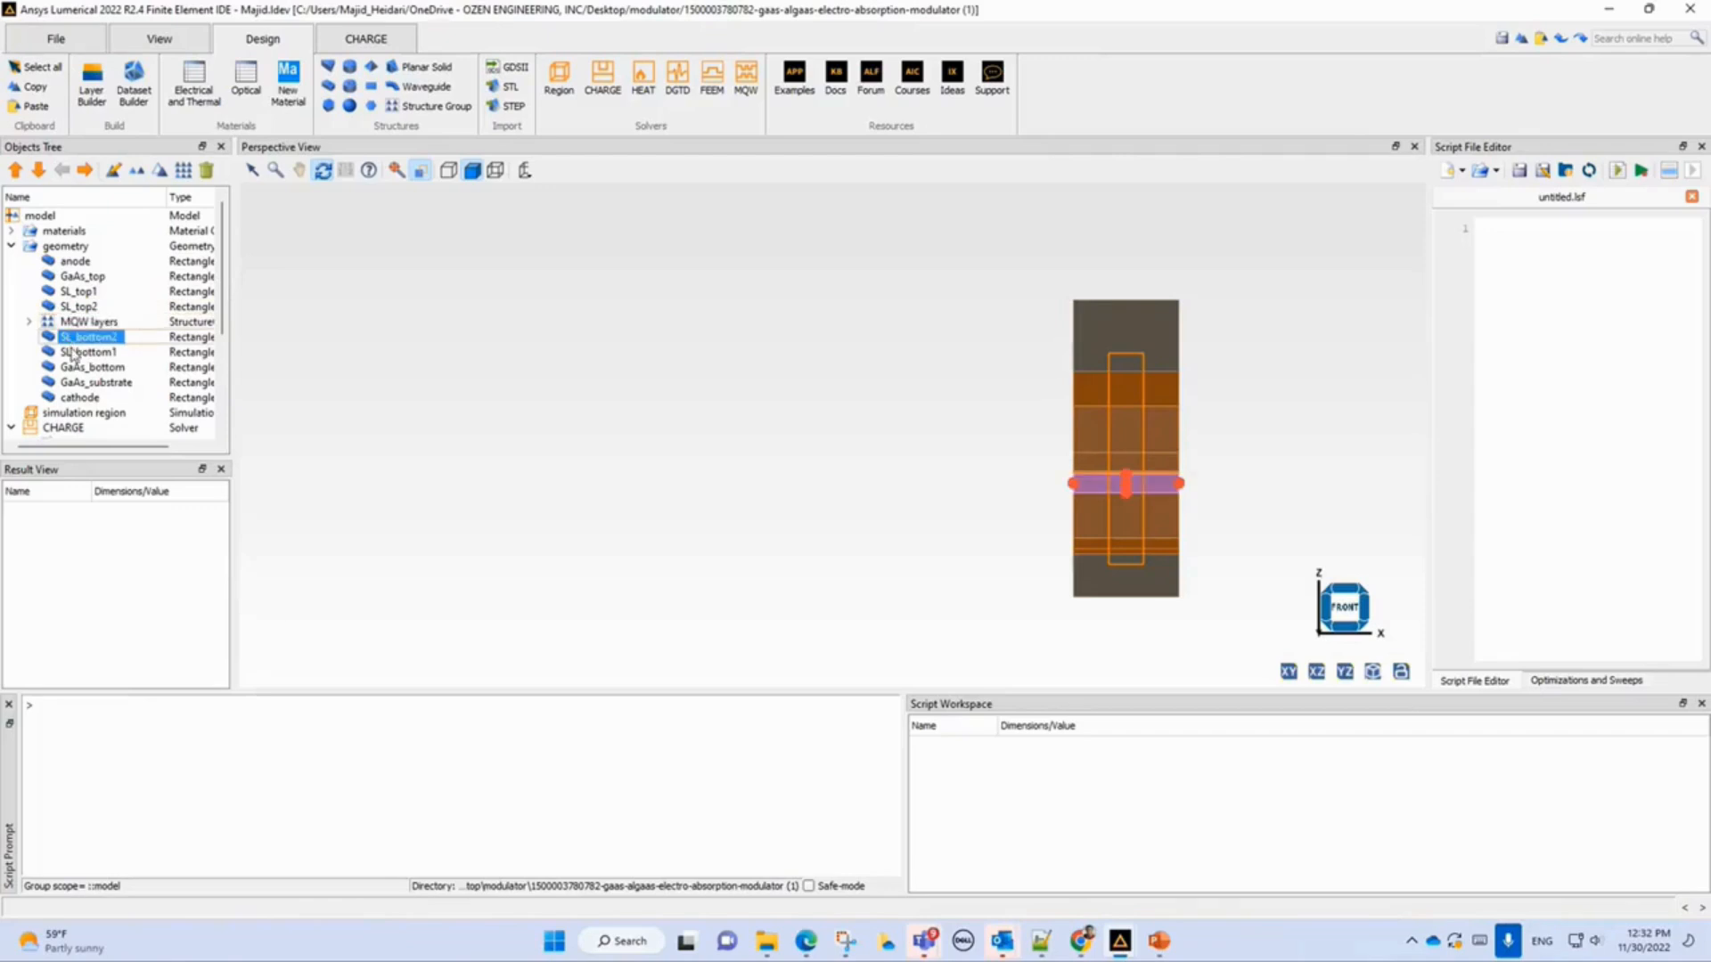
pyautogui.click(77, 399)
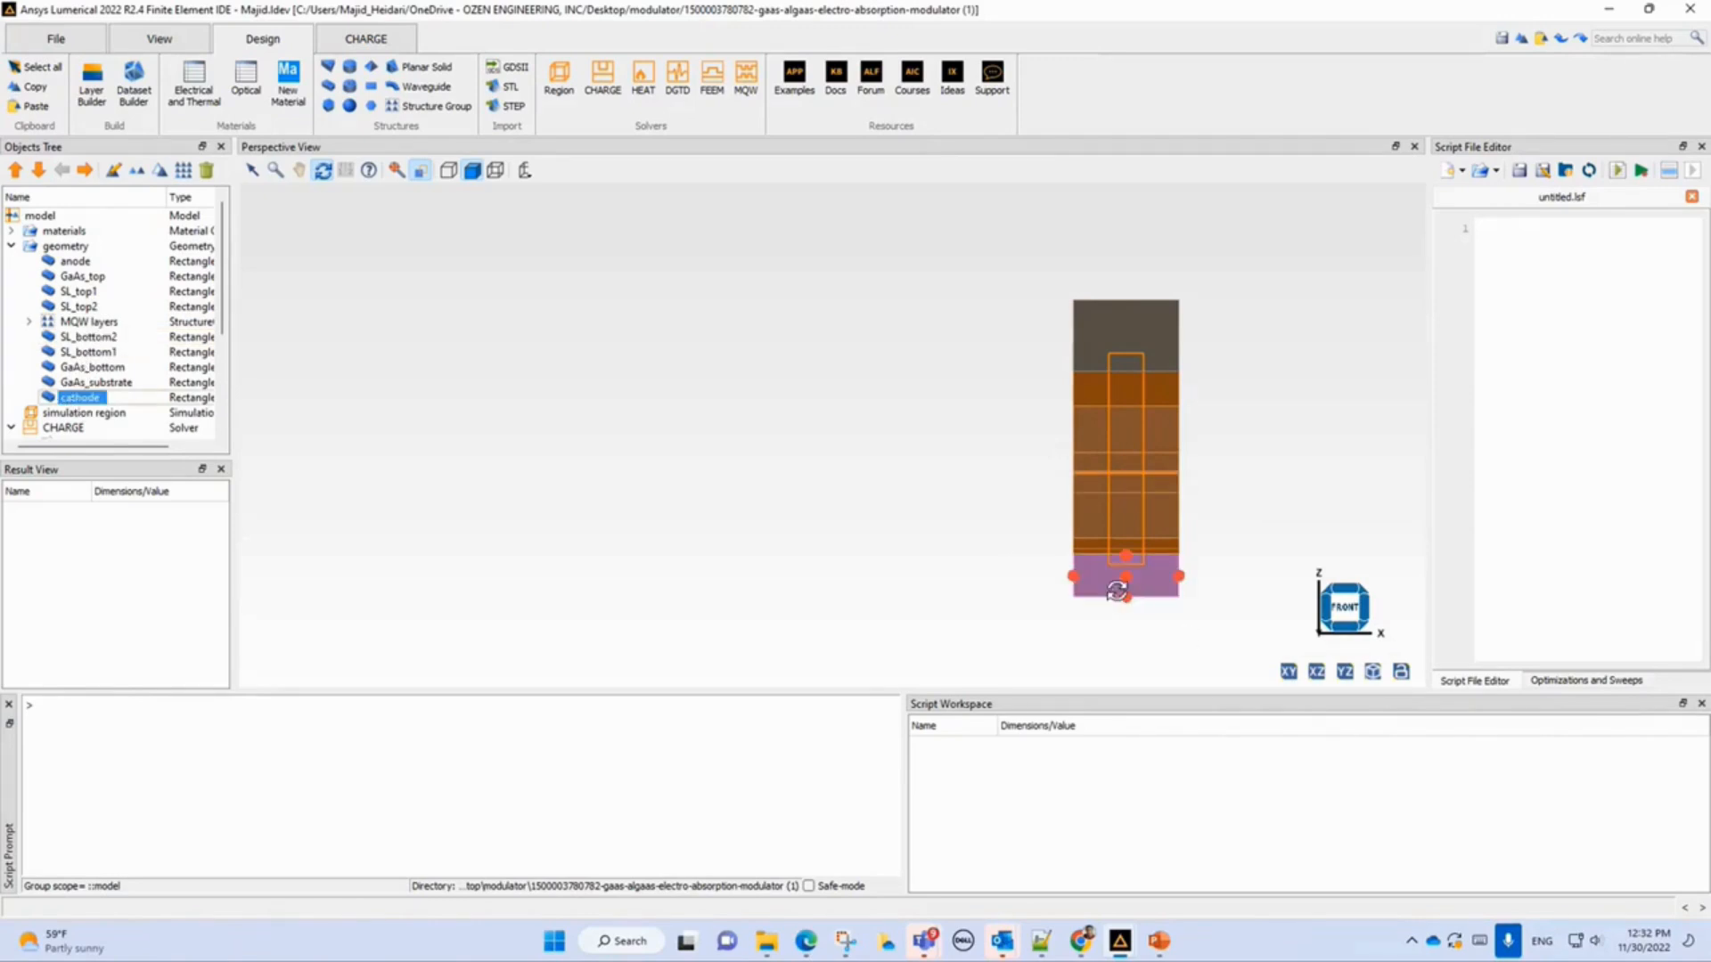
pyautogui.click(76, 262)
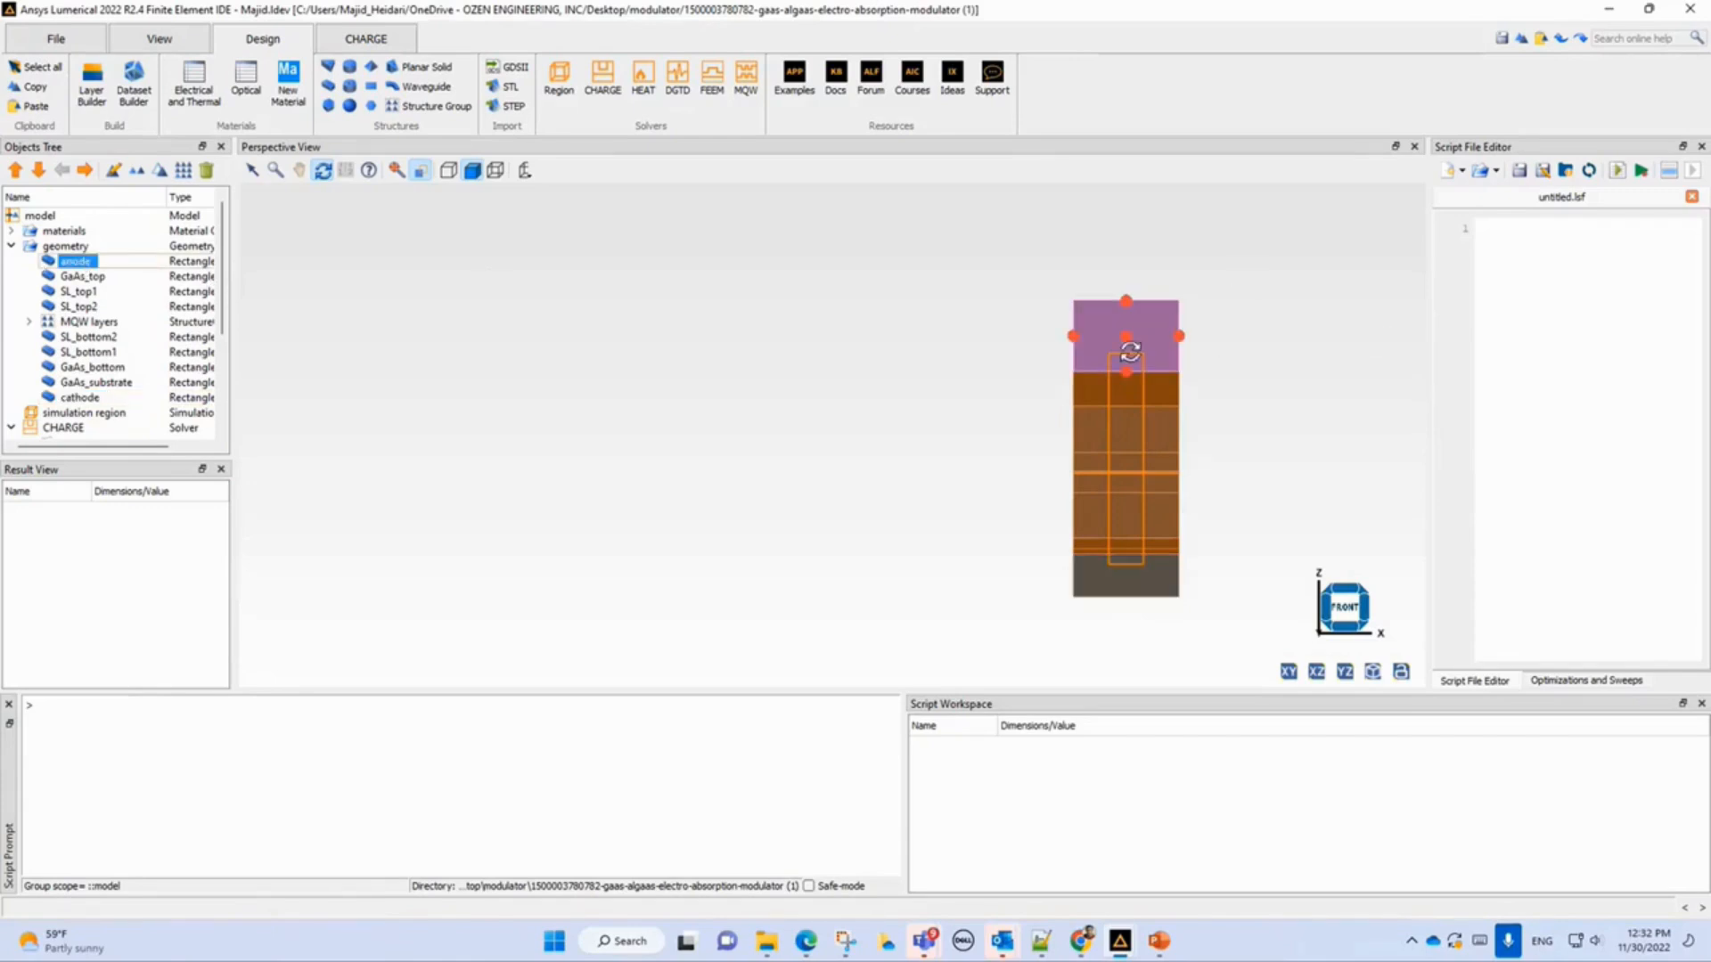
pyautogui.click(11, 246)
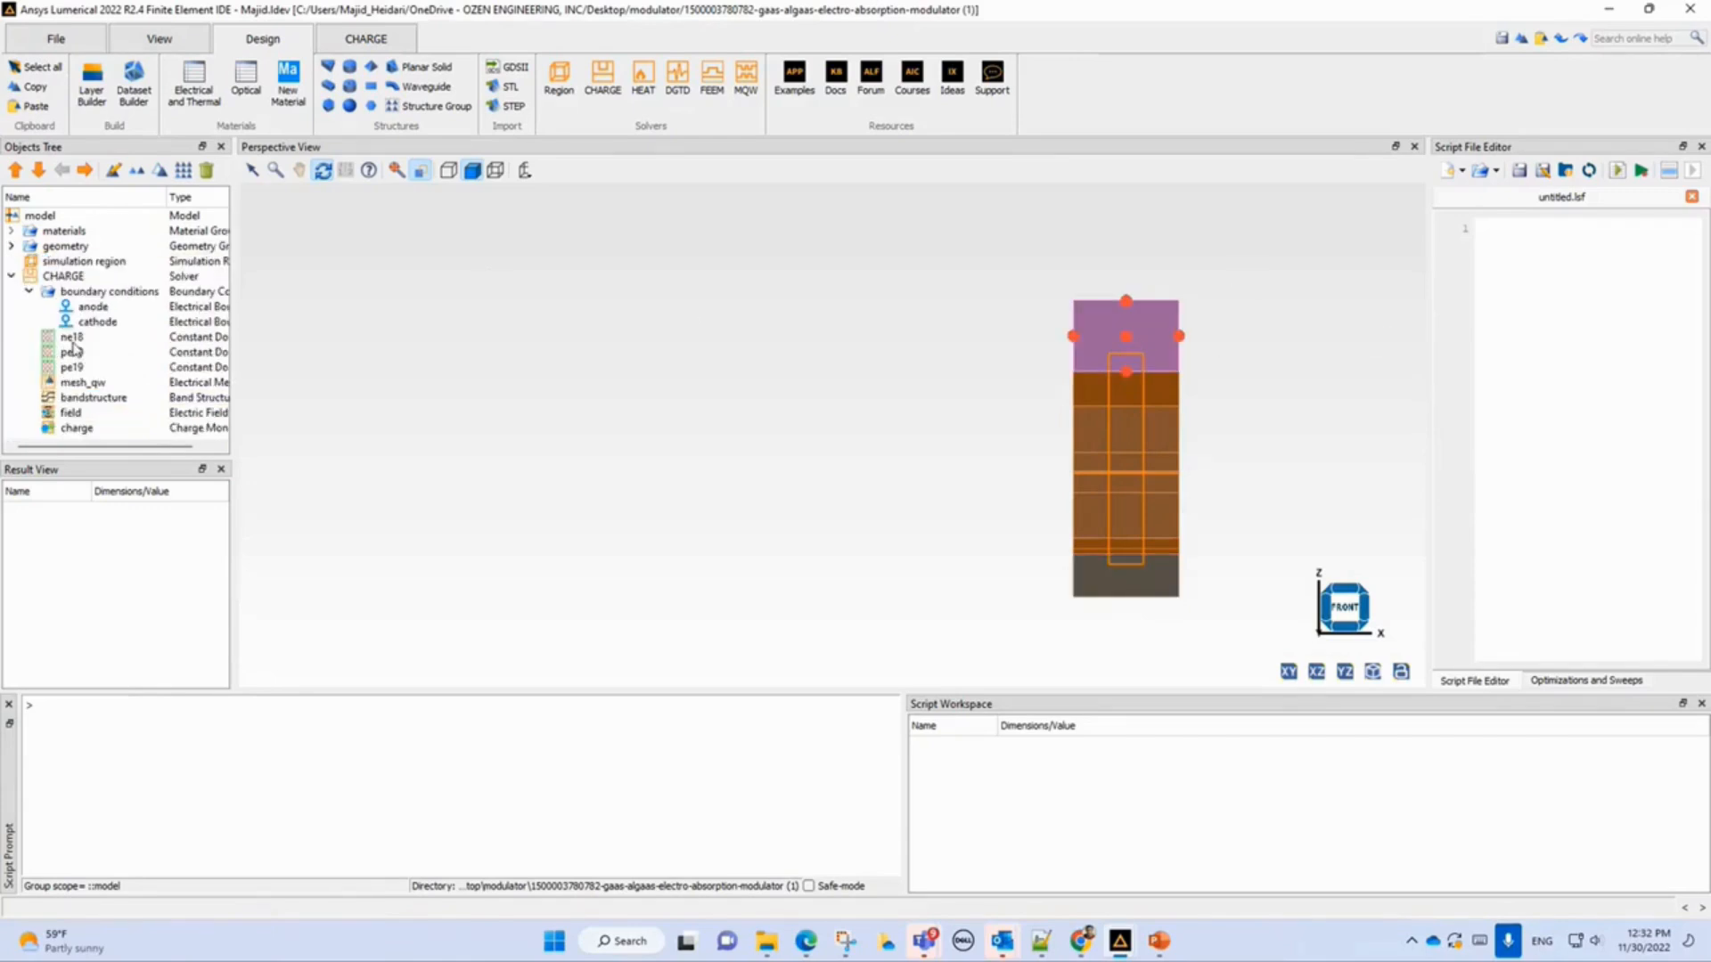
# Switch to analysis mode again and open the anode boundary condition to review its voltage sweep values, then cancel.
pyautogui.click(78, 308)
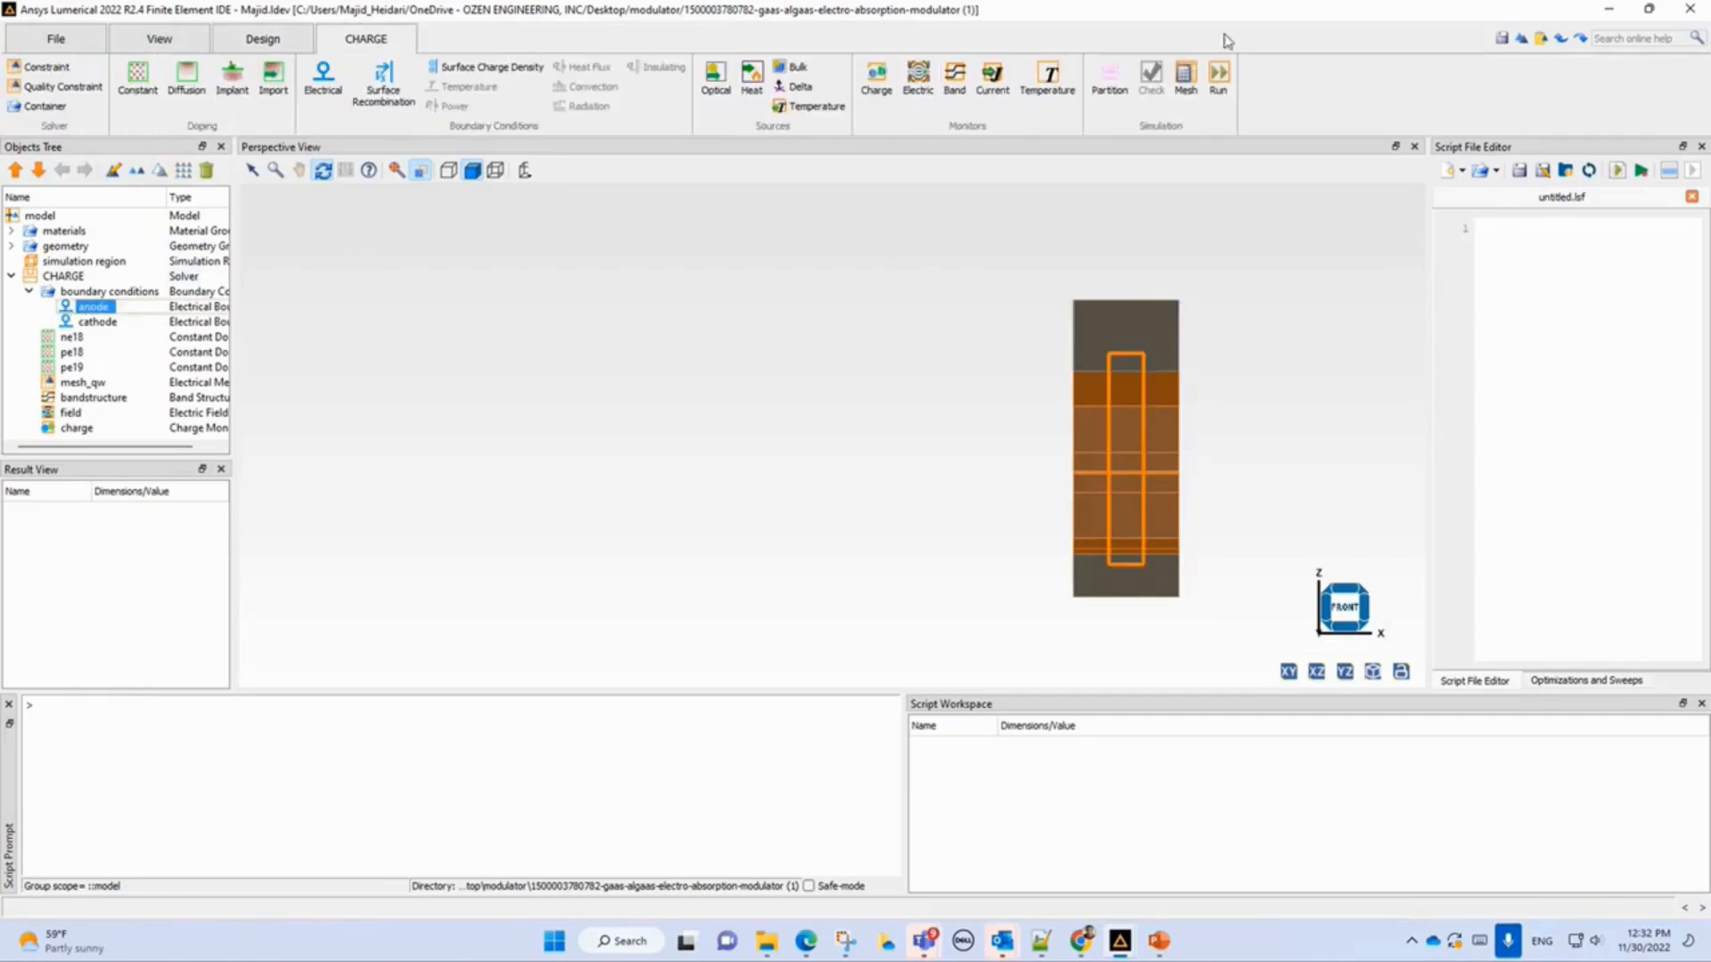
pyautogui.click(1115, 79)
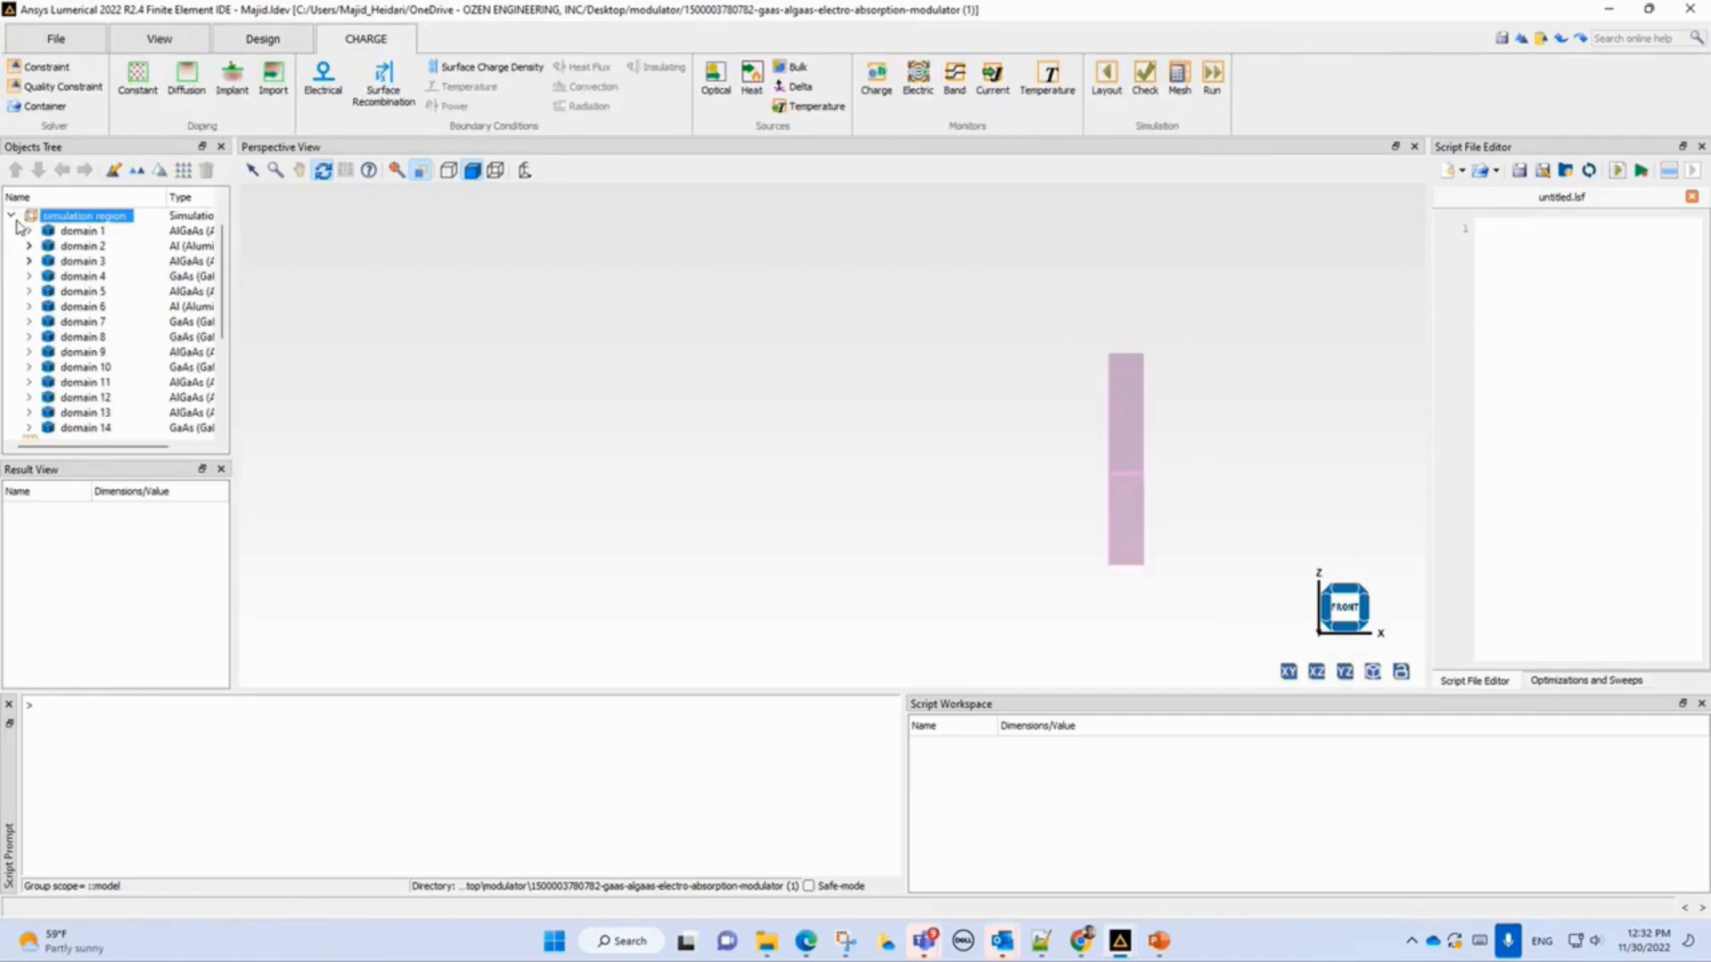
pyautogui.click(11, 216)
pyautogui.click(89, 307)
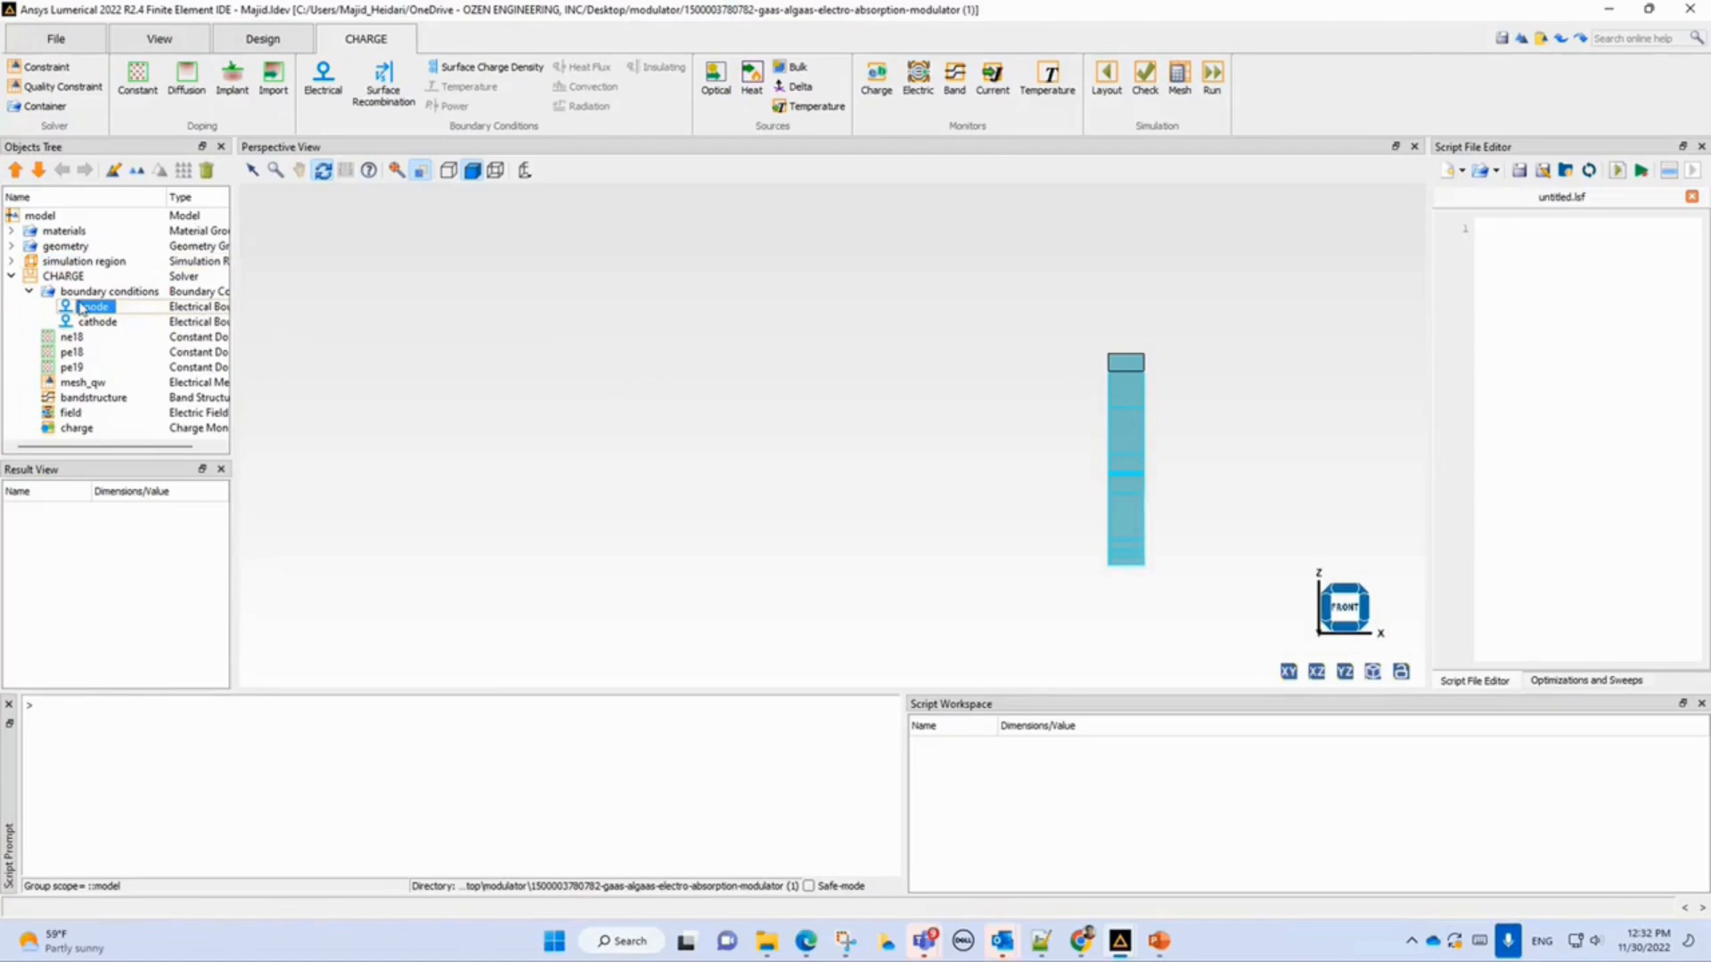
pyautogui.rightClick(81, 308)
pyautogui.click(100, 317)
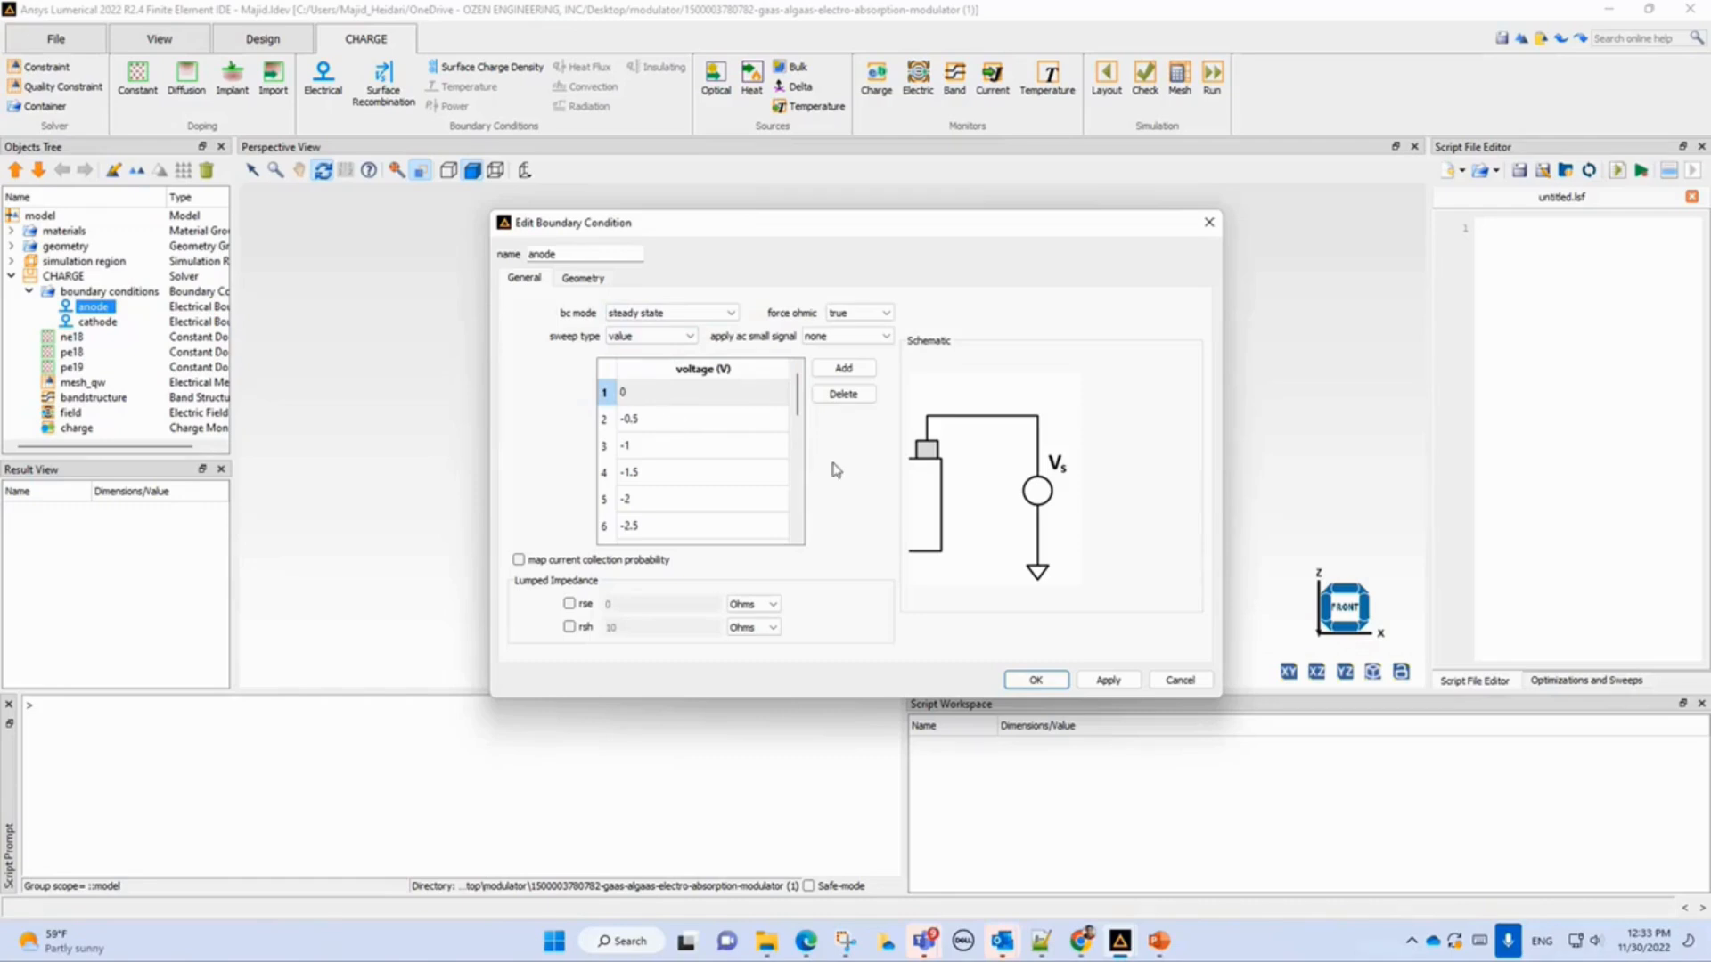
pyautogui.click(800, 408)
pyautogui.moveTo(799, 408); pyautogui.dragTo(700, 563)
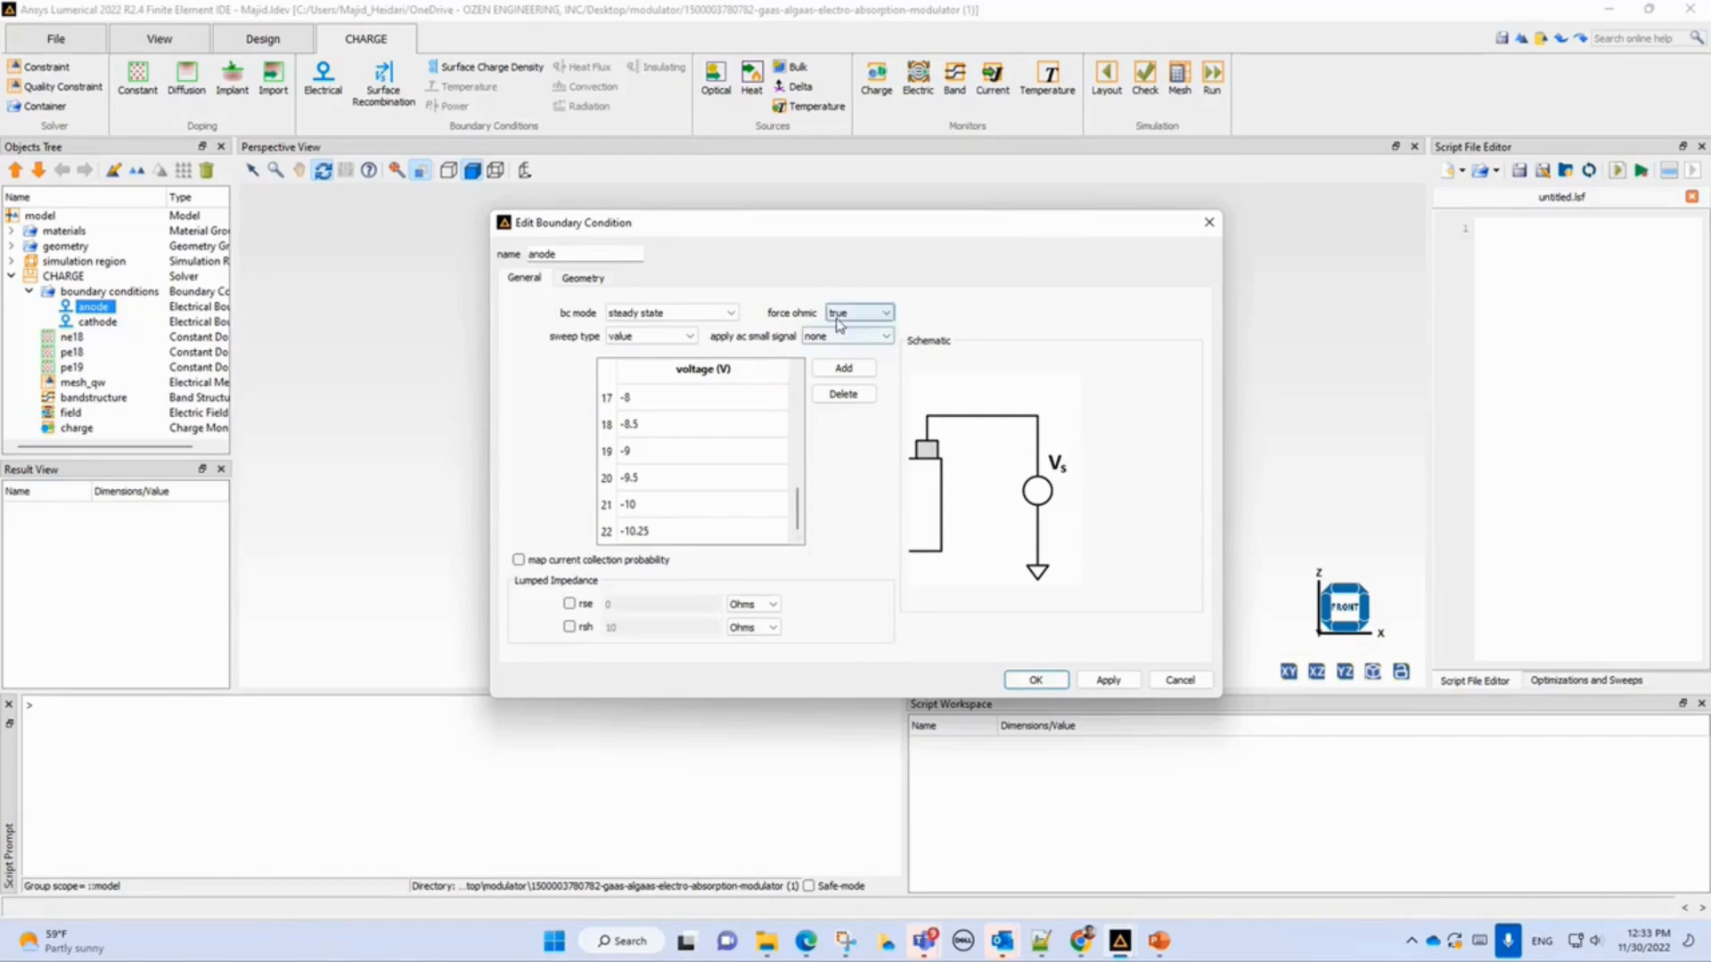
pyautogui.click(1176, 680)
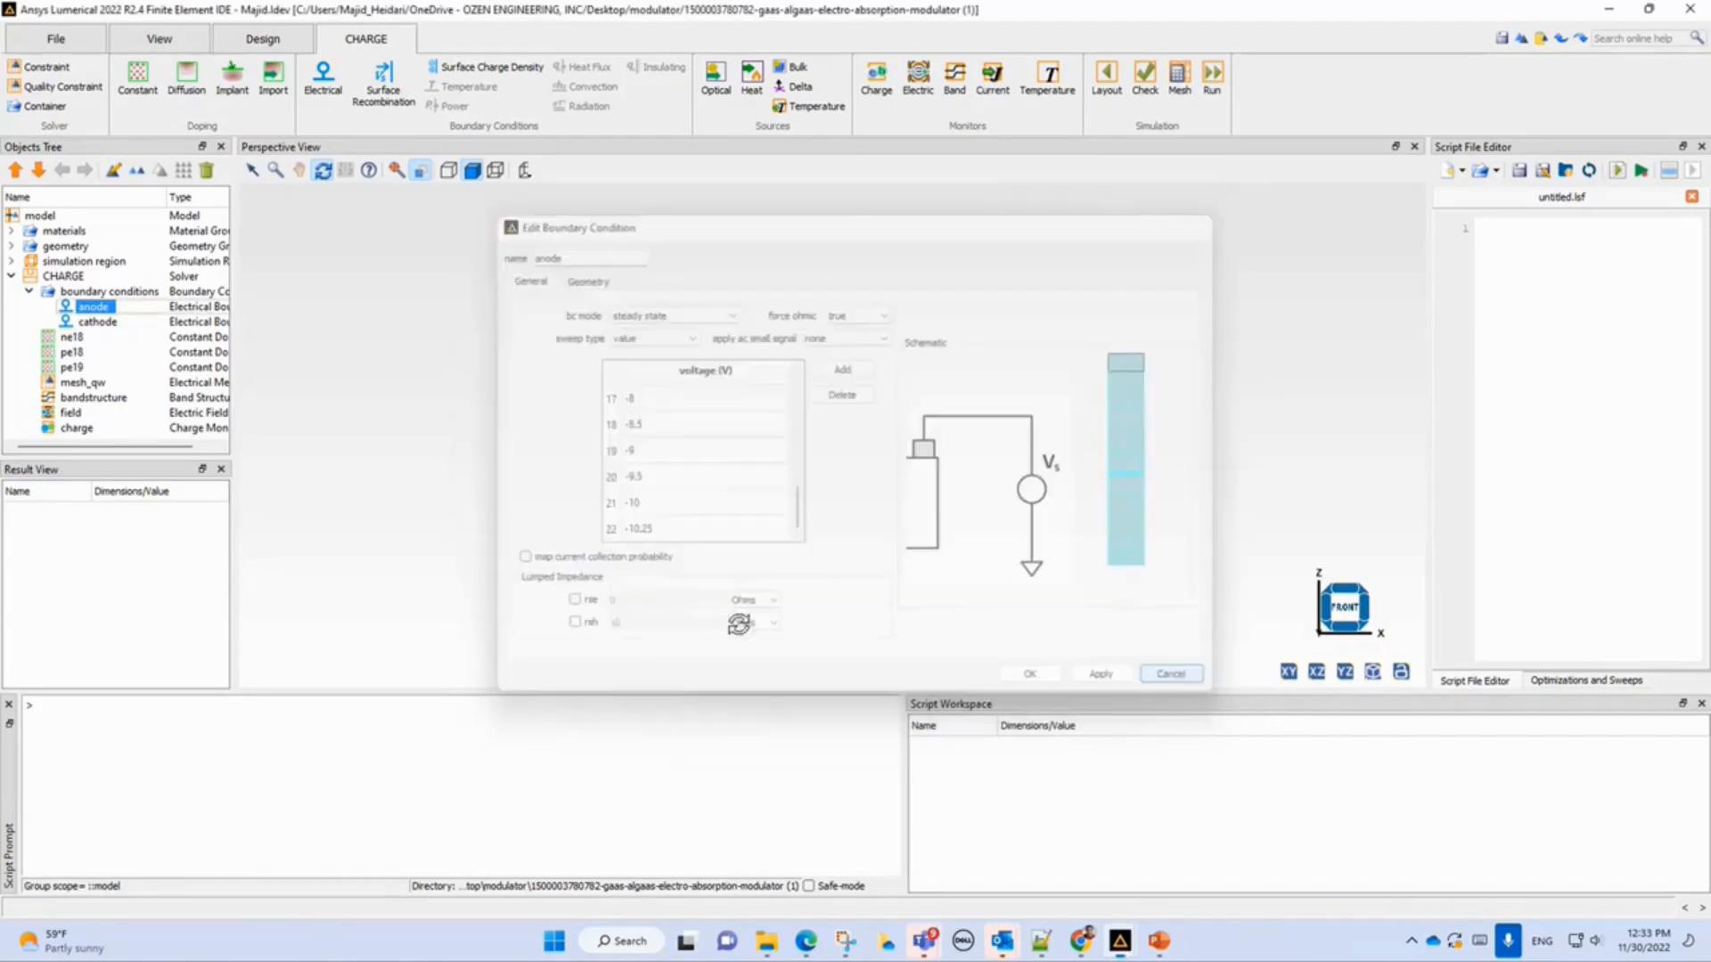
# Open the cathode boundary condition settings for review and cancel the dialog.
pyautogui.click(93, 324)
pyautogui.rightClick(92, 330)
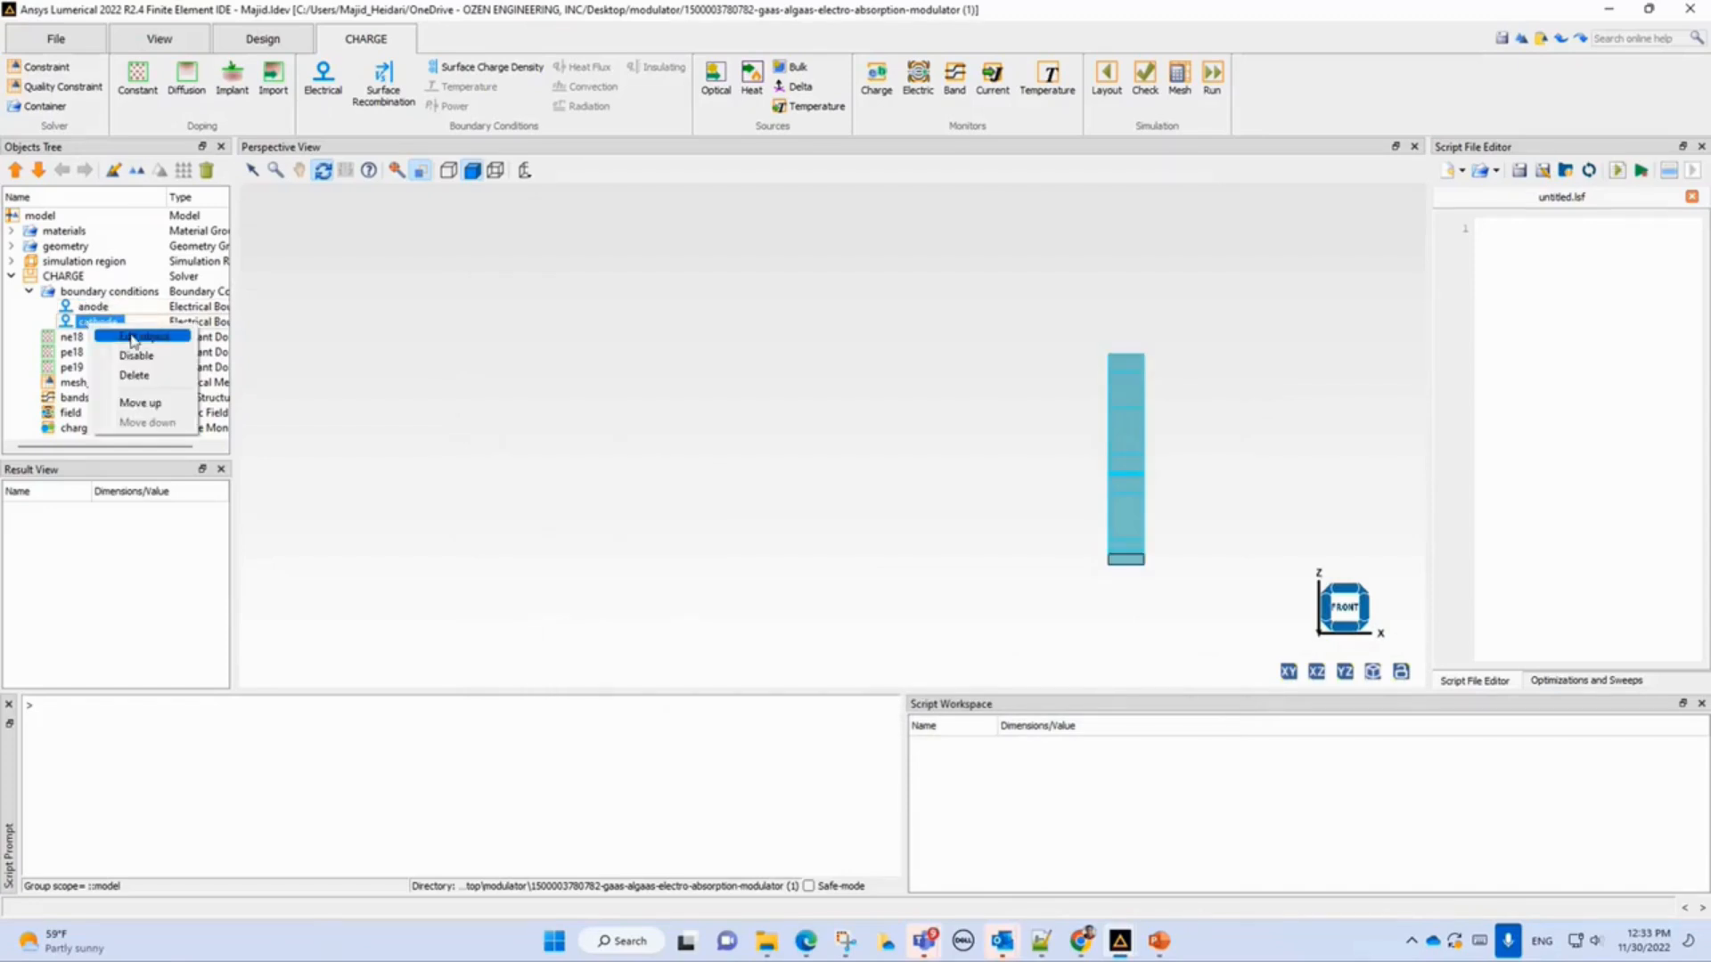
pyautogui.click(132, 337)
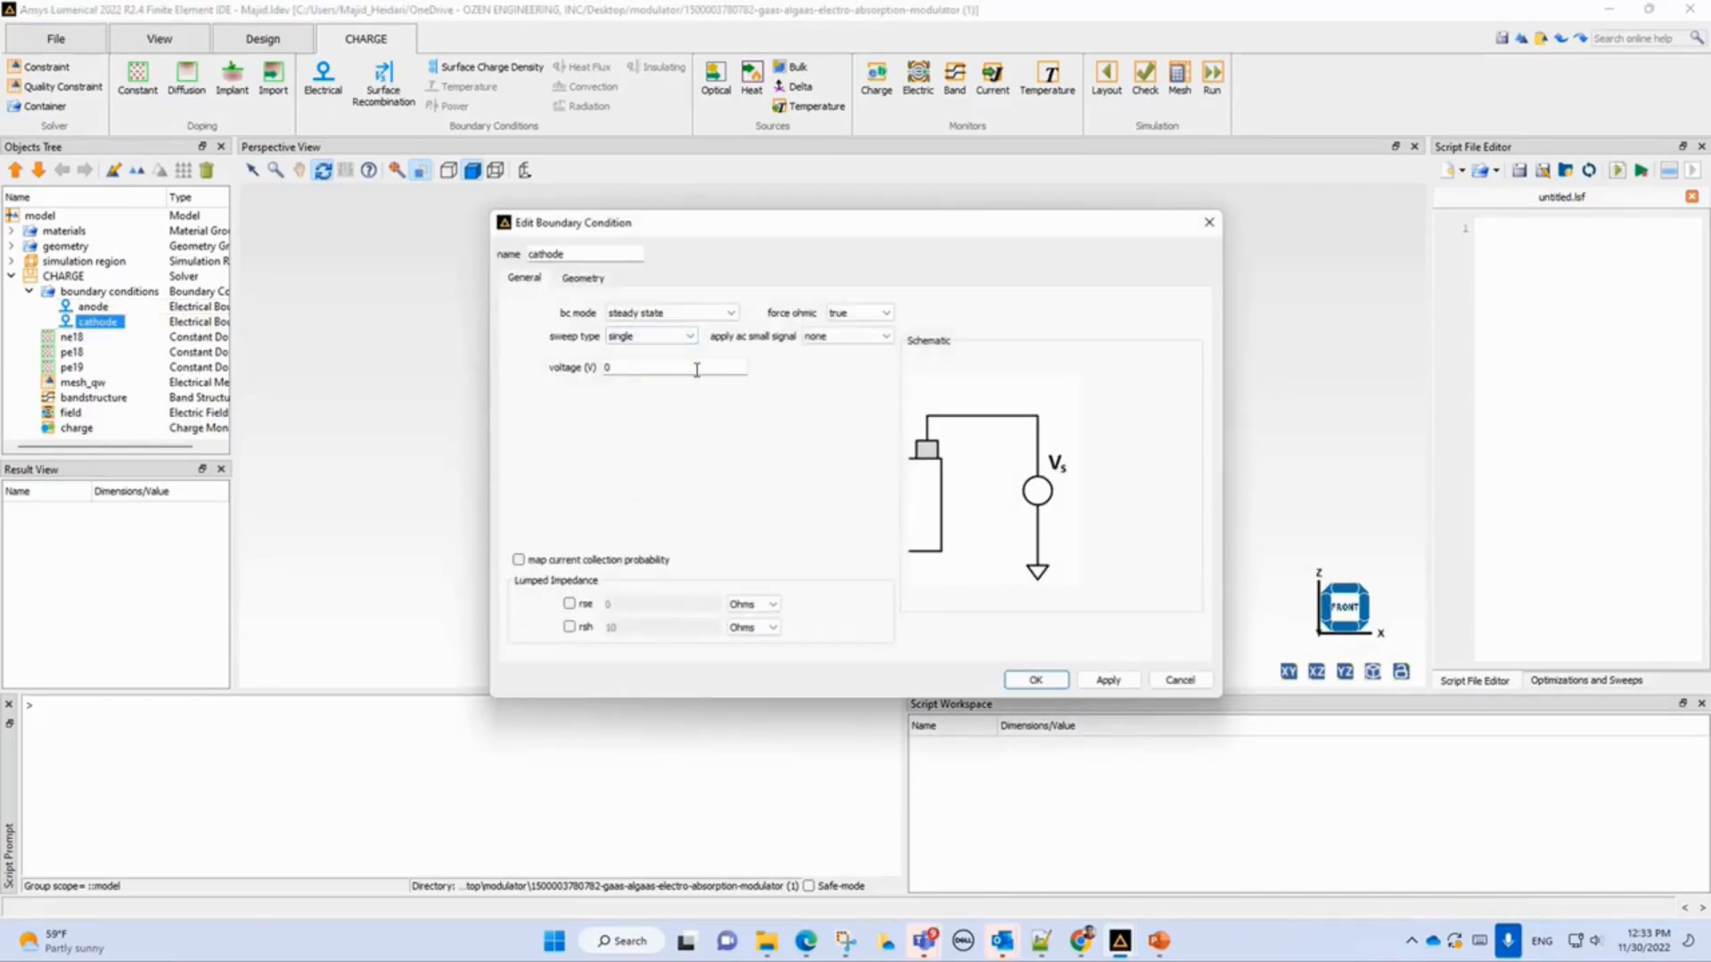
pyautogui.click(1179, 680)
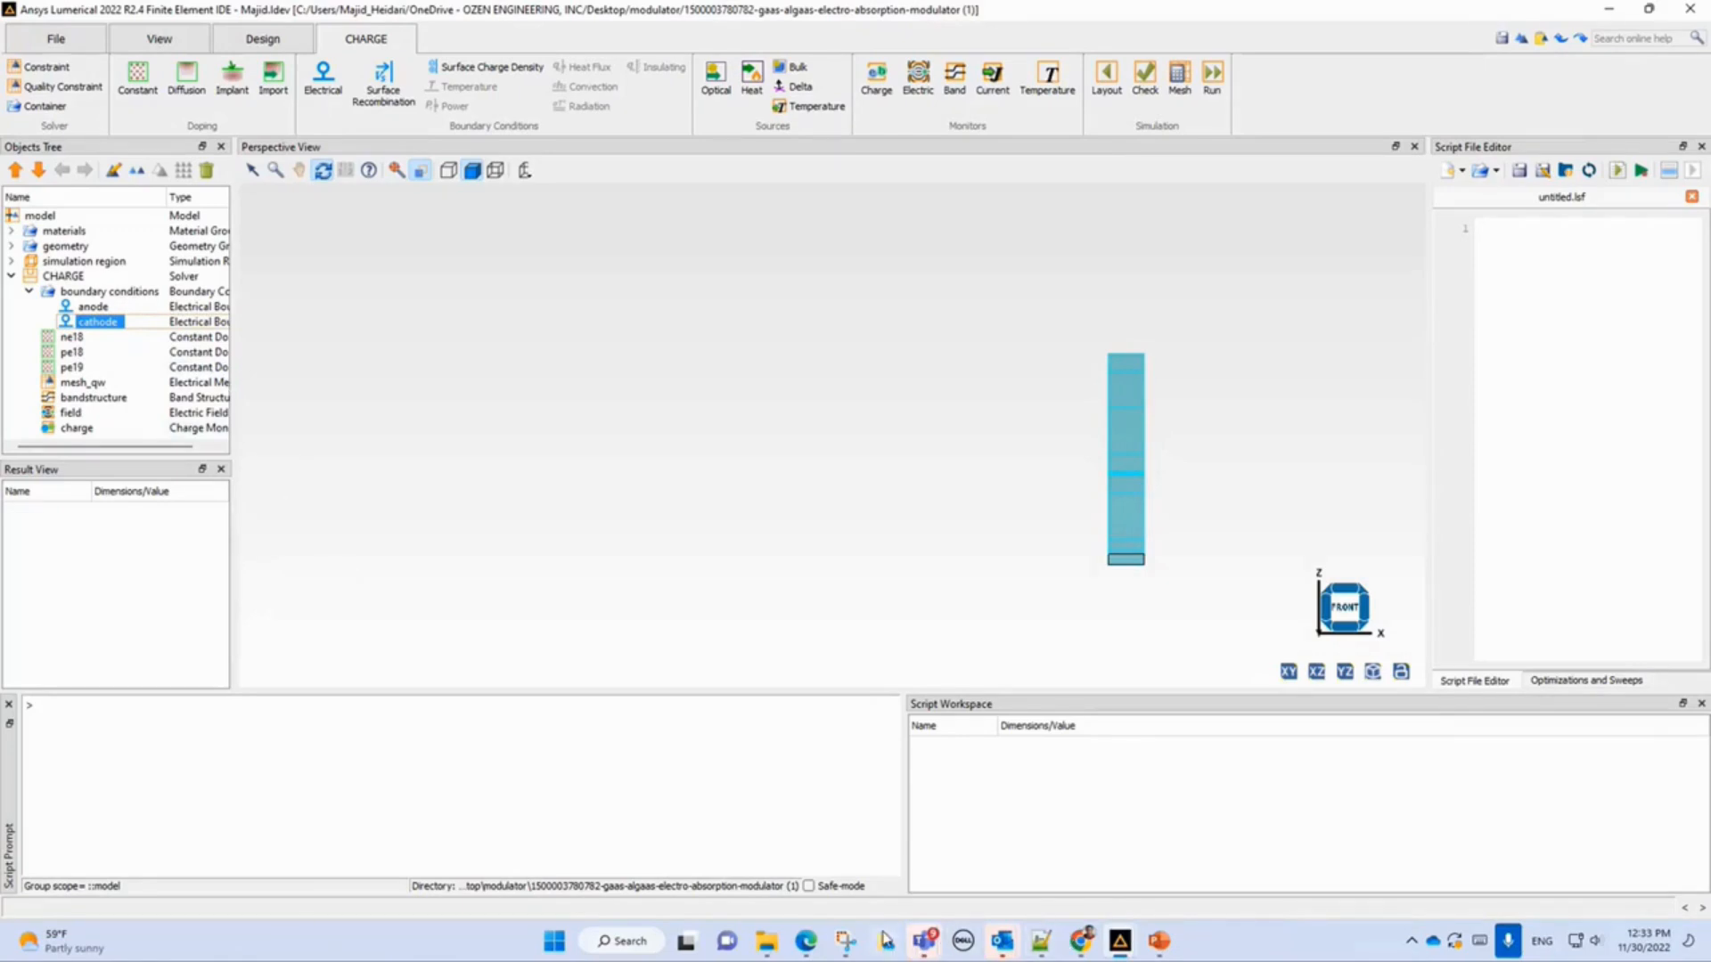
# Open QCSE_EAM_charge_mqw_coupled.ldev from the modulator project folder.
pyautogui.click(764, 946)
pyautogui.click(1239, 784)
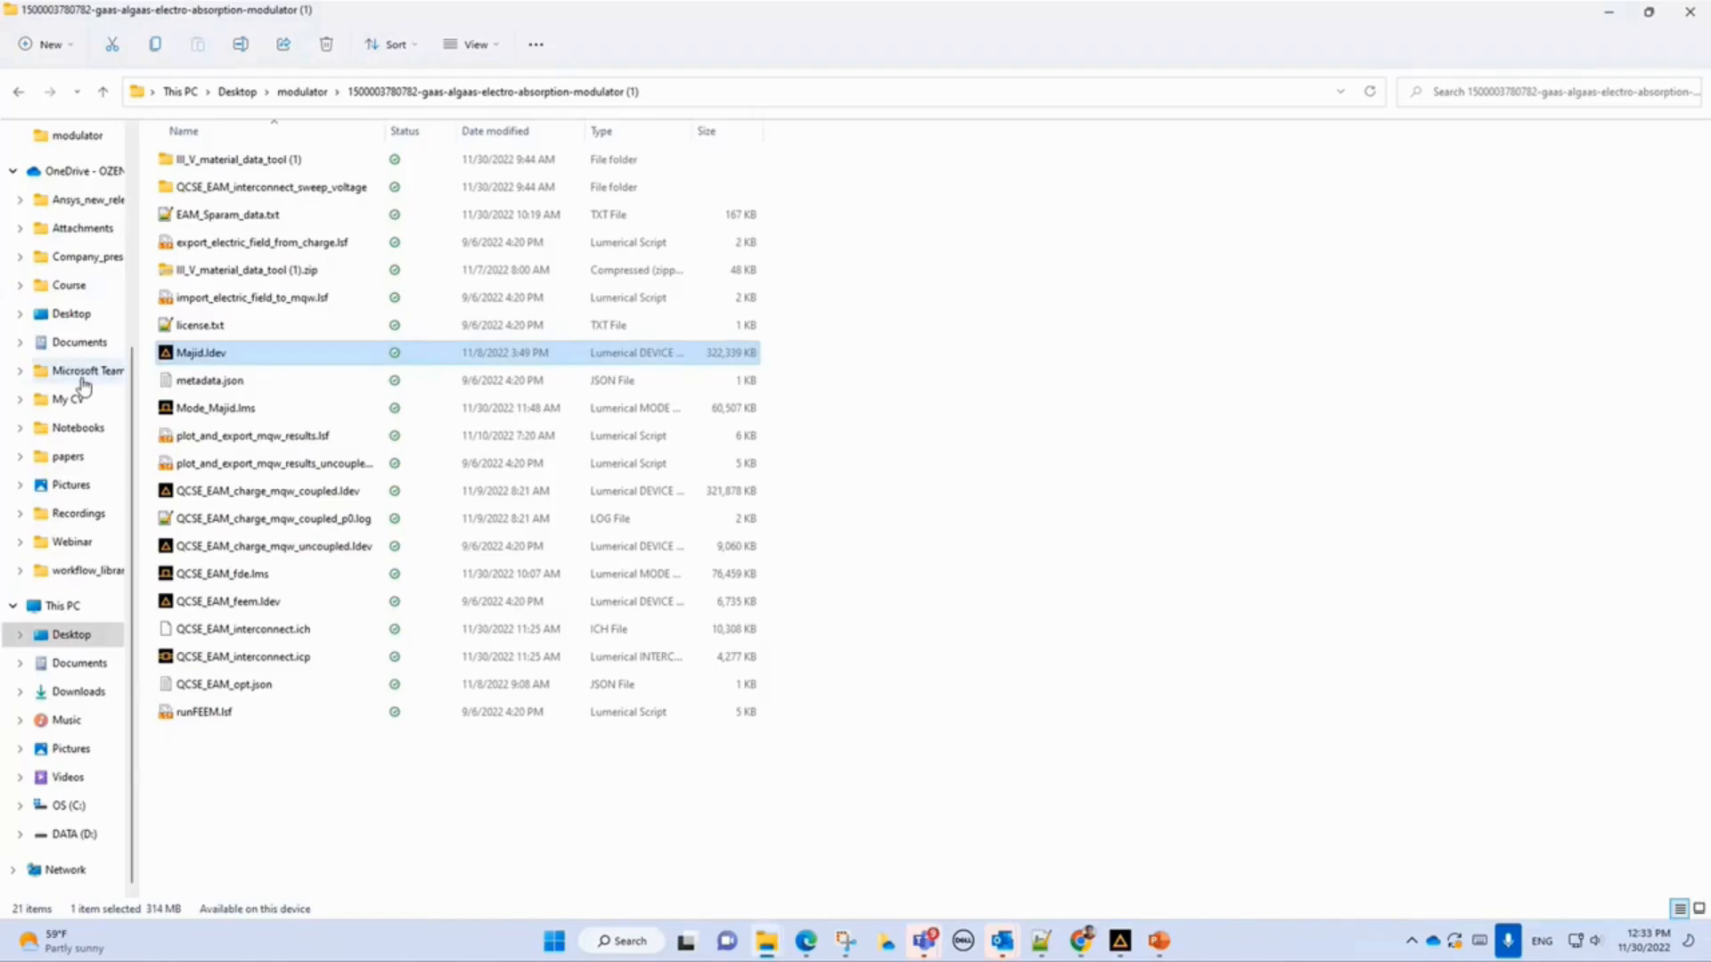
pyautogui.click(209, 497)
pyautogui.doubleClick(208, 493)
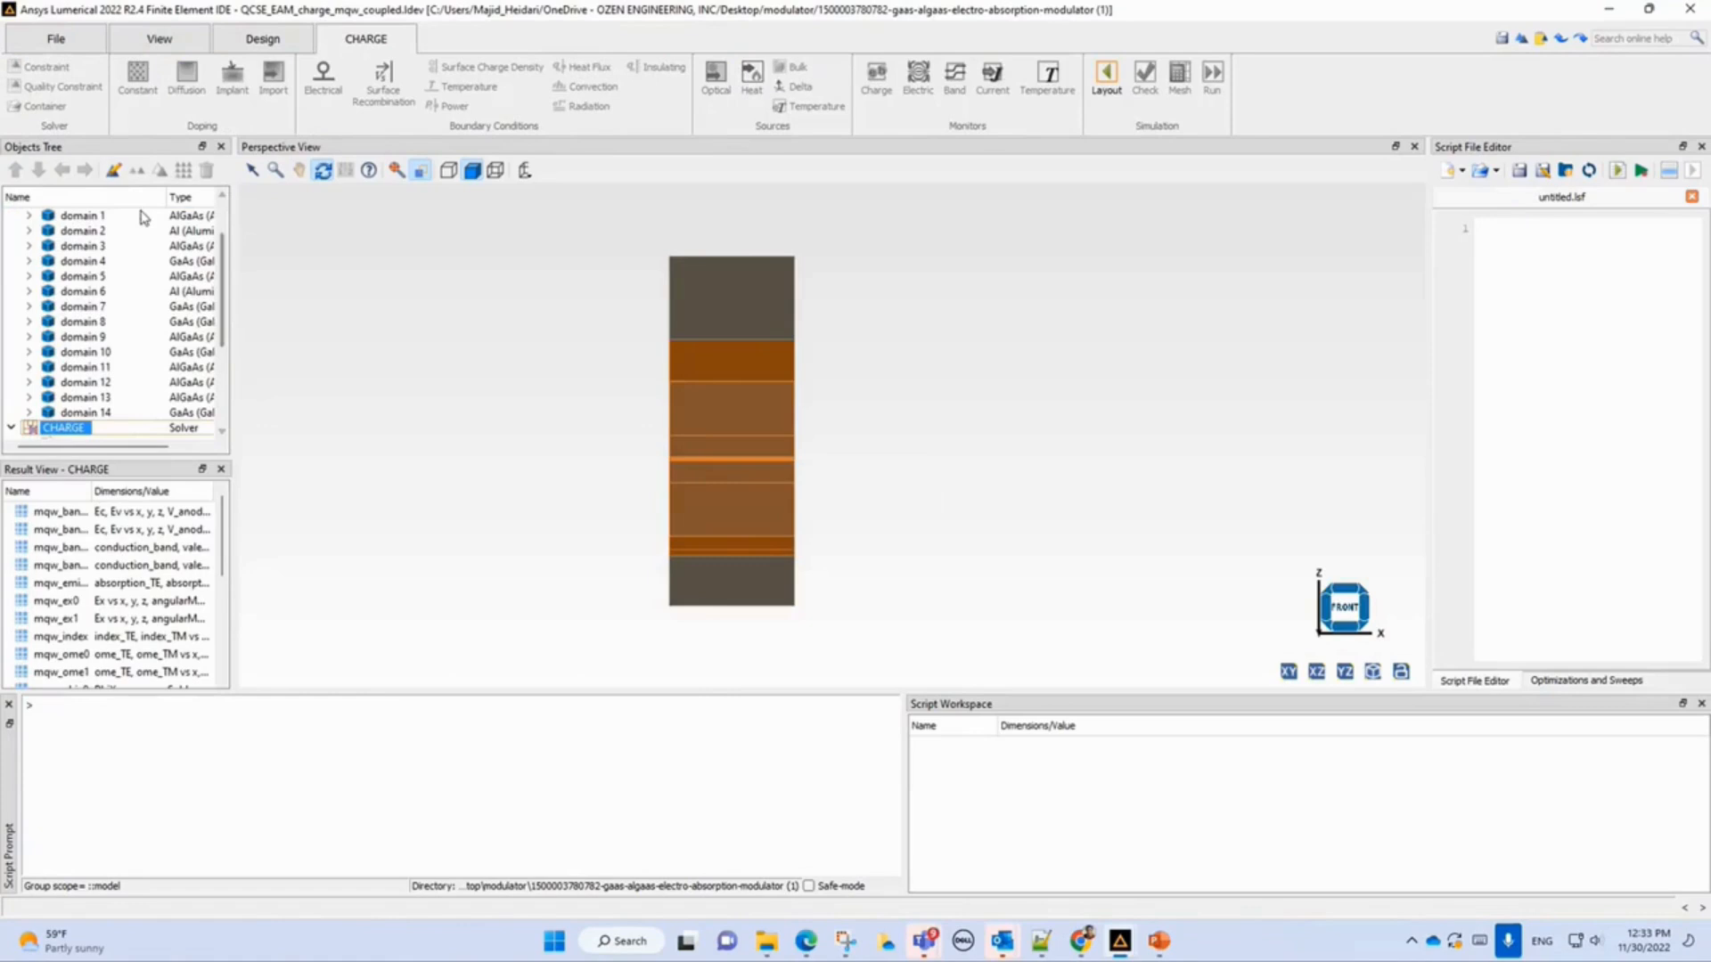
# Open the band structure monitor's results in a visualizer and enlarge the visualizer window.
pyautogui.scroll(2, 223, 287)
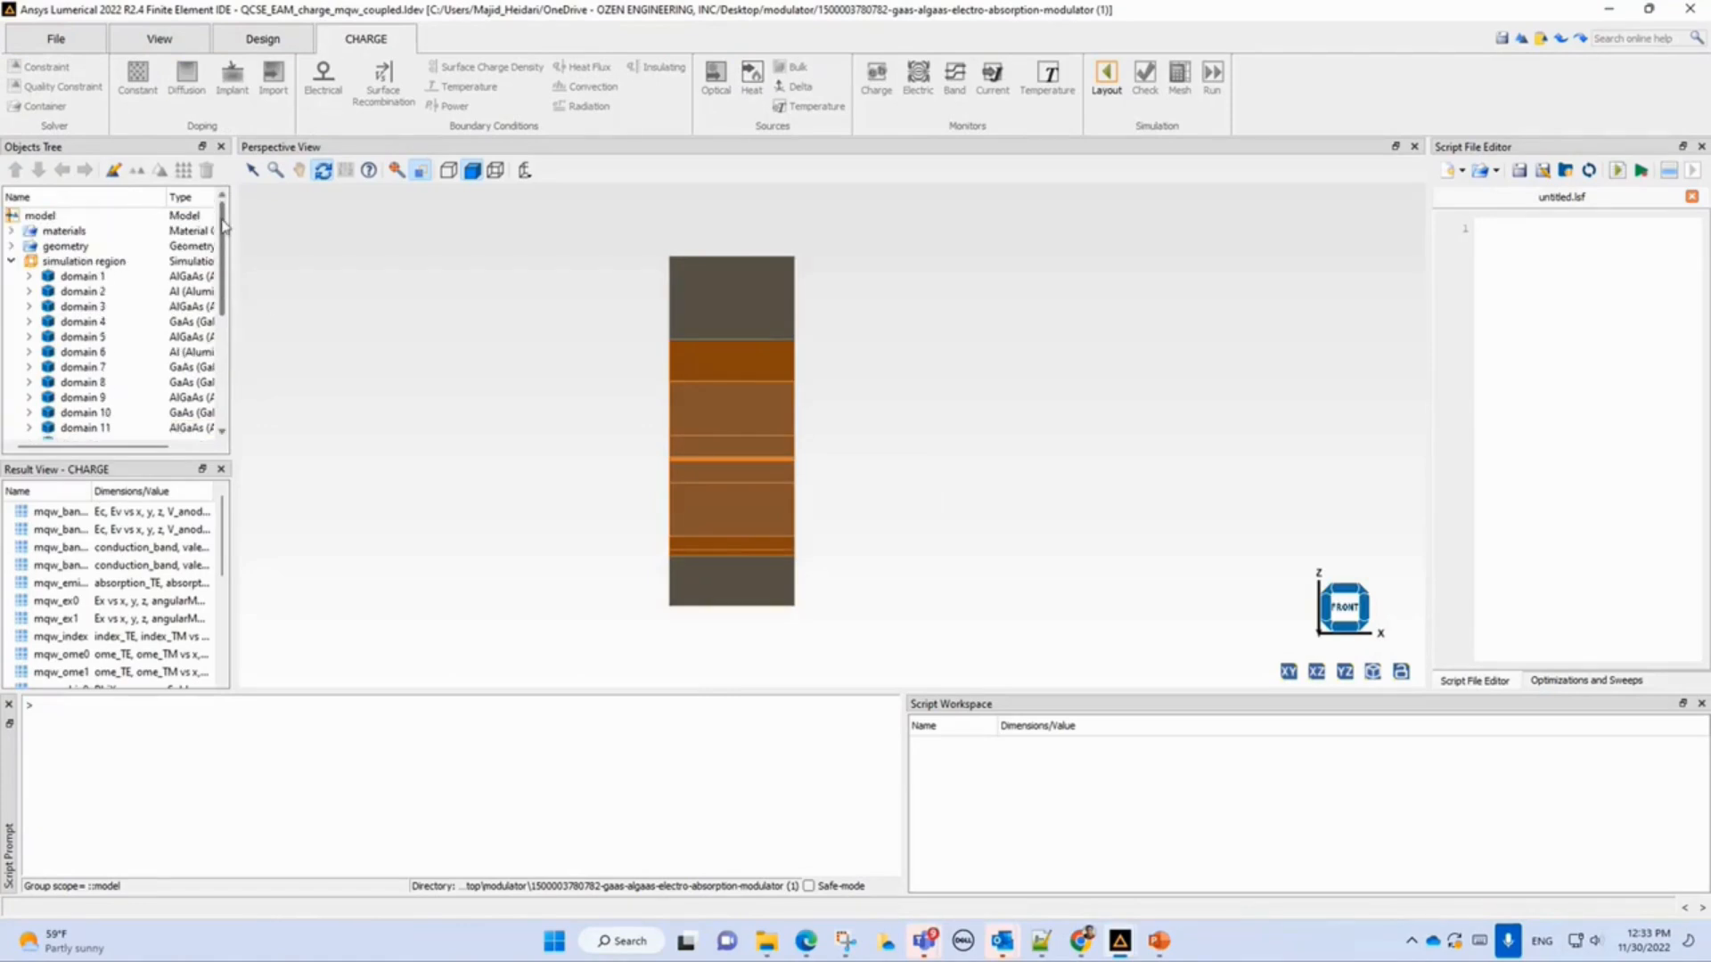
pyautogui.click(11, 261)
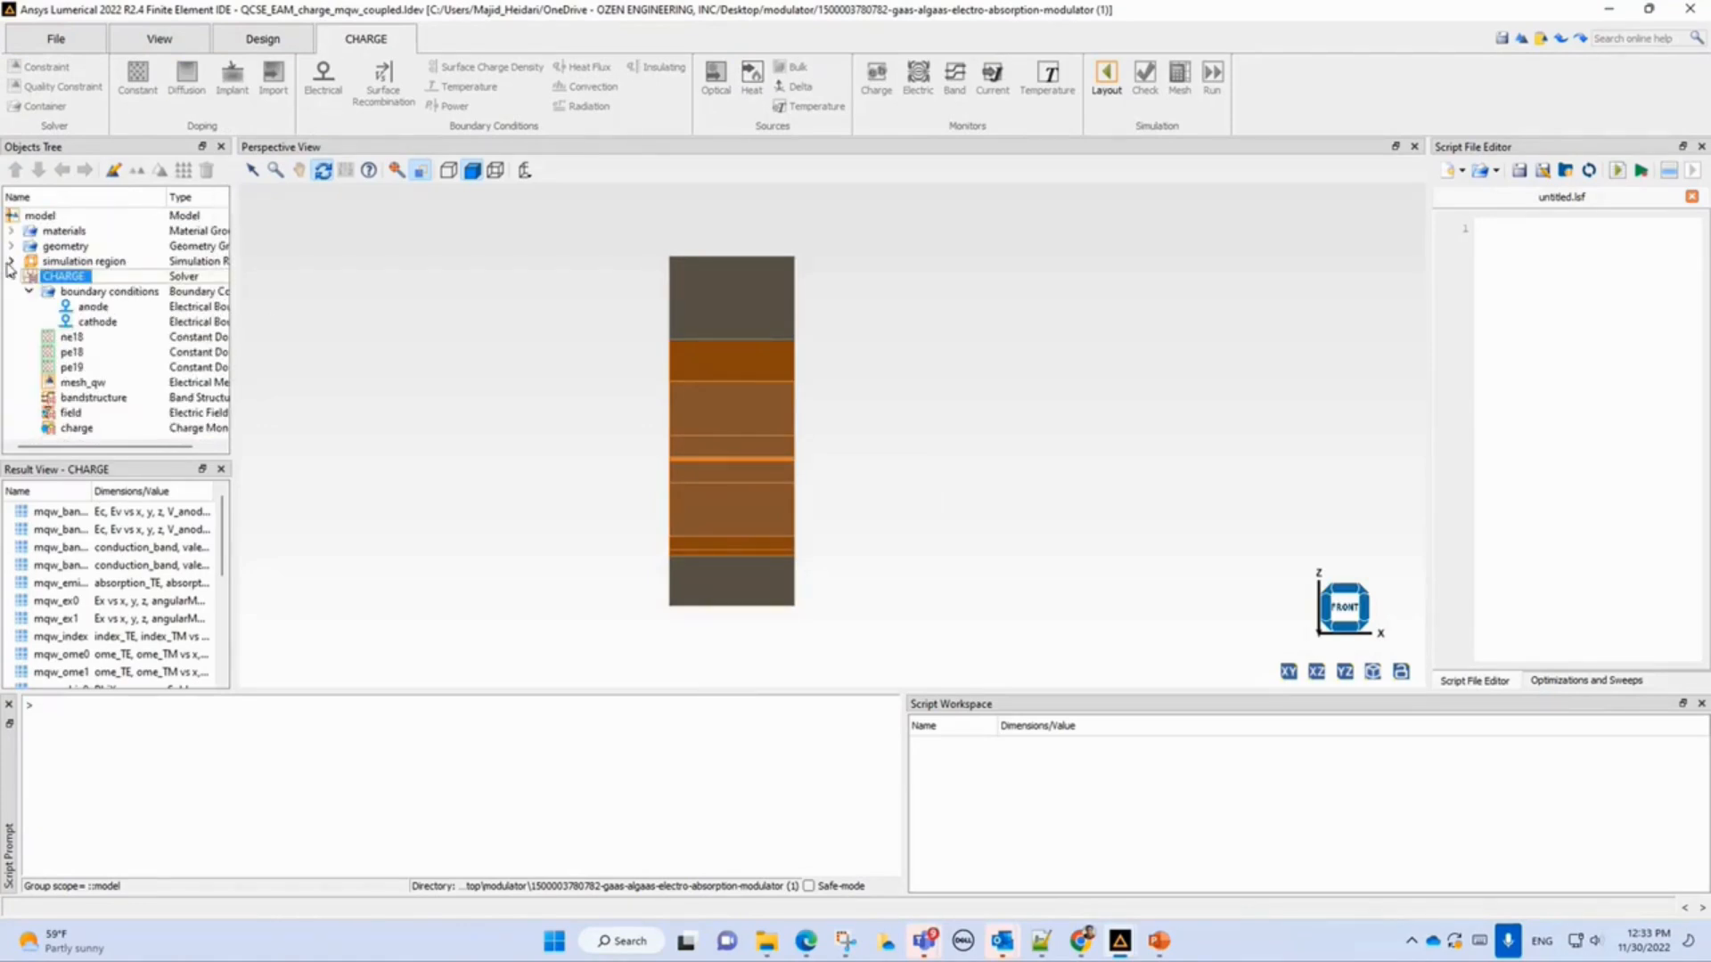
pyautogui.click(11, 277)
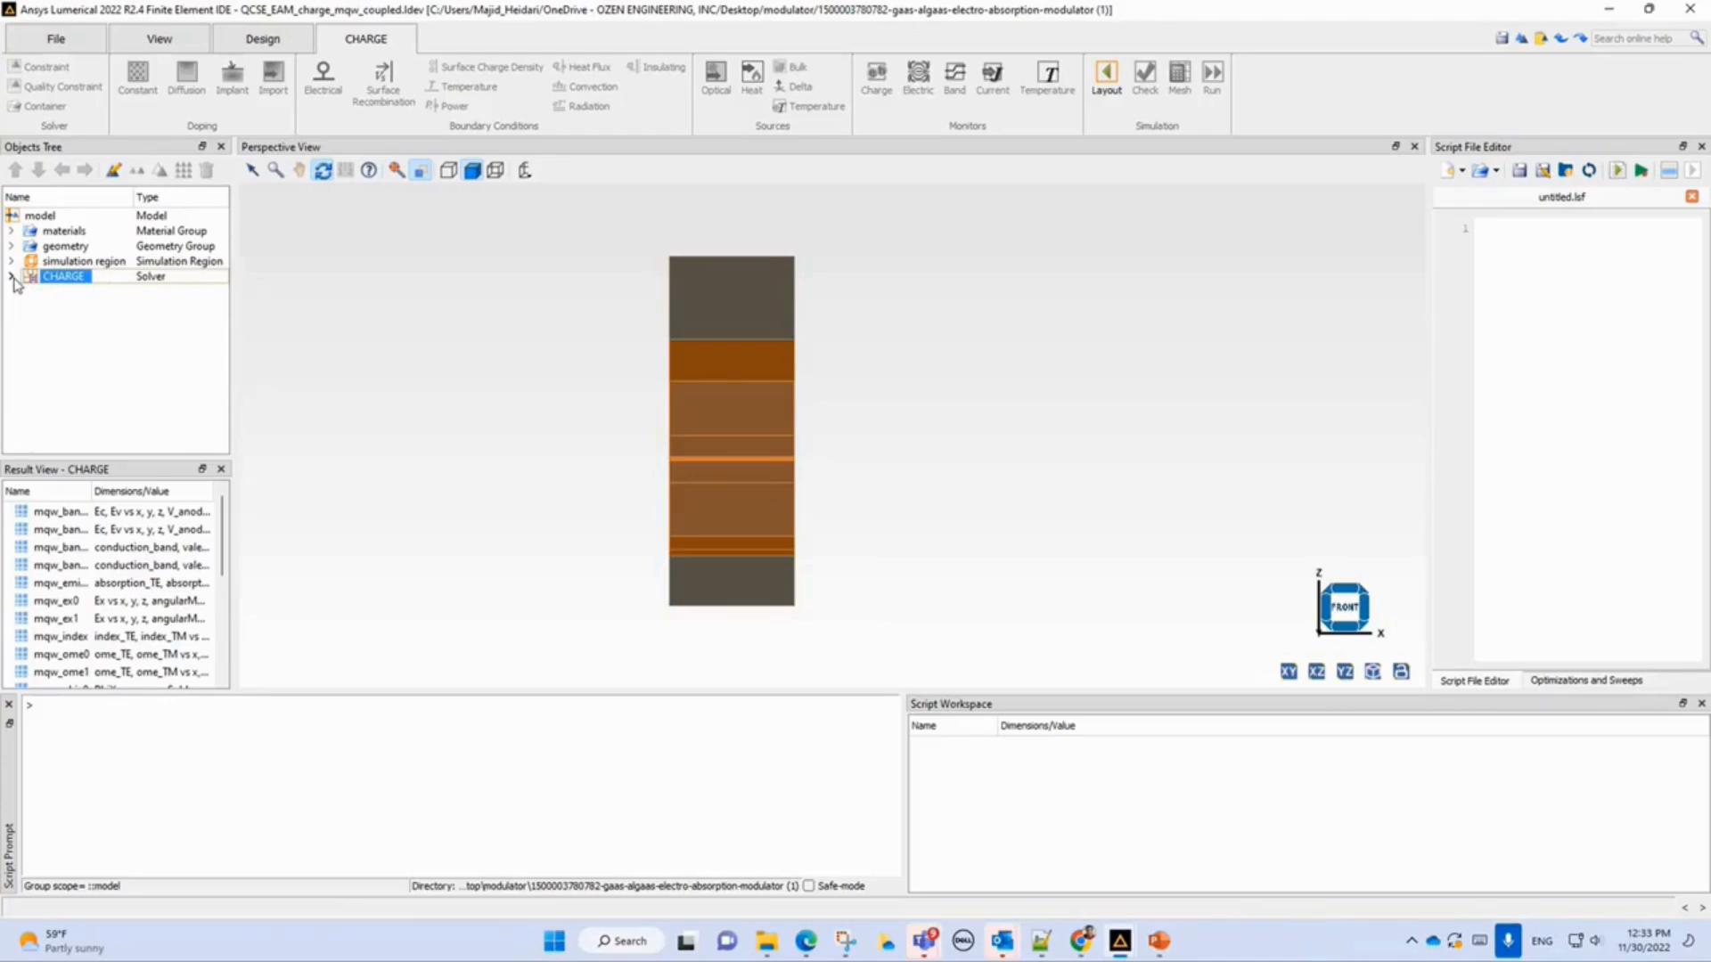
pyautogui.click(11, 277)
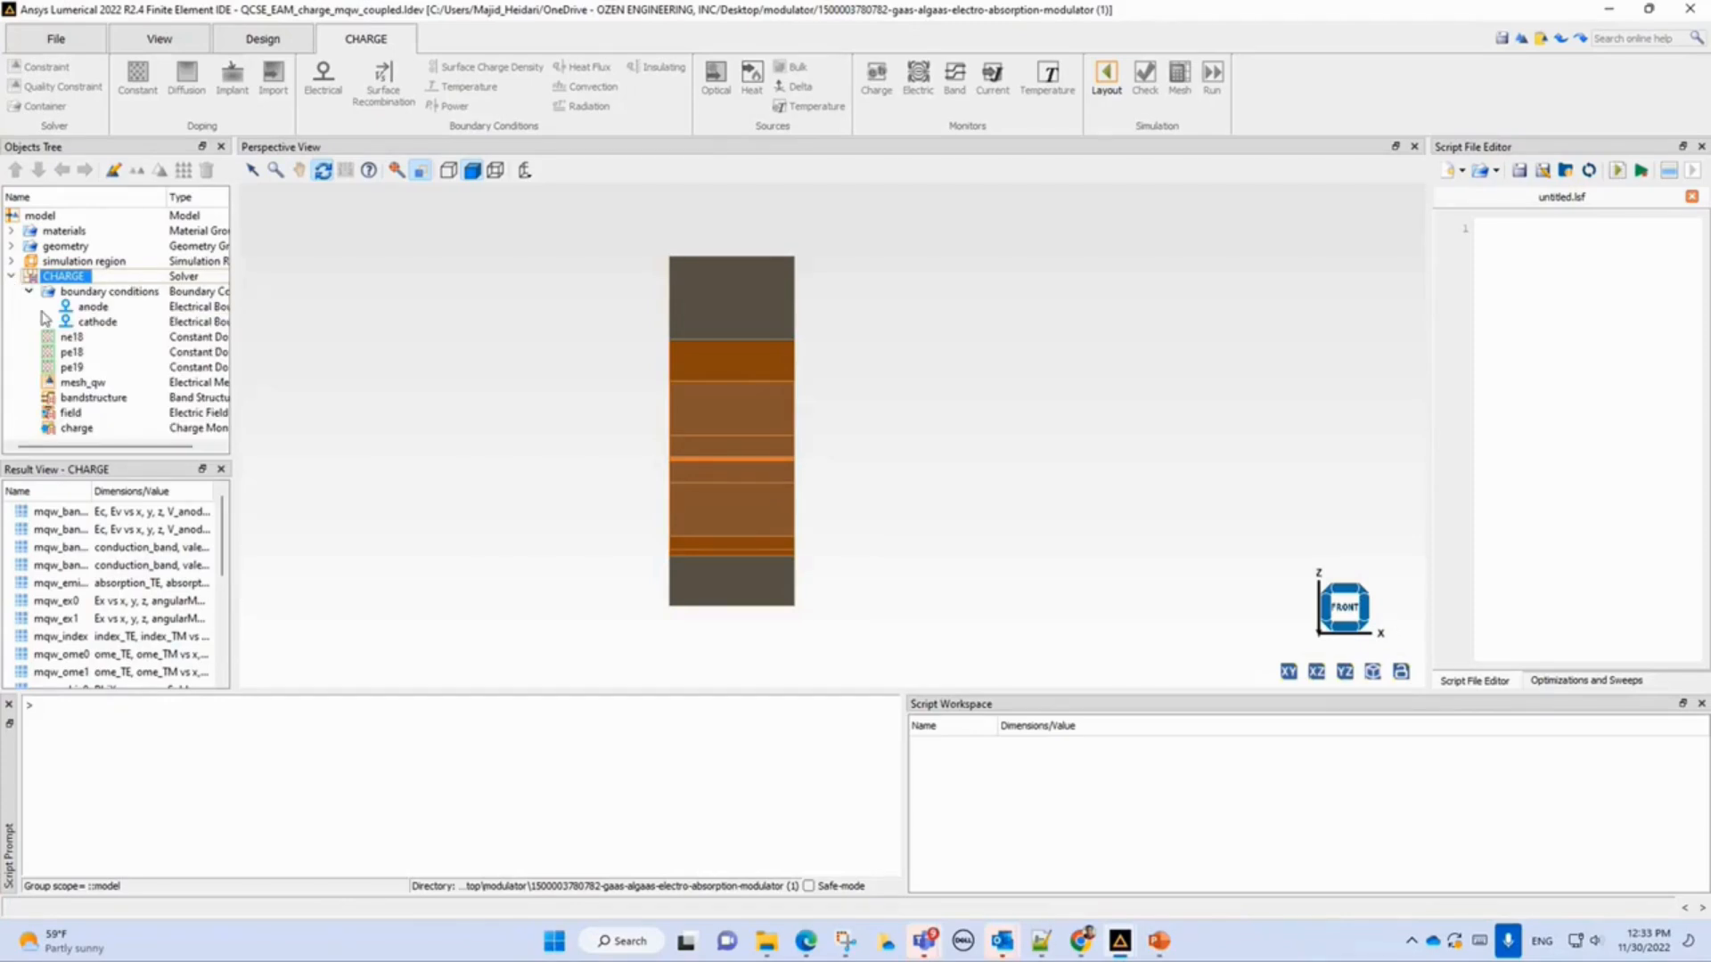
pyautogui.click(88, 398)
pyautogui.rightClick(86, 400)
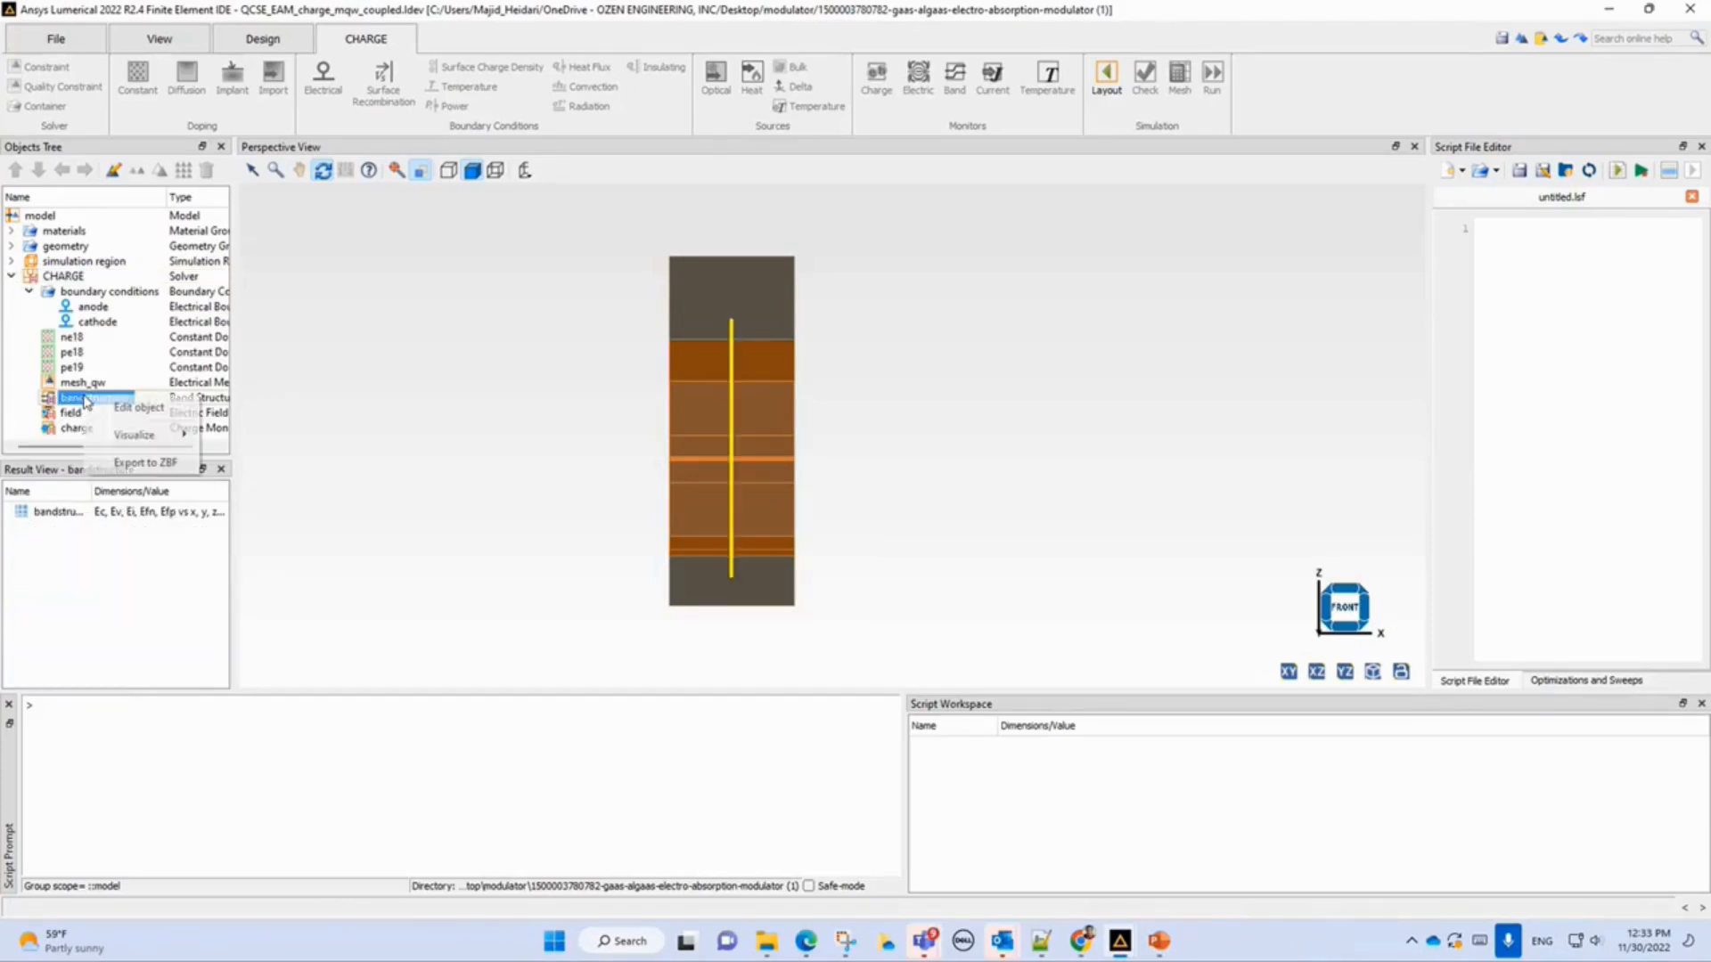
pyautogui.moveTo(139, 435)
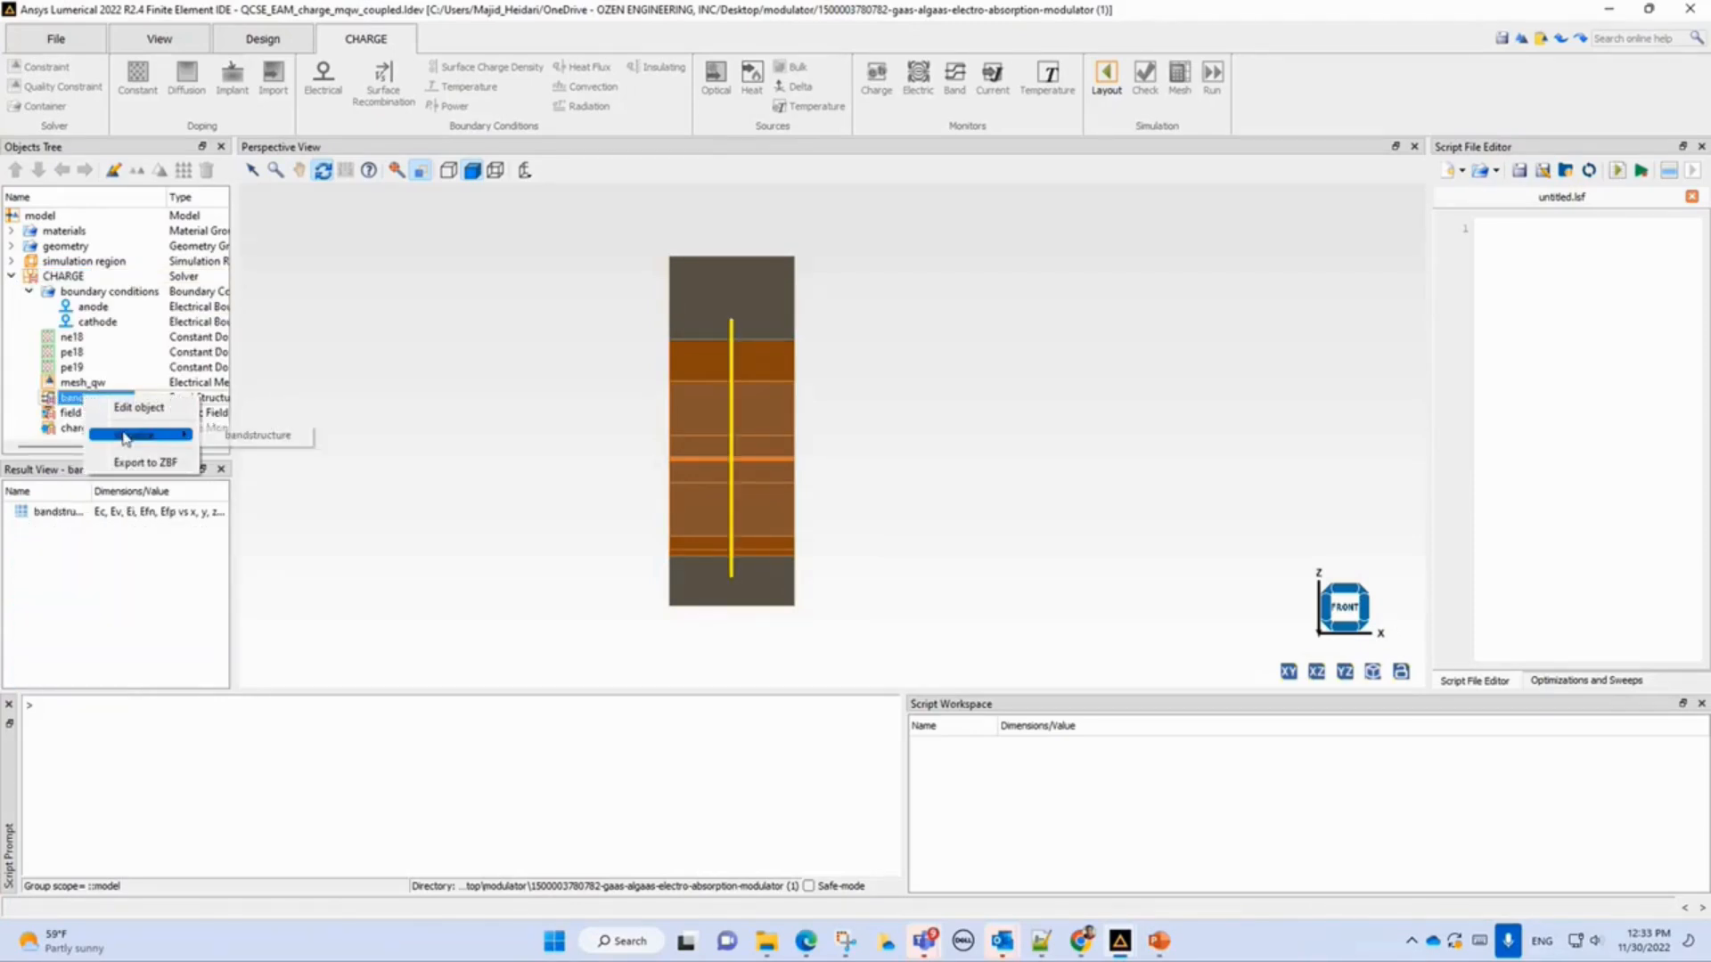
pyautogui.click(256, 436)
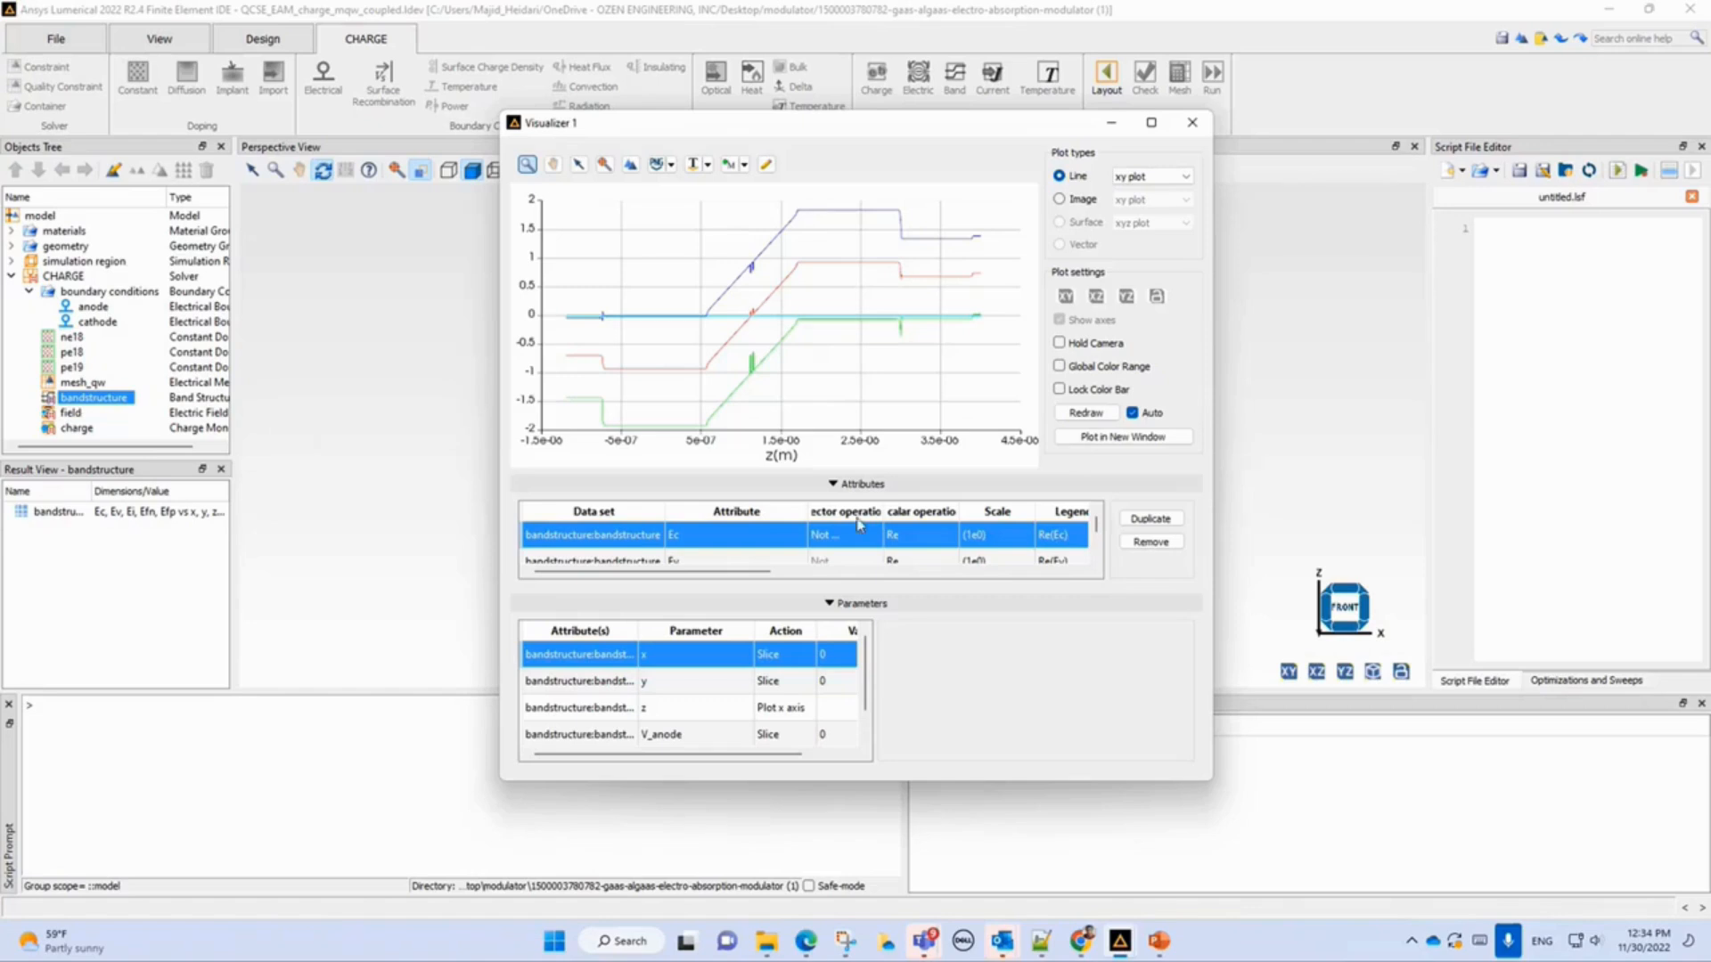
pyautogui.moveTo(501, 782); pyautogui.dragTo(167, 828)
pyautogui.moveTo(736, 125); pyautogui.dragTo(814, 2)
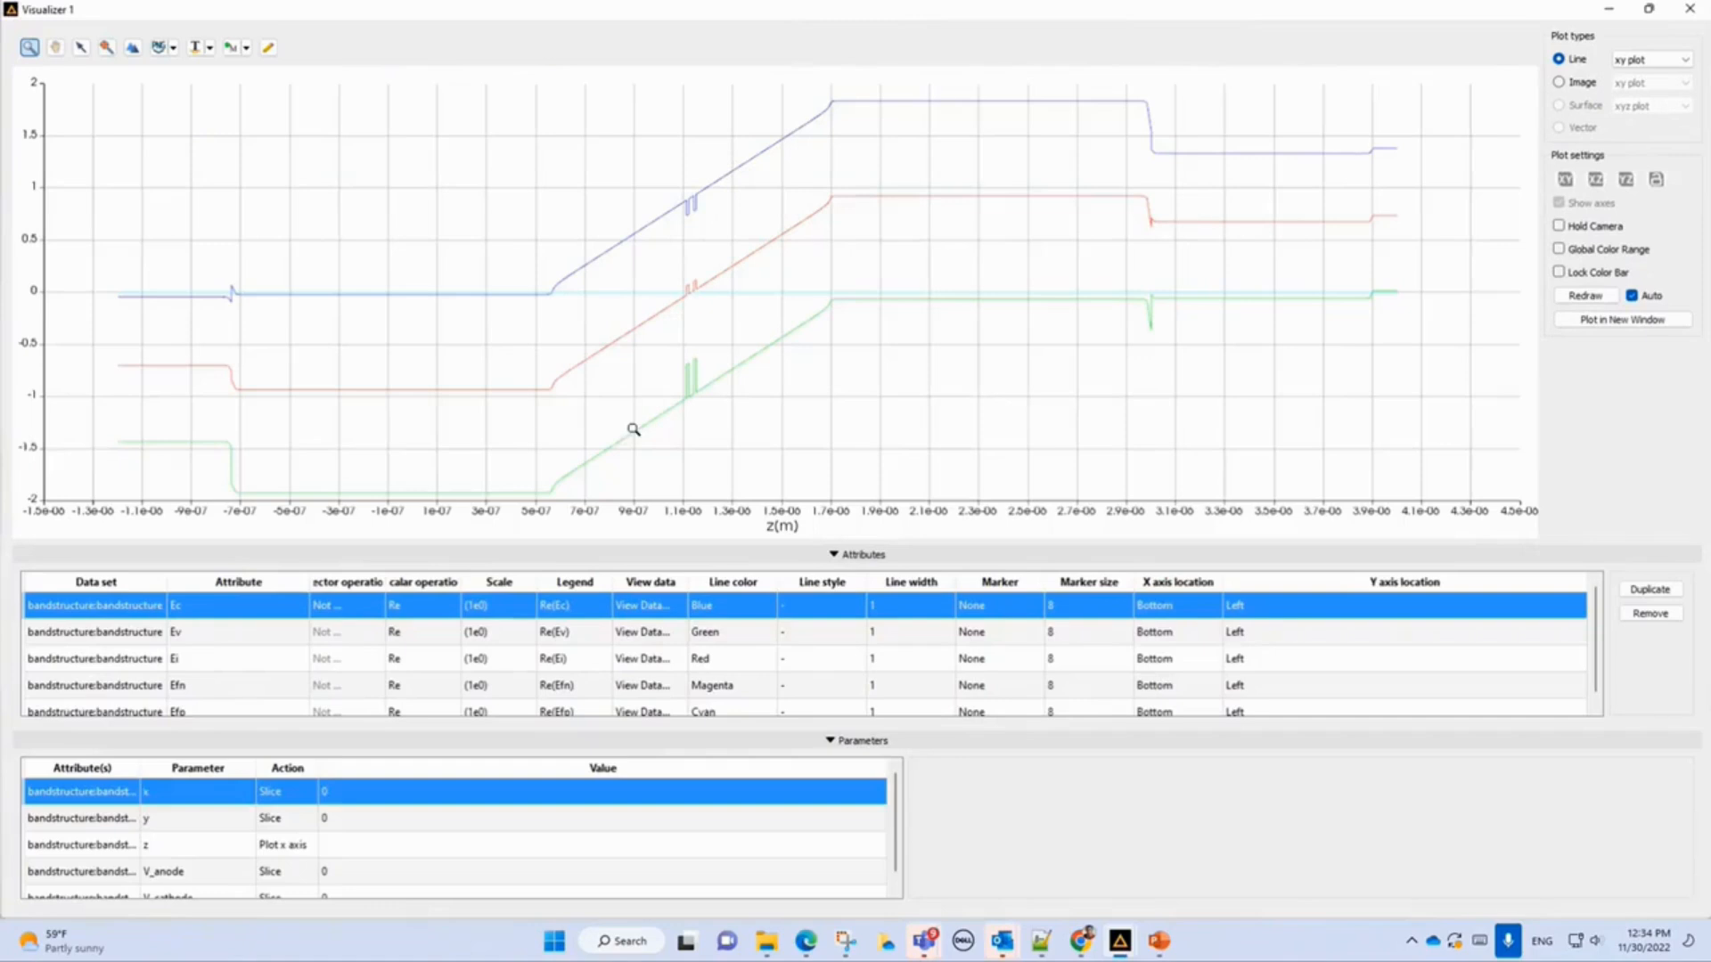
pyautogui.click(1648, 8)
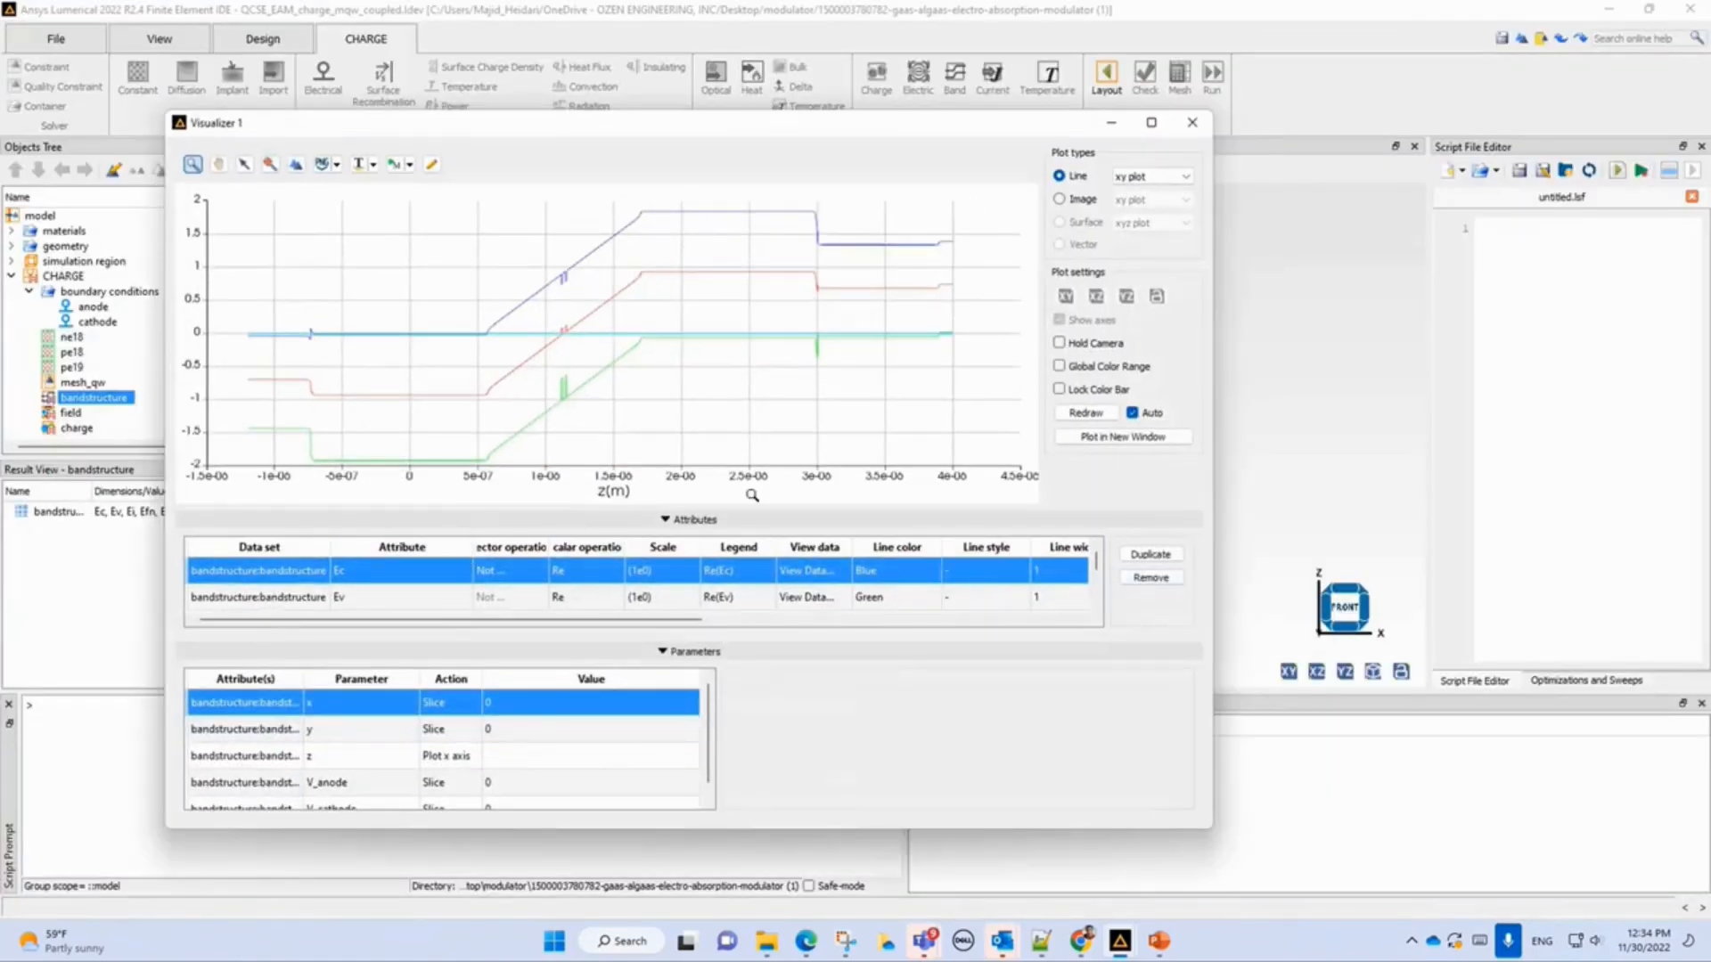
# Remove the Efp, Efn and Ei attributes from the band plot, leaving only Ec and Ev.
pyautogui.scroll(-1, 389, 604)
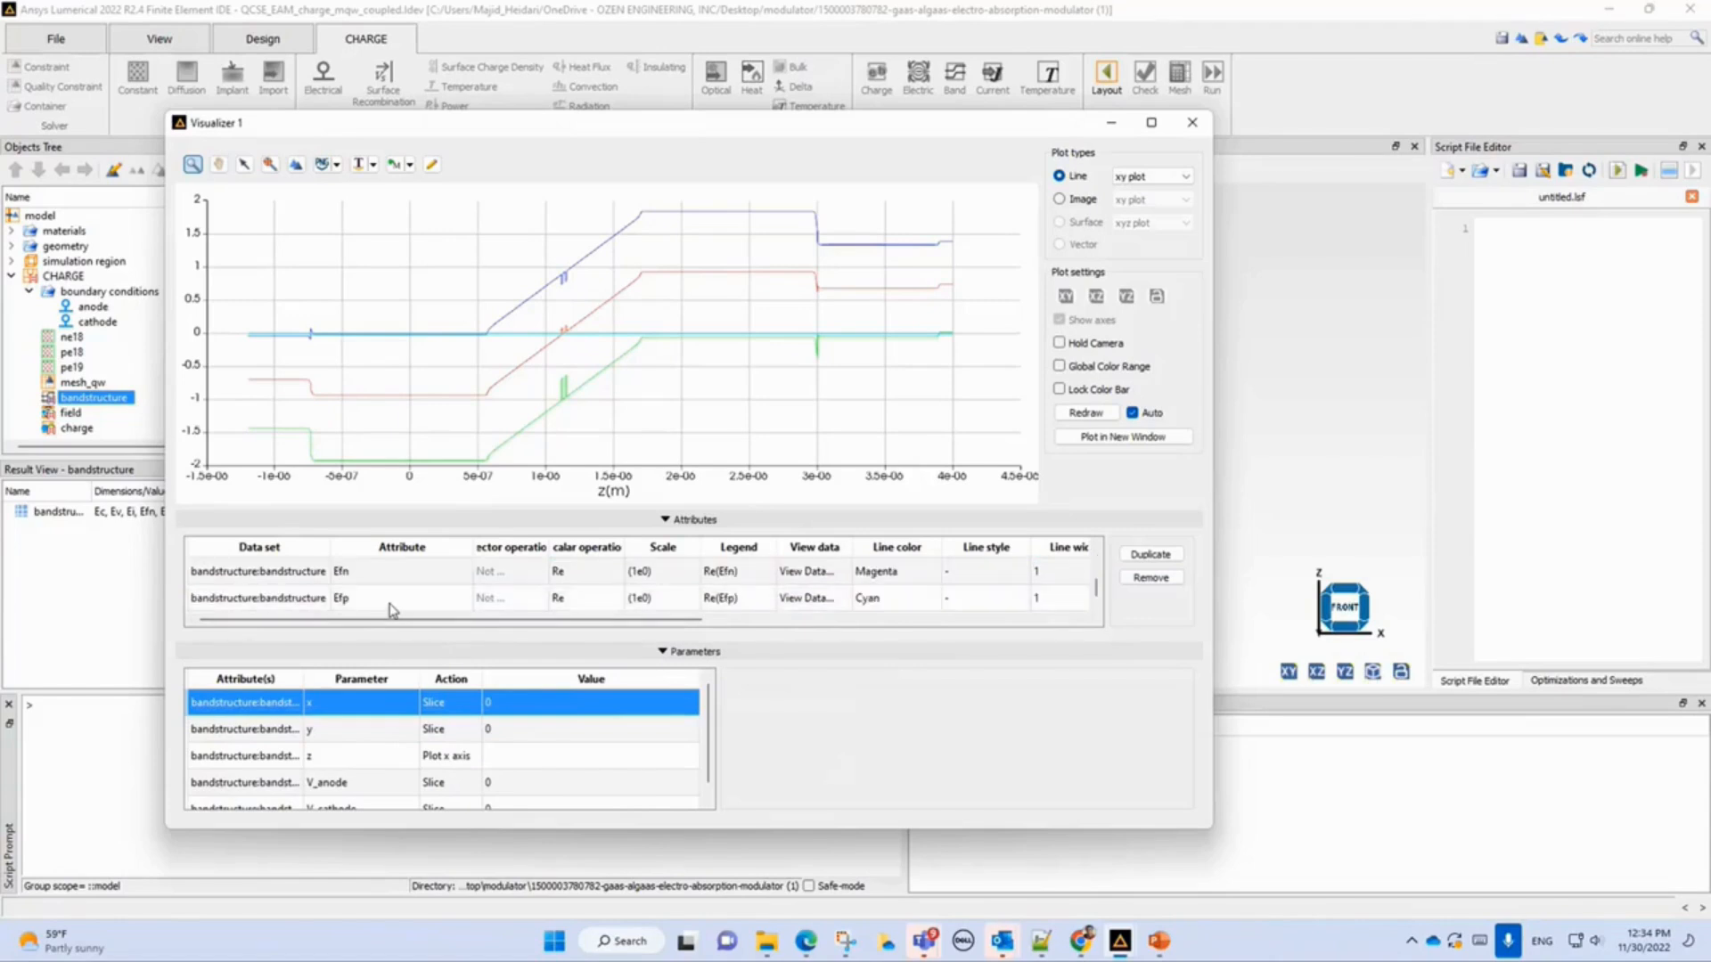
pyautogui.click(347, 598)
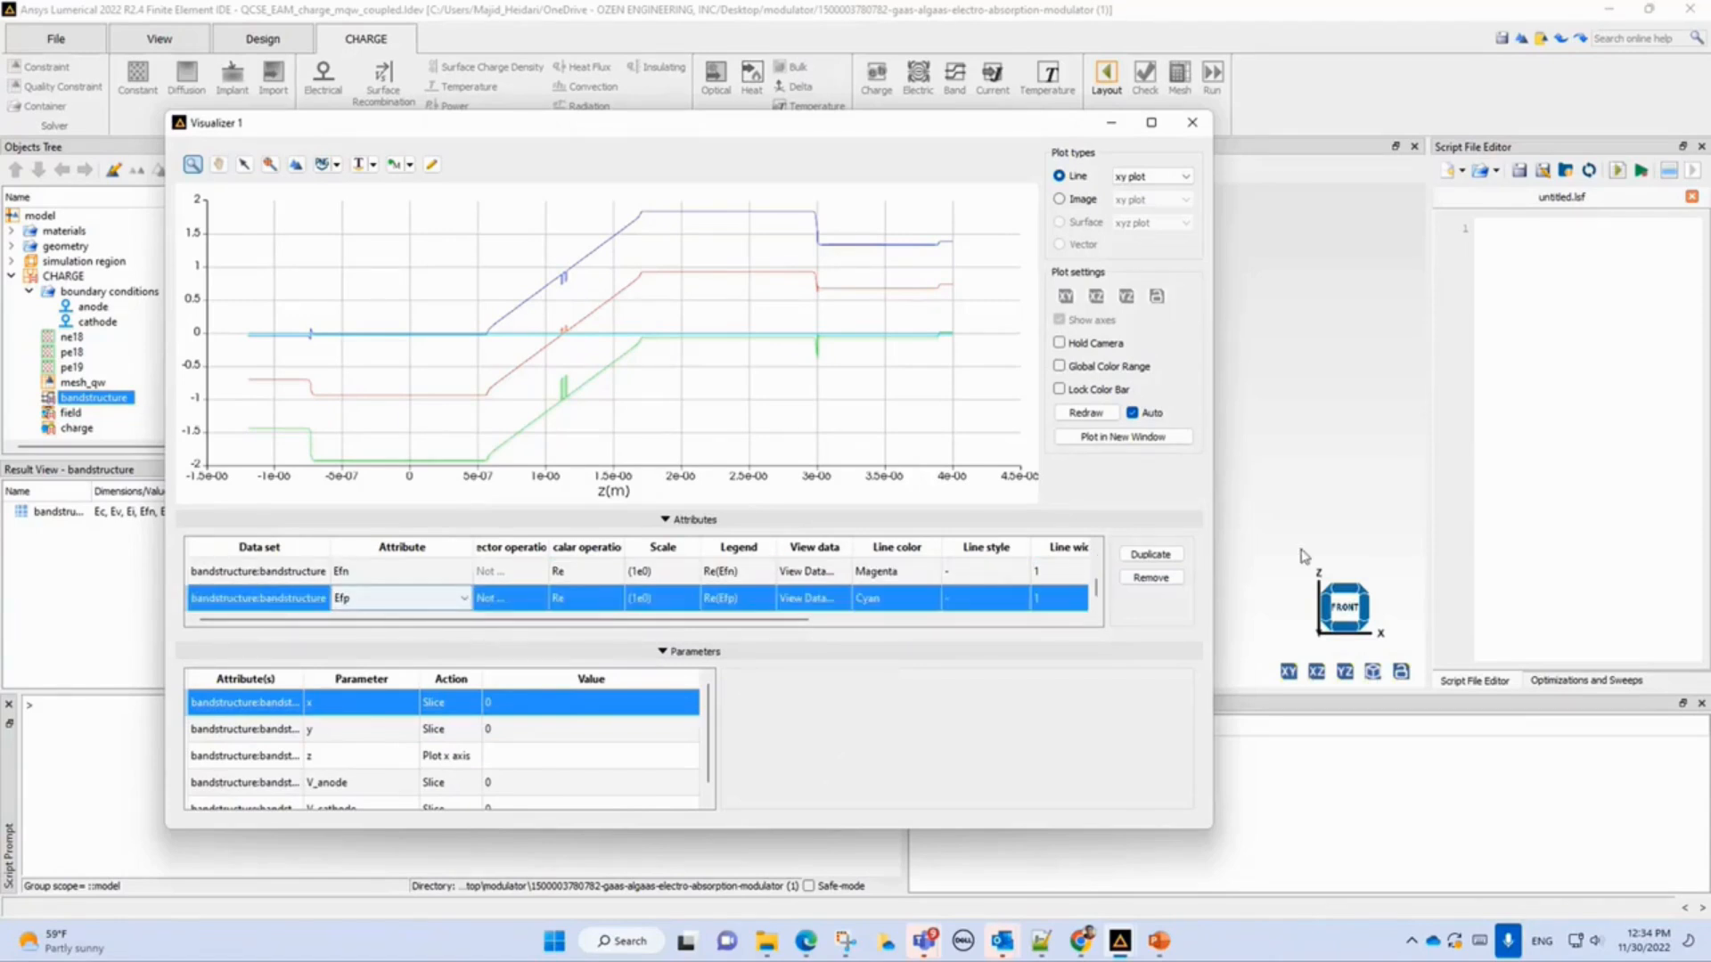
pyautogui.click(1149, 578)
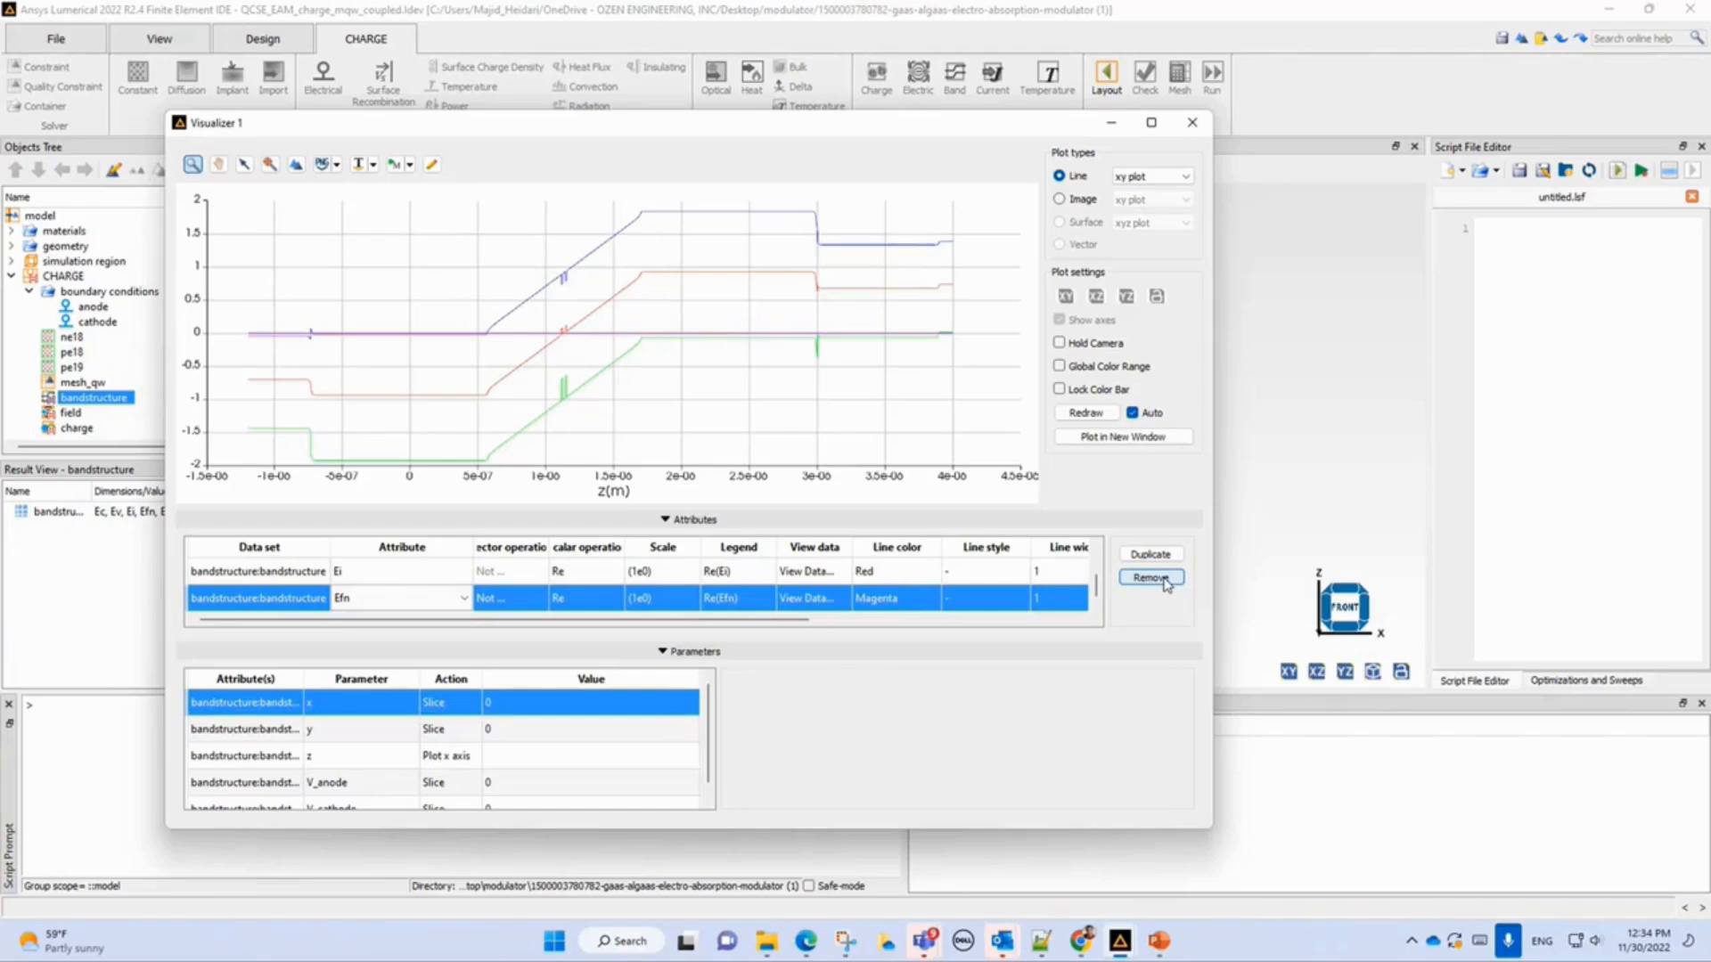
pyautogui.click(1149, 578)
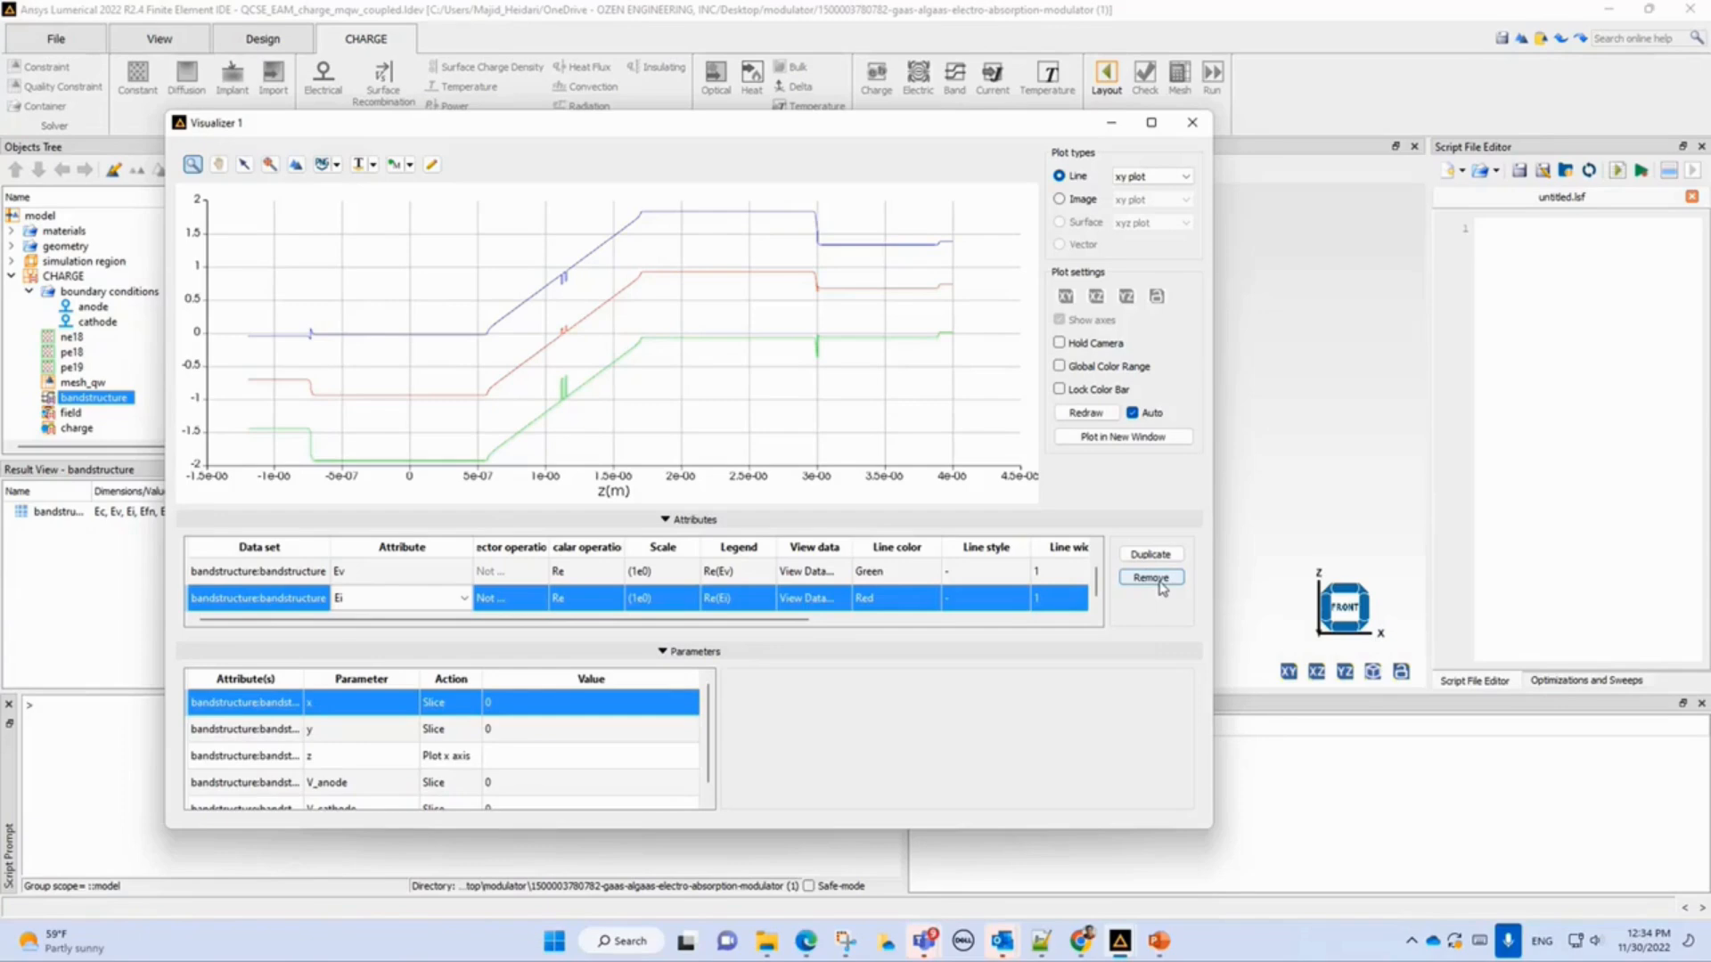
pyautogui.click(1156, 580)
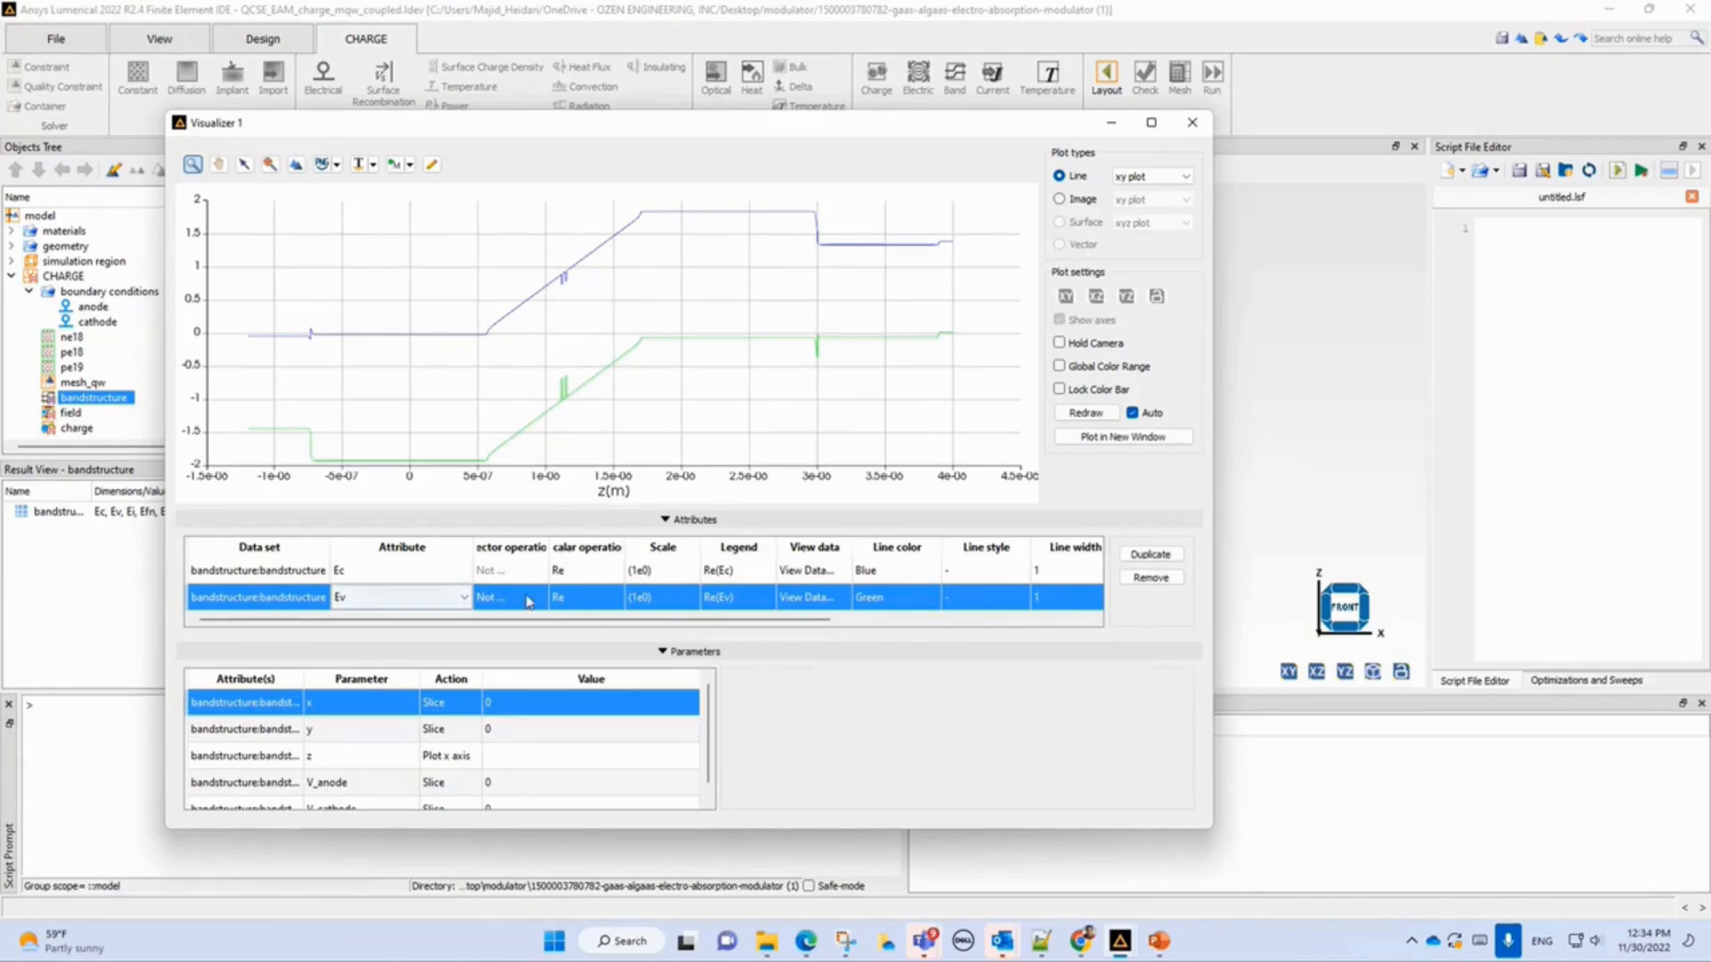
# Step the V_anode slice value to -2.5 and zoom into the quantum-well region of the band diagram.
pyautogui.click(358, 784)
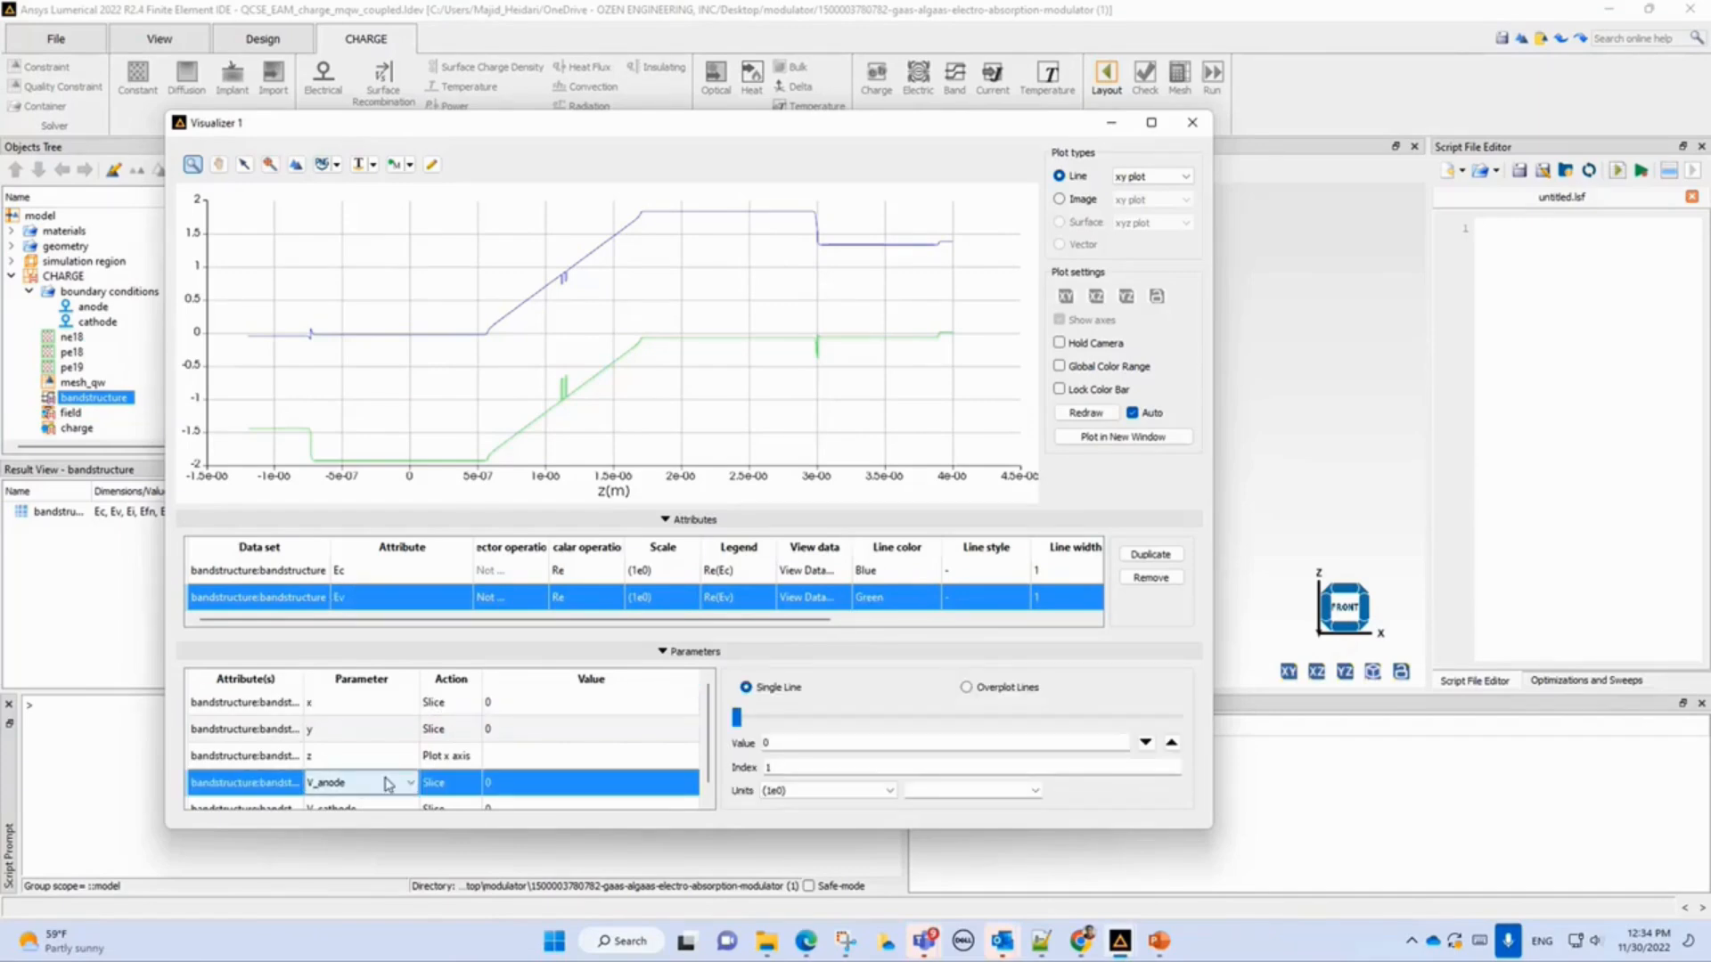
pyautogui.click(1170, 744)
pyautogui.click(1171, 744)
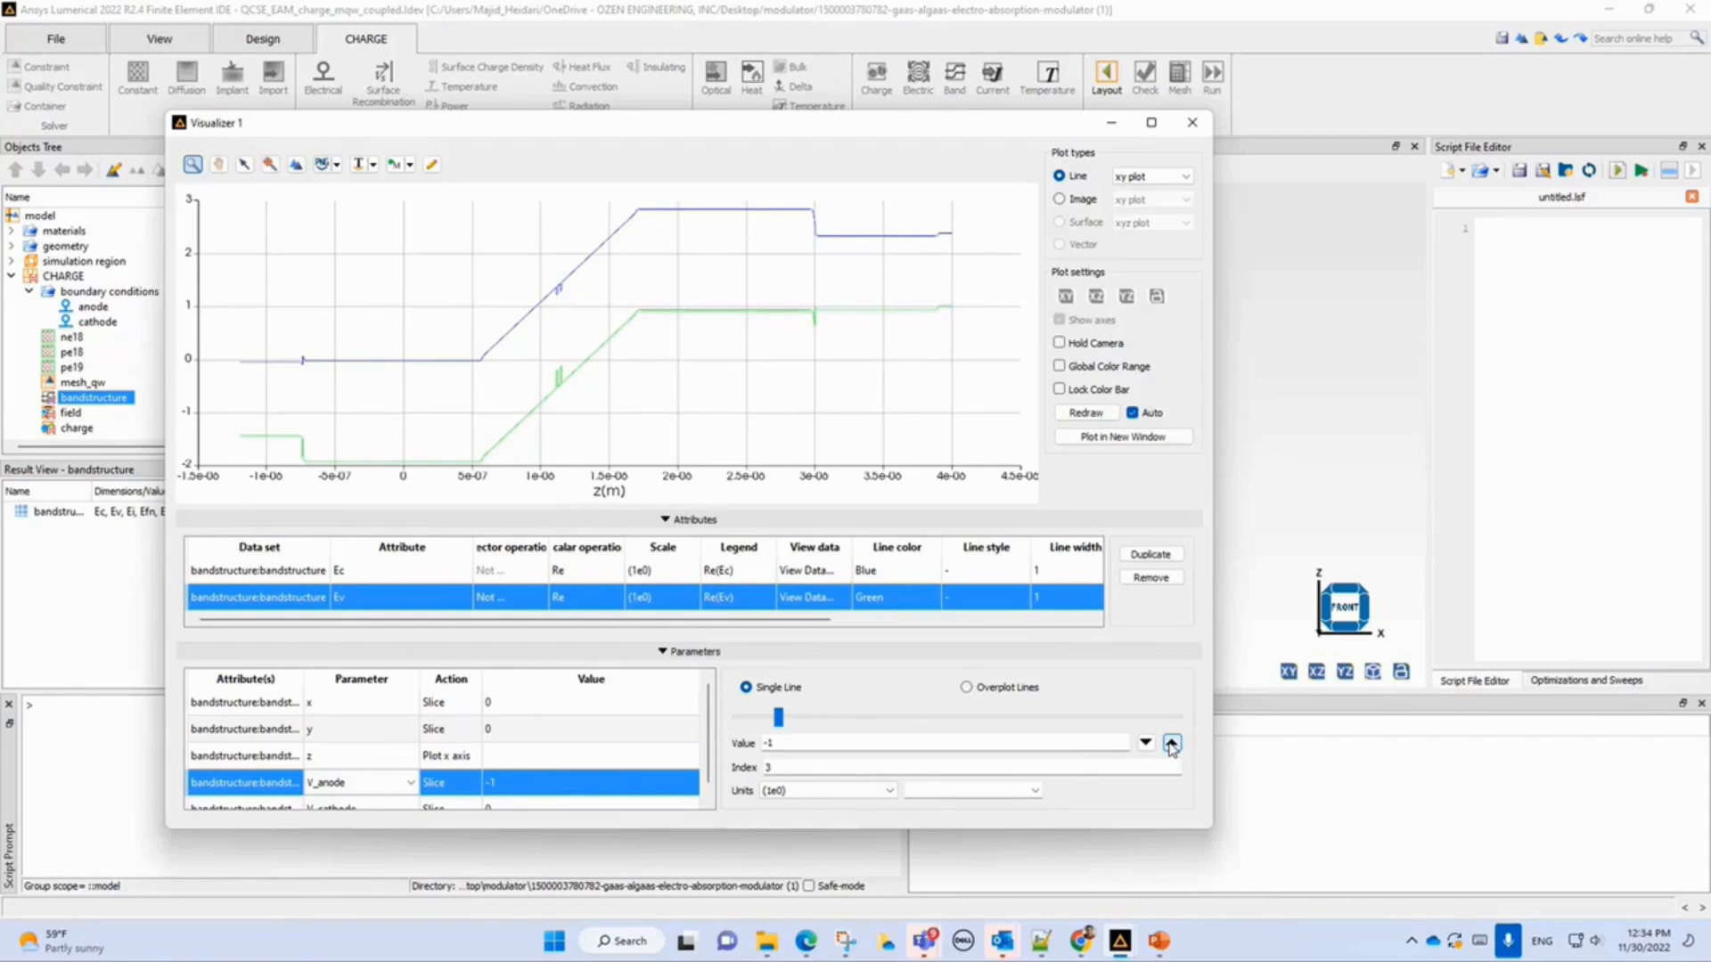
pyautogui.click(1171, 744)
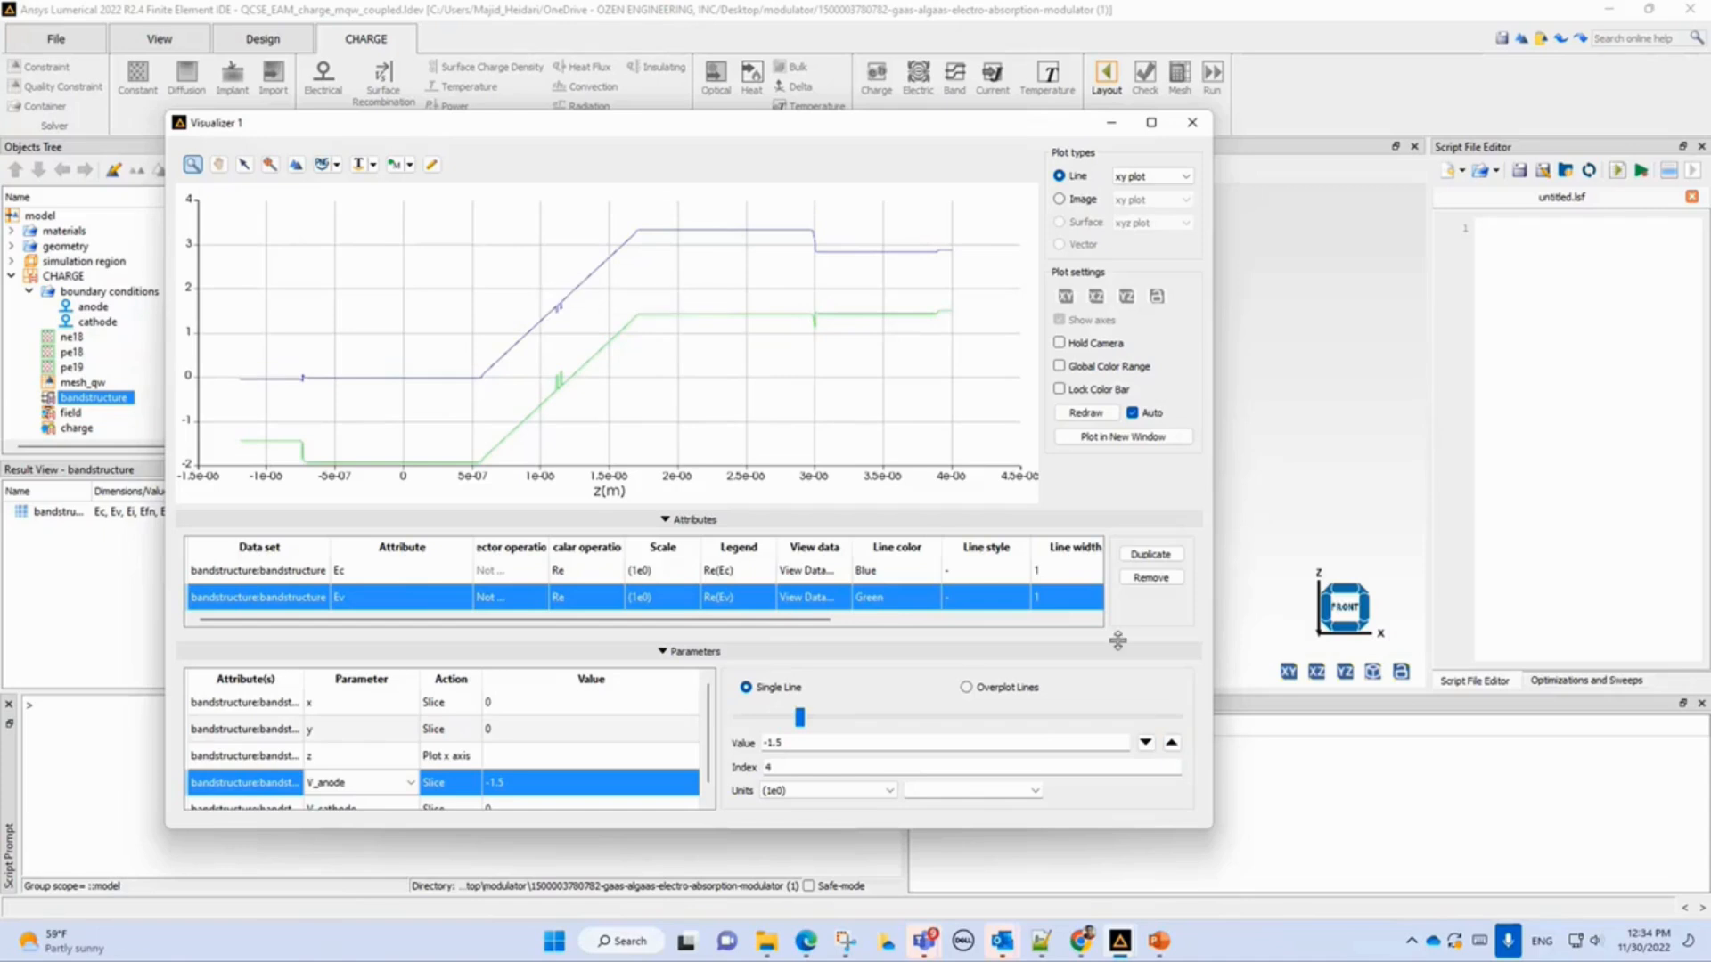
pyautogui.click(1171, 743)
pyautogui.click(1170, 742)
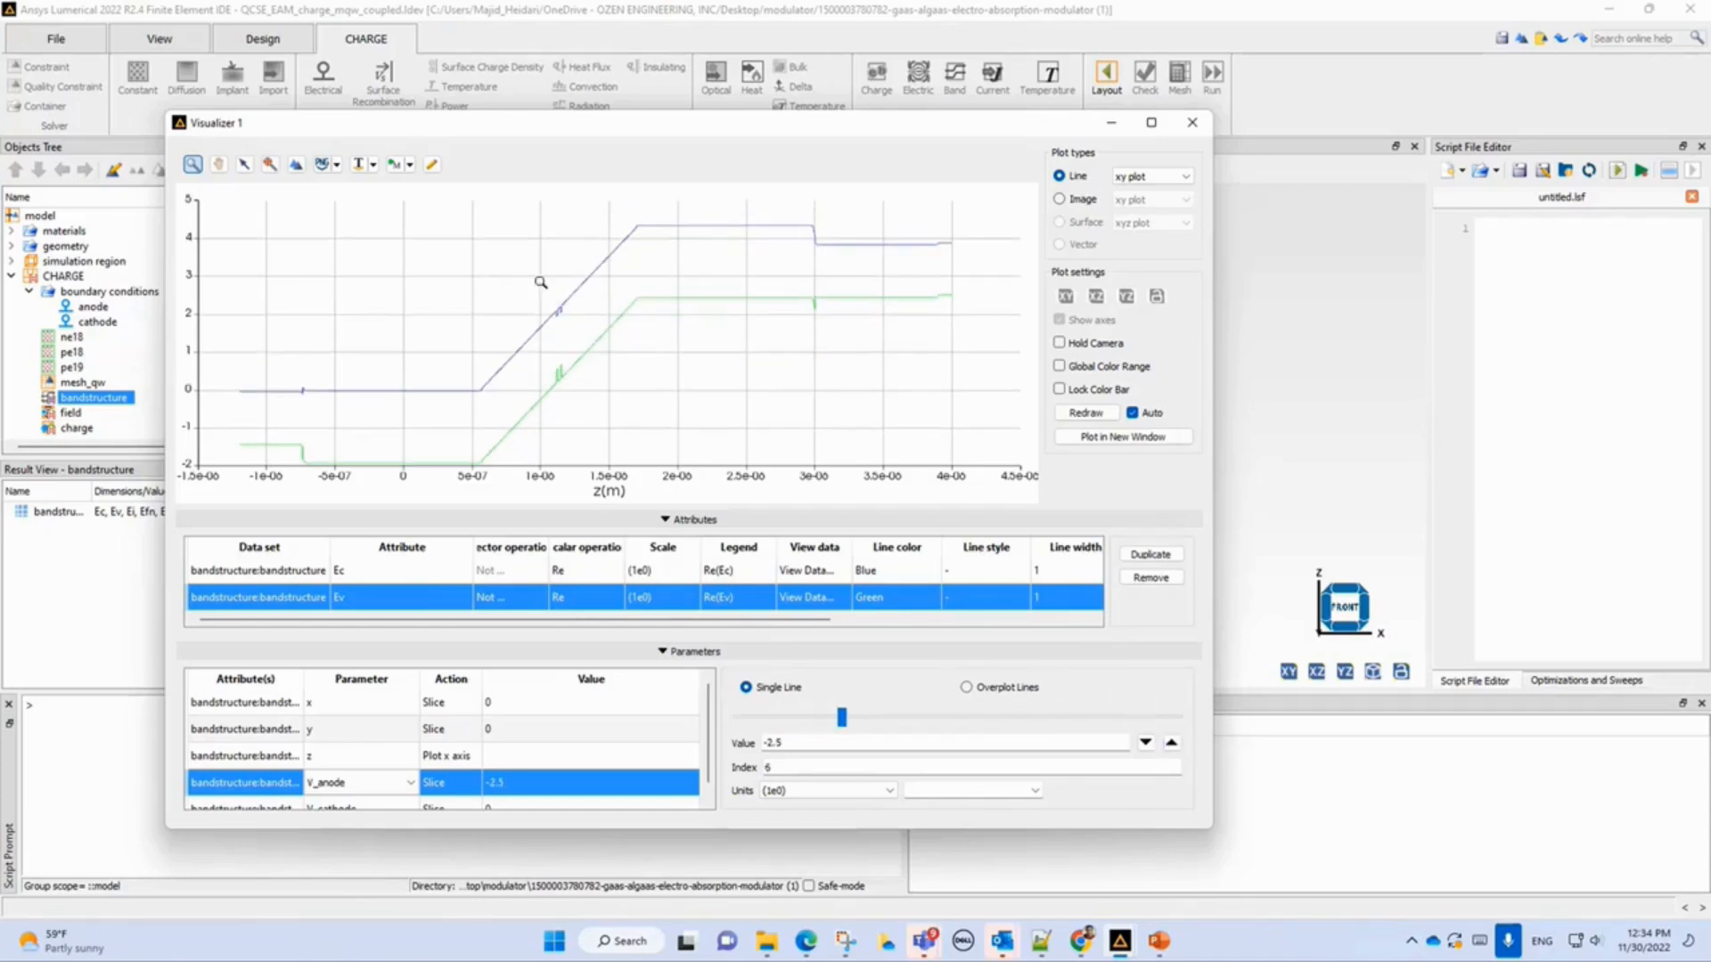
pyautogui.moveTo(539, 282); pyautogui.dragTo(585, 412)
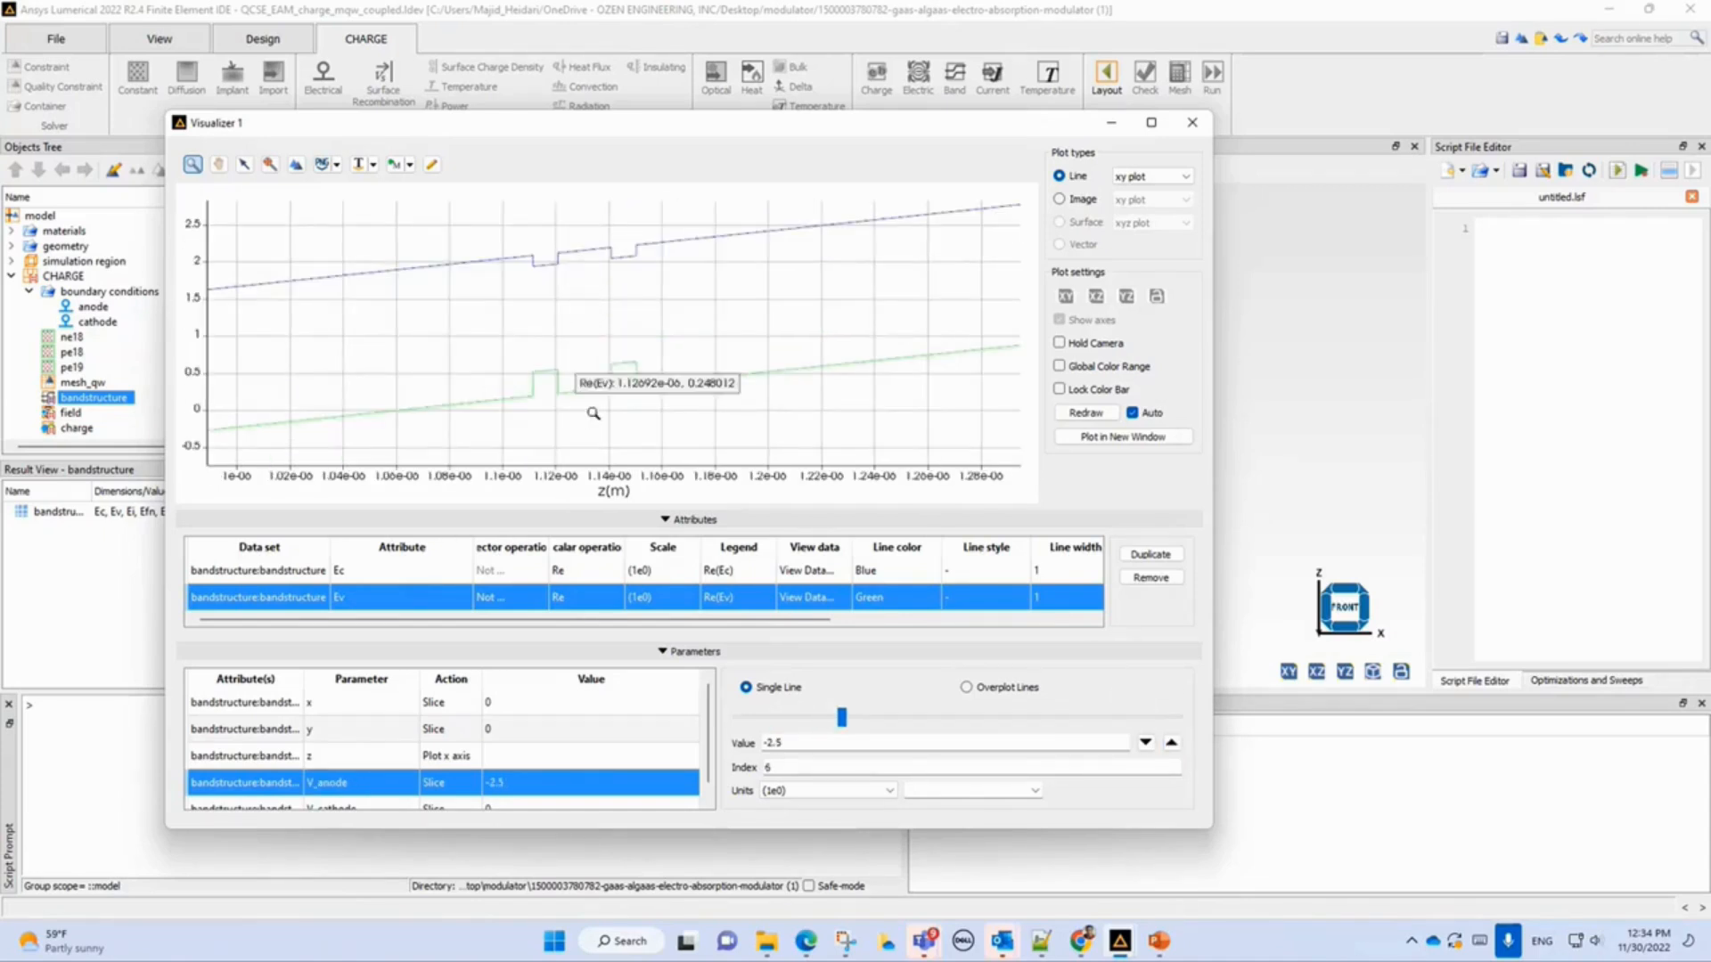
# Step the V_anode slice value to -4.5, zoom into the quantum wells and redraw the full plot.
pyautogui.click(1171, 743)
pyautogui.click(1170, 743)
pyautogui.click(1170, 743)
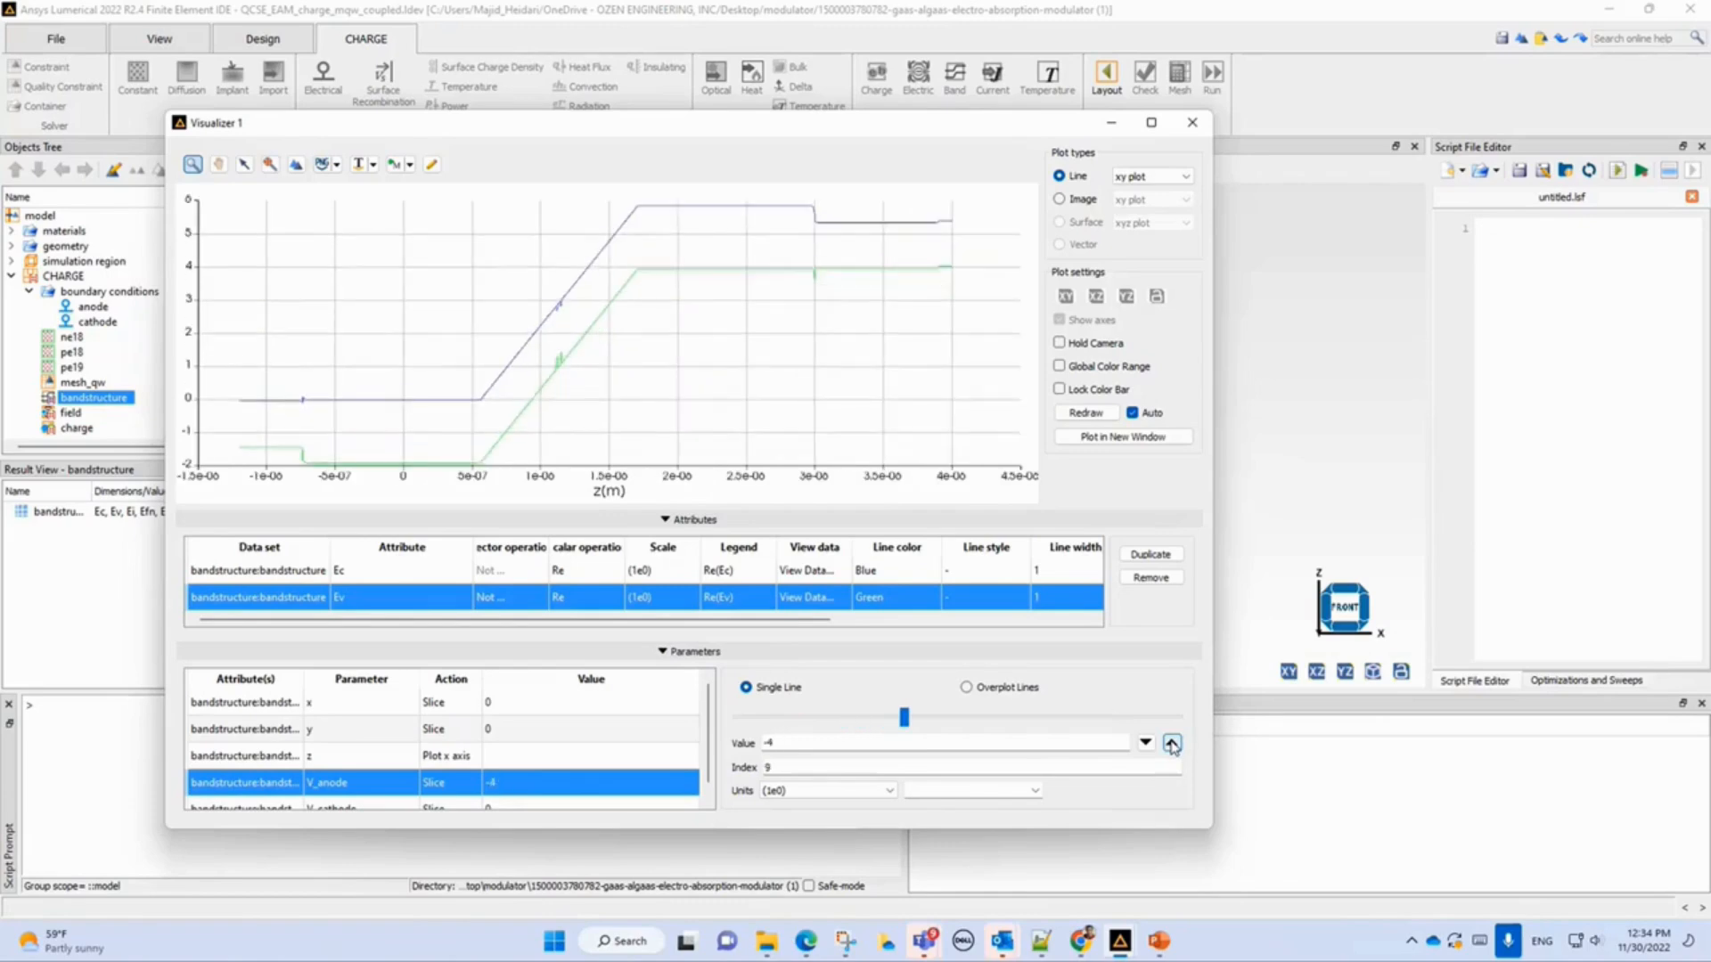
pyautogui.click(1171, 743)
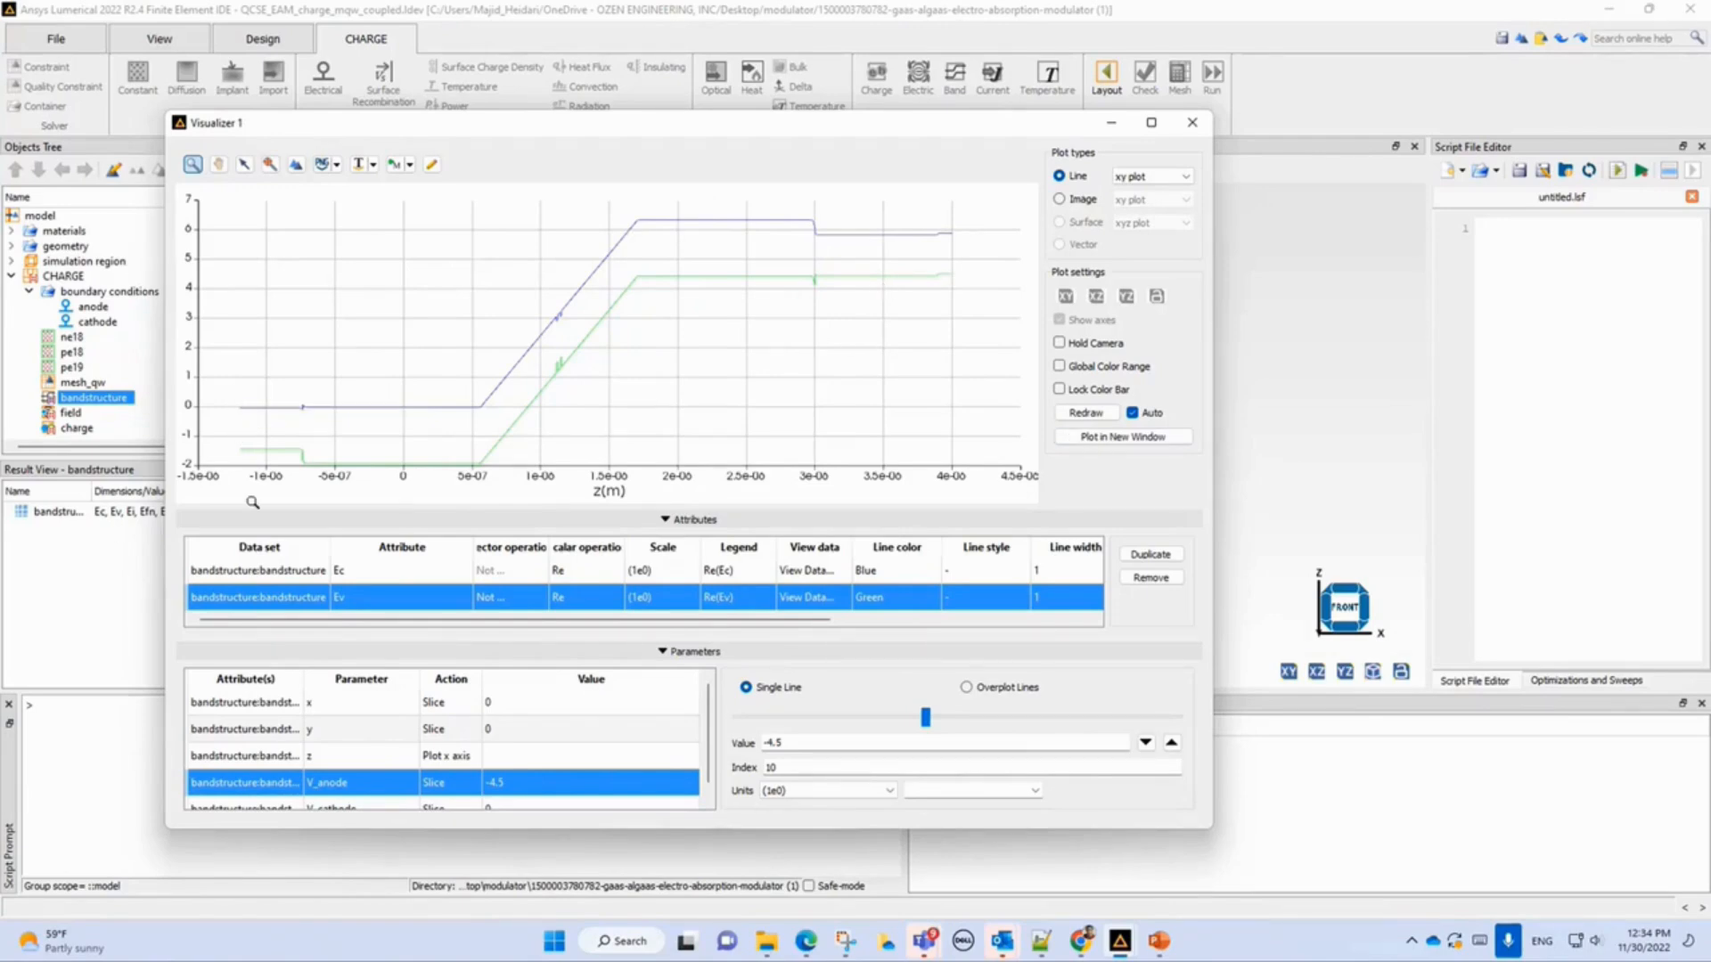
pyautogui.moveTo(258, 447)
pyautogui.moveTo(533, 283); pyautogui.dragTo(597, 446)
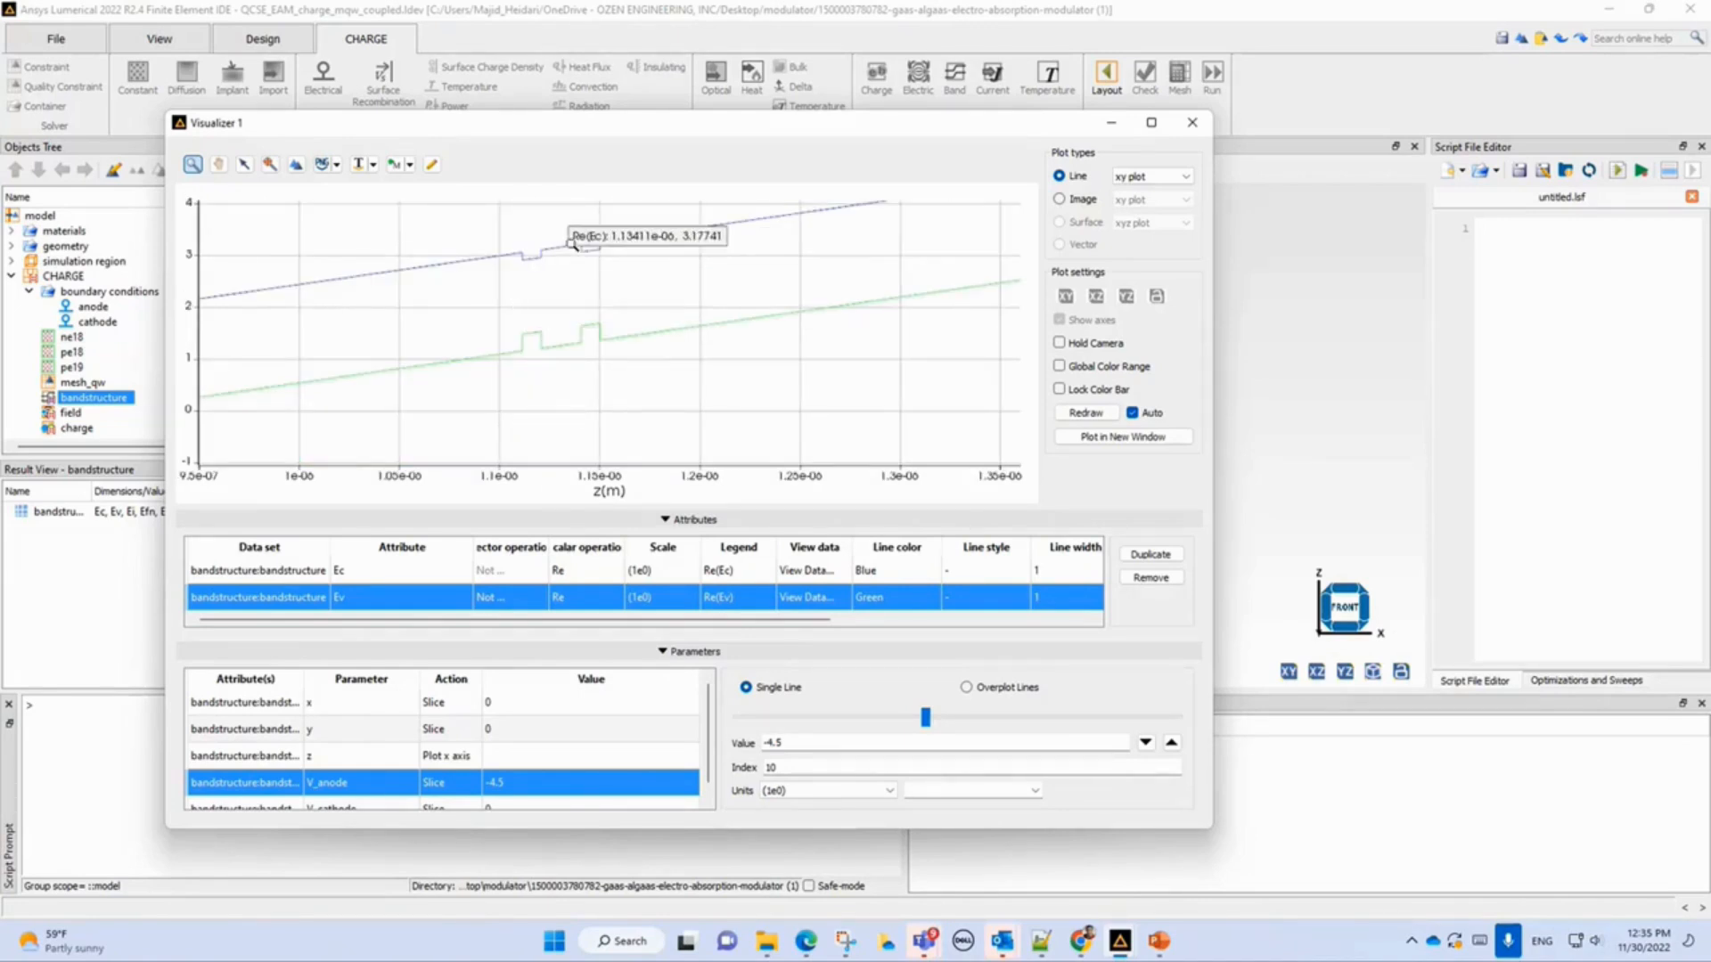
pyautogui.click(1085, 413)
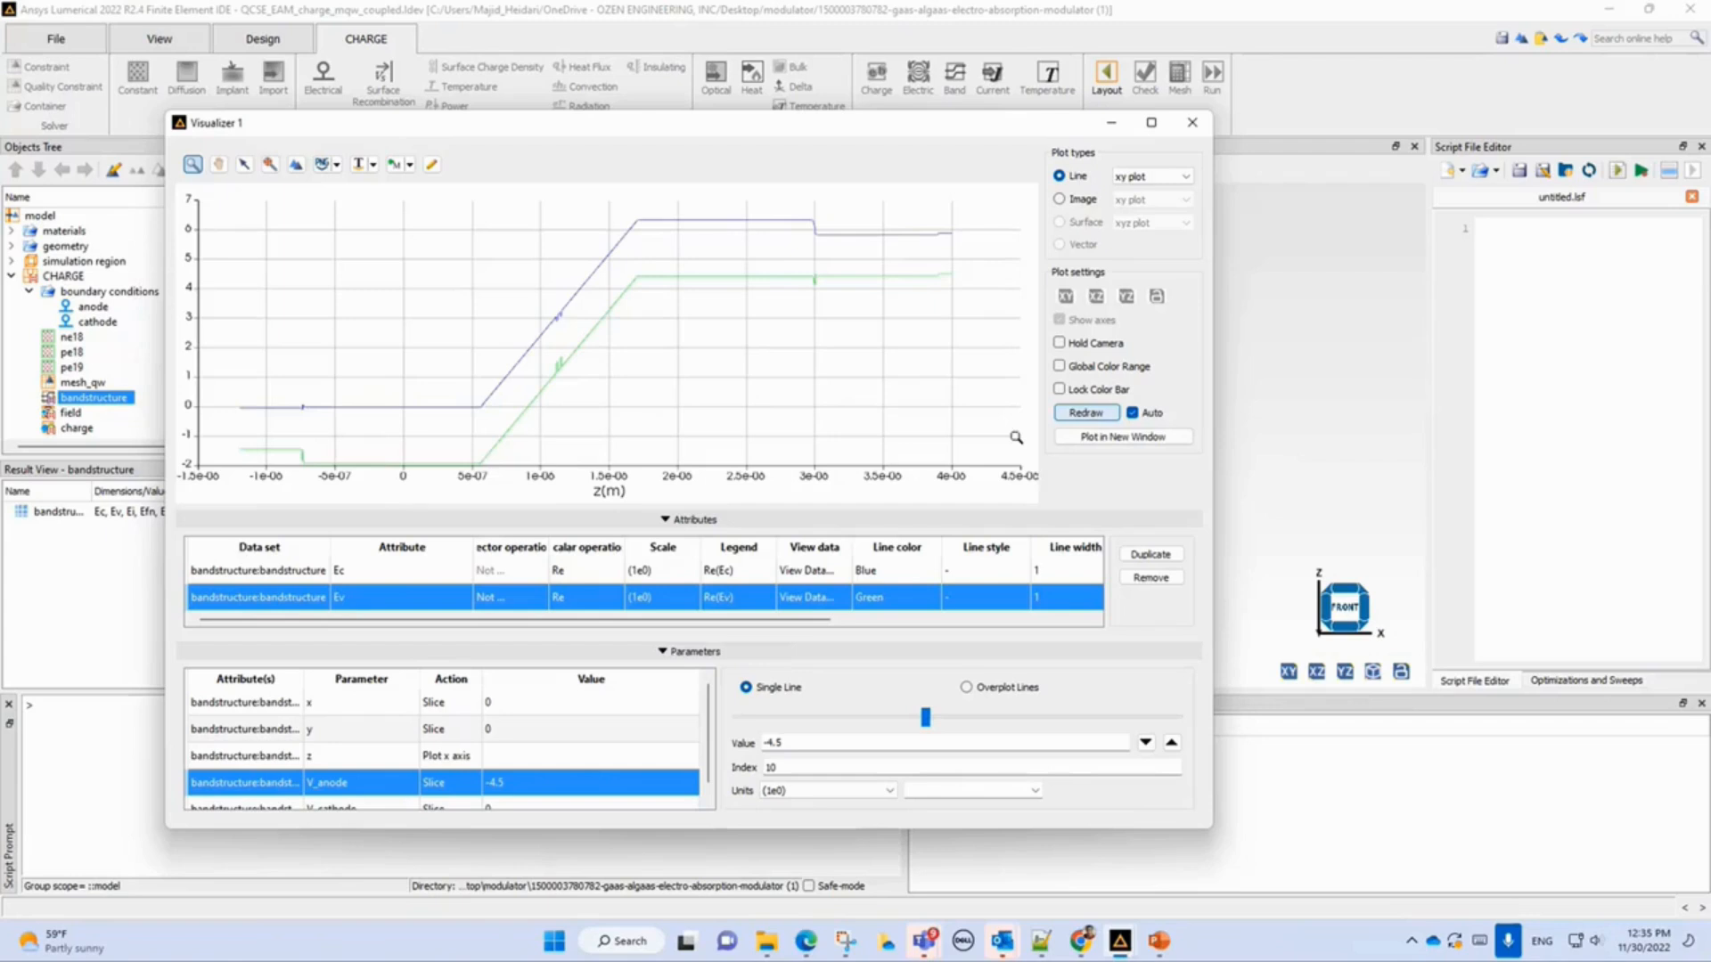
# Step the V_anode slice value to -6.5 and close the visualizer.
pyautogui.click(1173, 750)
pyautogui.click(1172, 750)
pyautogui.click(1173, 750)
pyautogui.click(1172, 746)
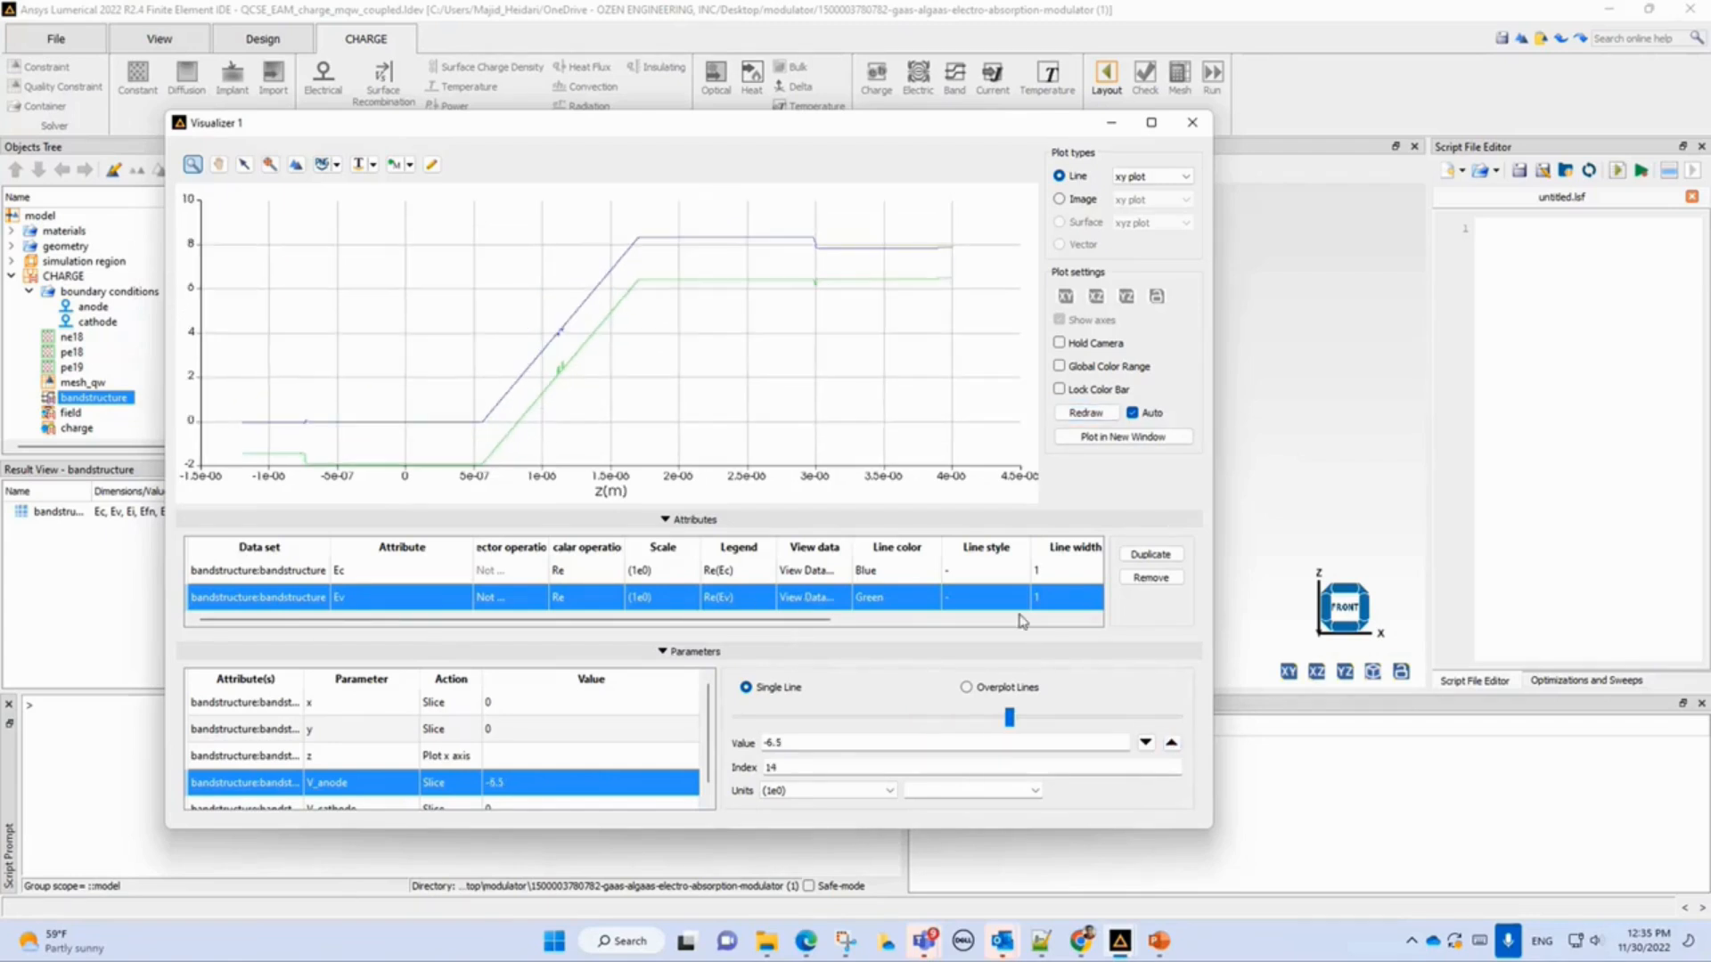
pyautogui.click(1205, 126)
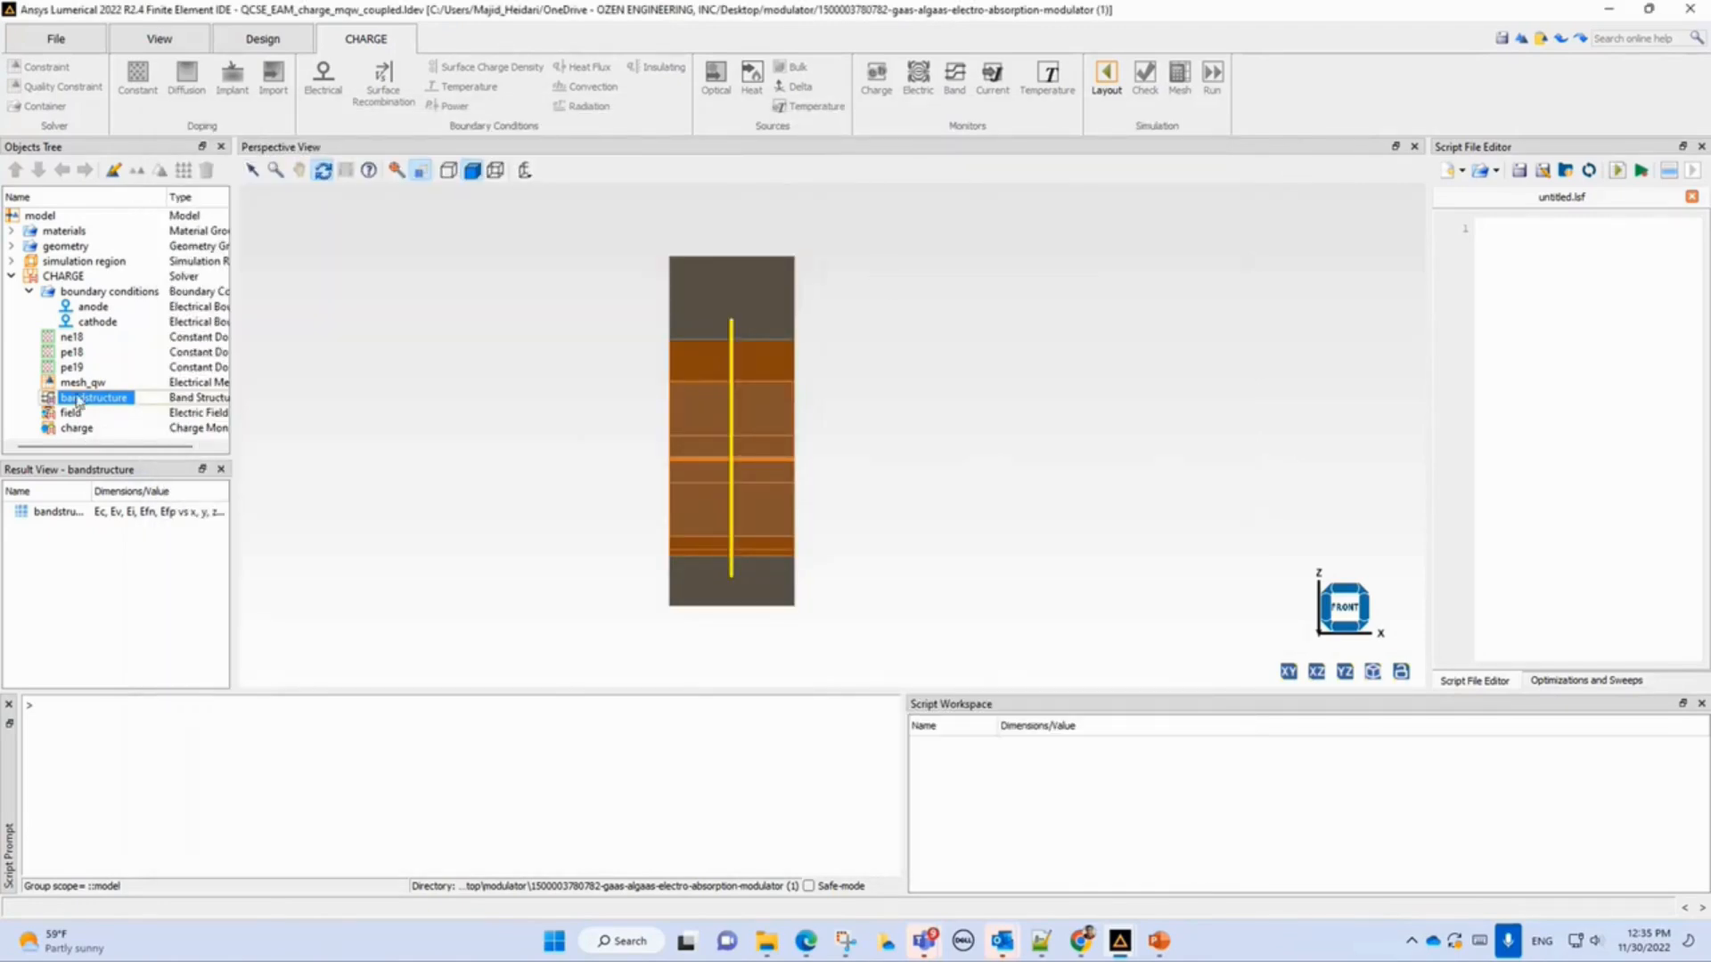
# Widen the objects and results panels and visualize the mqw_emission result from the CHARGE solver.
pyautogui.click(62, 281)
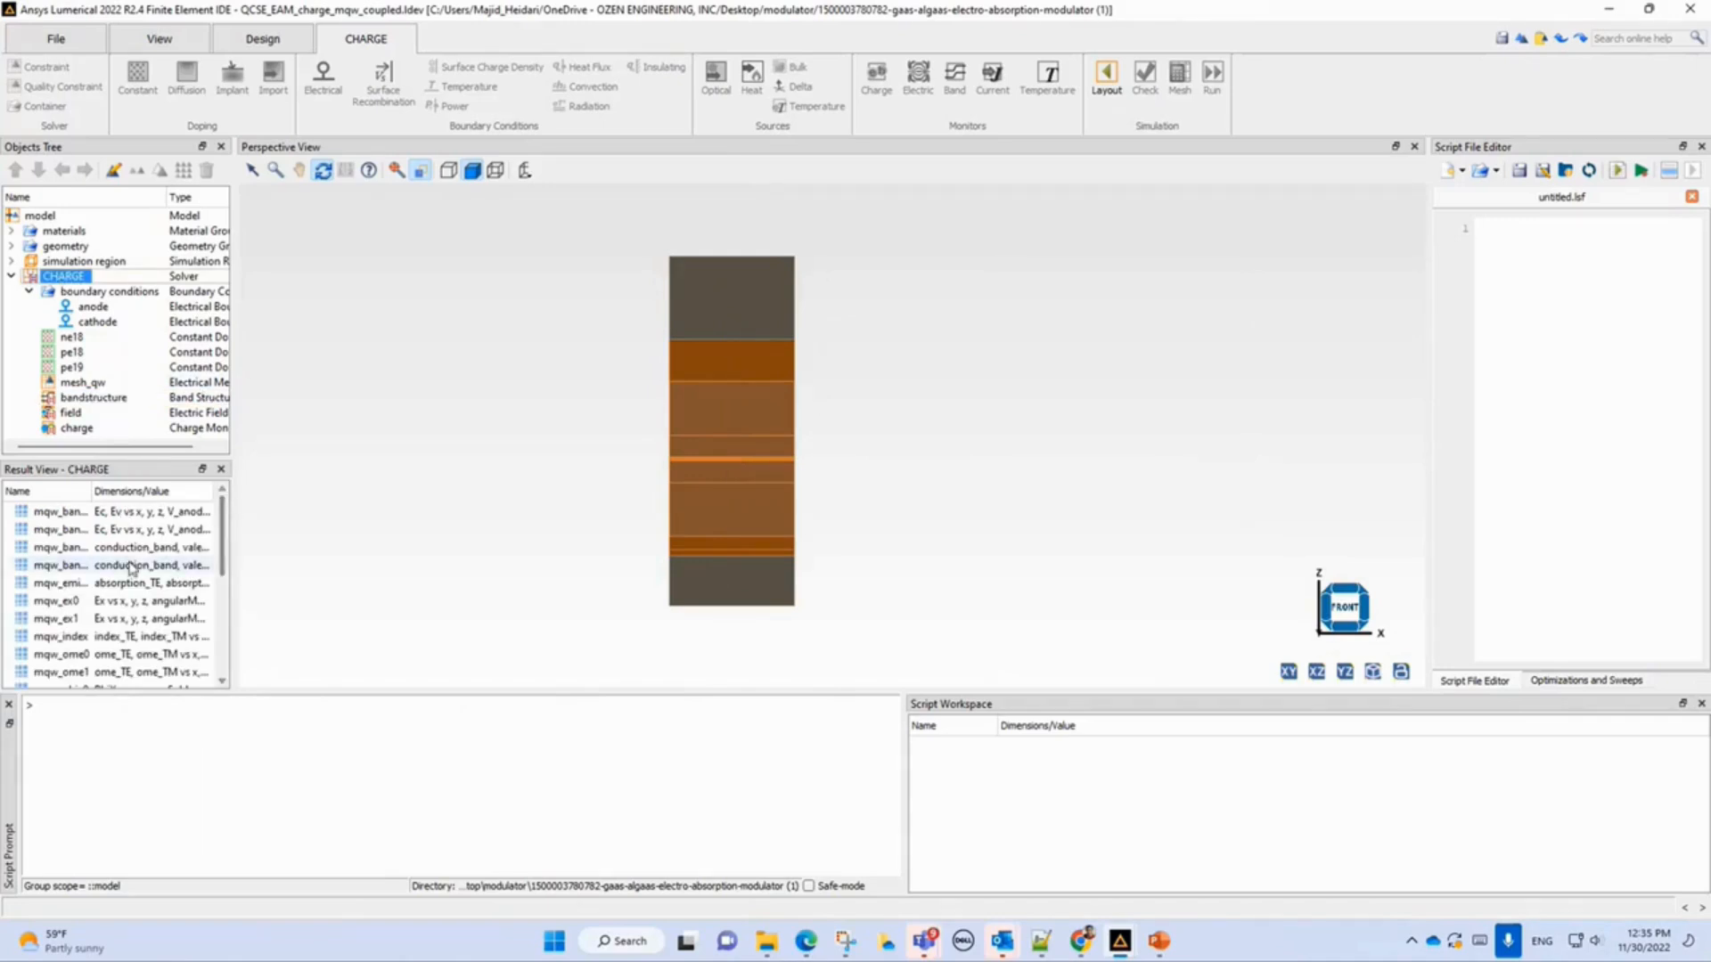
pyautogui.moveTo(234, 553); pyautogui.dragTo(421, 553)
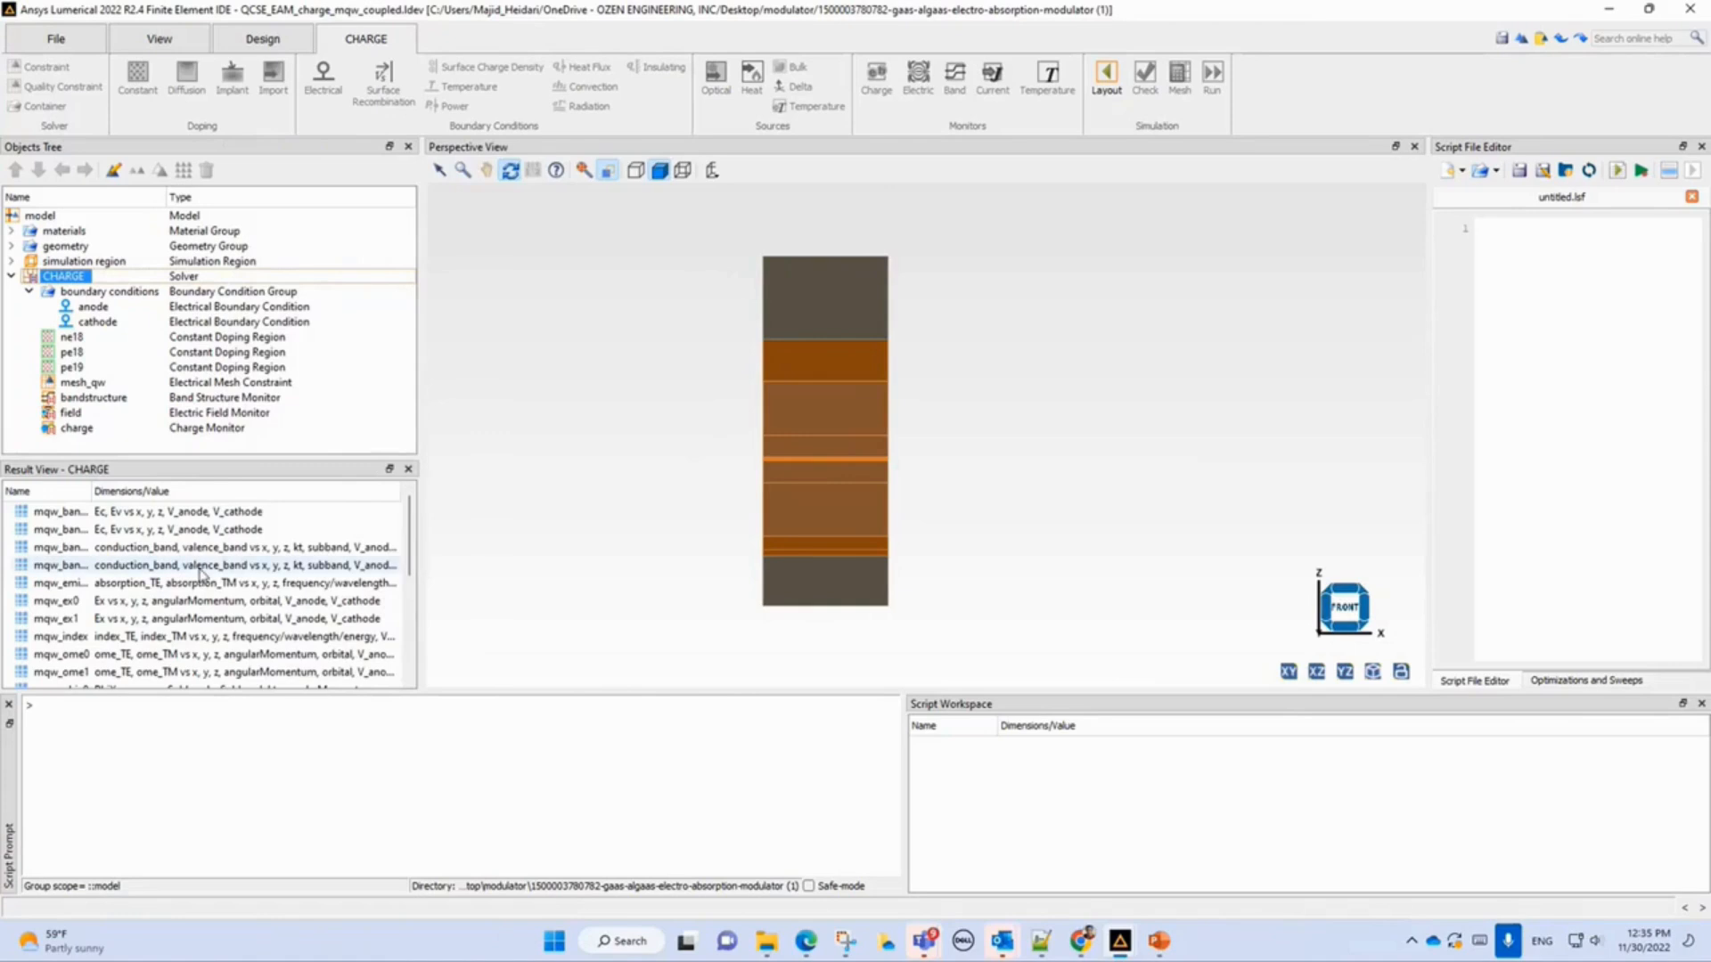
pyautogui.moveTo(91, 490); pyautogui.dragTo(206, 491)
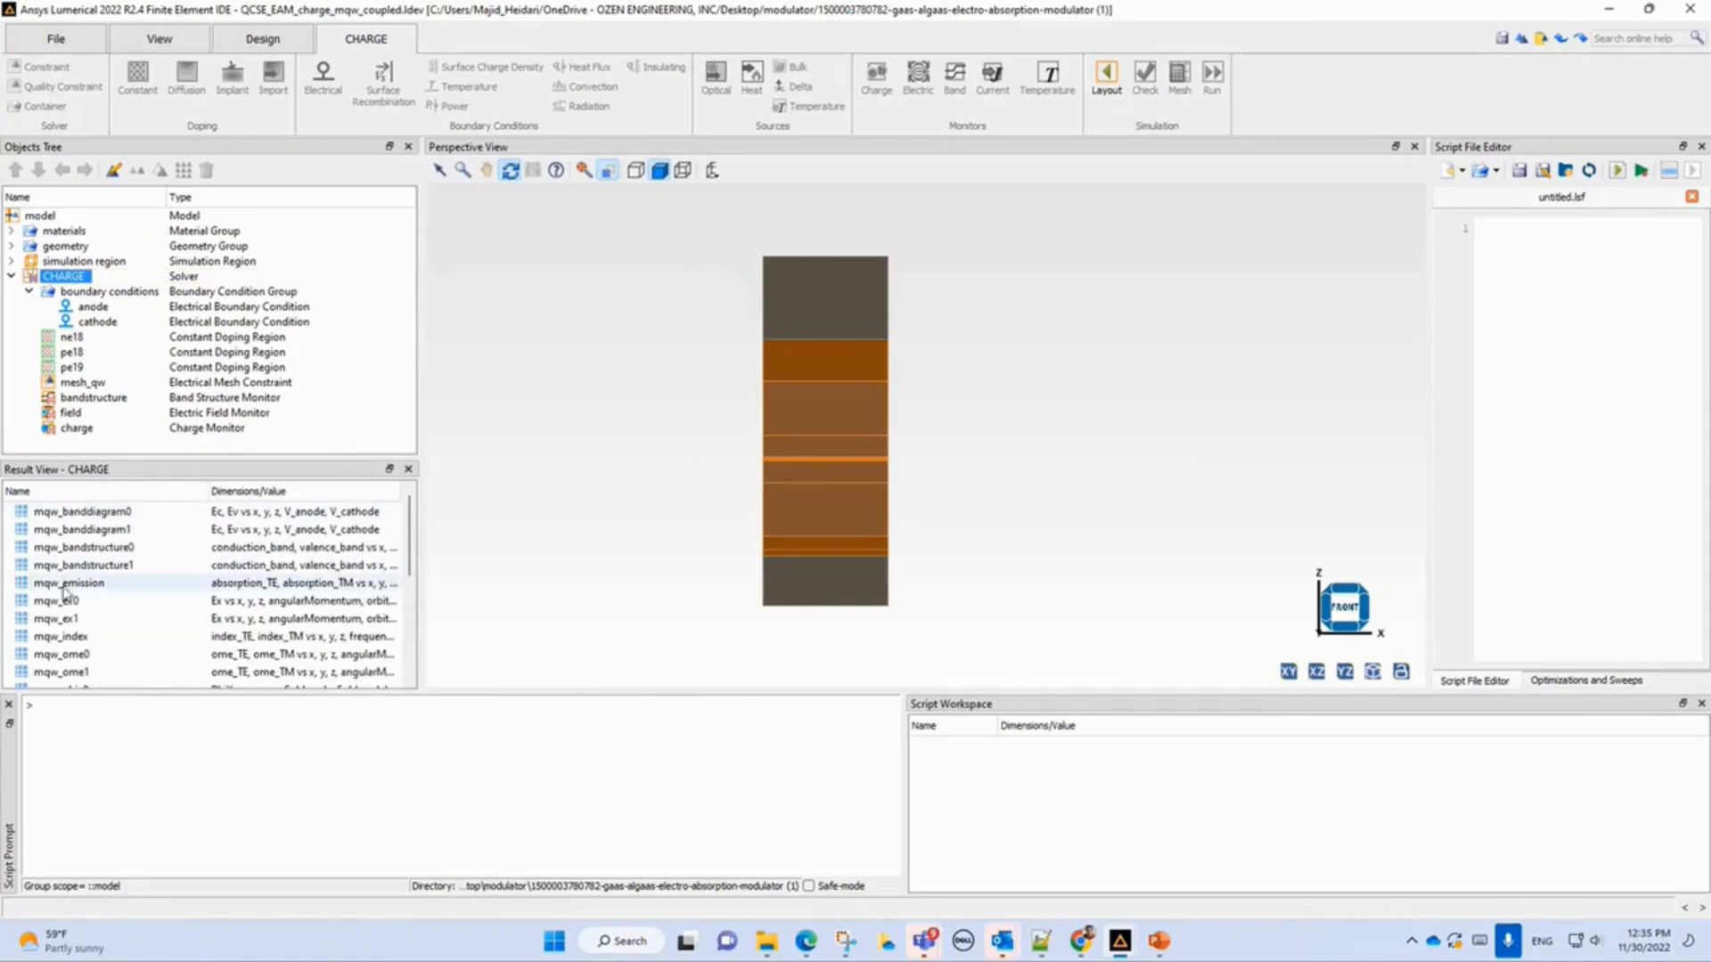
pyautogui.click(64, 588)
pyautogui.rightClick(64, 588)
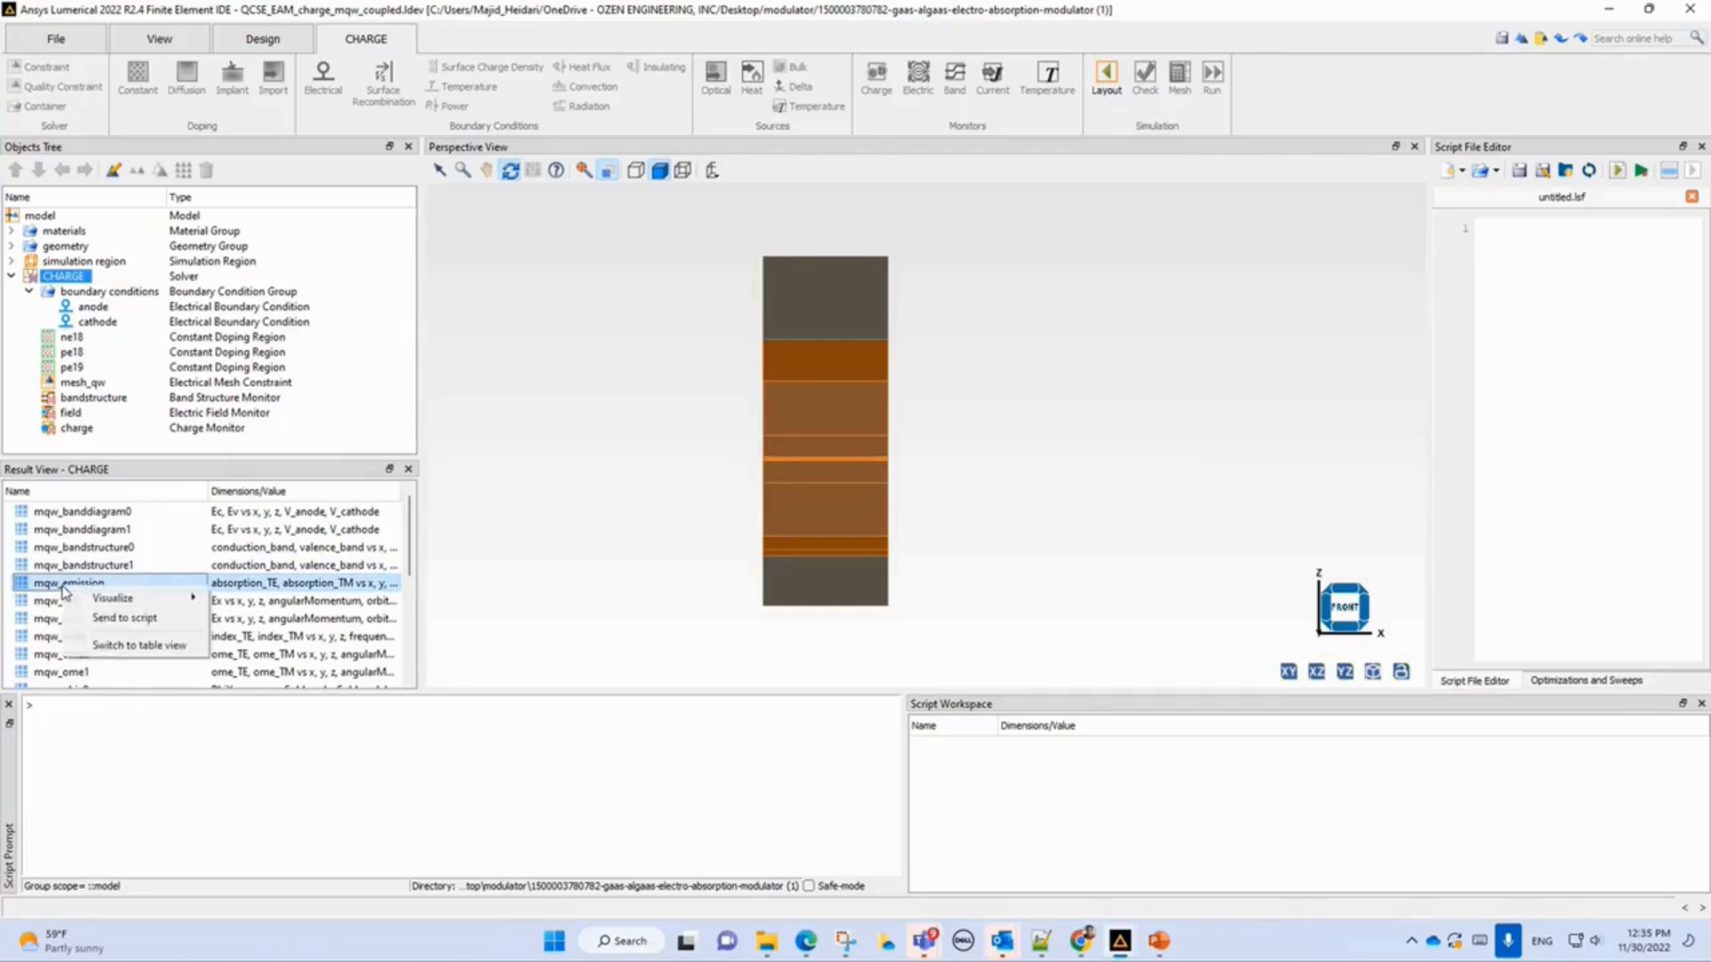
pyautogui.moveTo(120, 602)
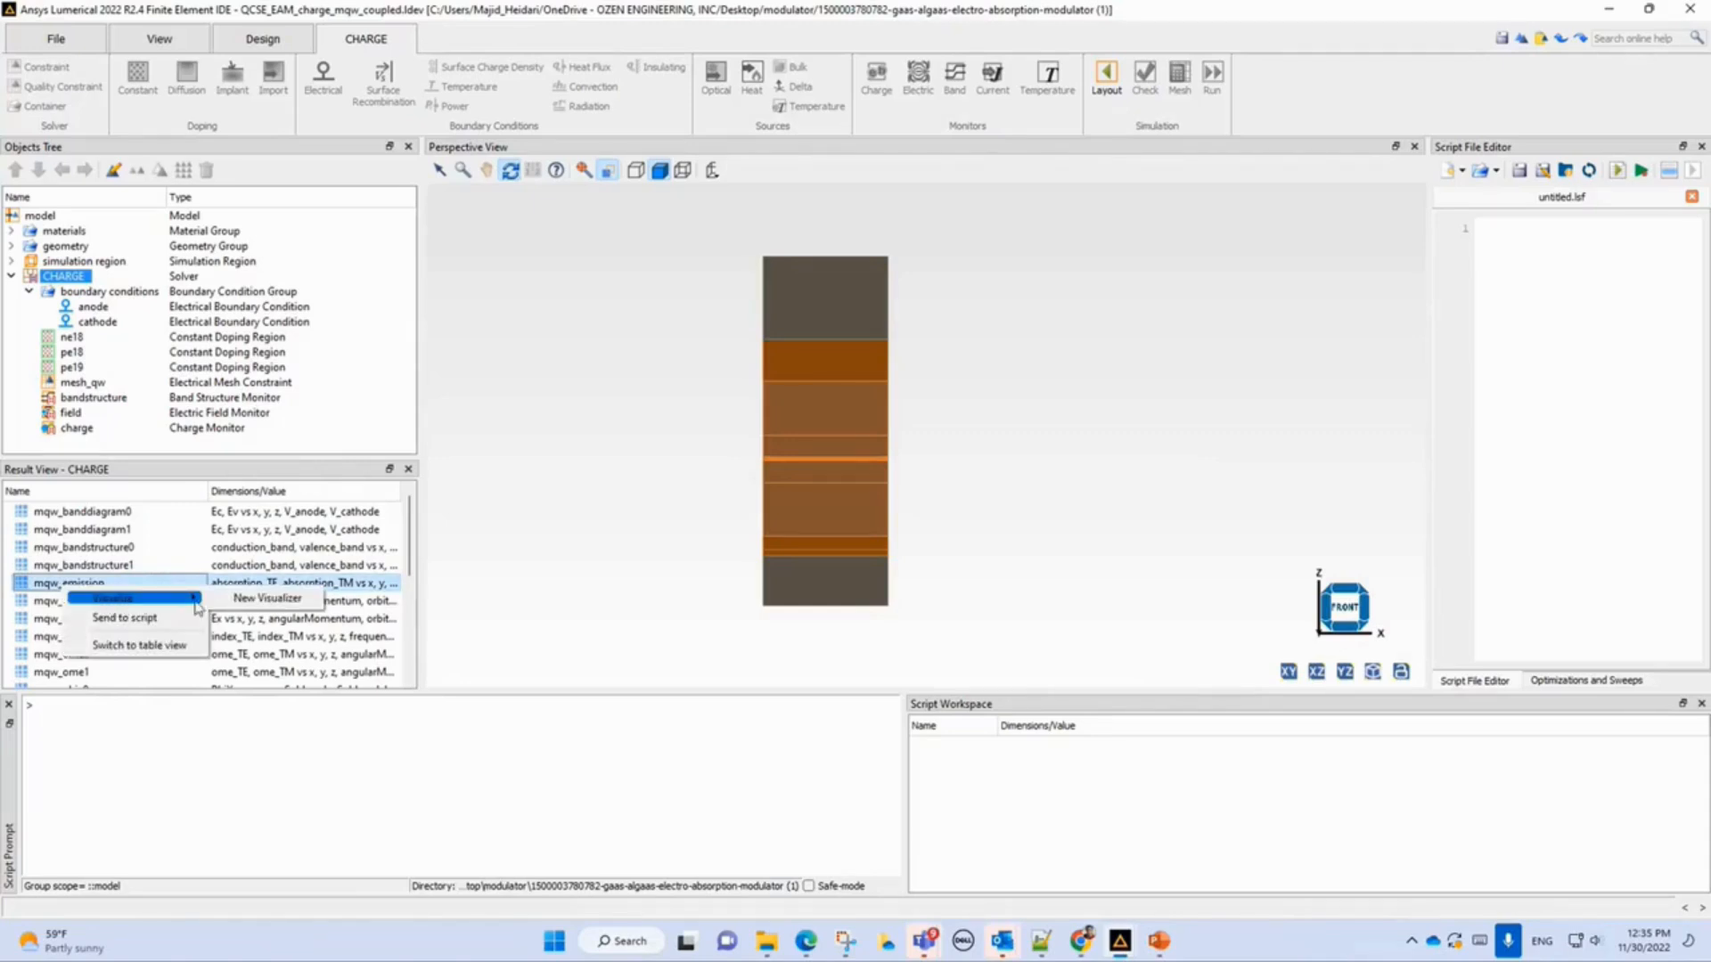
pyautogui.click(257, 598)
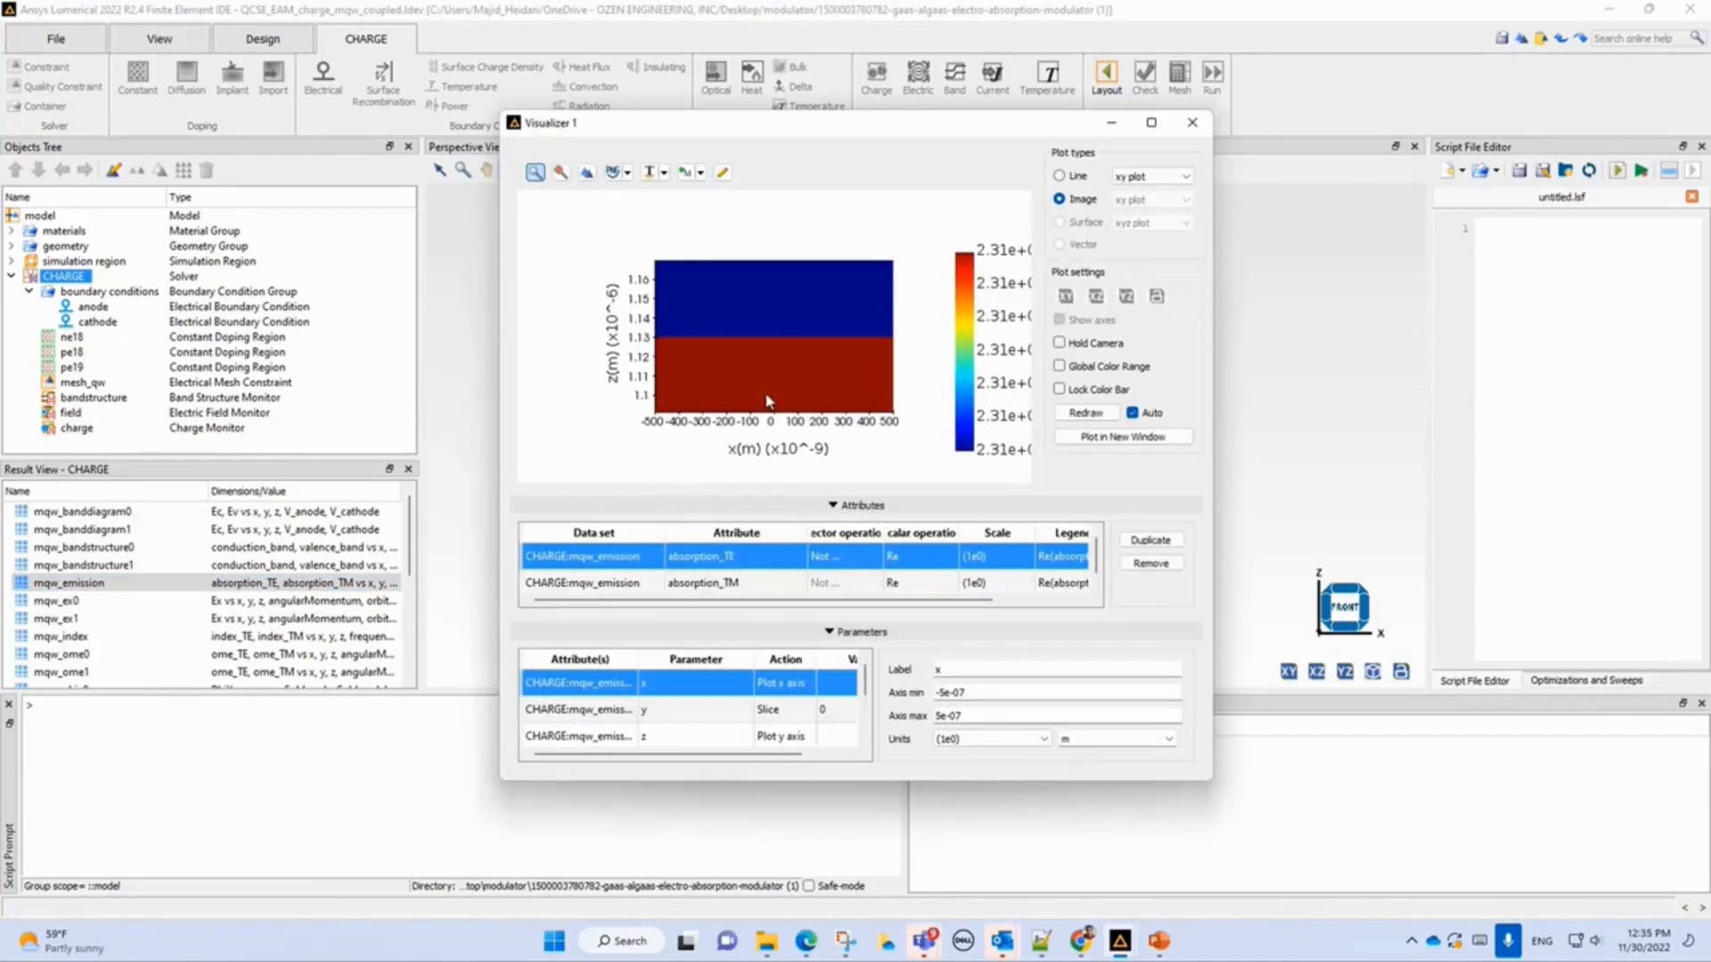
# Switch the emission plot to a line plot and change the frequency slice parameter to wavelength.
pyautogui.click(1059, 177)
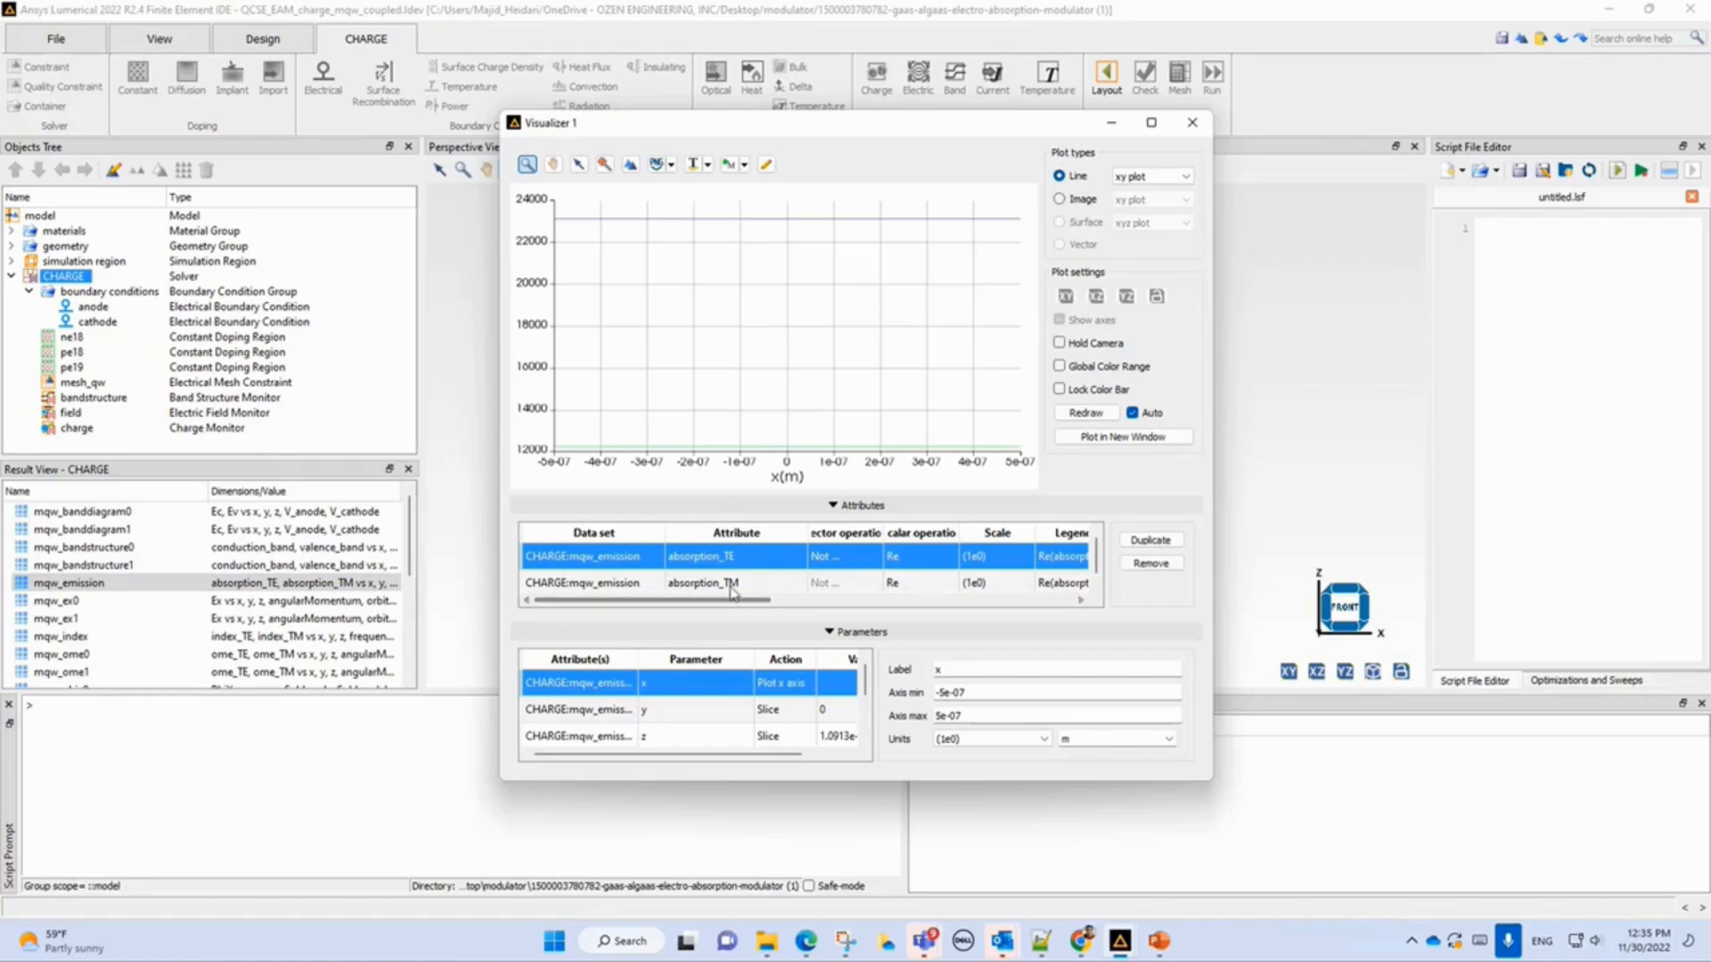
pyautogui.click(656, 740)
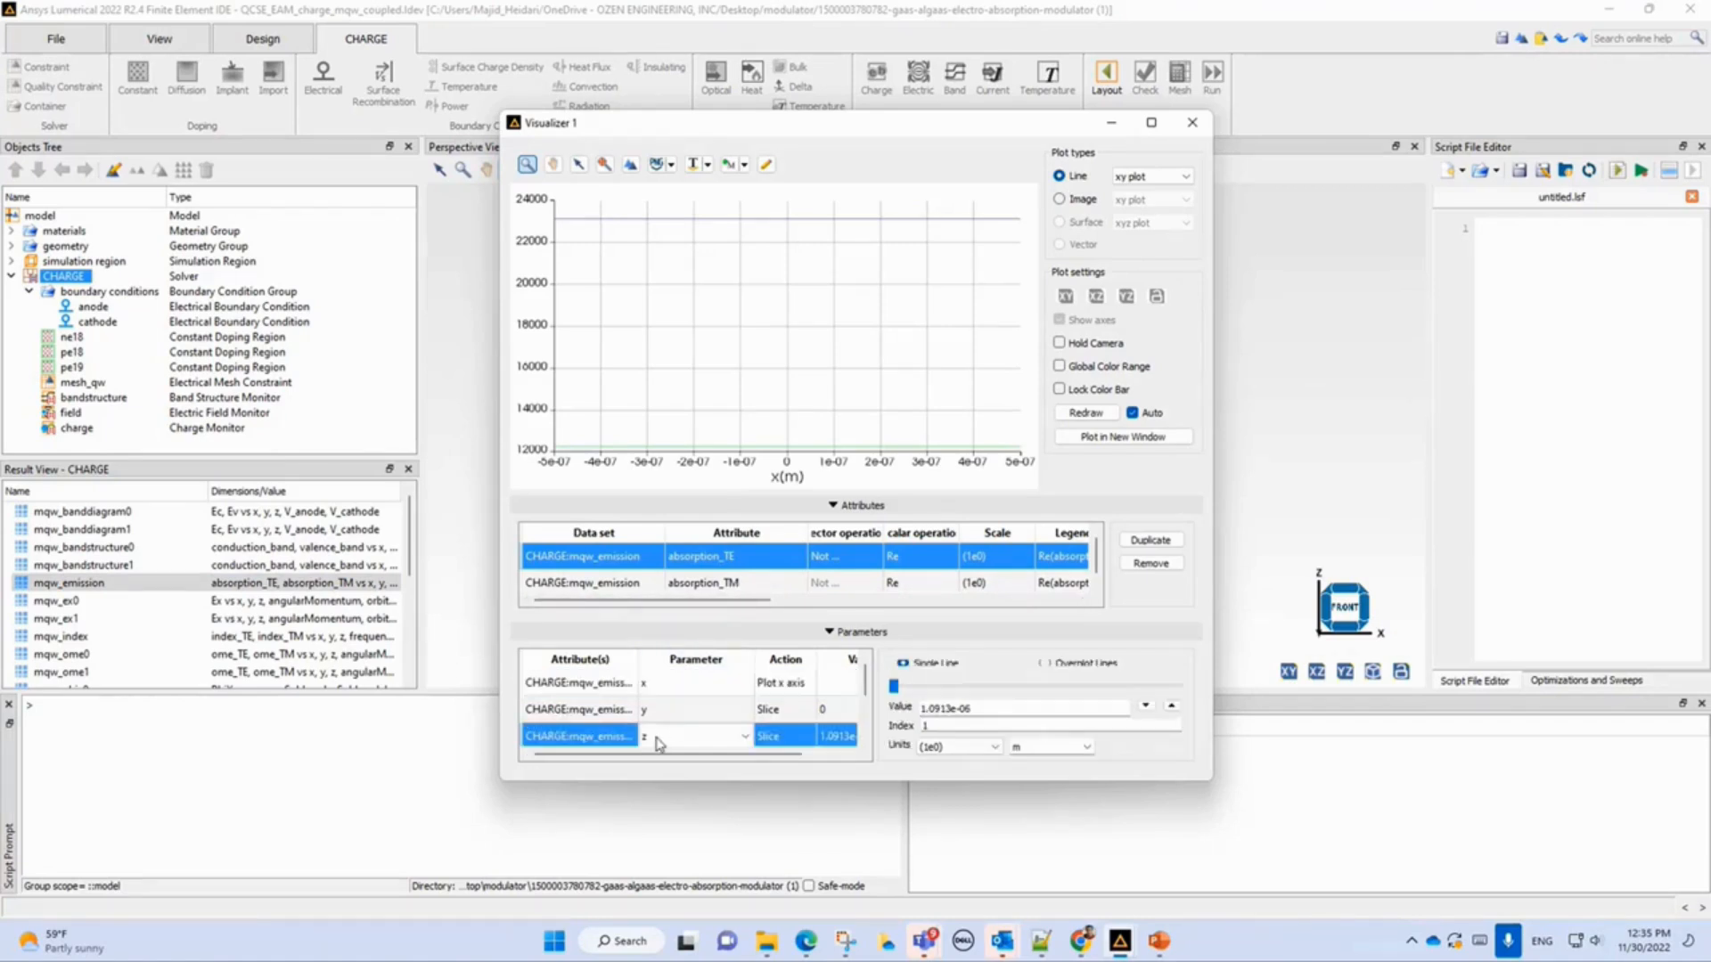
pyautogui.click(671, 739)
pyautogui.click(672, 740)
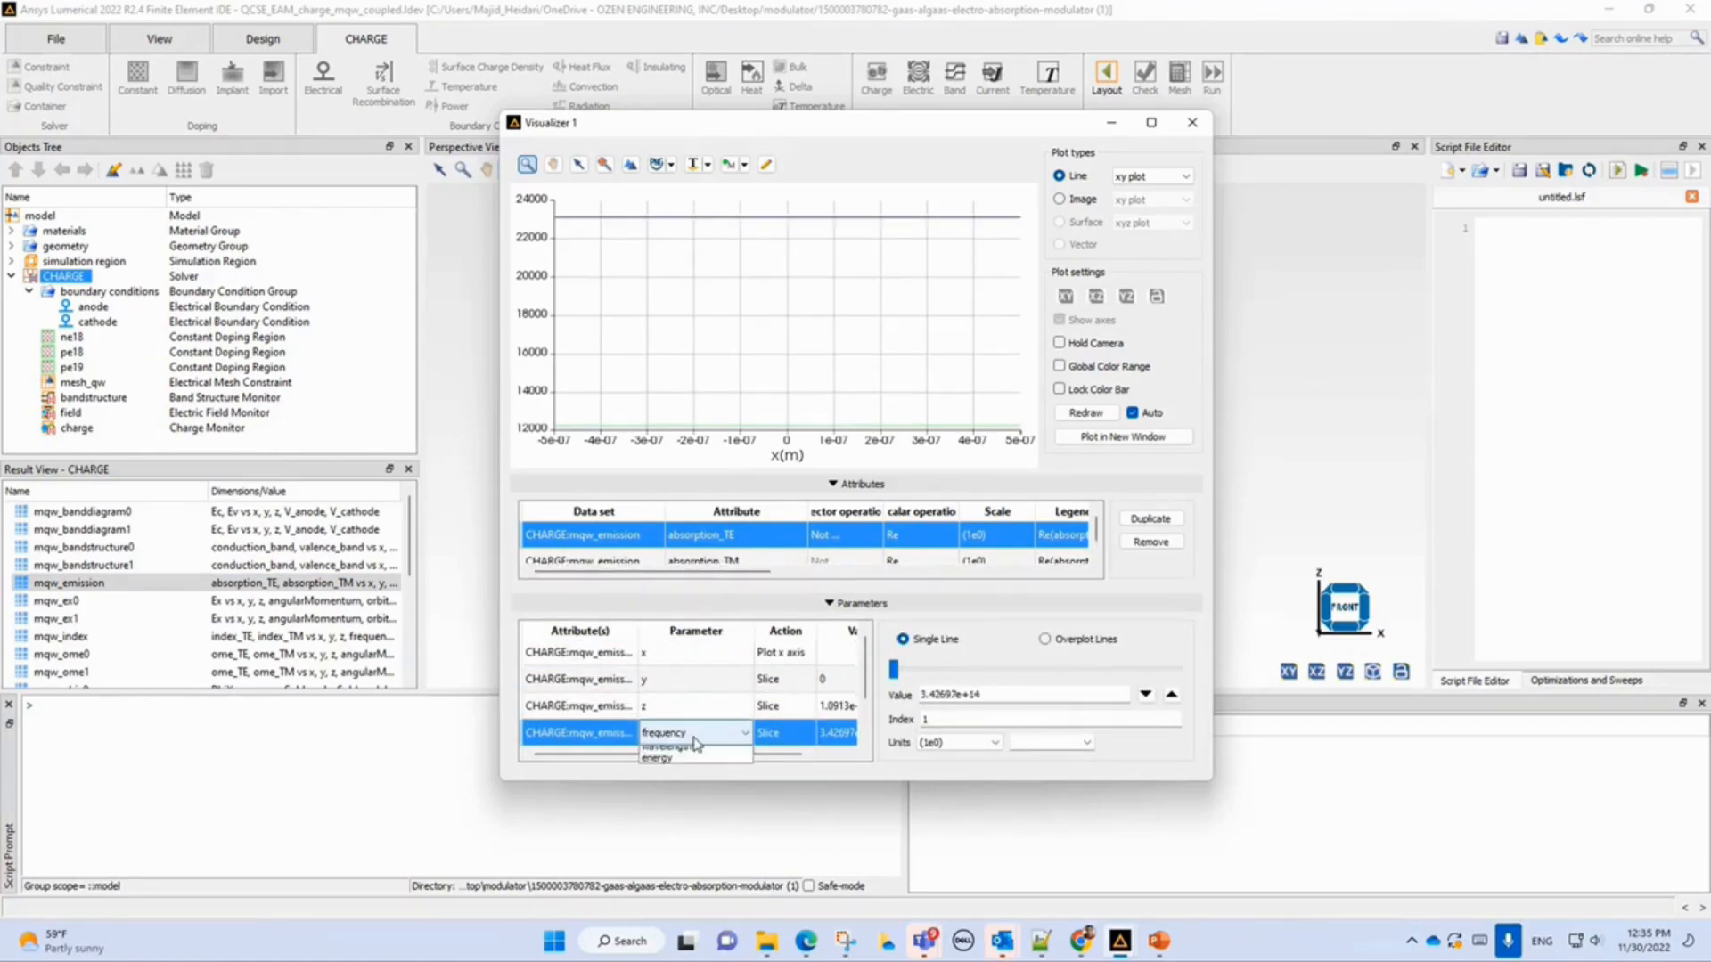
pyautogui.click(682, 773)
pyautogui.click(764, 738)
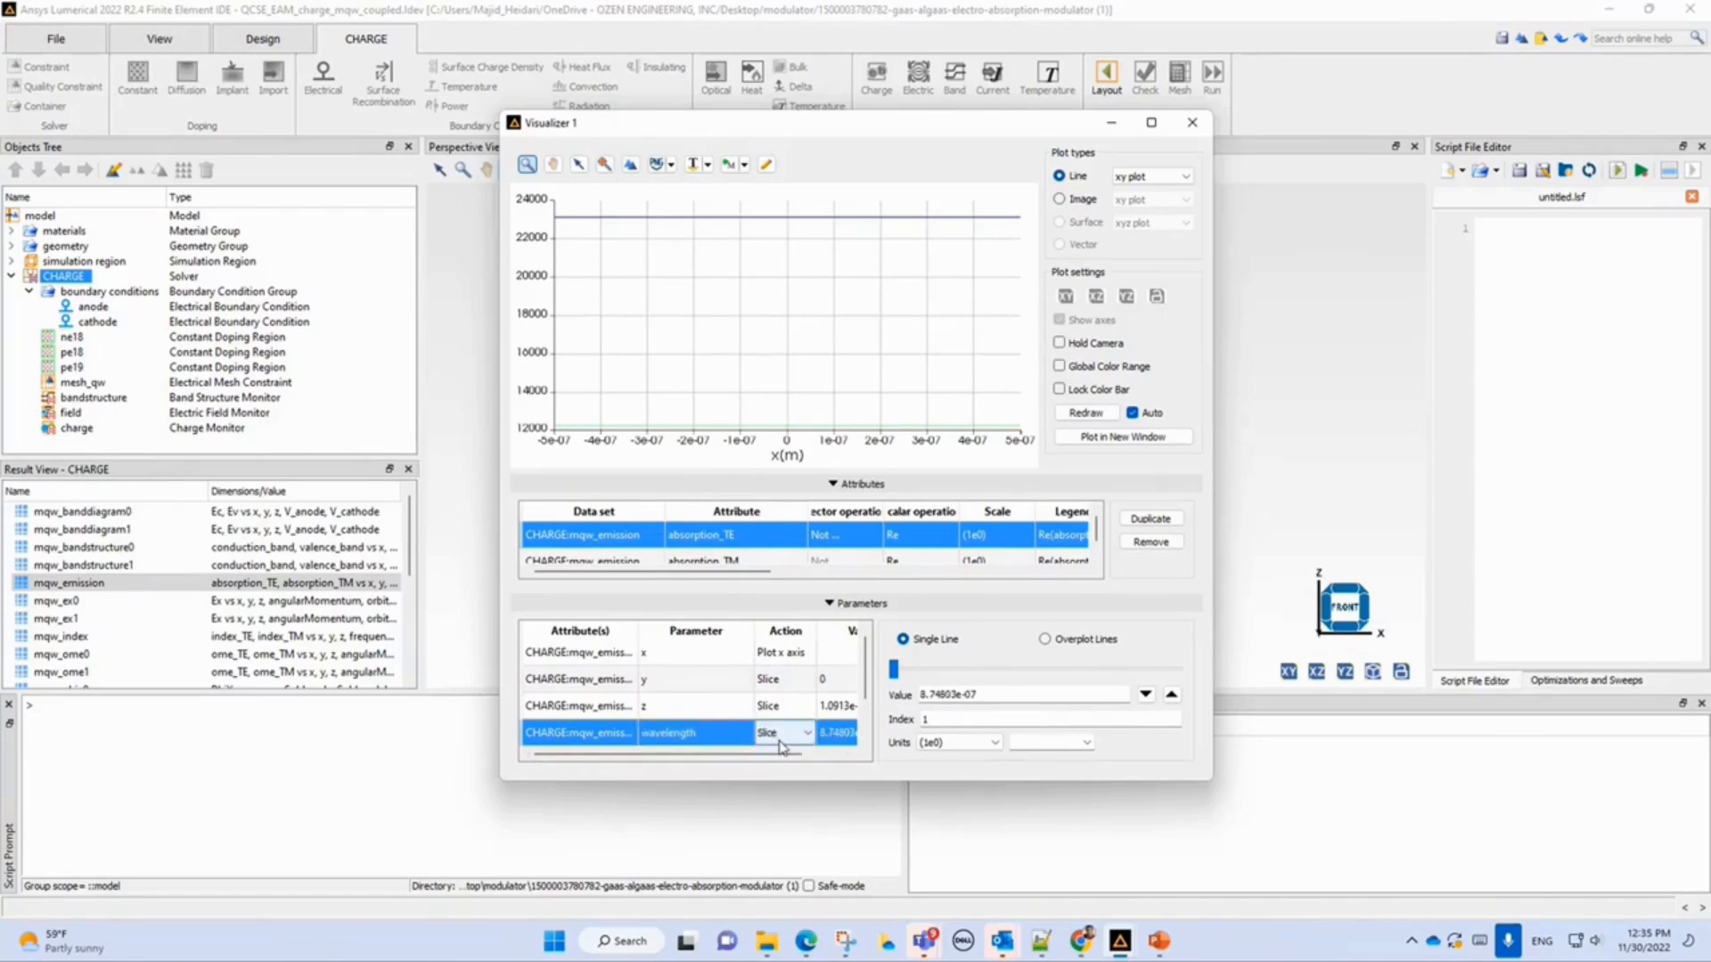
# Plot the mqw_emission absorption against wavelength as the x axis, maximize the visualizer, and show wavelength in micro (1e-6) units.
pyautogui.click(782, 759)
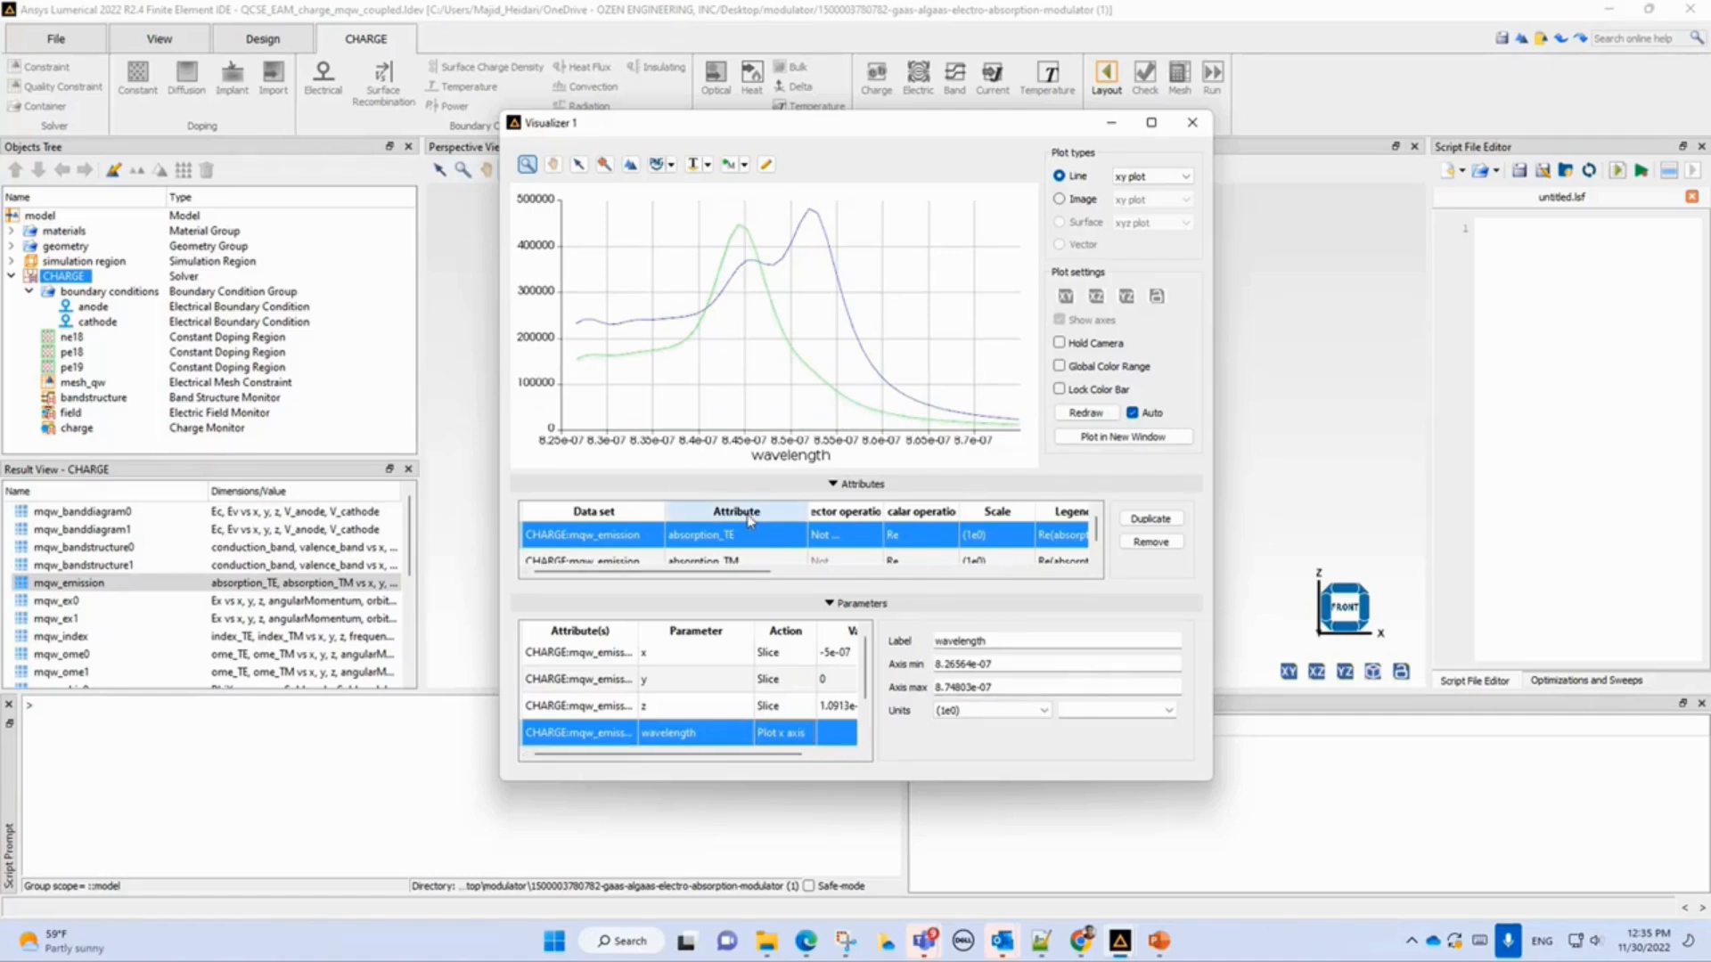
pyautogui.click(1152, 123)
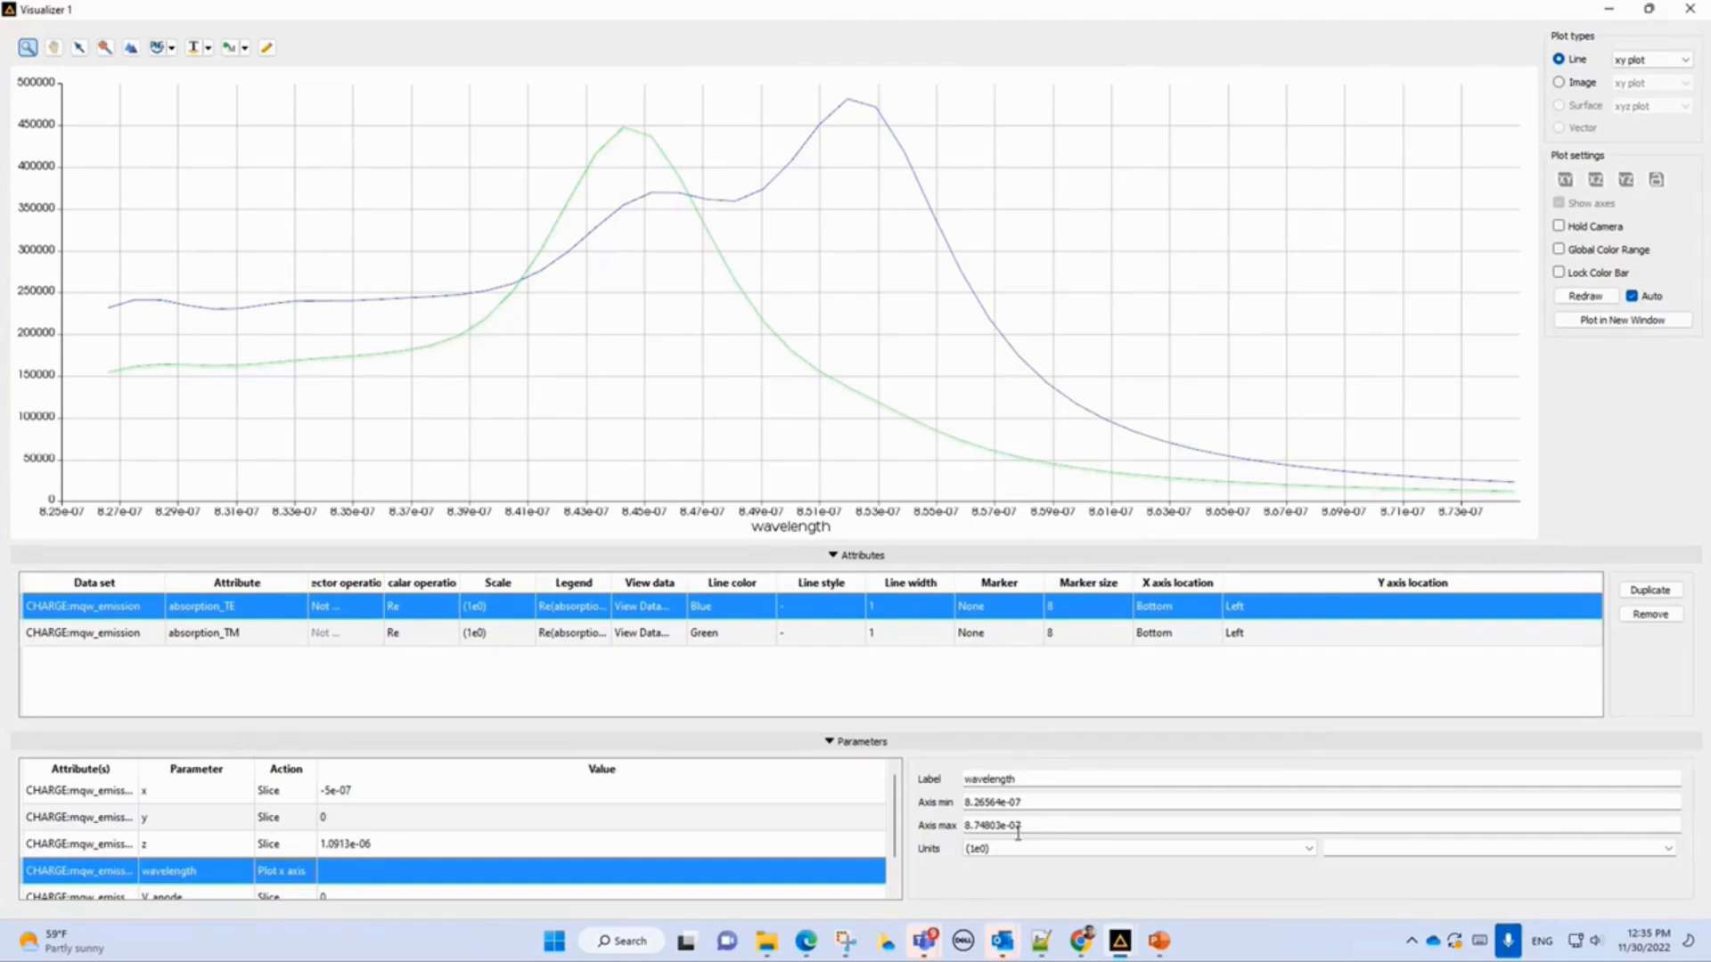
pyautogui.click(1019, 849)
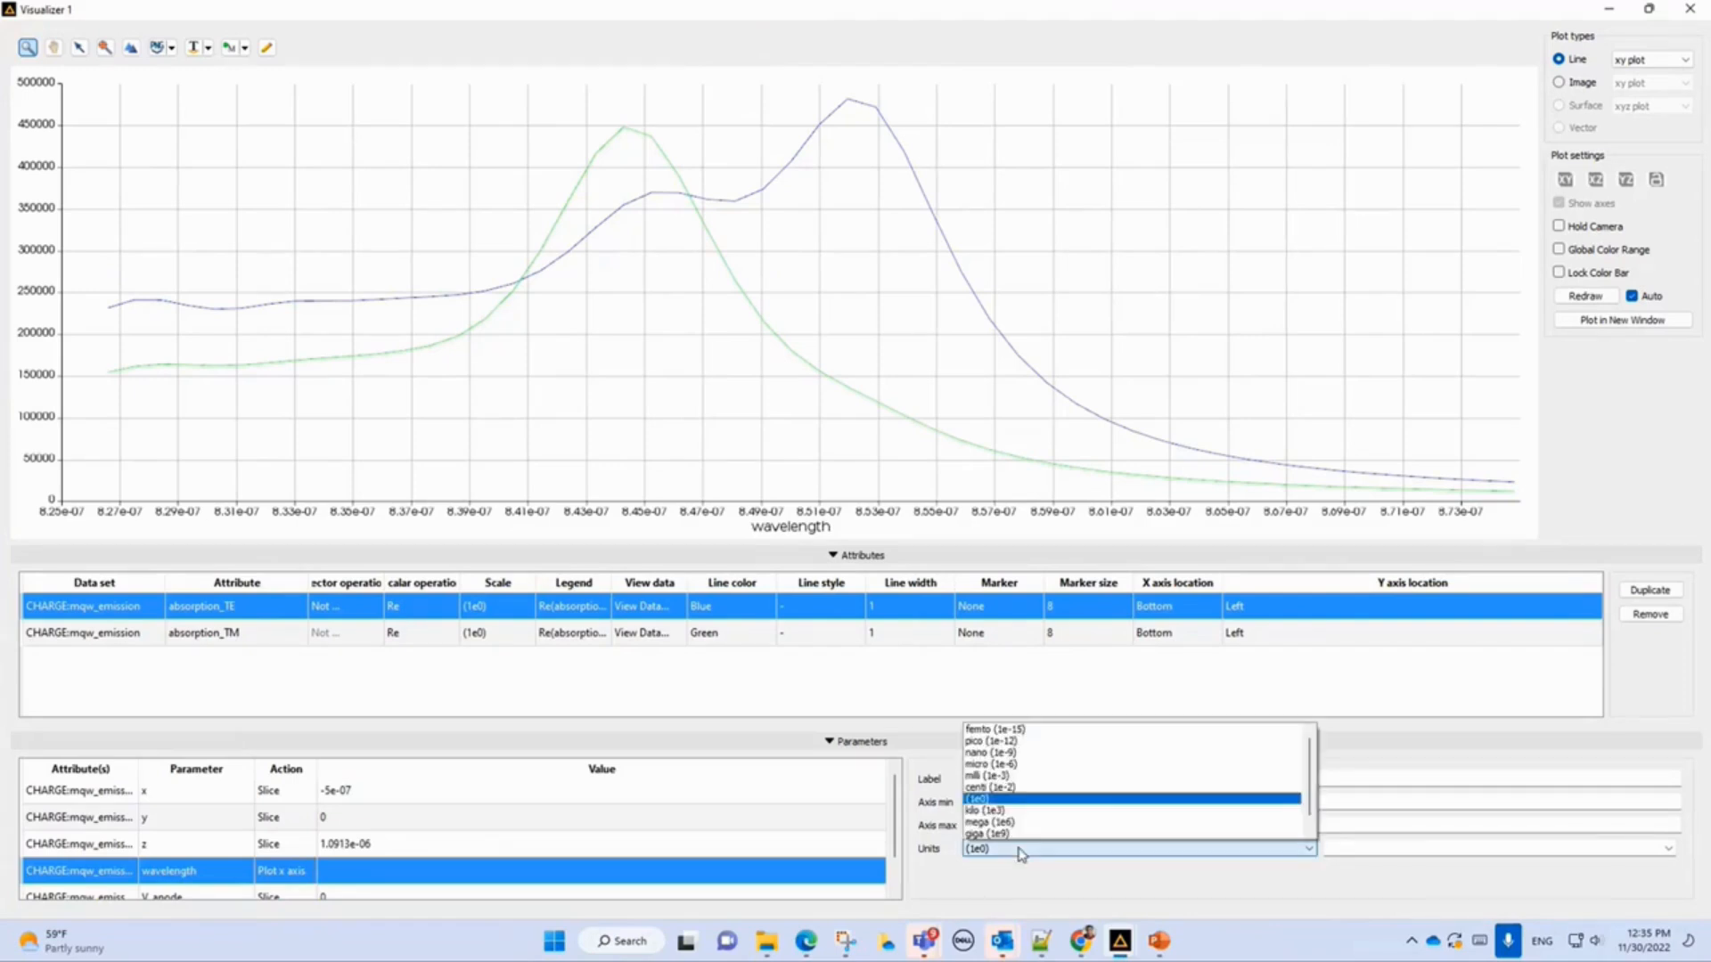
pyautogui.click(1004, 764)
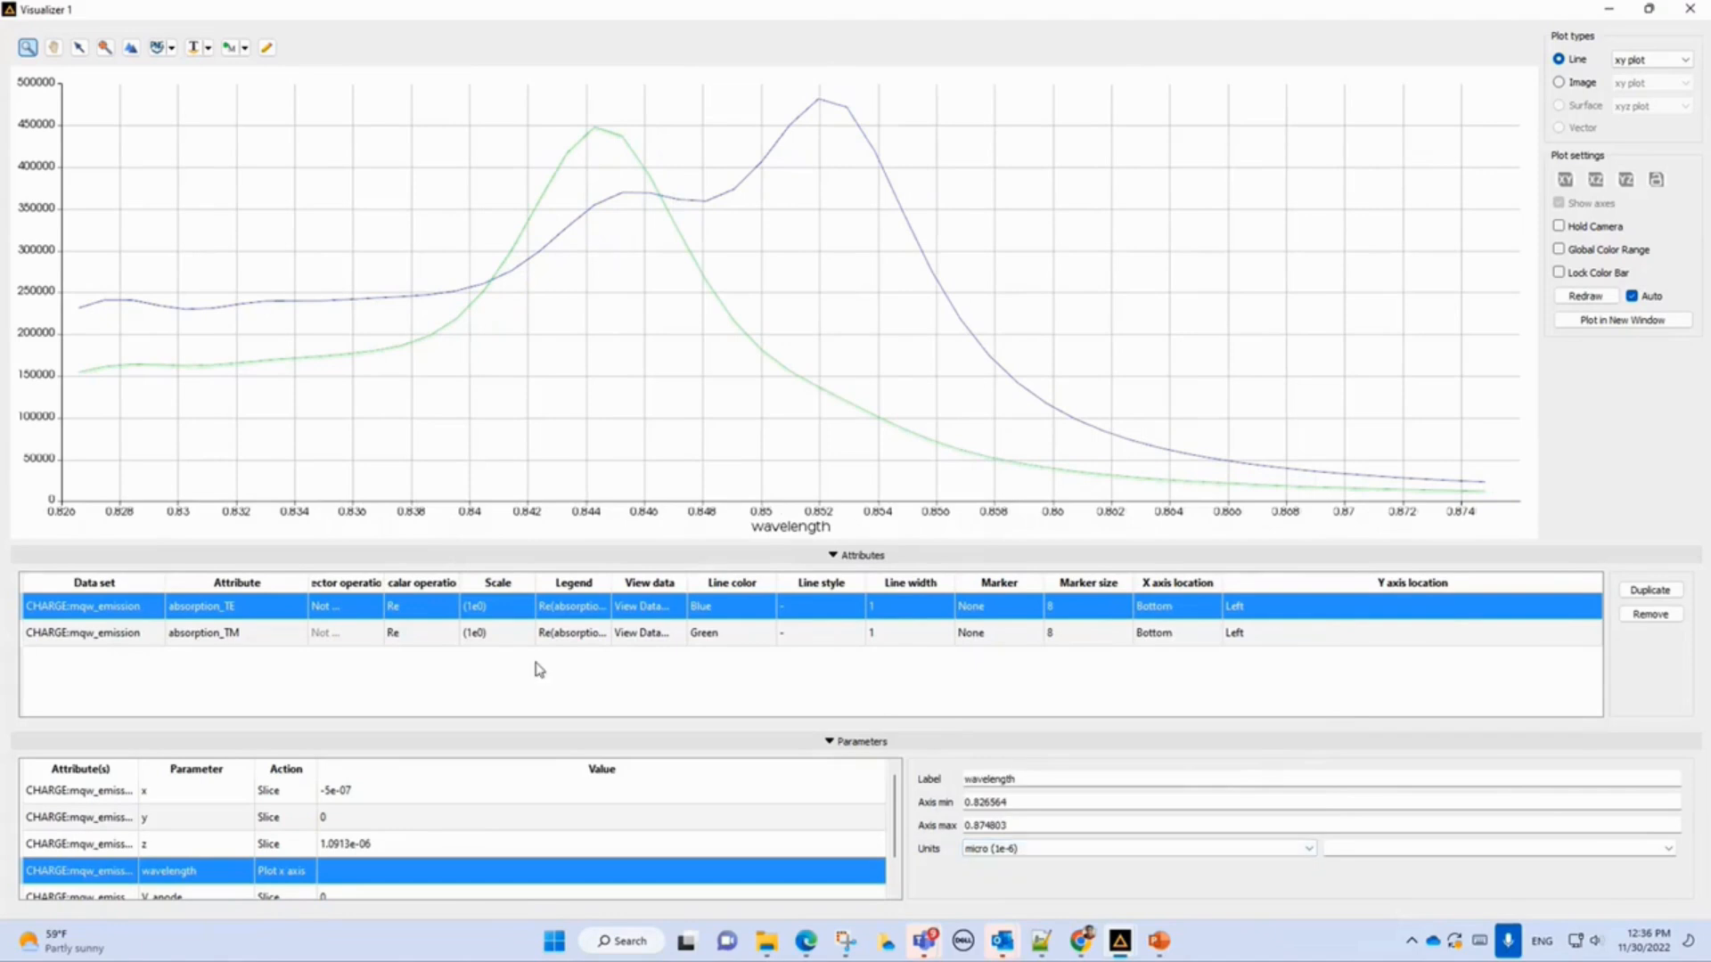
# Remove the absorption_TM data set from the plot.
pyautogui.click(477, 638)
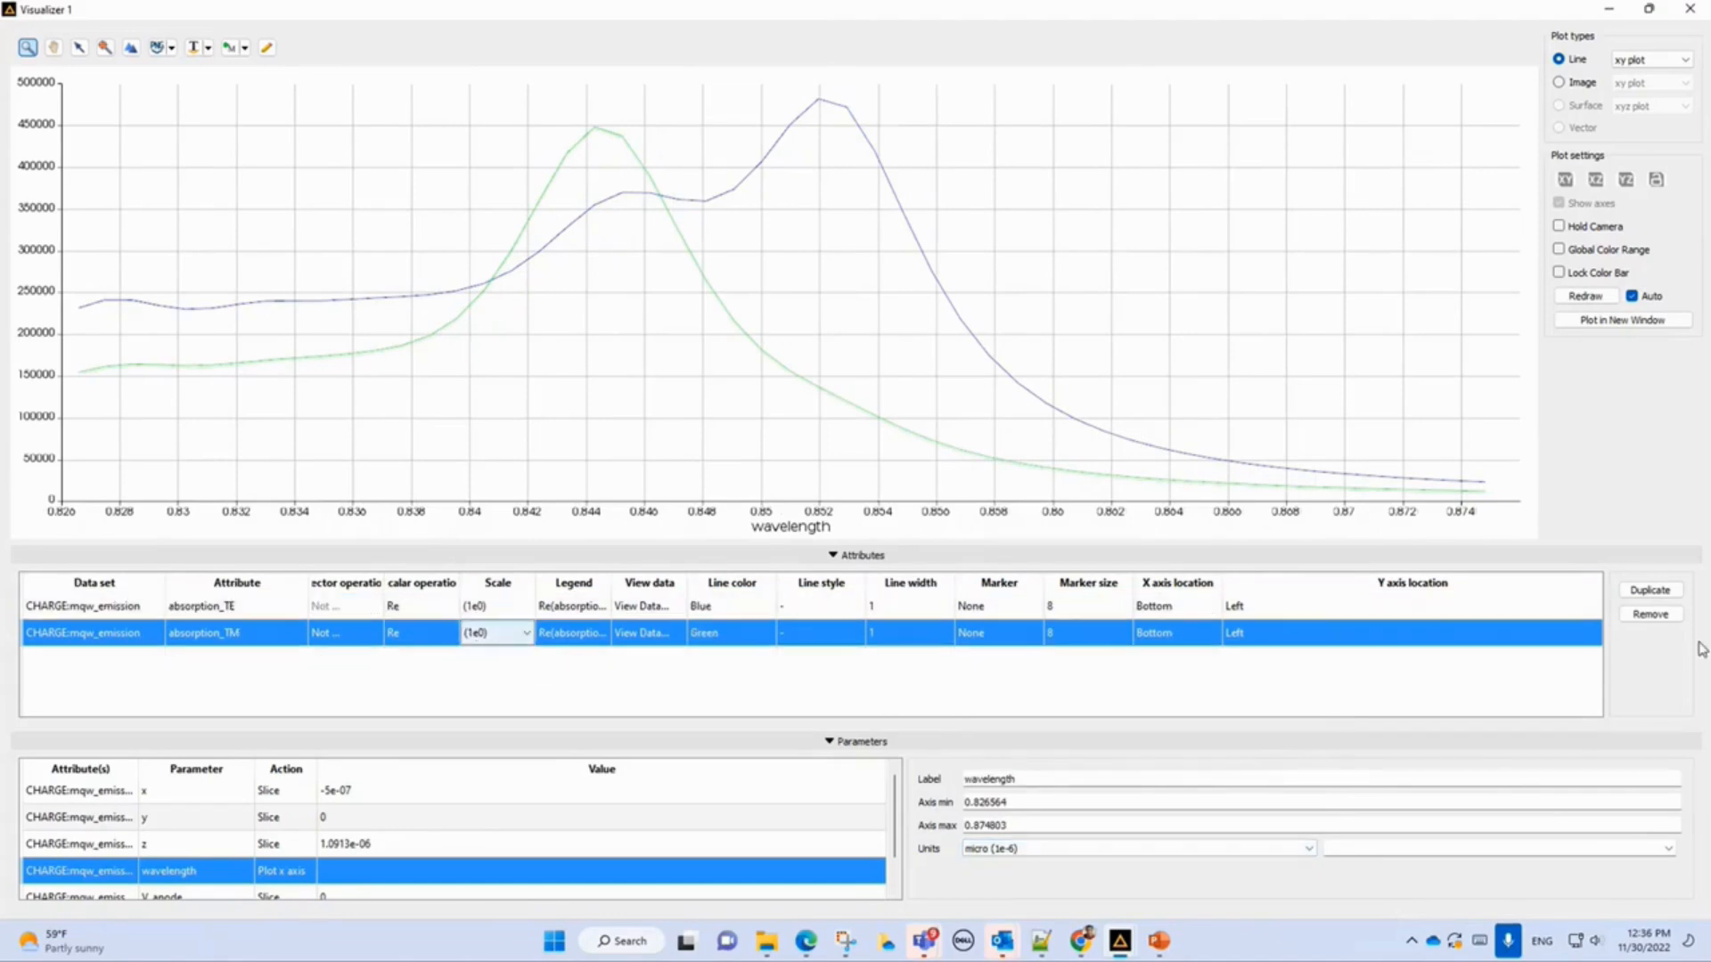
pyautogui.click(1650, 614)
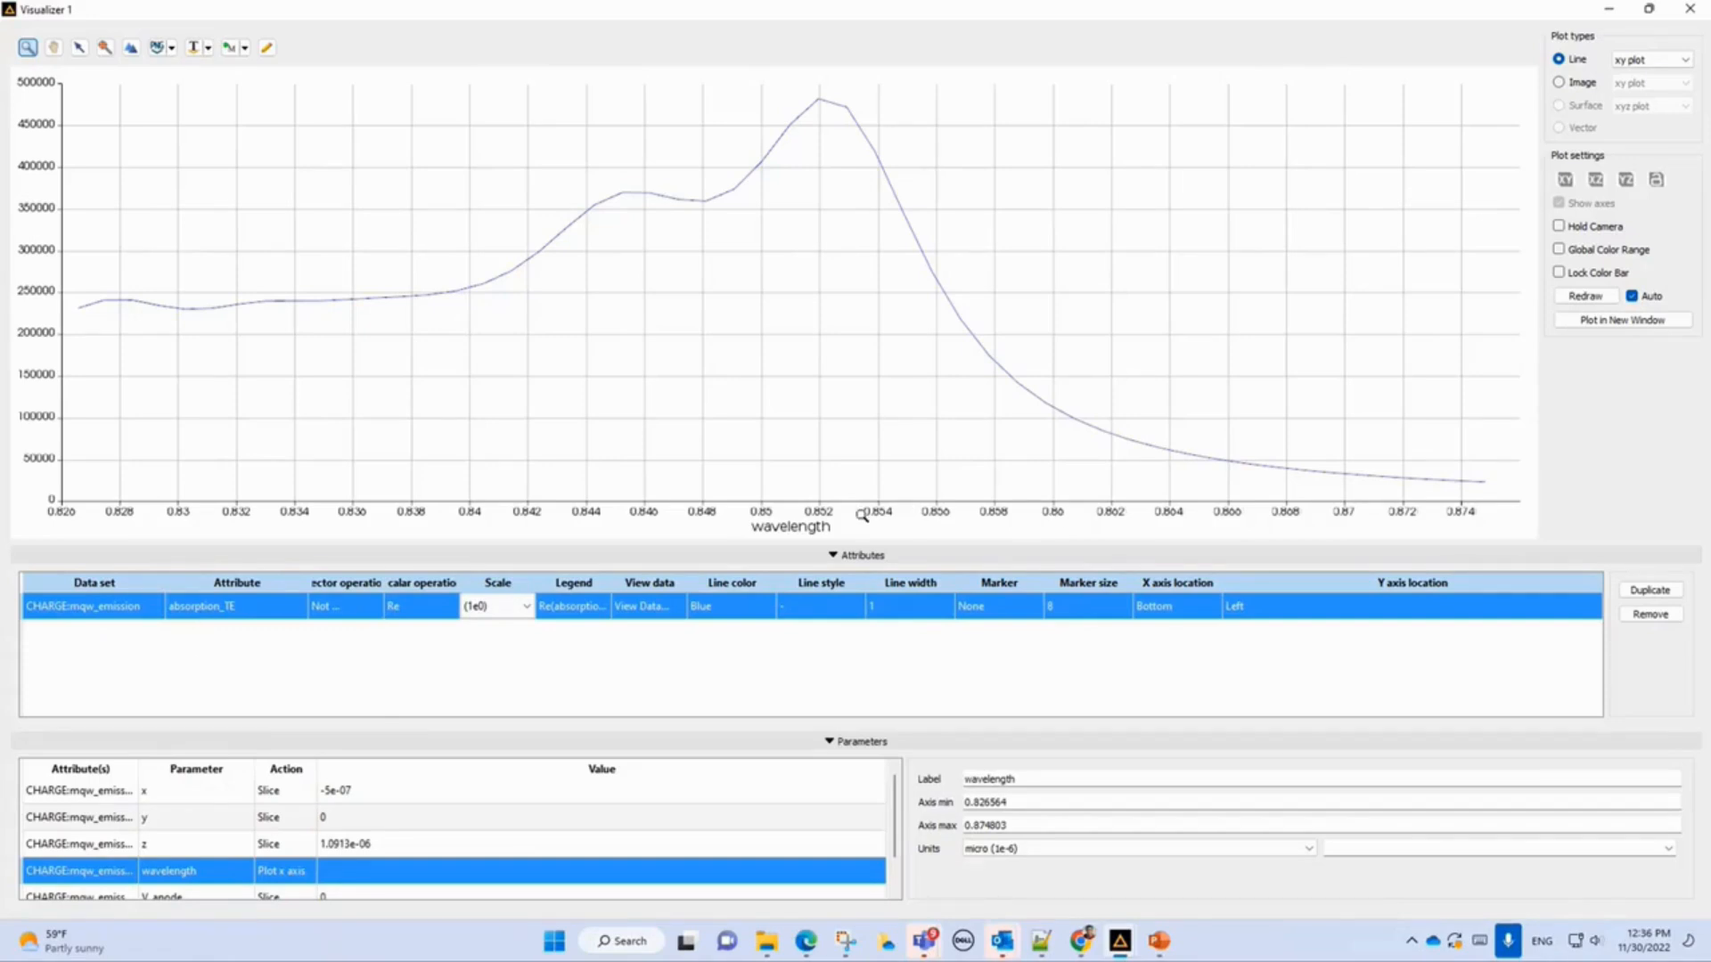
# Step the V_anode slice value from 0 down to -7 in 0.5 V increments.
pyautogui.scroll(-1, 294, 873)
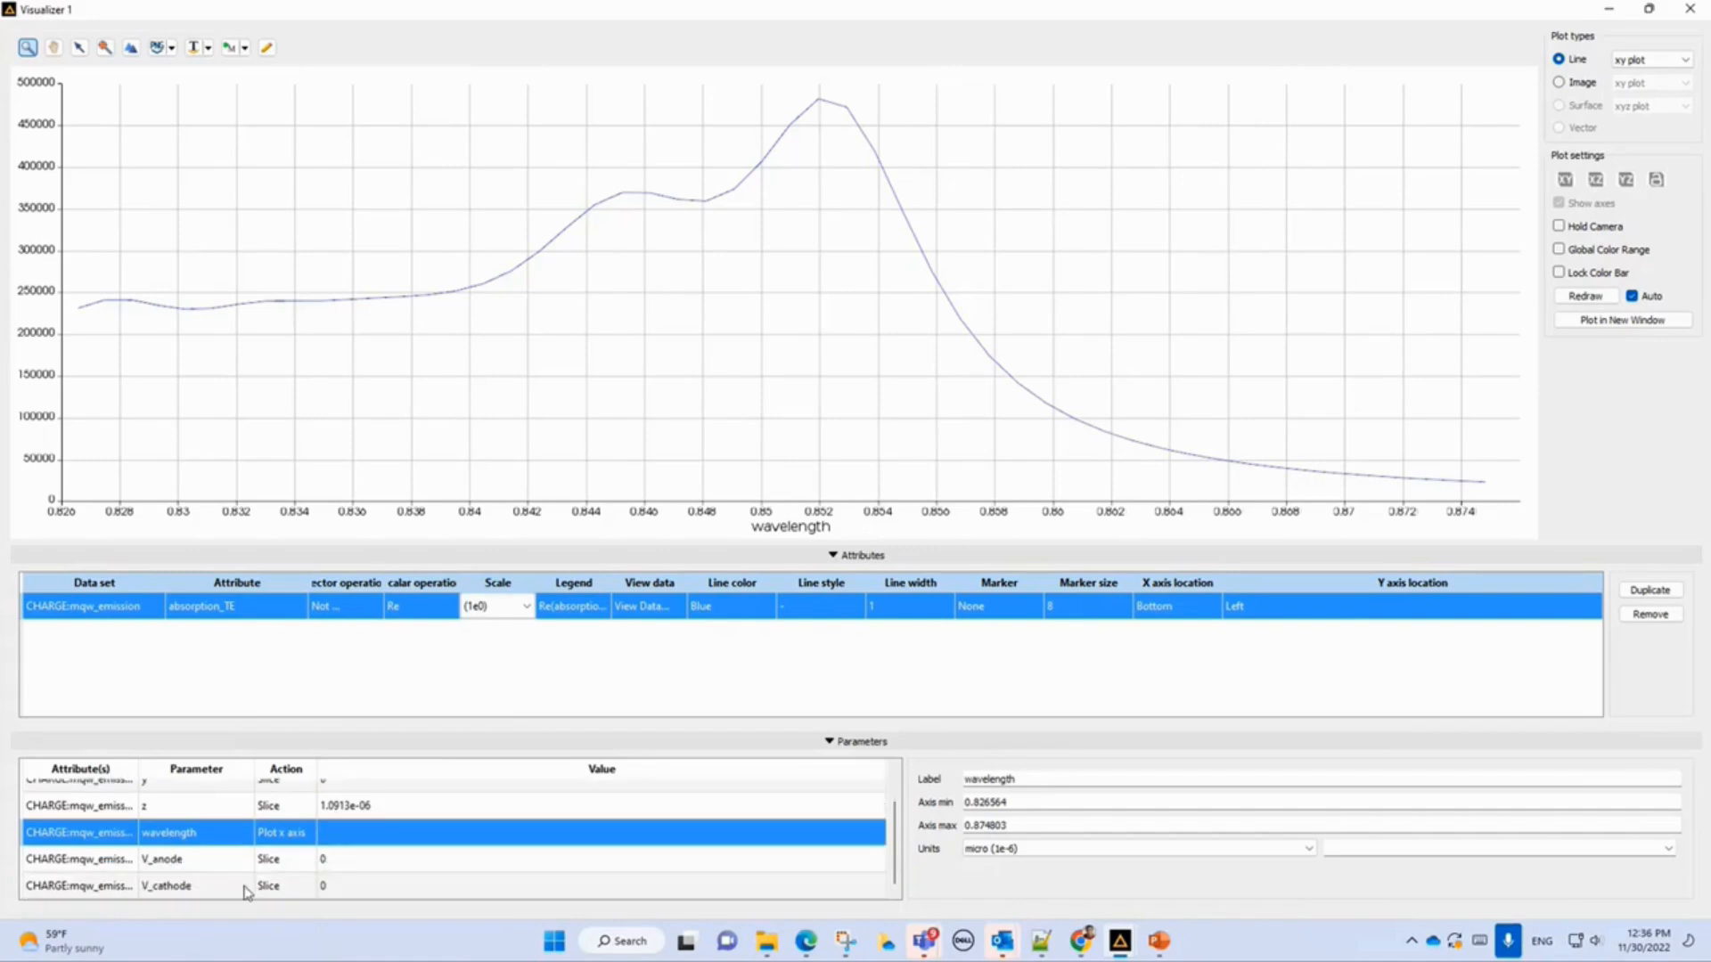
pyautogui.click(205, 860)
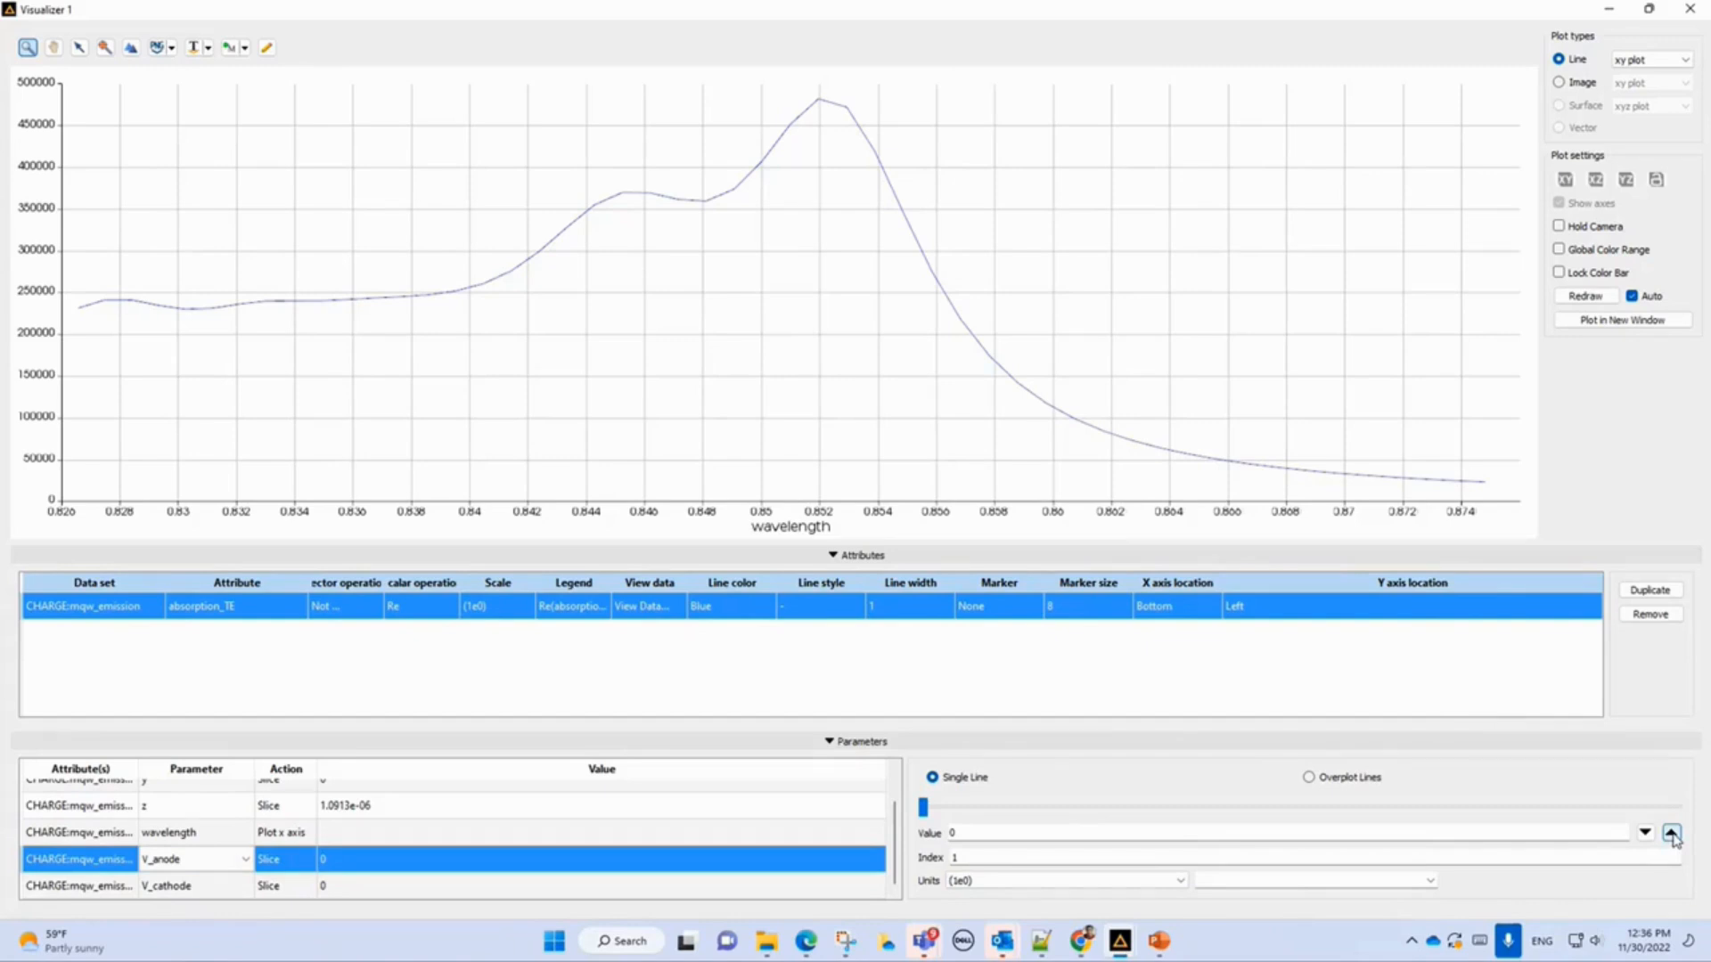
pyautogui.click(1672, 834)
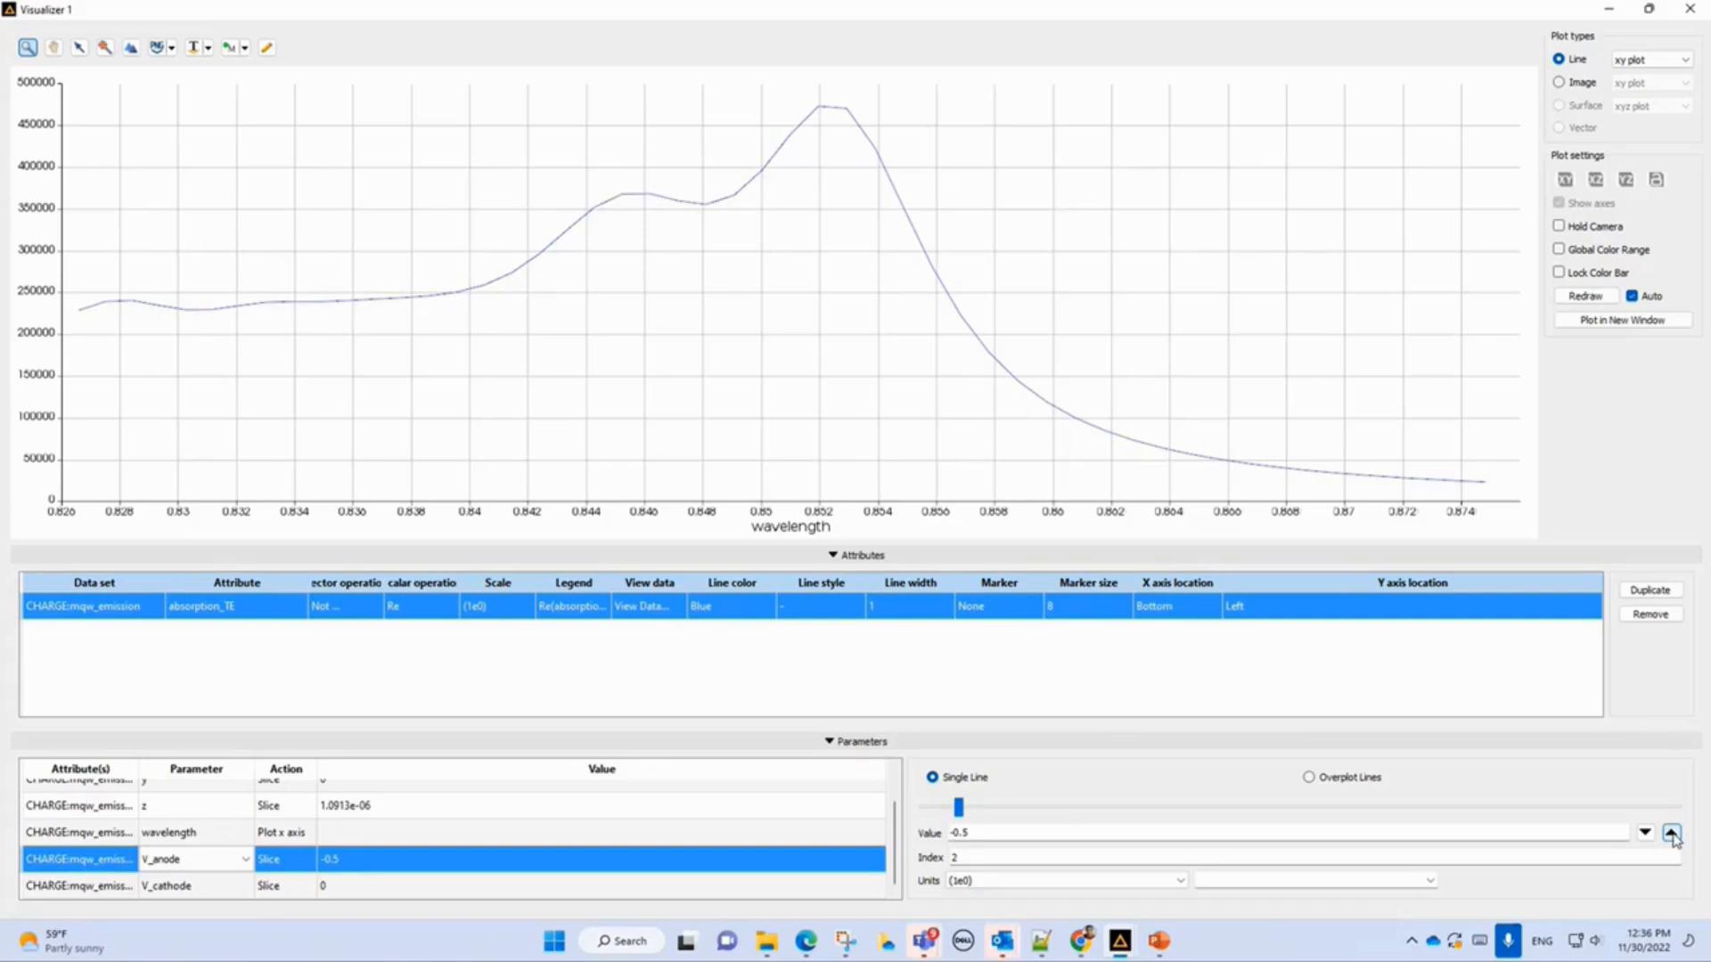
pyautogui.click(1671, 834)
pyautogui.click(1671, 834)
pyautogui.click(1671, 834)
pyautogui.click(1671, 834)
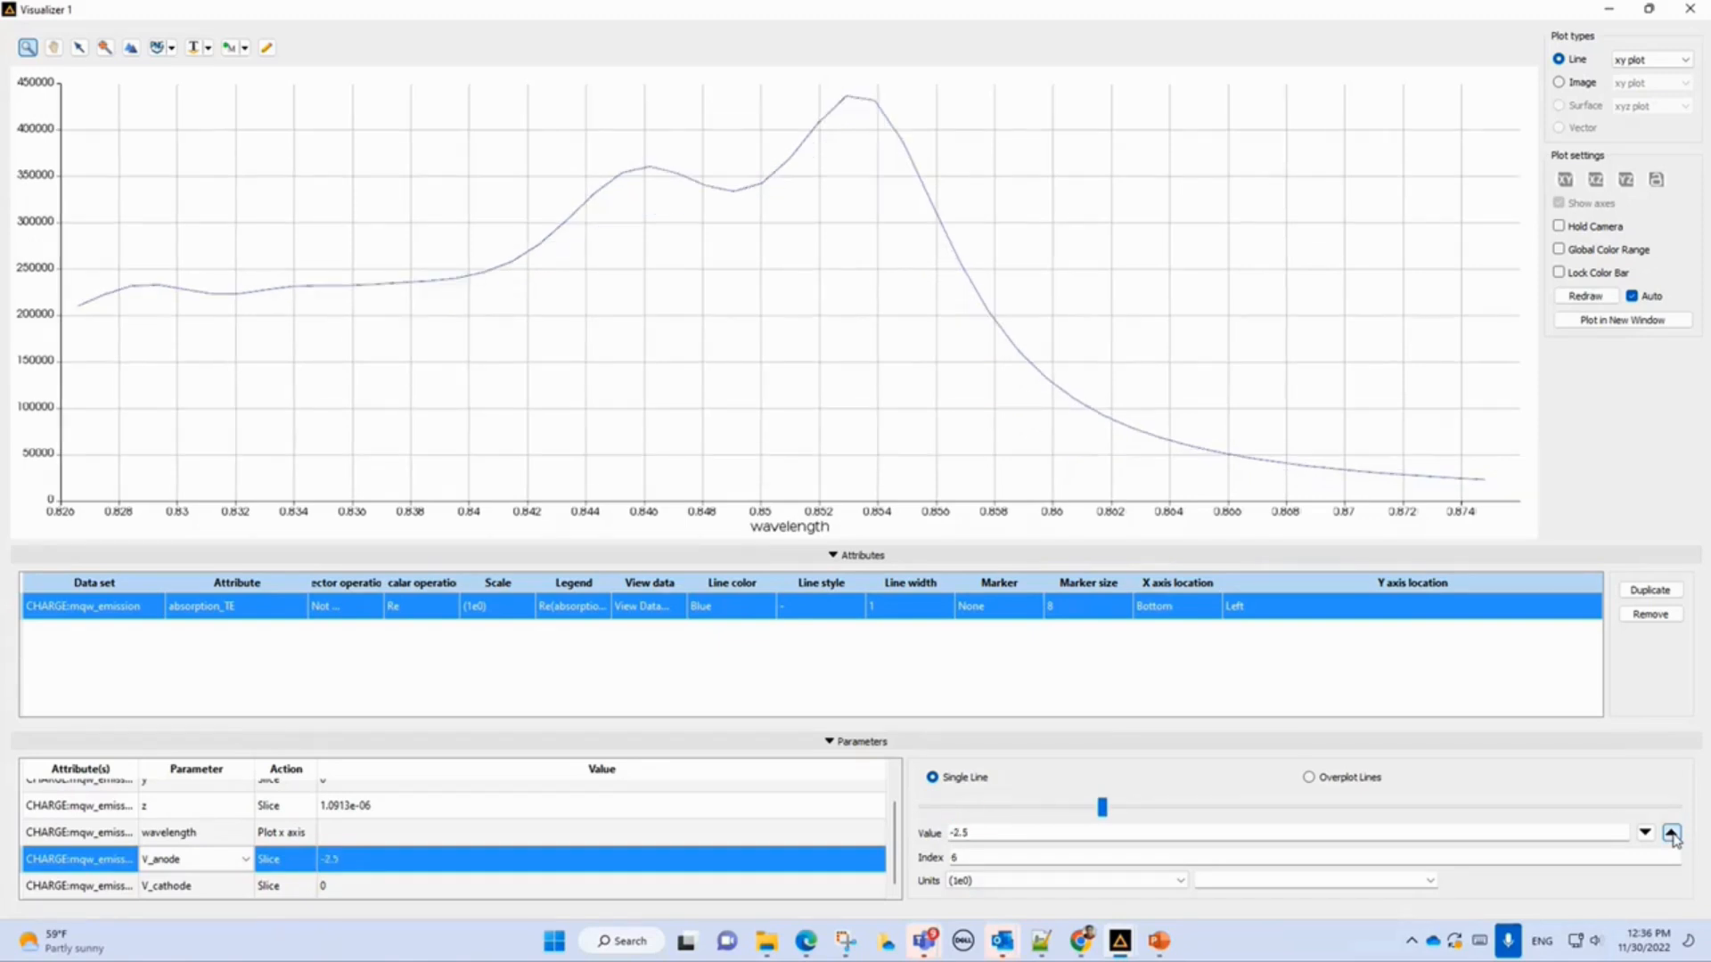
pyautogui.click(1671, 834)
pyautogui.click(1671, 834)
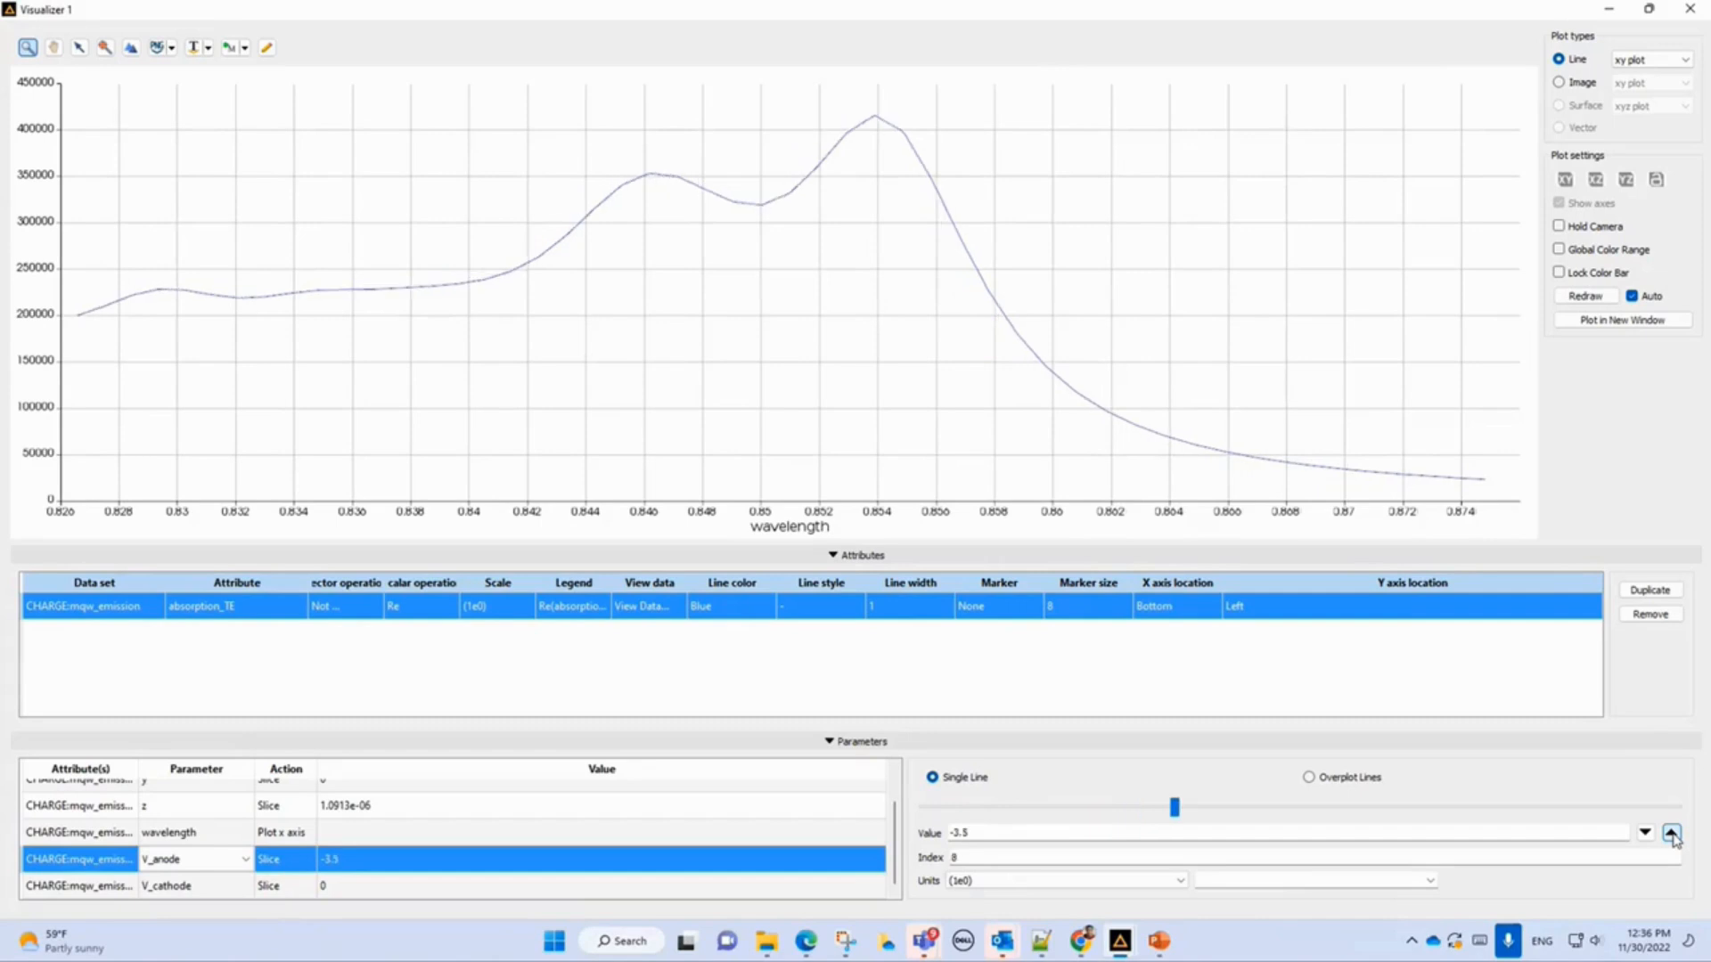
pyautogui.click(1671, 833)
pyautogui.click(1672, 833)
pyautogui.click(1672, 834)
pyautogui.click(1671, 834)
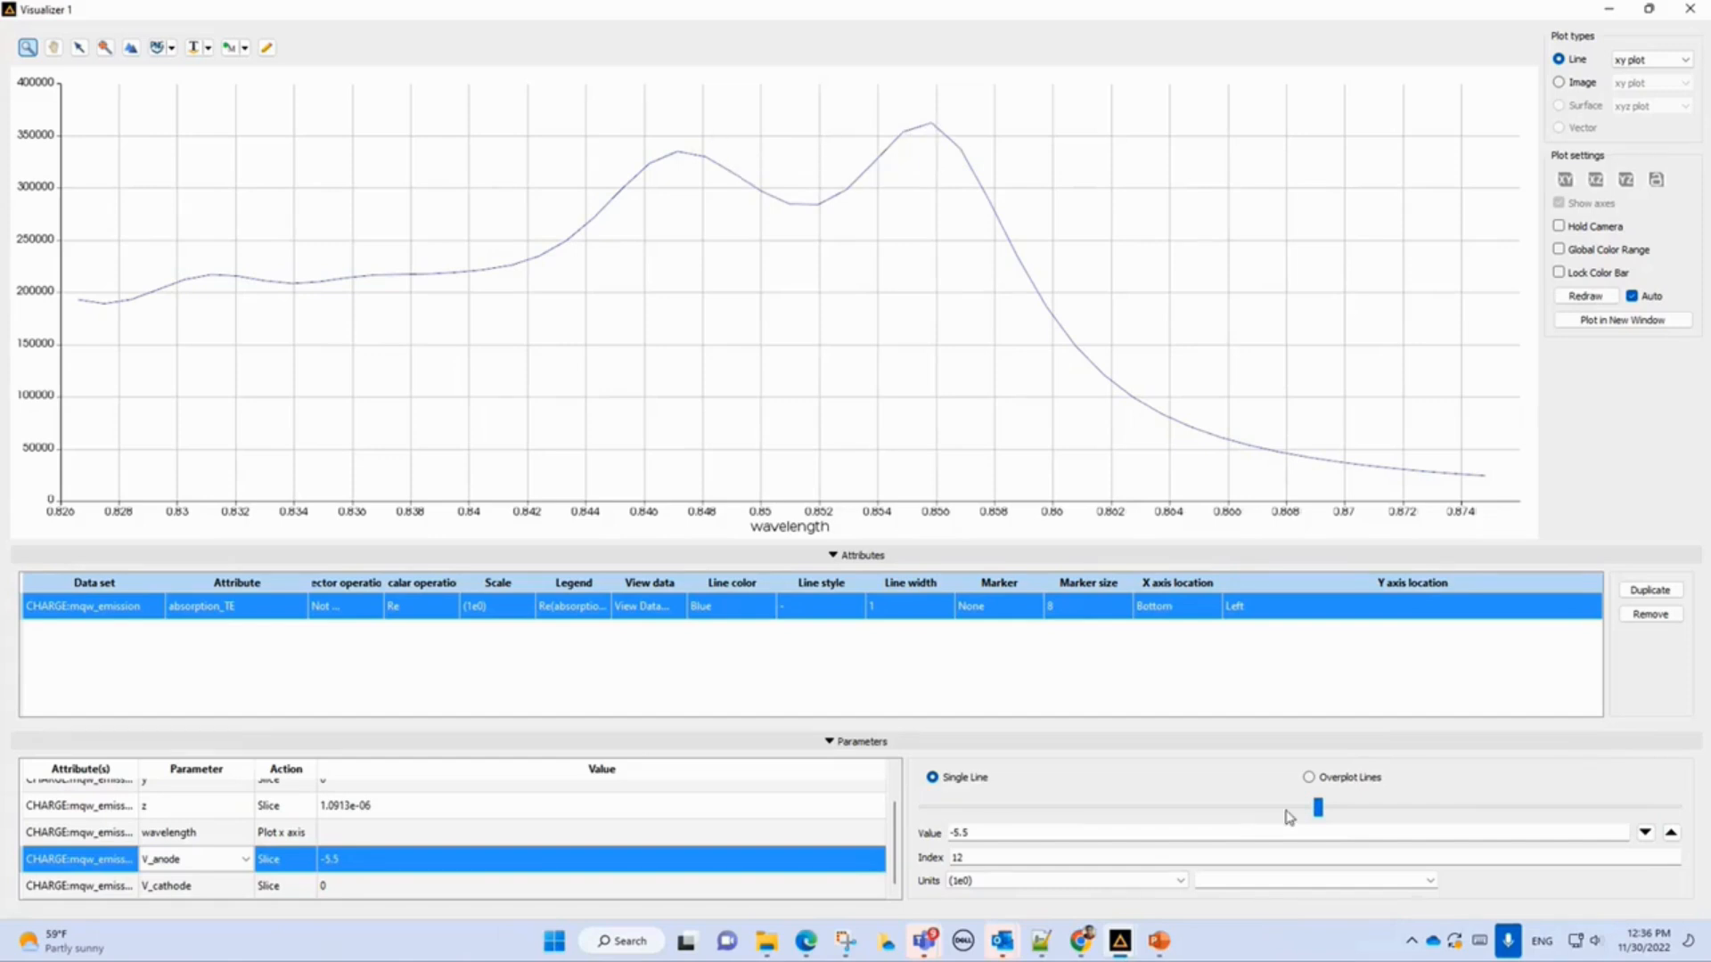
pyautogui.click(1671, 834)
pyautogui.click(1671, 834)
pyautogui.click(1671, 834)
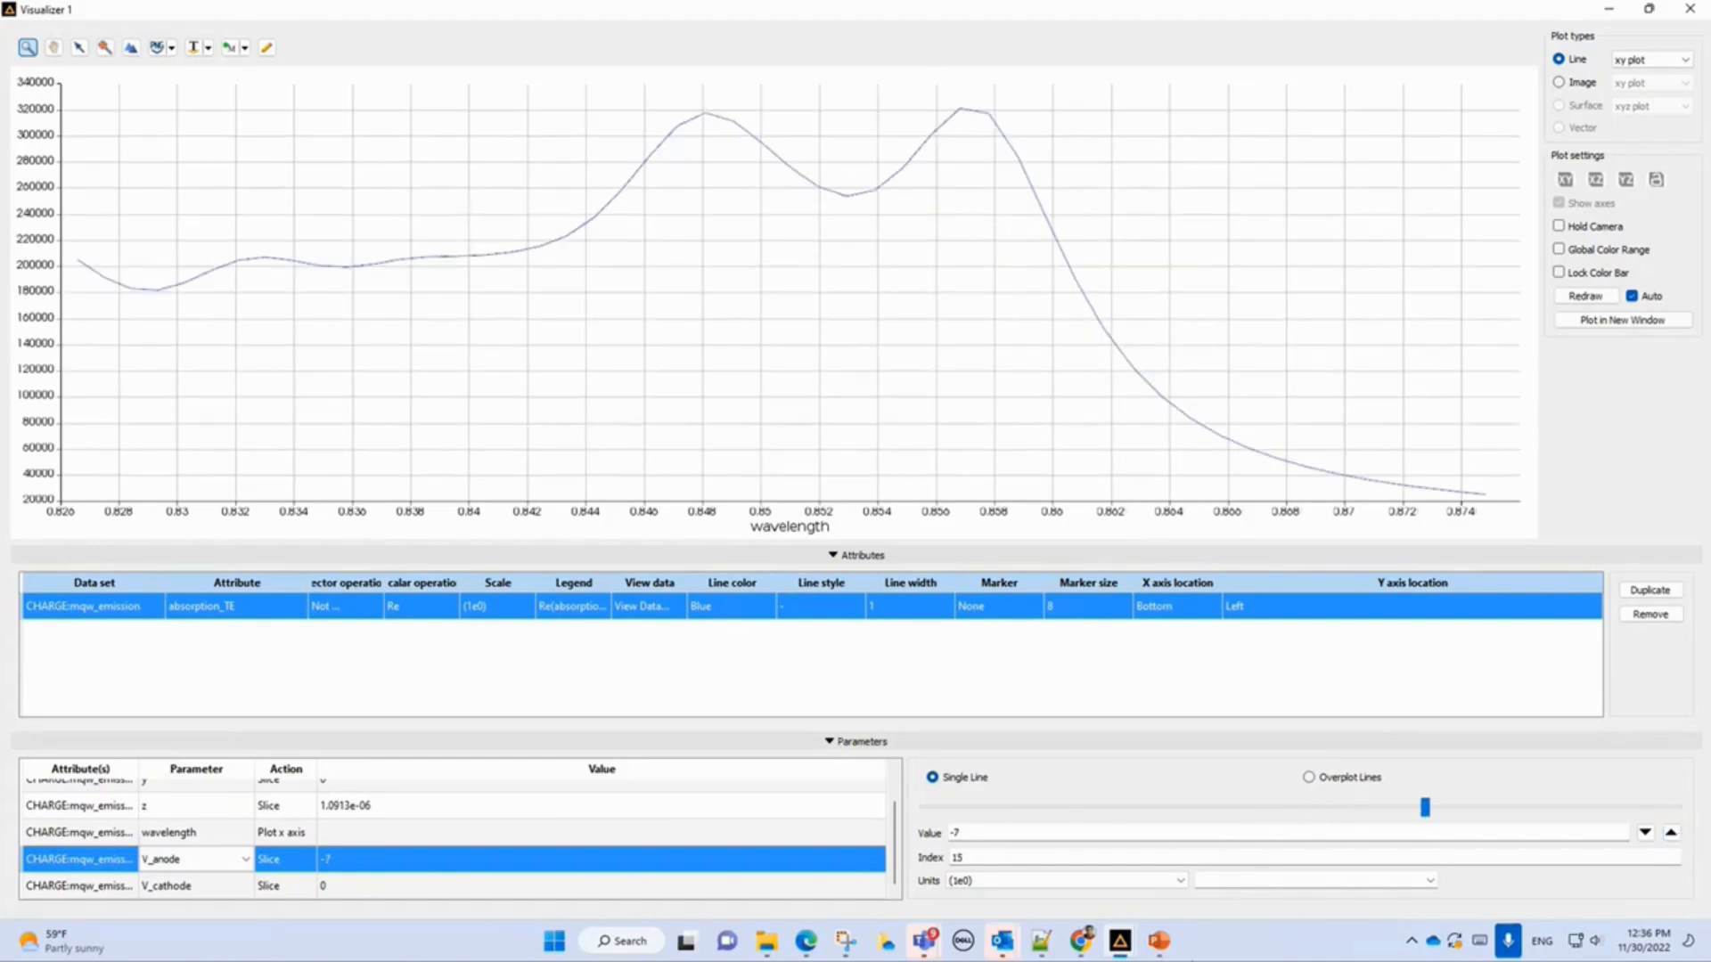
pyautogui.click(1159, 941)
pyautogui.press('Up')
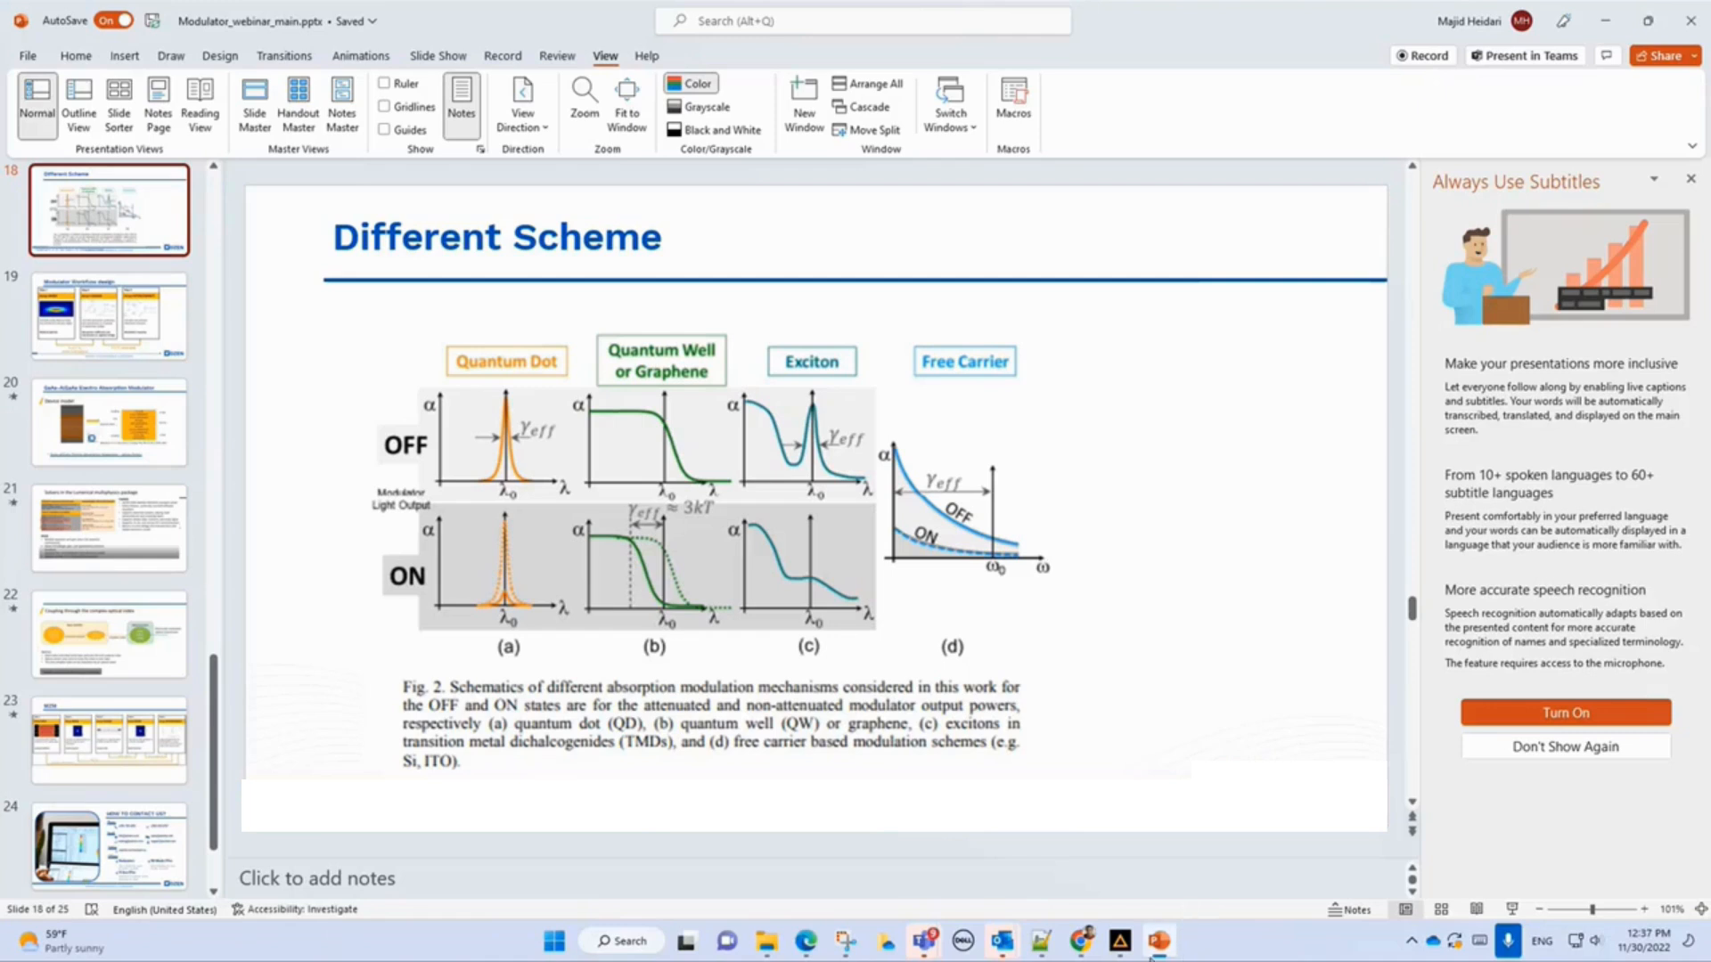
pyautogui.moveTo(1120, 940)
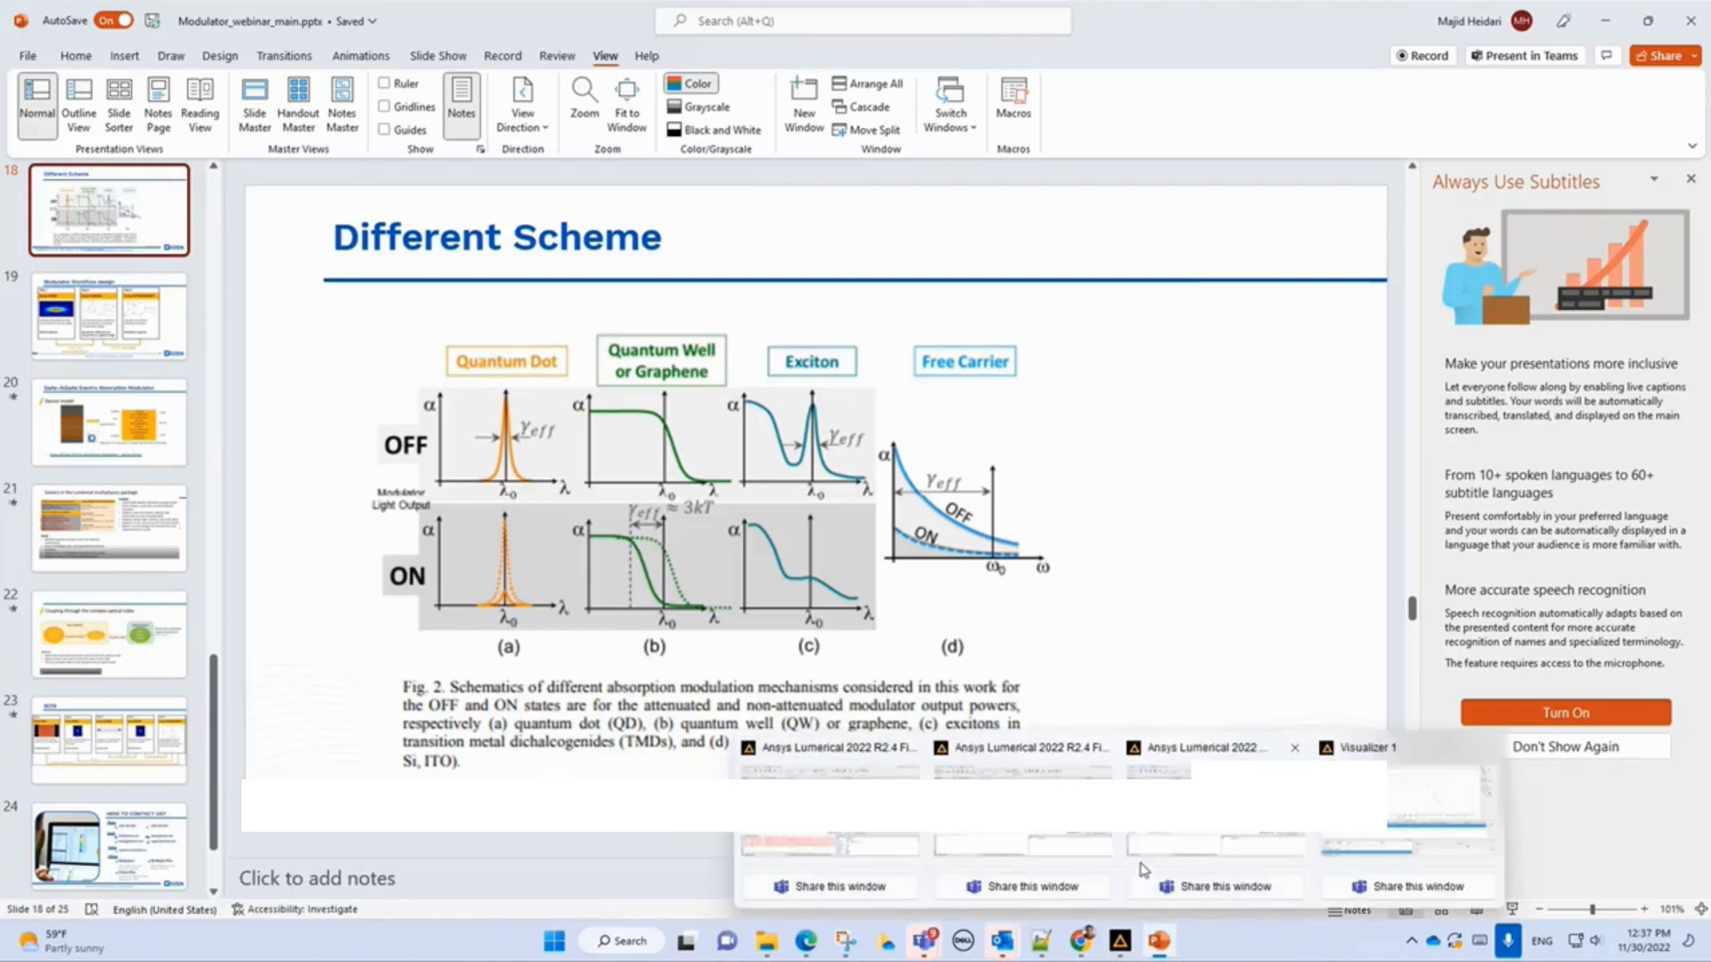
pyautogui.click(1387, 798)
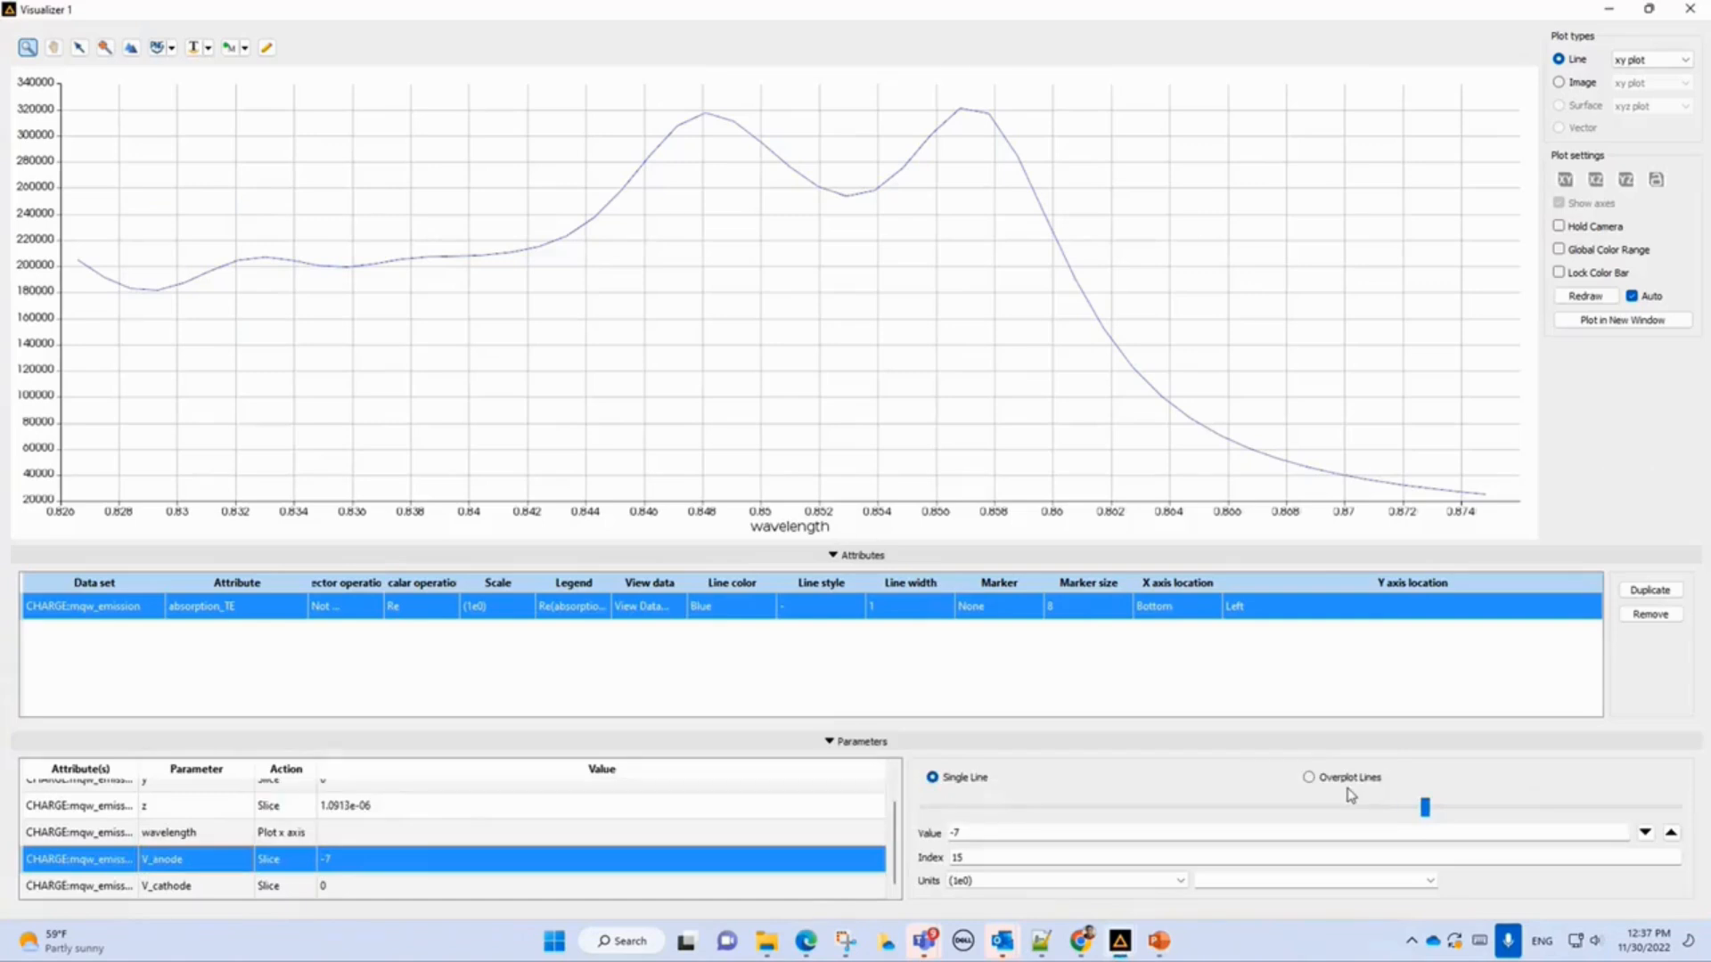
# Step the V_anode slice value to -8 and close the visualizer.
pyautogui.click(1670, 832)
pyautogui.click(1671, 832)
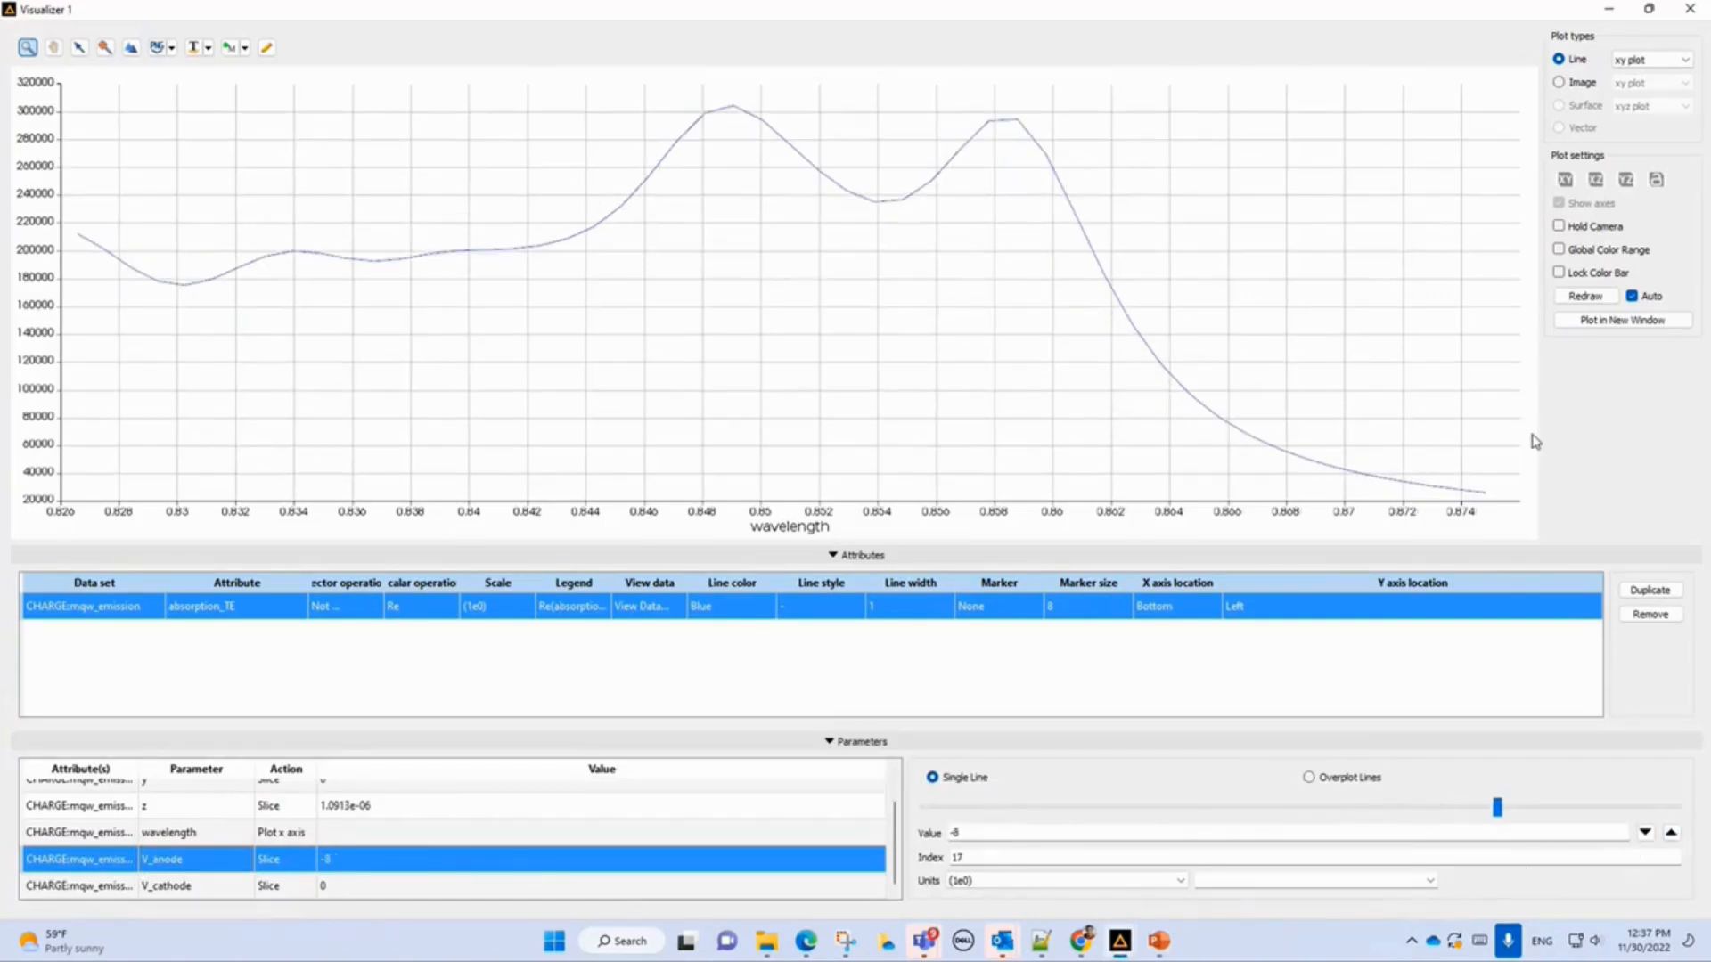
pyautogui.click(1692, 10)
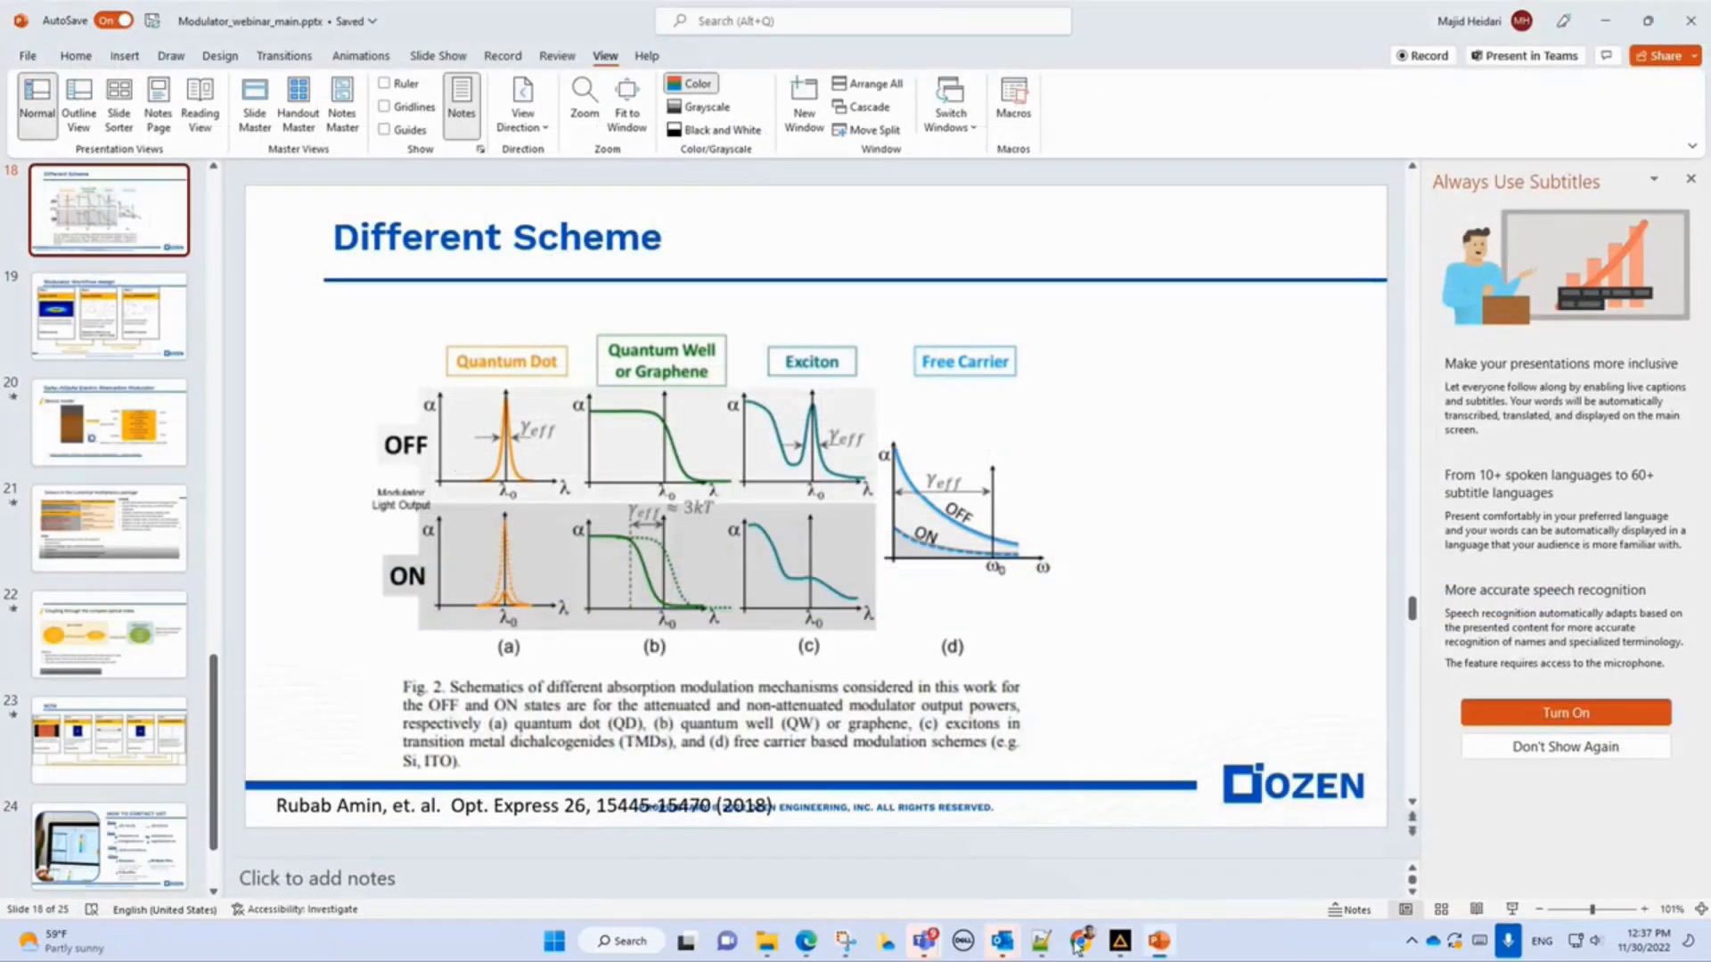
# Open the model group's properties to inspect its user properties, then cancel the dialog.
pyautogui.click(1119, 944)
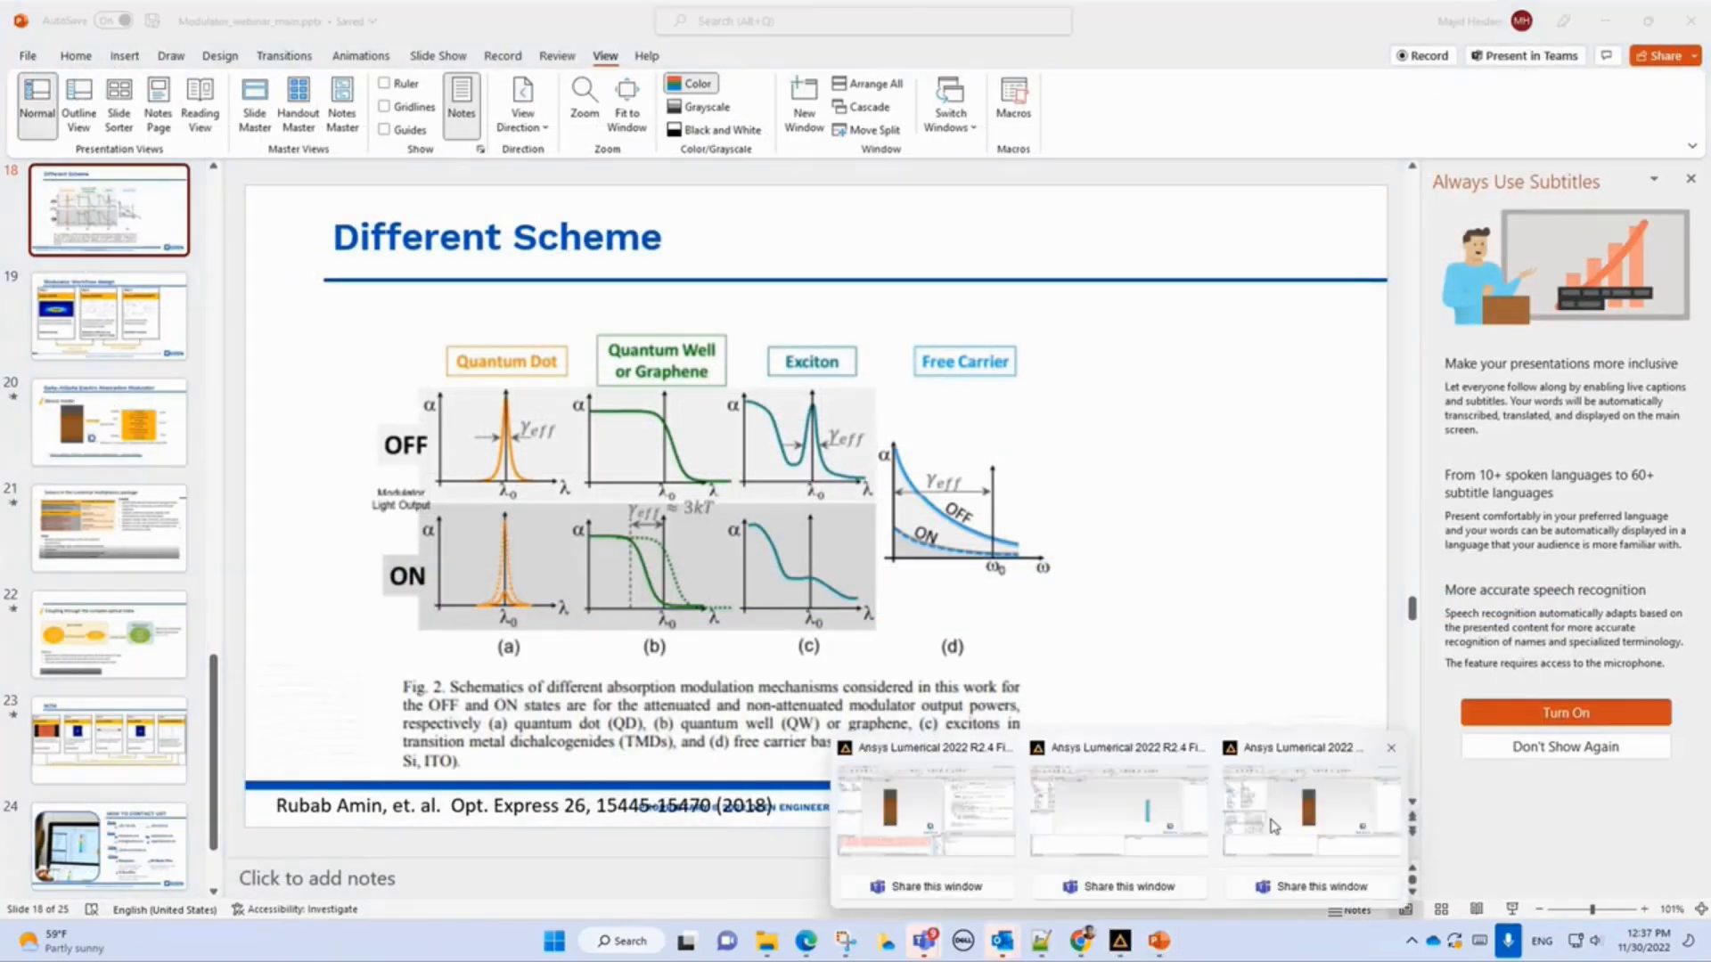
pyautogui.click(1274, 826)
pyautogui.click(40, 217)
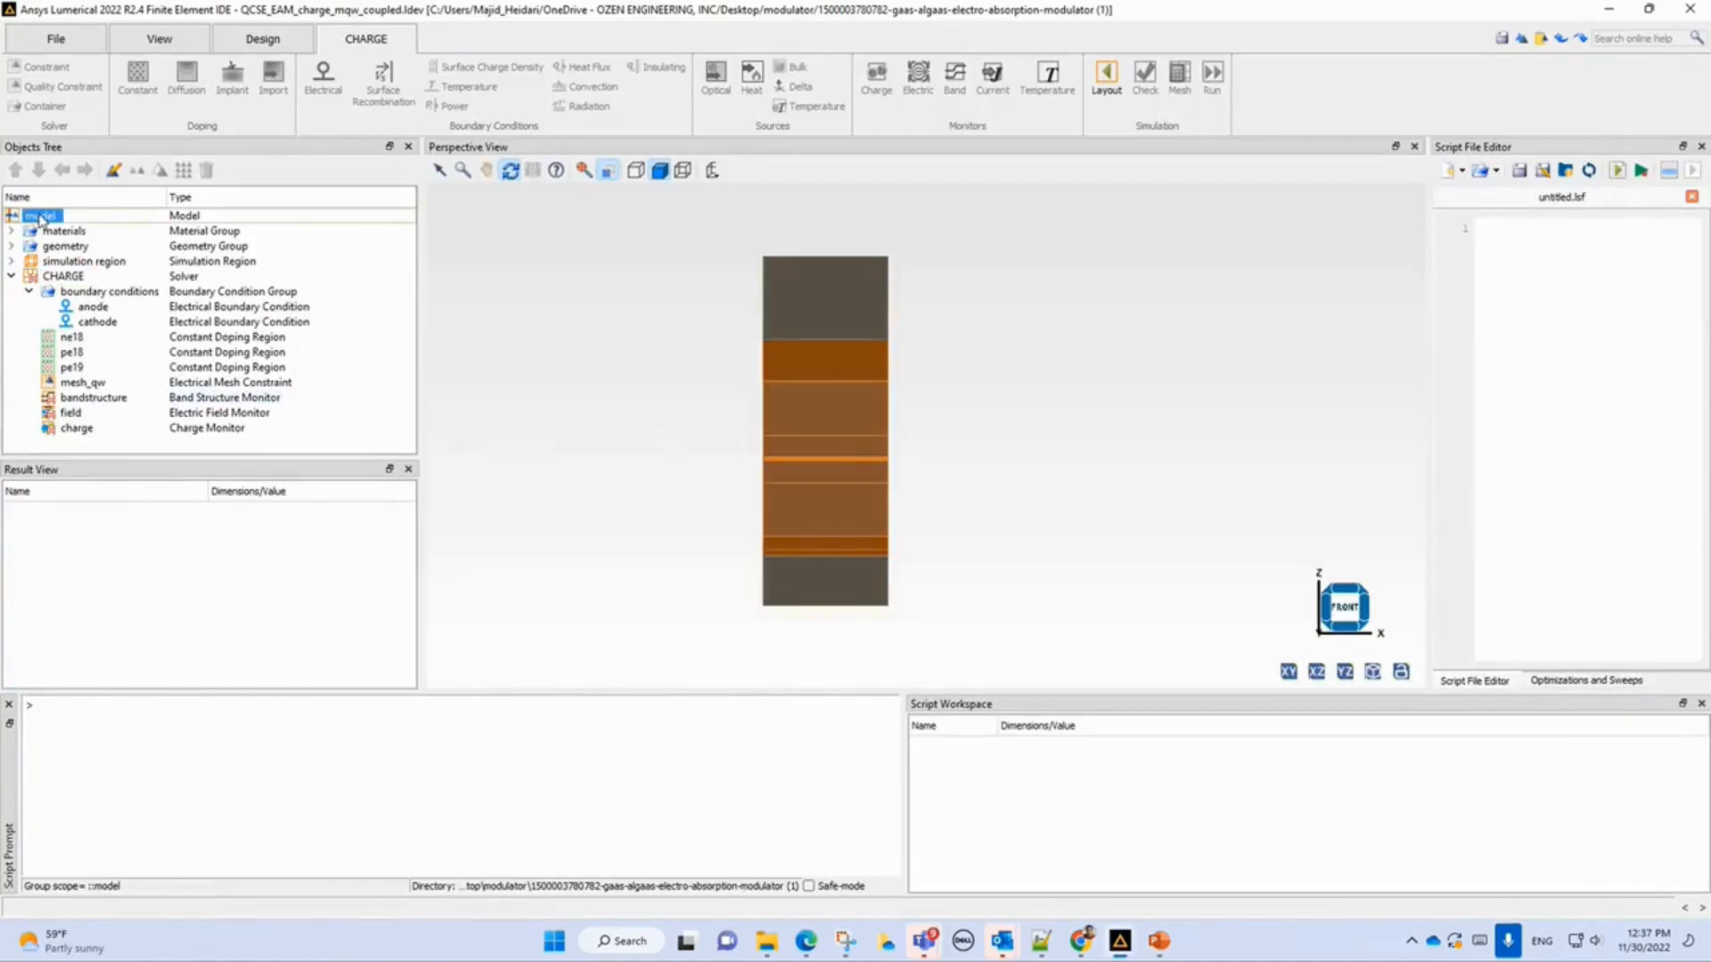
pyautogui.doubleClick(40, 217)
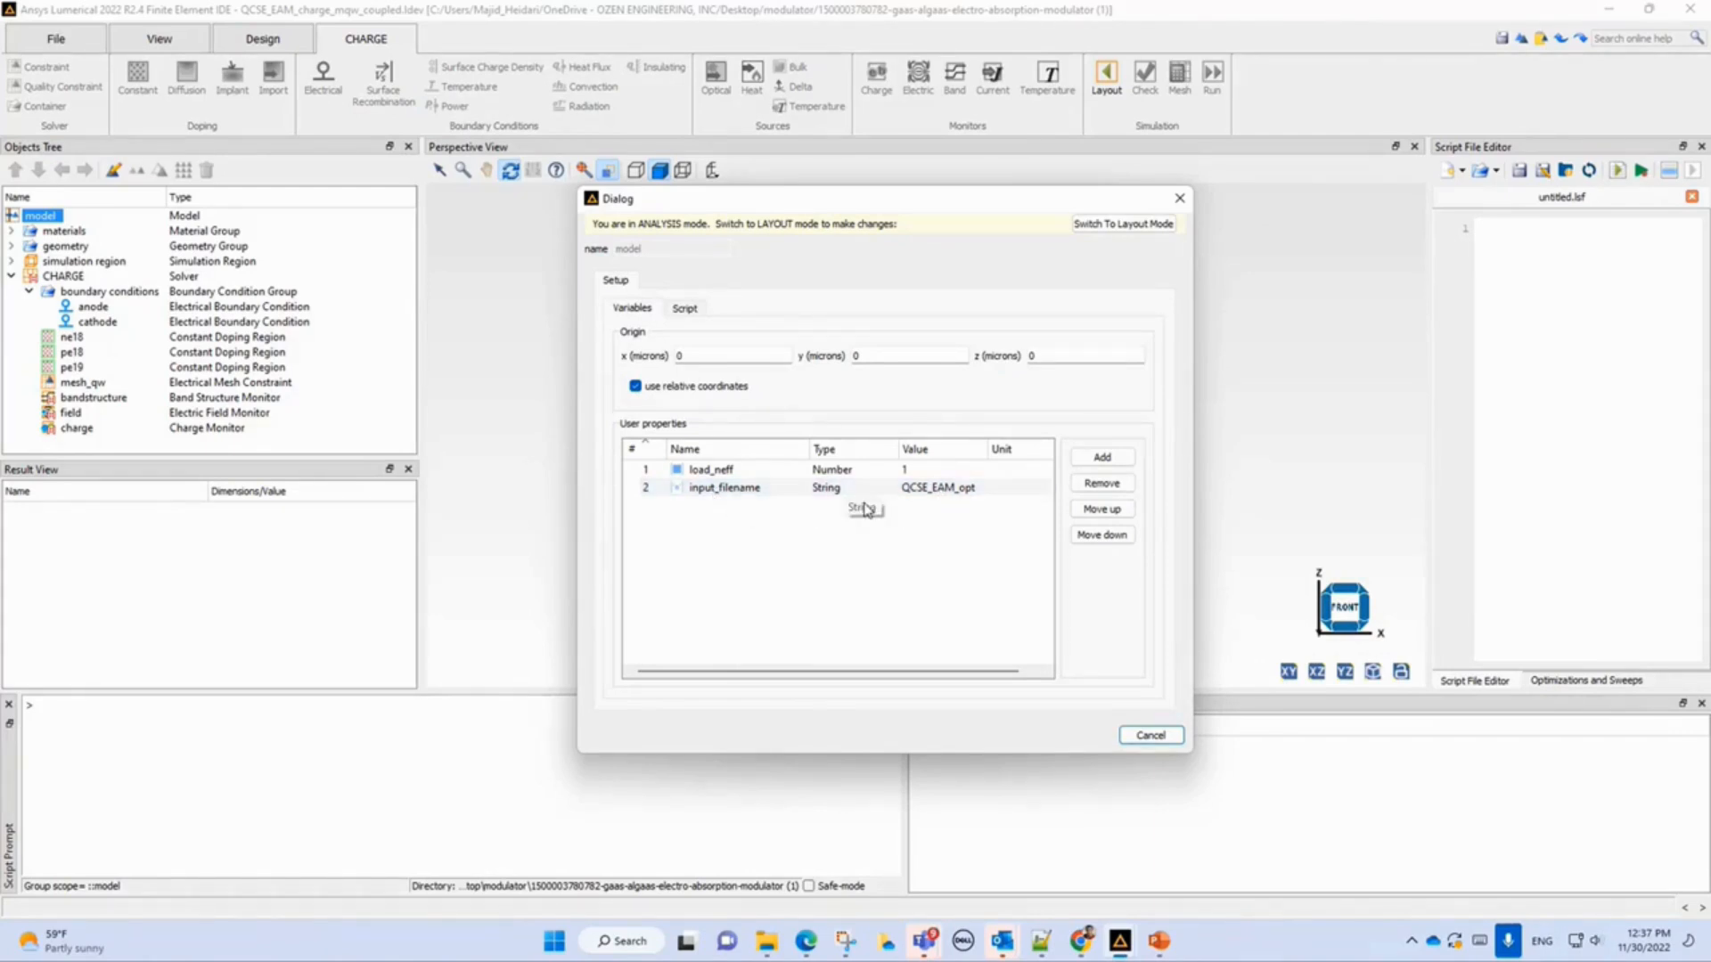
pyautogui.click(1171, 736)
# Open the script file plot_and_export_mqw_results.lsf and widen the script editor panel.
pyautogui.click(1481, 172)
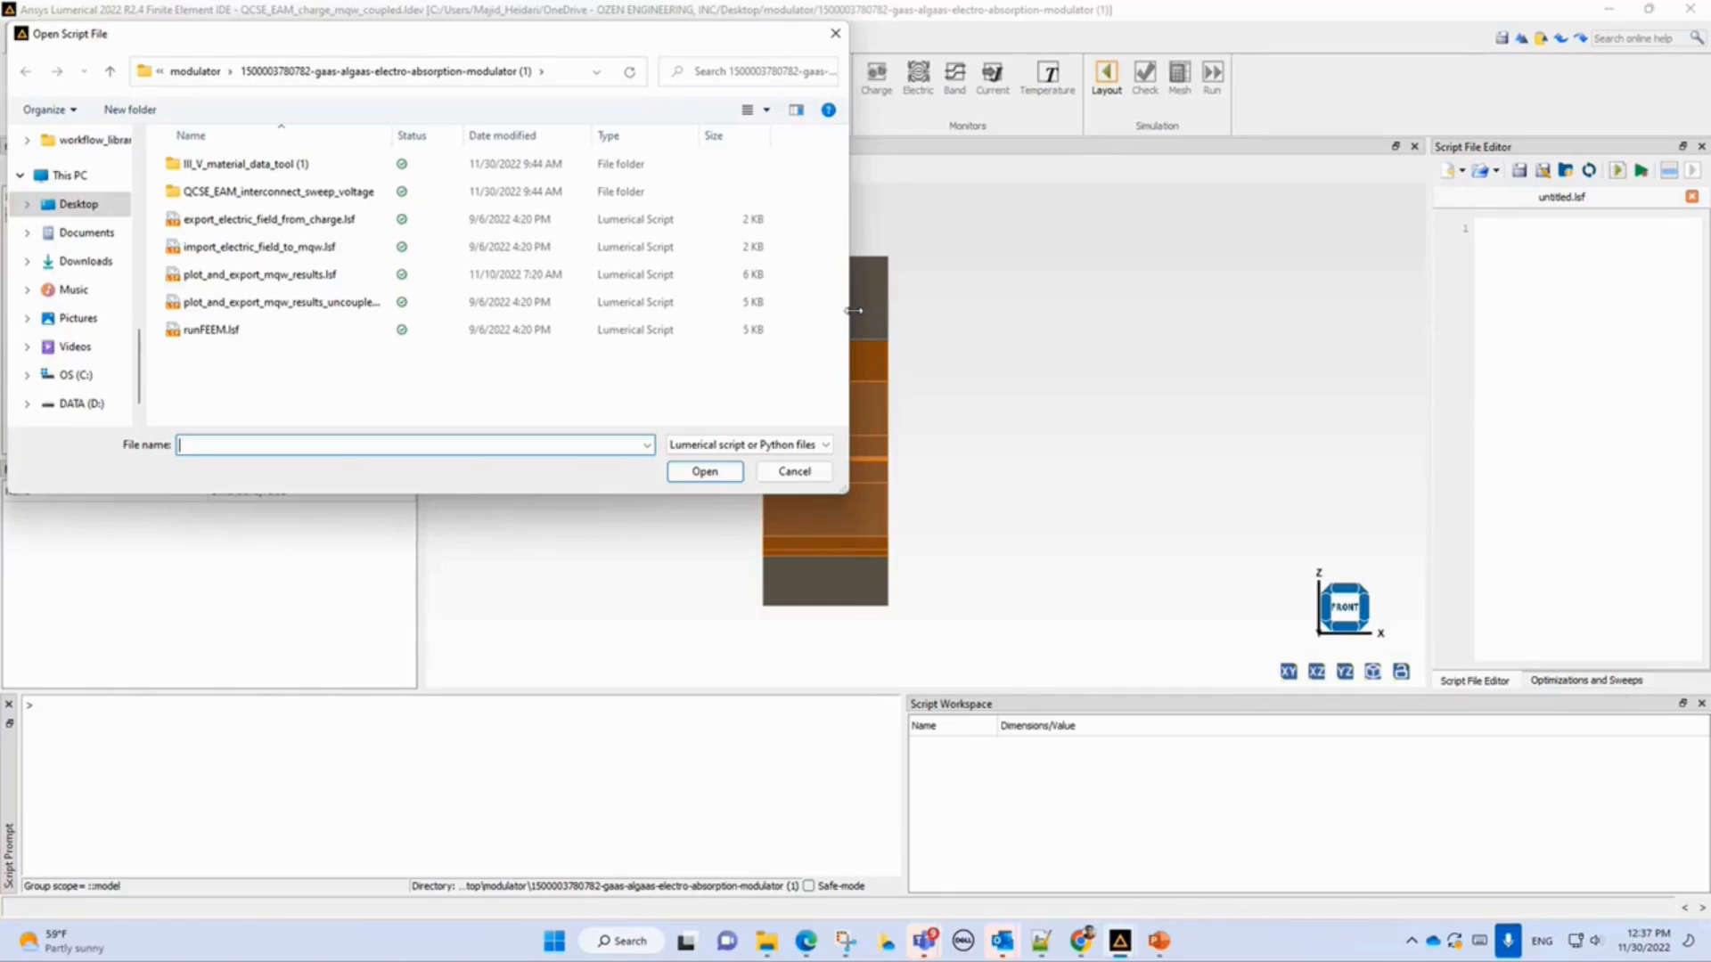
pyautogui.doubleClick(277, 281)
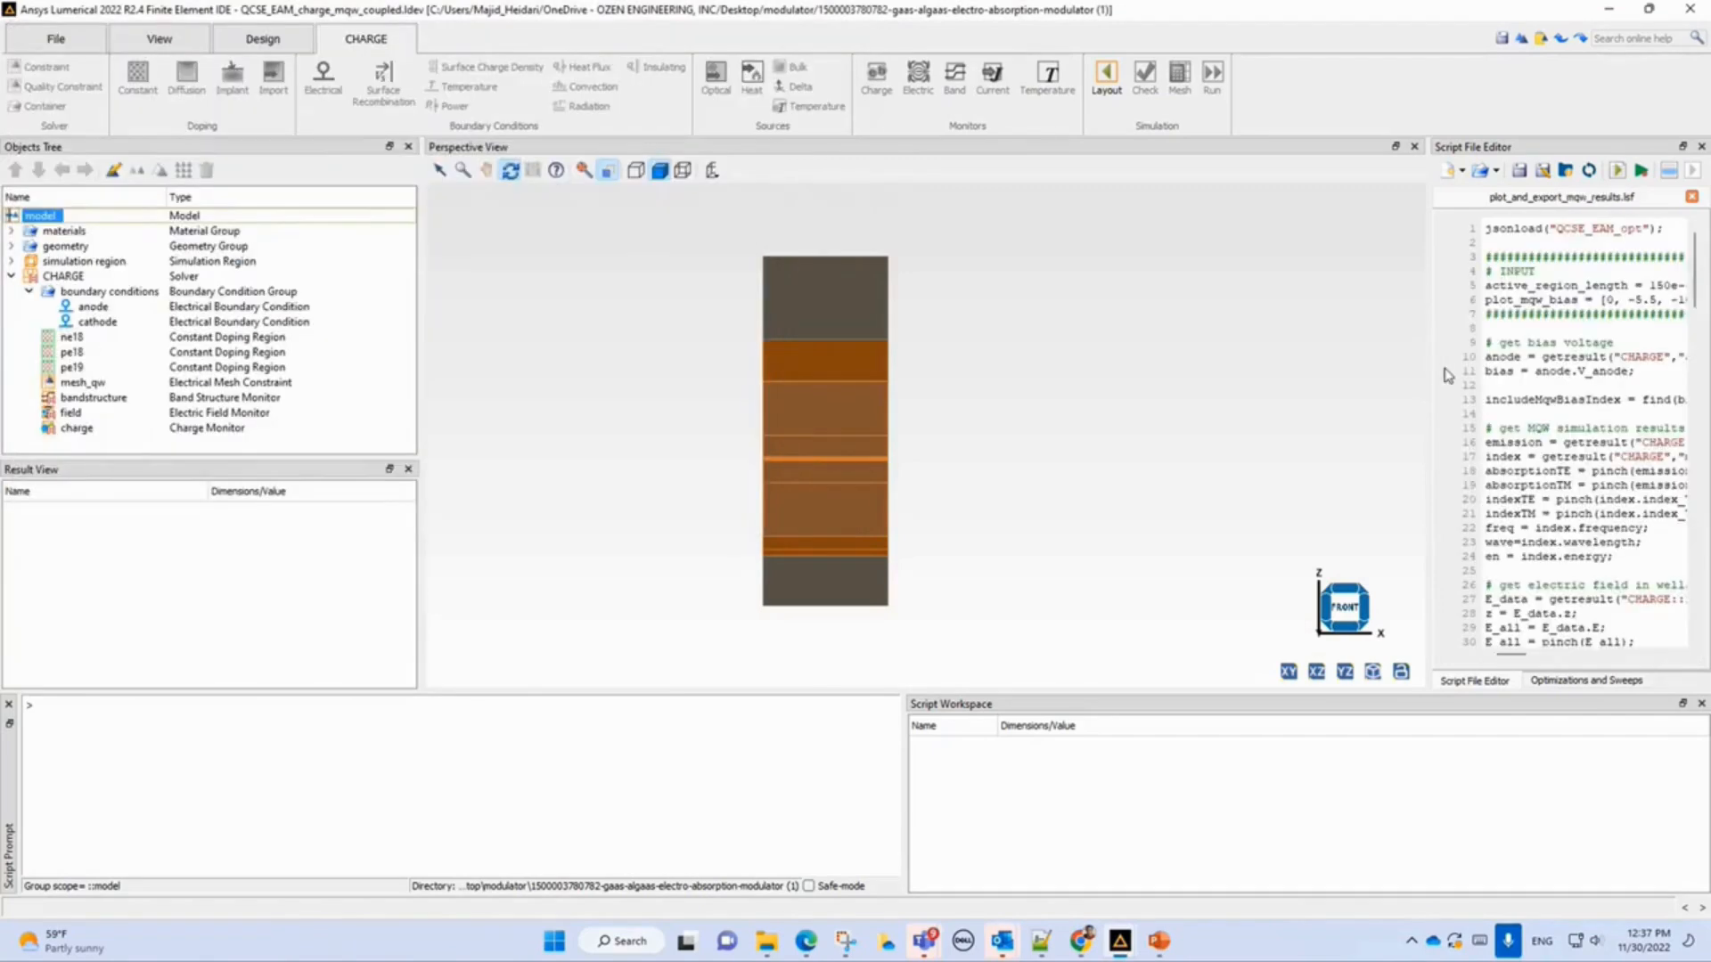
pyautogui.moveTo(1425, 363); pyautogui.dragTo(902, 346)
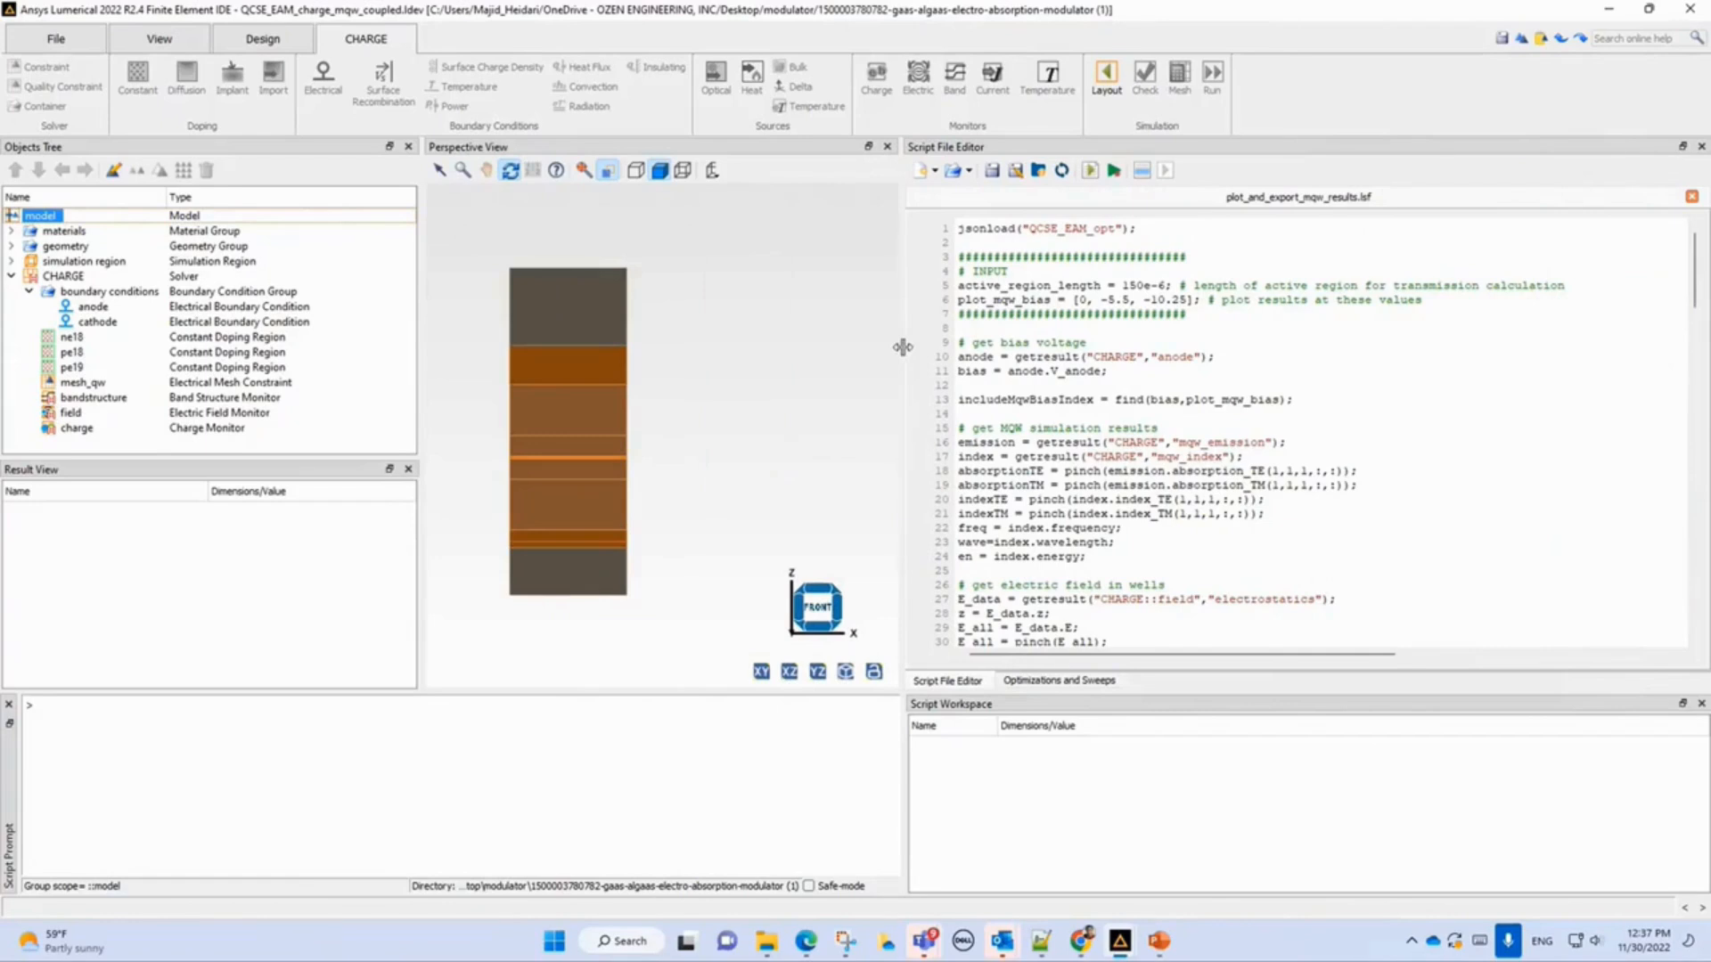
# Examine the script's input settings, bias values and plotting functions.
pyautogui.click(1134, 232)
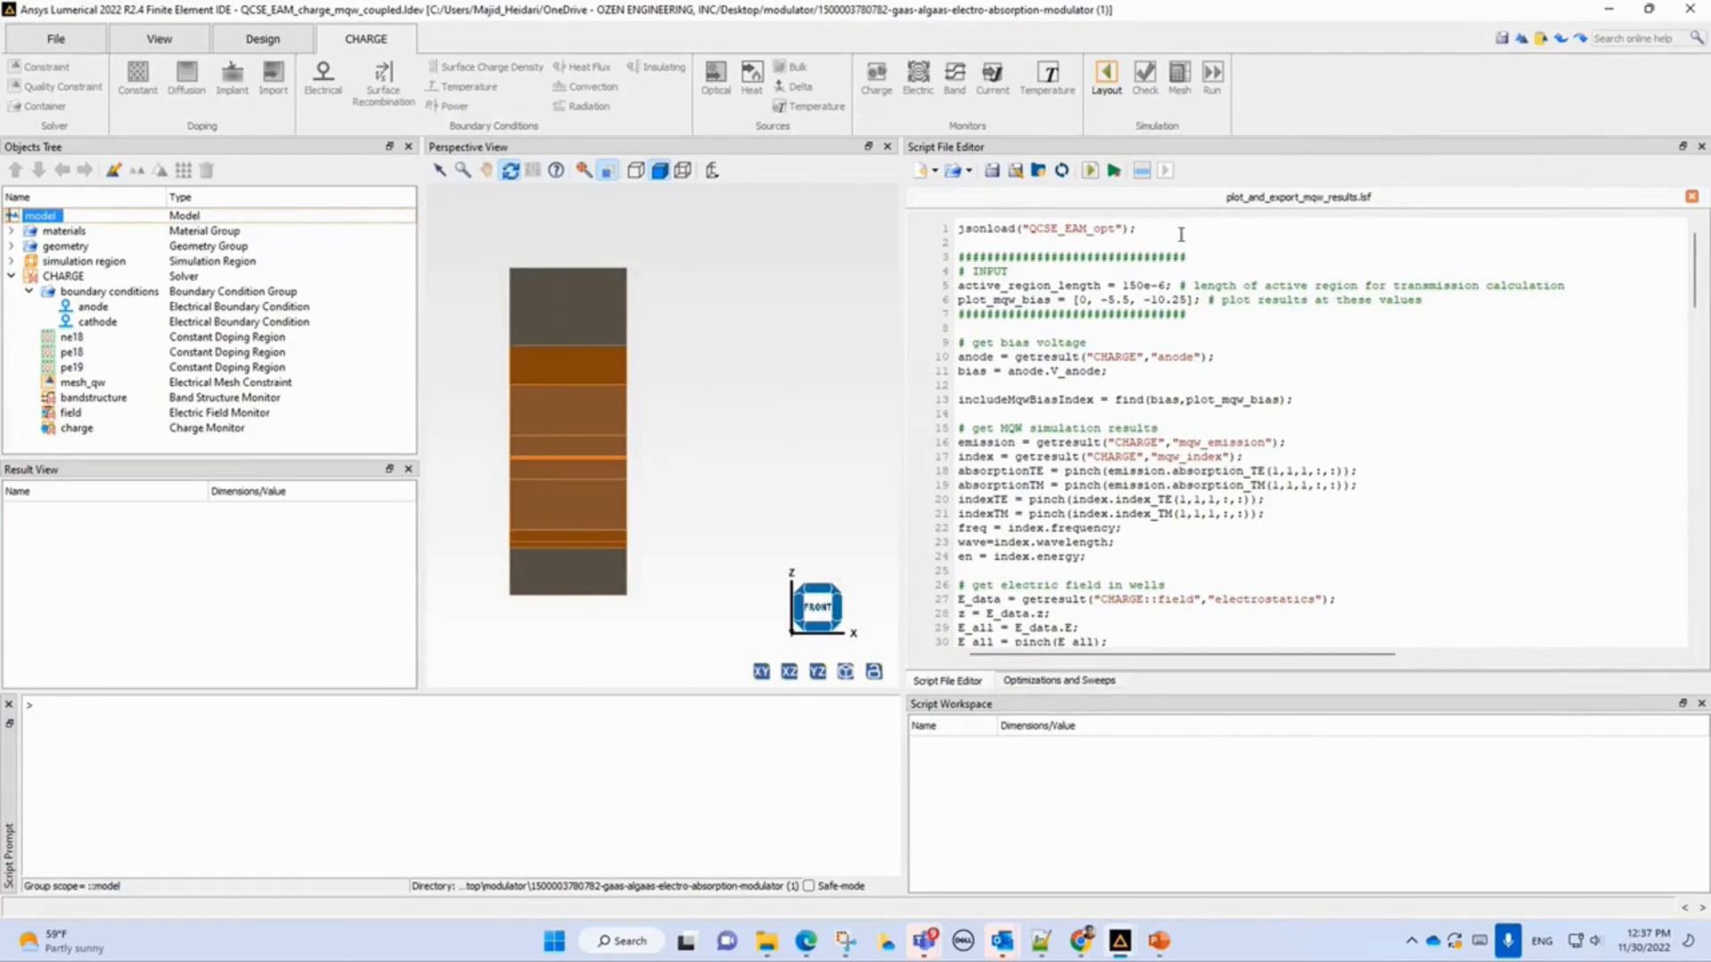
pyautogui.keyDown('shift'); pyautogui.click(959, 228); pyautogui.keyUp('shift')
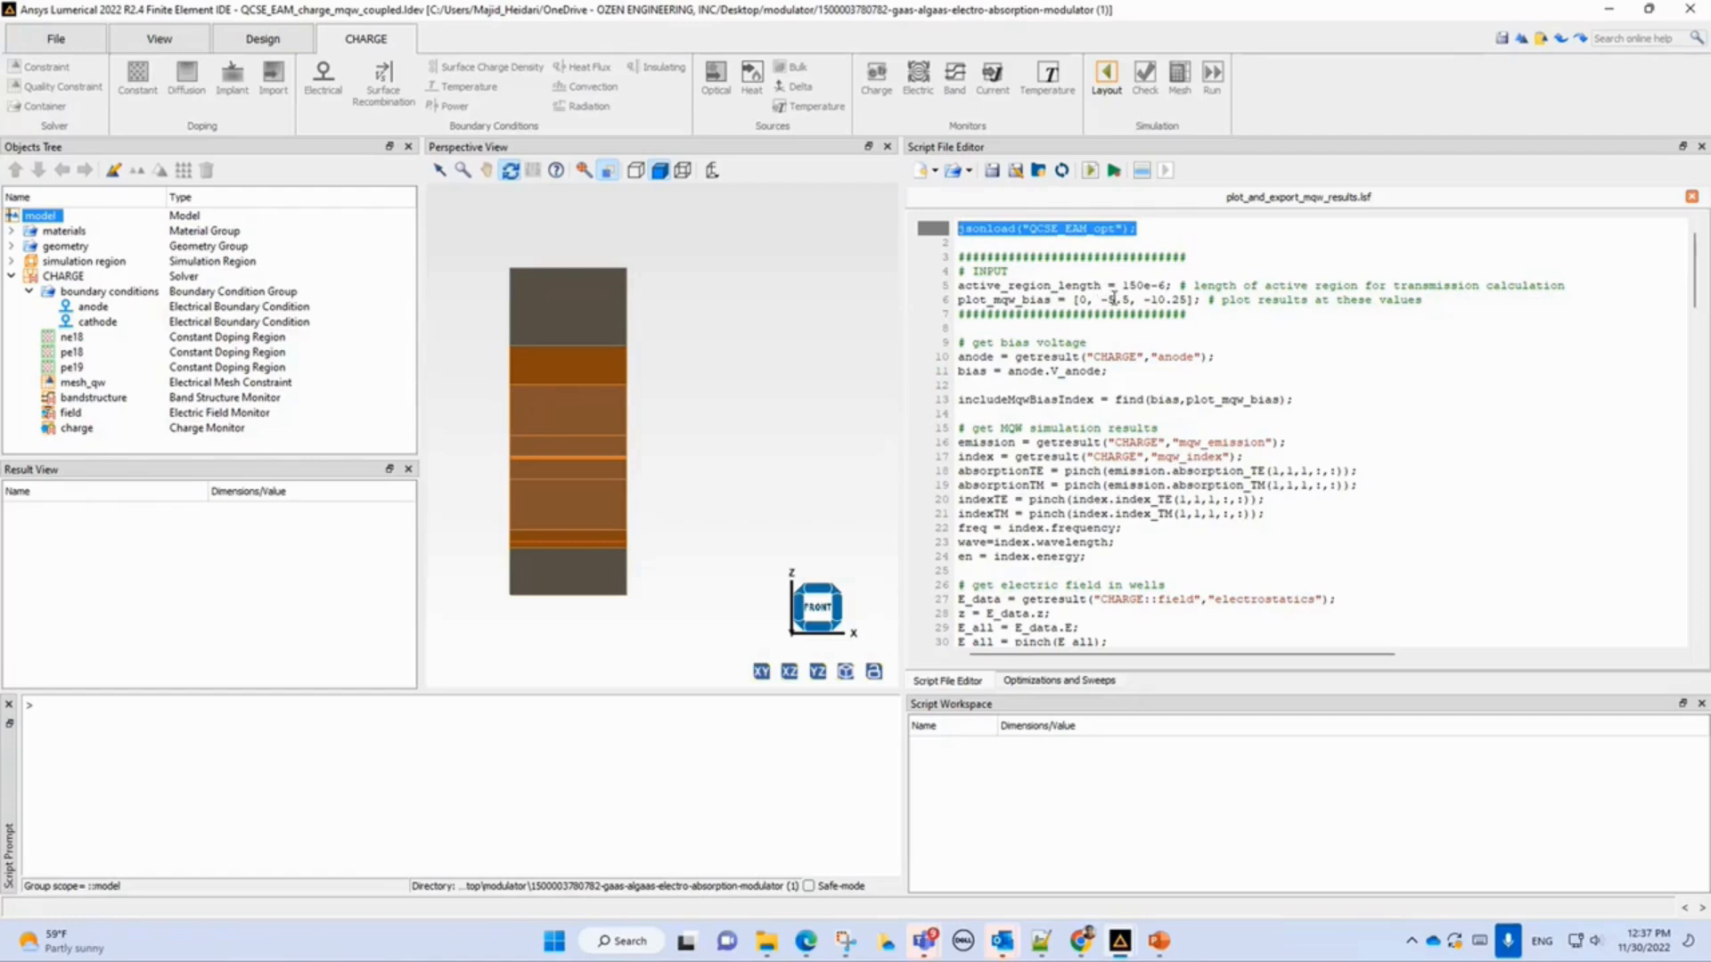
pyautogui.moveTo(1423, 300); pyautogui.dragTo(957, 300)
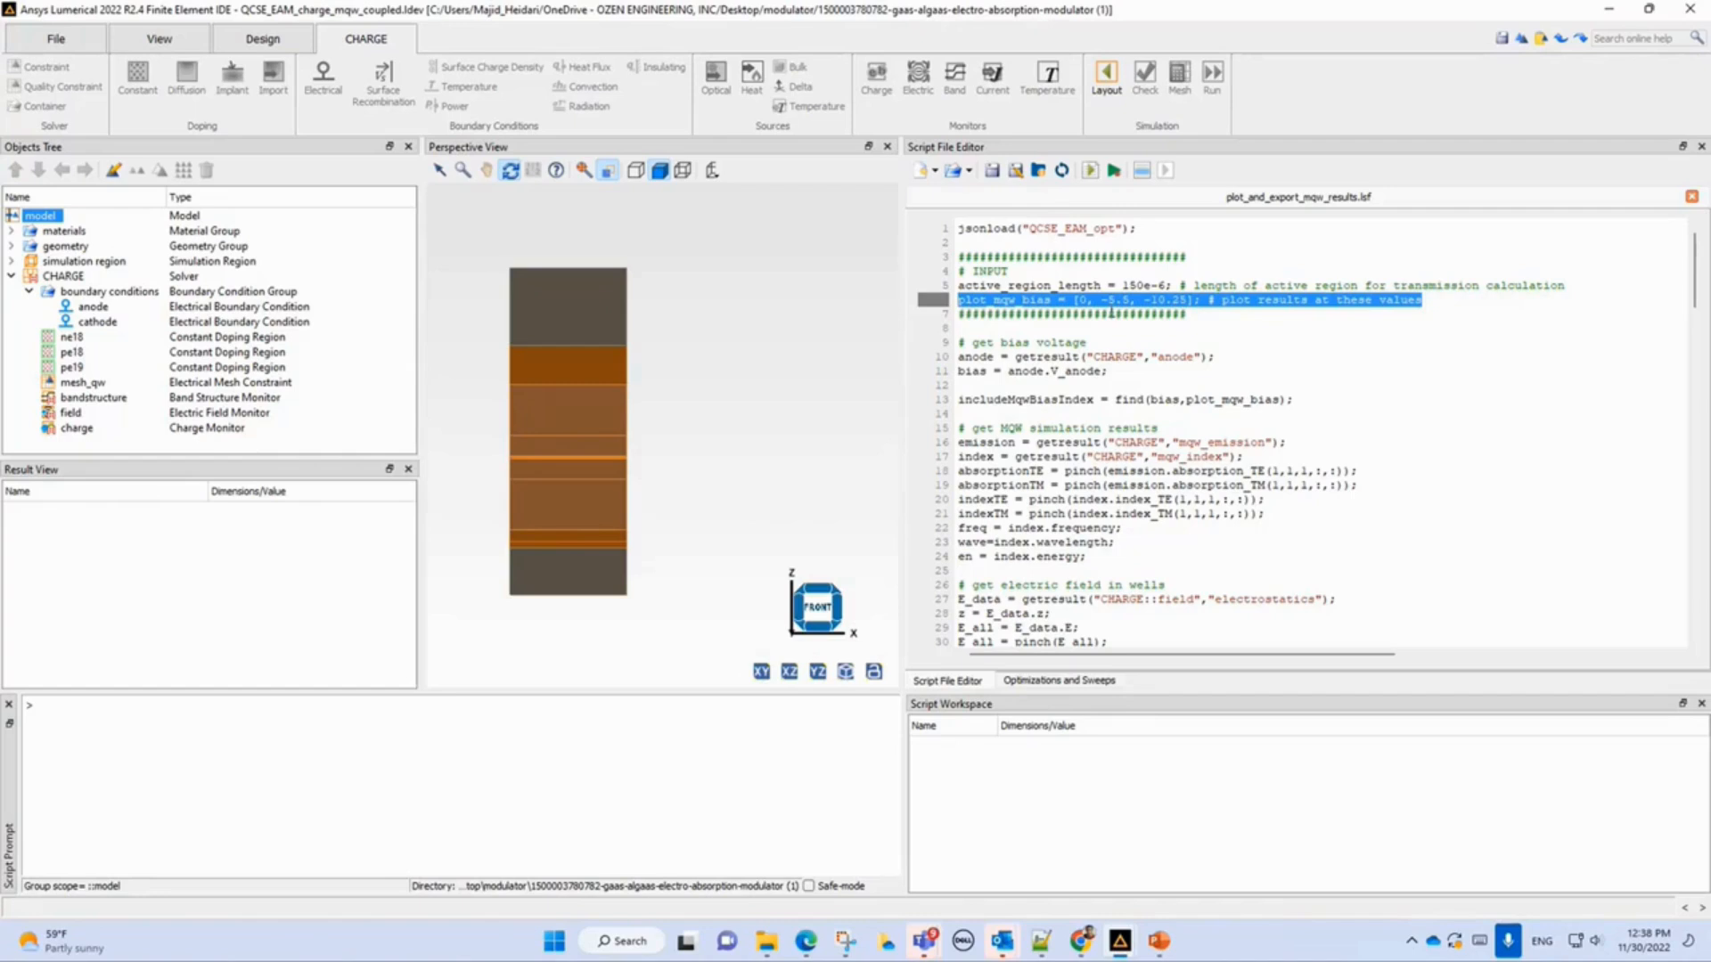
pyautogui.click(1106, 301)
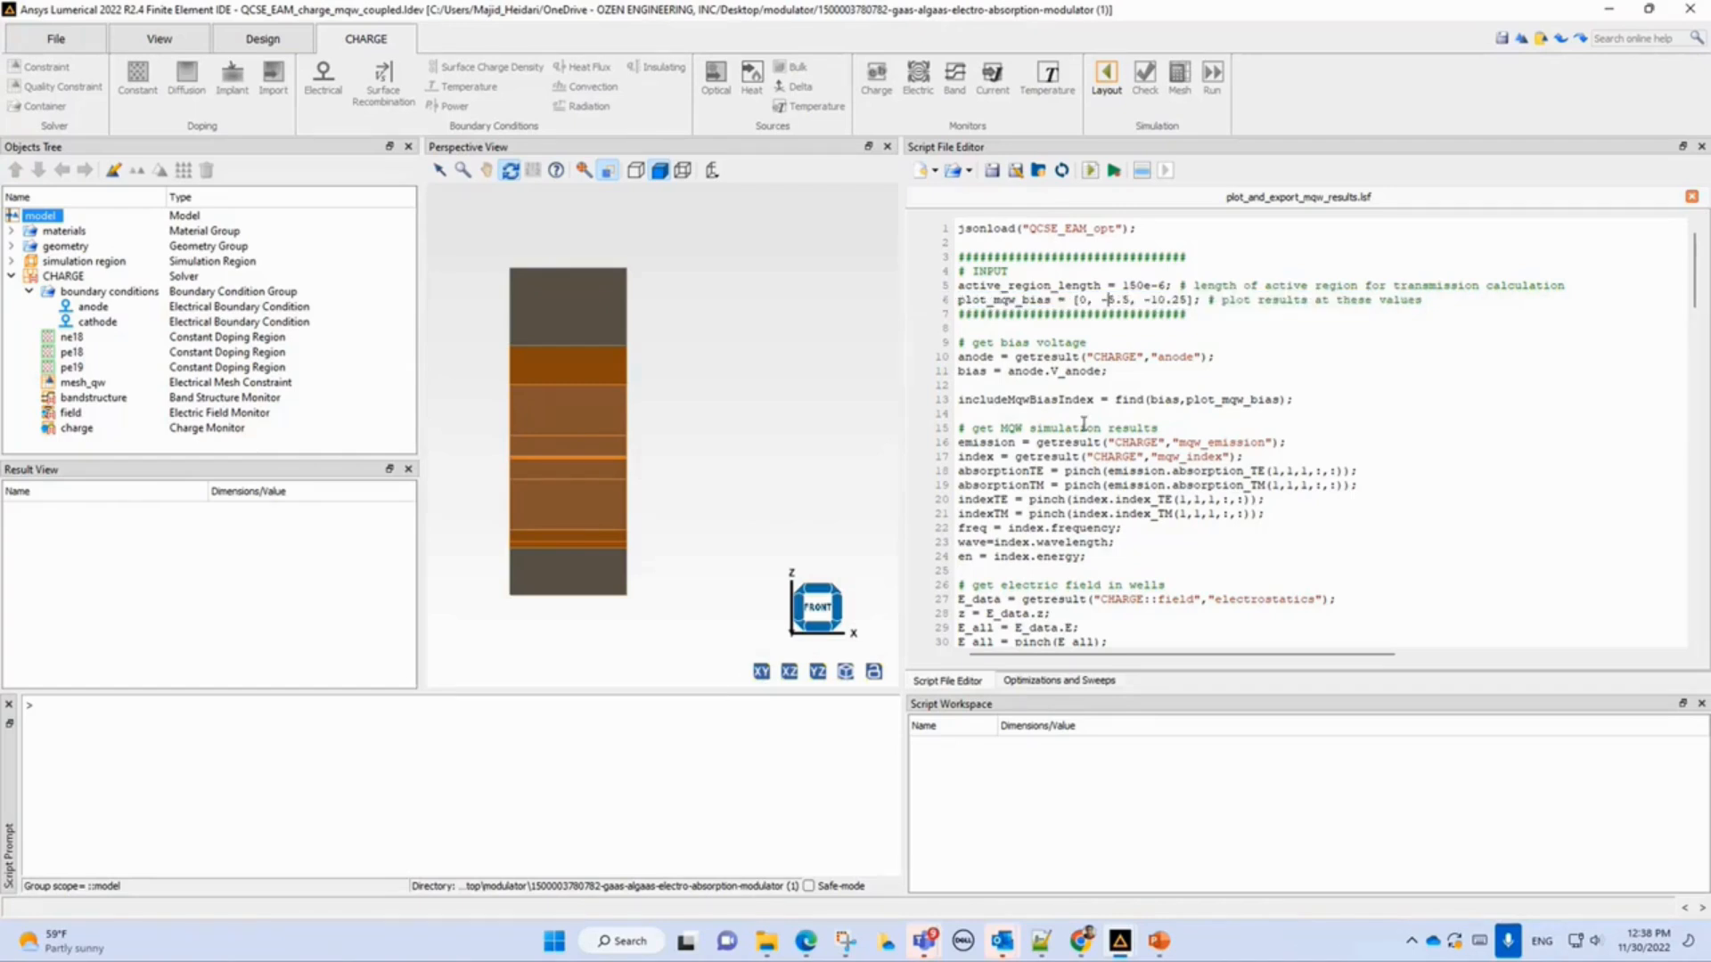
pyautogui.scroll(-18, 1141, 457)
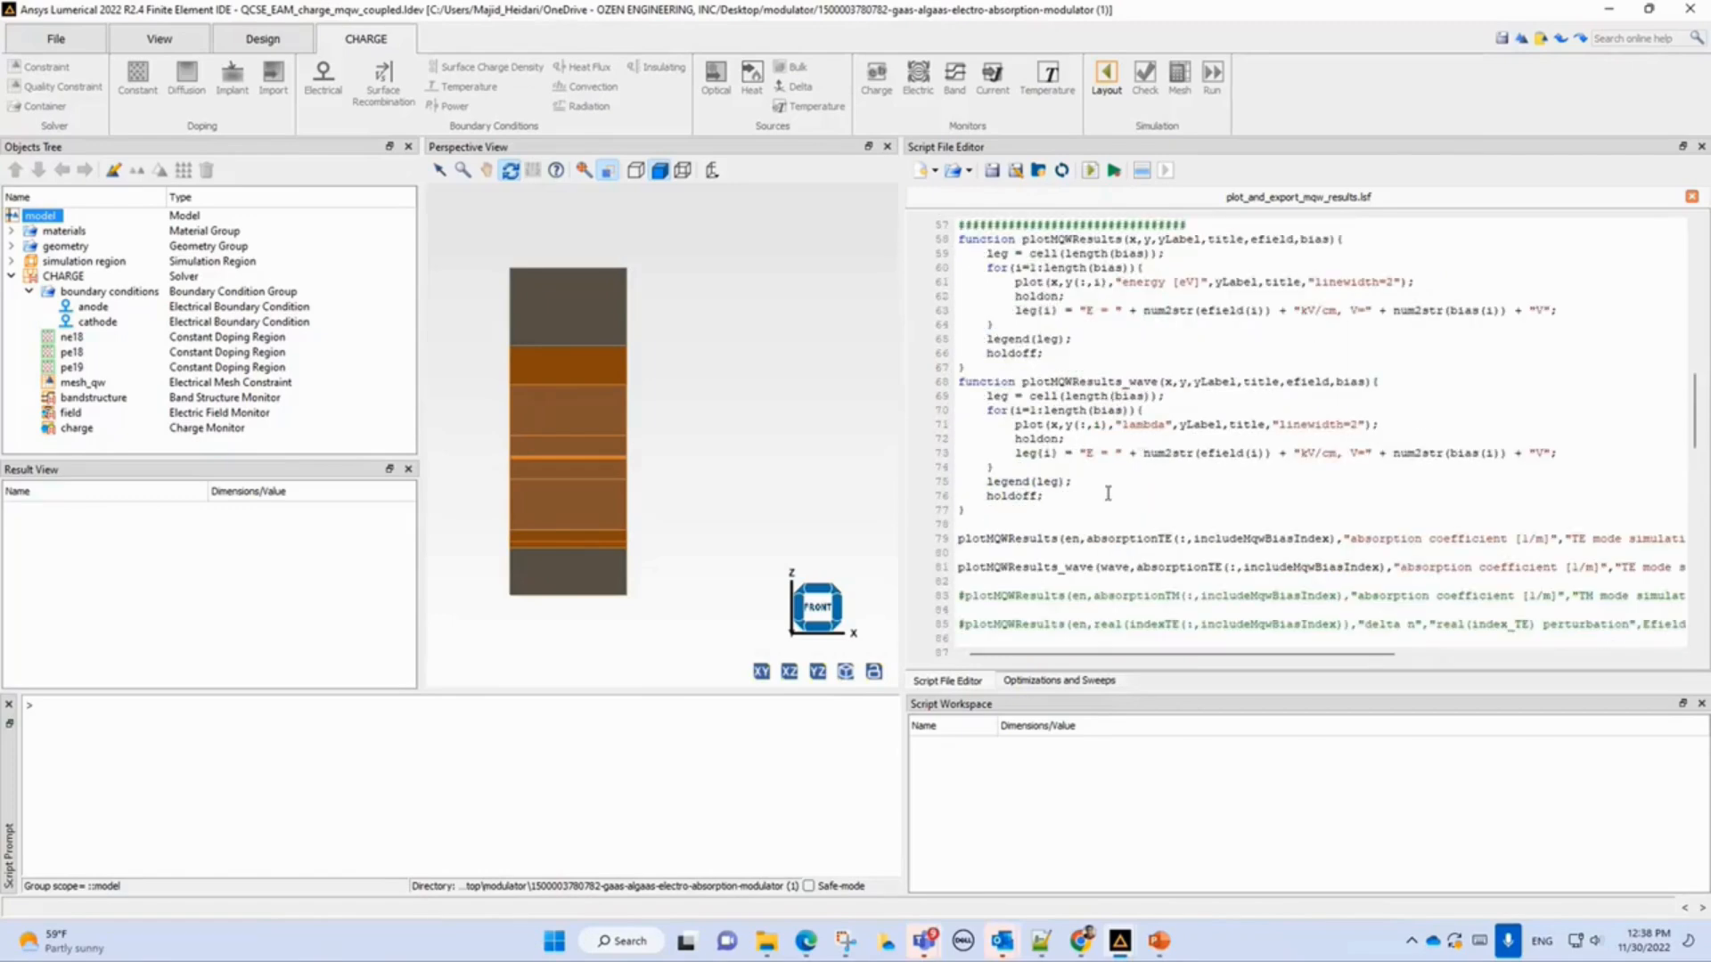
pyautogui.doubleClick(1140, 542)
pyautogui.hscroll(5, 1114, 561)
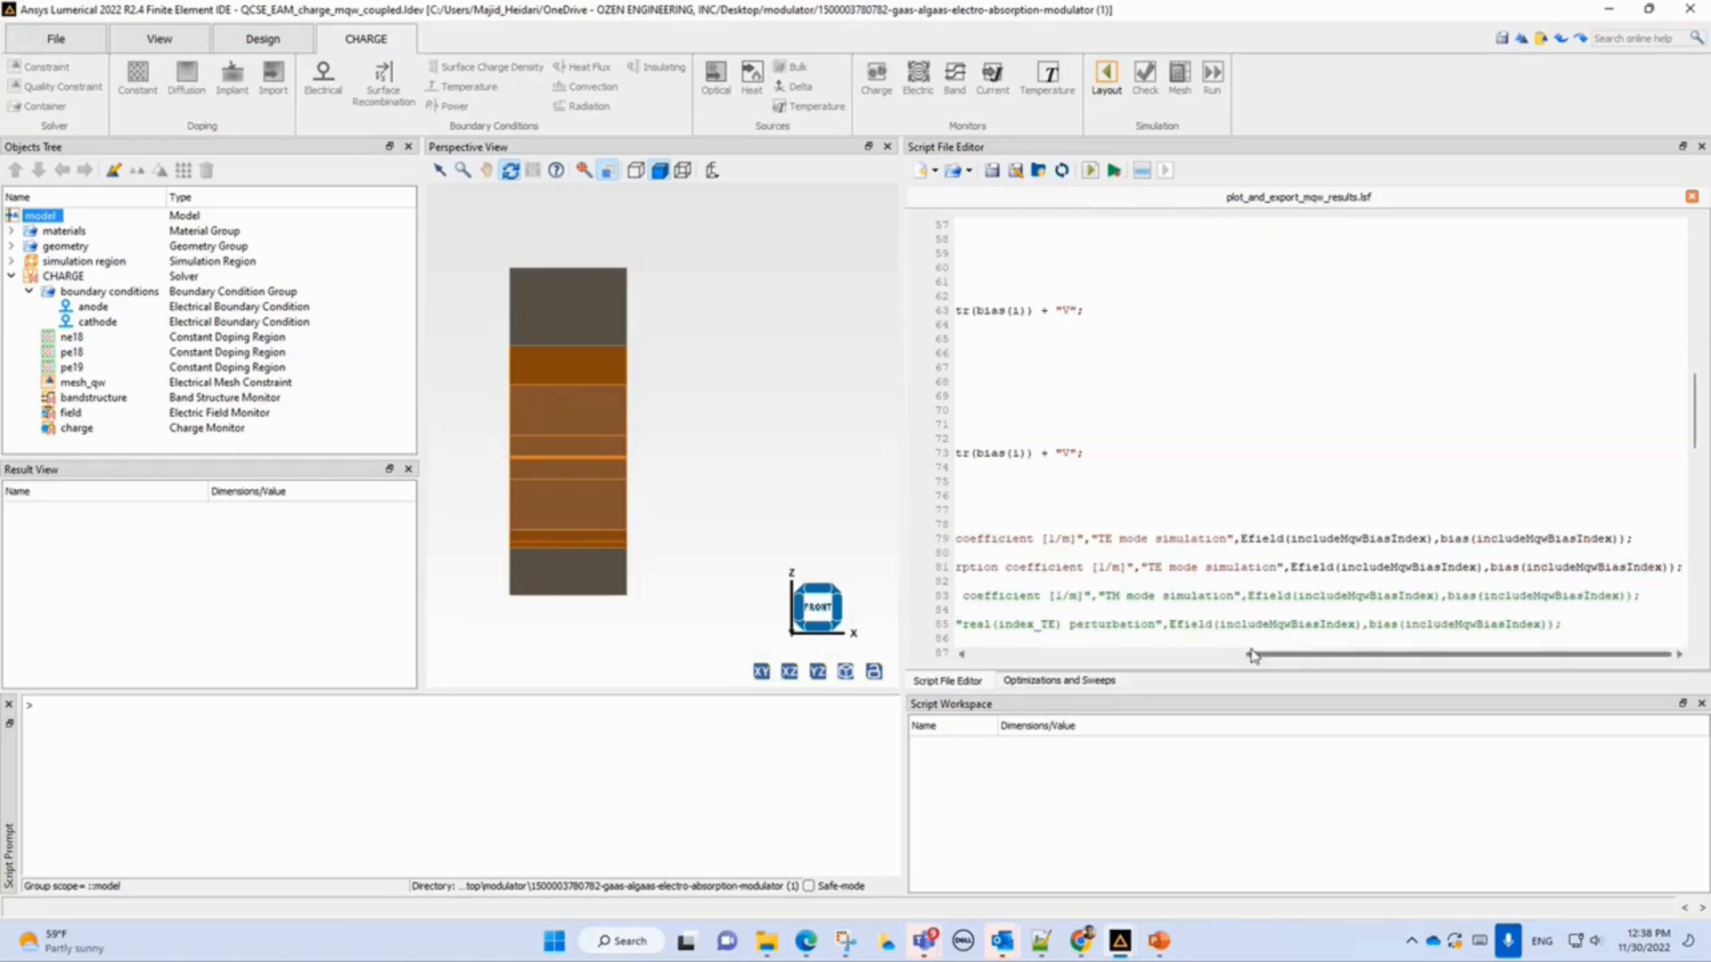
pyautogui.moveTo(1269, 658); pyautogui.dragTo(974, 662)
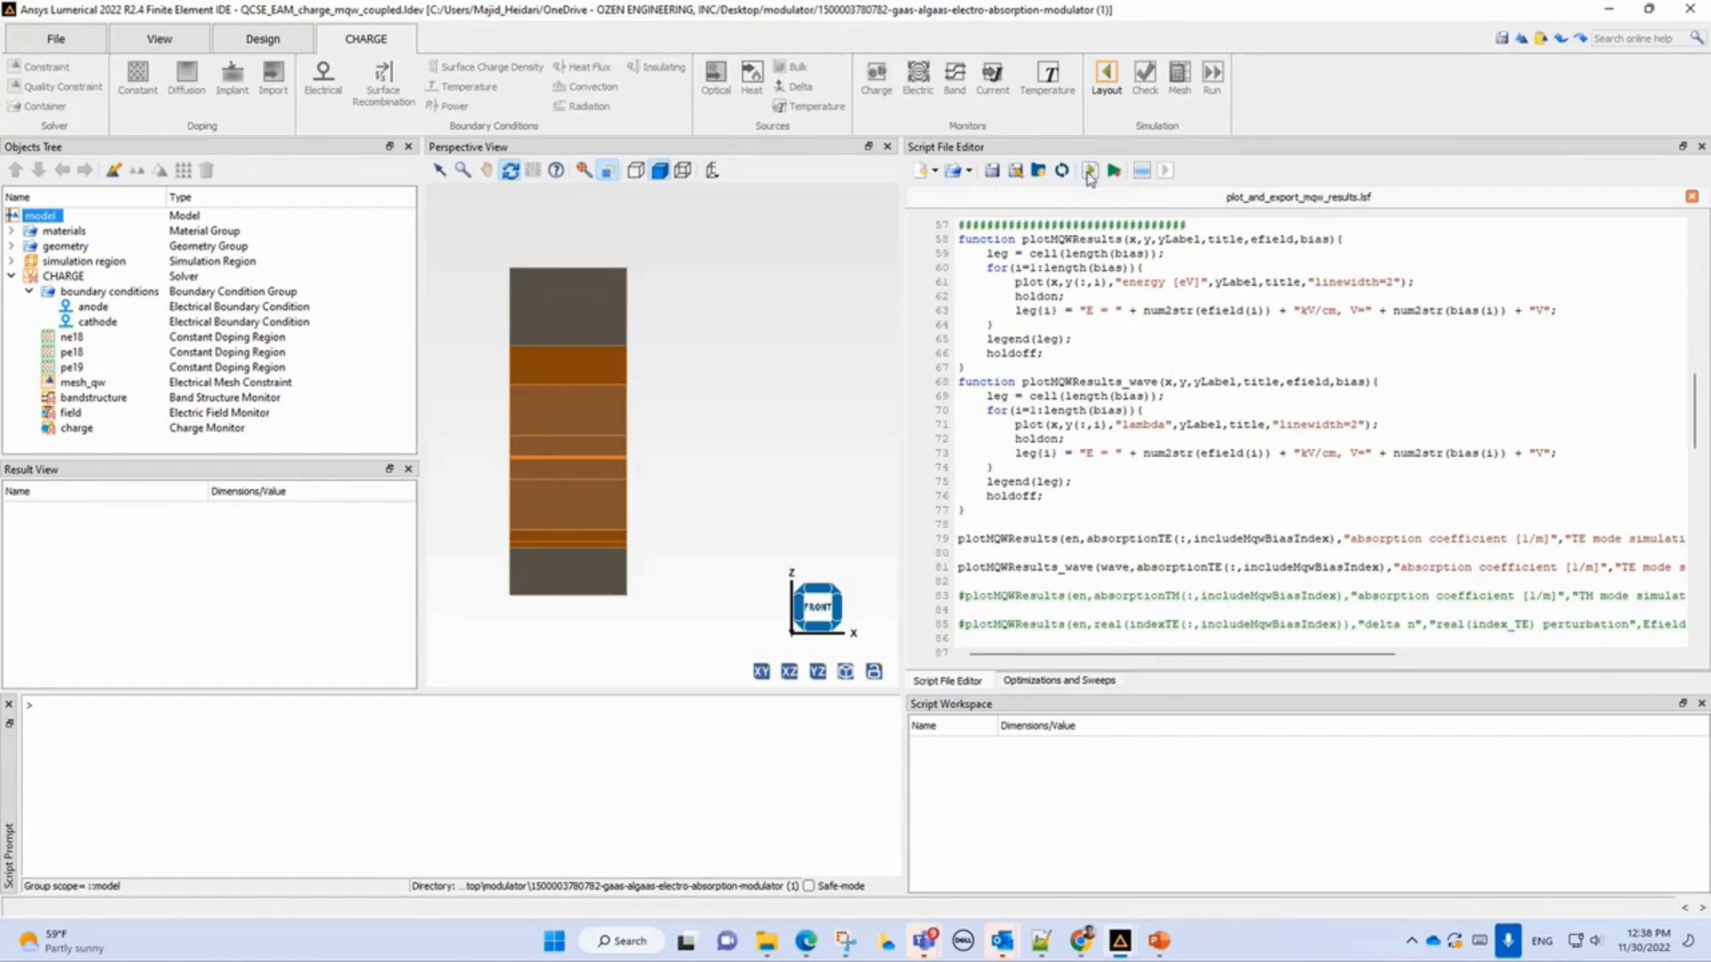
# Run the script and arrange the resulting TE mode simulation figure windows side by side.
pyautogui.click(1088, 172)
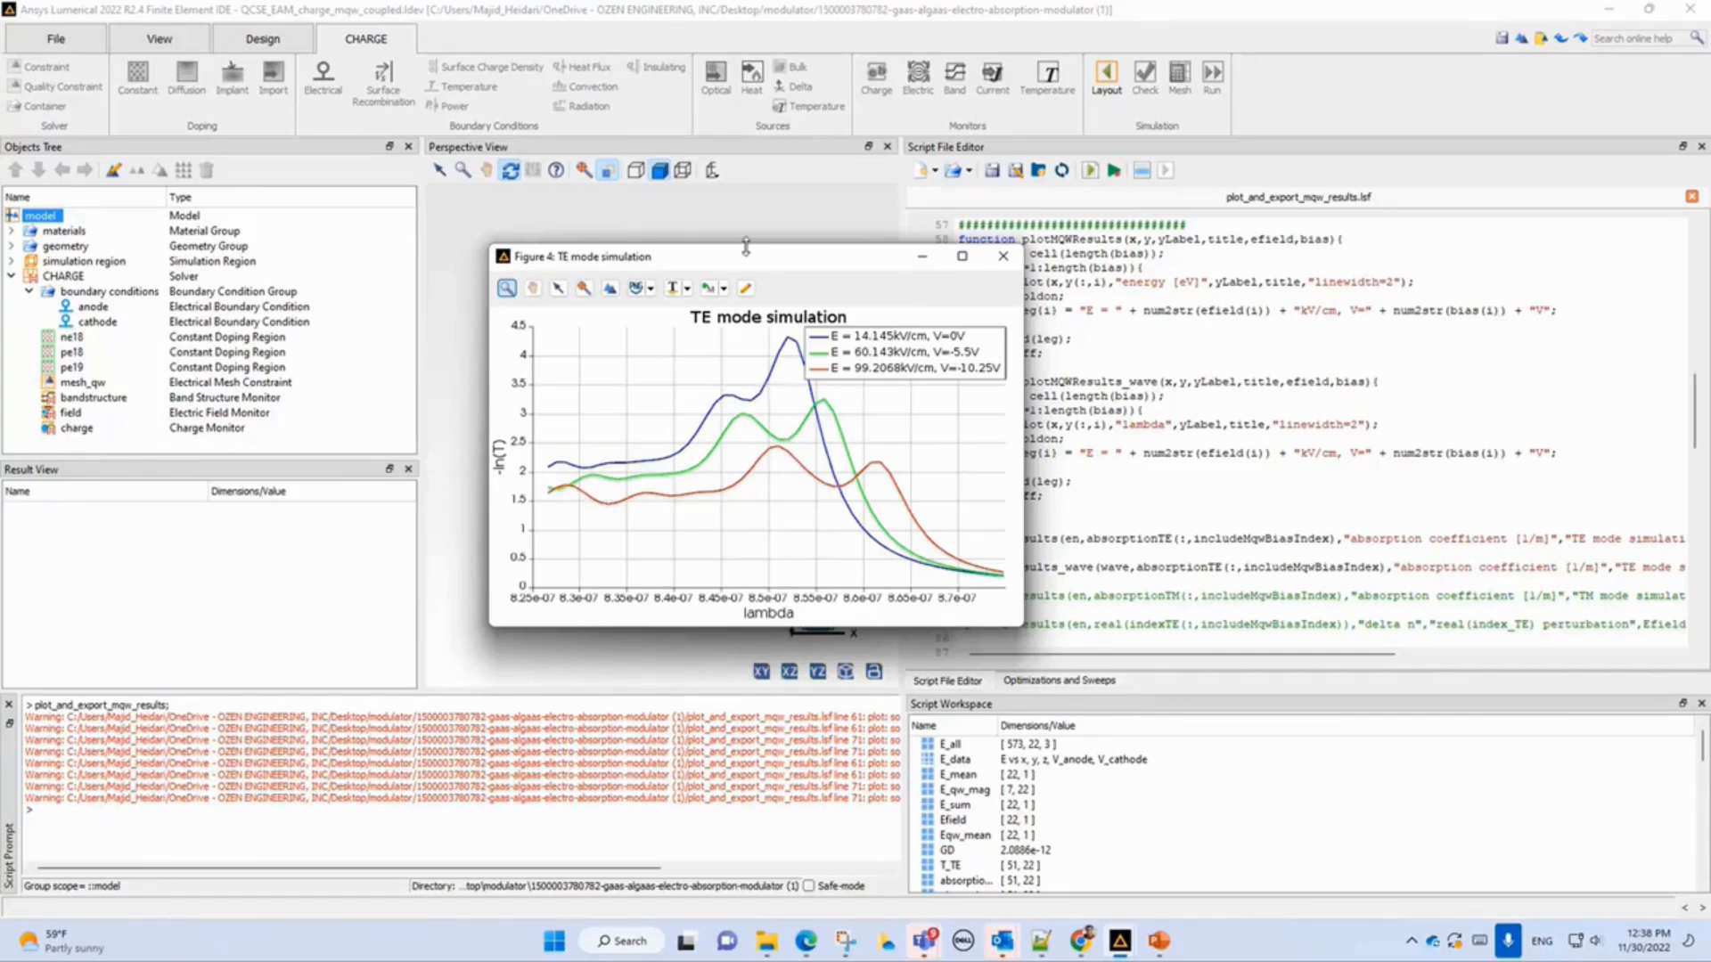
pyautogui.moveTo(746, 255); pyautogui.dragTo(1171, 202)
pyautogui.moveTo(770, 267); pyautogui.dragTo(421, 73)
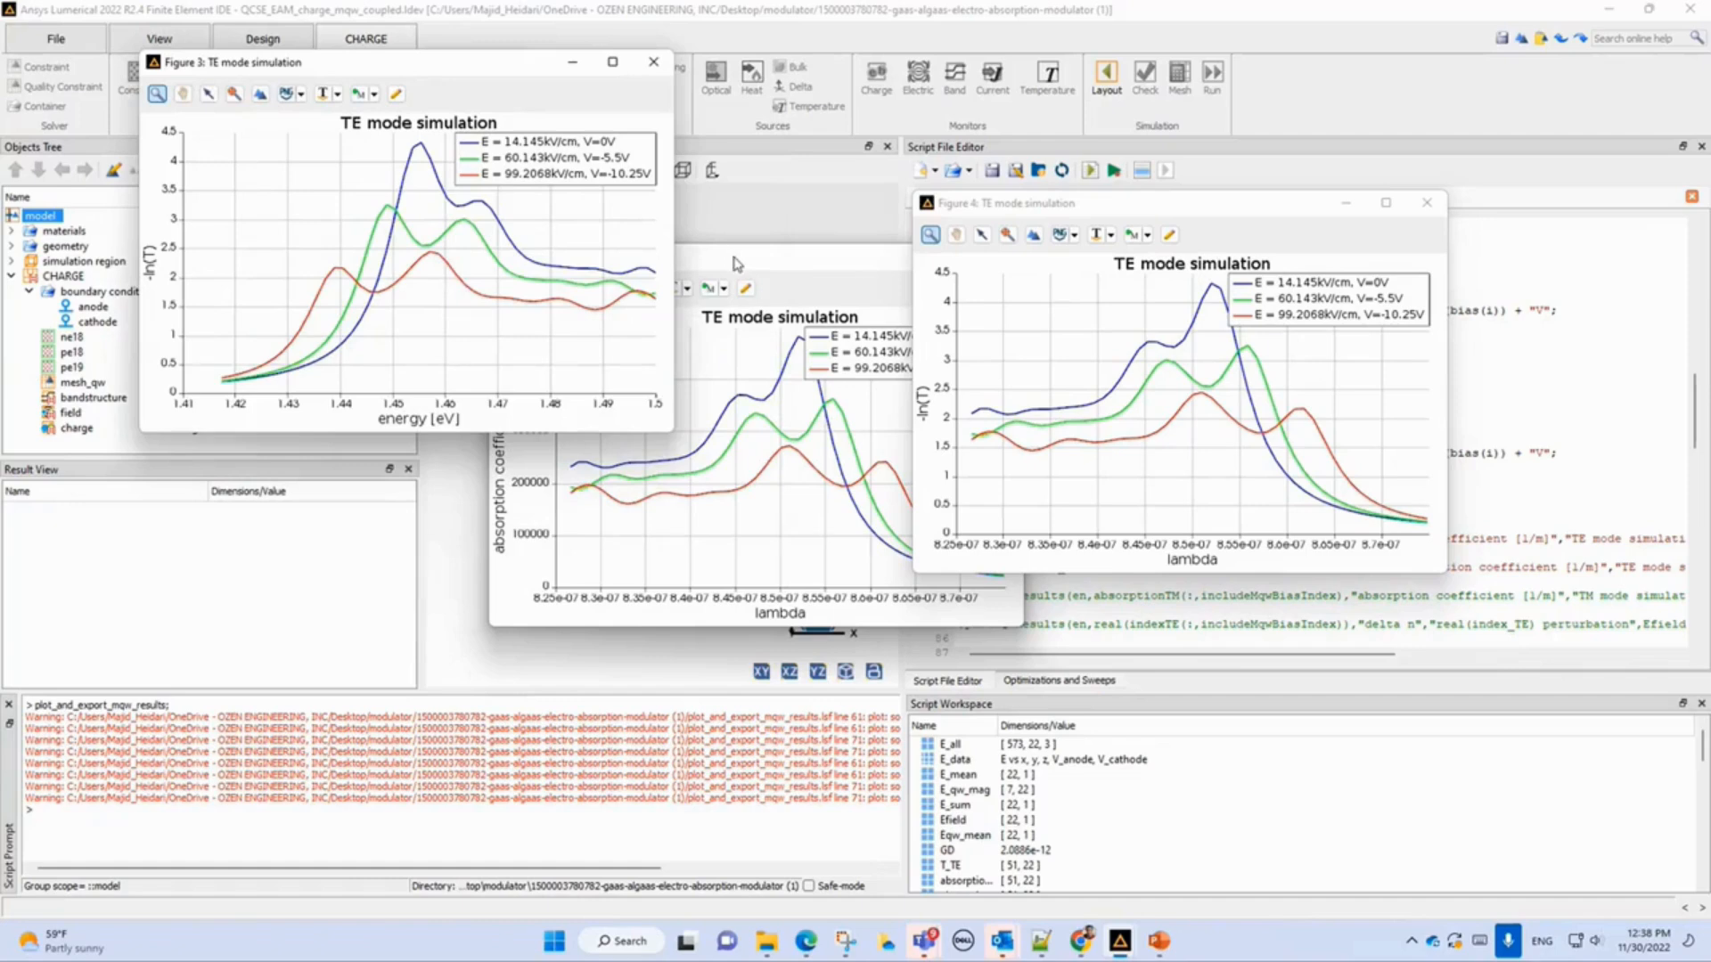
pyautogui.moveTo(735, 259); pyautogui.dragTo(415, 436)
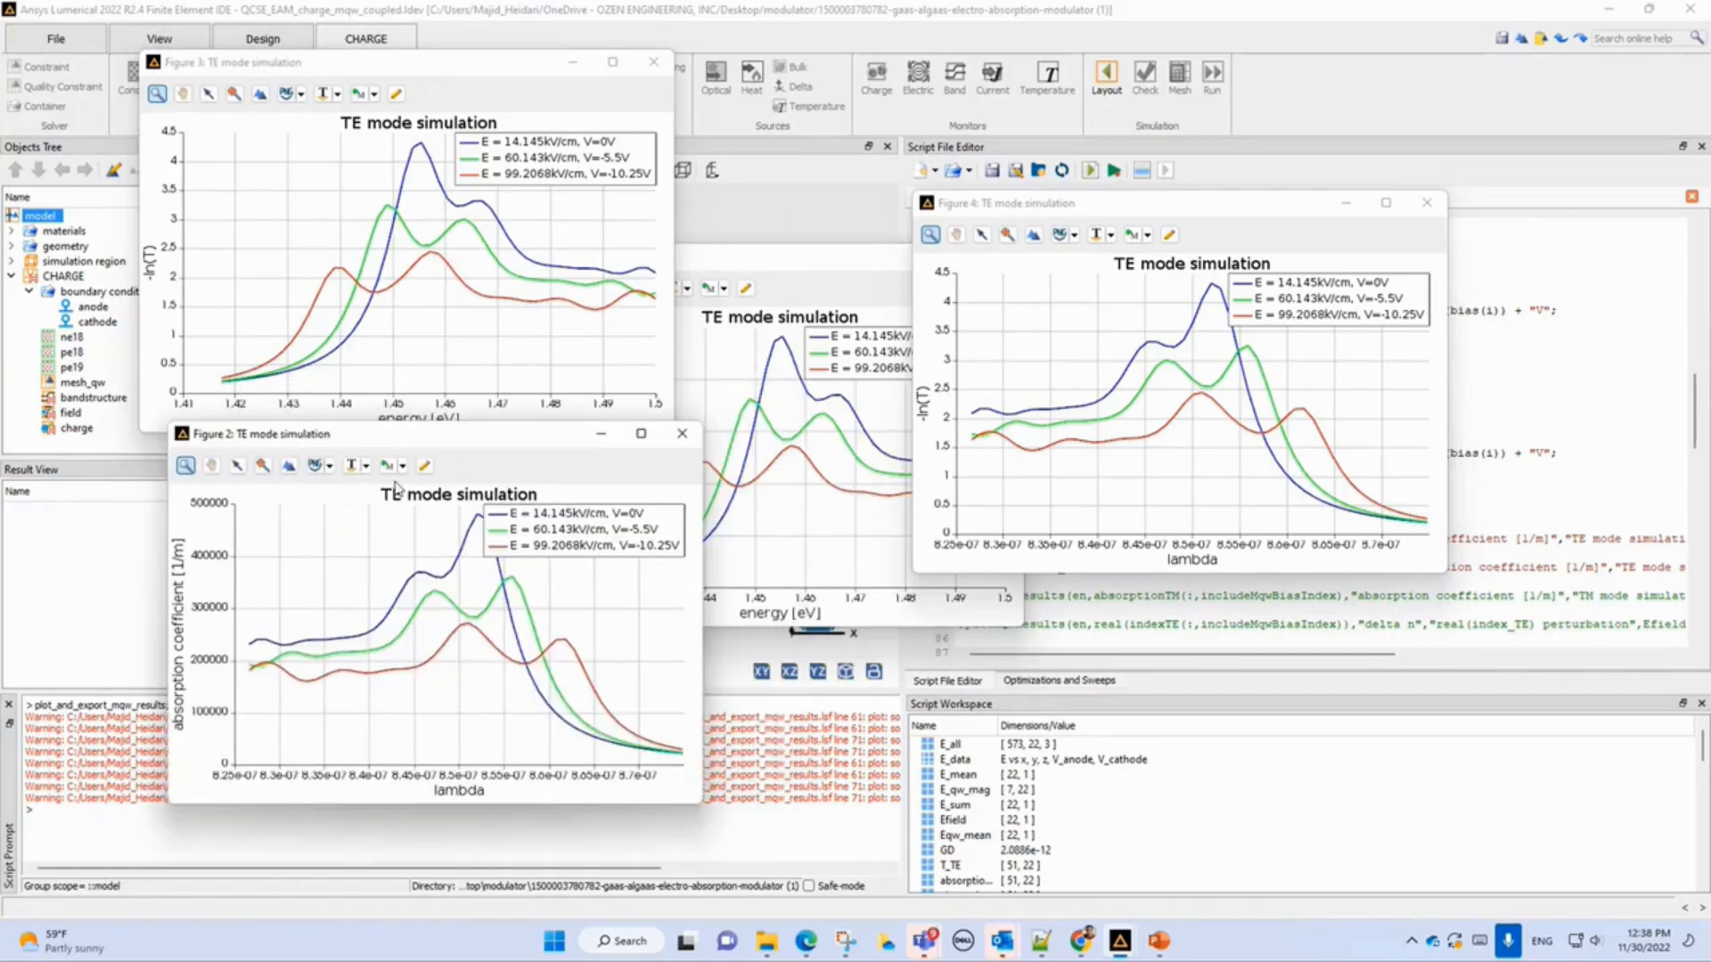
pyautogui.moveTo(481, 443); pyautogui.dragTo(1237, 610)
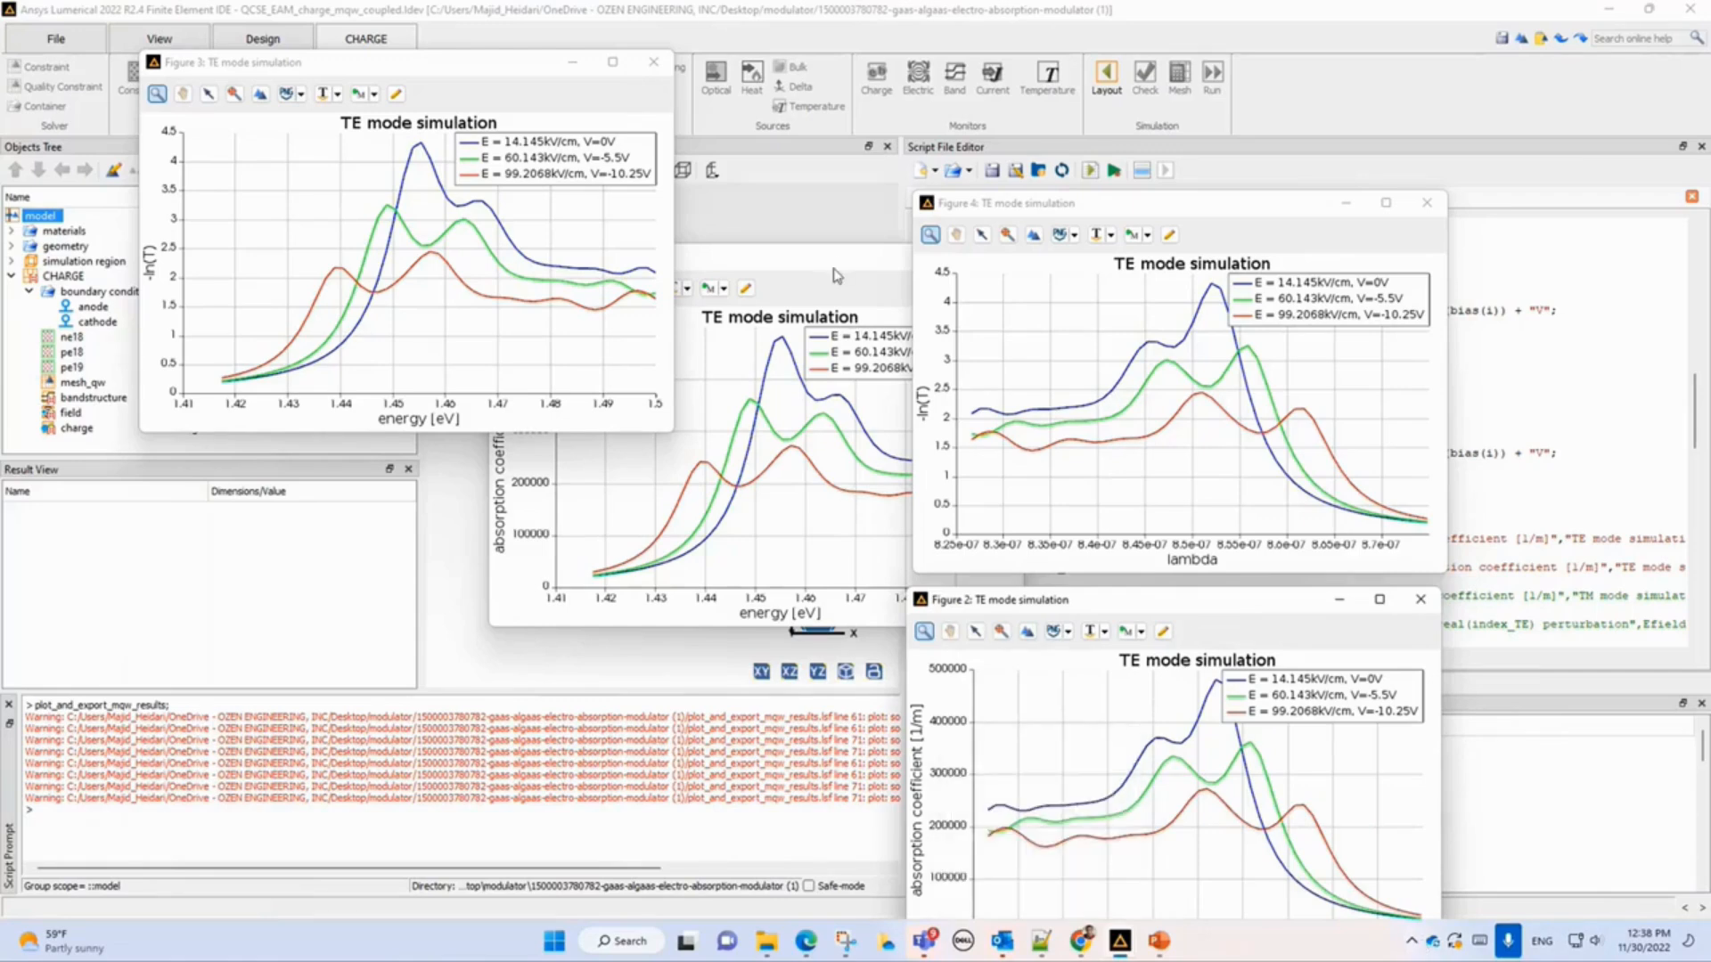
# Rearrange the TE mode simulation figures and close Figure 4 and Figure 2.
pyautogui.moveTo(839, 267); pyautogui.dragTo(481, 484)
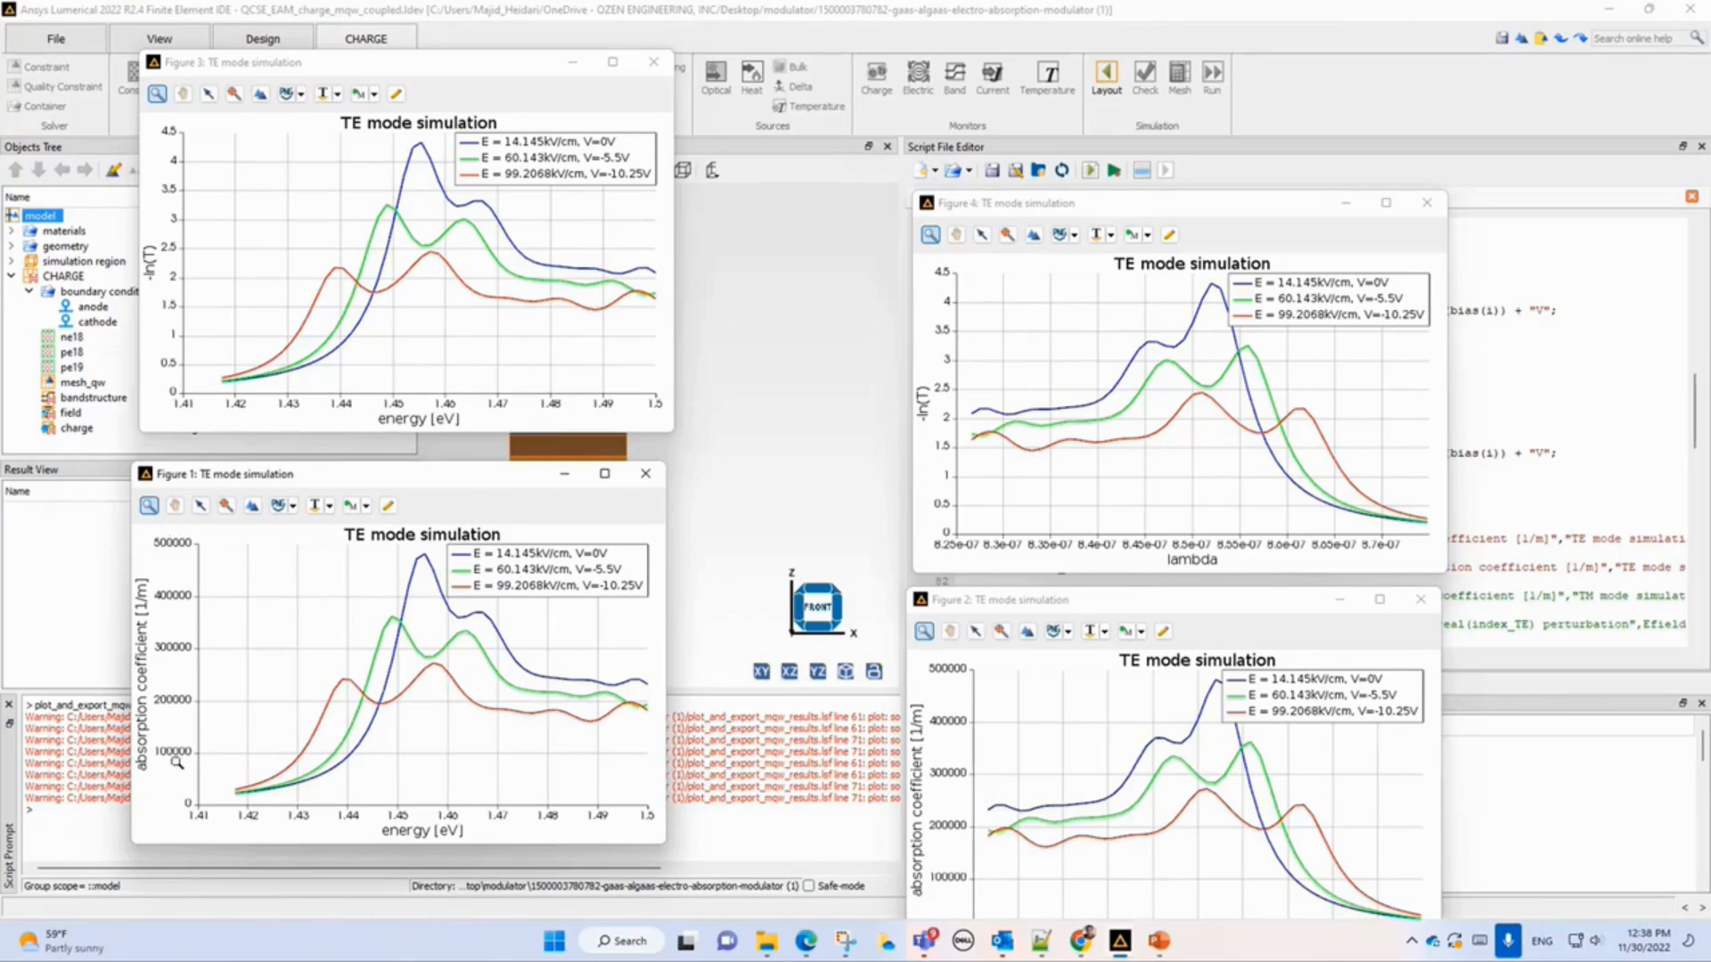
pyautogui.click(1426, 203)
pyautogui.click(1415, 598)
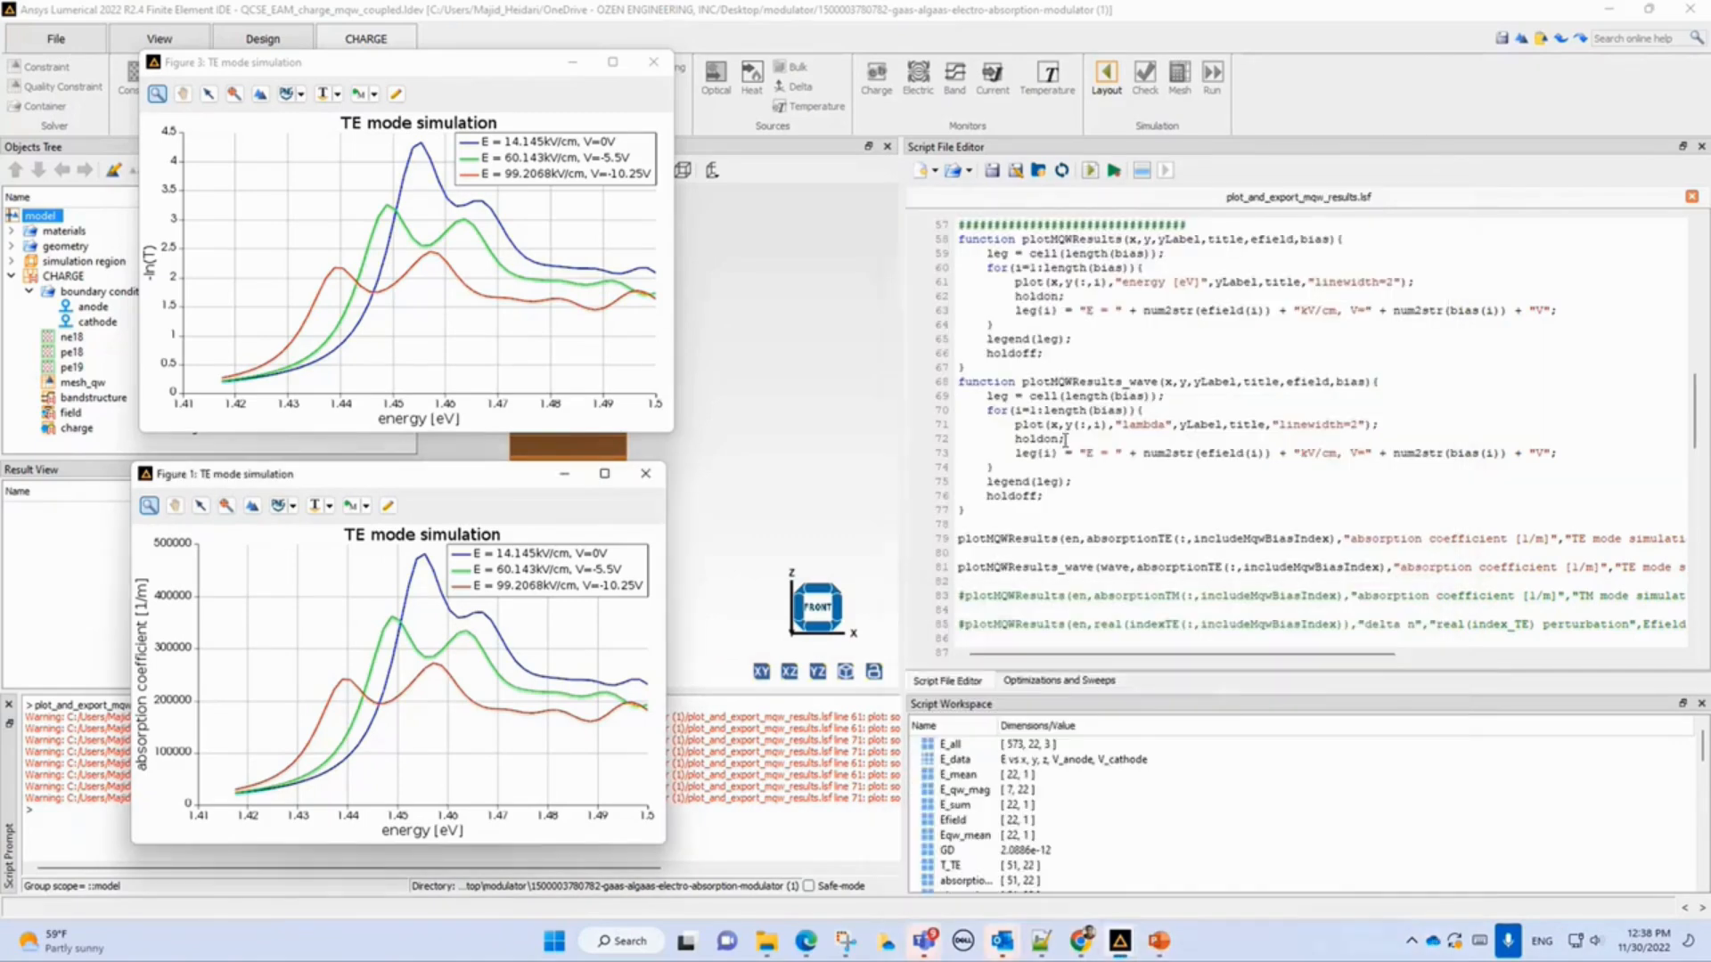
# Scroll through the script and highlight the output file name EAM_Sparam_data.txt.
pyautogui.scroll(-20, 1128, 472)
pyautogui.scroll(3, 1128, 472)
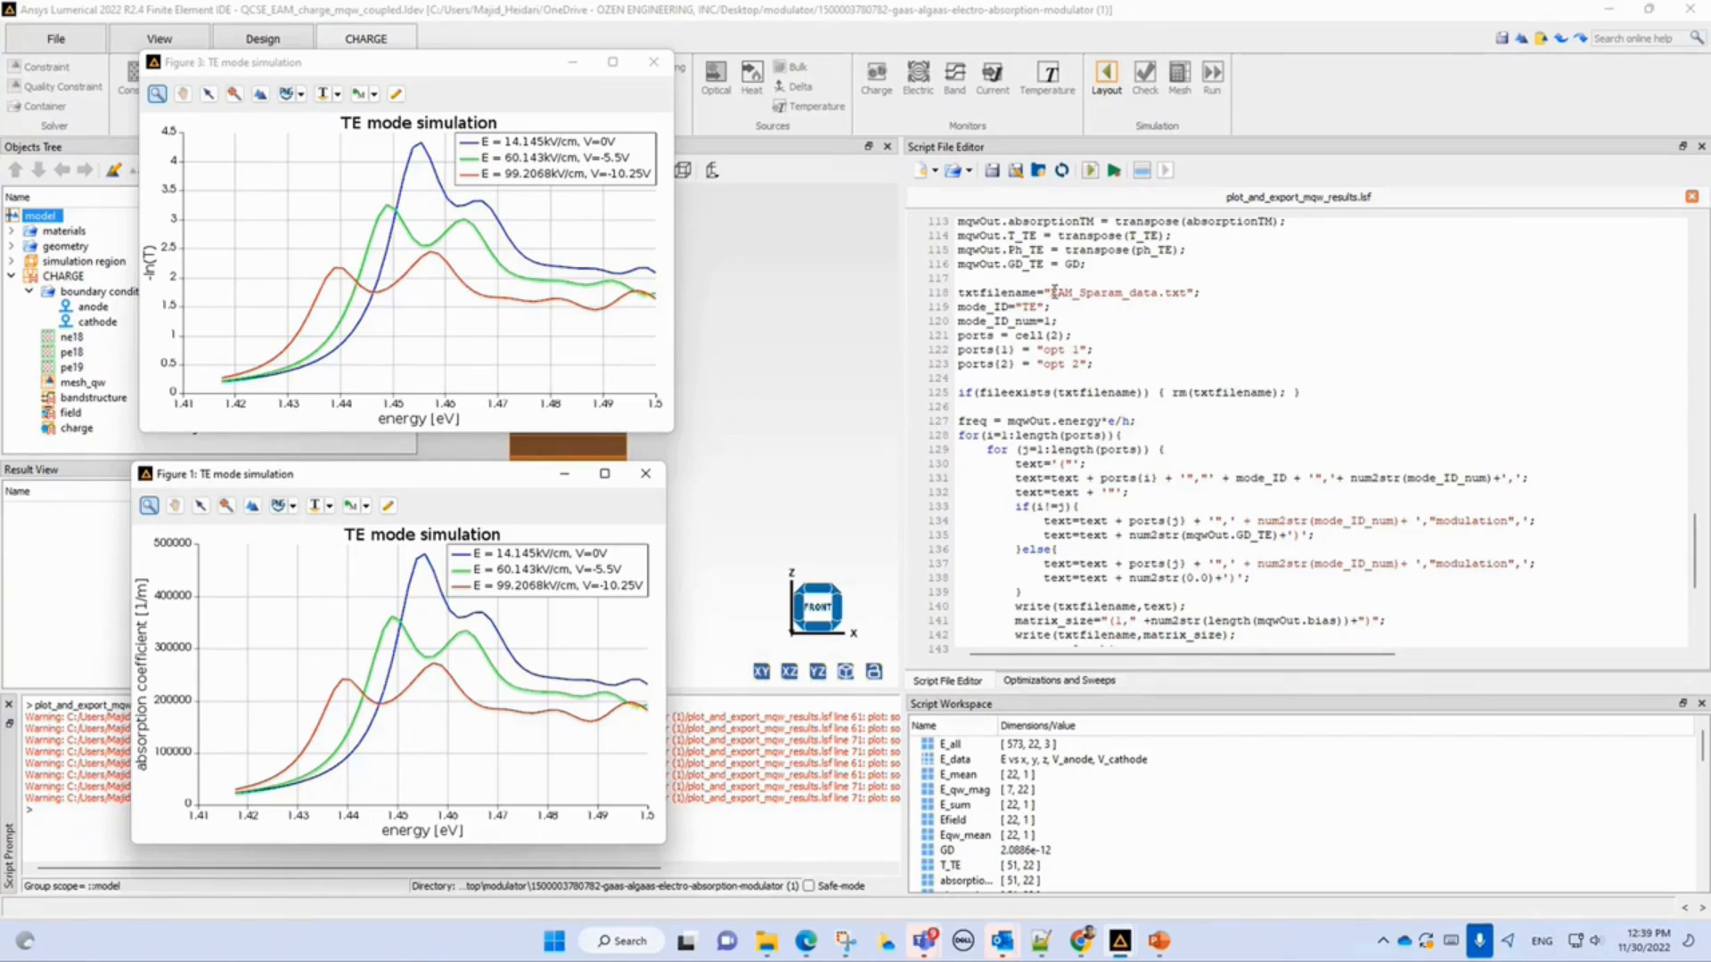
pyautogui.moveTo(1052, 292); pyautogui.dragTo(1188, 291)
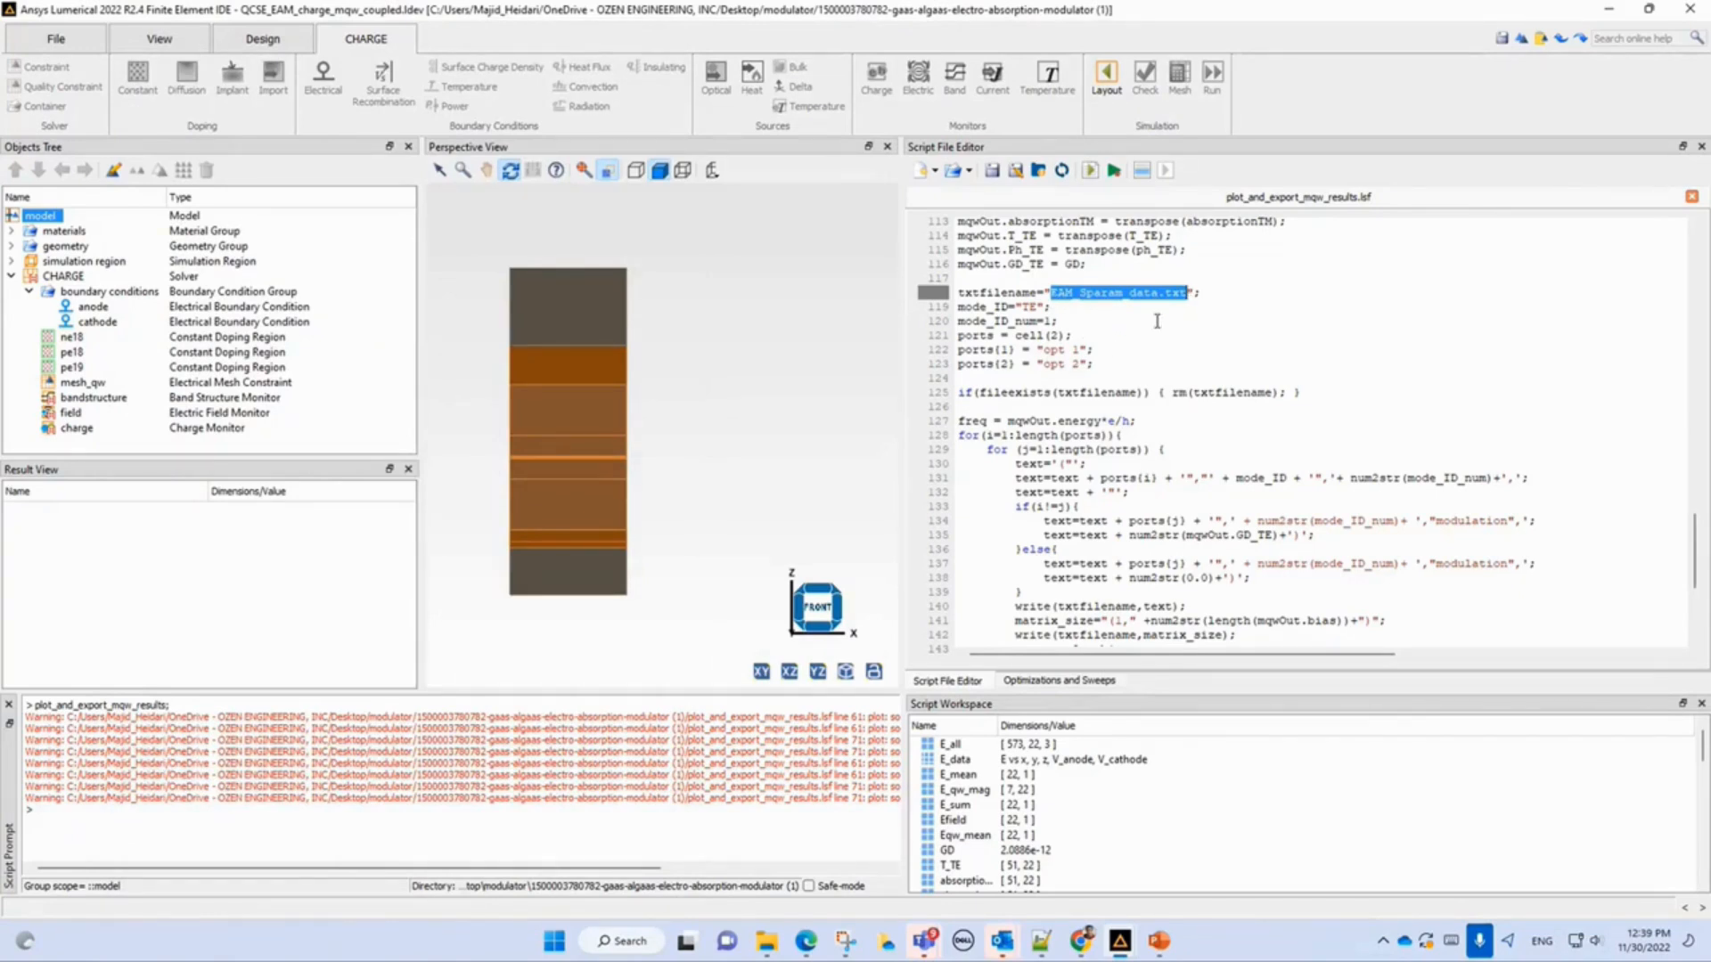
# Switch to the Modulator_webinar_main presentation and open the Modulator Workflow design slide.
pyautogui.moveTo(767, 948)
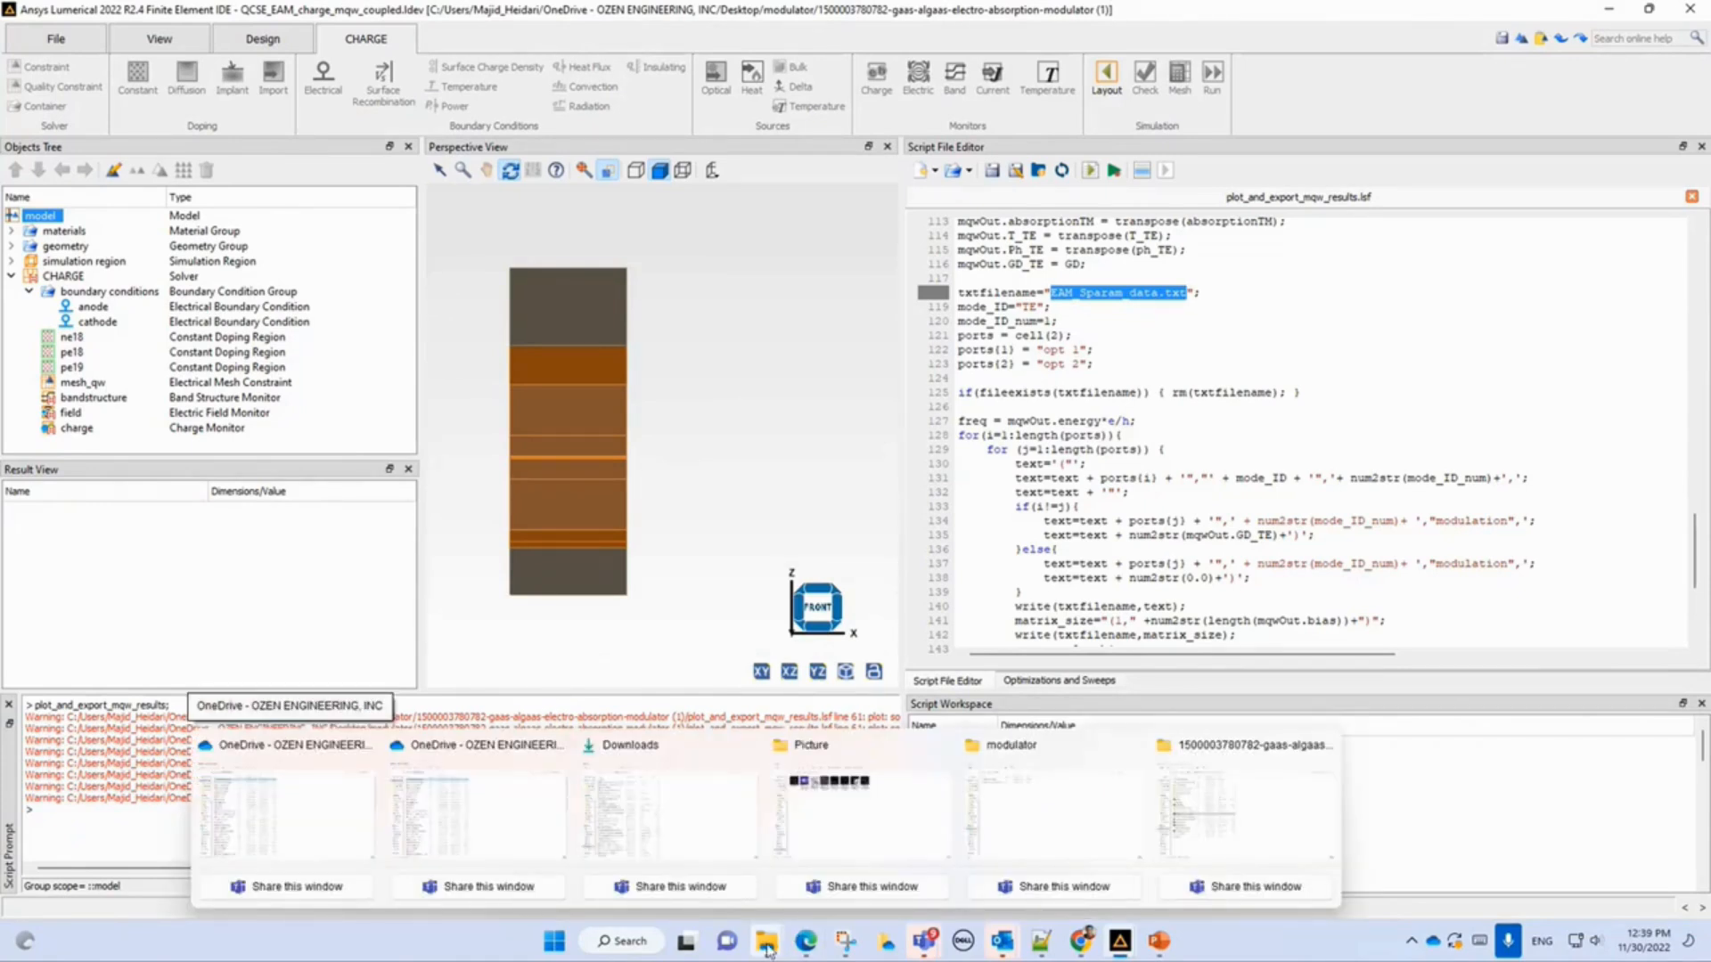
pyautogui.moveTo(1161, 946)
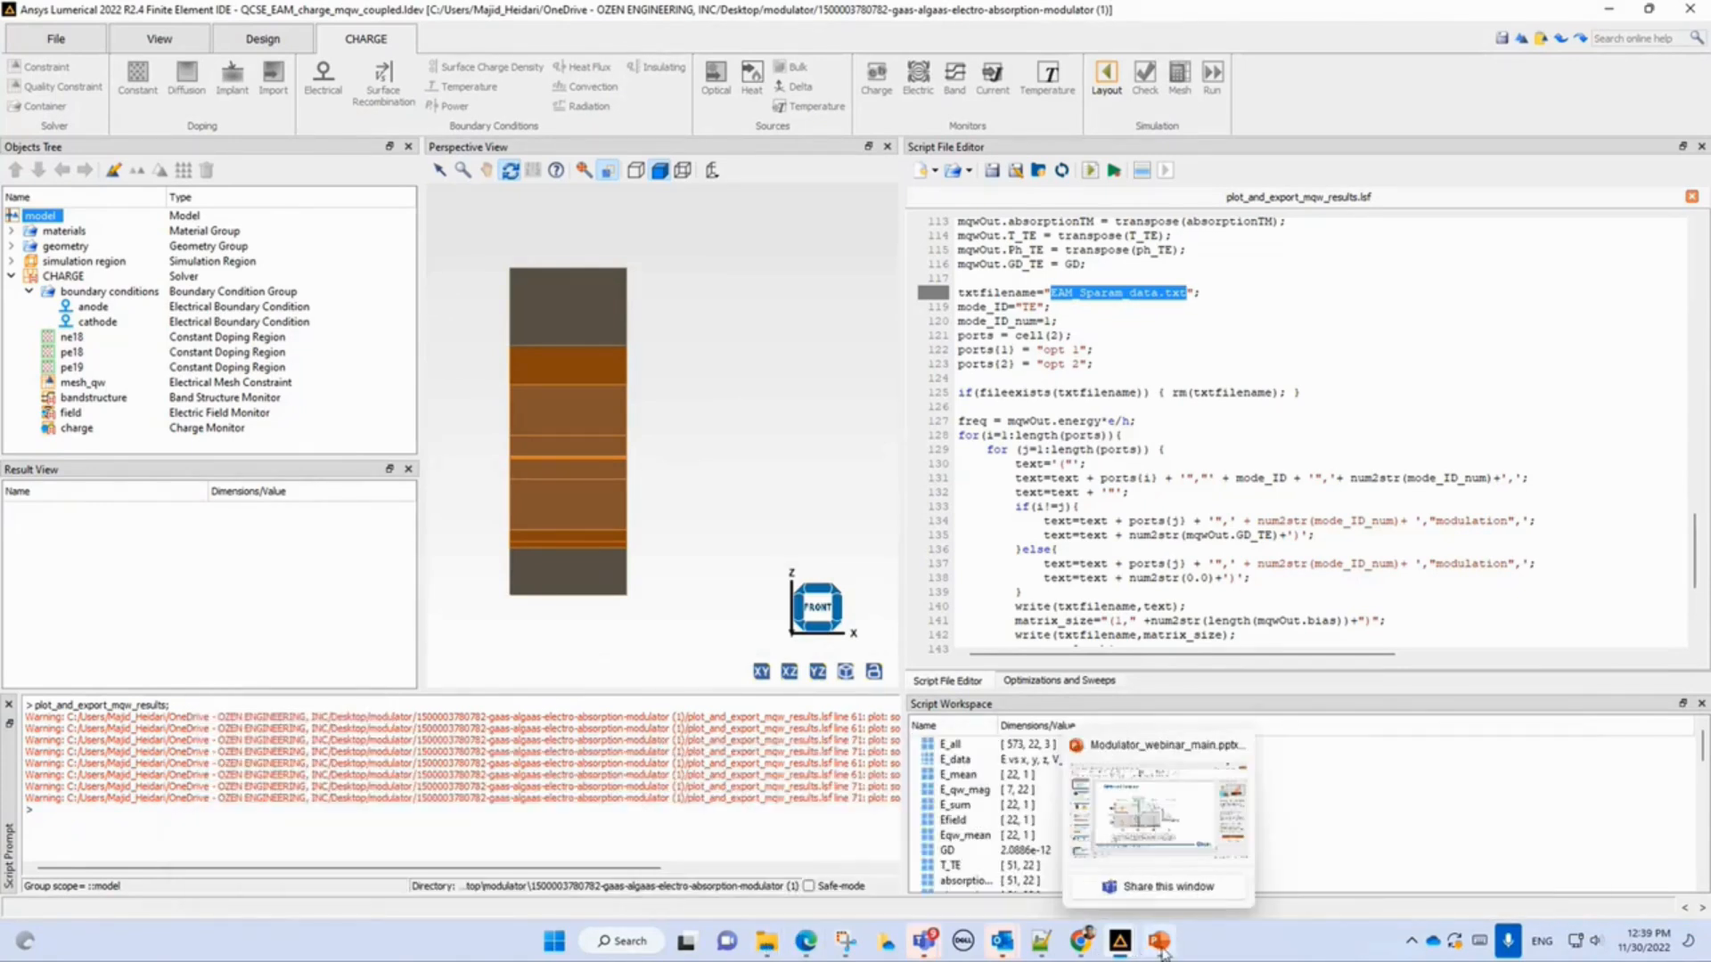
pyautogui.click(1153, 816)
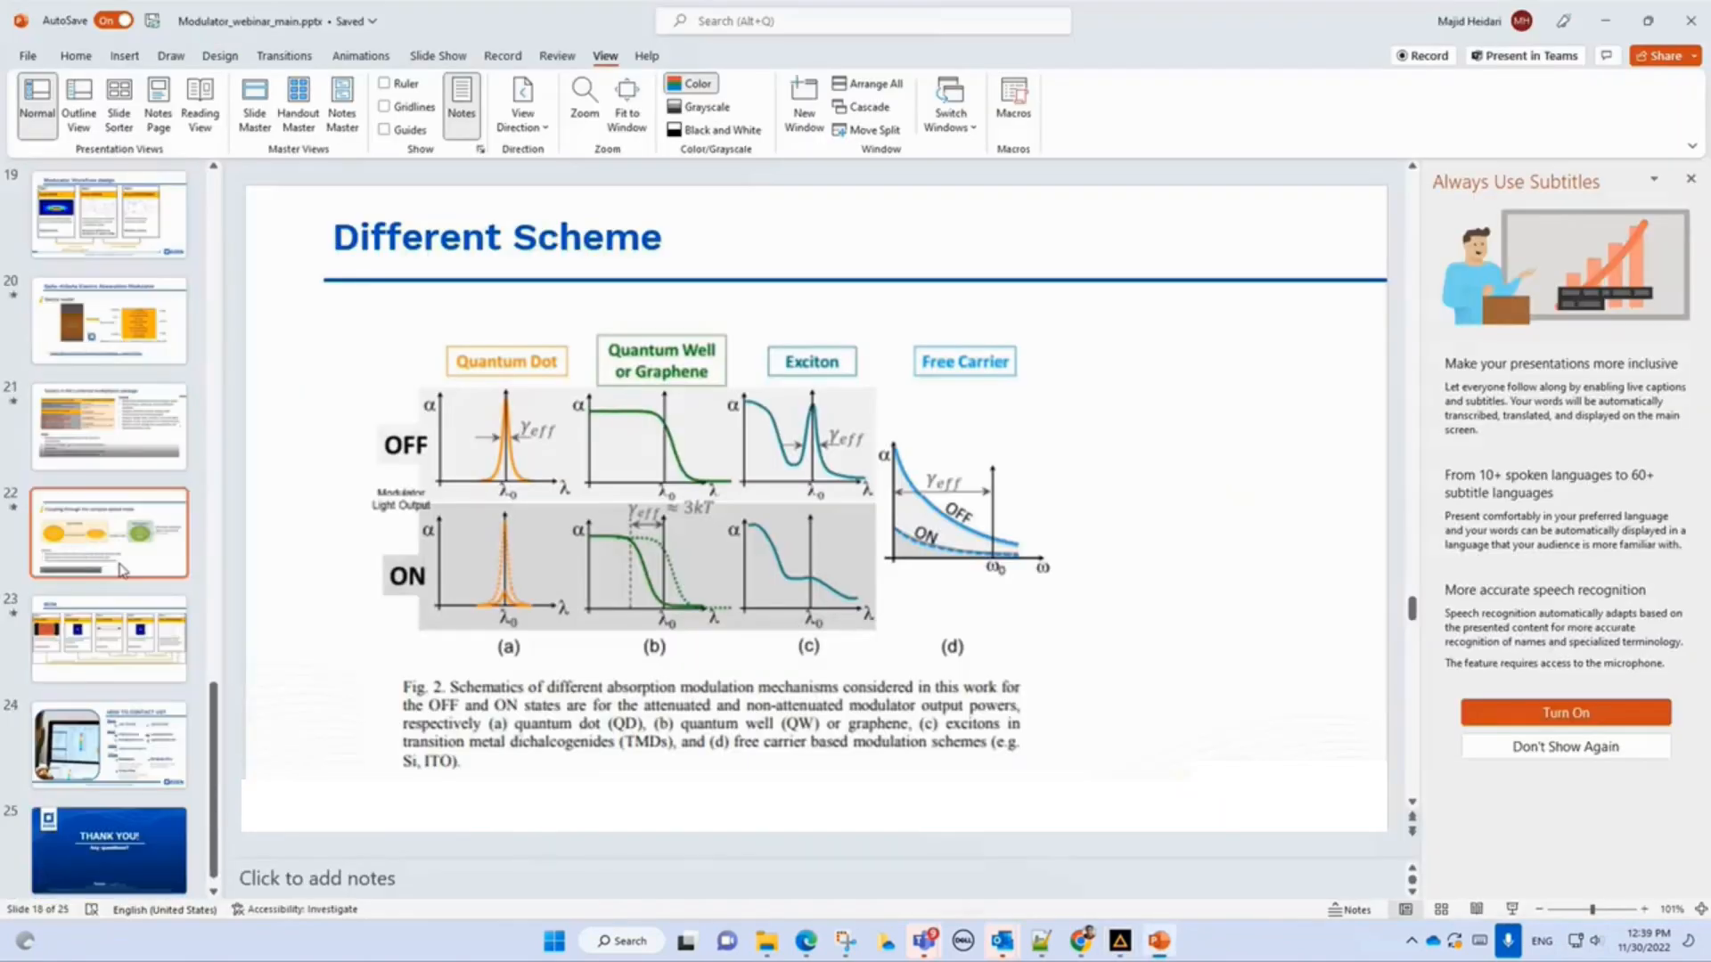
pyautogui.click(132, 367)
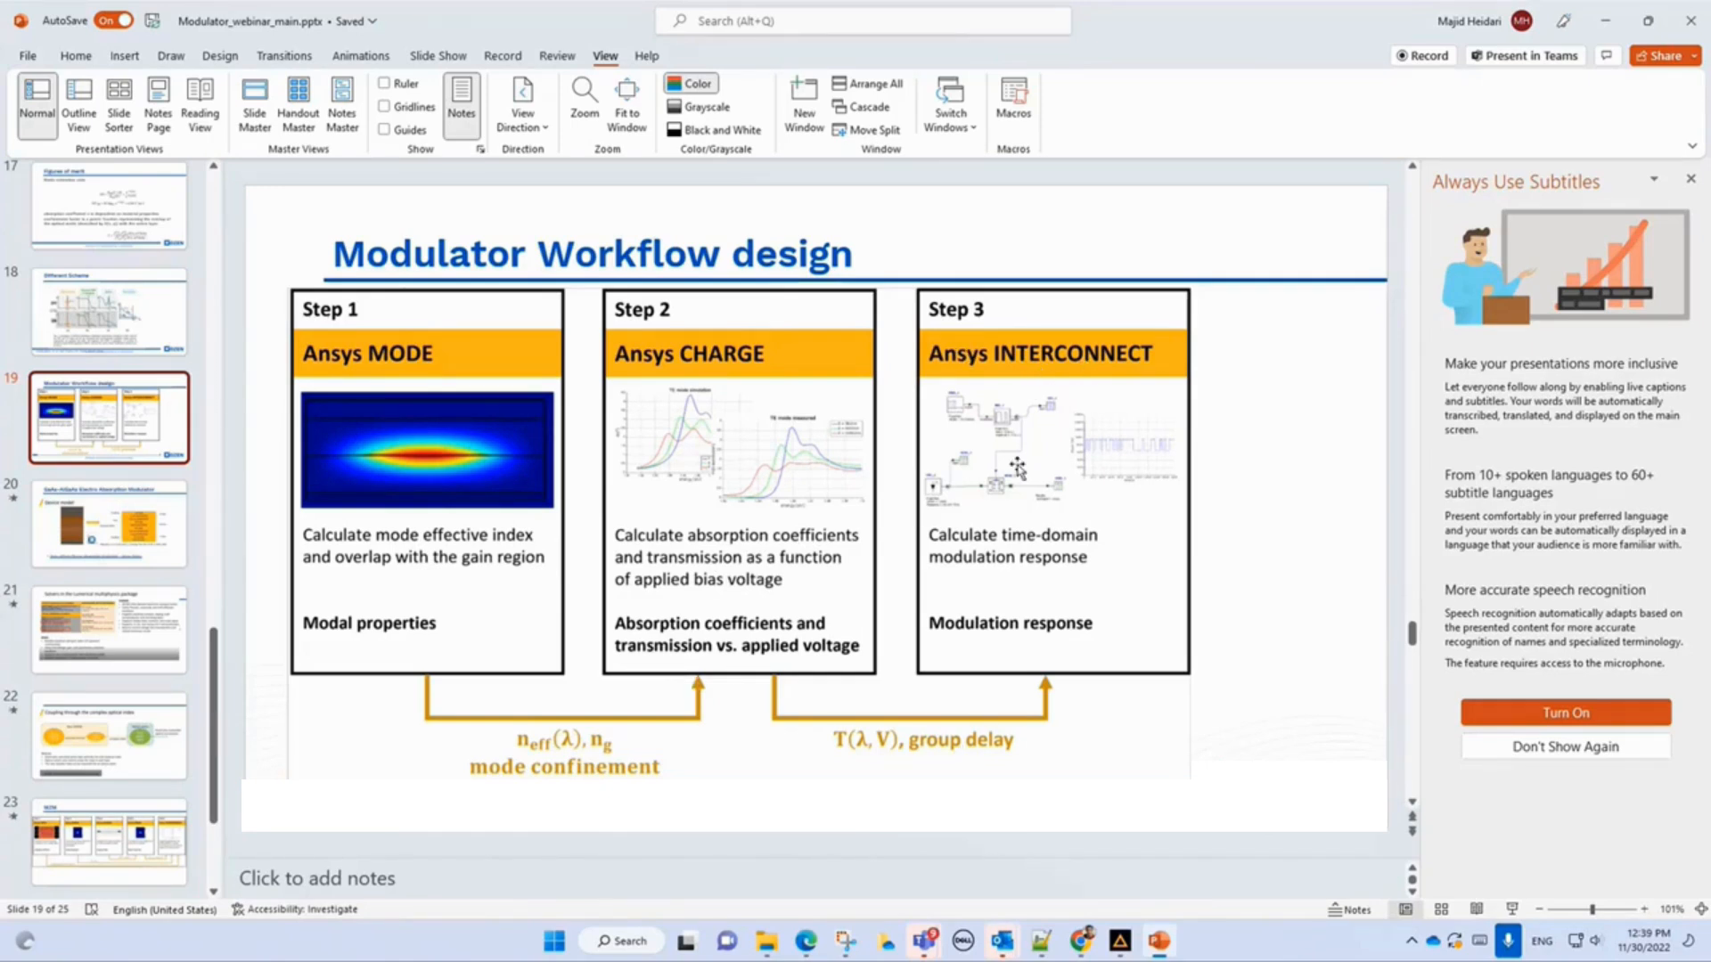
# Open the project QCSE_EAM_interconnect.icp from the modulator folder in File Explorer.
pyautogui.click(766, 950)
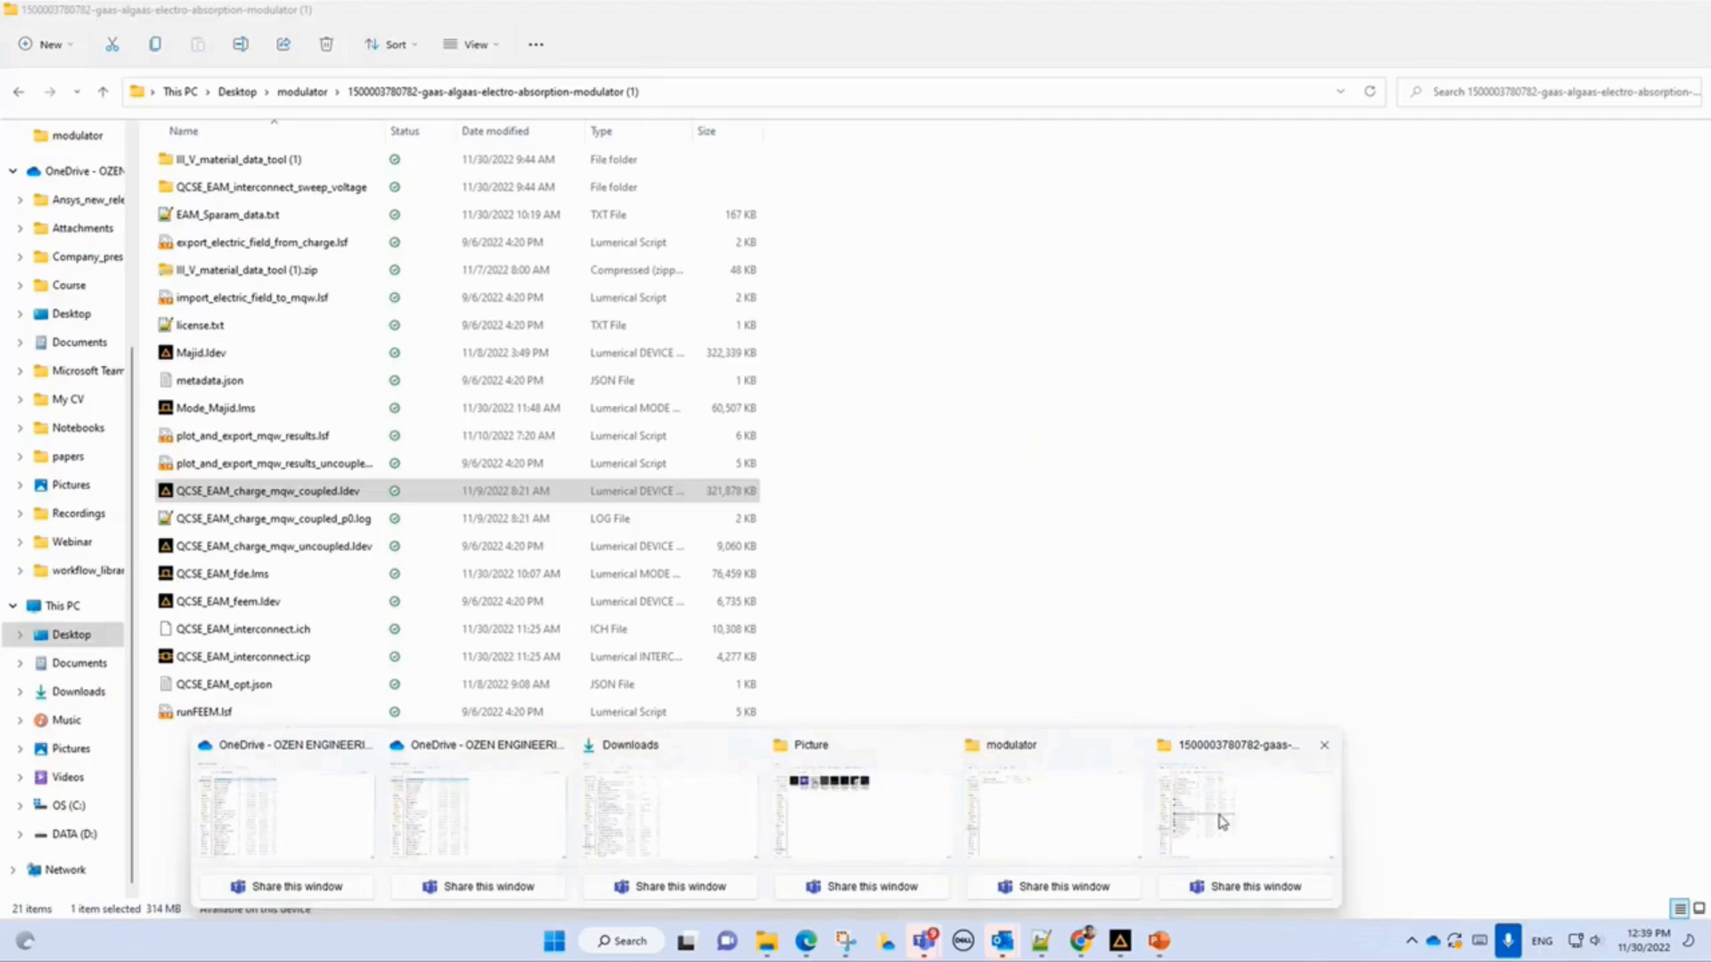
pyautogui.click(1234, 810)
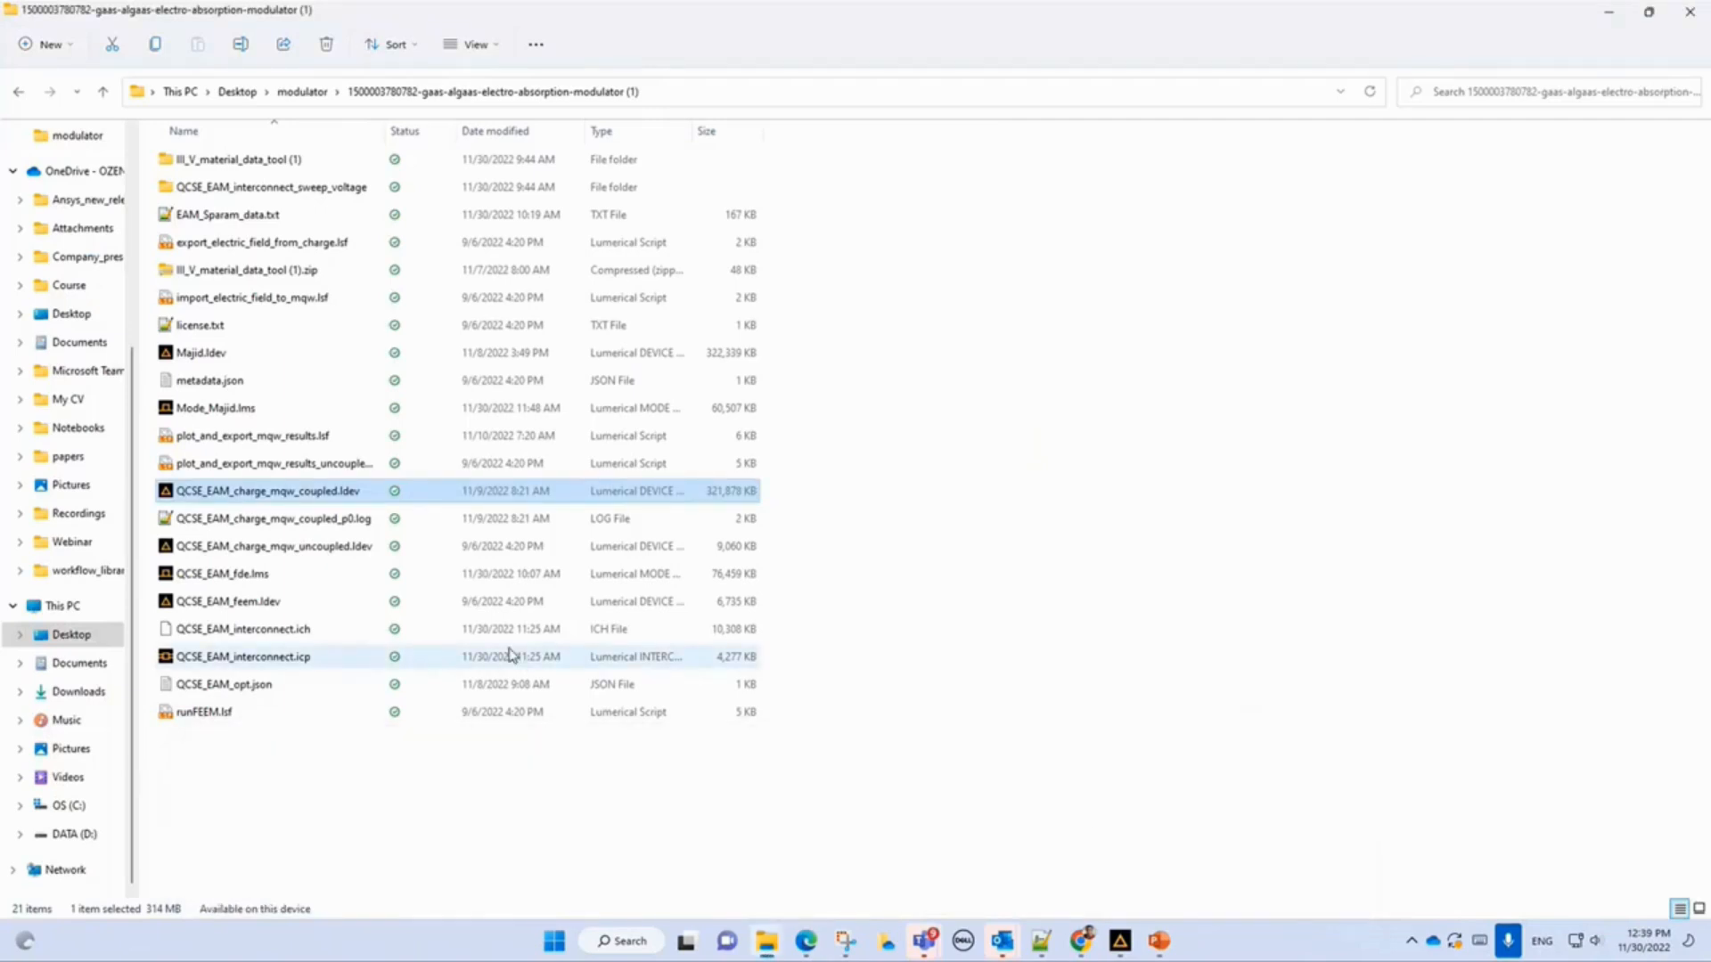
pyautogui.click(297, 661)
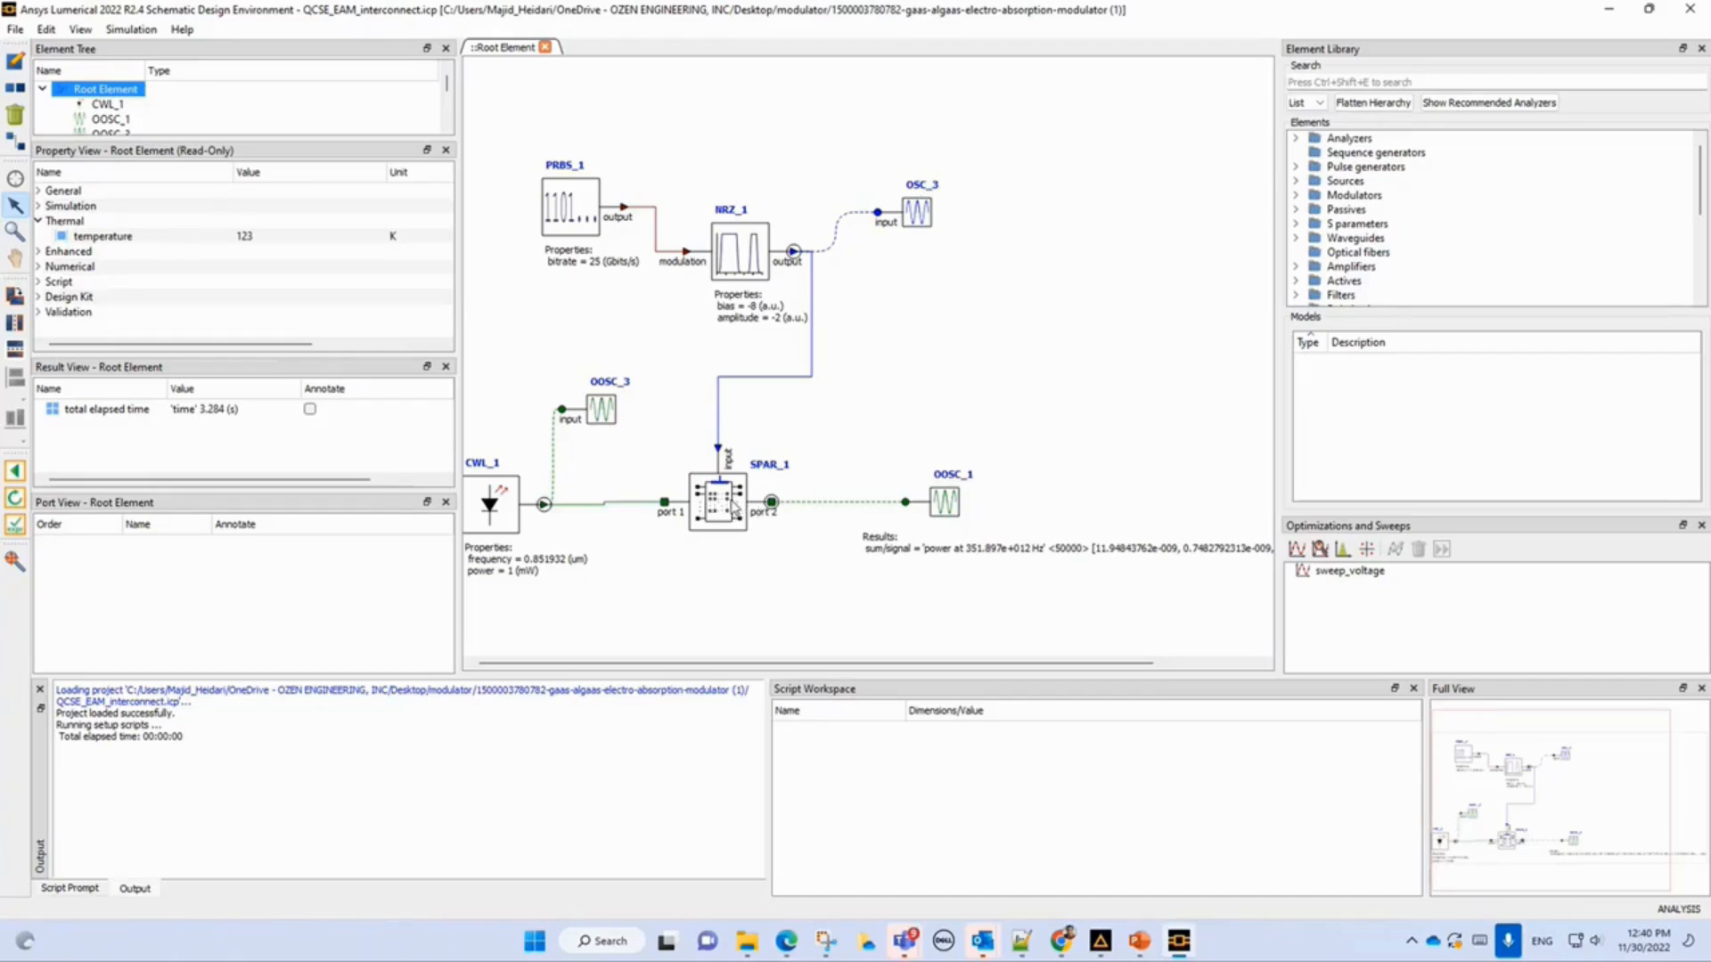
# Switch to design mode and select the SPAR_1 element to view its properties.
pyautogui.click(16, 474)
pyautogui.click(715, 515)
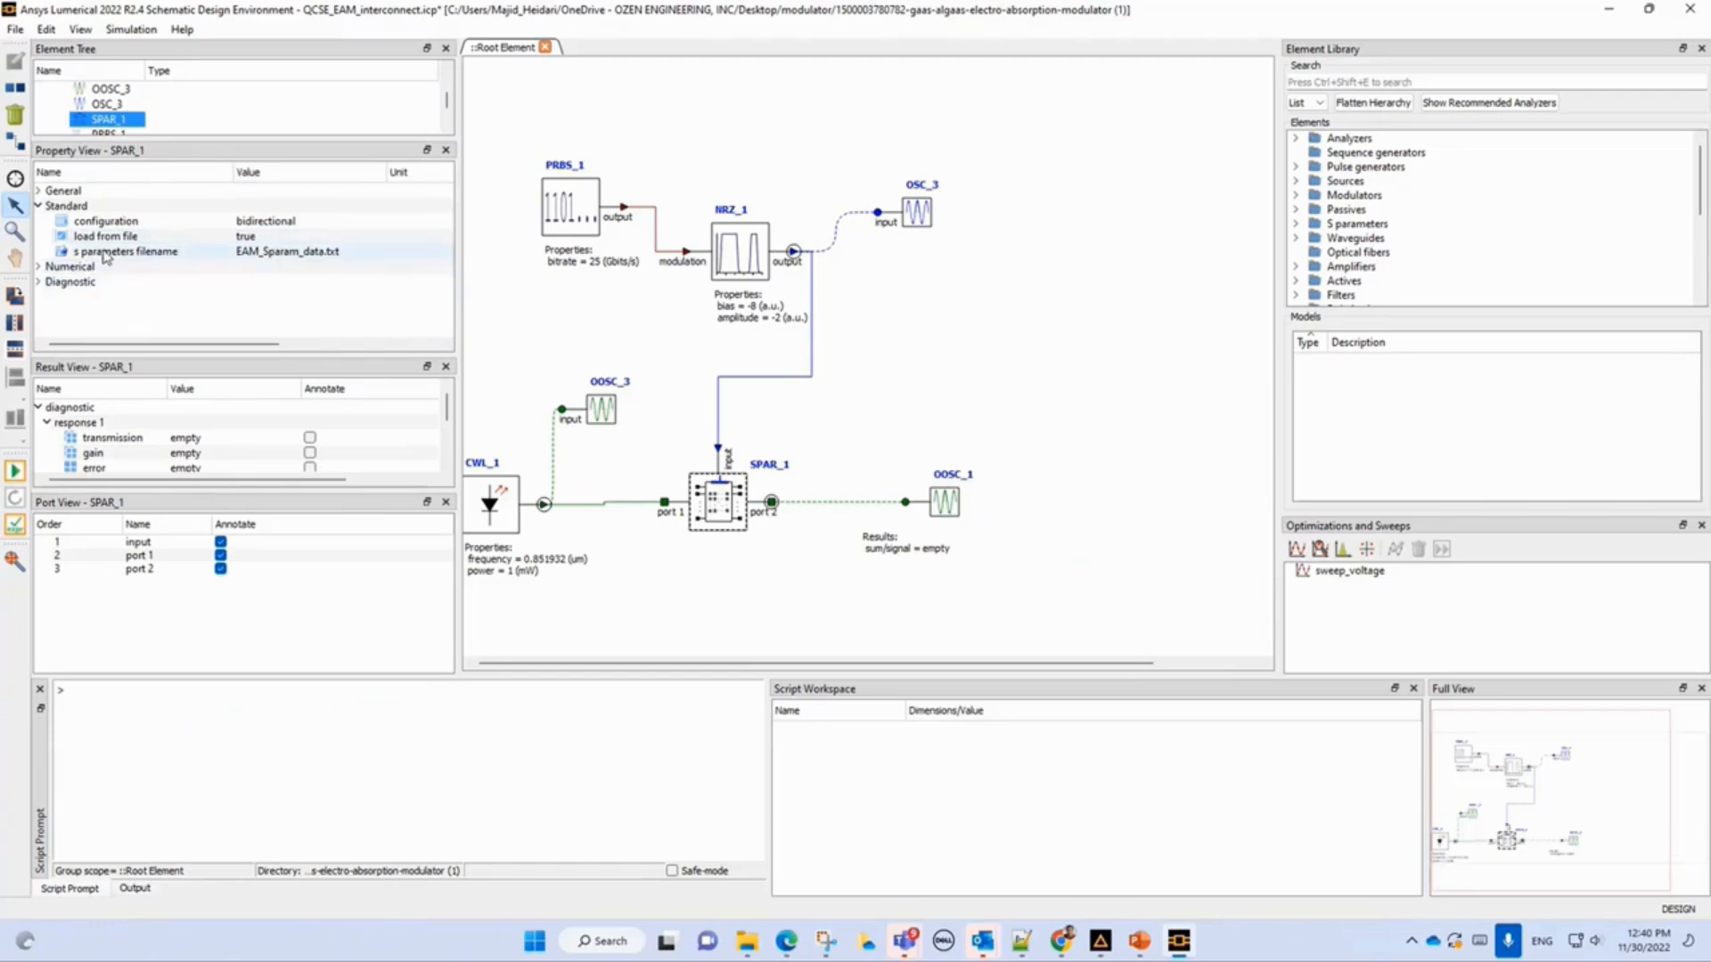
pyautogui.click(39, 207)
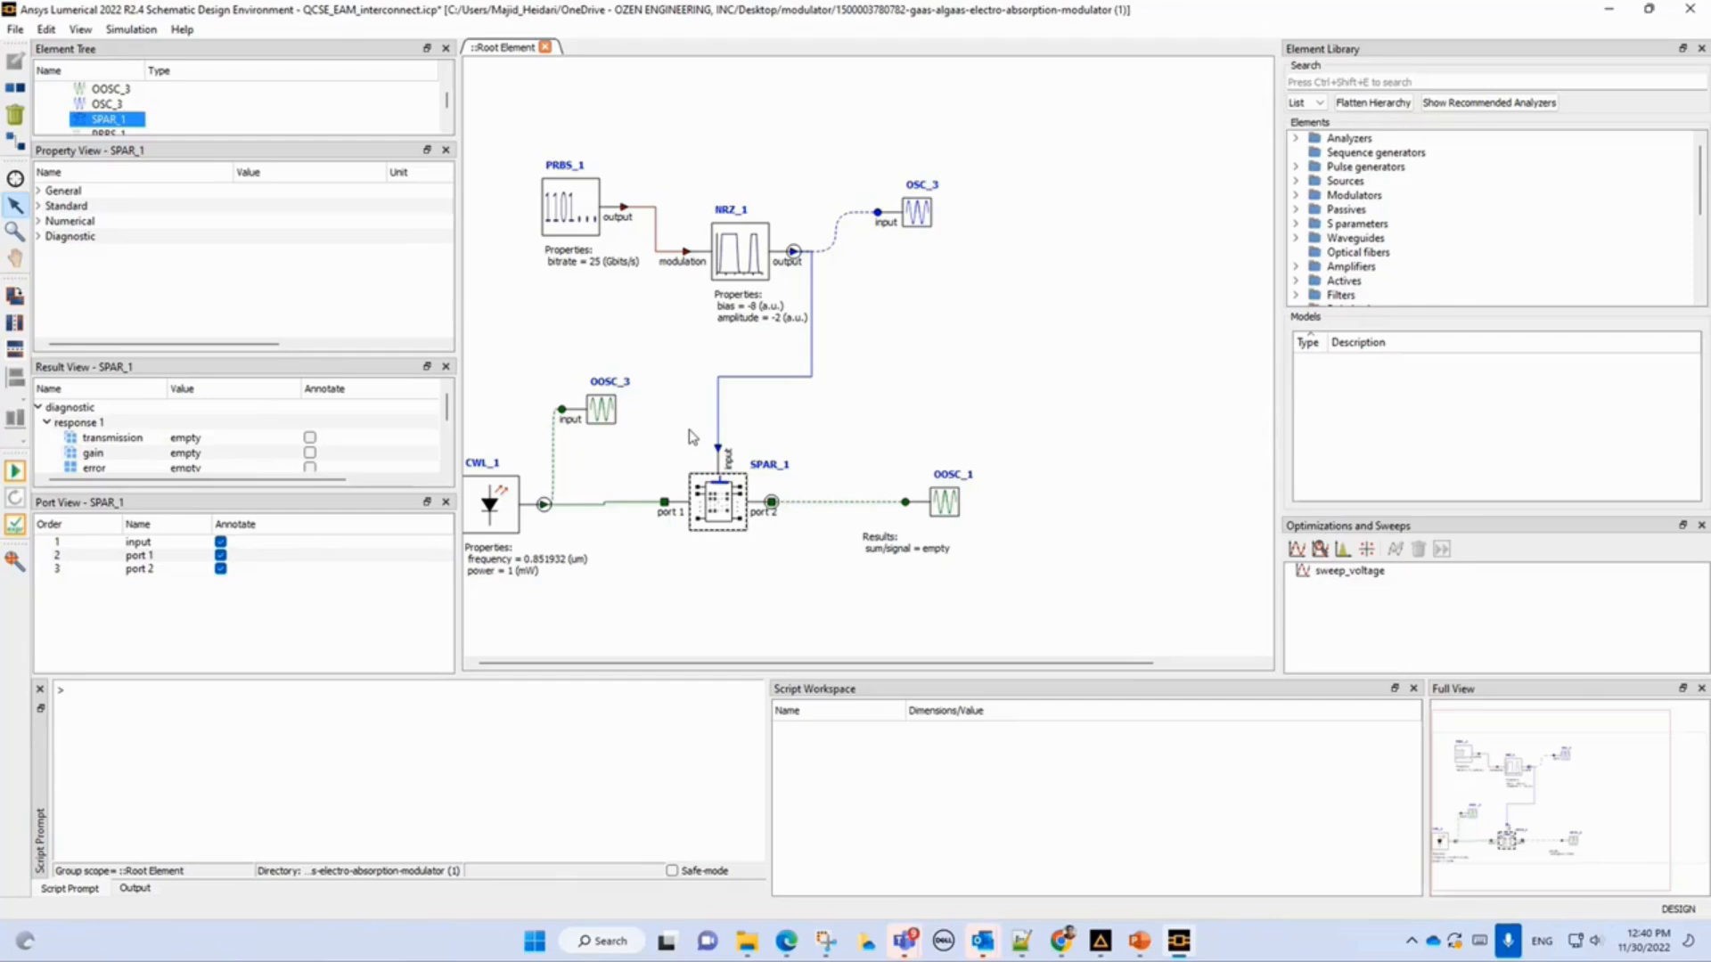
# Place an Optical 1xN S-Parameter element from the optical S parameters library, then delete it again.
pyautogui.click(1338, 184)
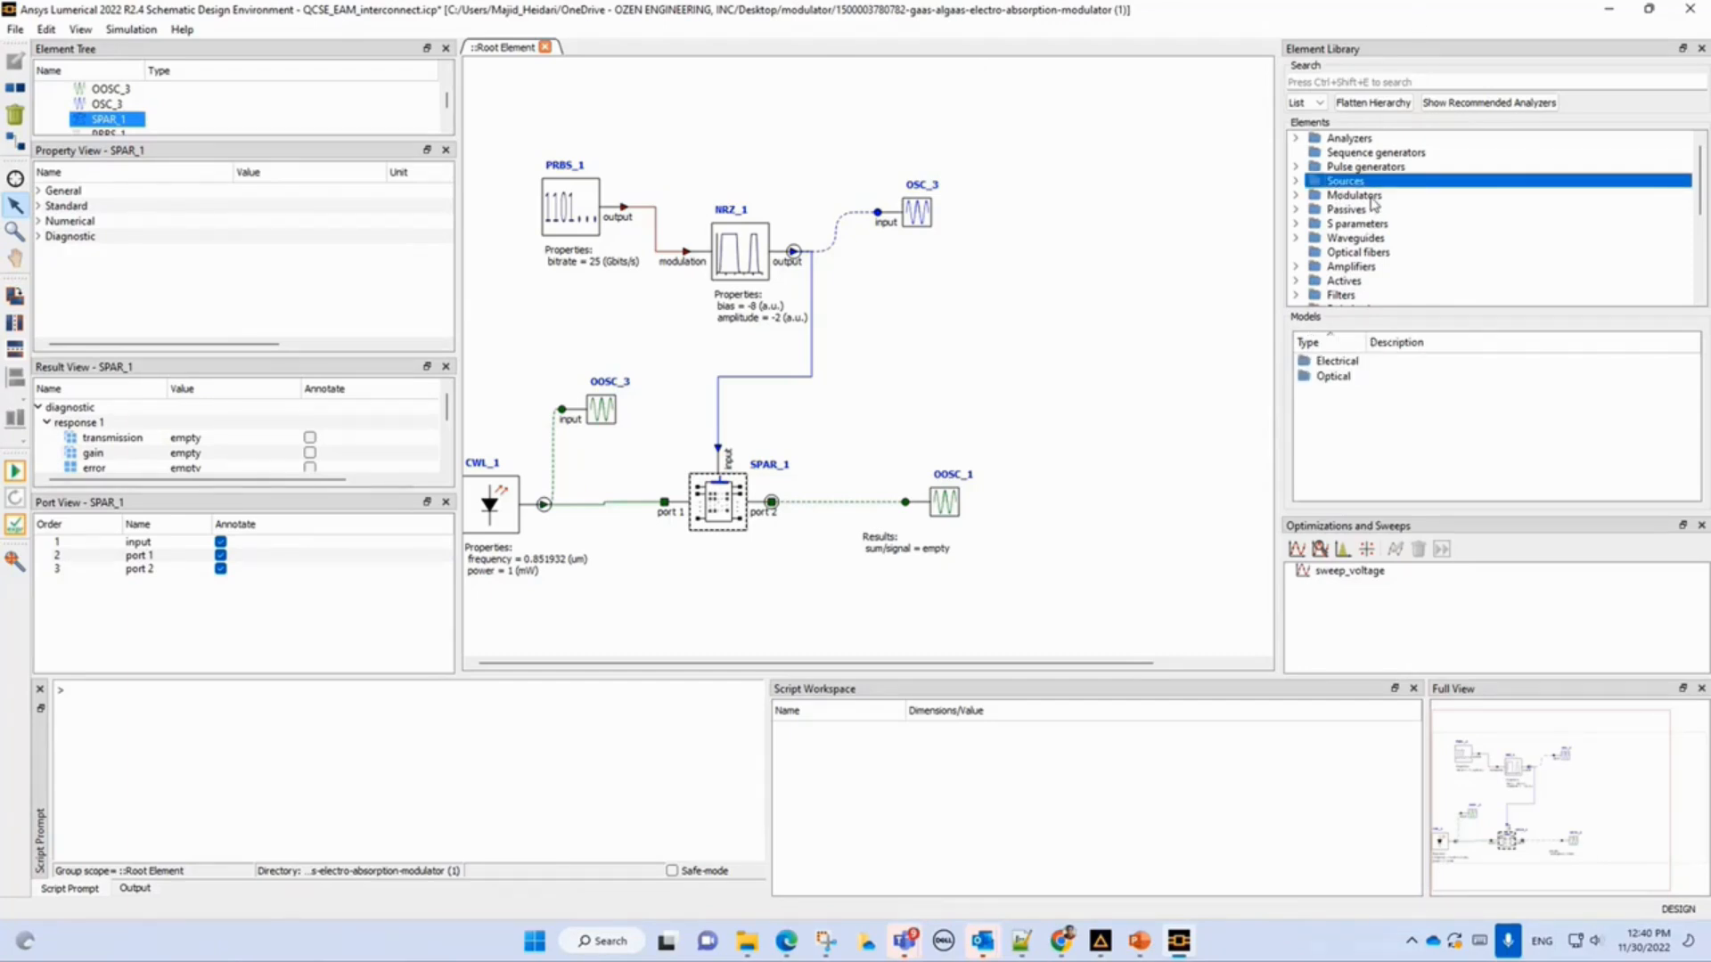
pyautogui.click(1371, 196)
pyautogui.click(1361, 214)
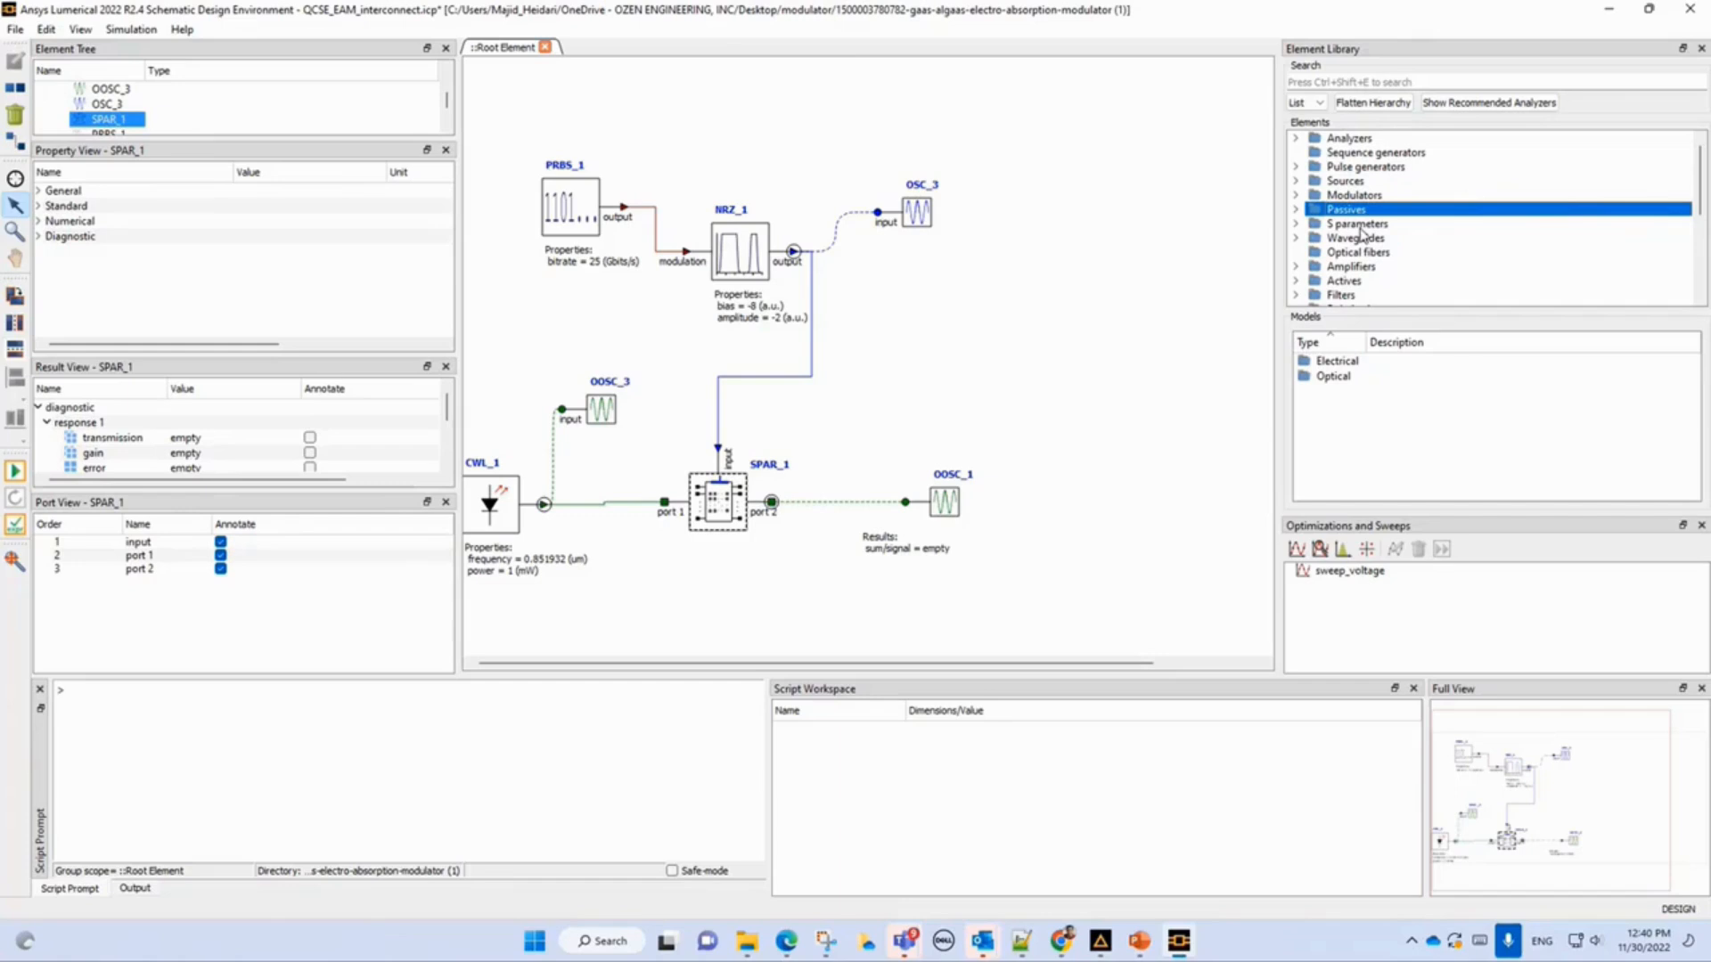
pyautogui.click(1363, 224)
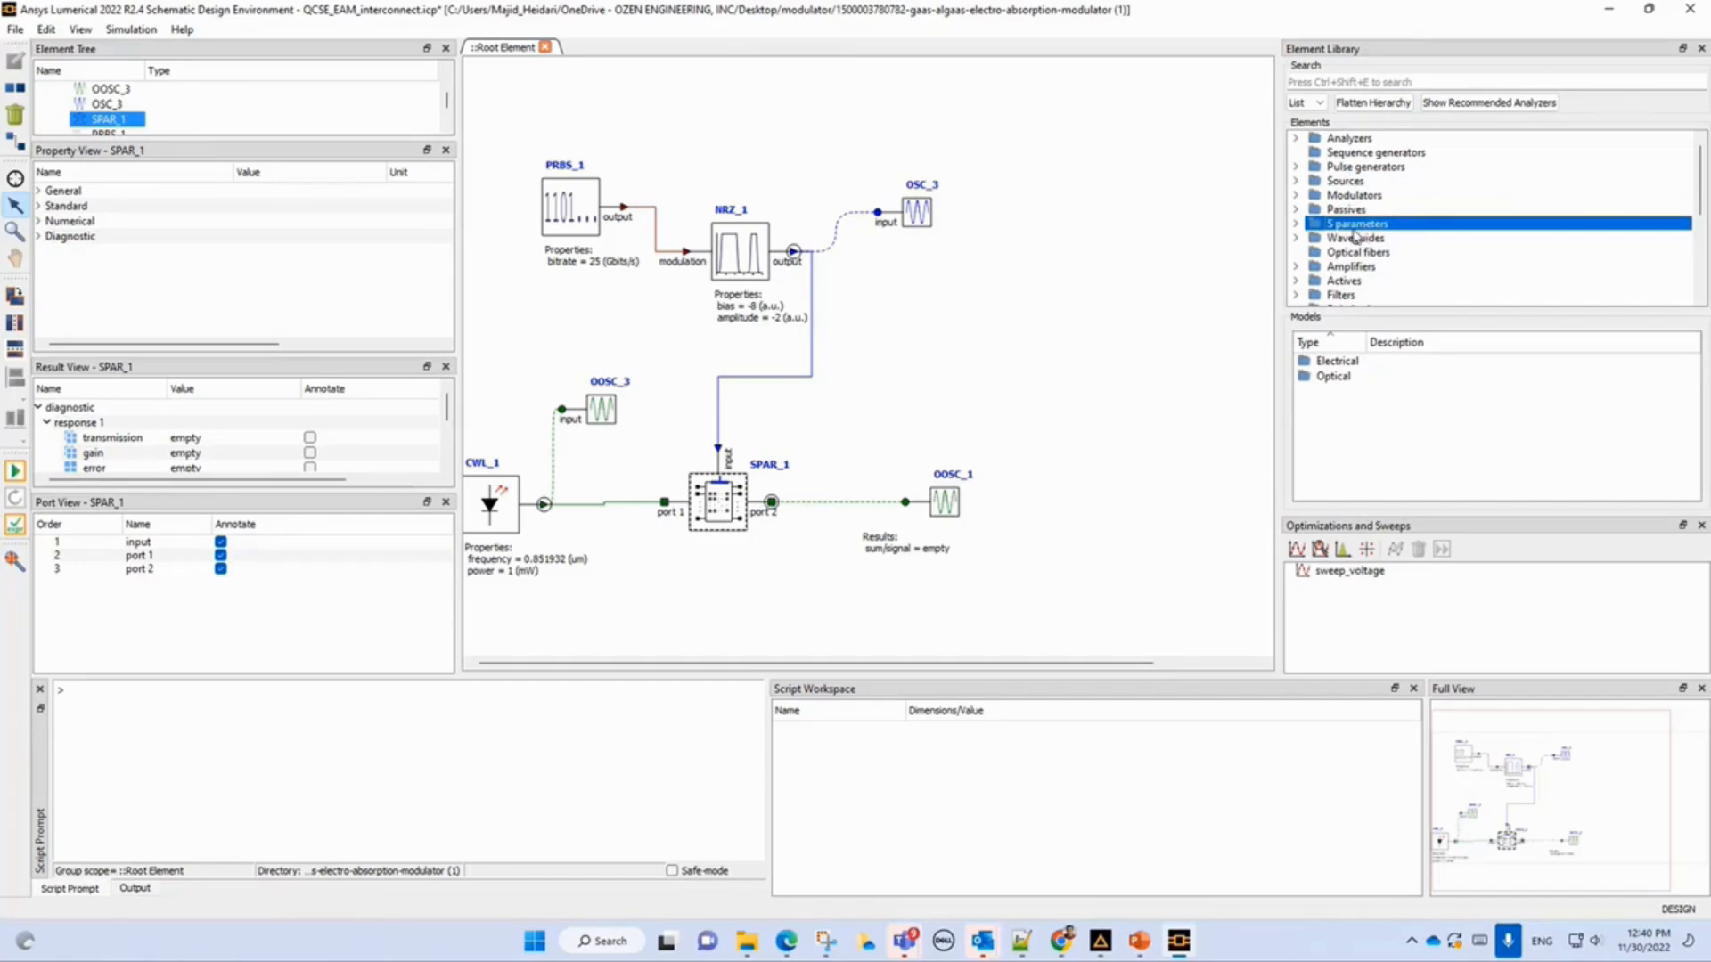
pyautogui.click(1296, 224)
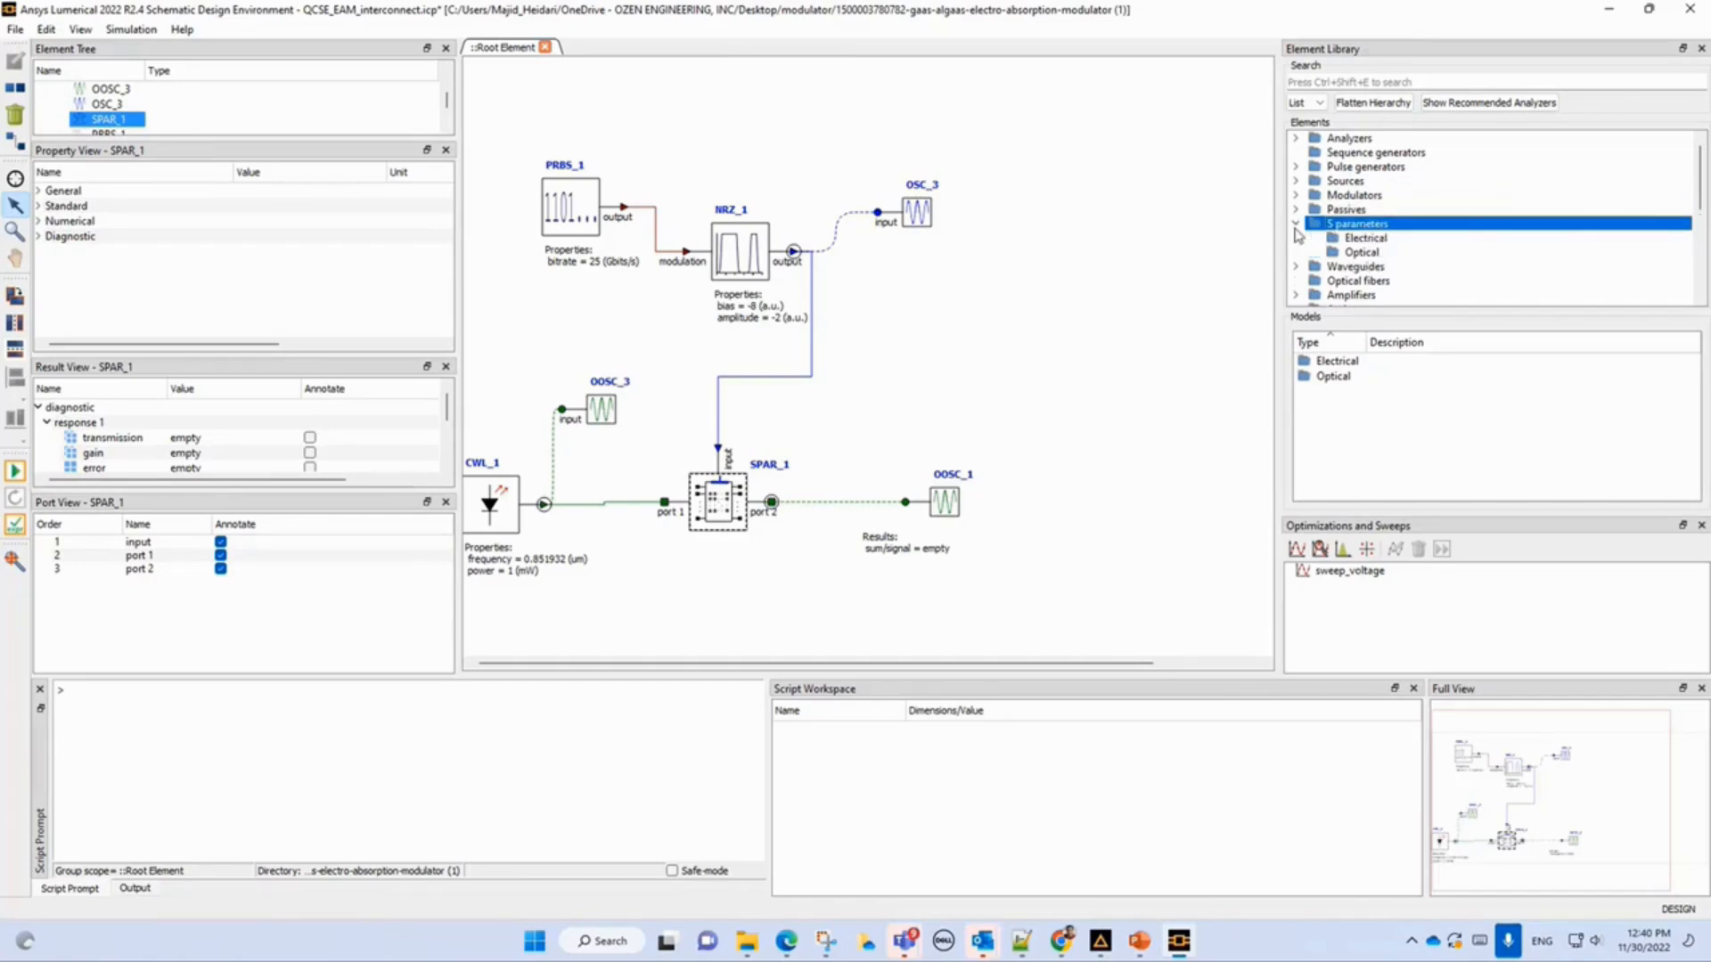
pyautogui.click(1358, 253)
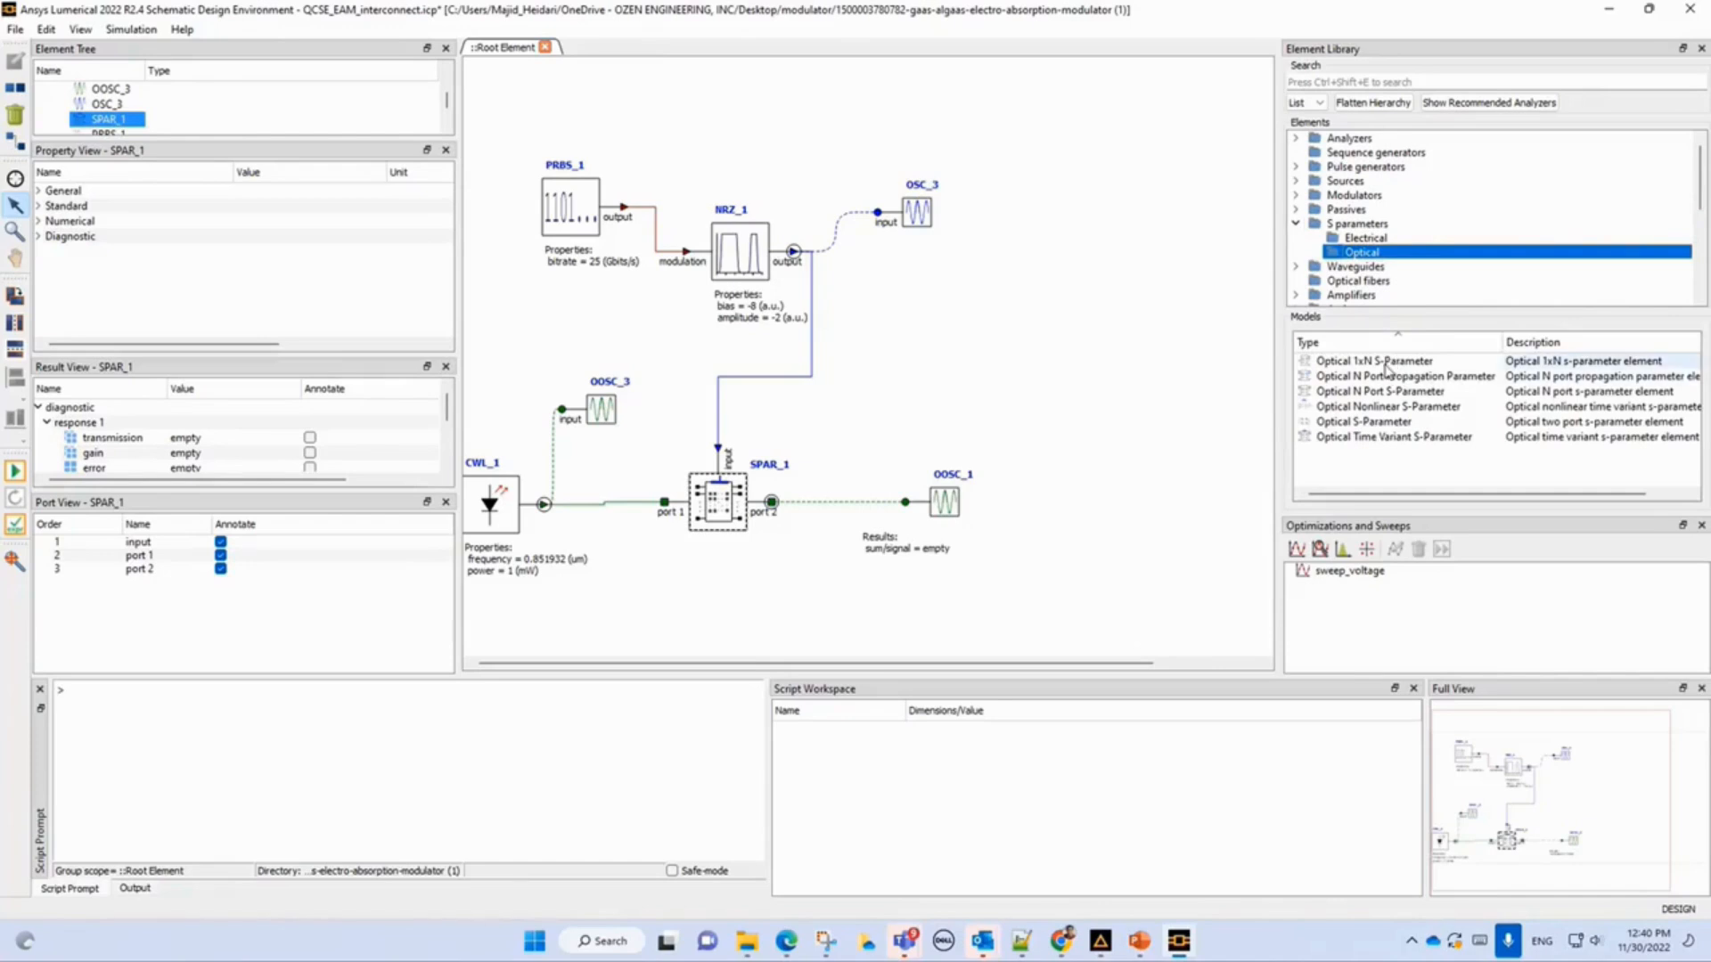
pyautogui.moveTo(1386, 370); pyautogui.dragTo(795, 593)
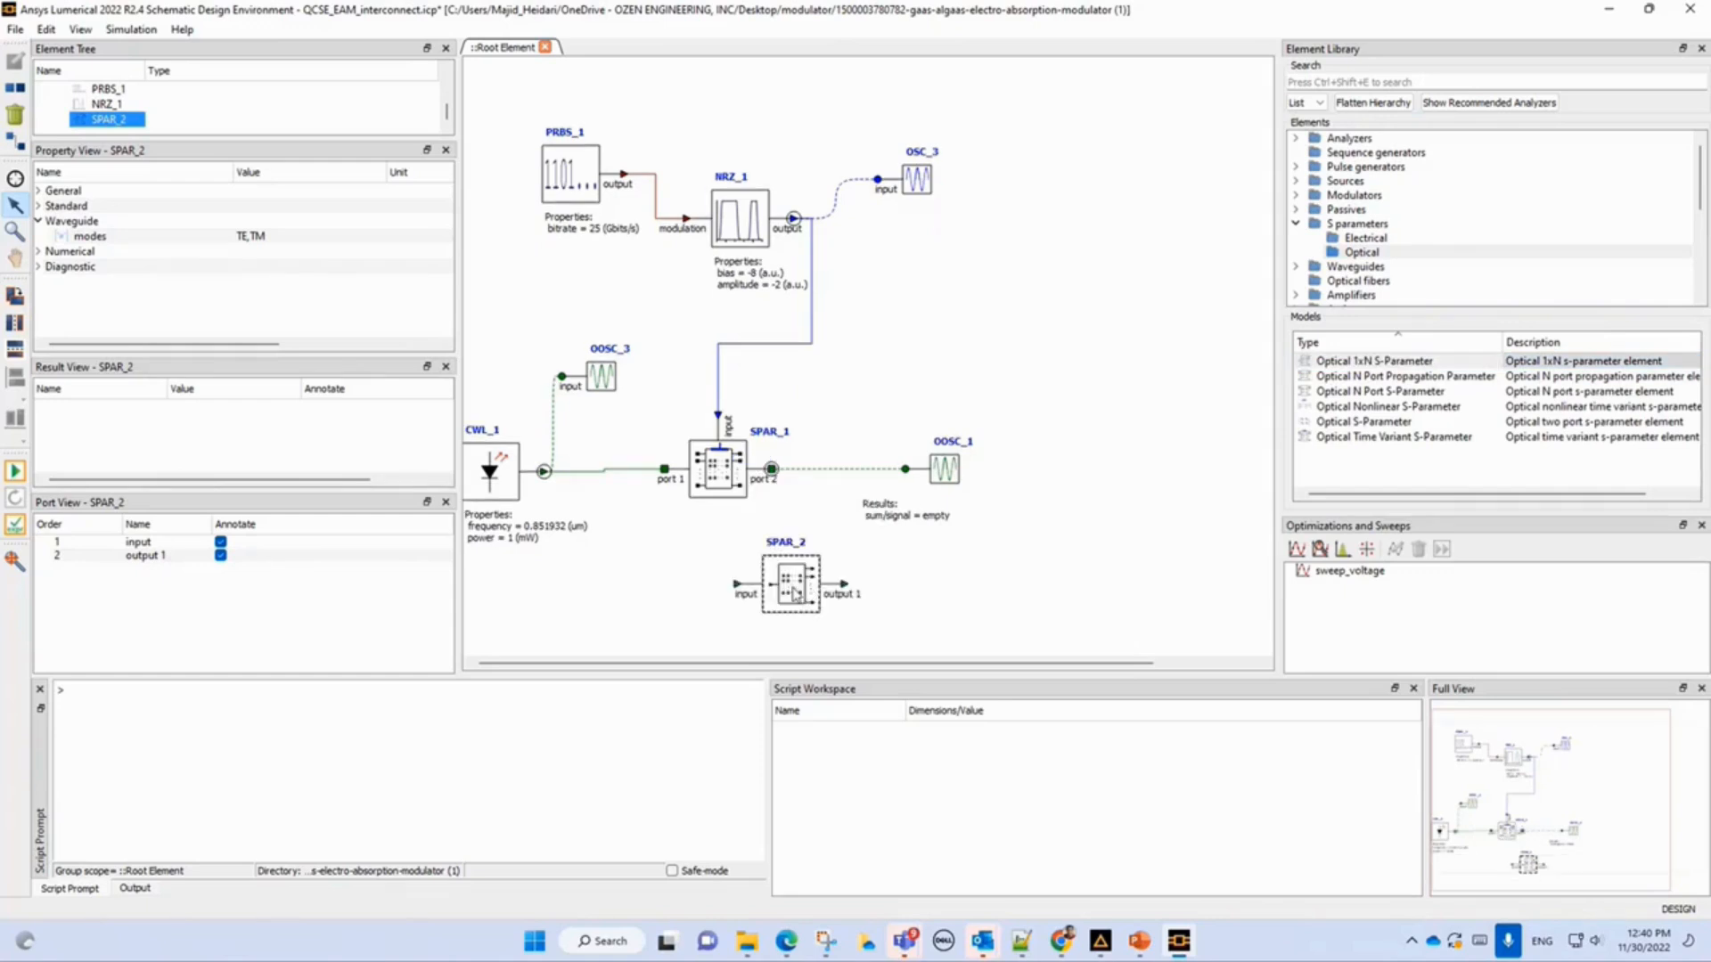
pyautogui.press('Delete')
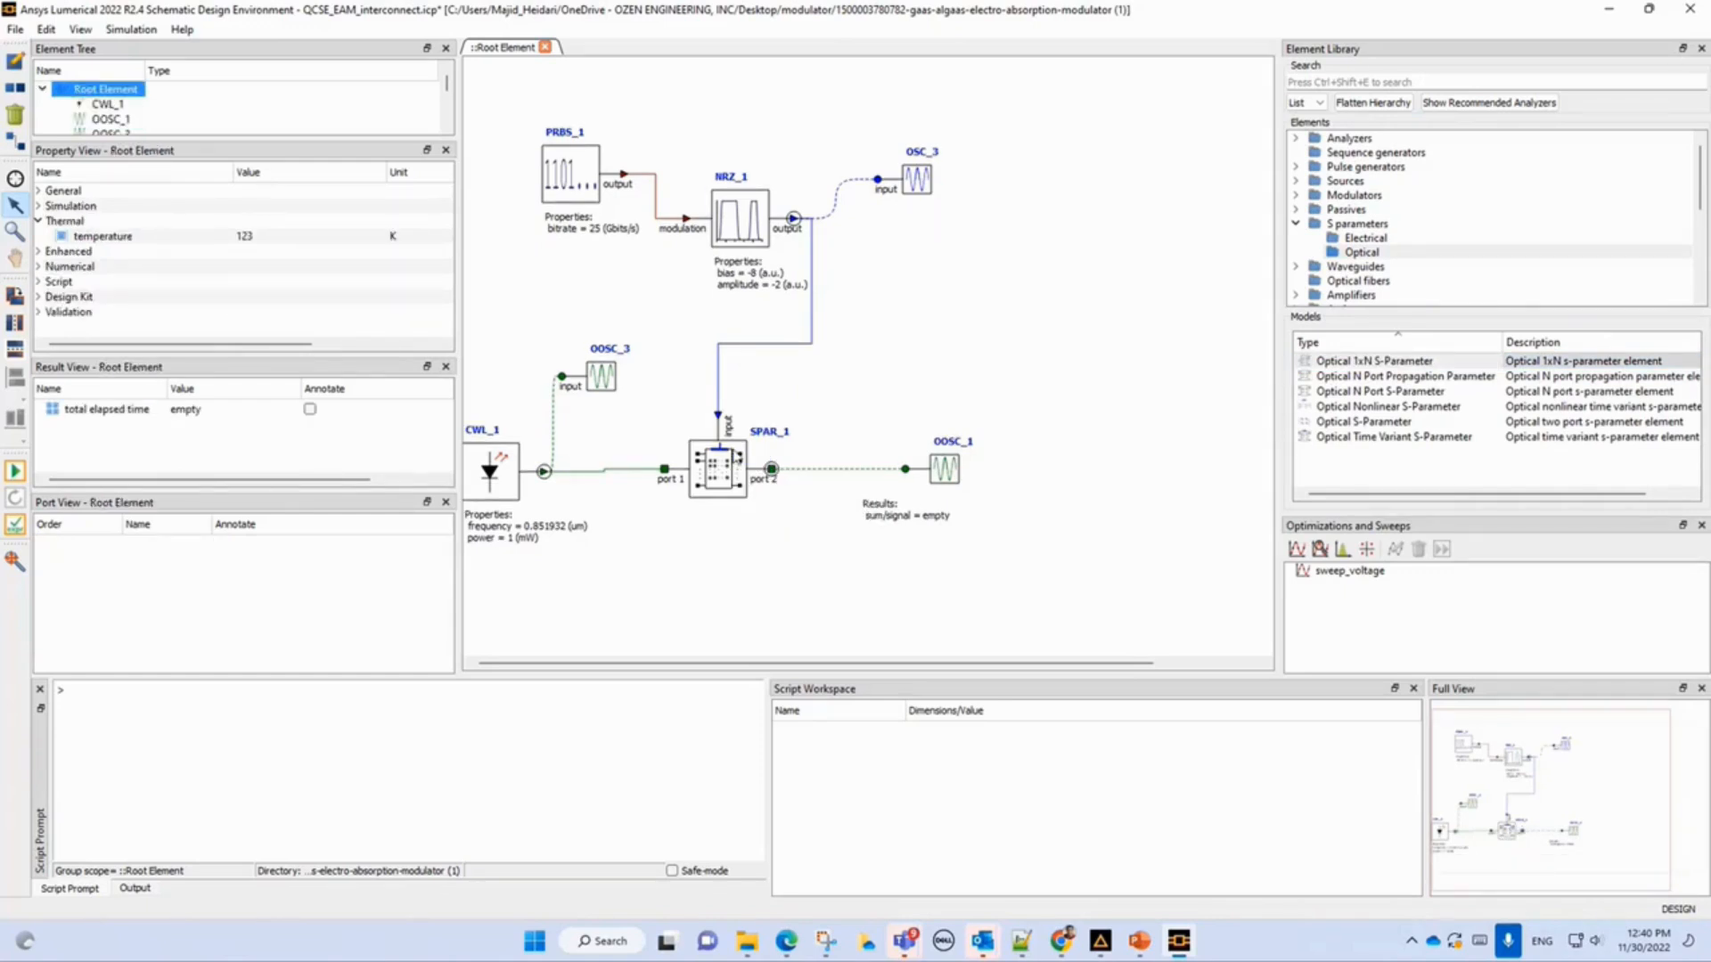
# Examine the General and Standard properties of the SPAR_1 element.
pyautogui.click(736, 469)
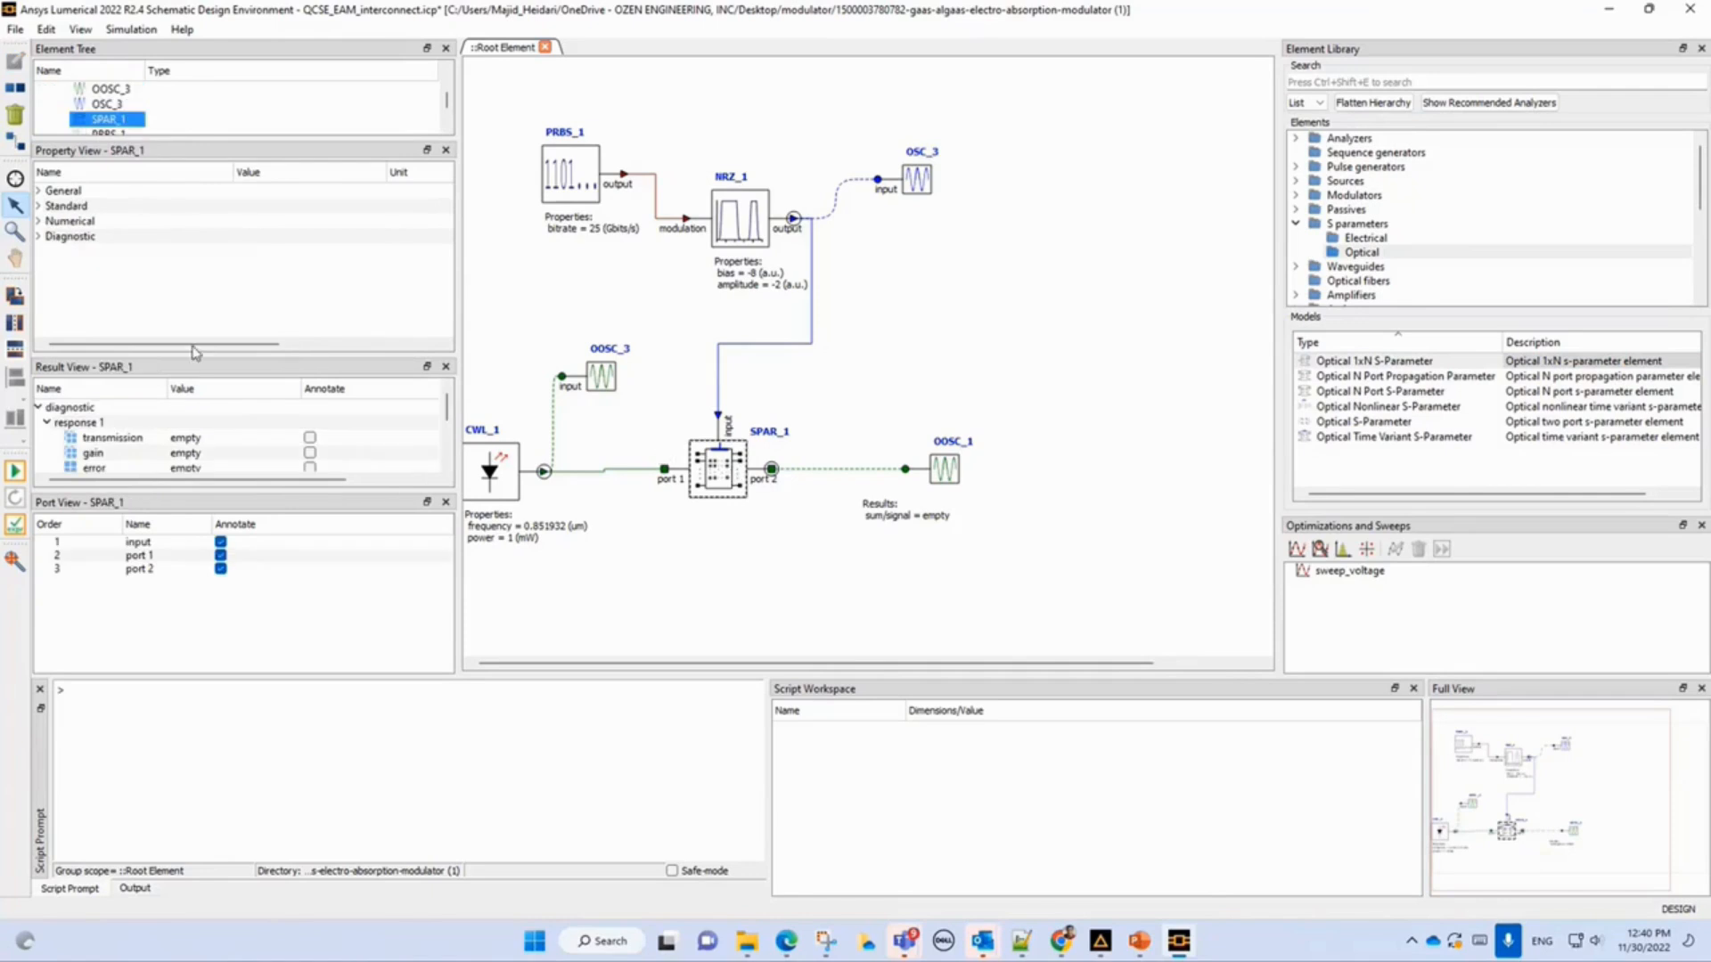
pyautogui.click(38, 191)
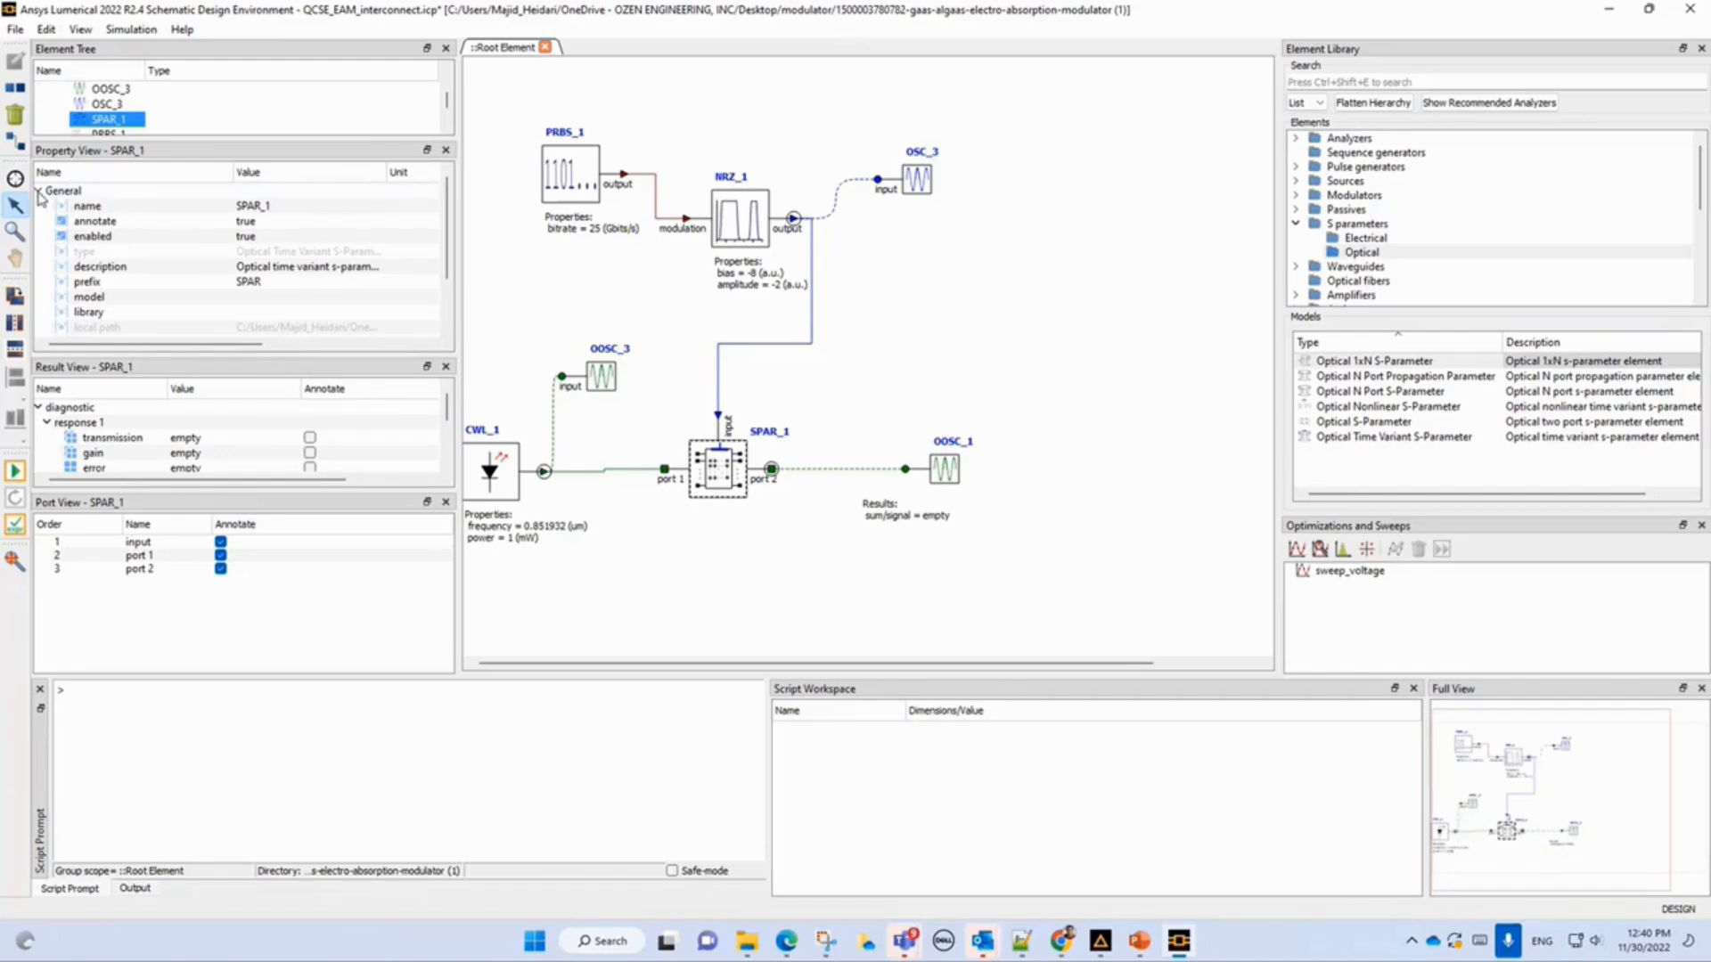
pyautogui.scroll(-1, 112, 267)
pyautogui.scroll(1, 99, 251)
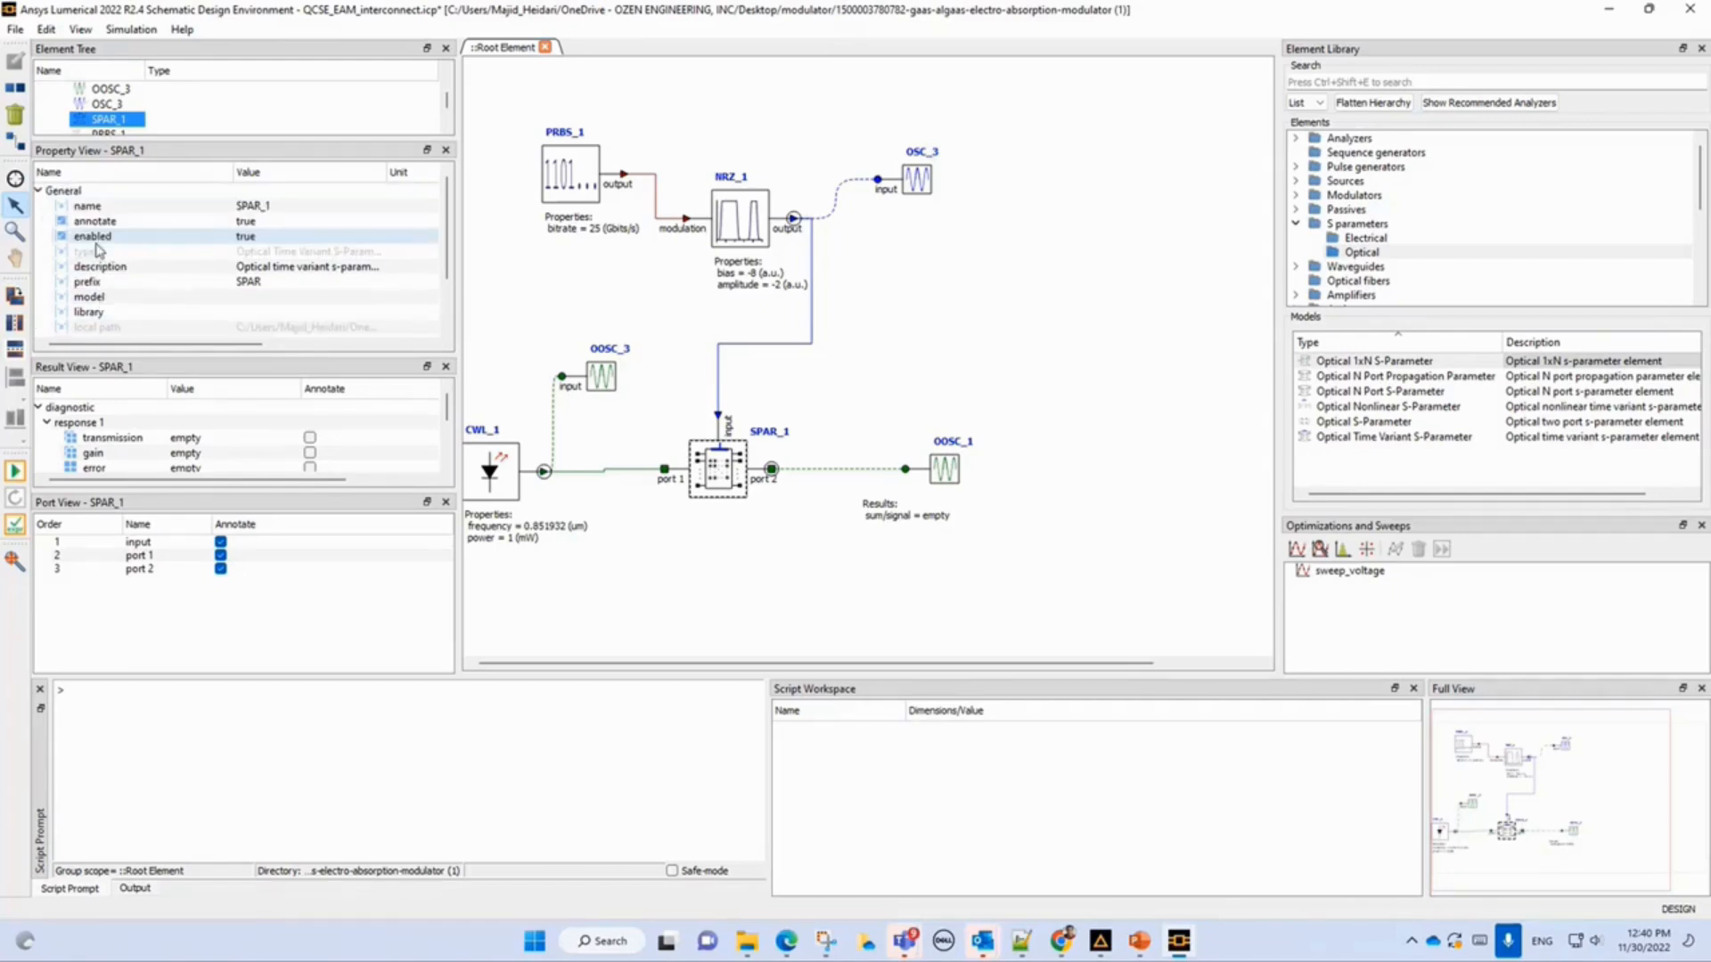
pyautogui.click(38, 191)
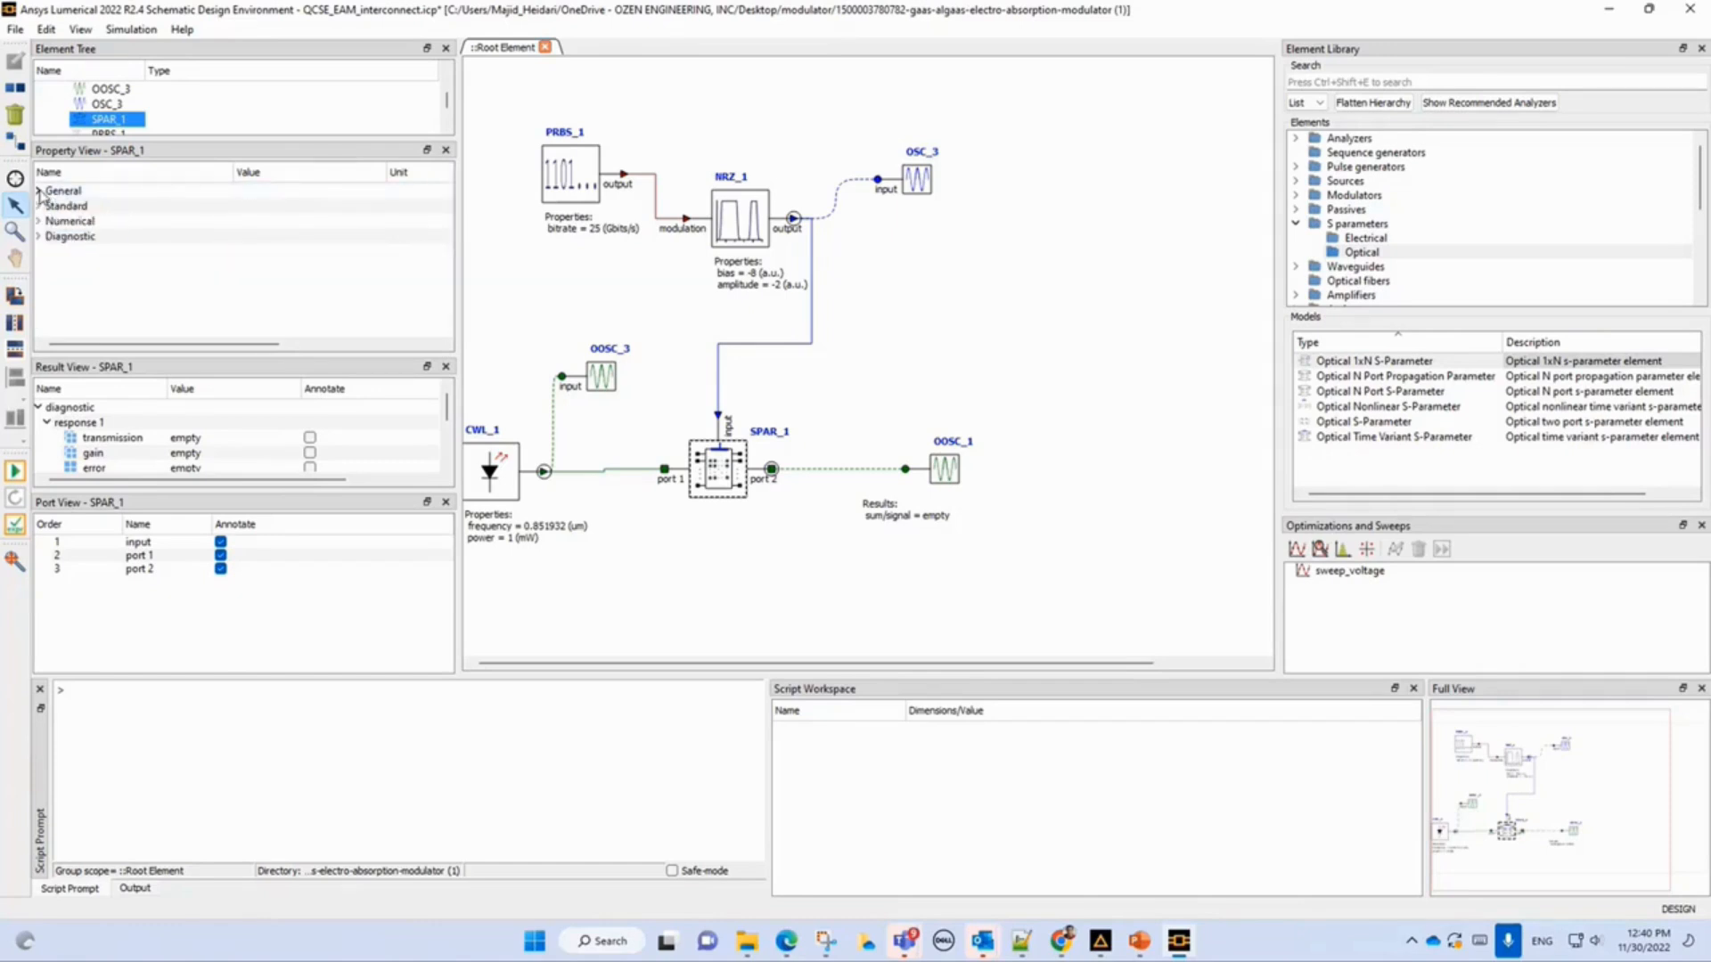
pyautogui.click(38, 205)
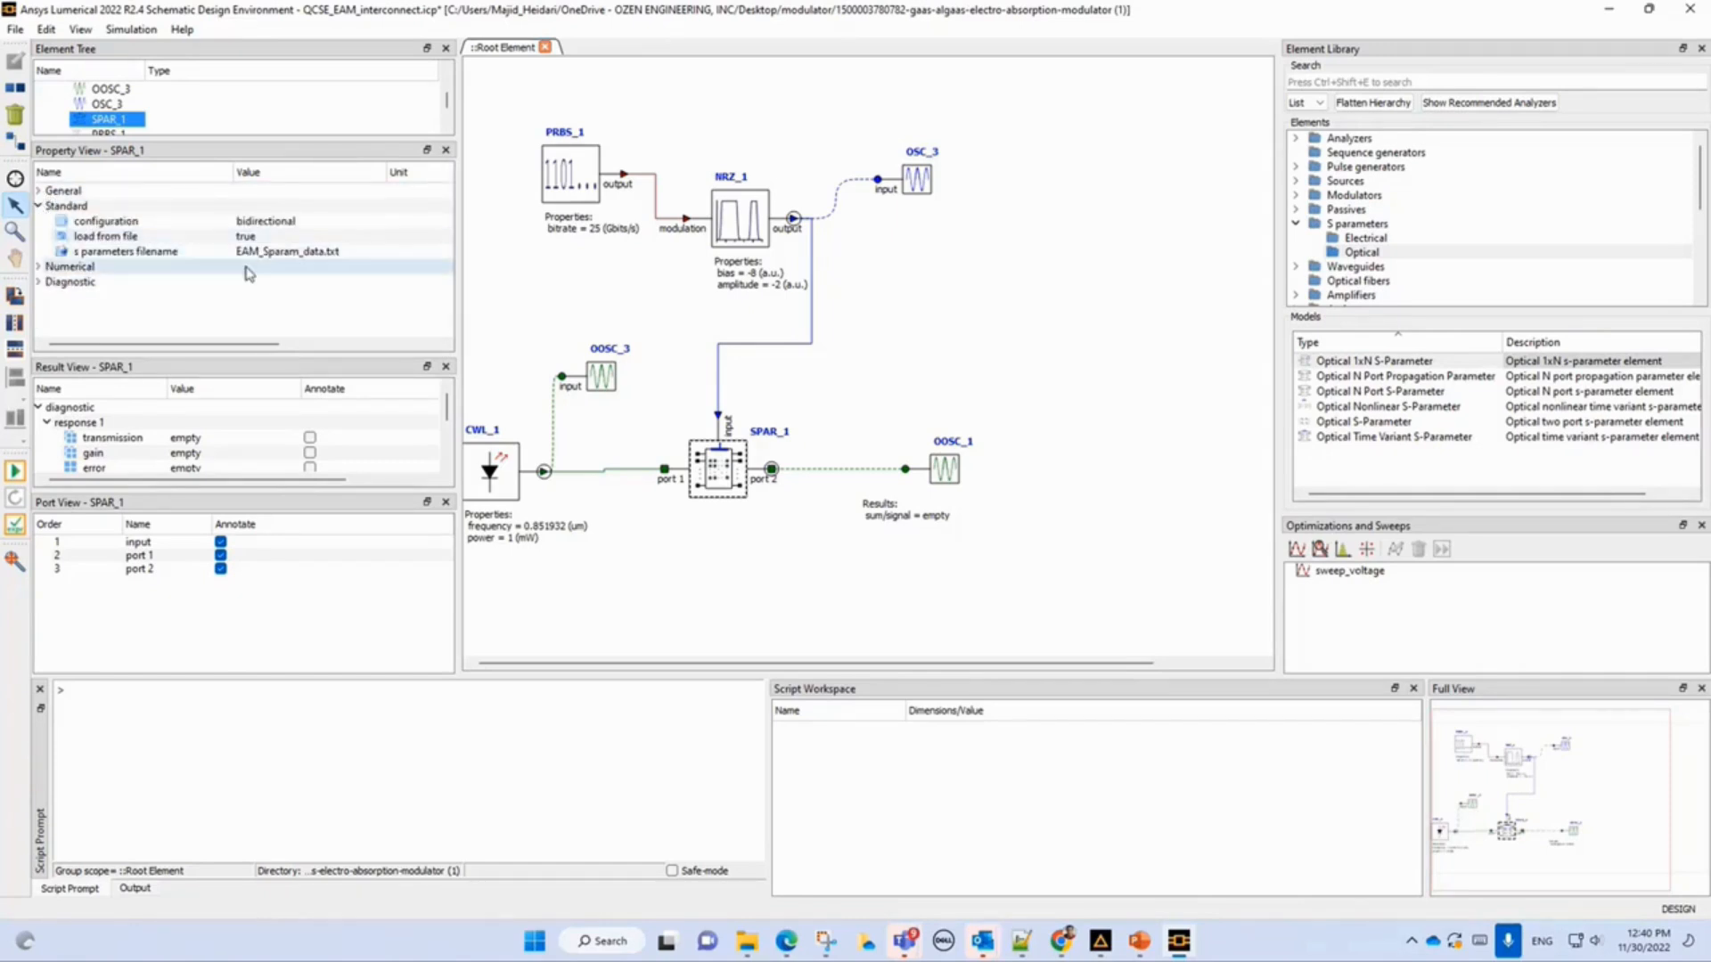
# Open the file chooser for SPAR_1's s parameters filename and cancel it.
pyautogui.click(294, 259)
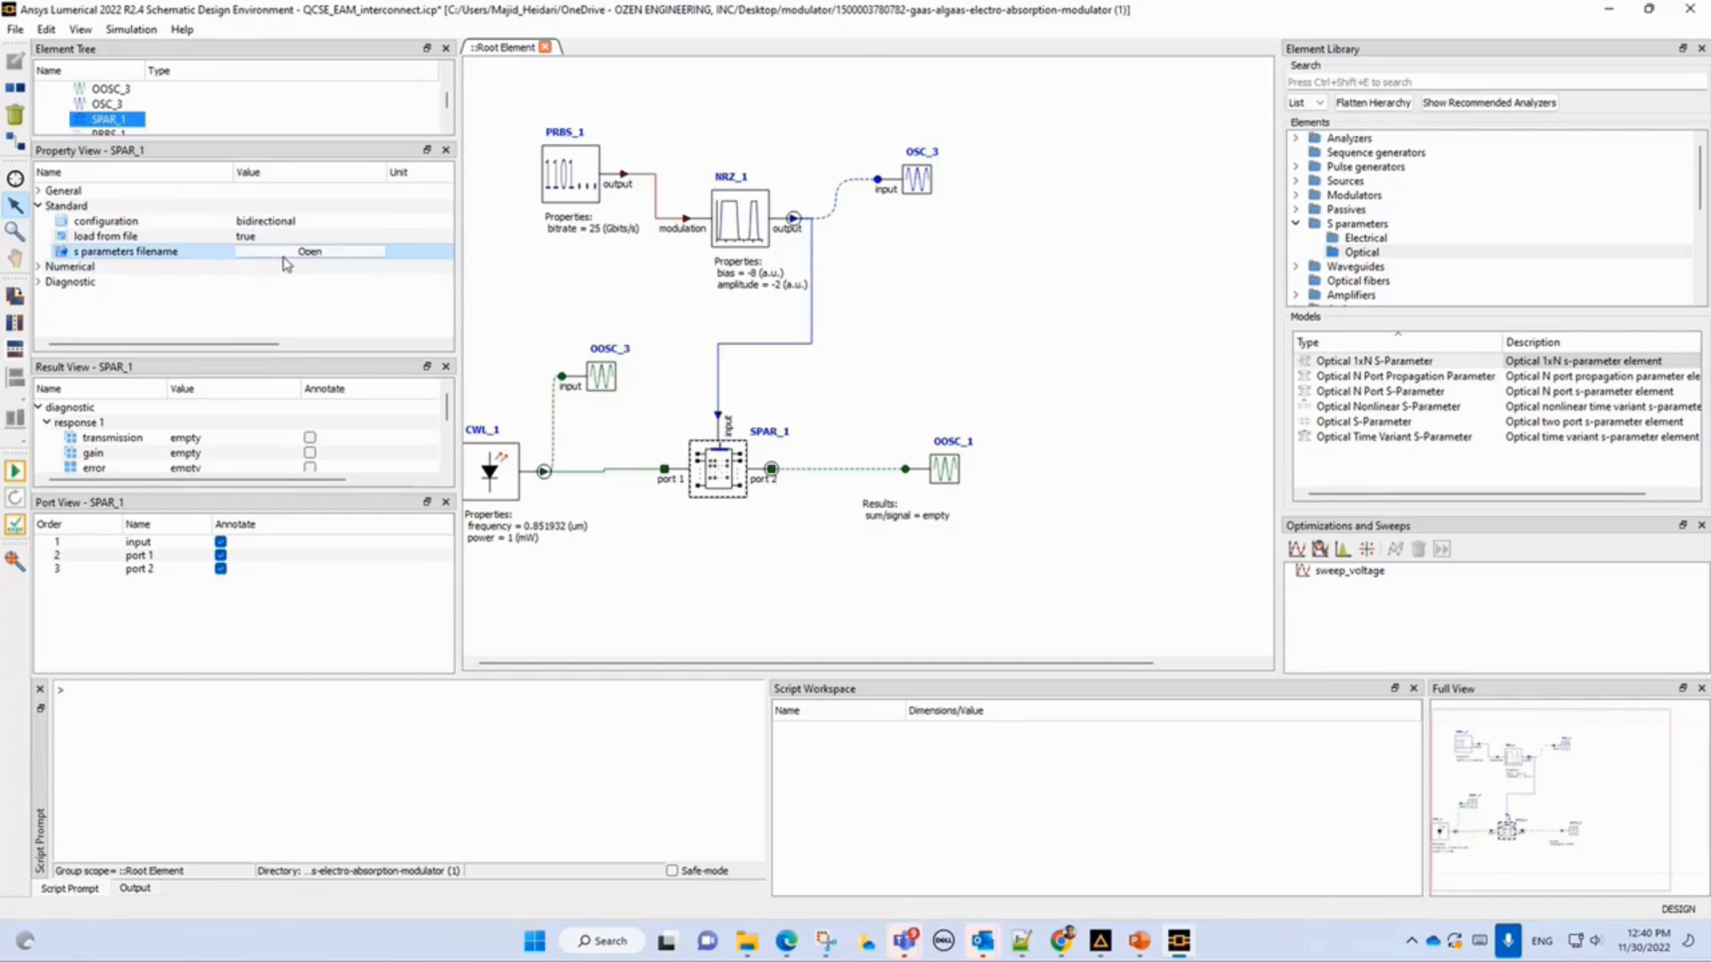
pyautogui.click(329, 260)
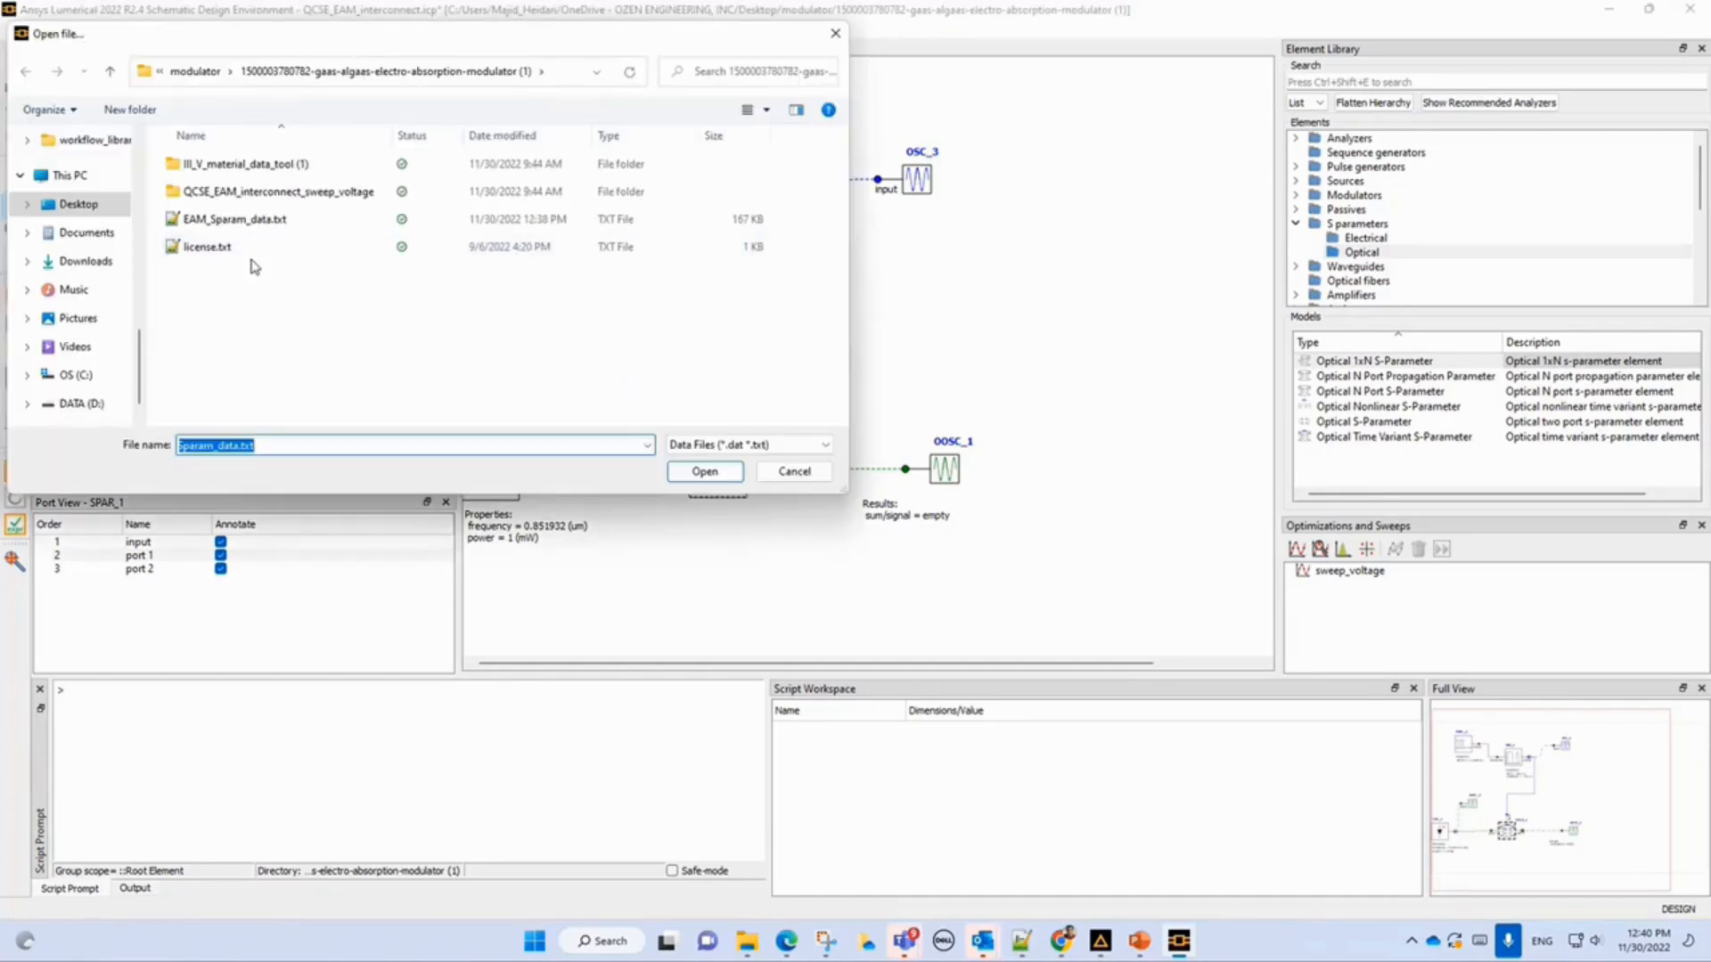
pyautogui.click(792, 473)
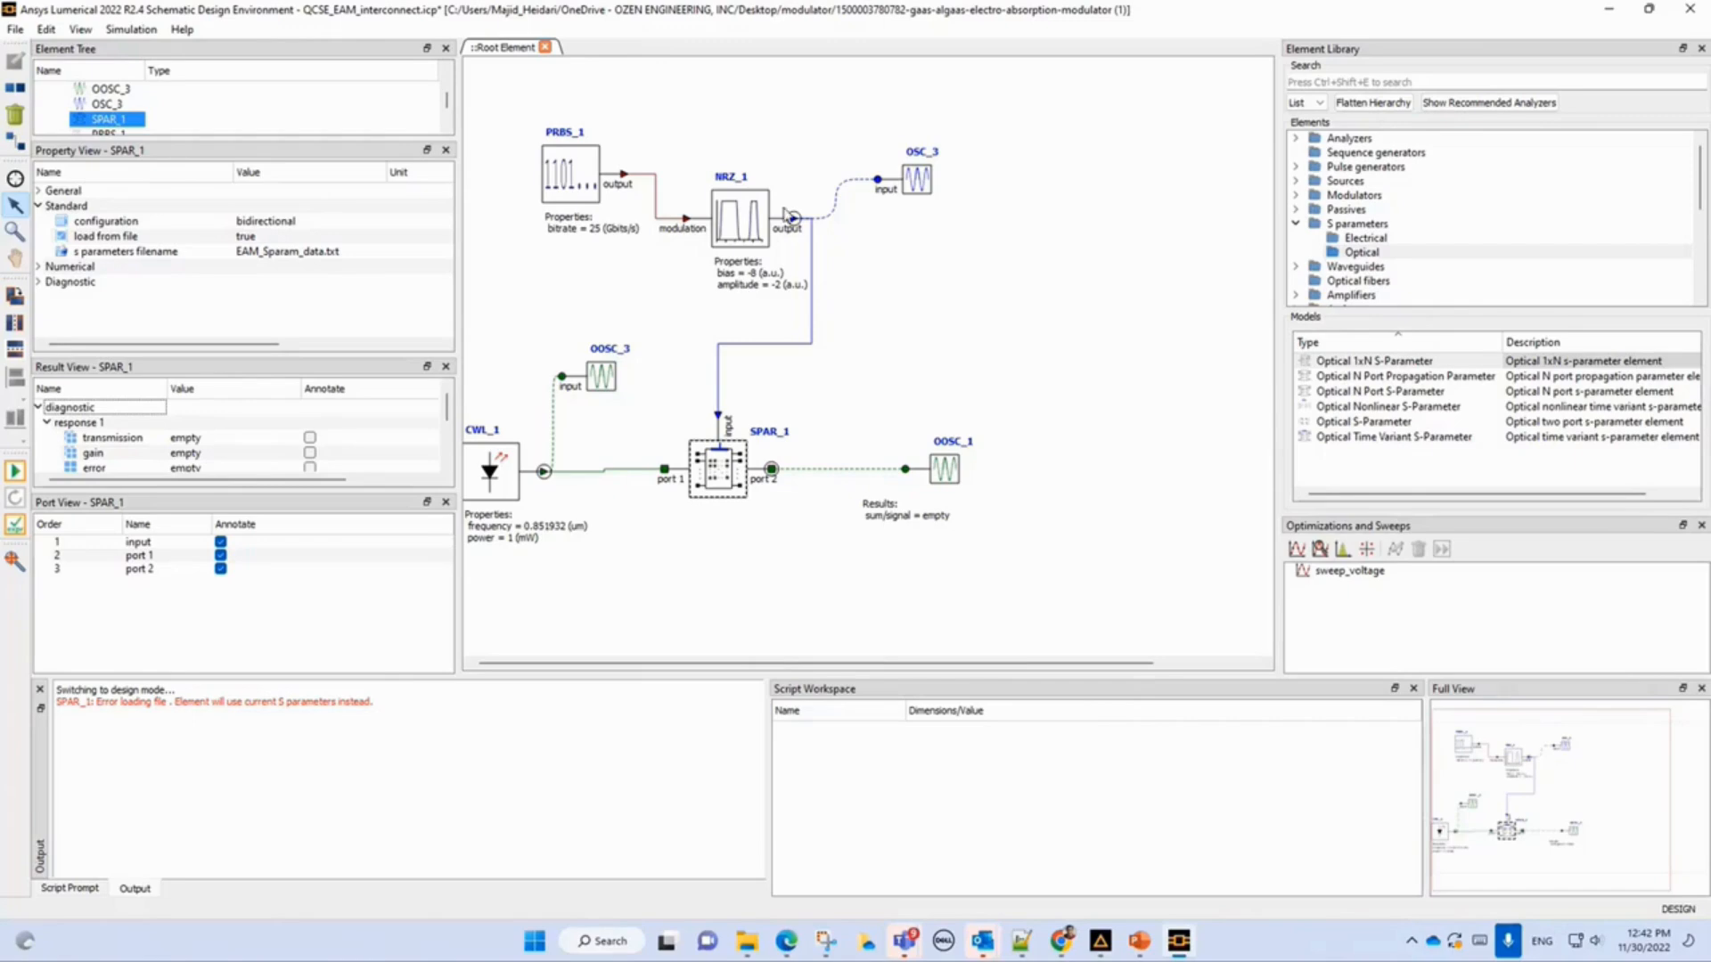
# Select the NRZ_1 element and run the circuit simulation.
pyautogui.click(749, 285)
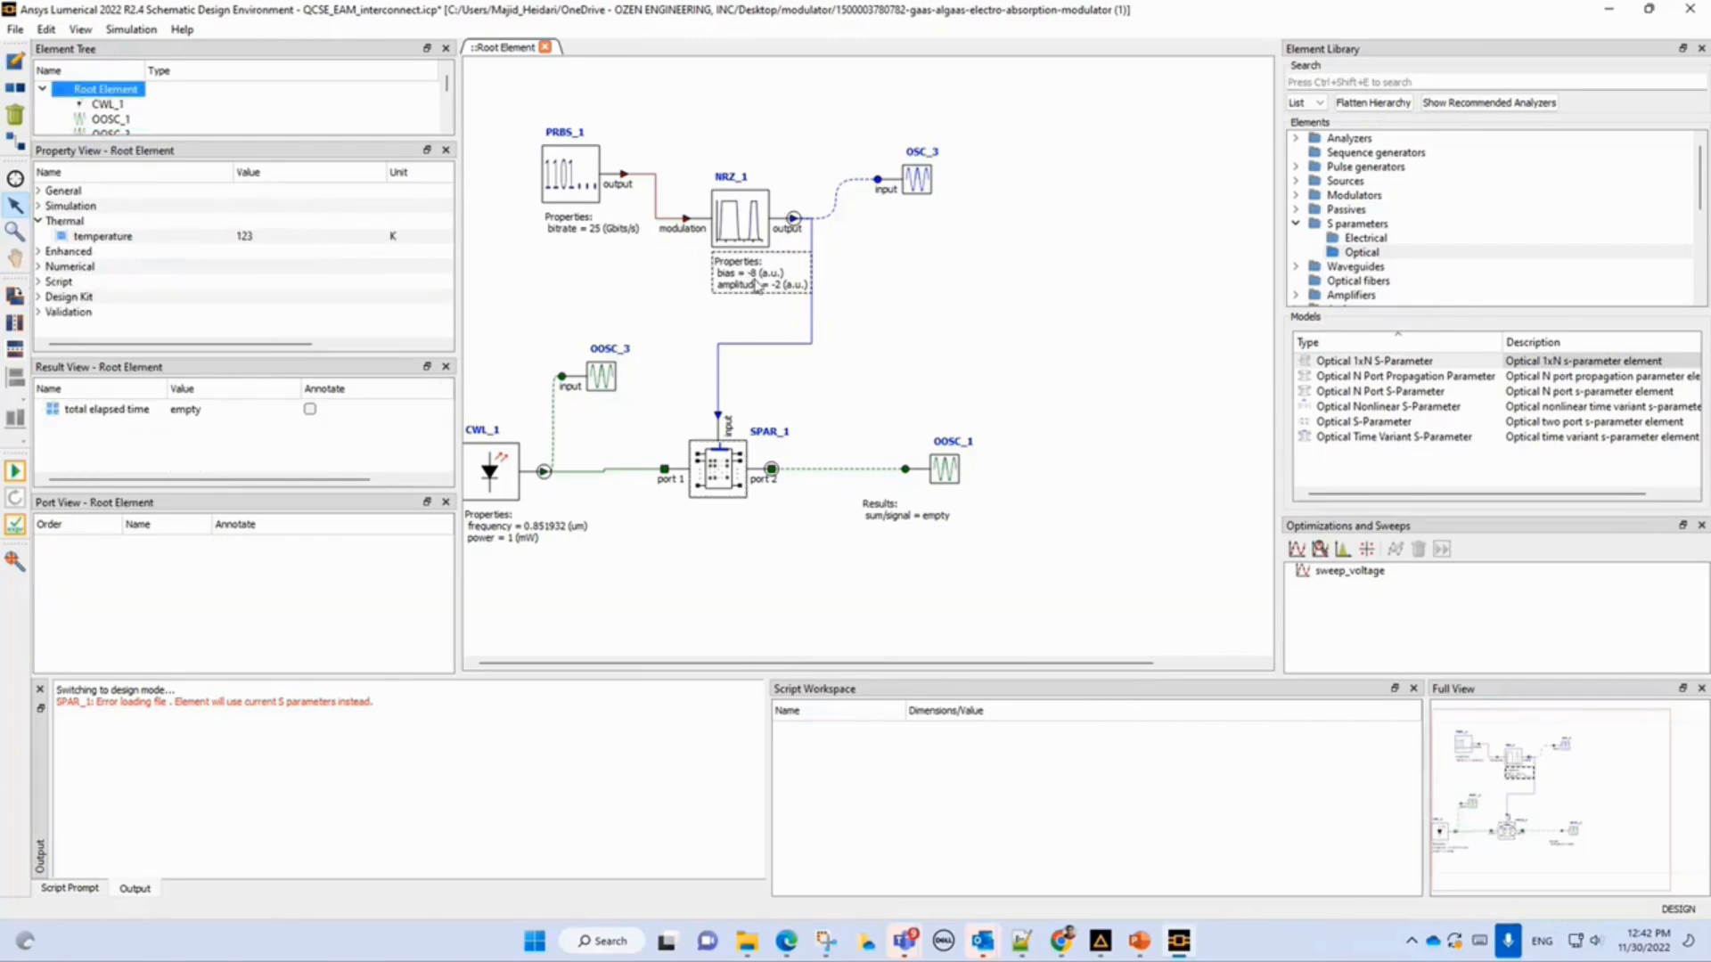
pyautogui.click(736, 207)
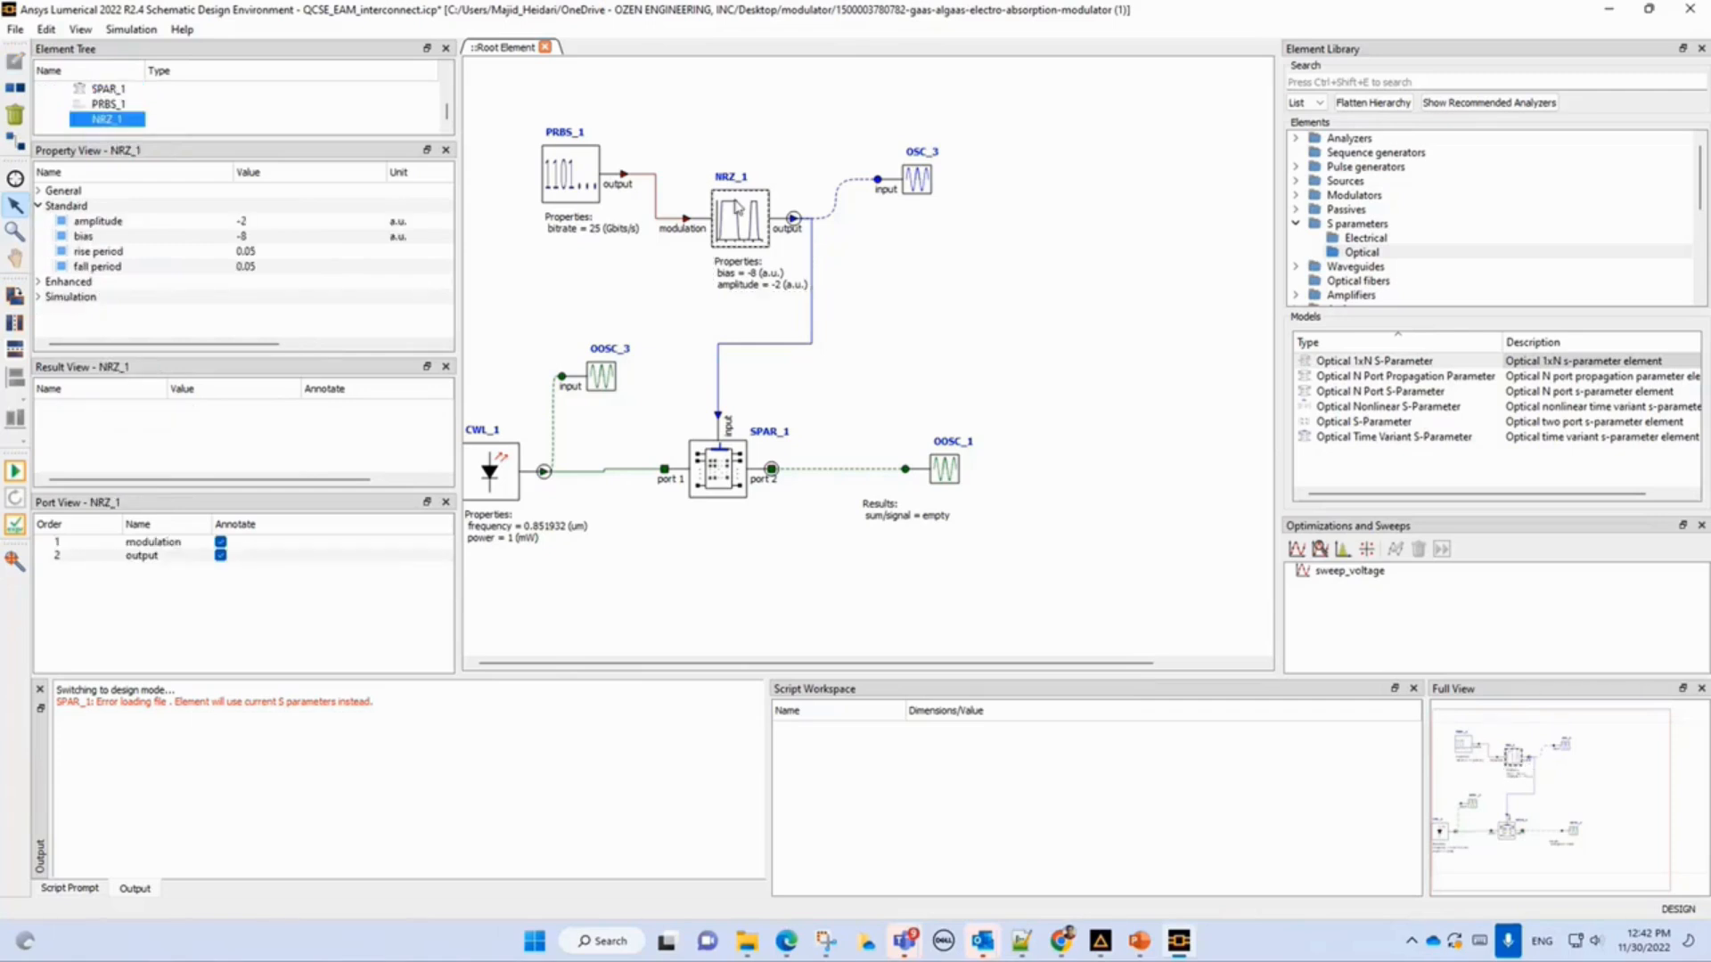
pyautogui.click(14, 473)
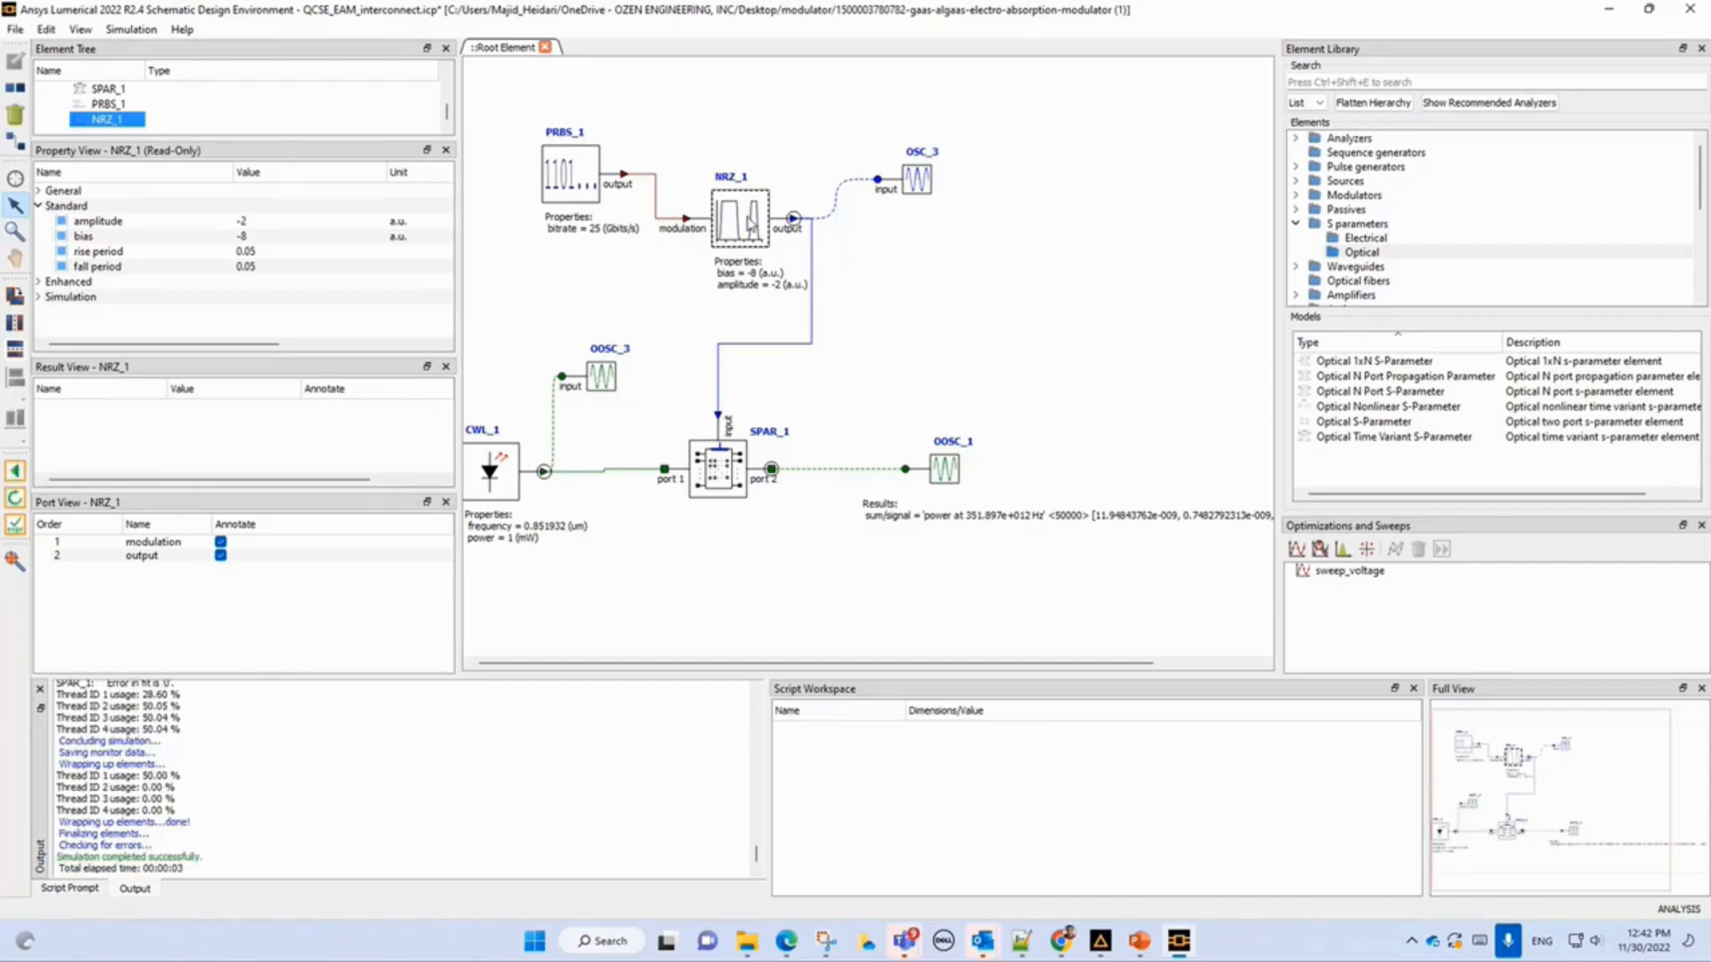
# Display the results of the OSC_3 oscilloscope and move its plot window.
pyautogui.click(921, 181)
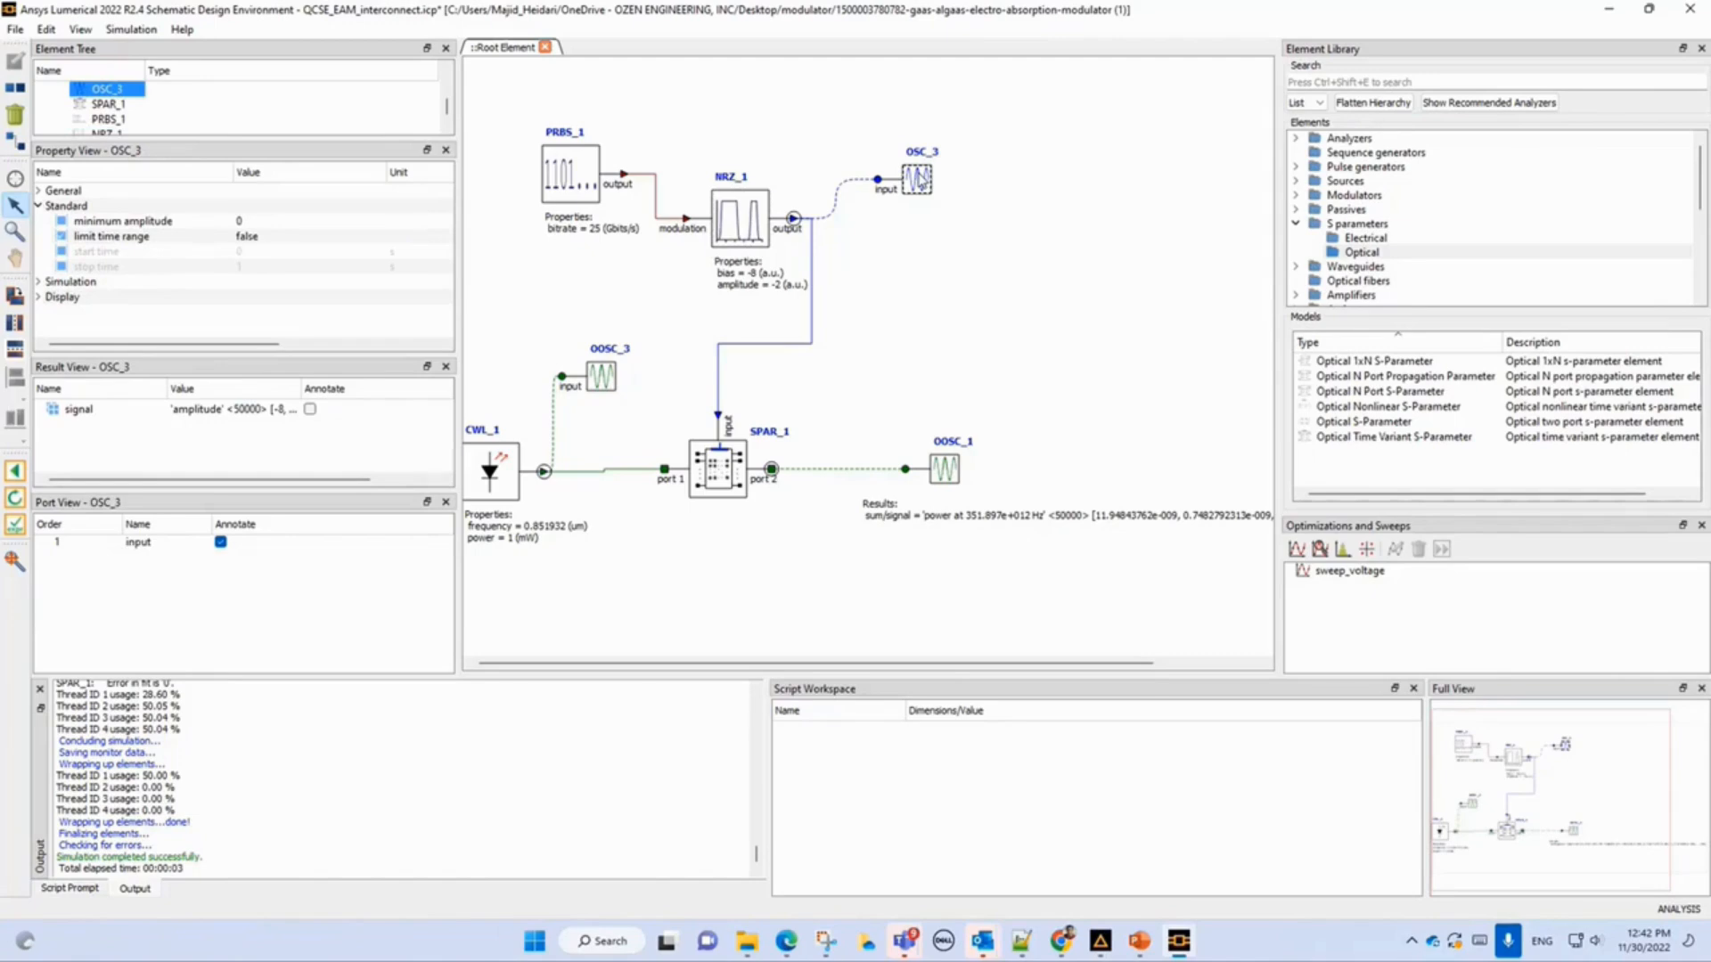
pyautogui.rightClick(922, 181)
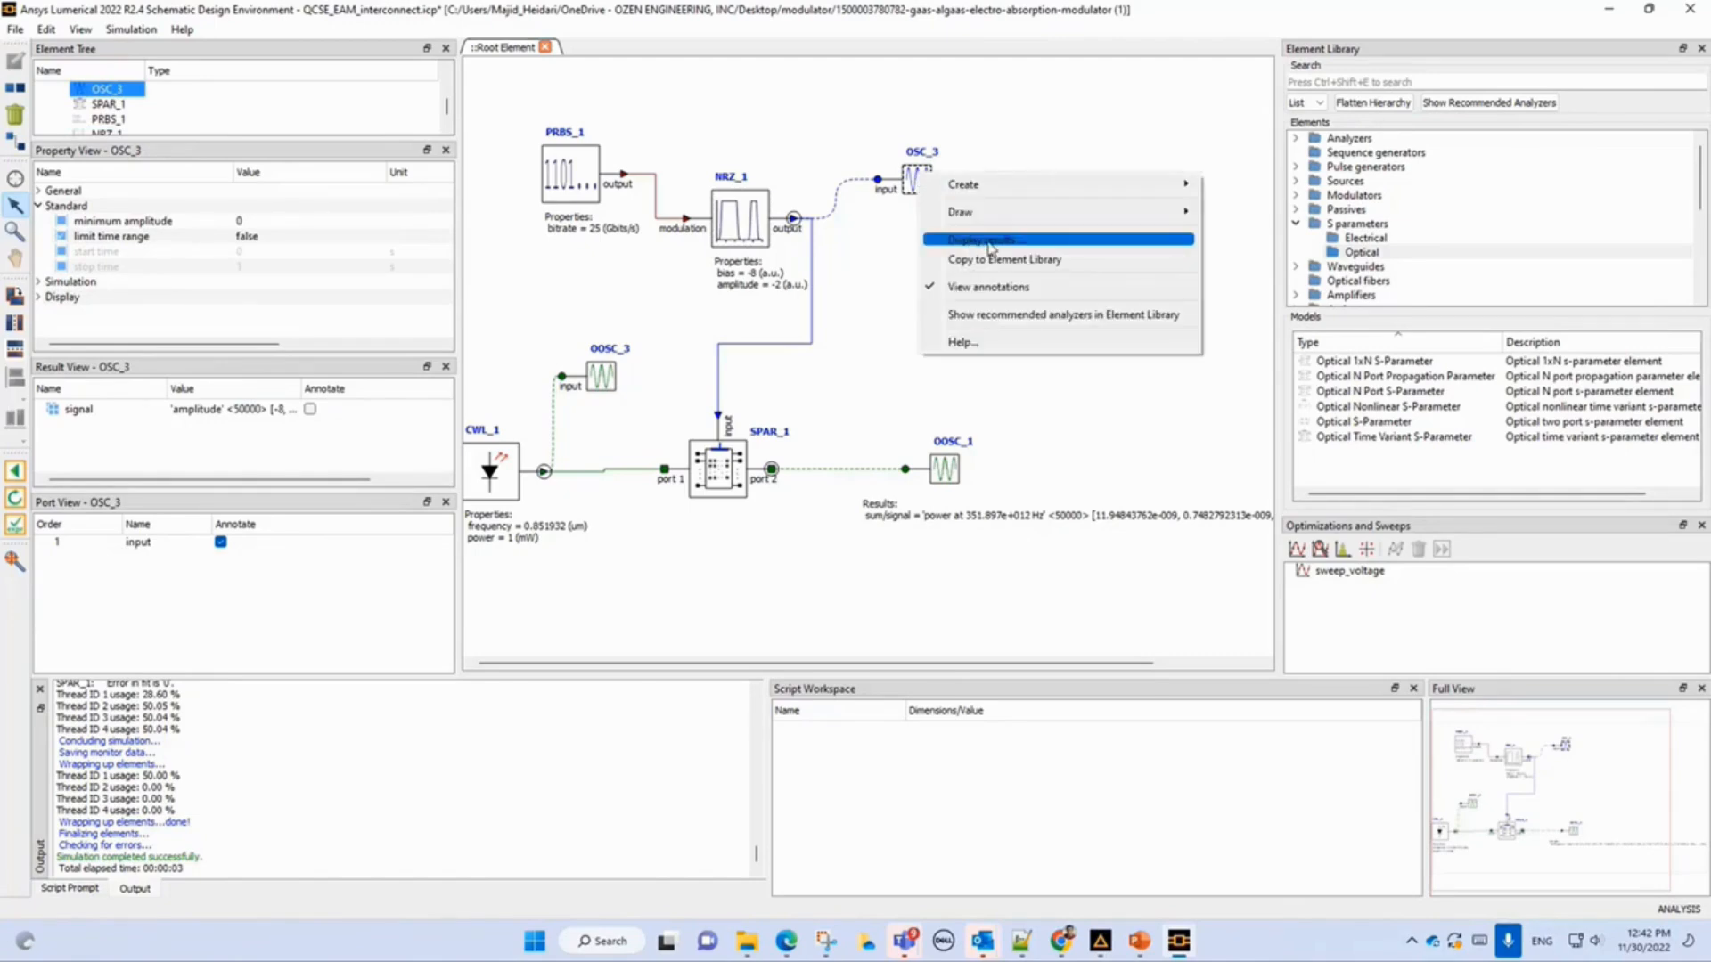
pyautogui.click(991, 247)
pyautogui.moveTo(813, 55); pyautogui.dragTo(1073, 76)
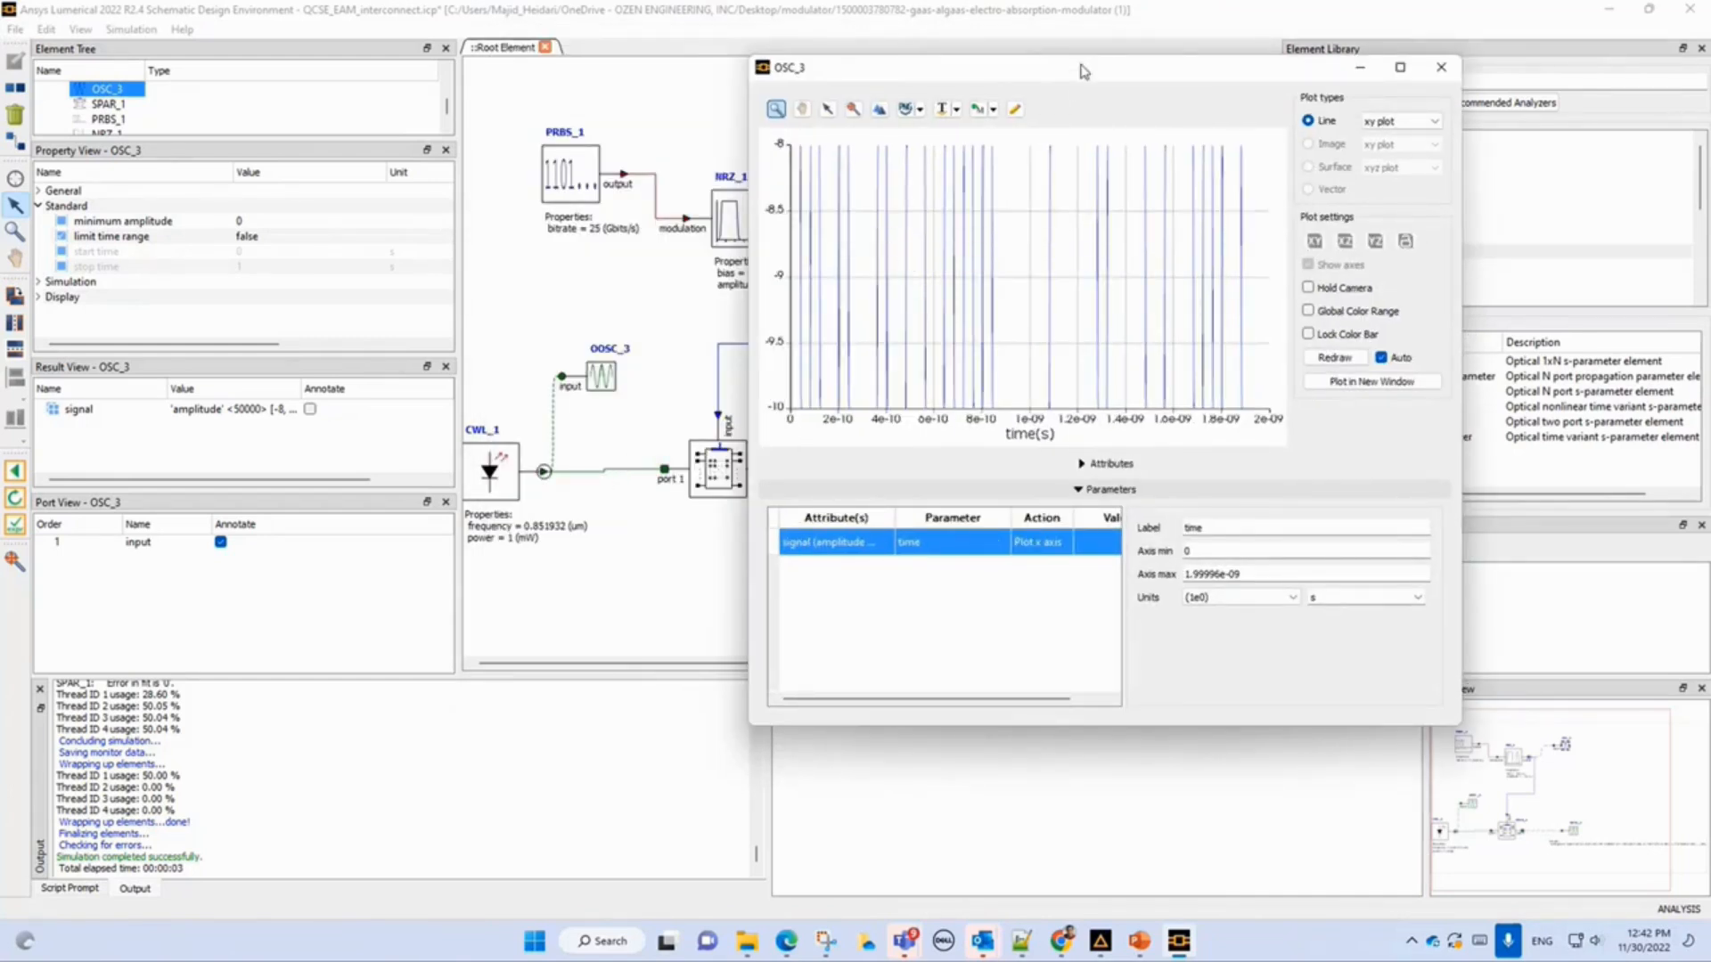
pyautogui.moveTo(1083, 71); pyautogui.dragTo(465, 103)
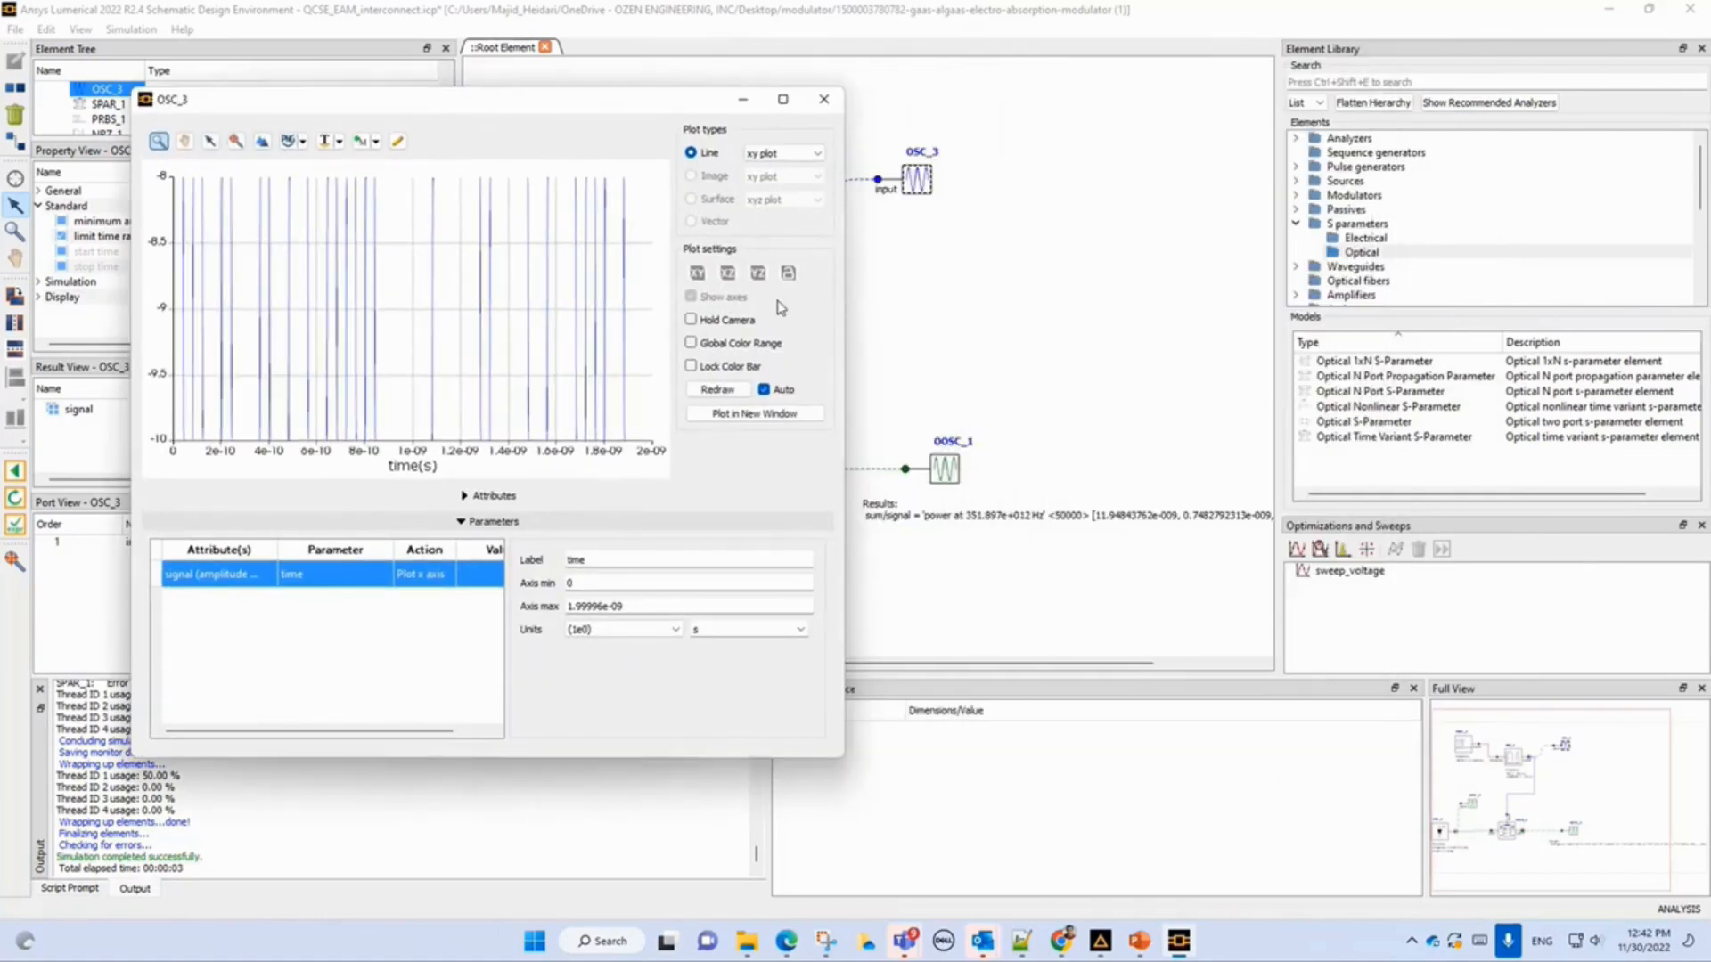
# Display the results of the OOSC_1 optical oscilloscope and arrange the OSC_3 and OOSC_1 plot windows side by side.
pyautogui.click(940, 468)
pyautogui.rightClick(955, 482)
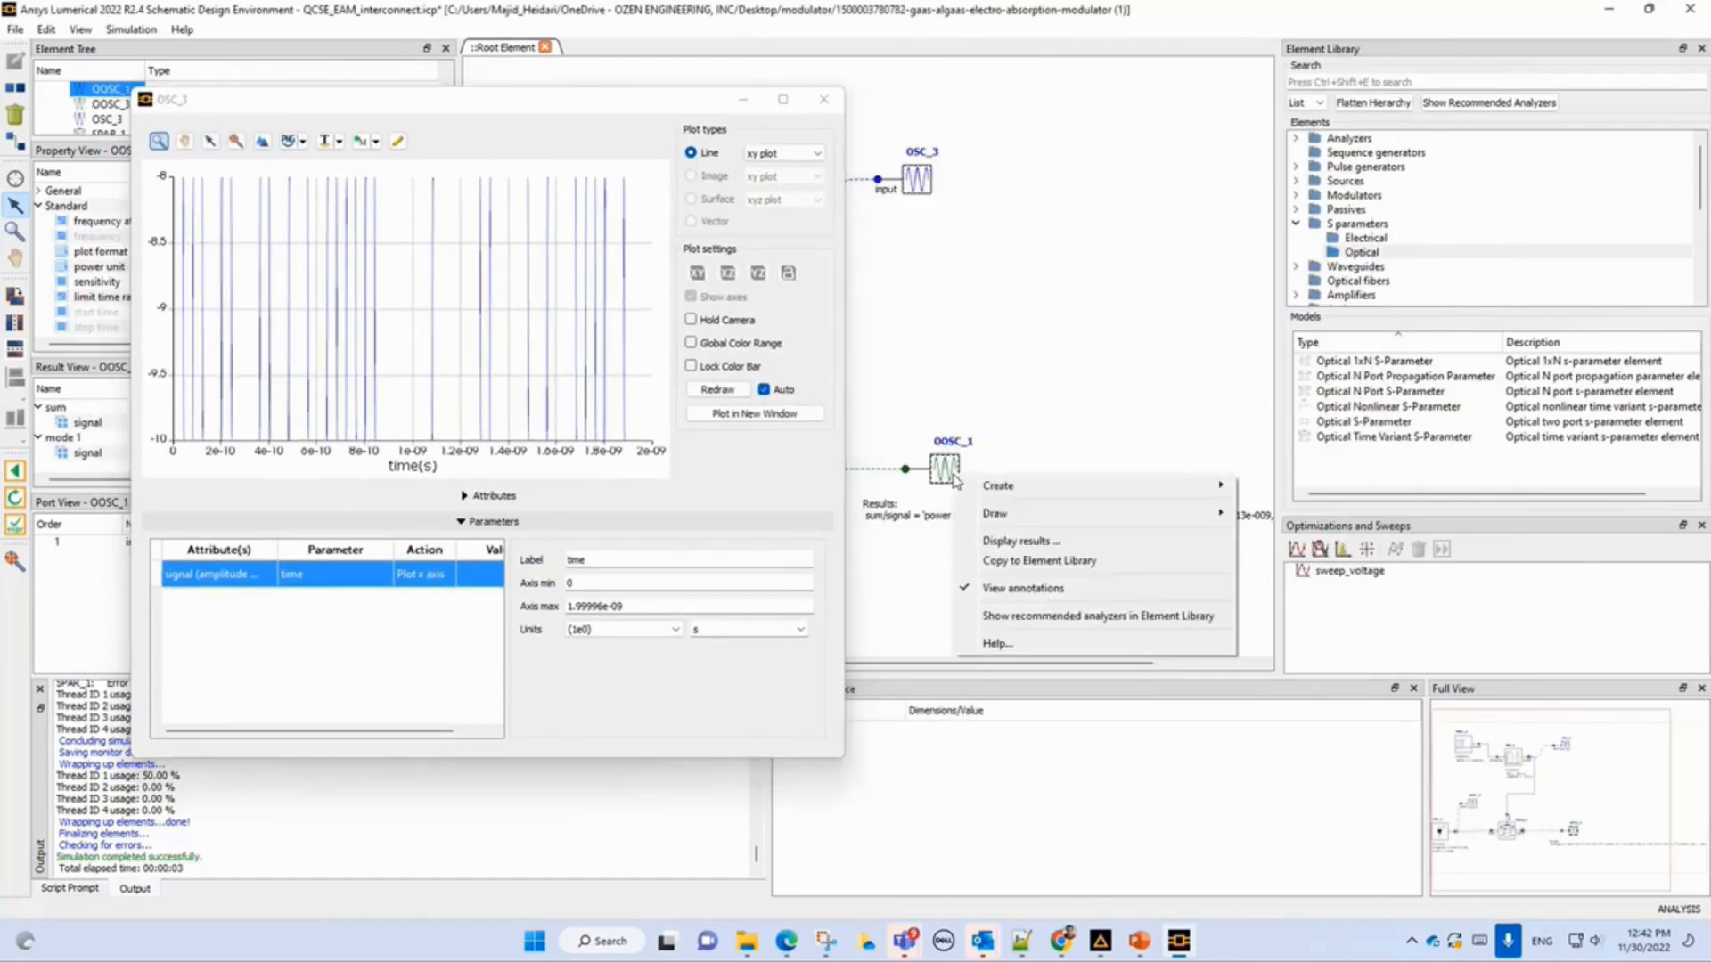
pyautogui.click(993, 541)
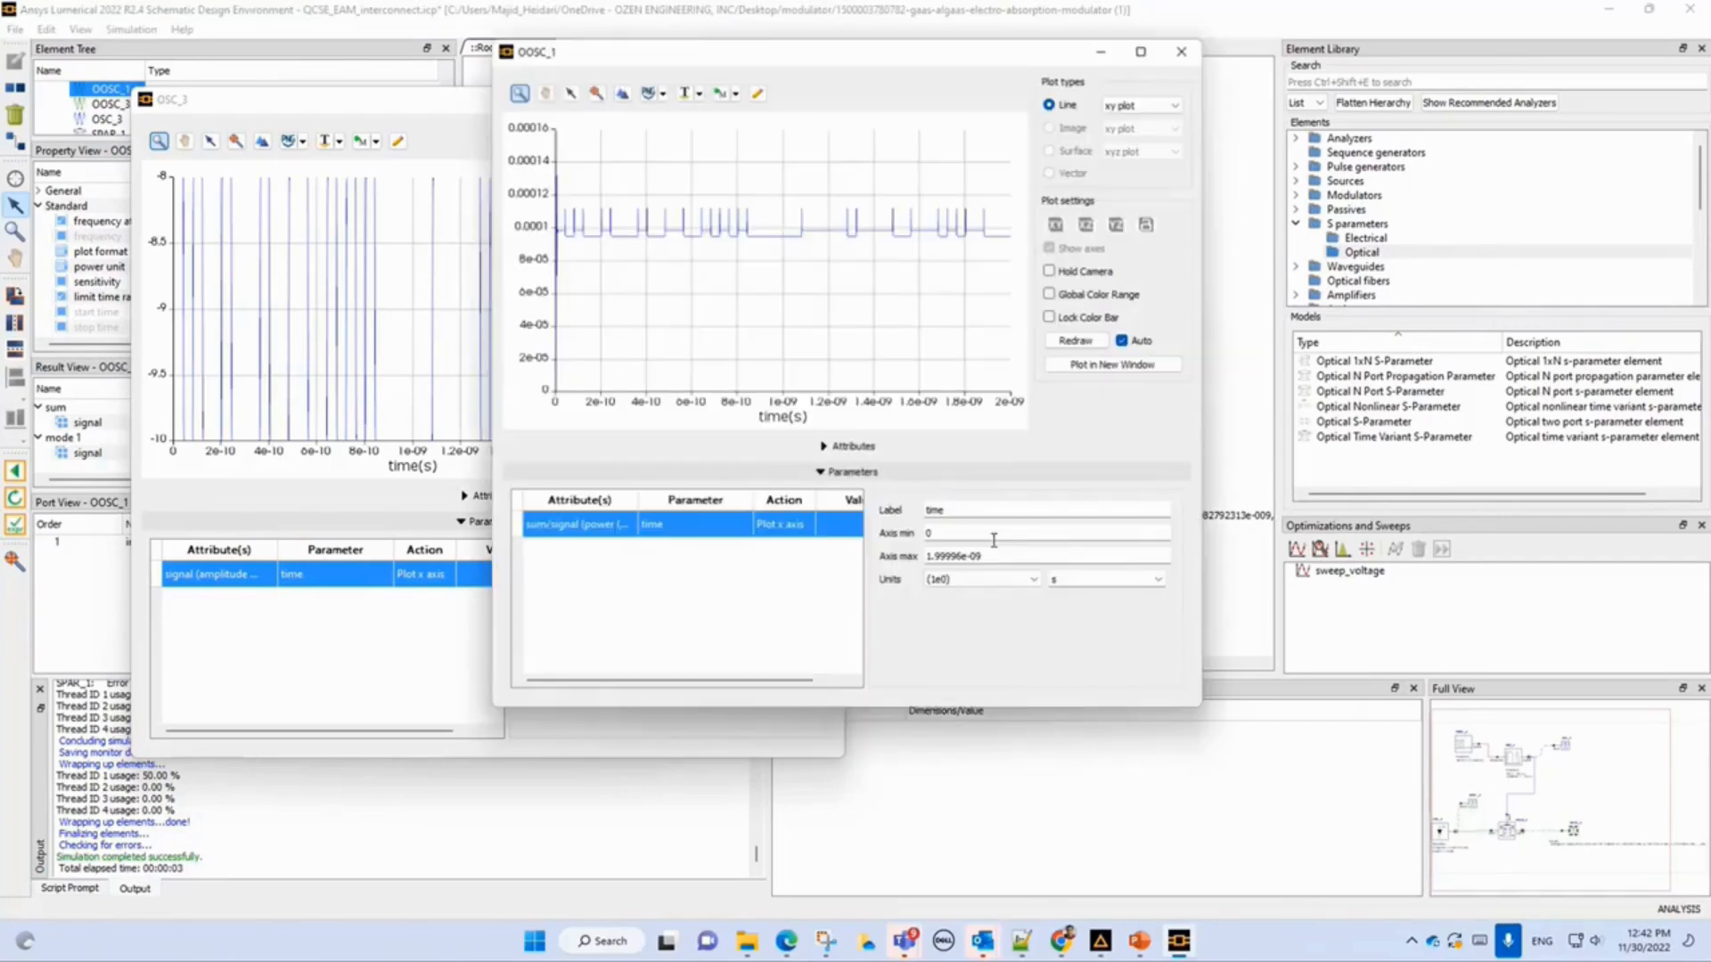
pyautogui.moveTo(752, 53); pyautogui.dragTo(381, 551)
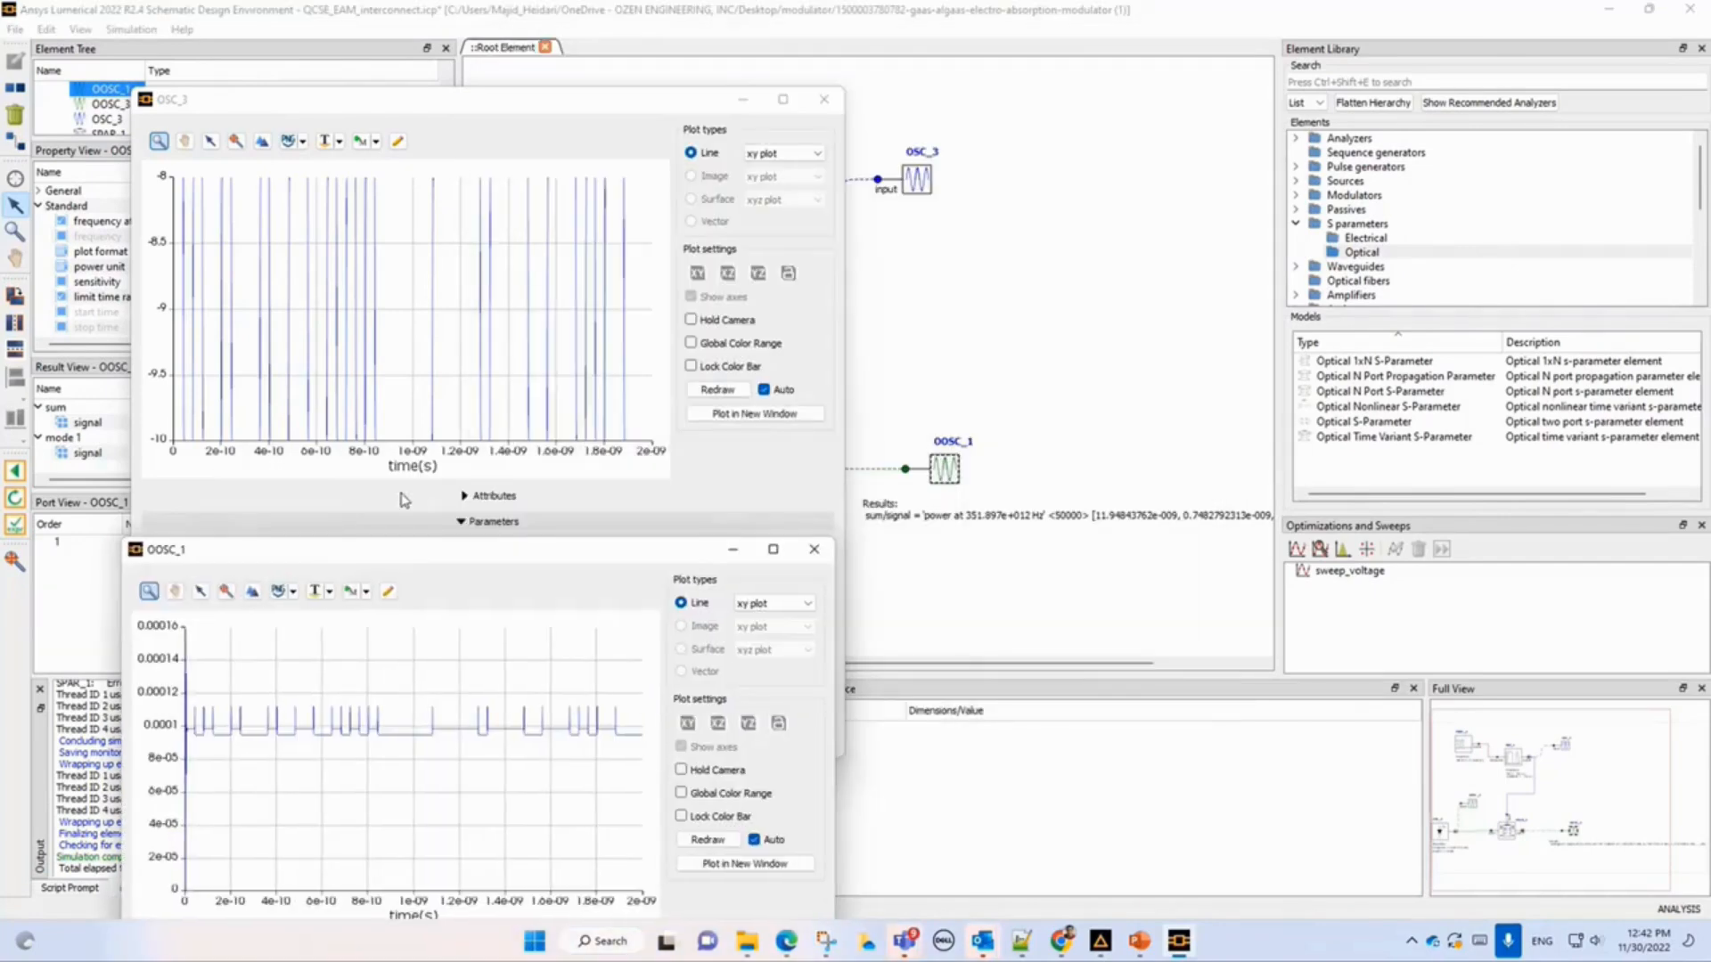
pyautogui.moveTo(532, 103); pyautogui.dragTo(1022, 51)
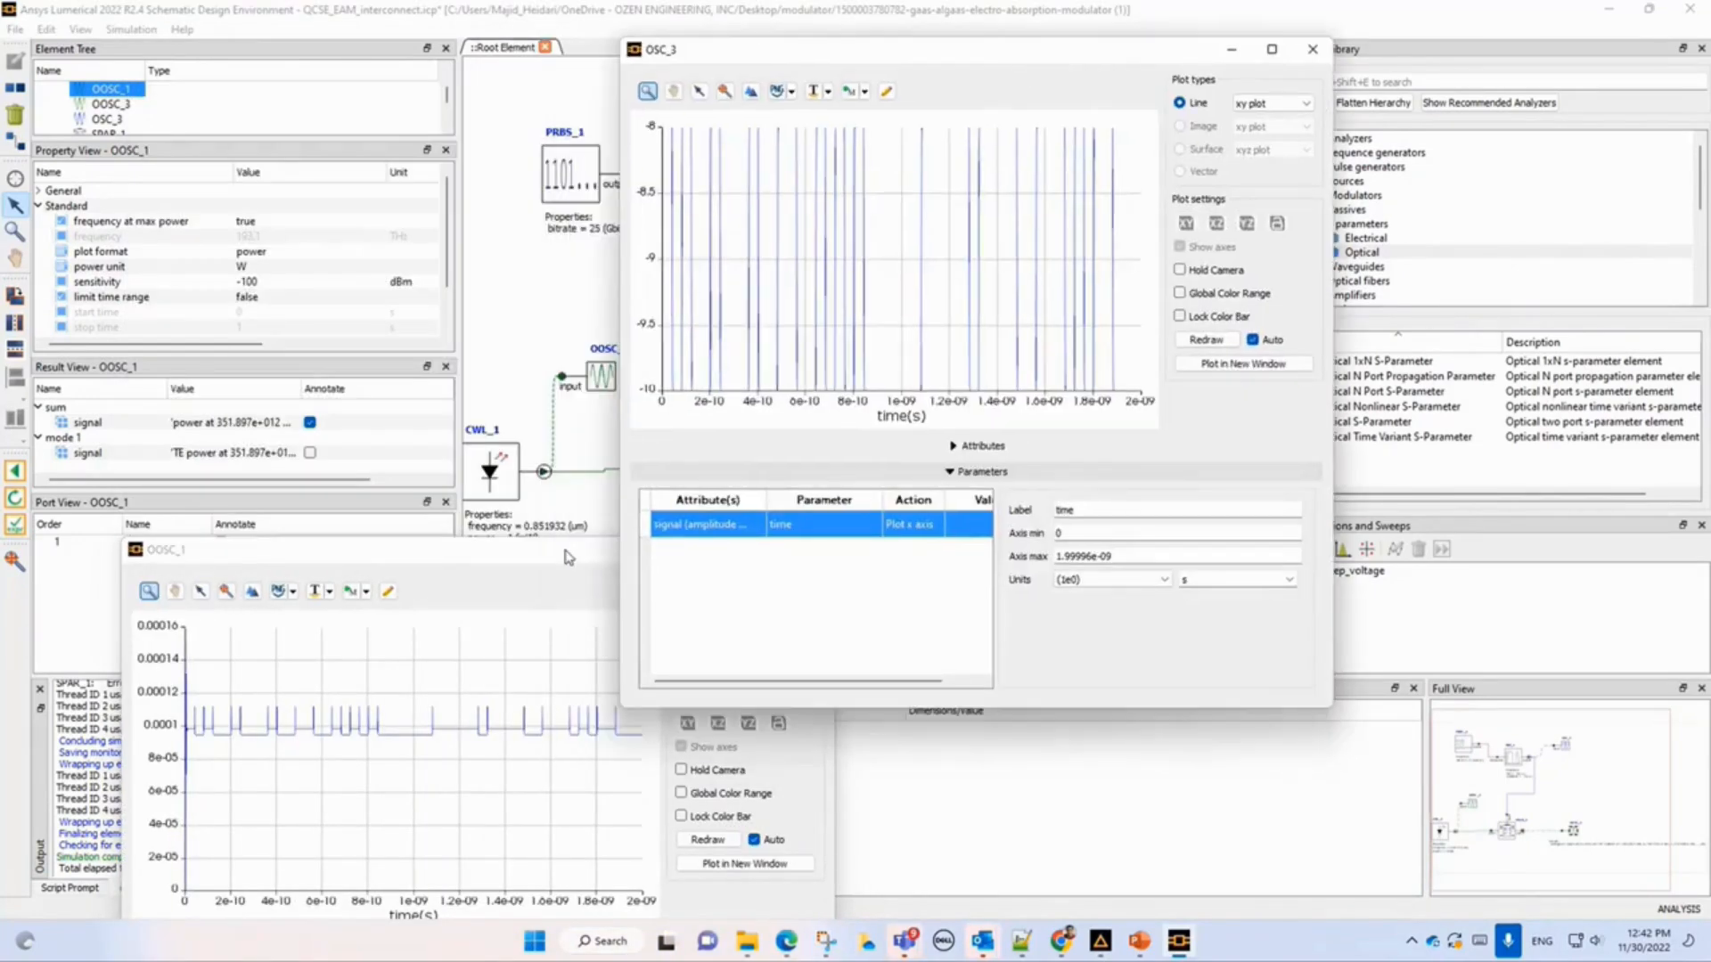
pyautogui.moveTo(564, 558); pyautogui.dragTo(1066, 491)
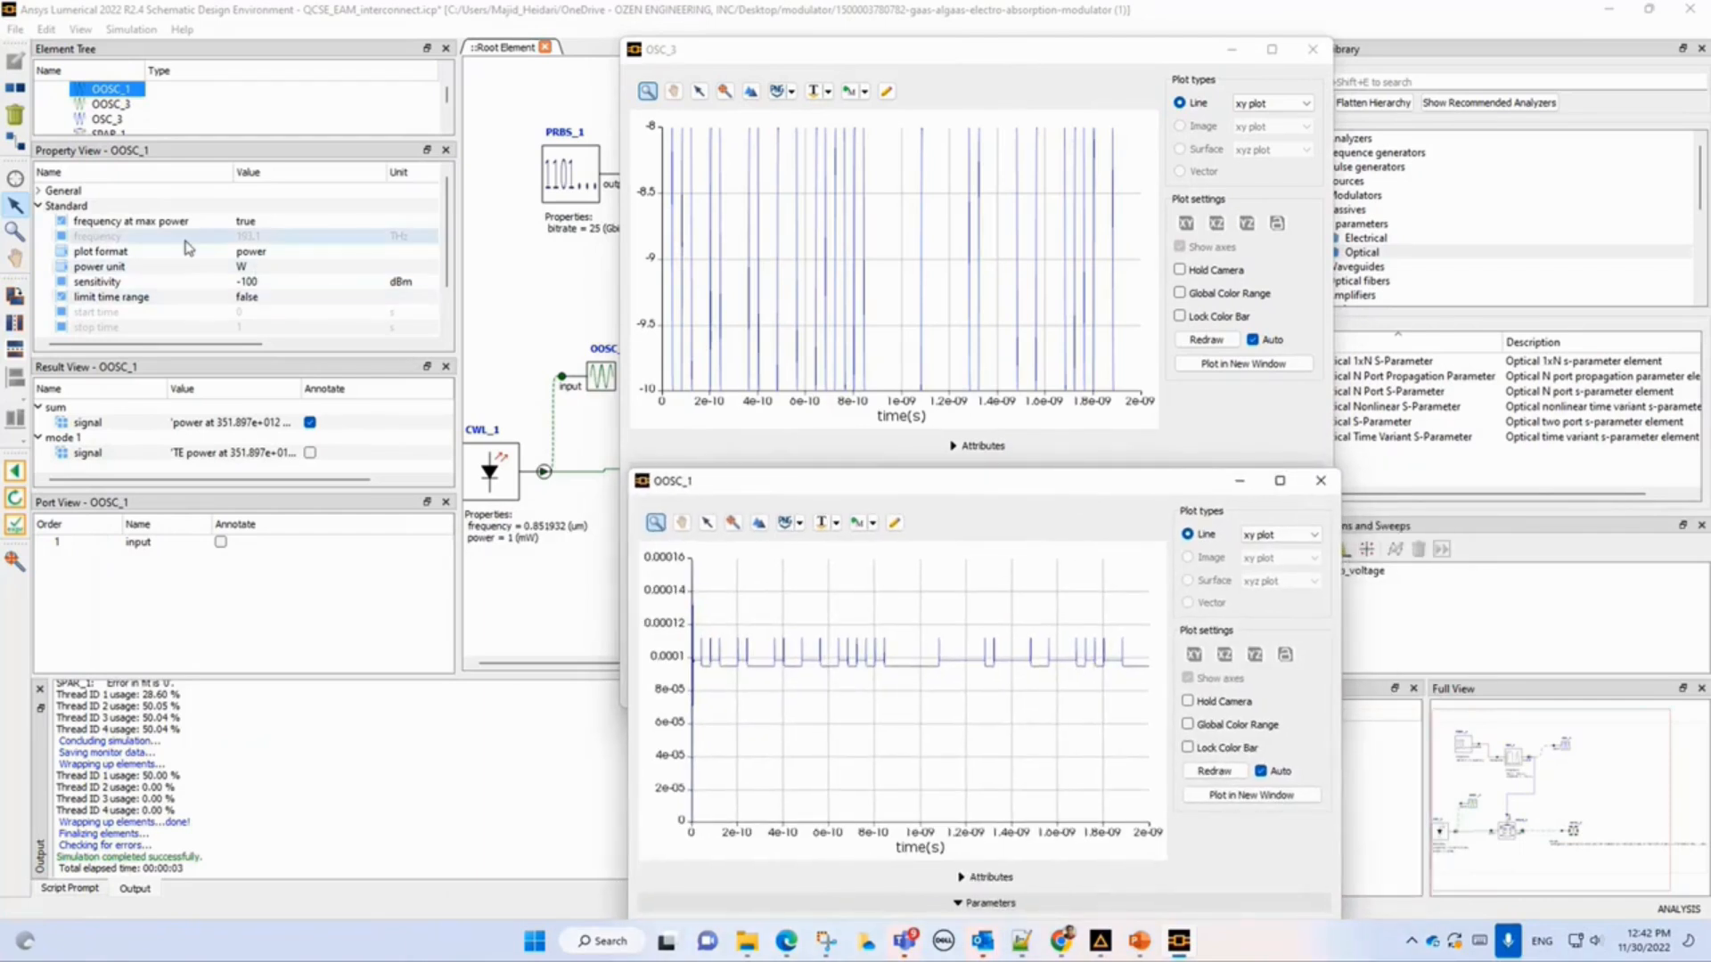
pyautogui.moveTo(1017, 53); pyautogui.dragTo(1207, 41)
pyautogui.moveTo(745, 490); pyautogui.dragTo(963, 499)
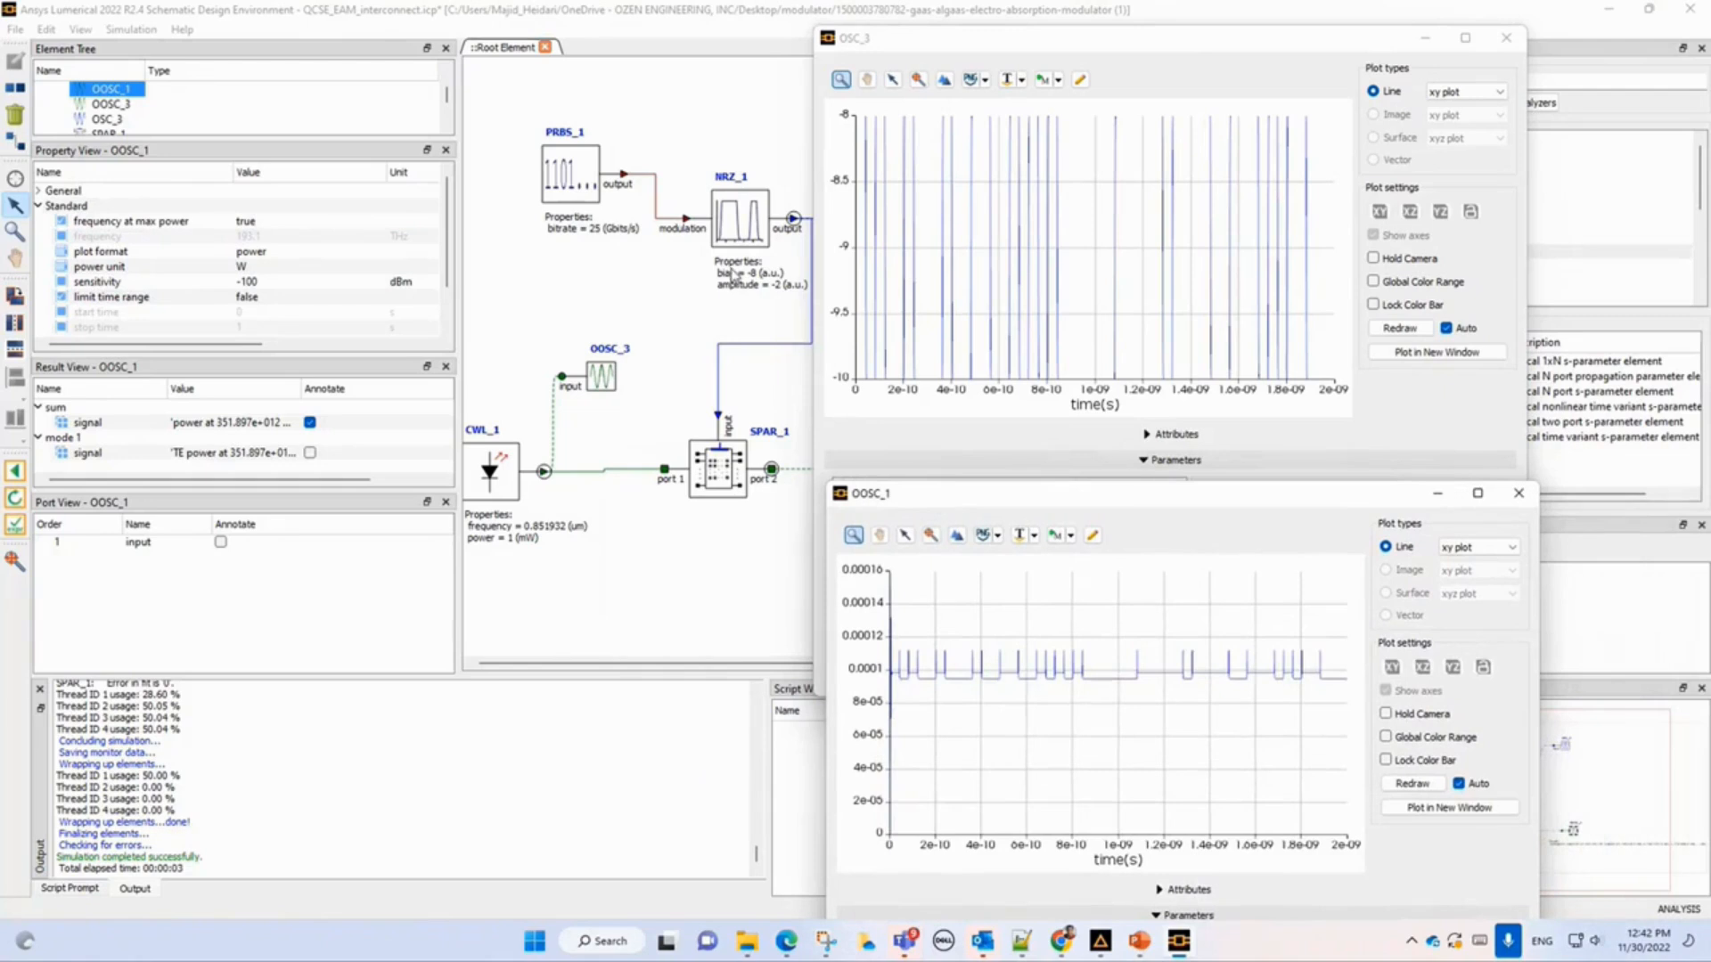
# Set the NRZ_1 generator's bias to -4 and run the circuit simulation again.
pyautogui.click(737, 228)
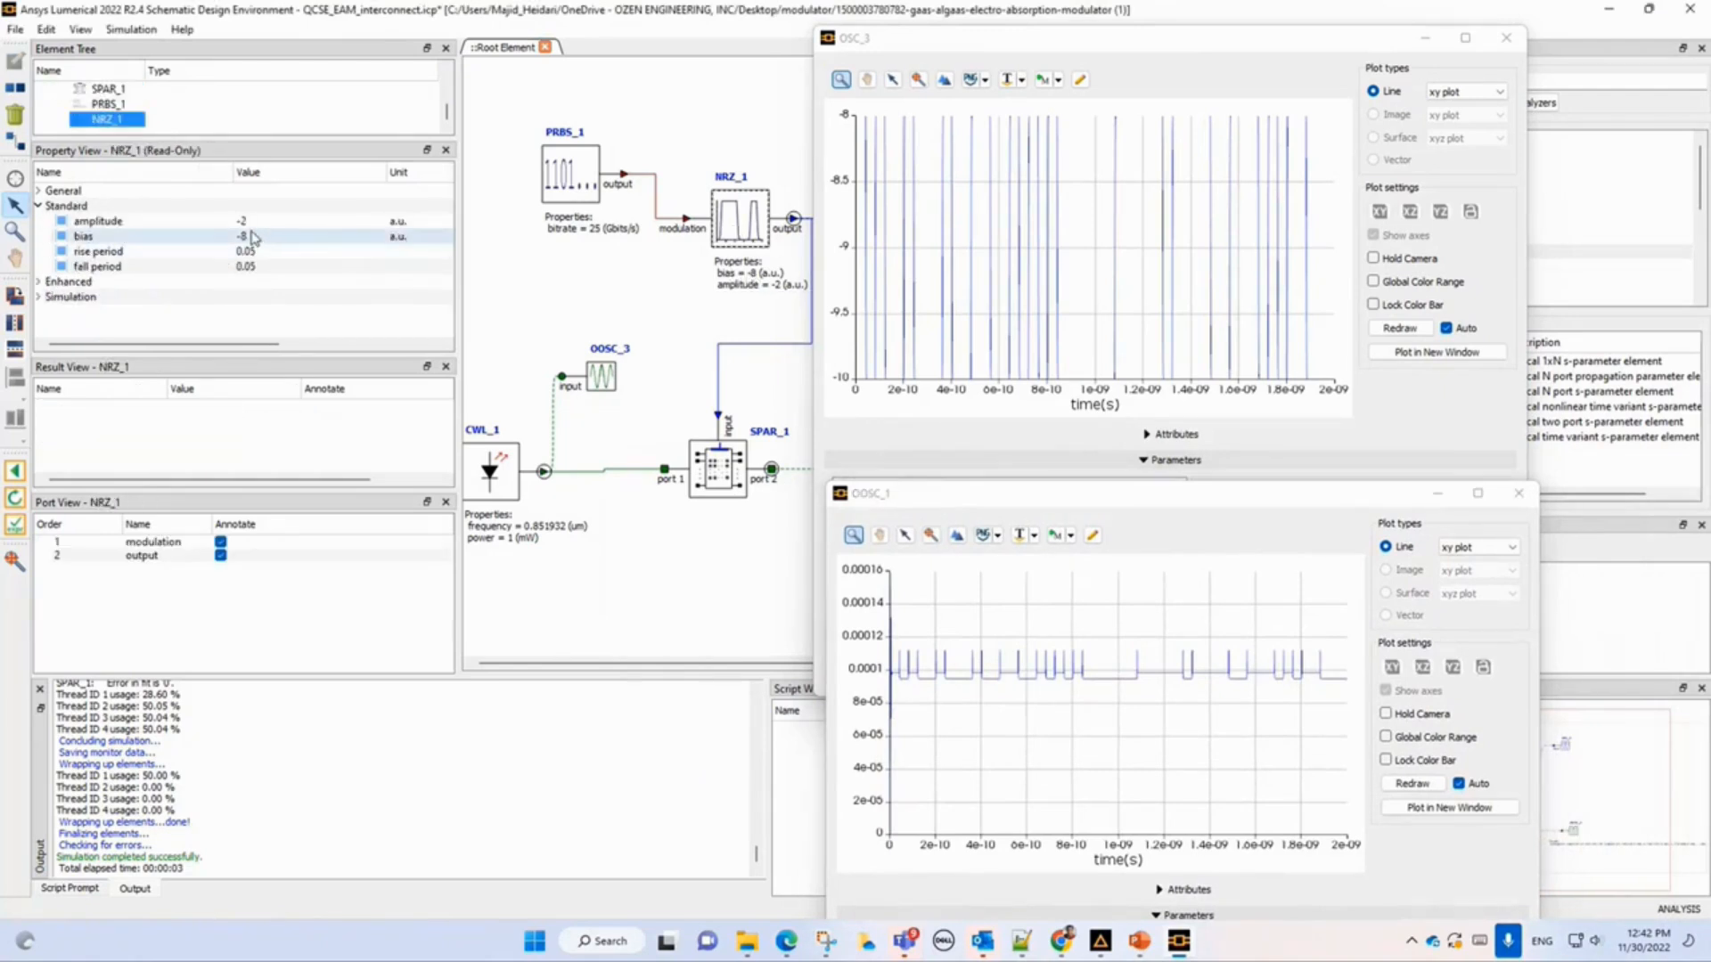
pyautogui.click(253, 237)
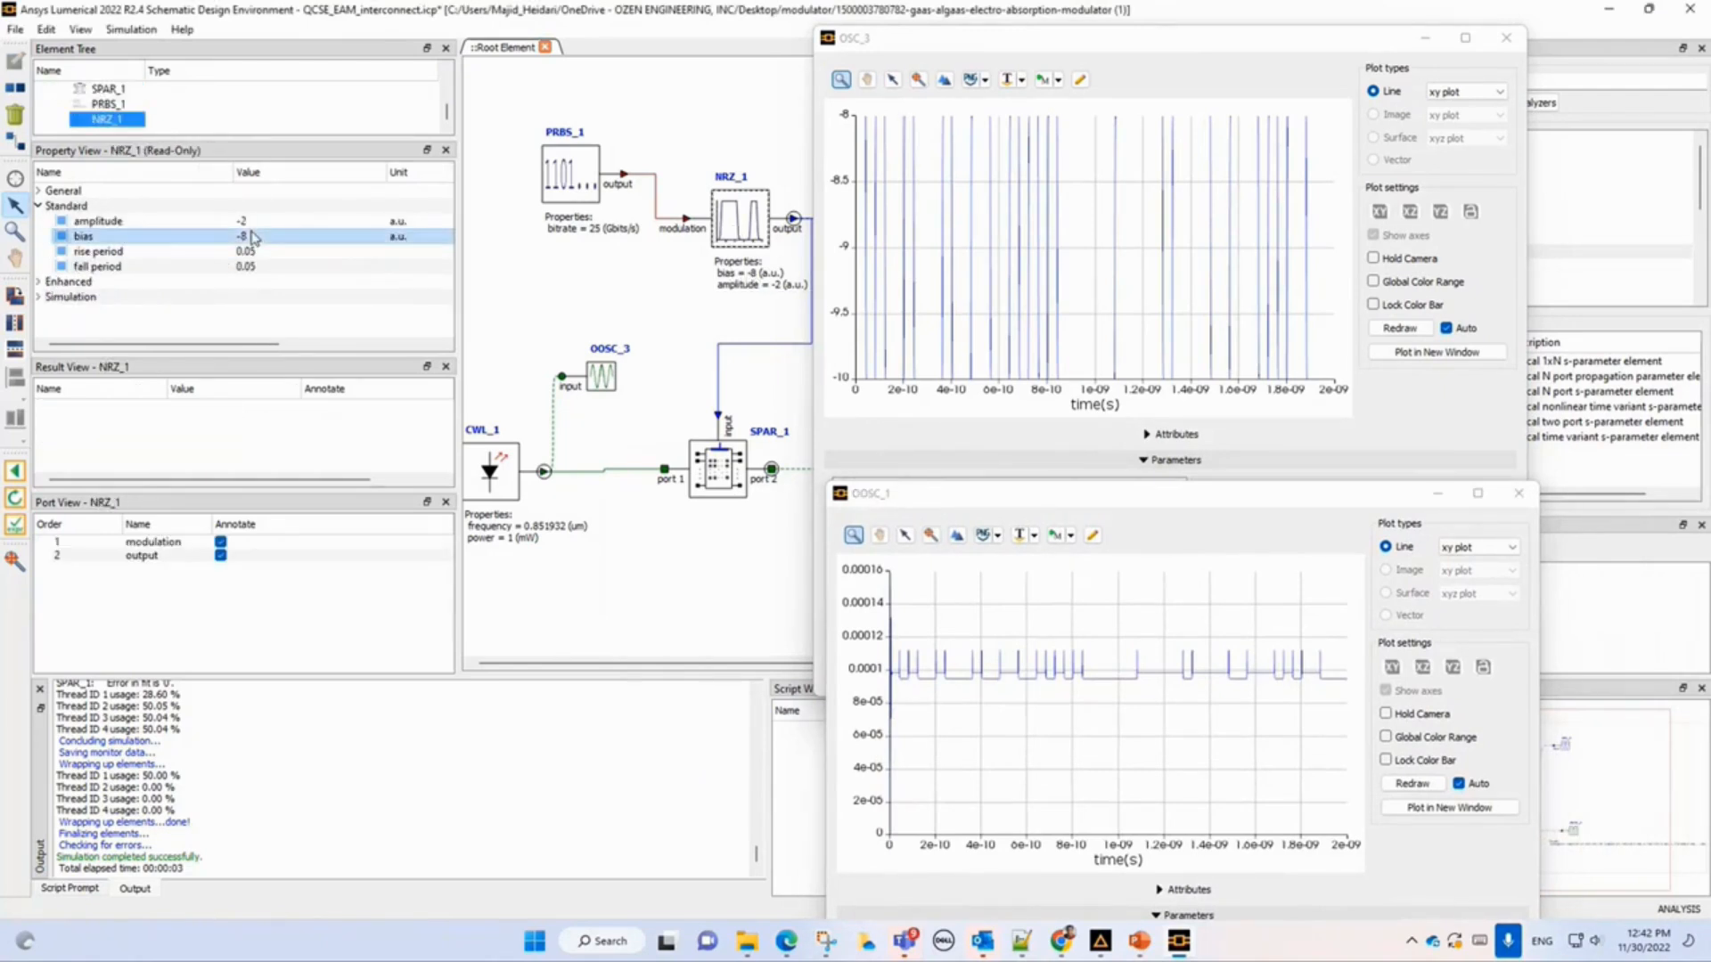
pyautogui.click(16, 472)
pyautogui.doubleClick(253, 237)
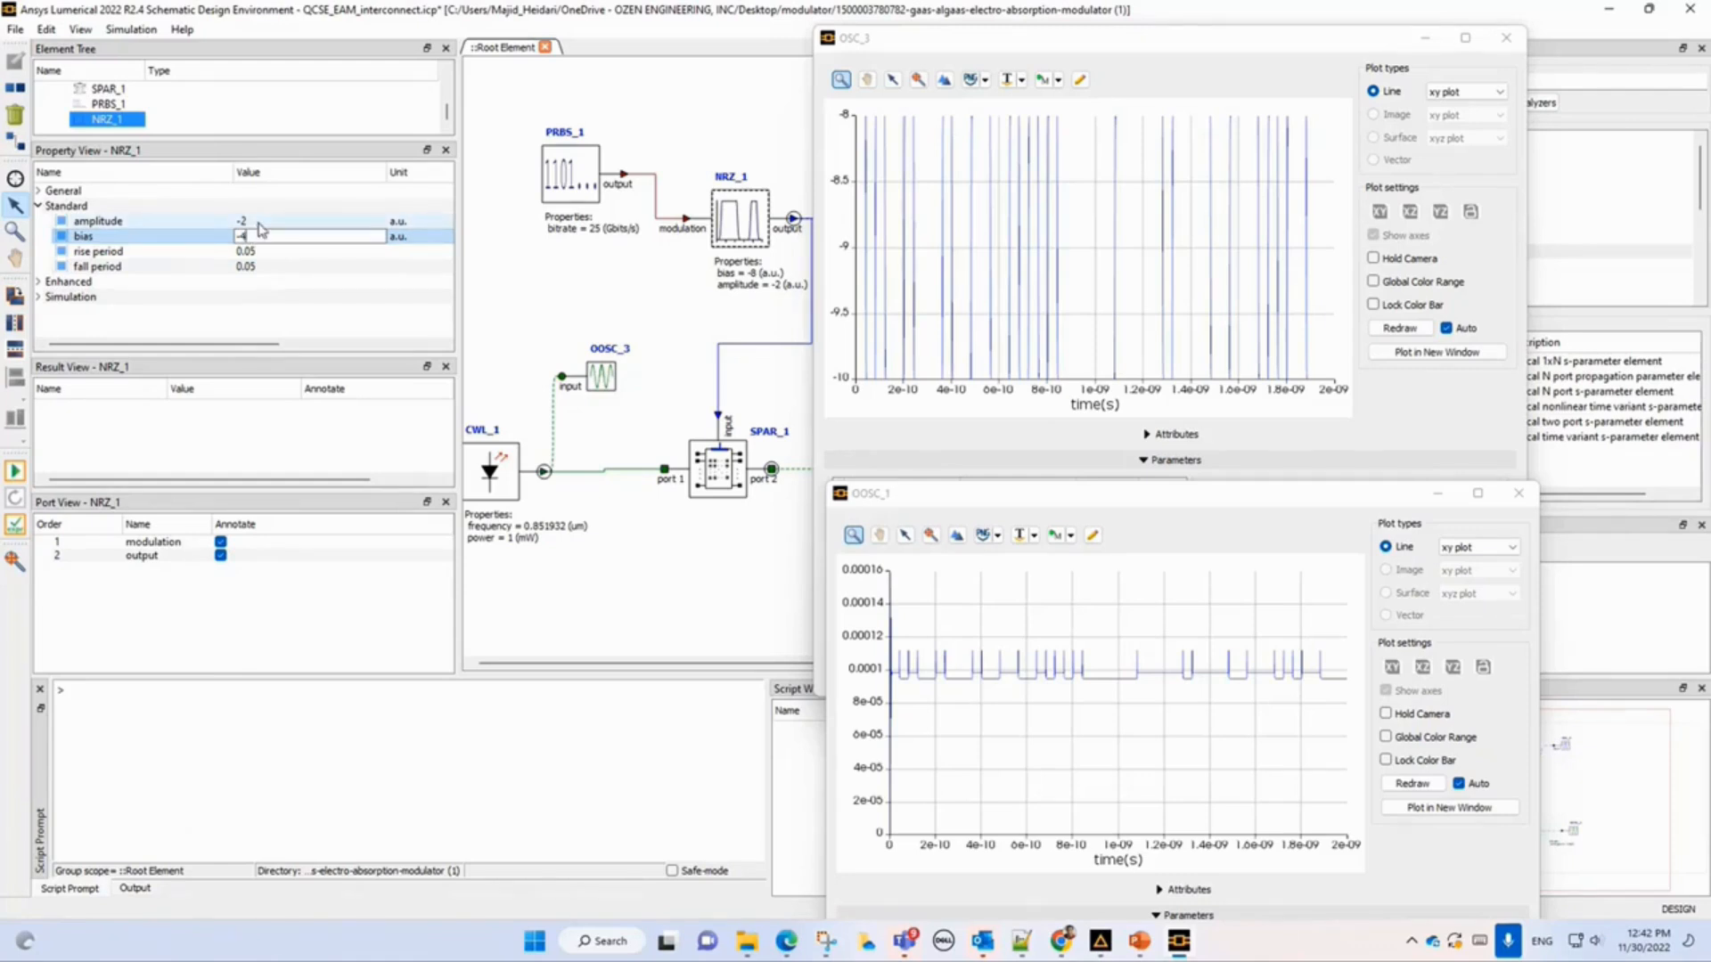
pyautogui.press('Return')
pyautogui.click(16, 472)
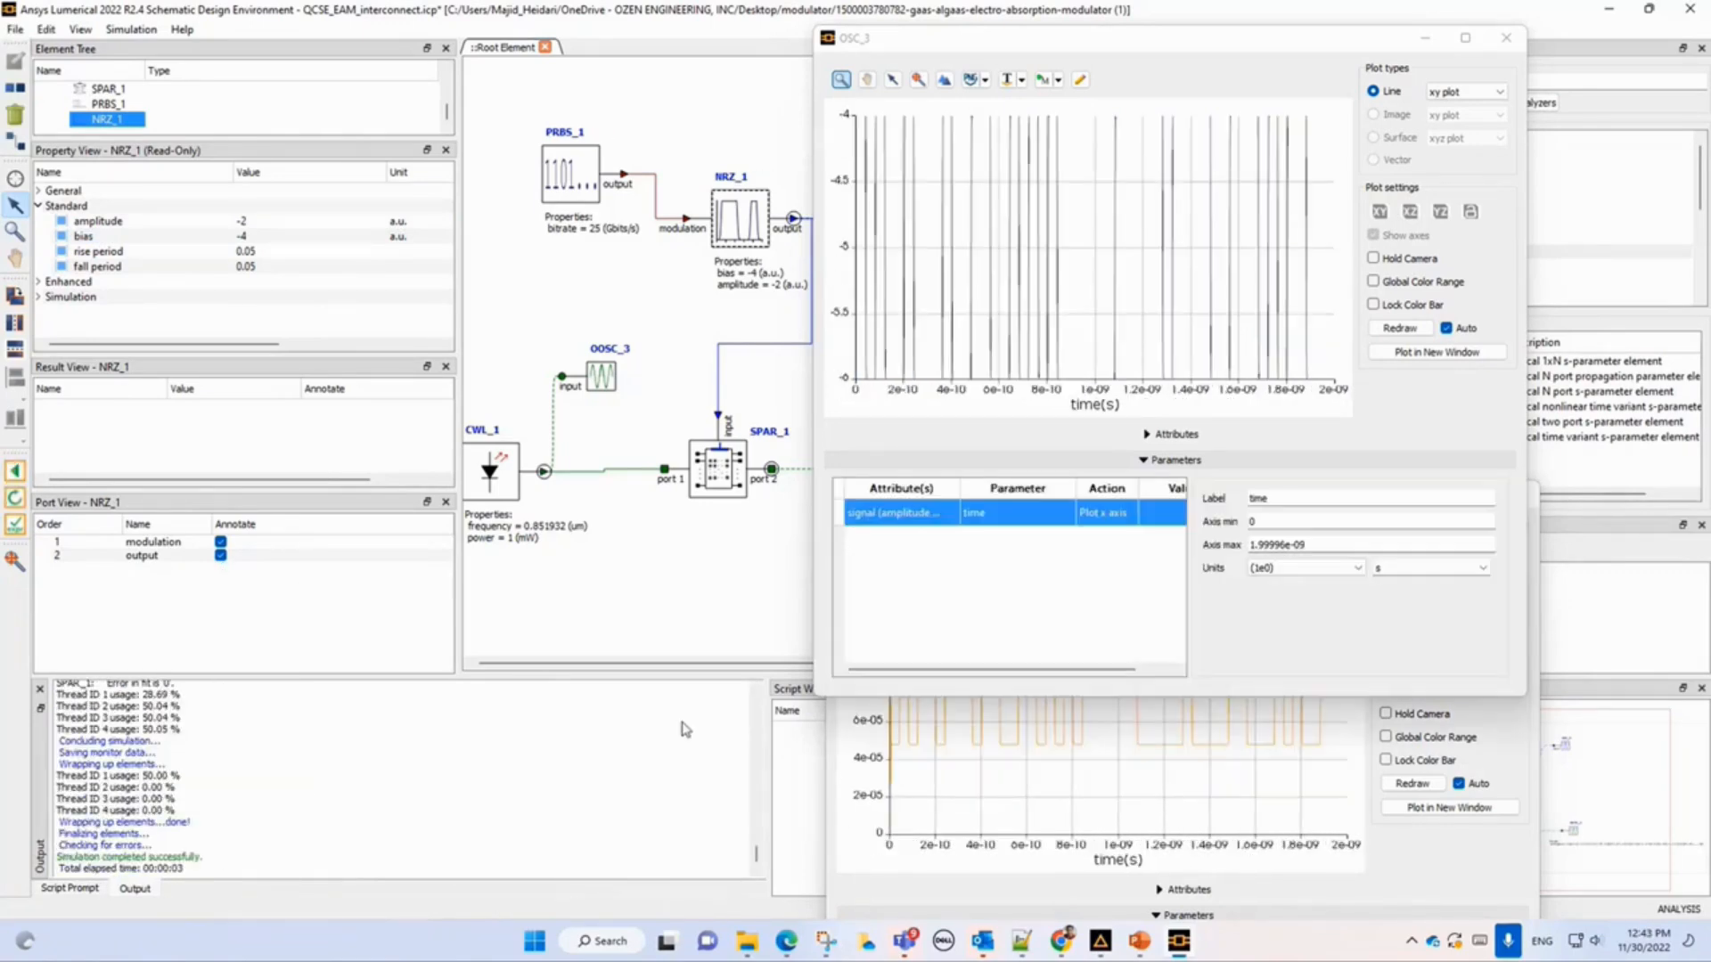
# Plot the updated OOSC_1 optical output in a new figure window and position it beside the oscilloscope windows.
pyautogui.click(853, 786)
pyautogui.moveTo(937, 740)
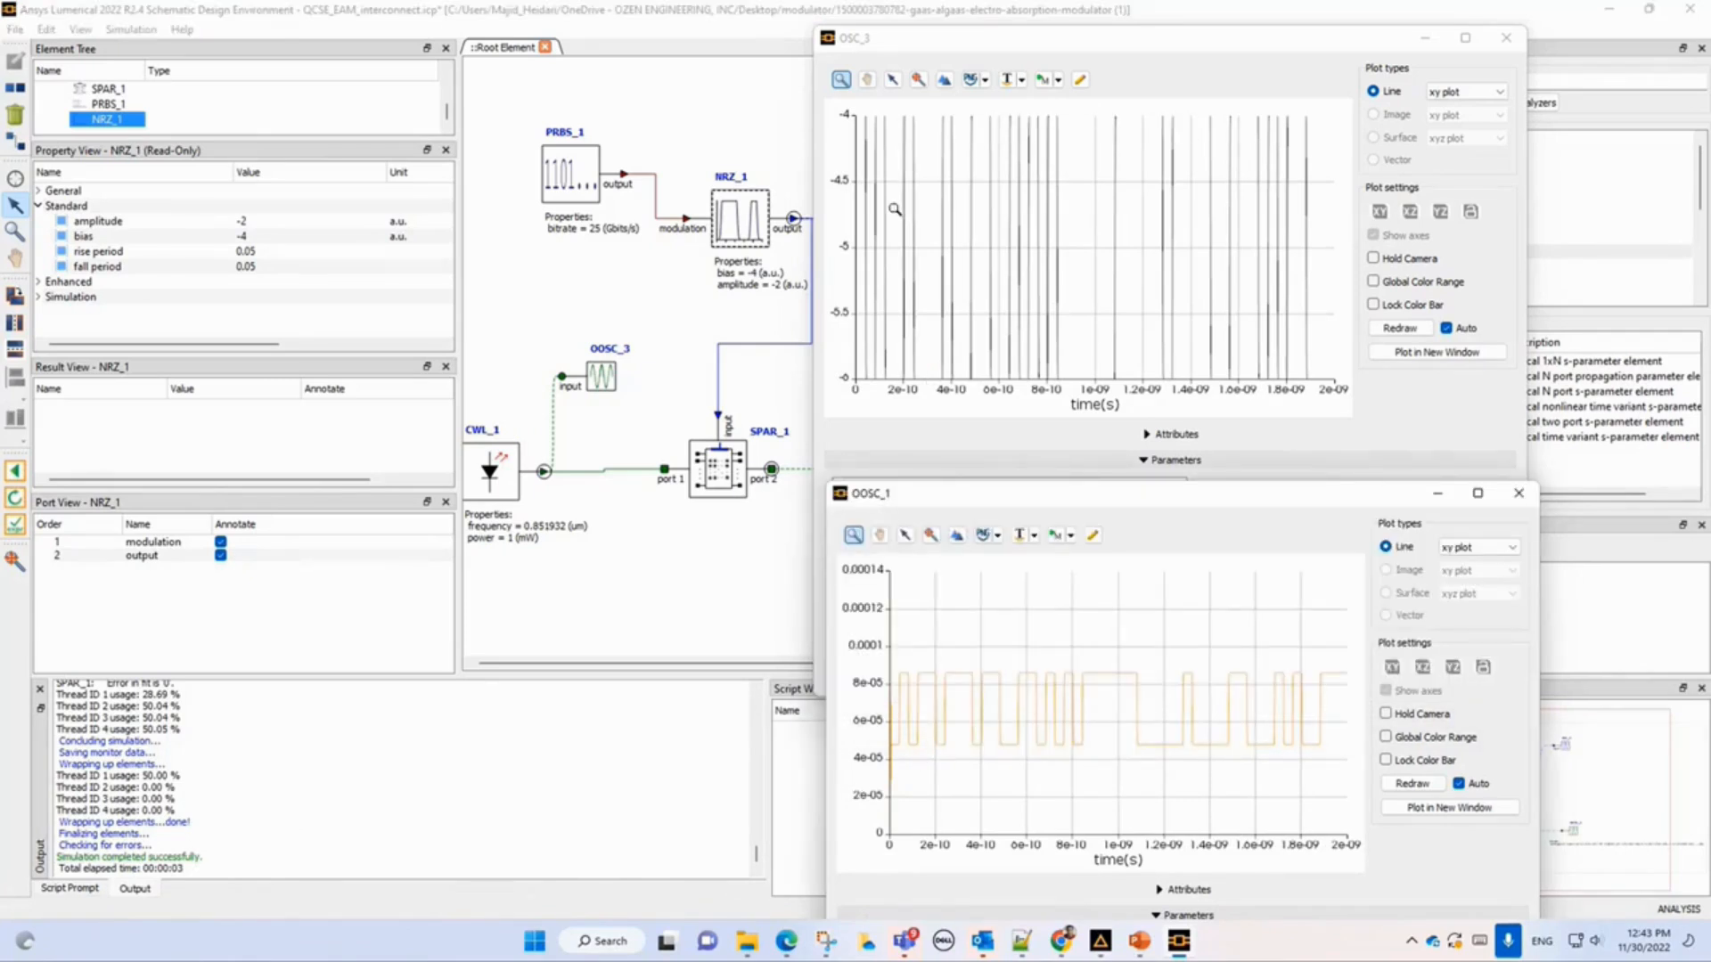
pyautogui.moveTo(1016, 282)
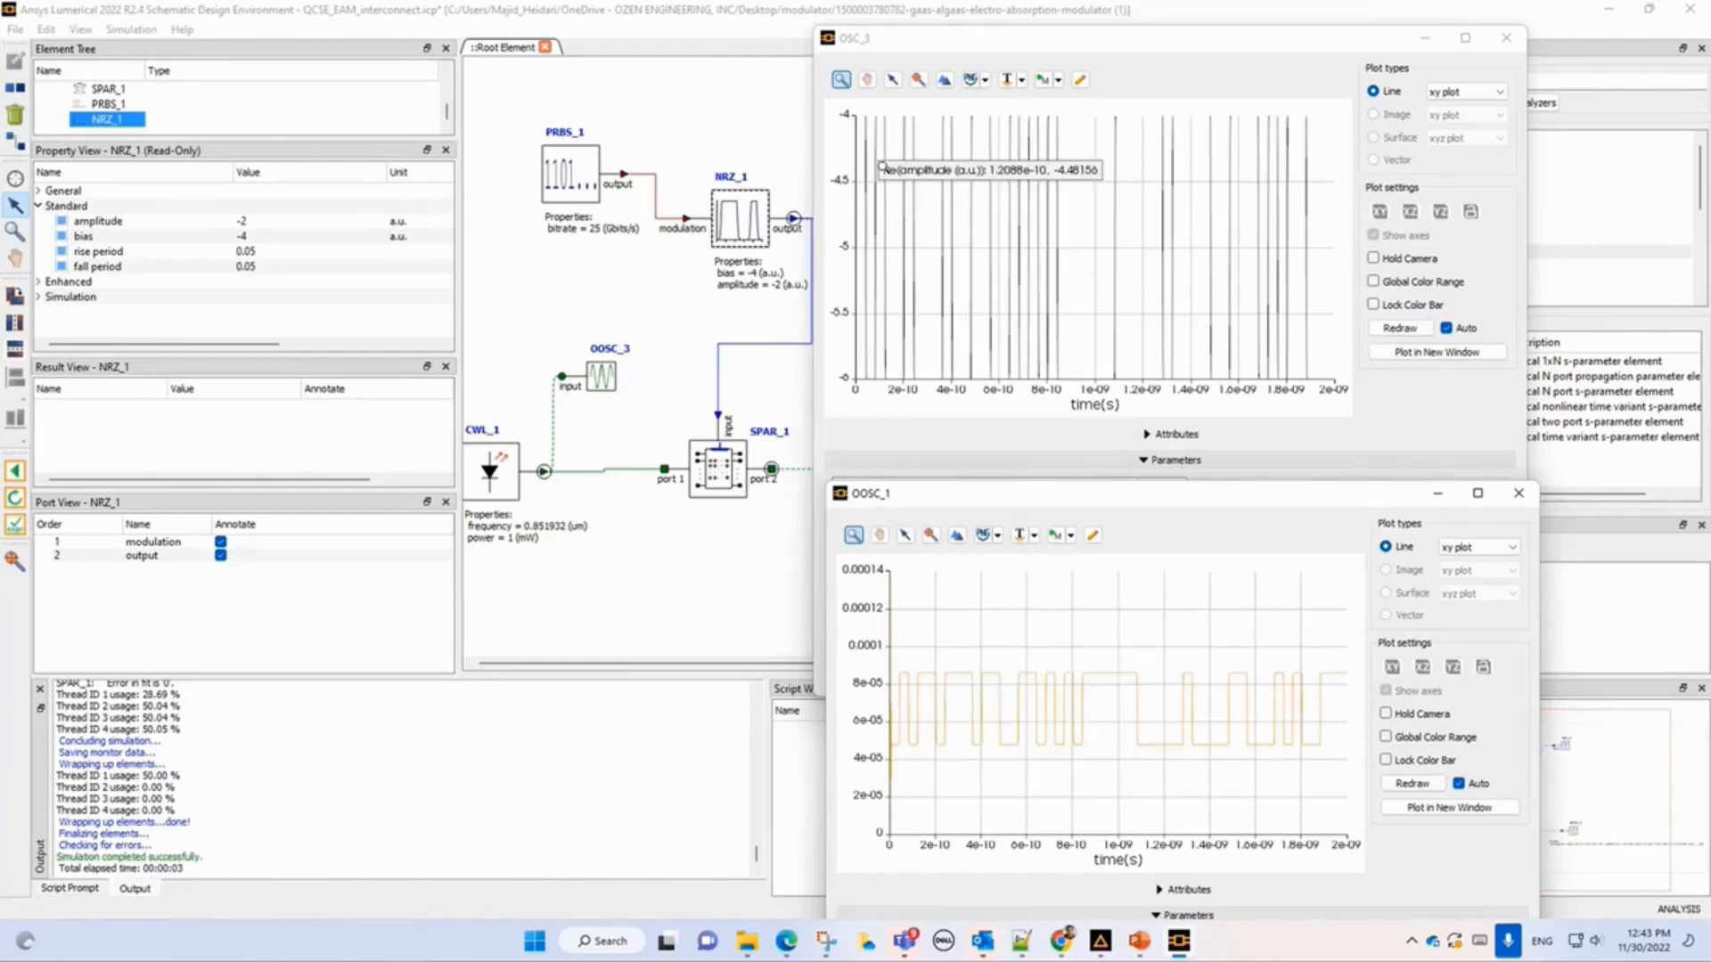
pyautogui.moveTo(1019, 772)
pyautogui.moveTo(984, 669)
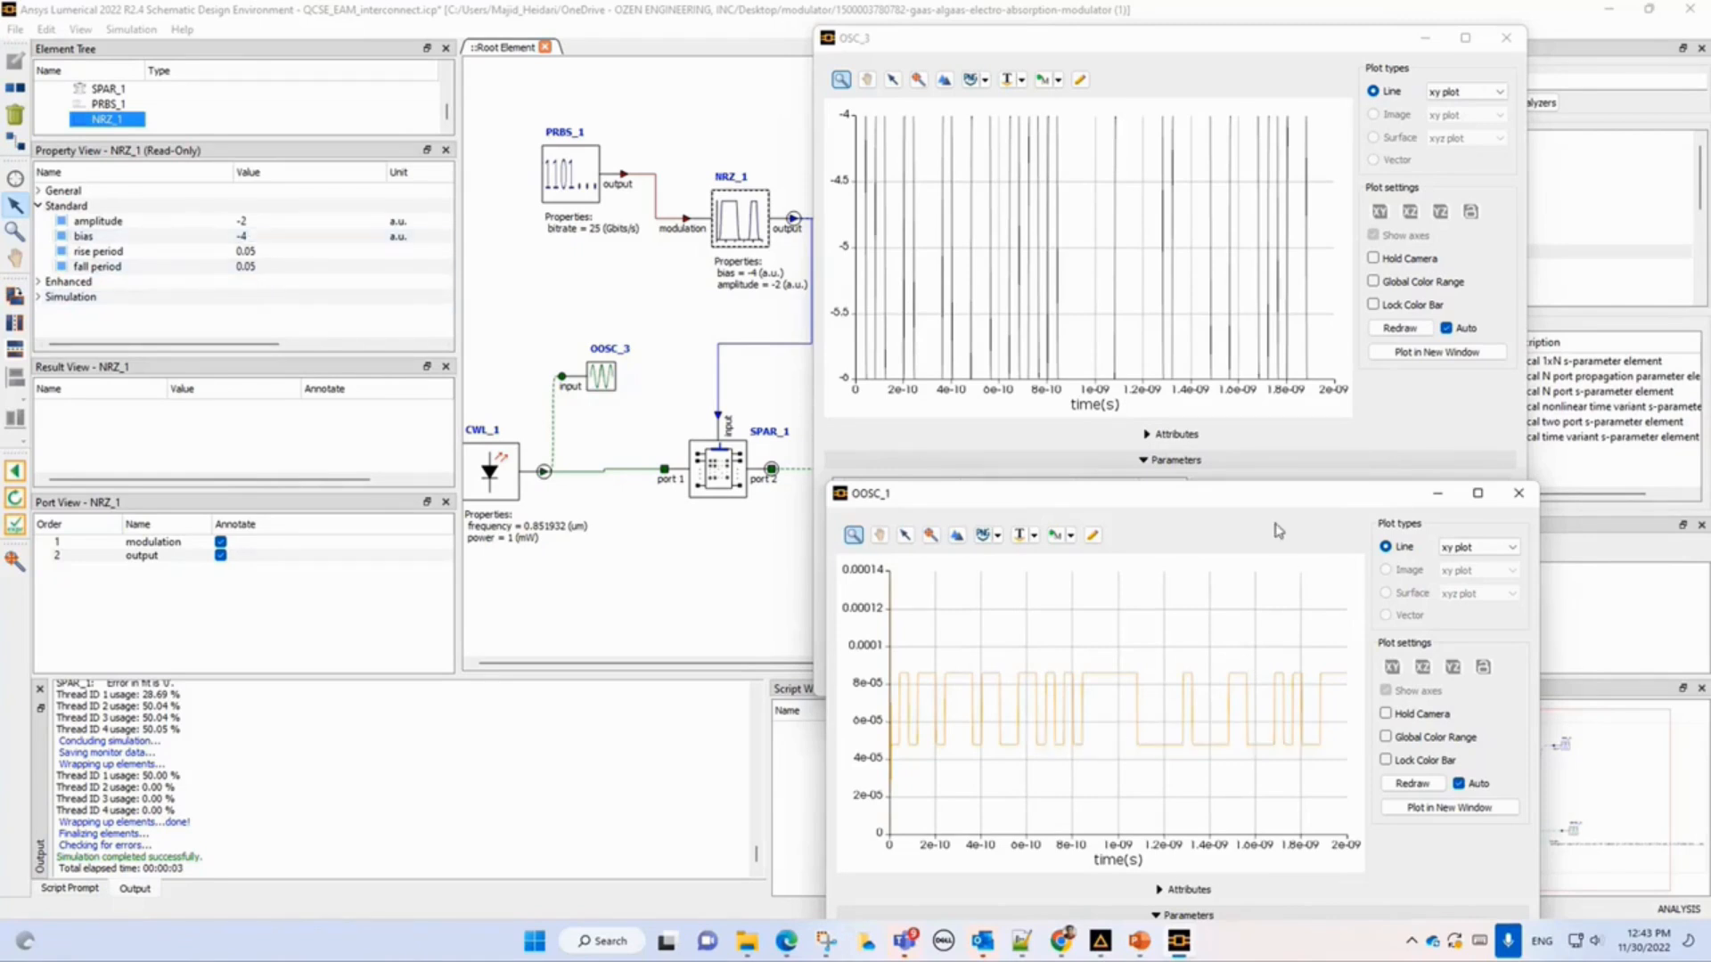
pyautogui.moveTo(1269, 501); pyautogui.dragTo(1101, 484)
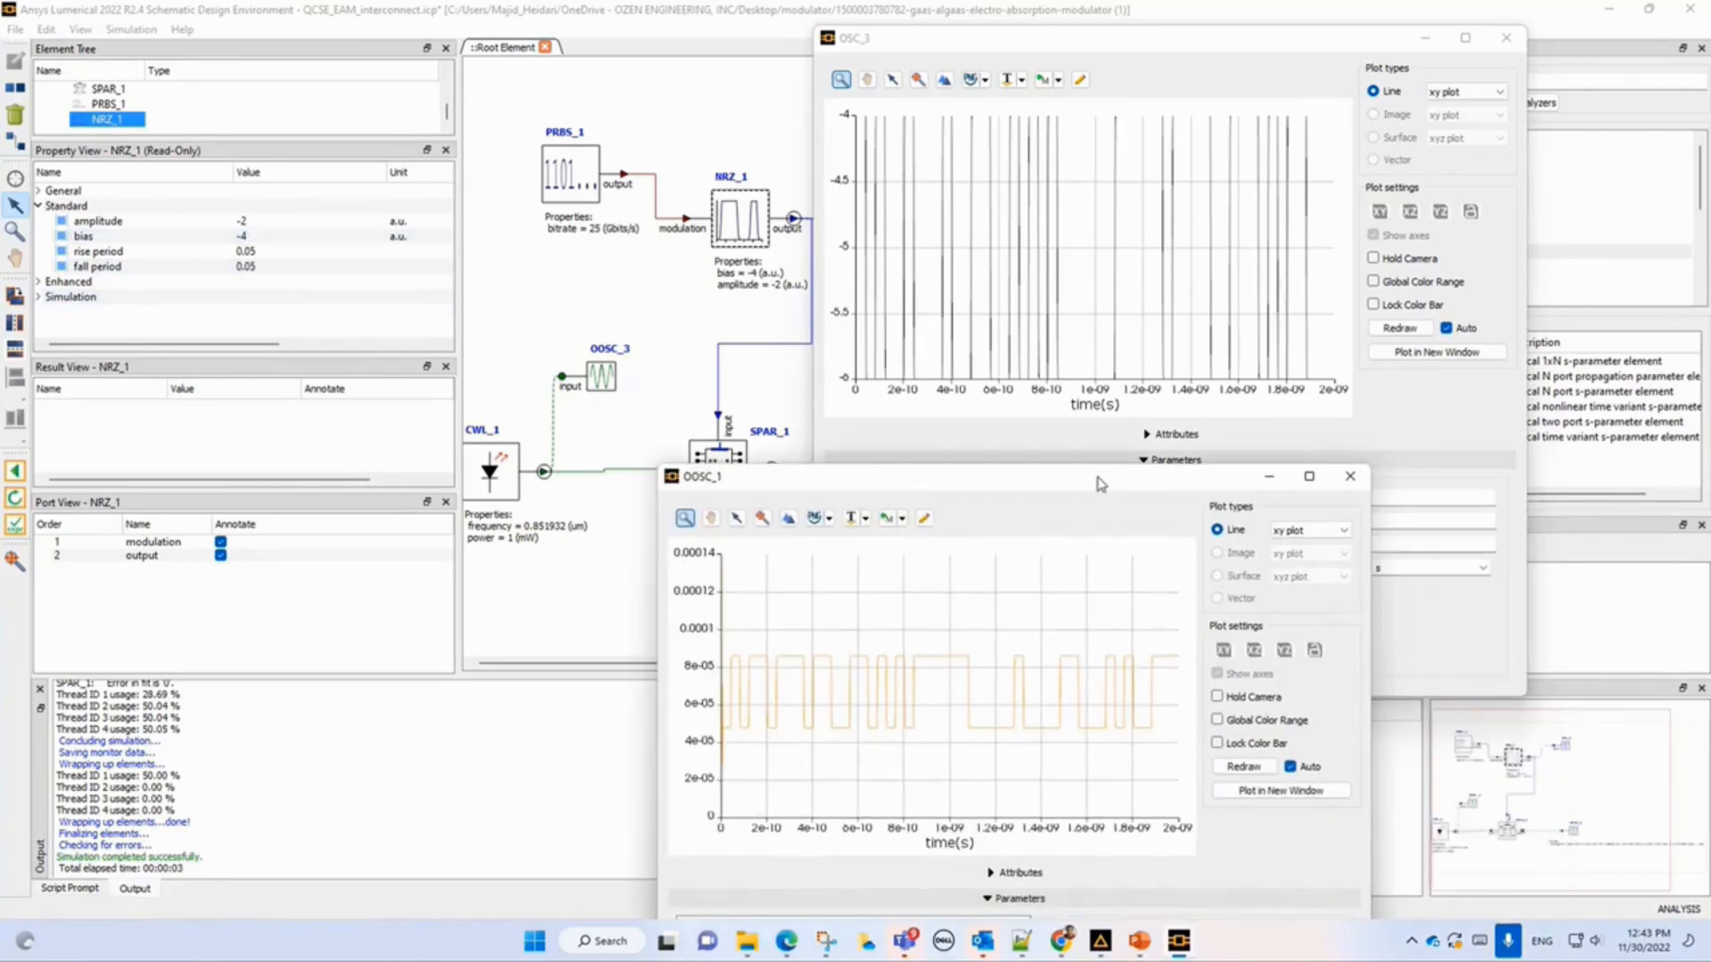
pyautogui.click(1303, 800)
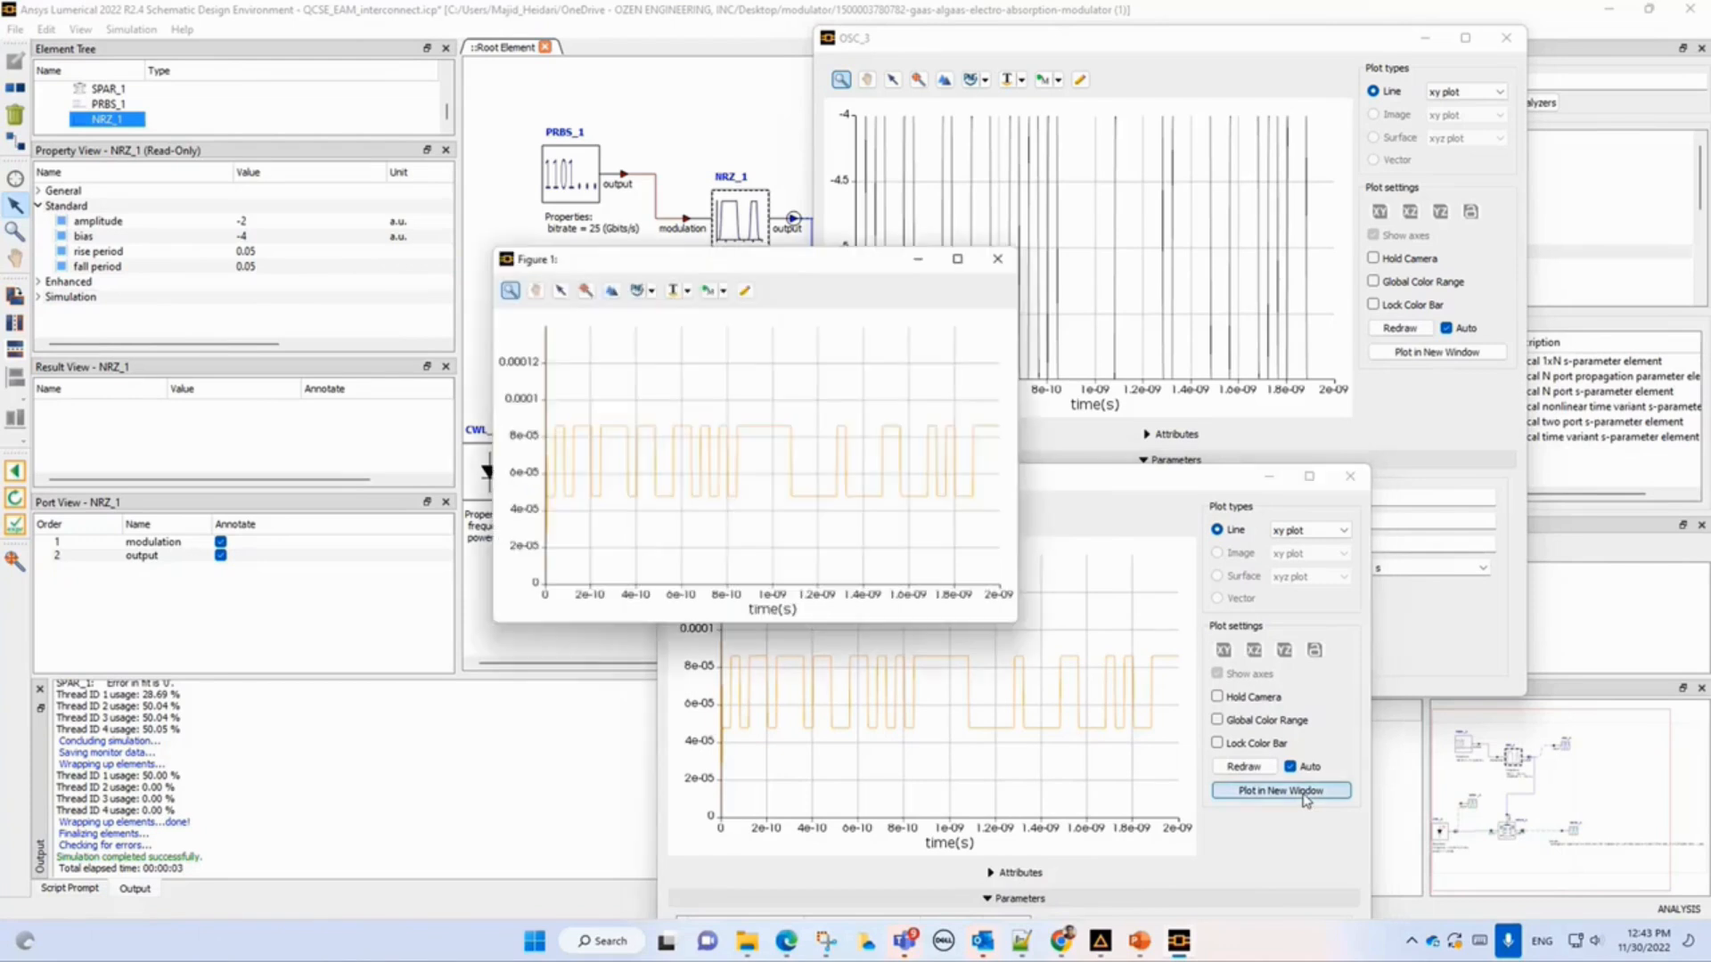
pyautogui.moveTo(753, 265); pyautogui.dragTo(545, 55)
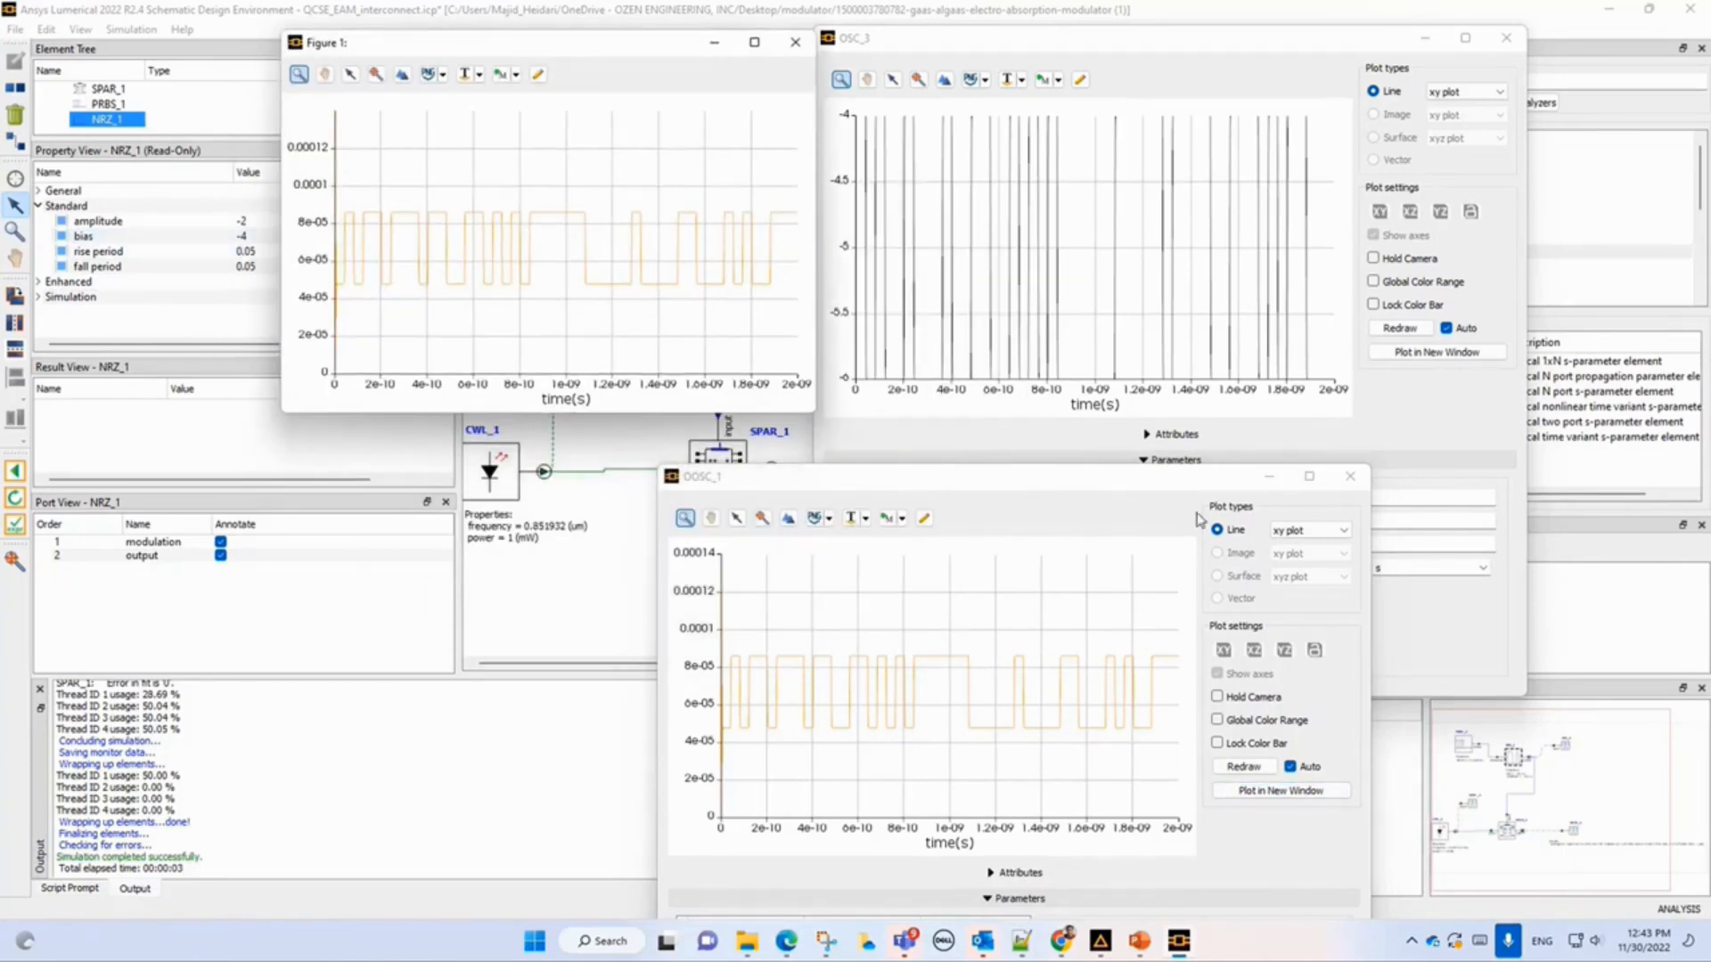
pyautogui.moveTo(1160, 487); pyautogui.dragTo(1380, 508)
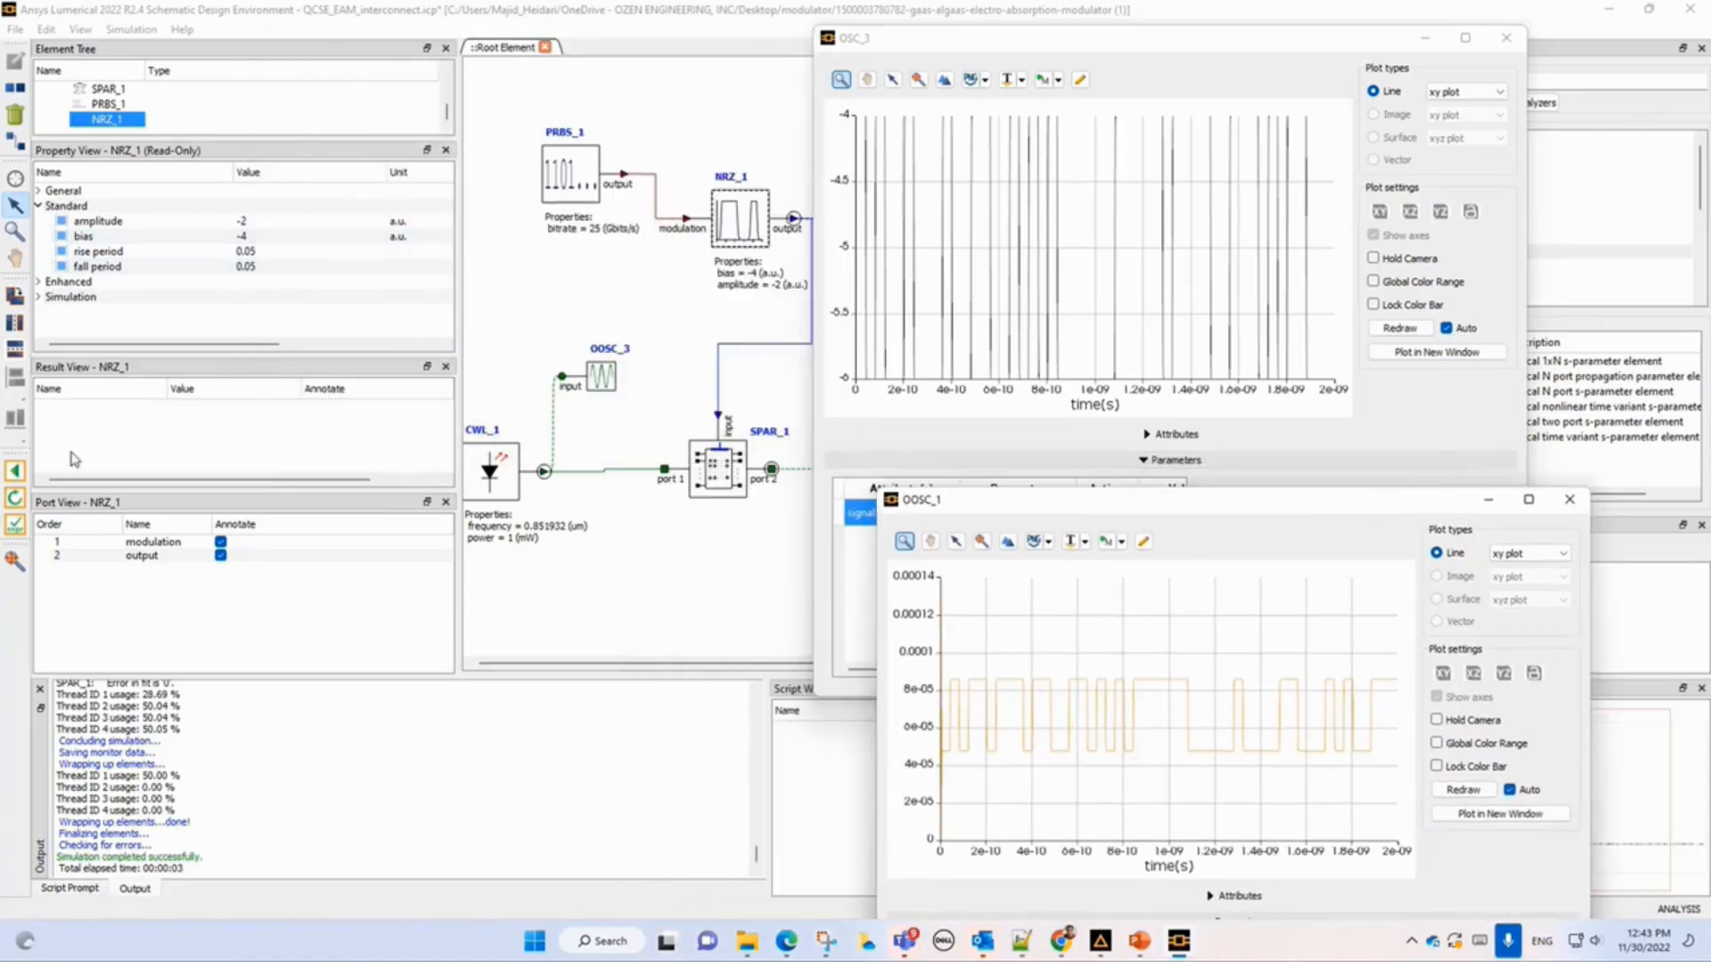
# Set the NRZ_1 generator's bias back to -8 and rerun the circuit simulation.
pyautogui.click(15, 471)
pyautogui.doubleClick(254, 237)
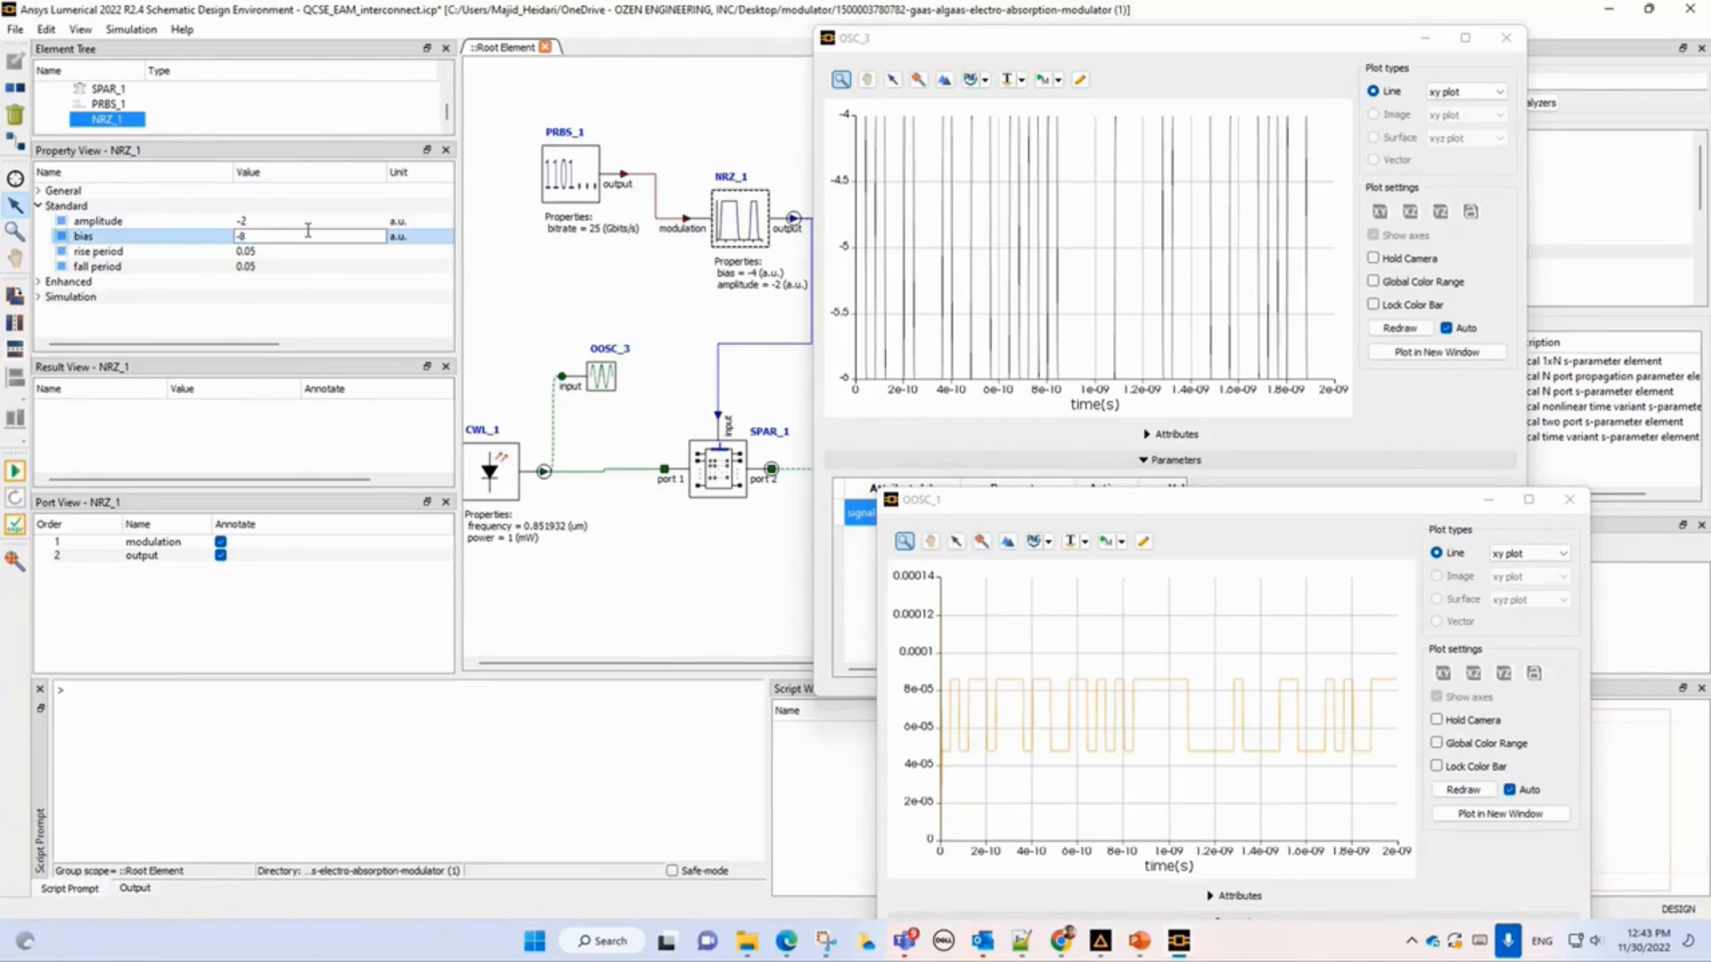
pyautogui.write('-8')
pyautogui.press('Return')
pyautogui.doubleClick(281, 235)
pyautogui.click(16, 471)
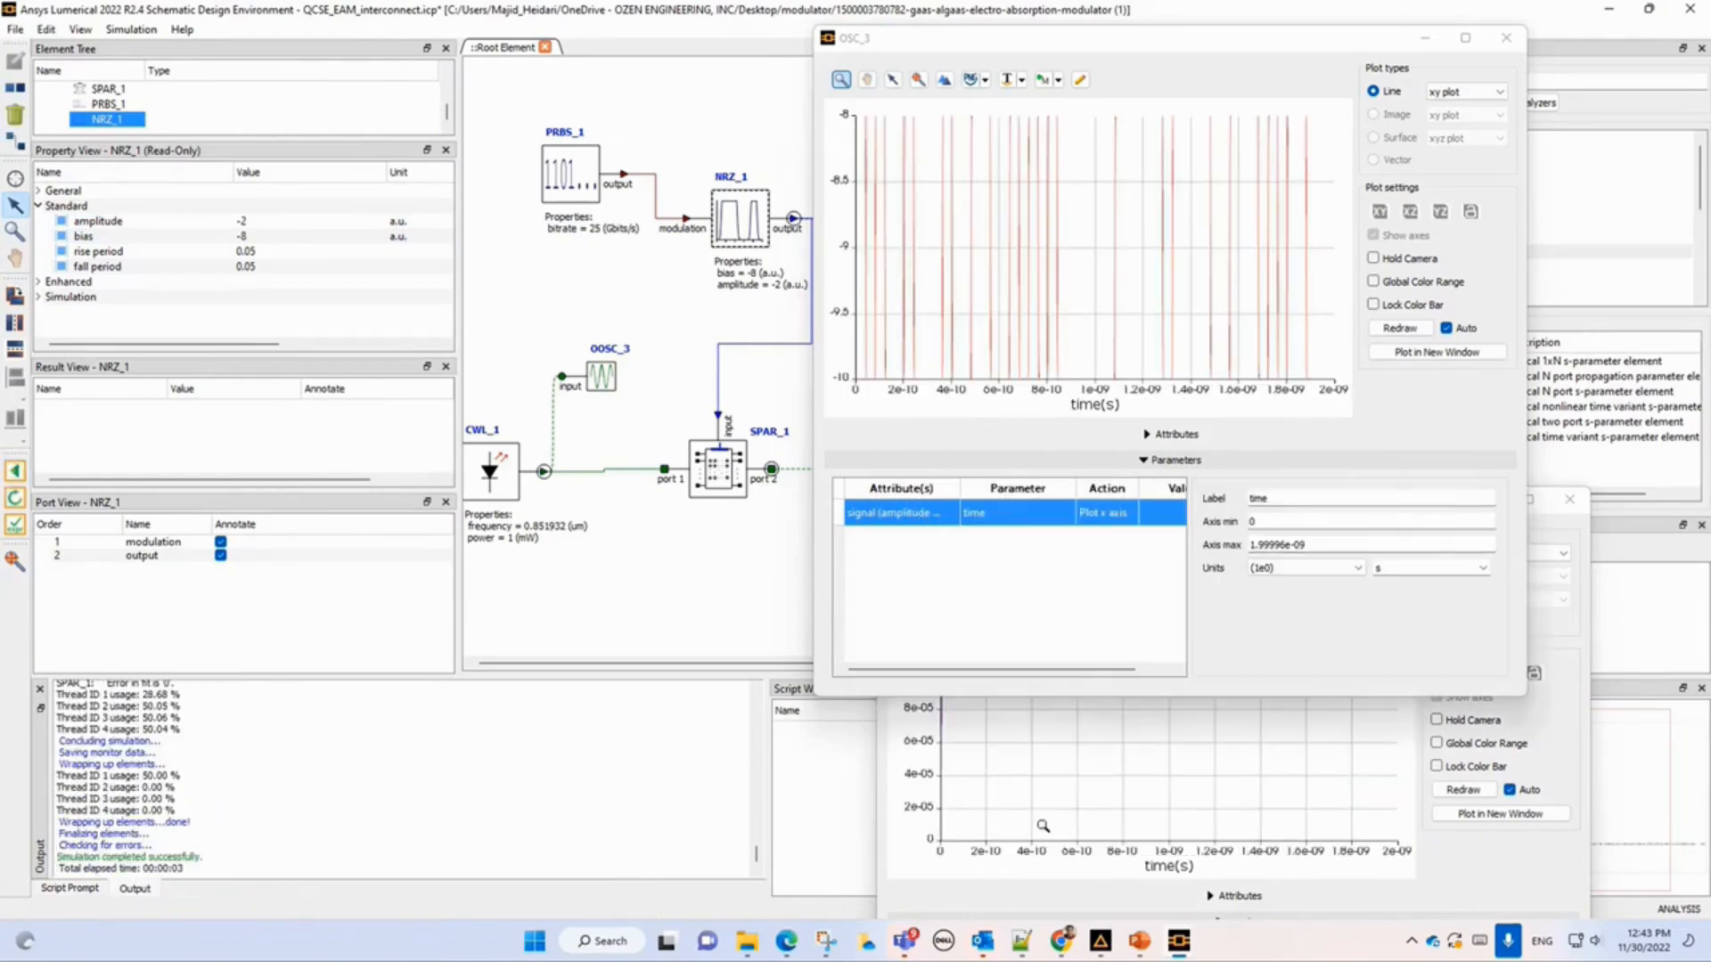
# Compare the rerun OOSC_1 optical output against the bias -4 figure window.
pyautogui.click(902, 835)
pyautogui.moveTo(1193, 951)
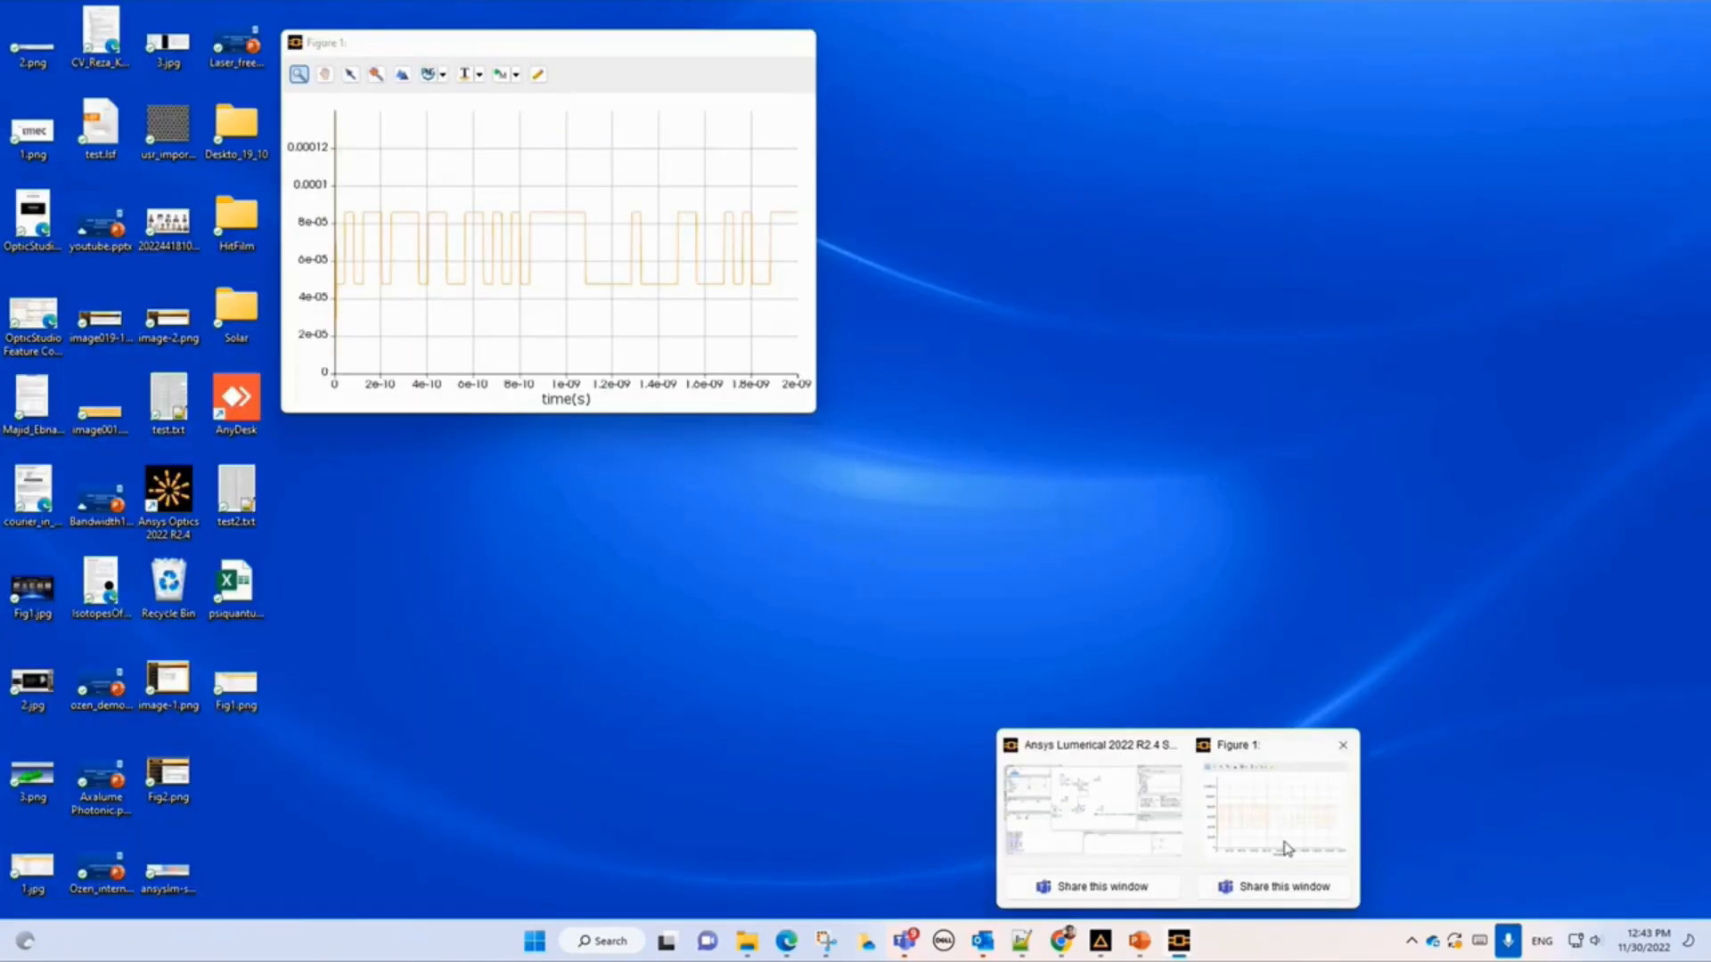
pyautogui.click(1286, 848)
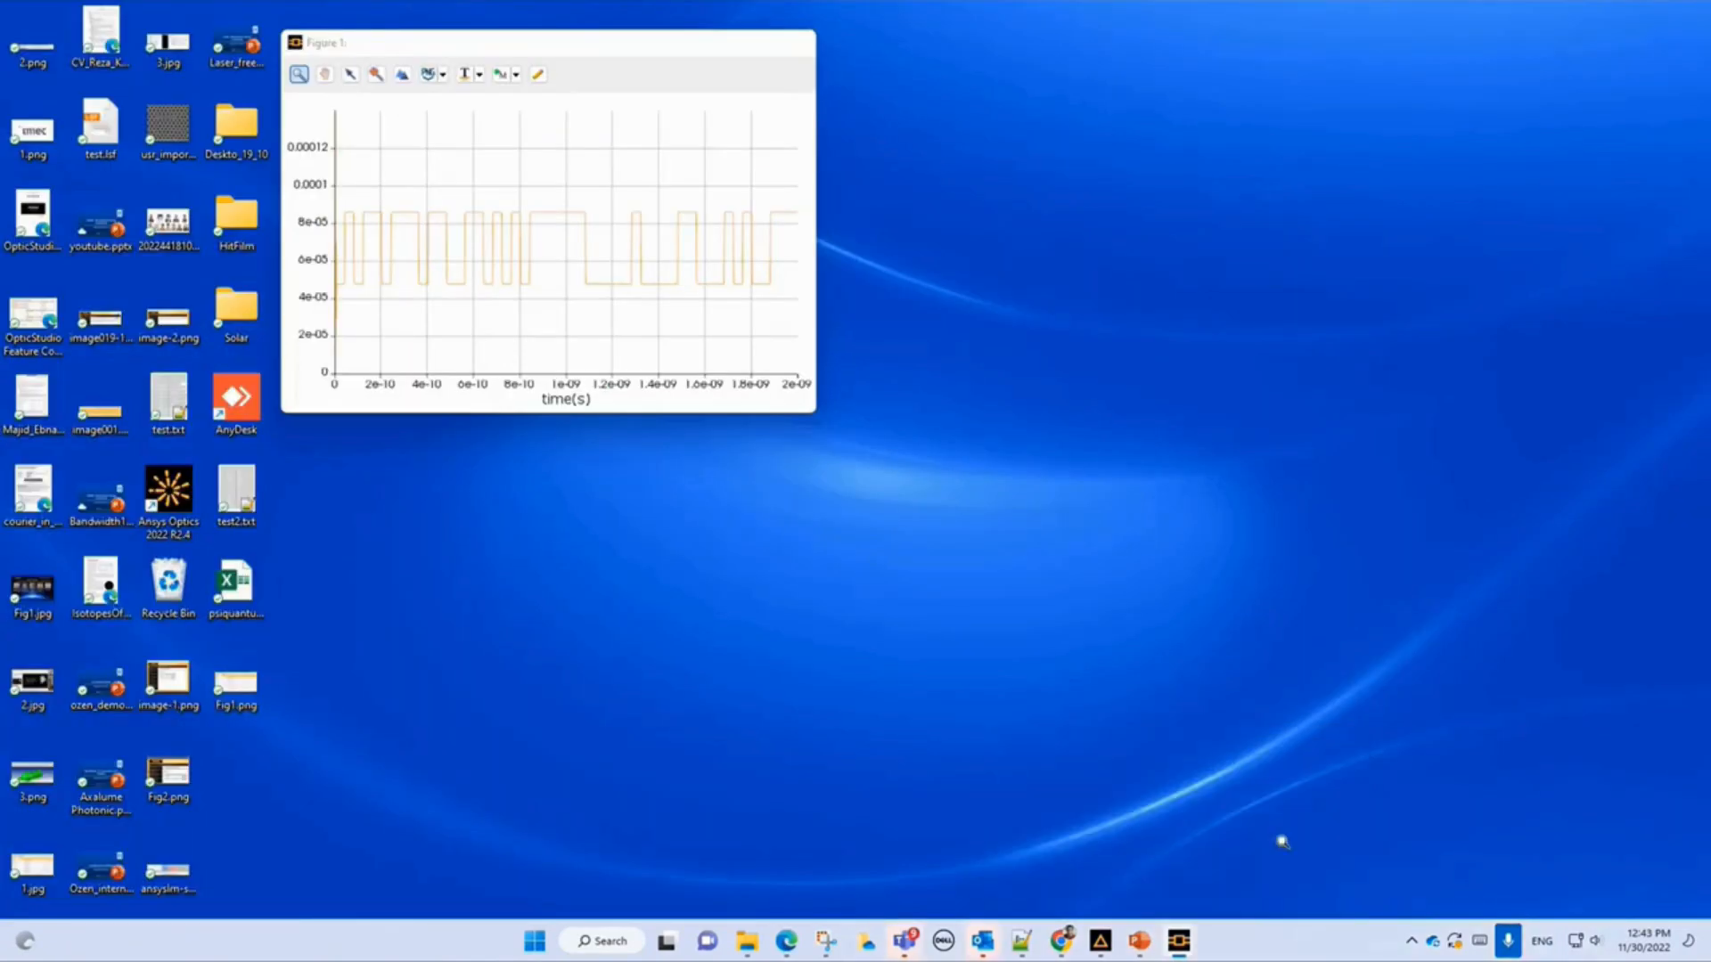
pyautogui.click(1074, 502)
pyautogui.moveTo(1074, 501); pyautogui.dragTo(602, 478)
pyautogui.moveTo(1178, 940)
pyautogui.click(1288, 833)
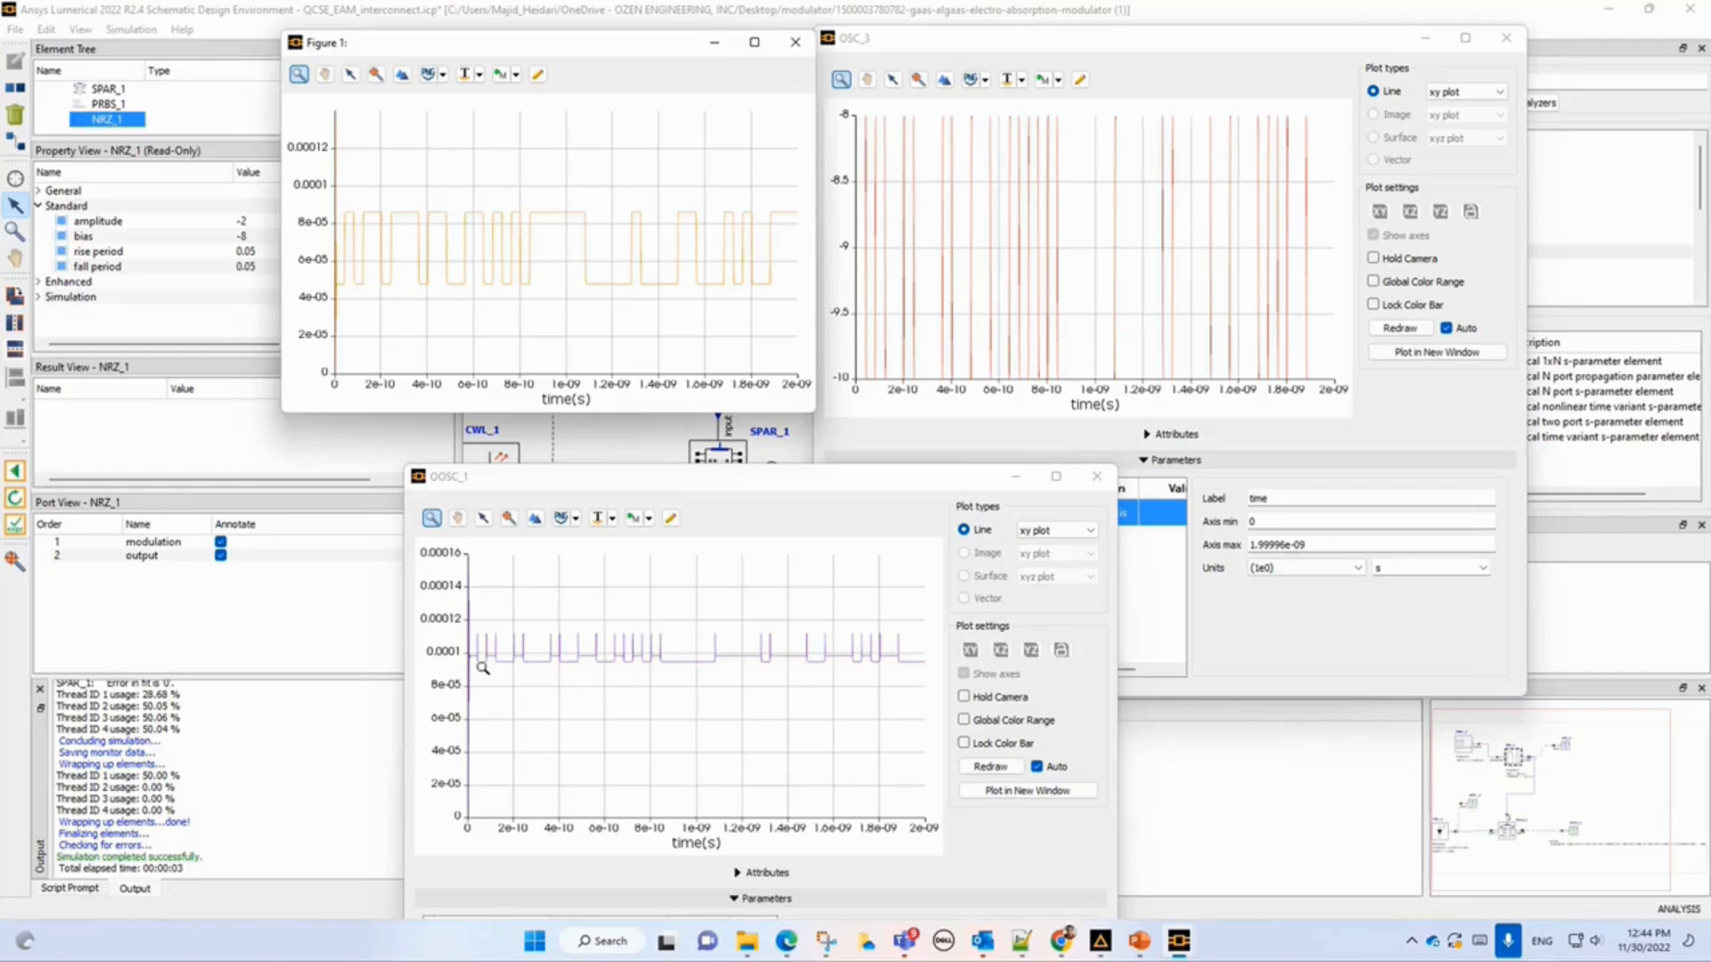
pyautogui.moveTo(486, 653)
pyautogui.moveTo(753, 949)
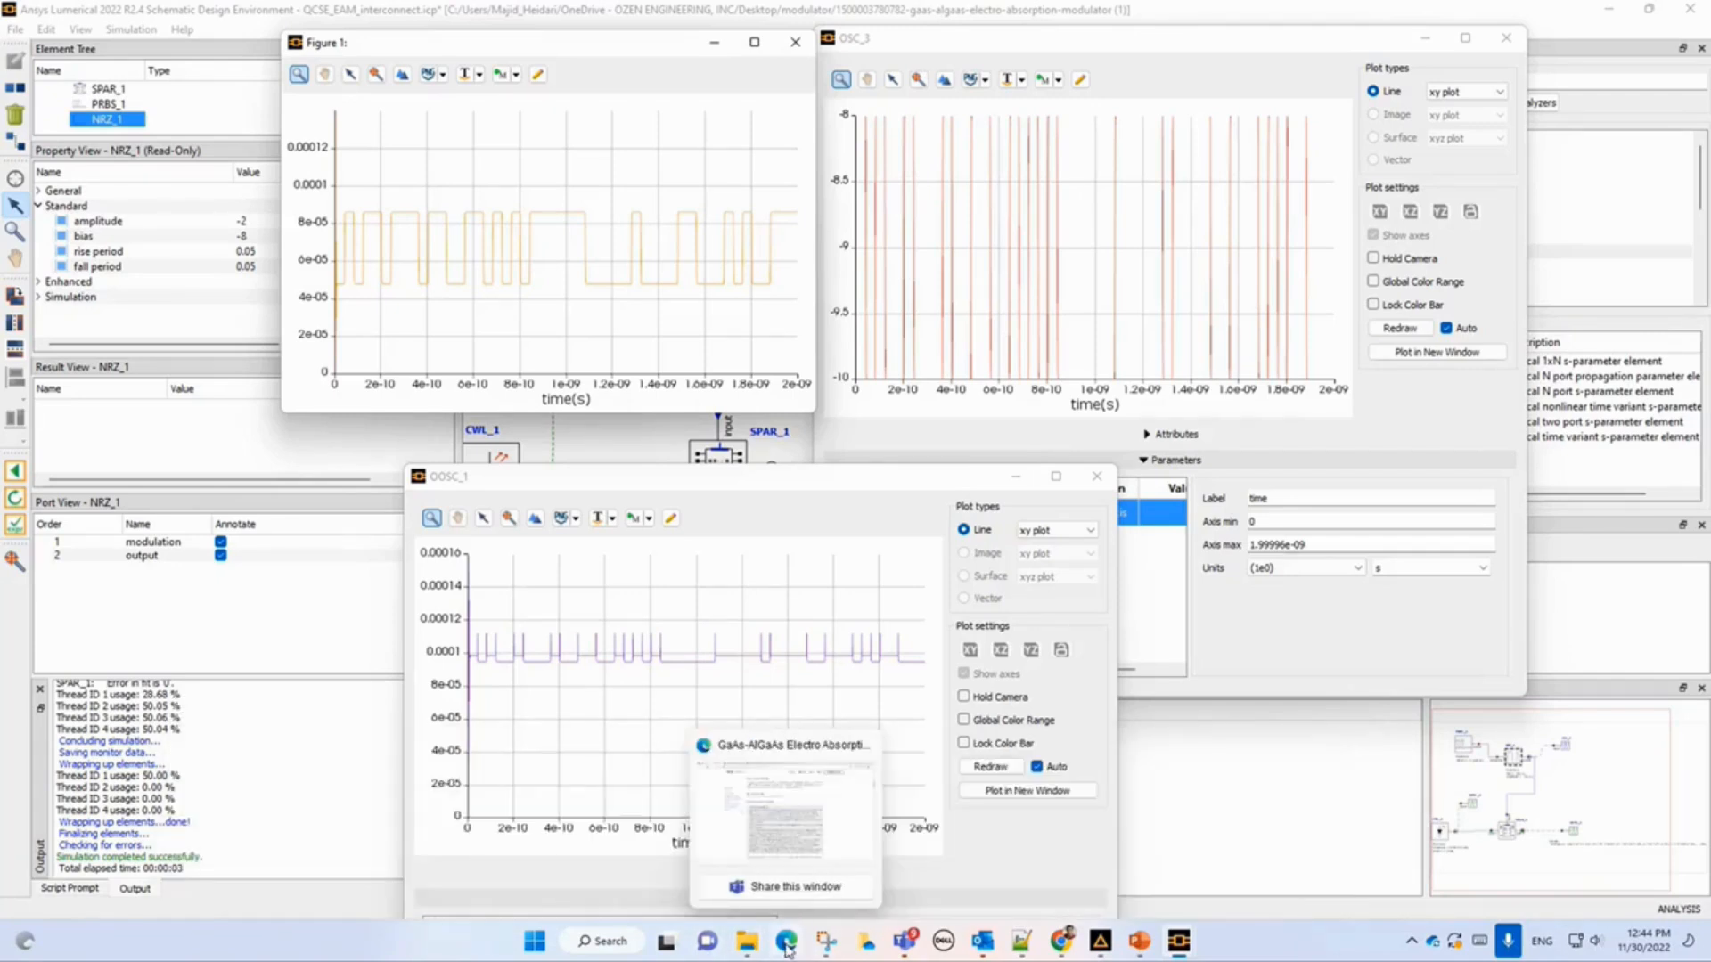
# Switch to the browser and review the Ring Modulator example article's step-by-step workflow.
pyautogui.click(785, 942)
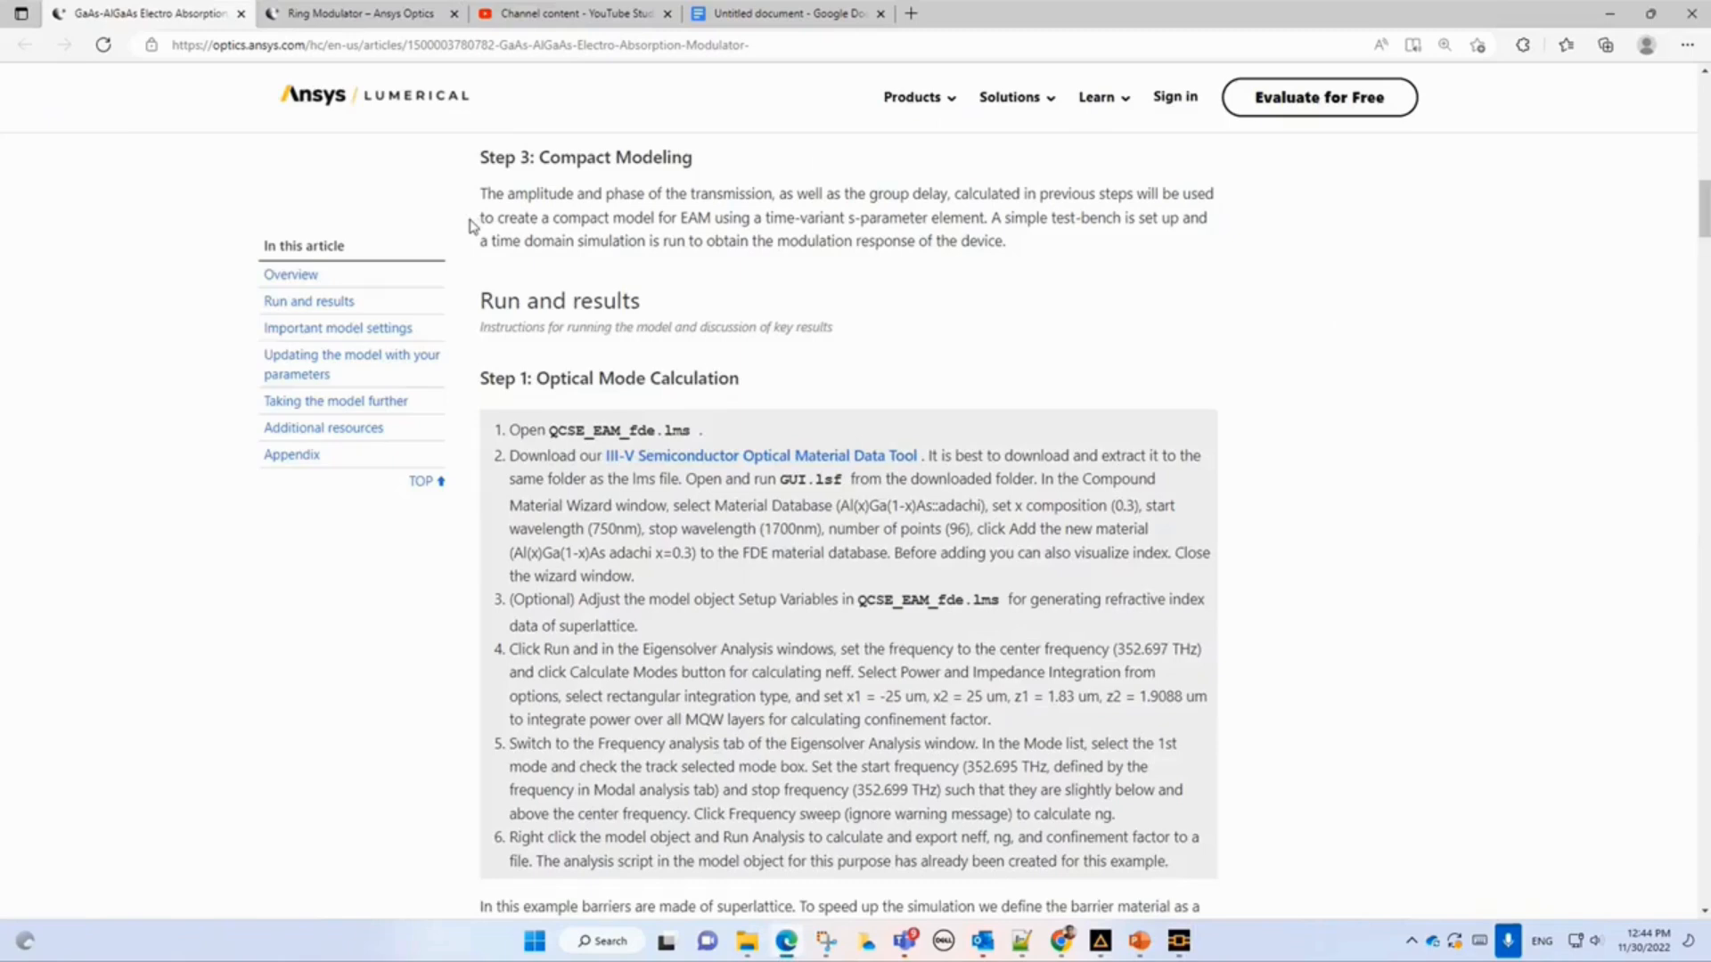
pyautogui.click(350, 16)
pyautogui.scroll(5, 761, 504)
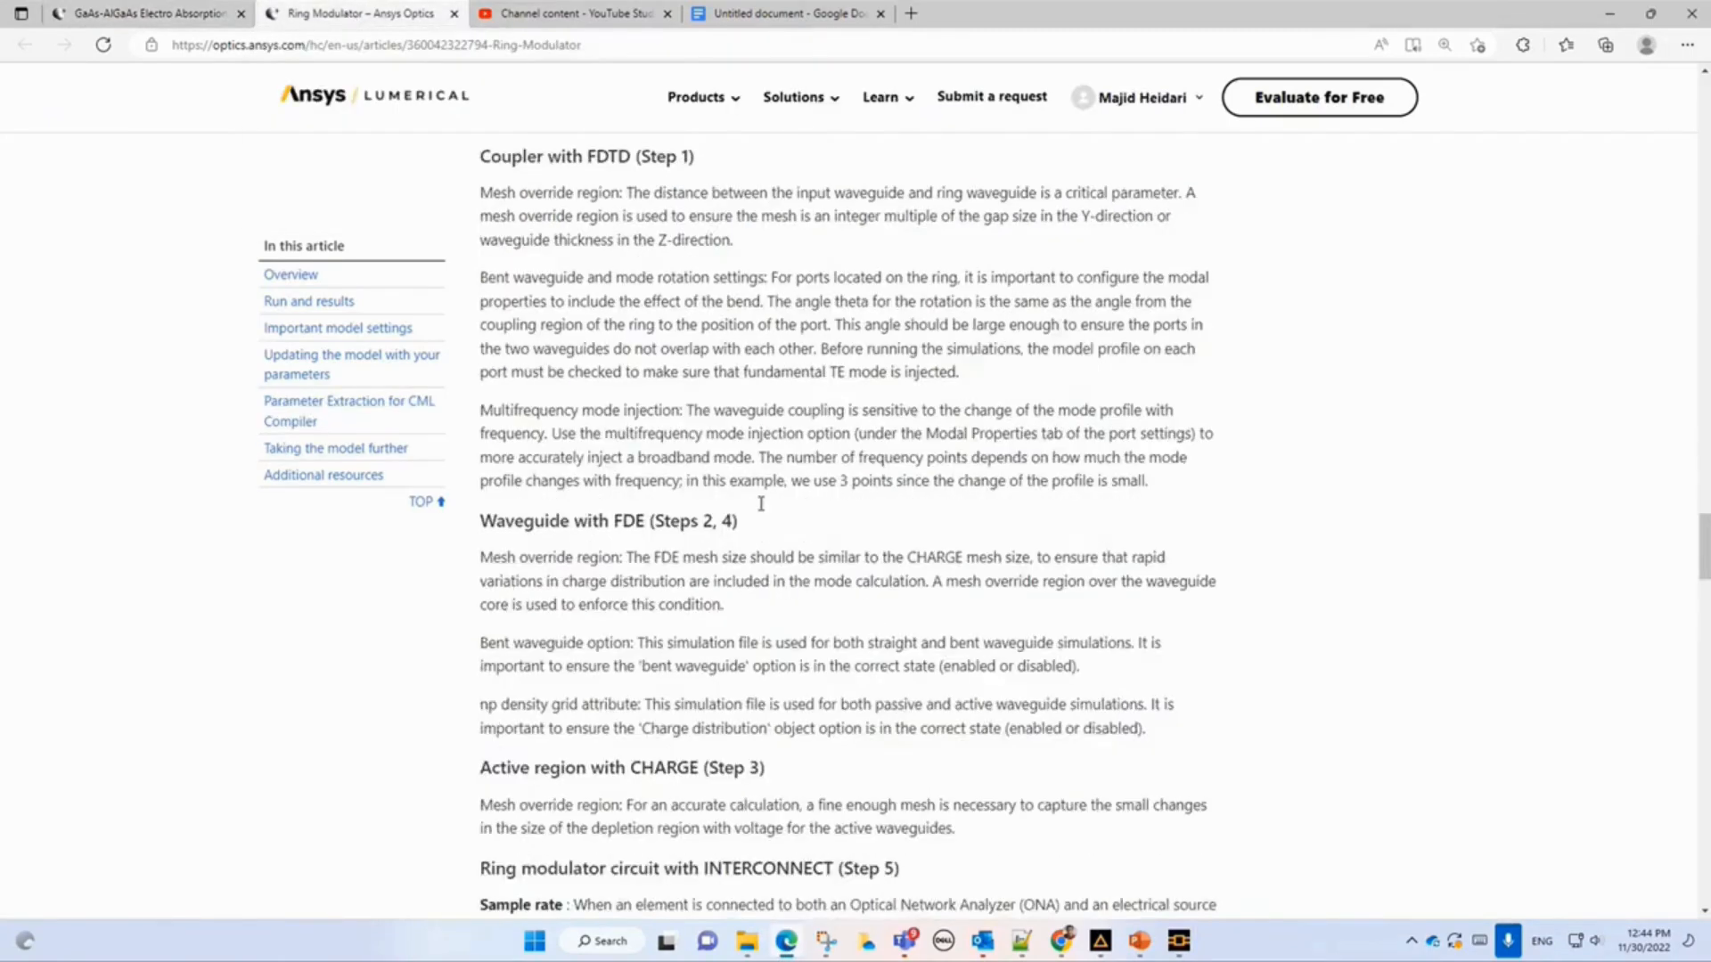
pyautogui.scroll(20, 761, 504)
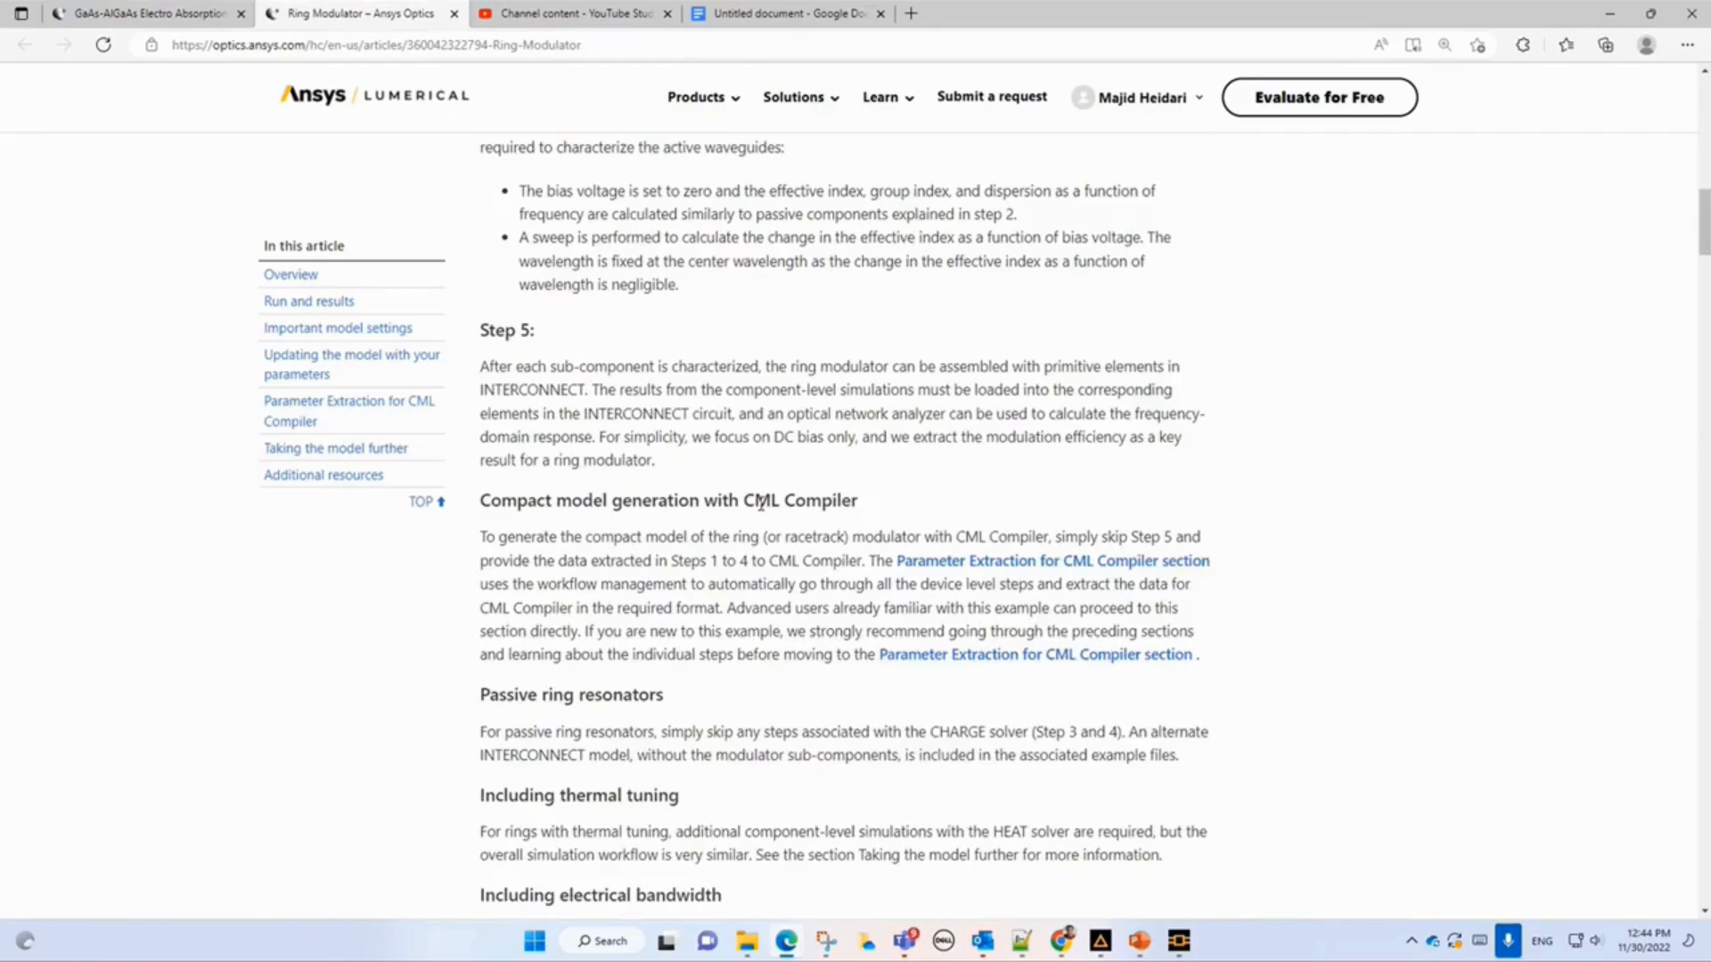
pyautogui.scroll(13, 761, 505)
pyautogui.click(764, 588)
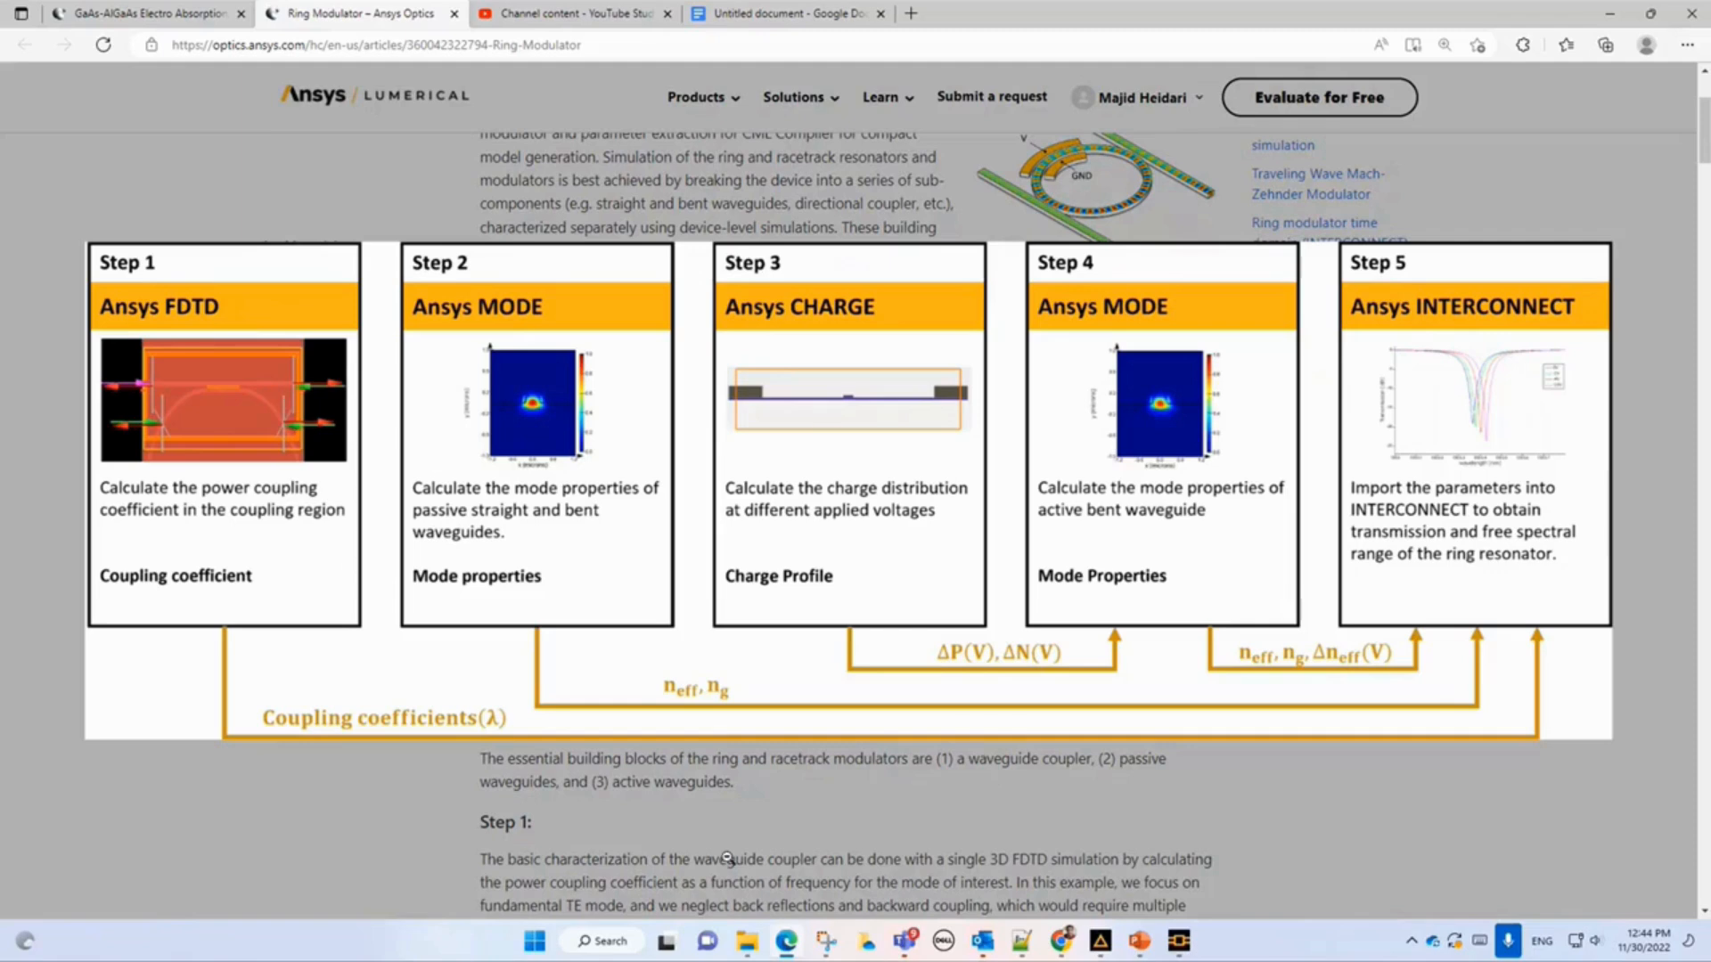
# Open coupler_region.fsp from the 34a248eb-ring-modulator folder in File Explorer.
pyautogui.moveTo(765, 950)
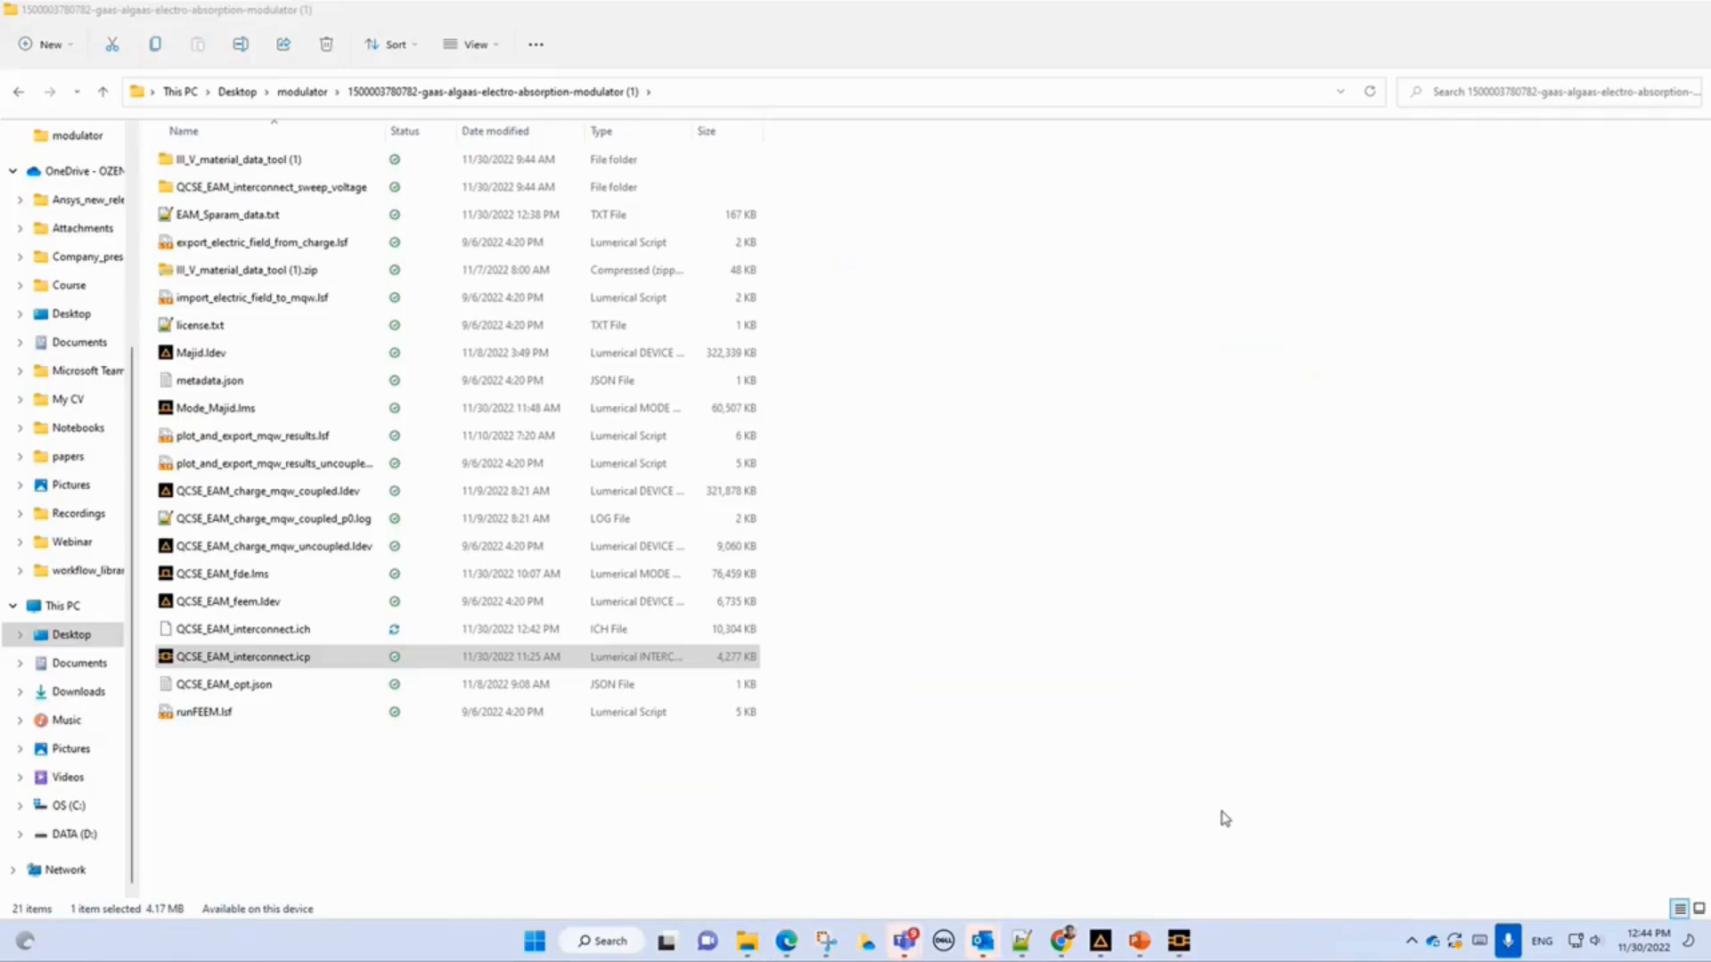
pyautogui.click(1221, 813)
pyautogui.click(303, 93)
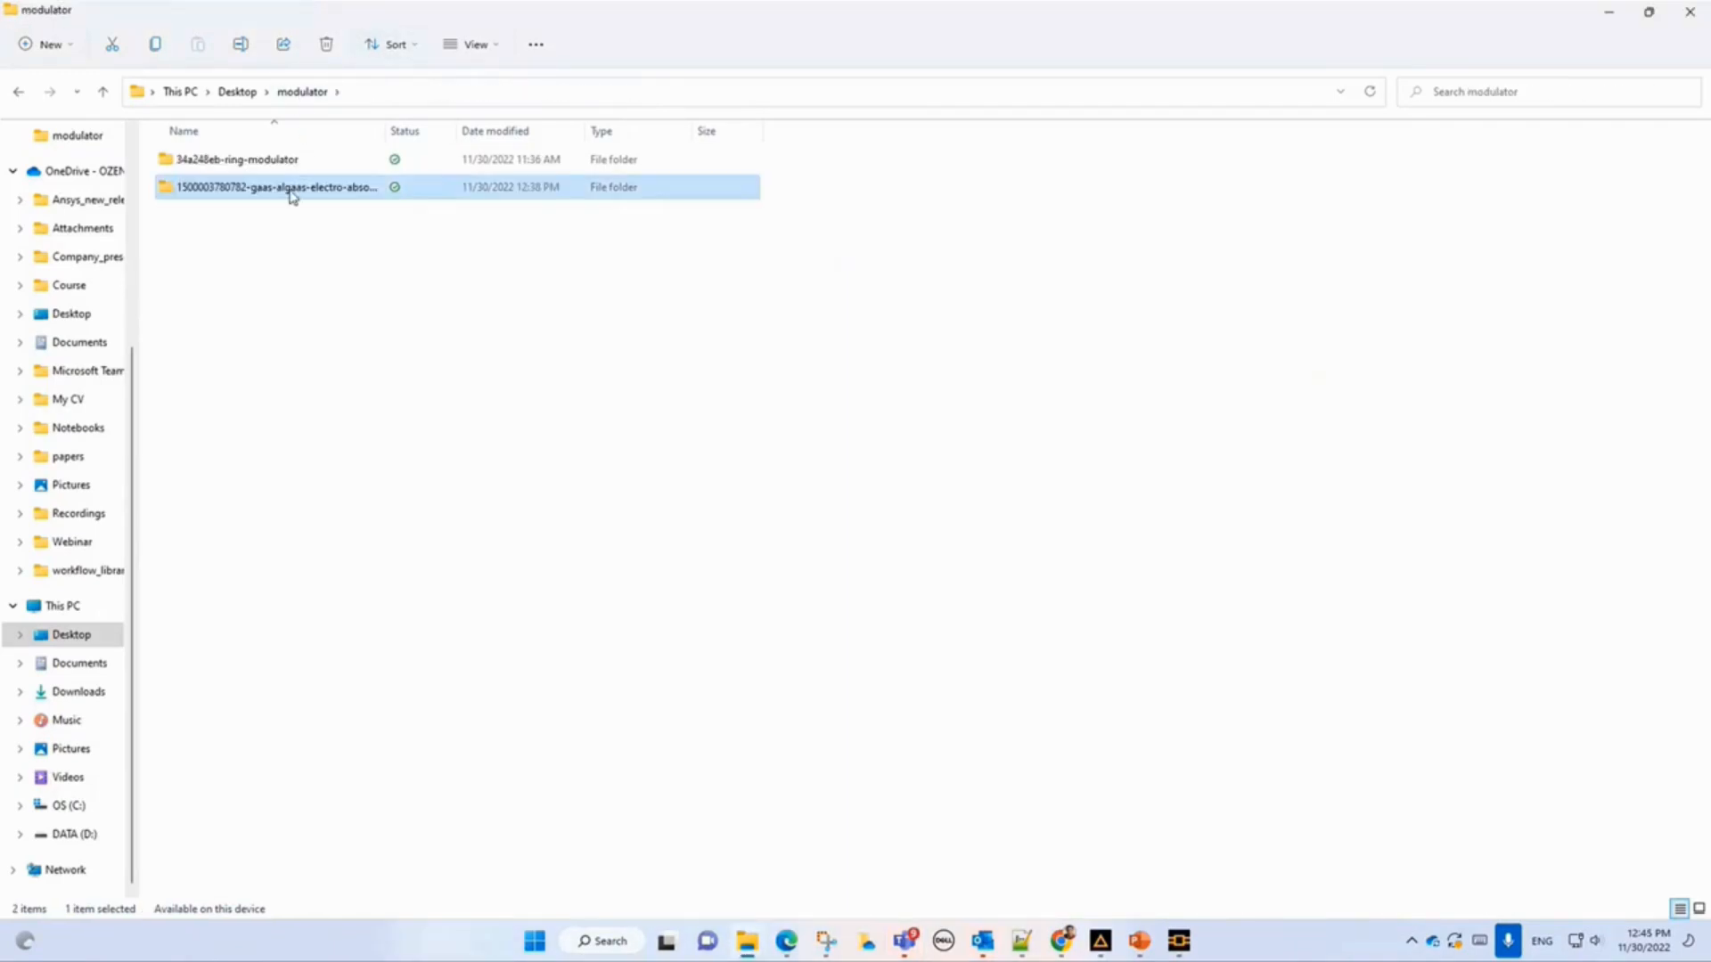
pyautogui.click(278, 164)
pyautogui.doubleClick(278, 163)
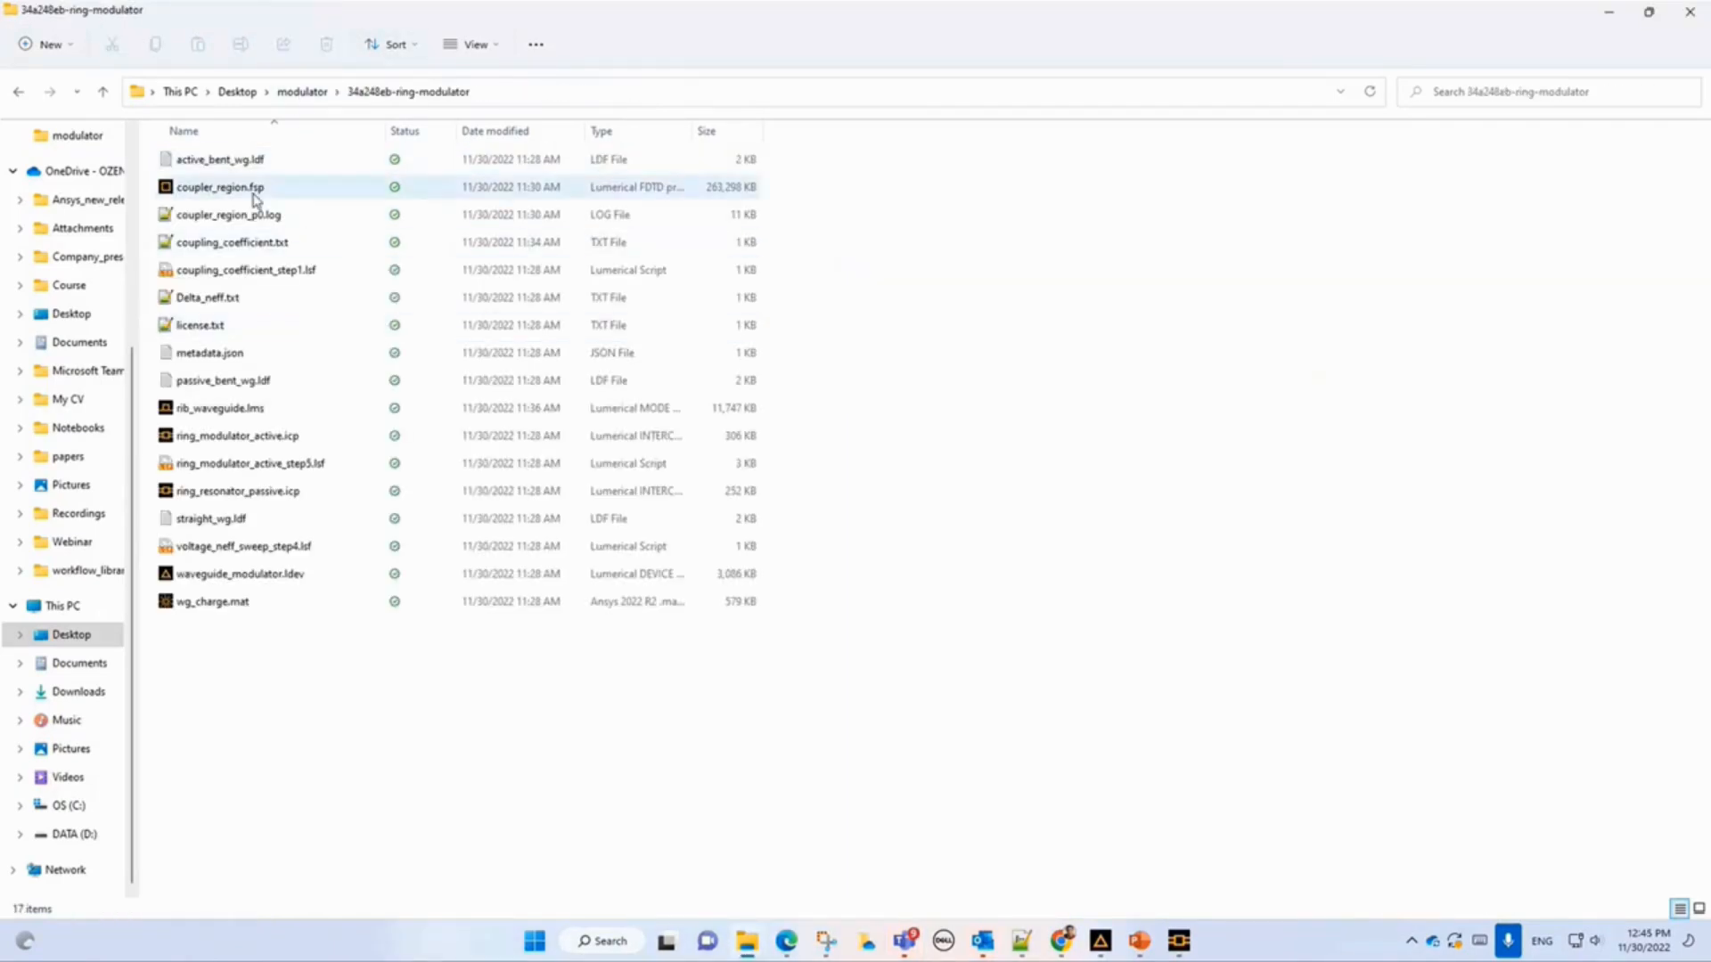
pyautogui.click(255, 193)
pyautogui.doubleClick(256, 198)
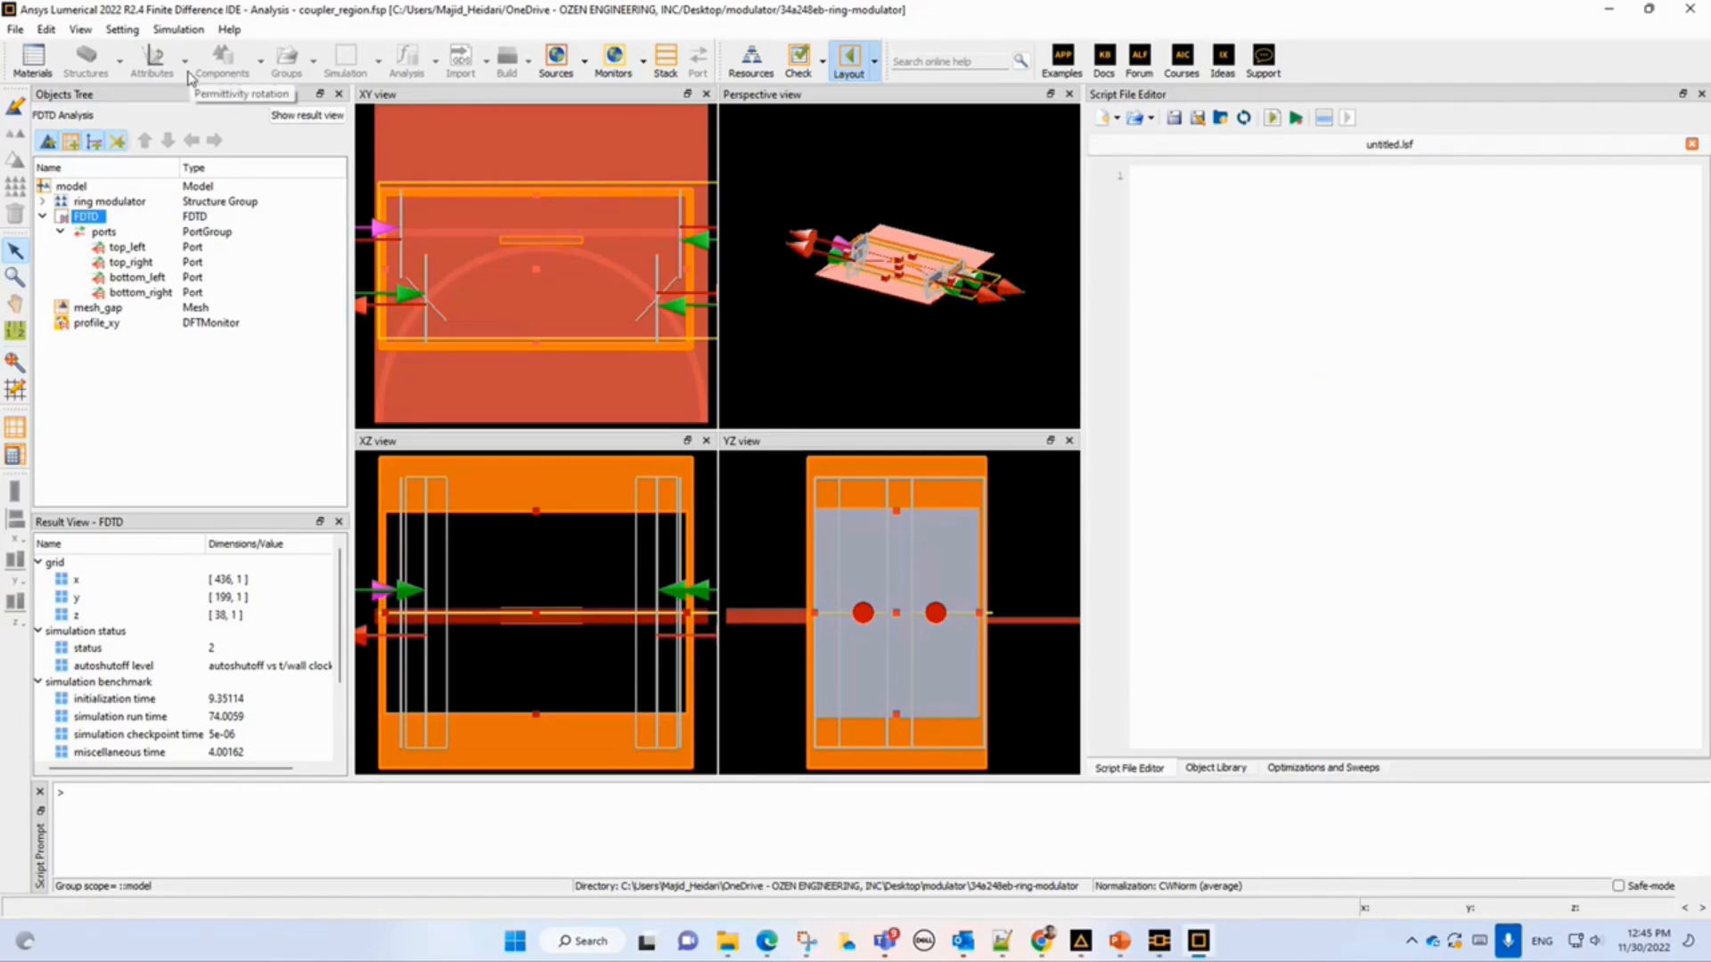
# Review the FDTD resource configuration, then select the ring modulator structure group in the objects tree.
pyautogui.click(751, 71)
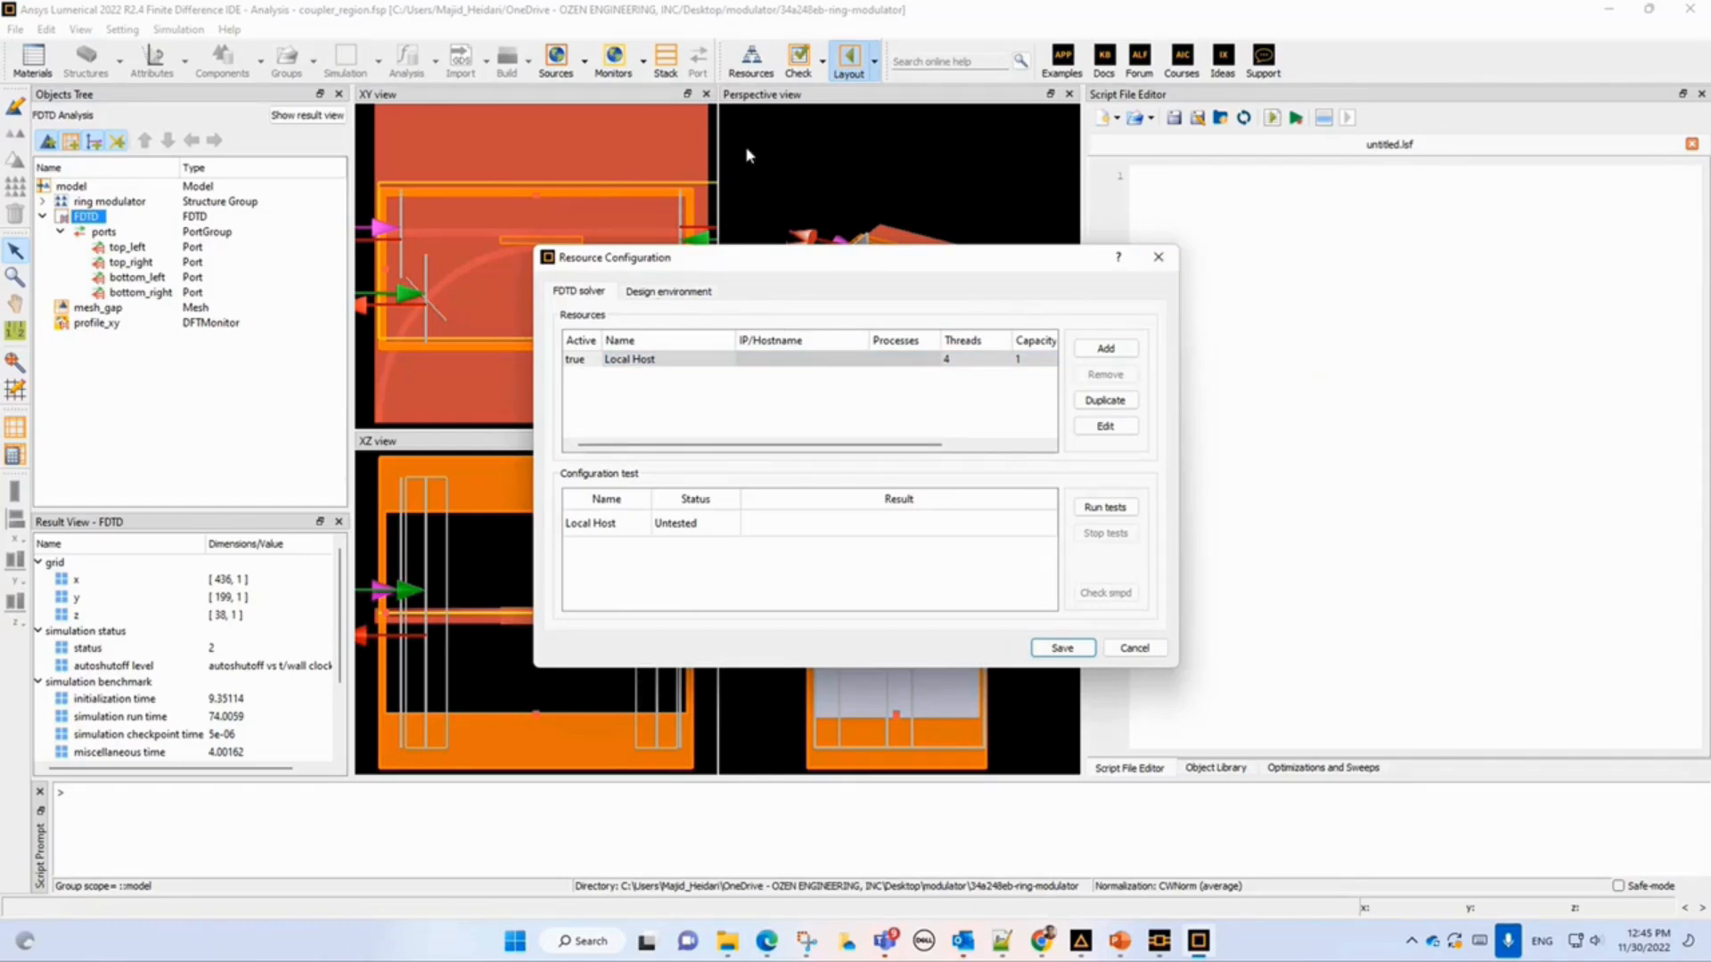
pyautogui.click(1158, 260)
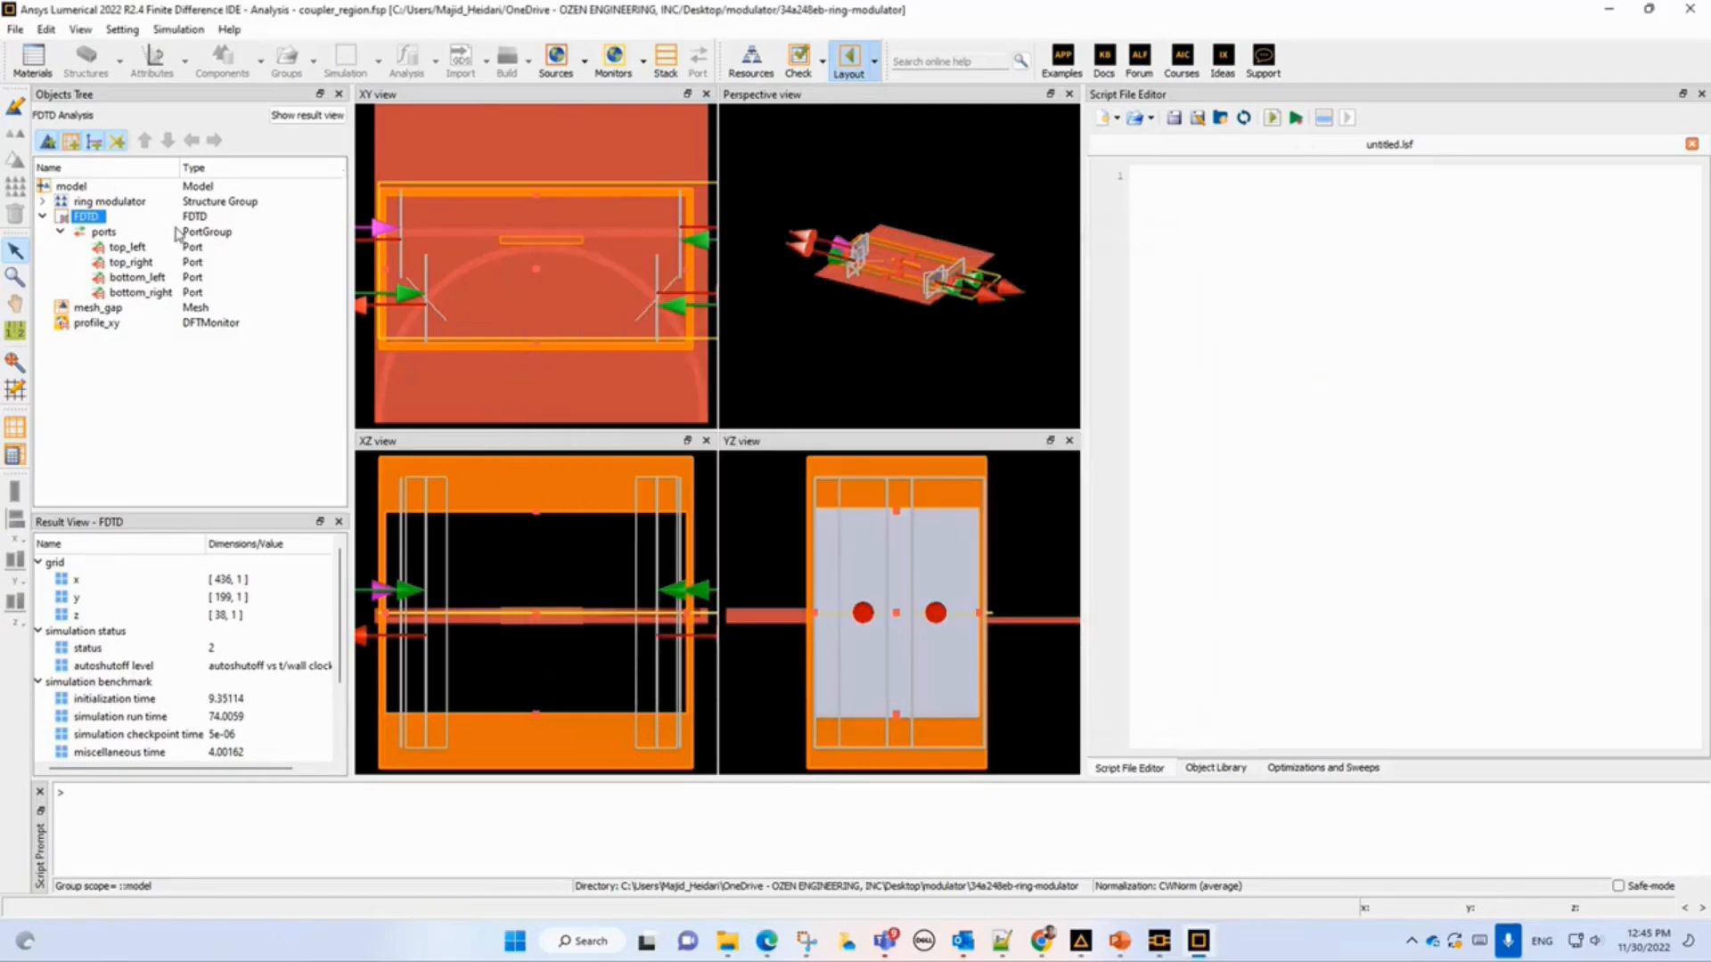
pyautogui.click(42, 216)
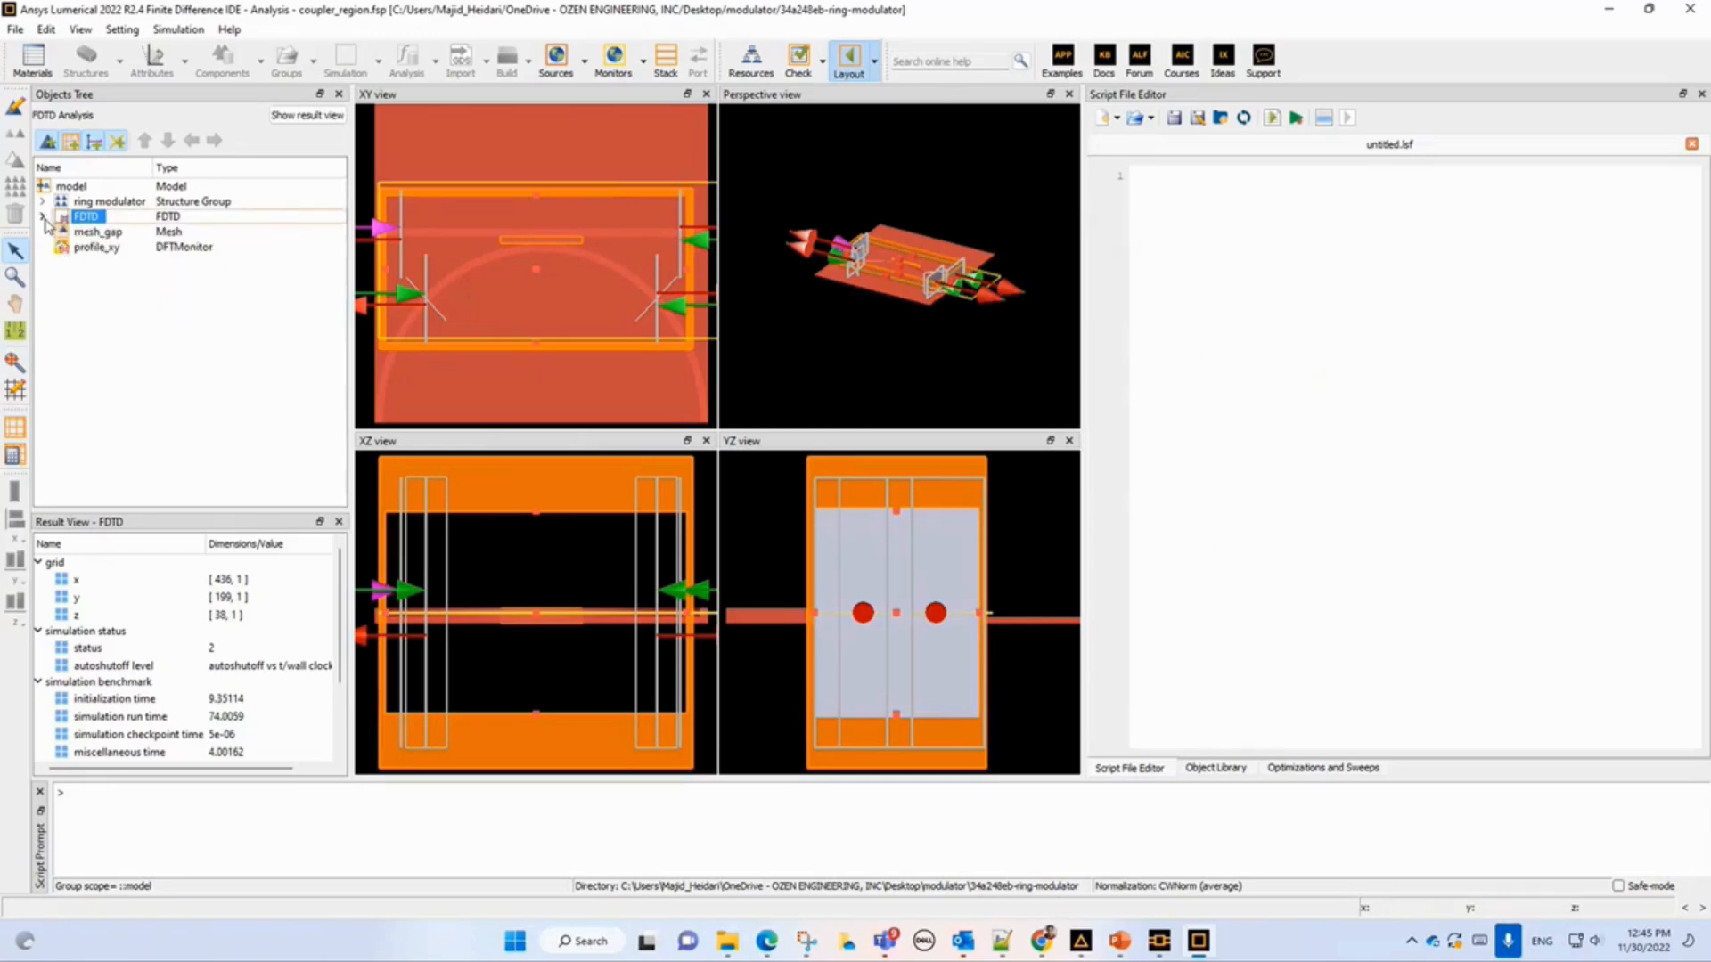
pyautogui.click(125, 204)
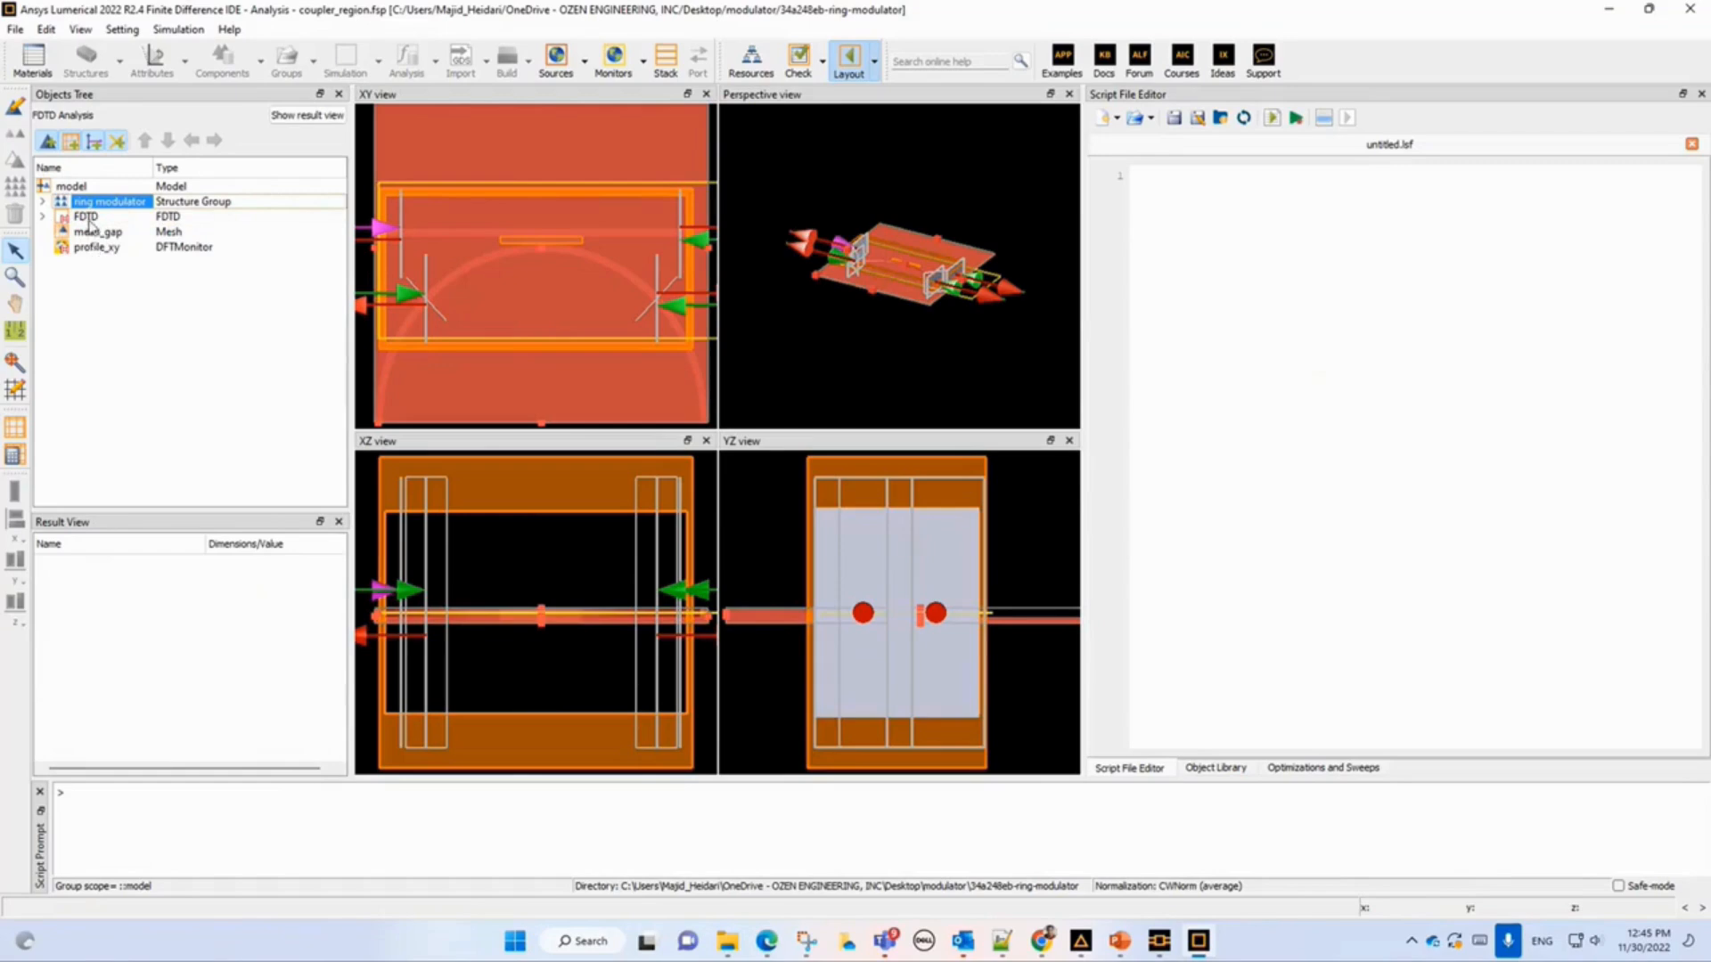
# Expand the FDTD solver's ports group and inspect each port's results: top_left, top_right, bottom_left and bottom_right.
pyautogui.click(89, 218)
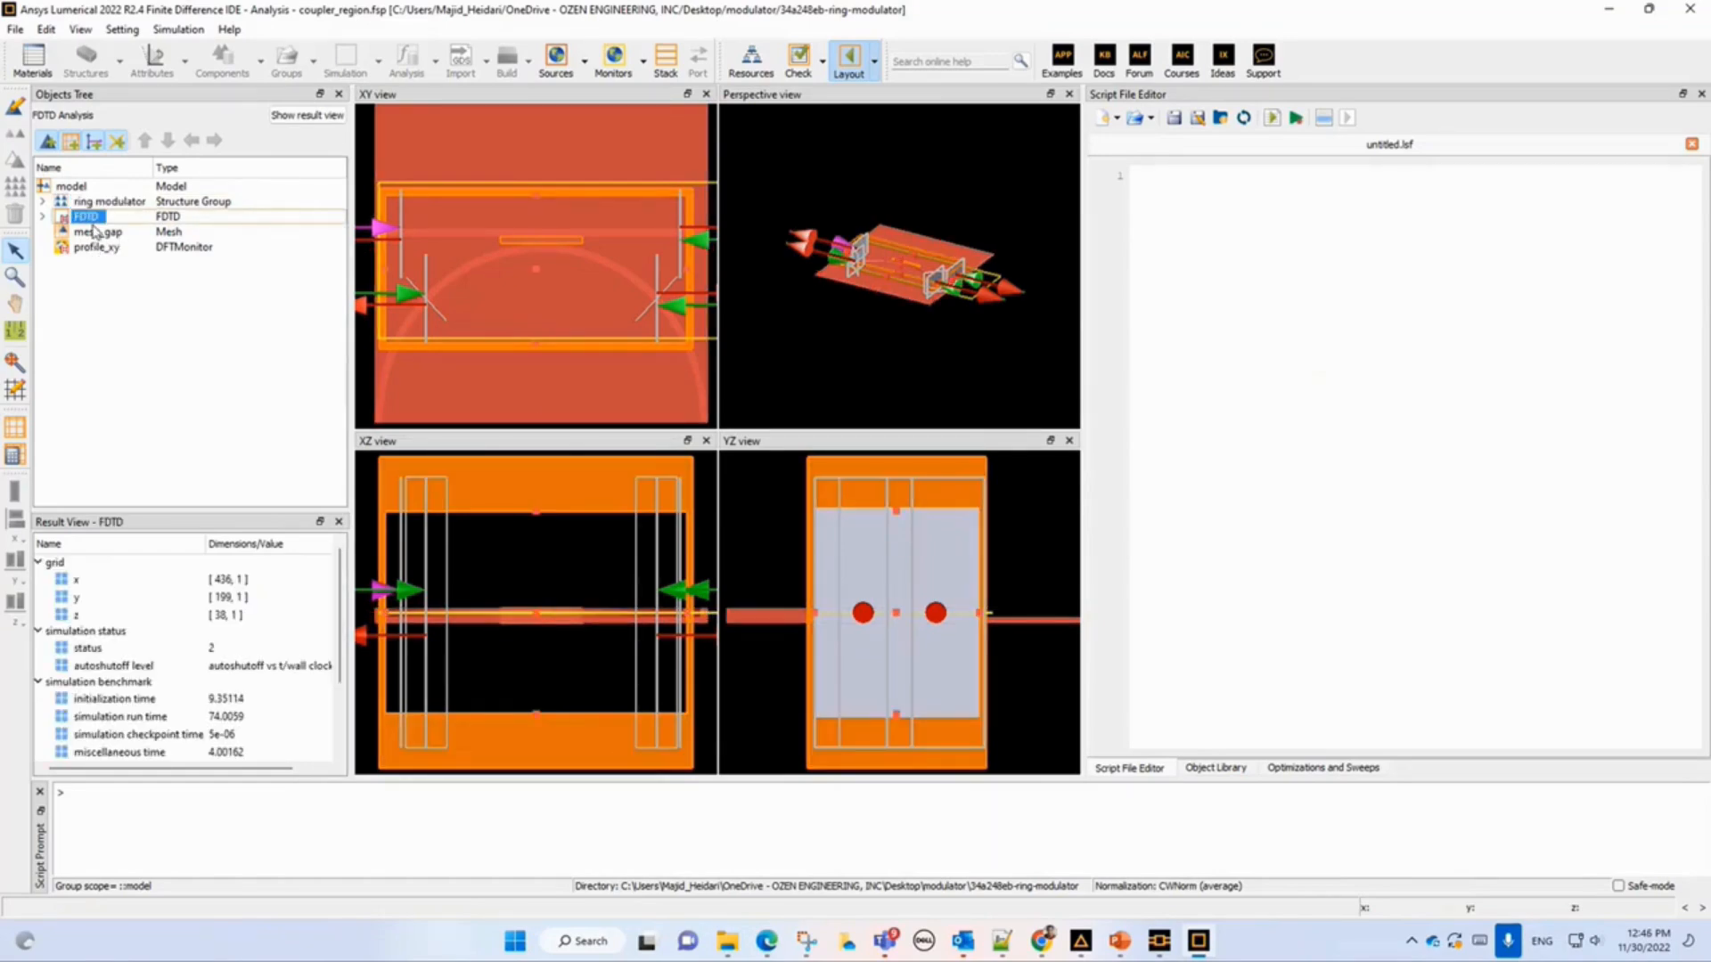
pyautogui.click(41, 216)
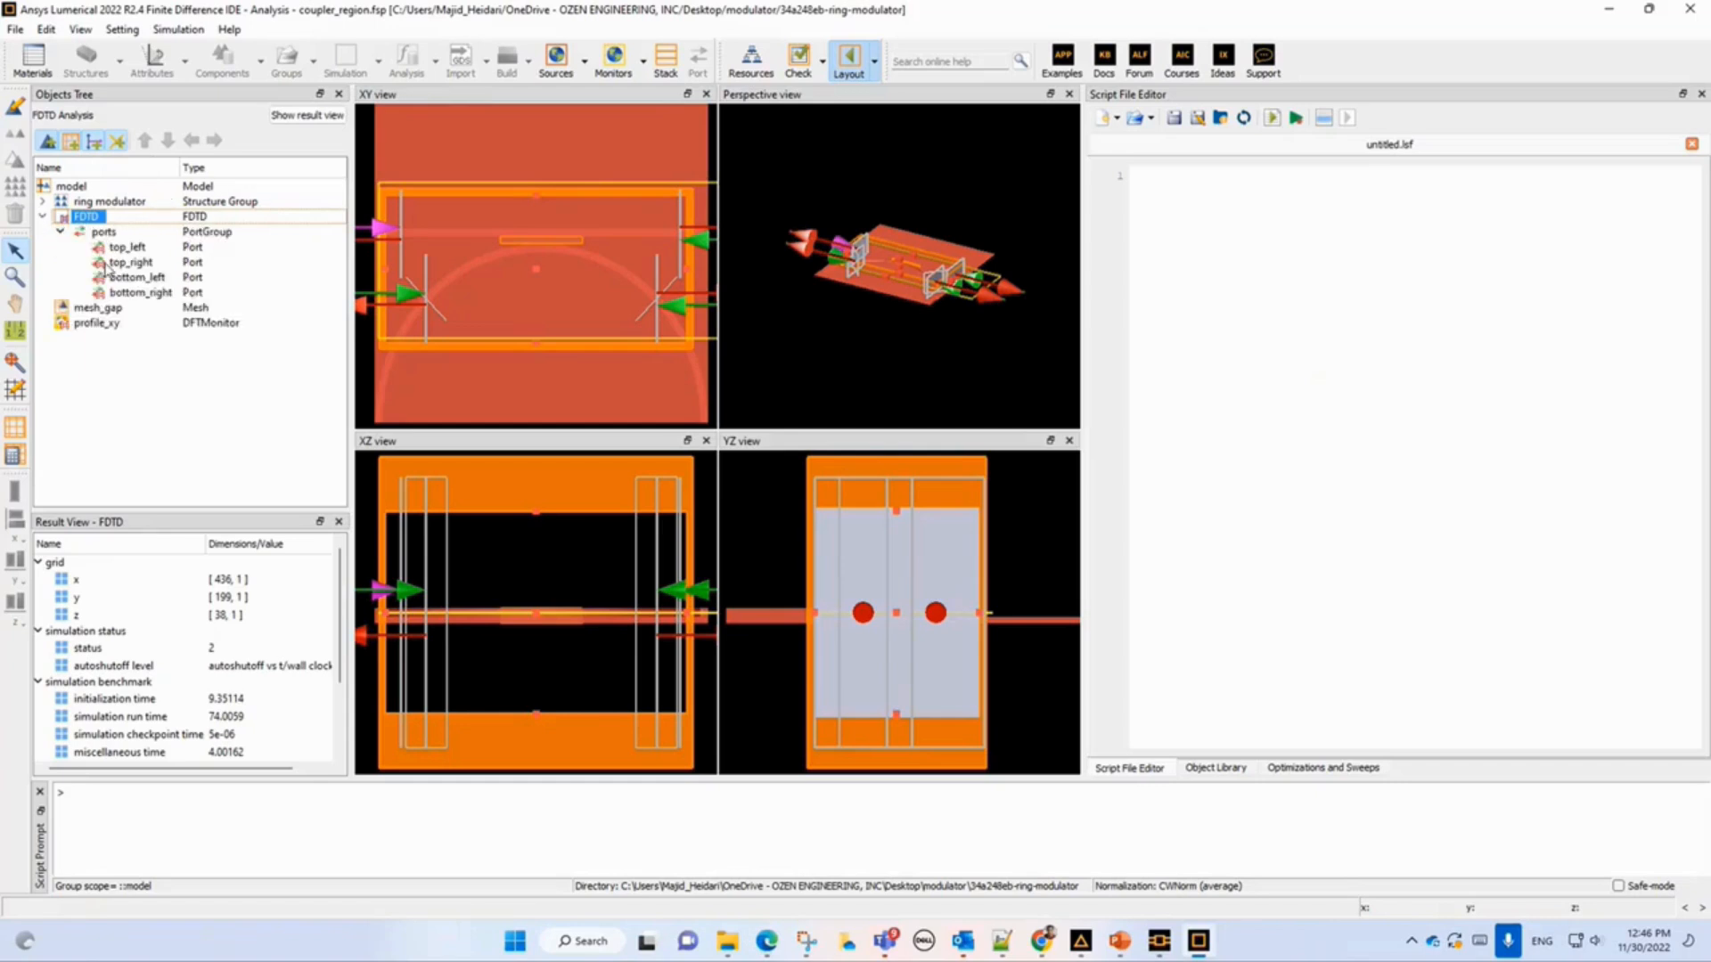
pyautogui.click(106, 233)
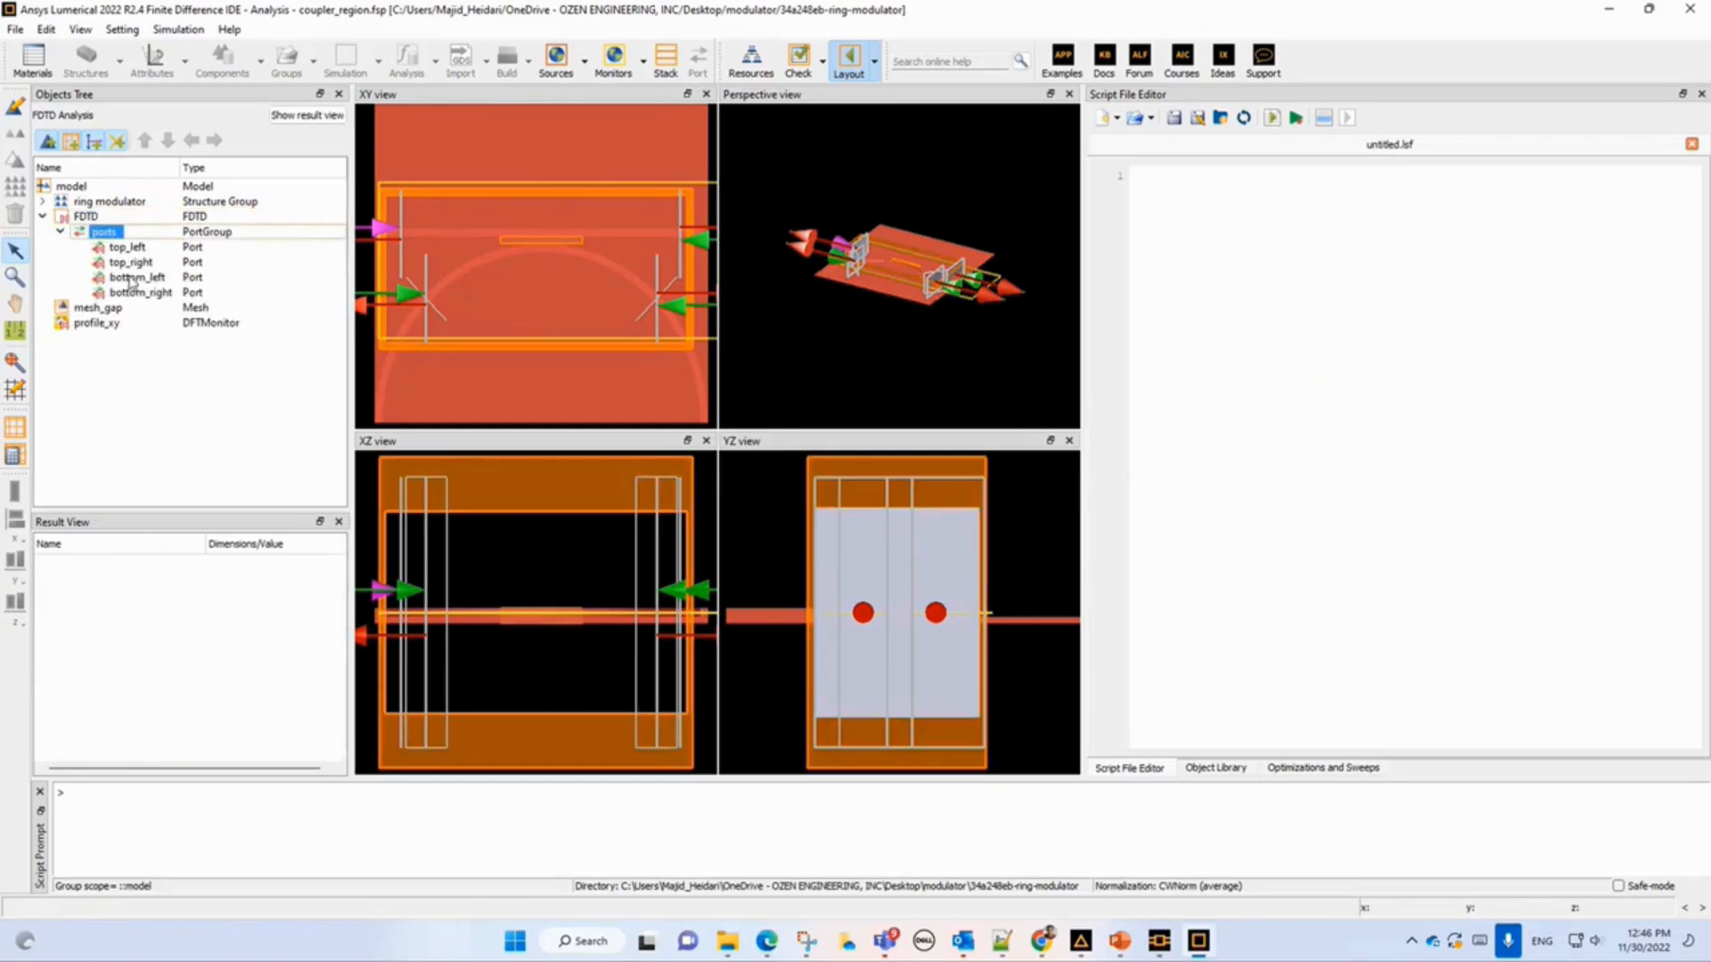
pyautogui.click(127, 248)
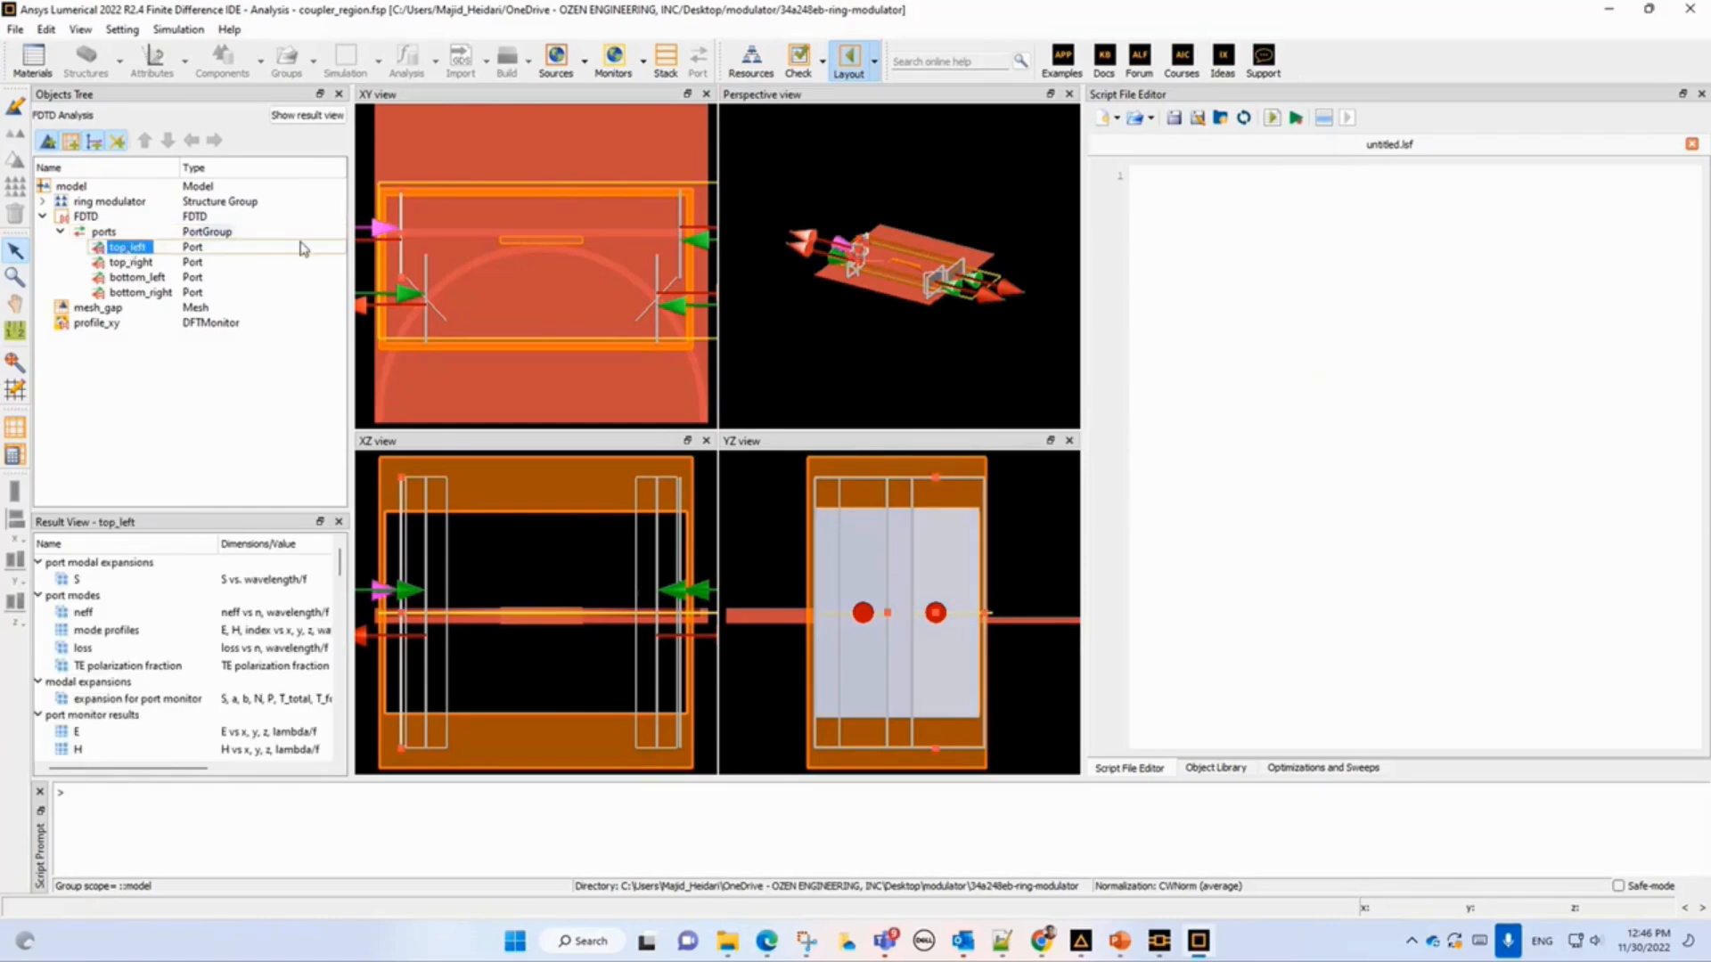
pyautogui.click(122, 263)
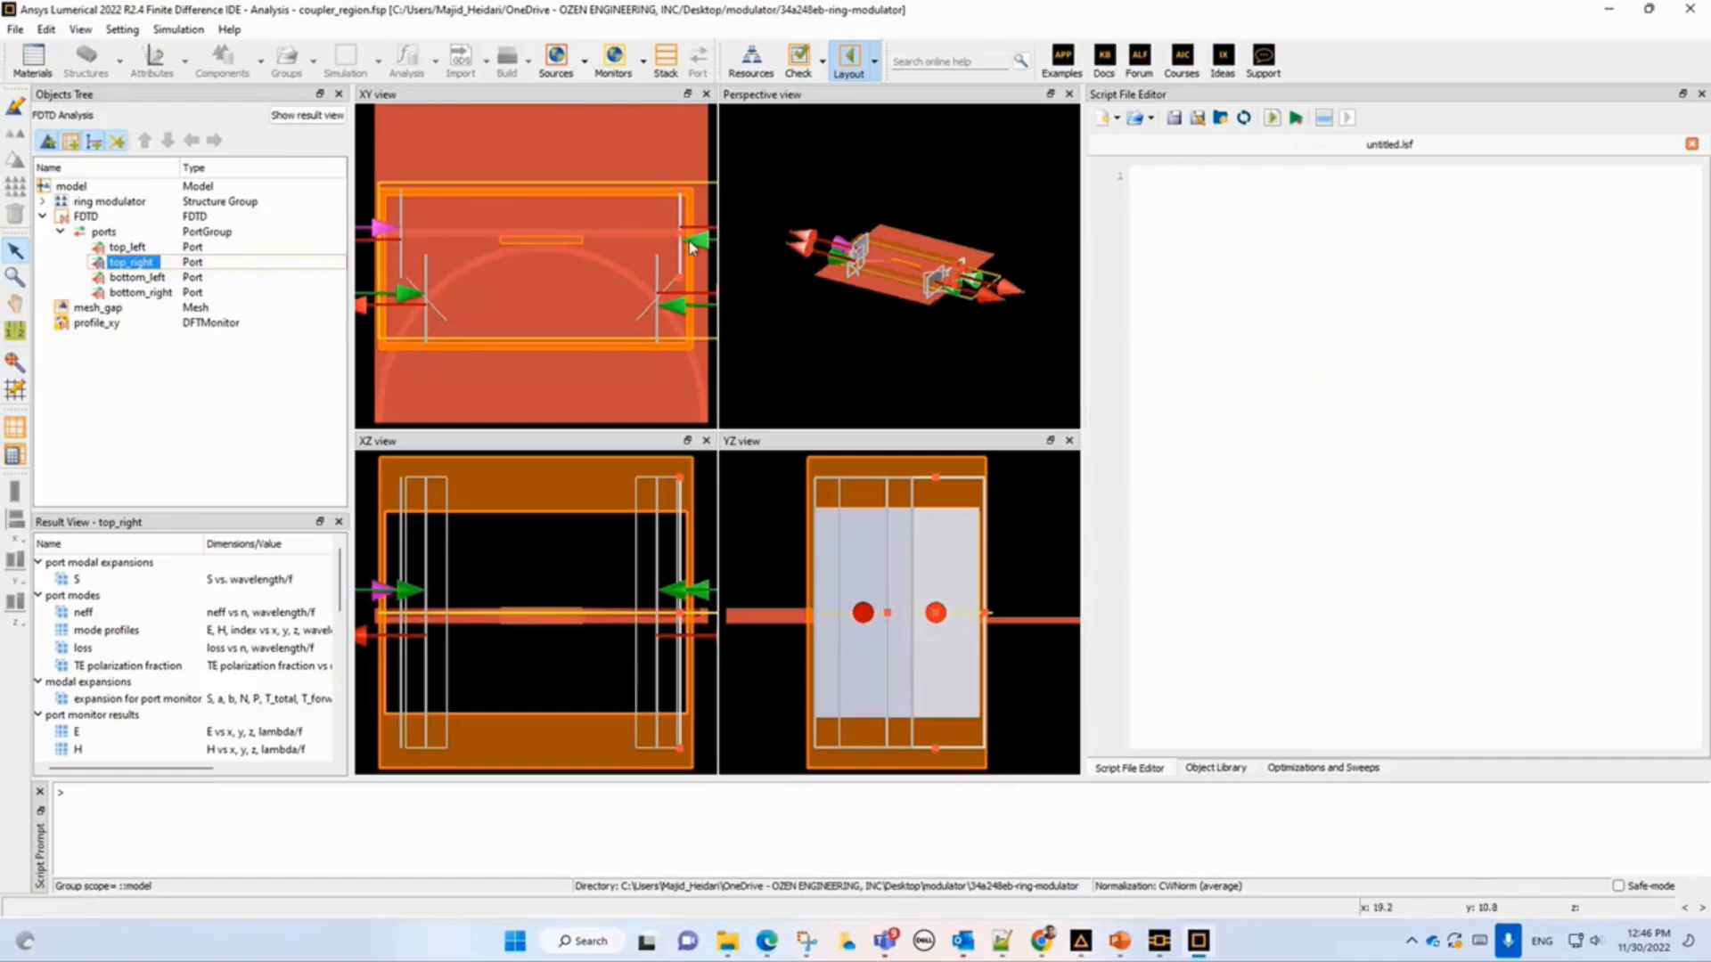
pyautogui.click(141, 278)
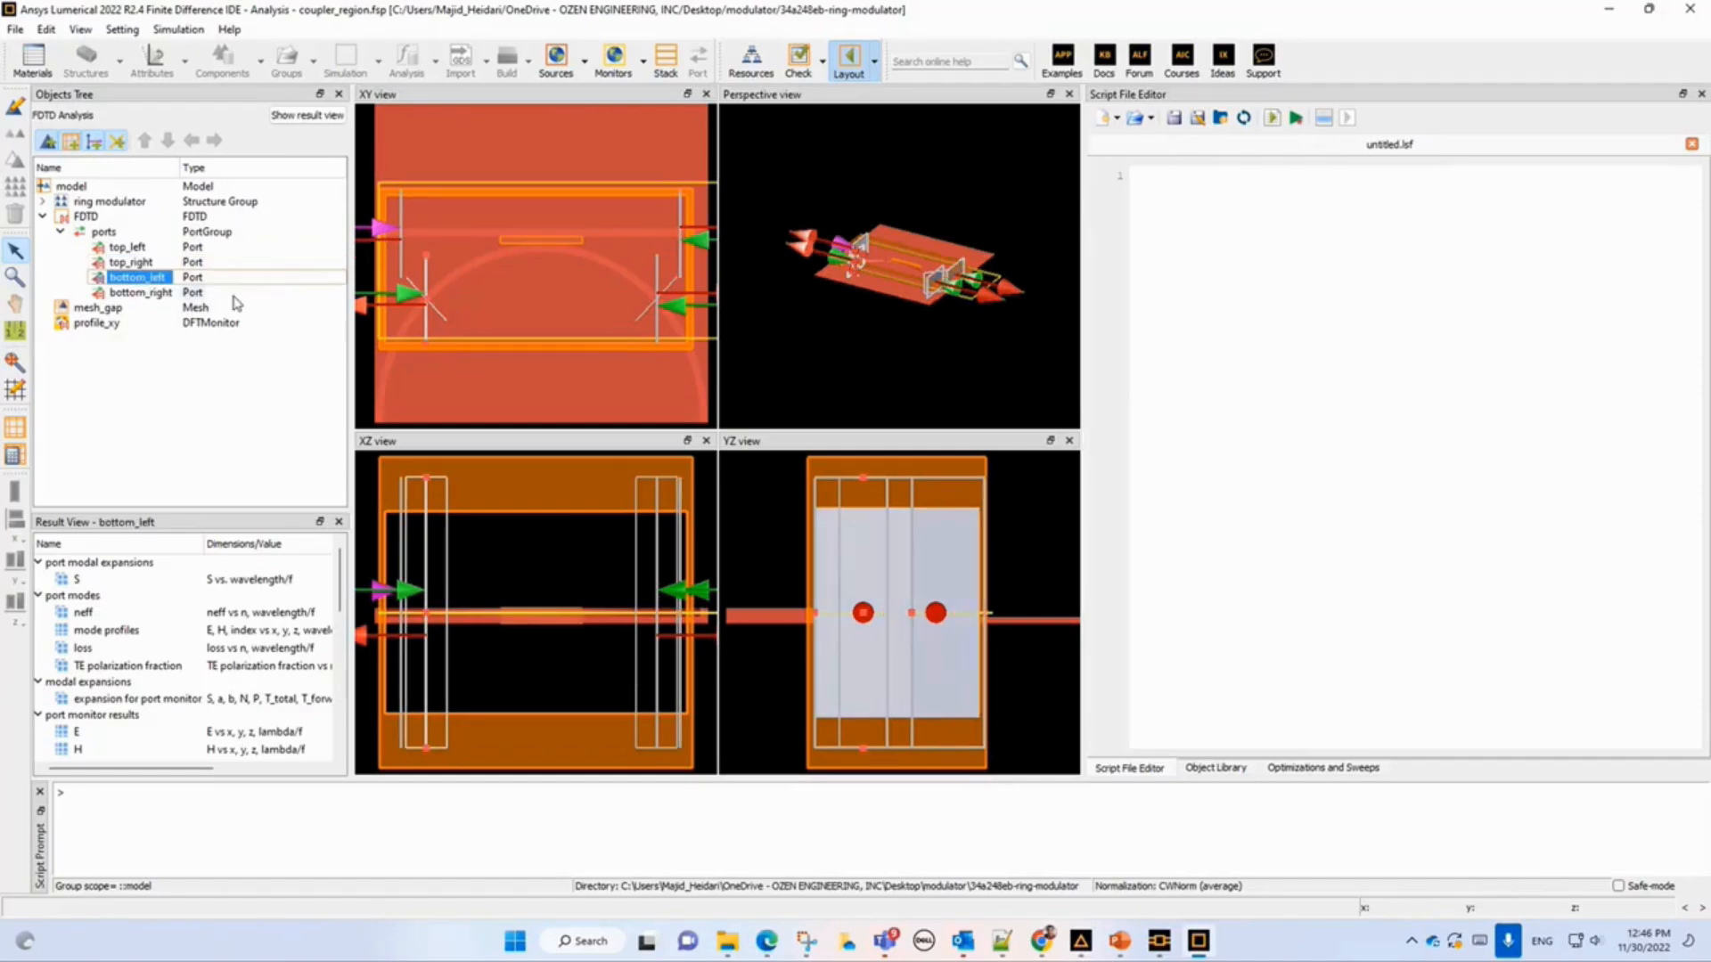
pyautogui.click(151, 292)
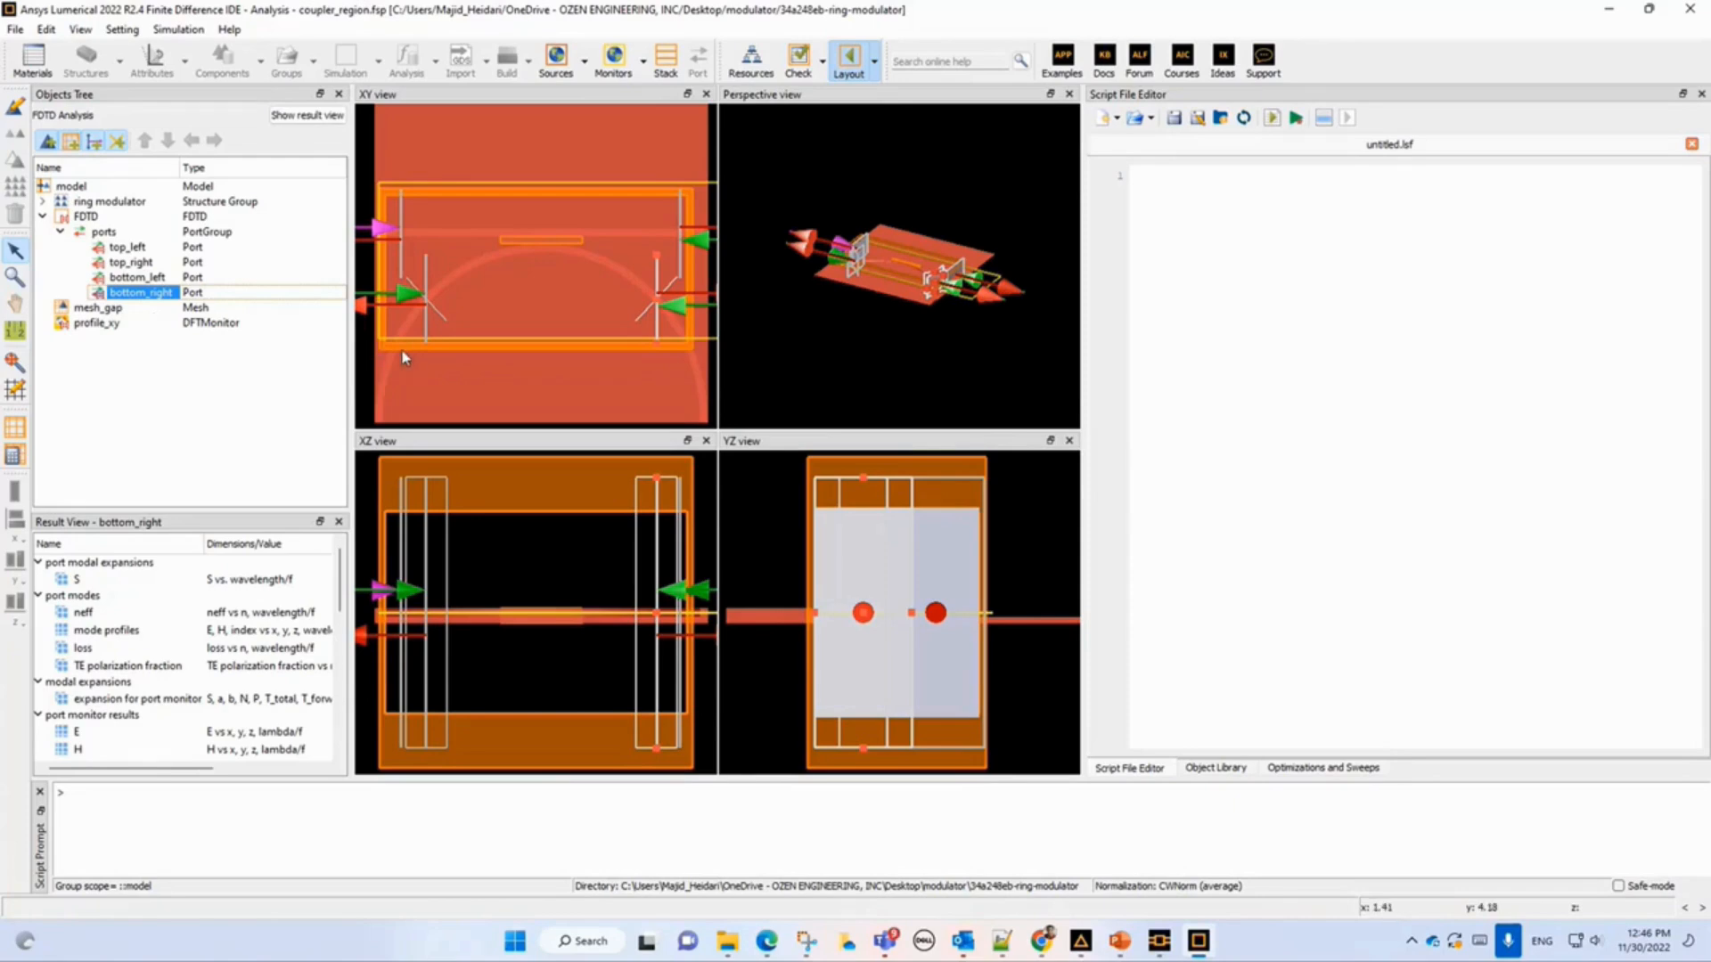
# Open the script coupling_coefficient_step1.lsf from the ring modulator folder in the Script File Editor.
pyautogui.click(1139, 121)
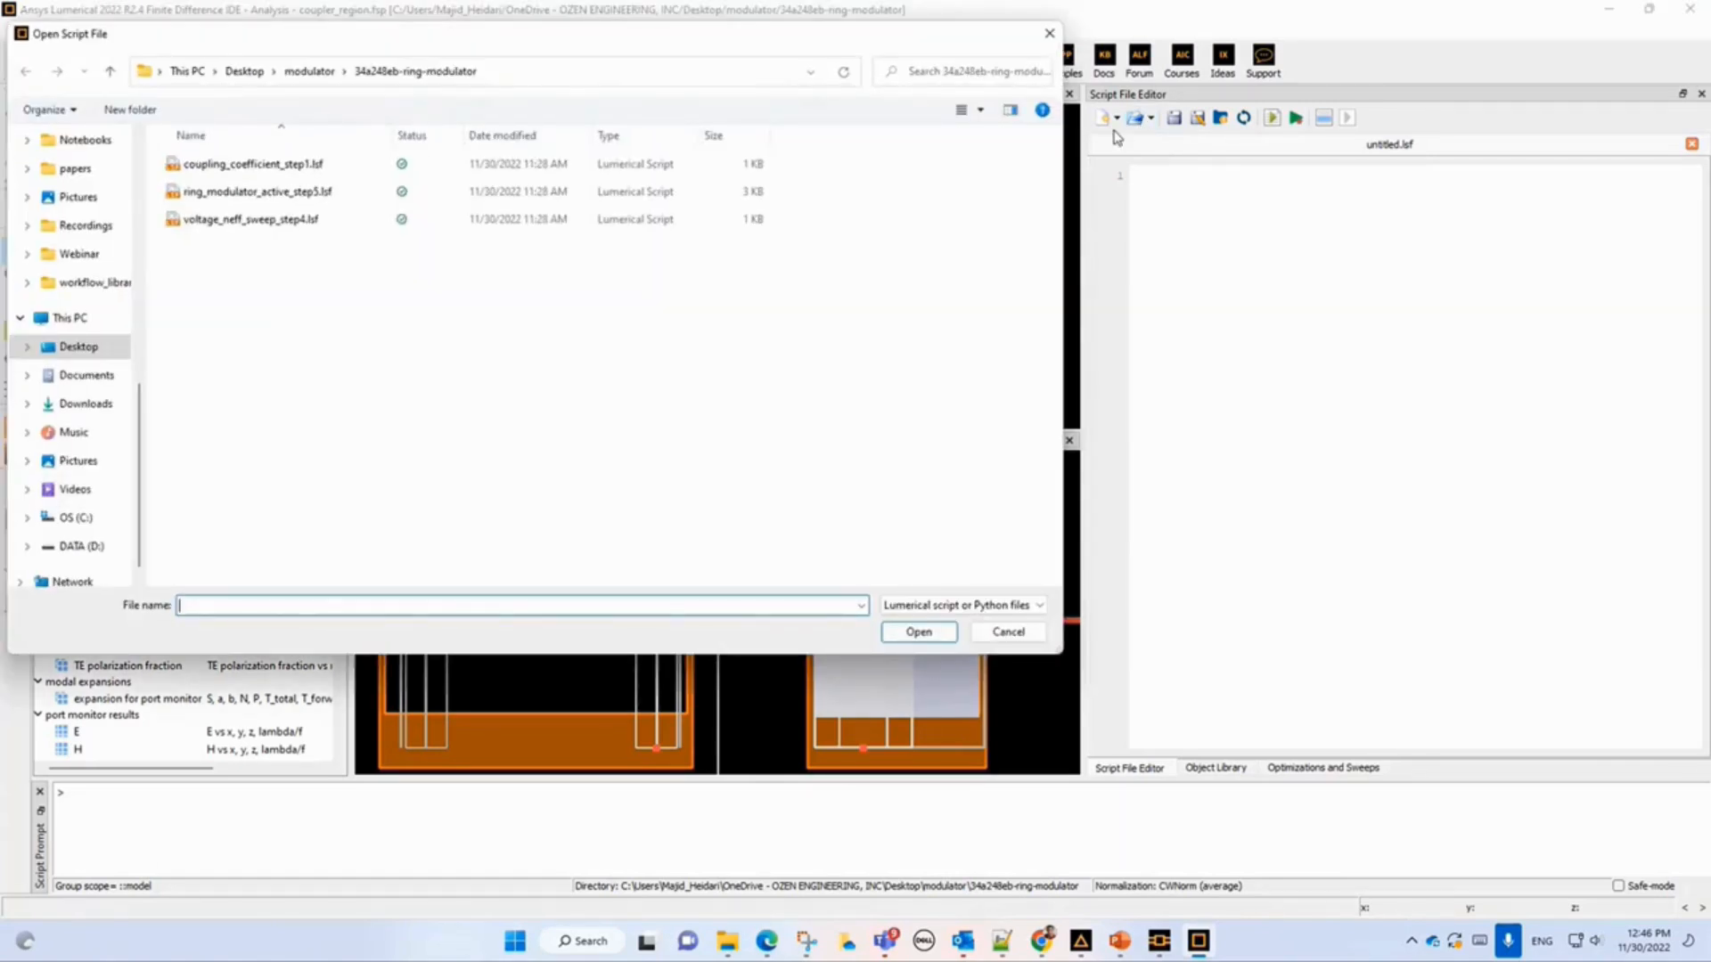
pyautogui.doubleClick(258, 164)
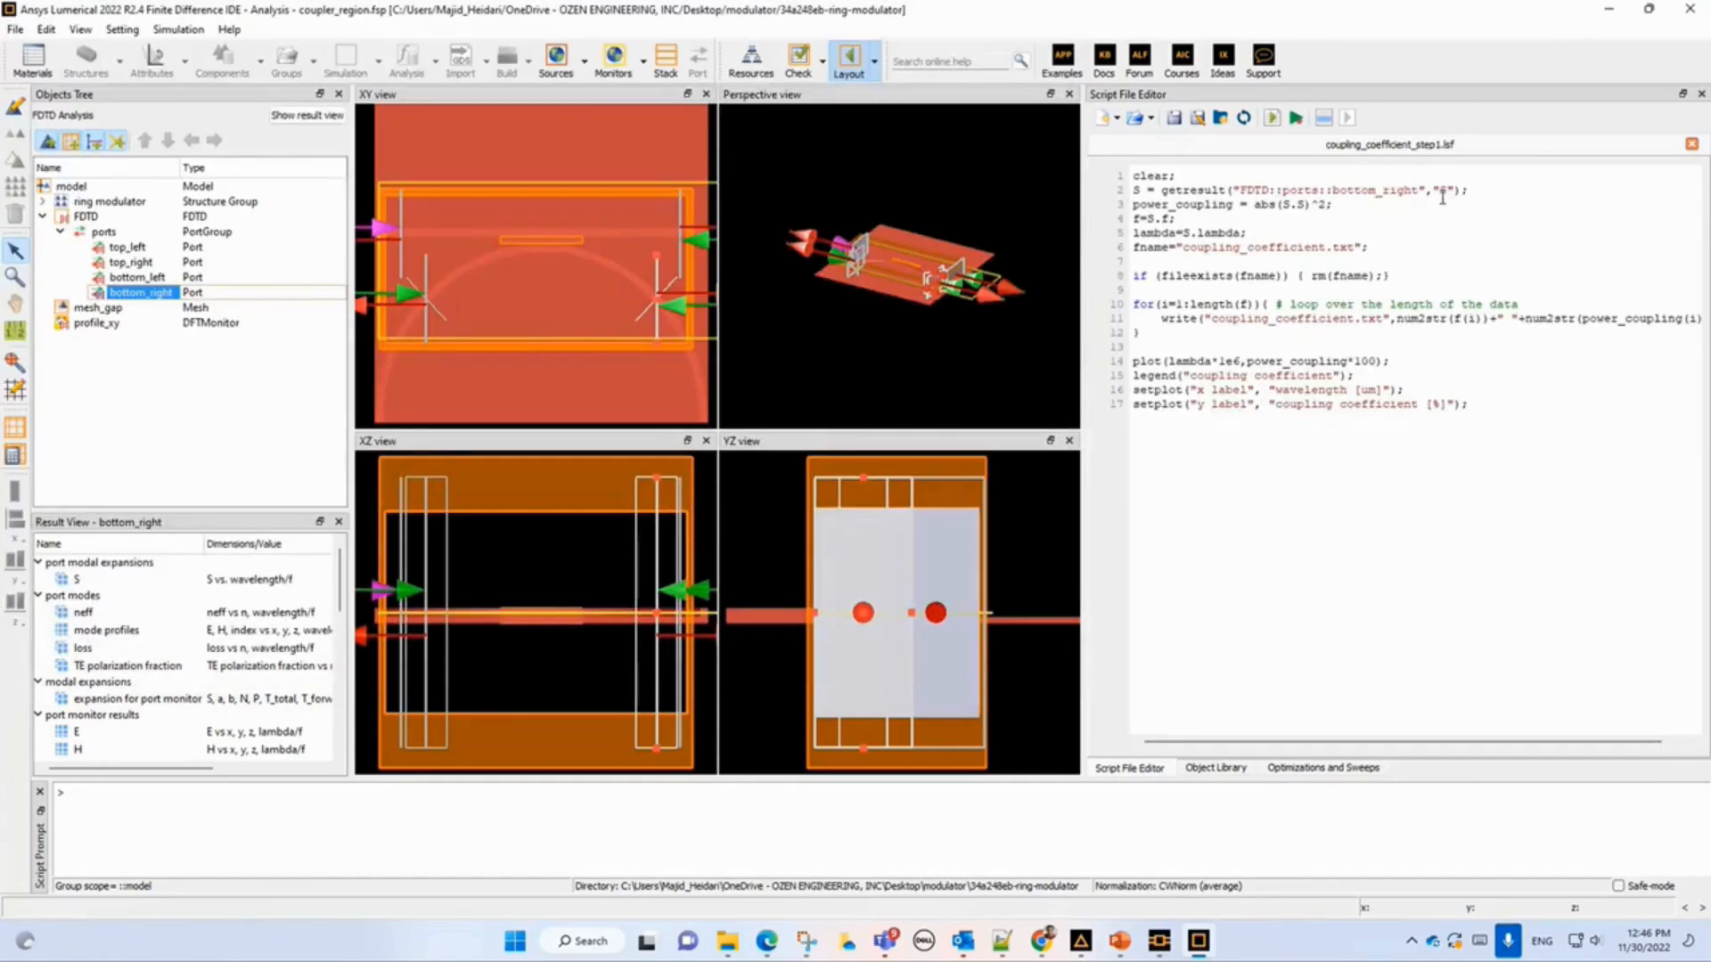
# Review the script's bottom_right port S result query and output file name, then switch back to the Ring Modulator article in the browser.
pyautogui.moveTo(1332, 191); pyautogui.dragTo(1417, 189)
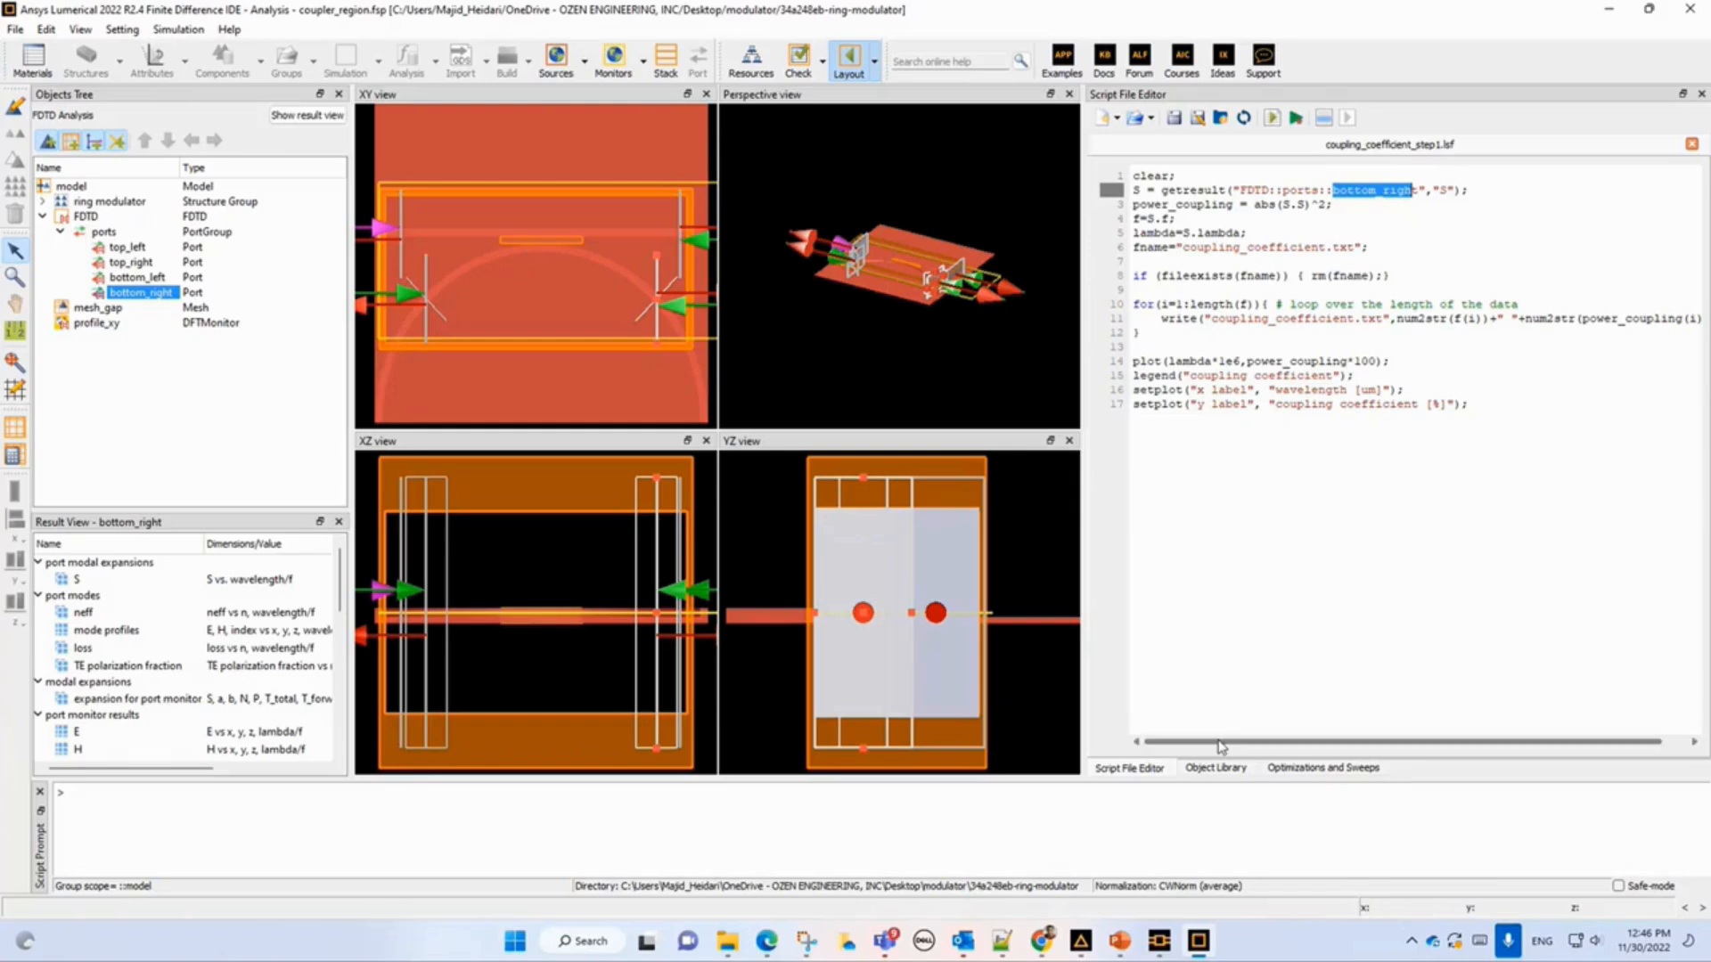
pyautogui.click(1164, 190)
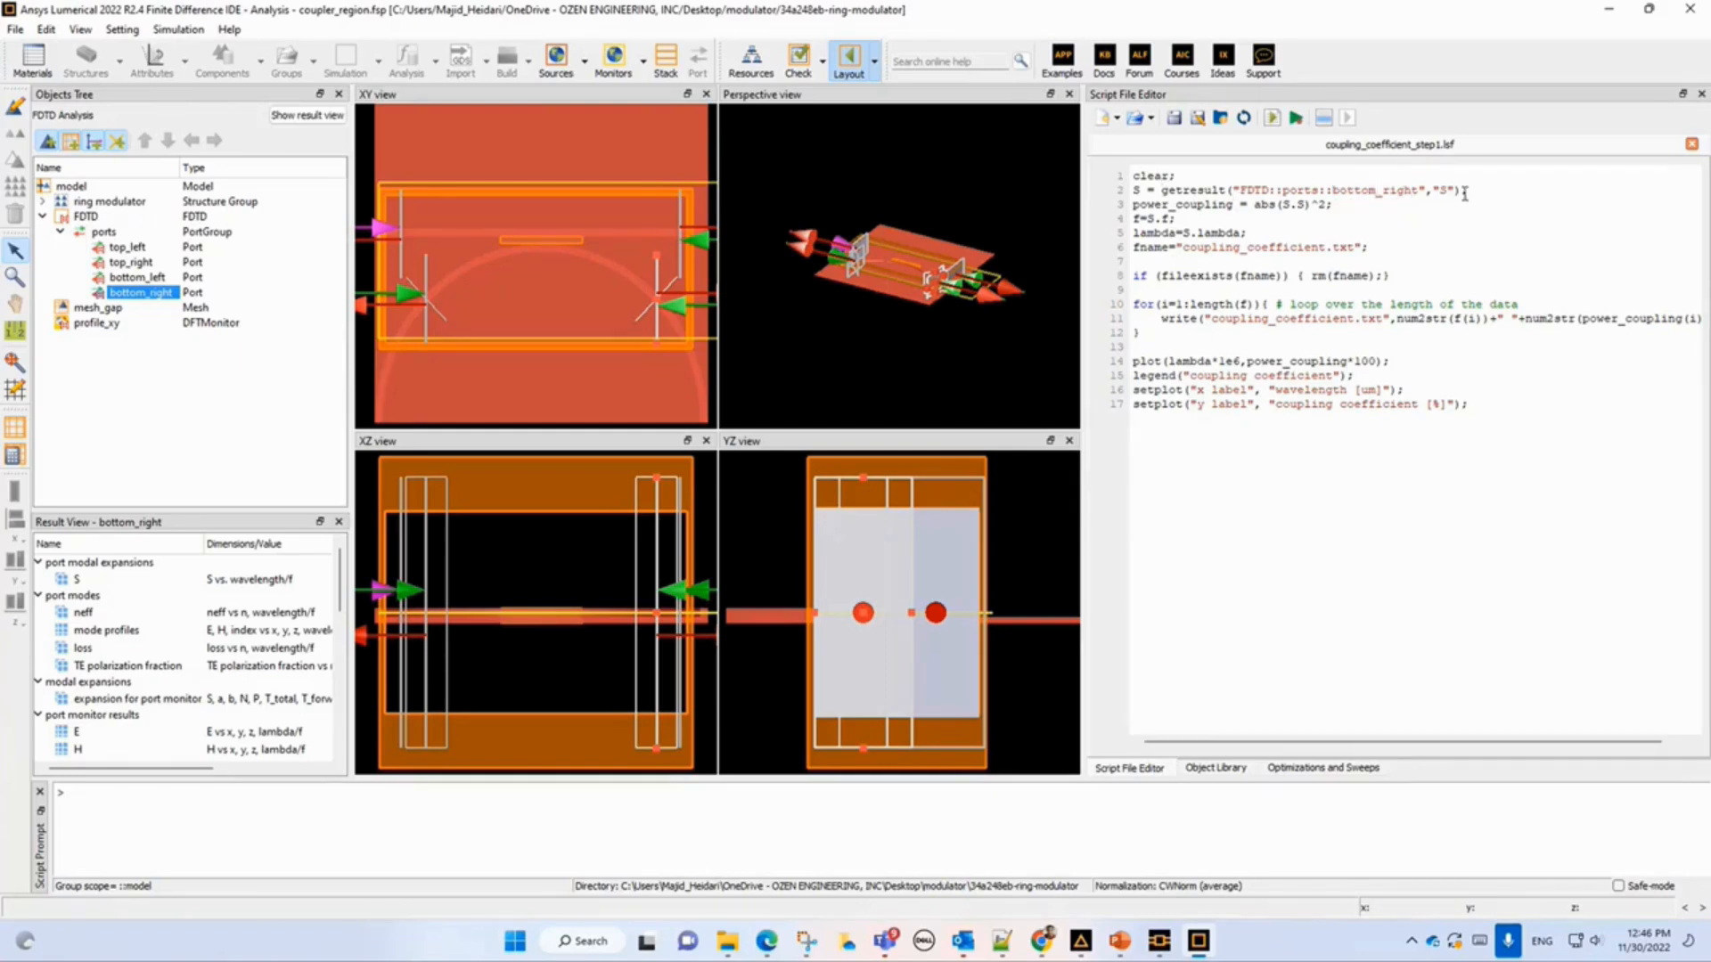
pyautogui.moveTo(1464, 193); pyautogui.dragTo(1247, 206)
pyautogui.click(1151, 190)
pyautogui.doubleClick(1138, 190)
pyautogui.moveTo(1183, 248); pyautogui.dragTo(1316, 258)
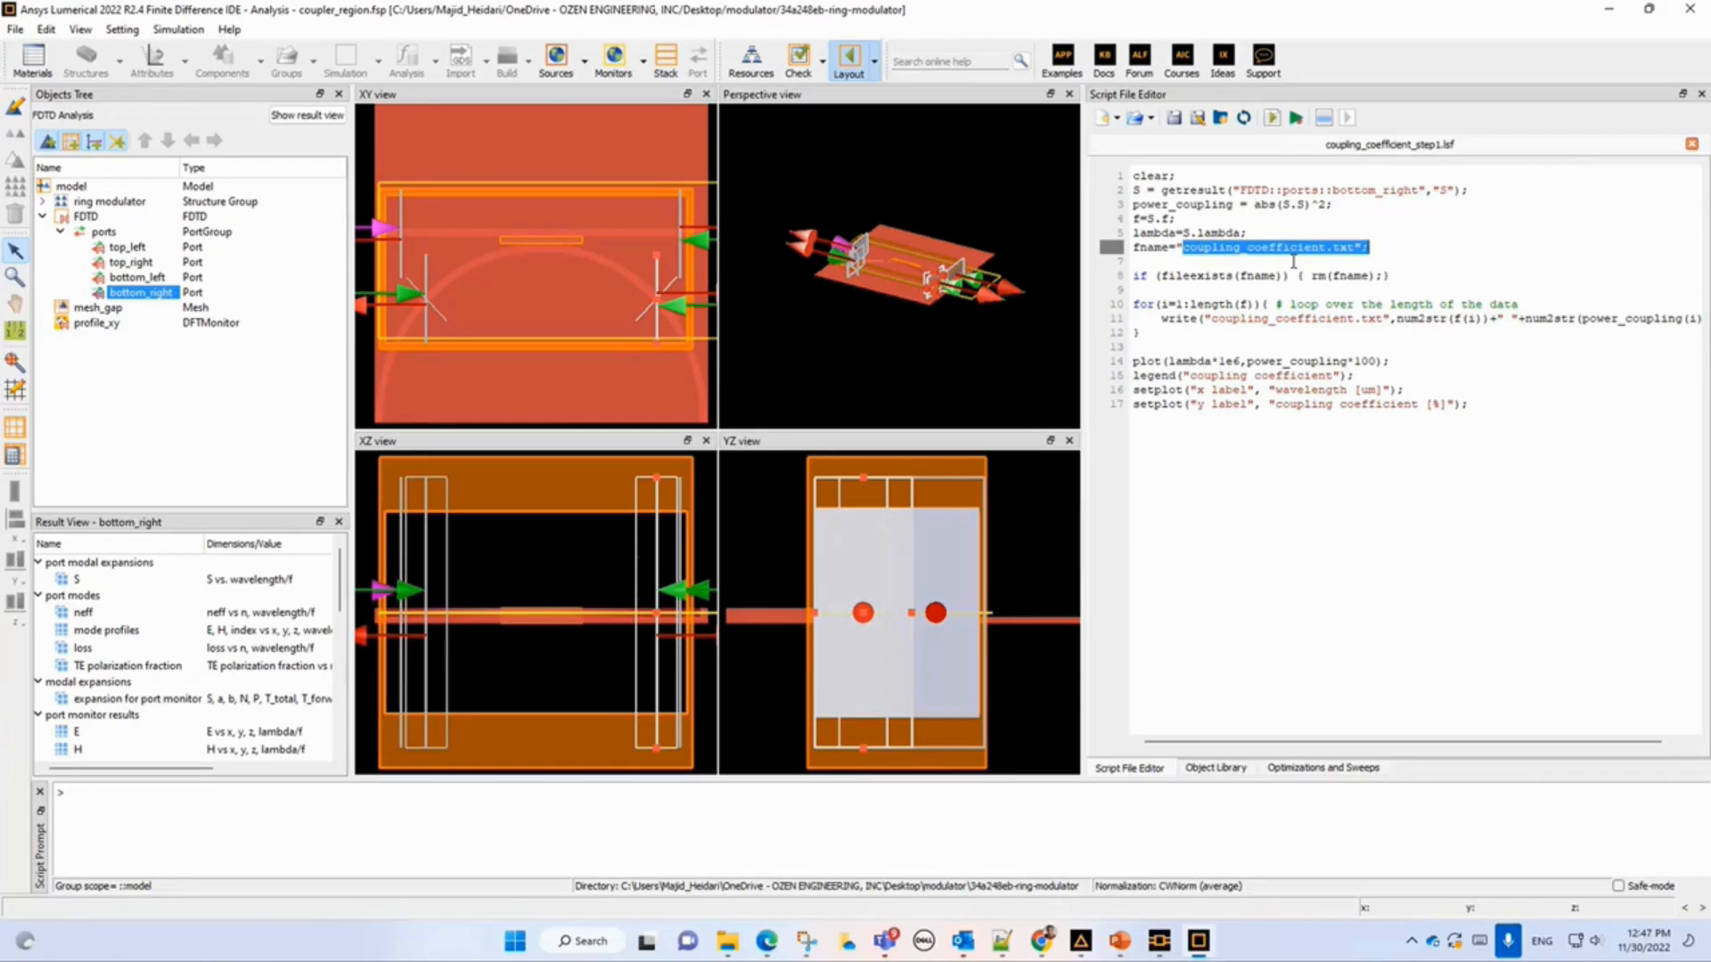
pyautogui.click(767, 948)
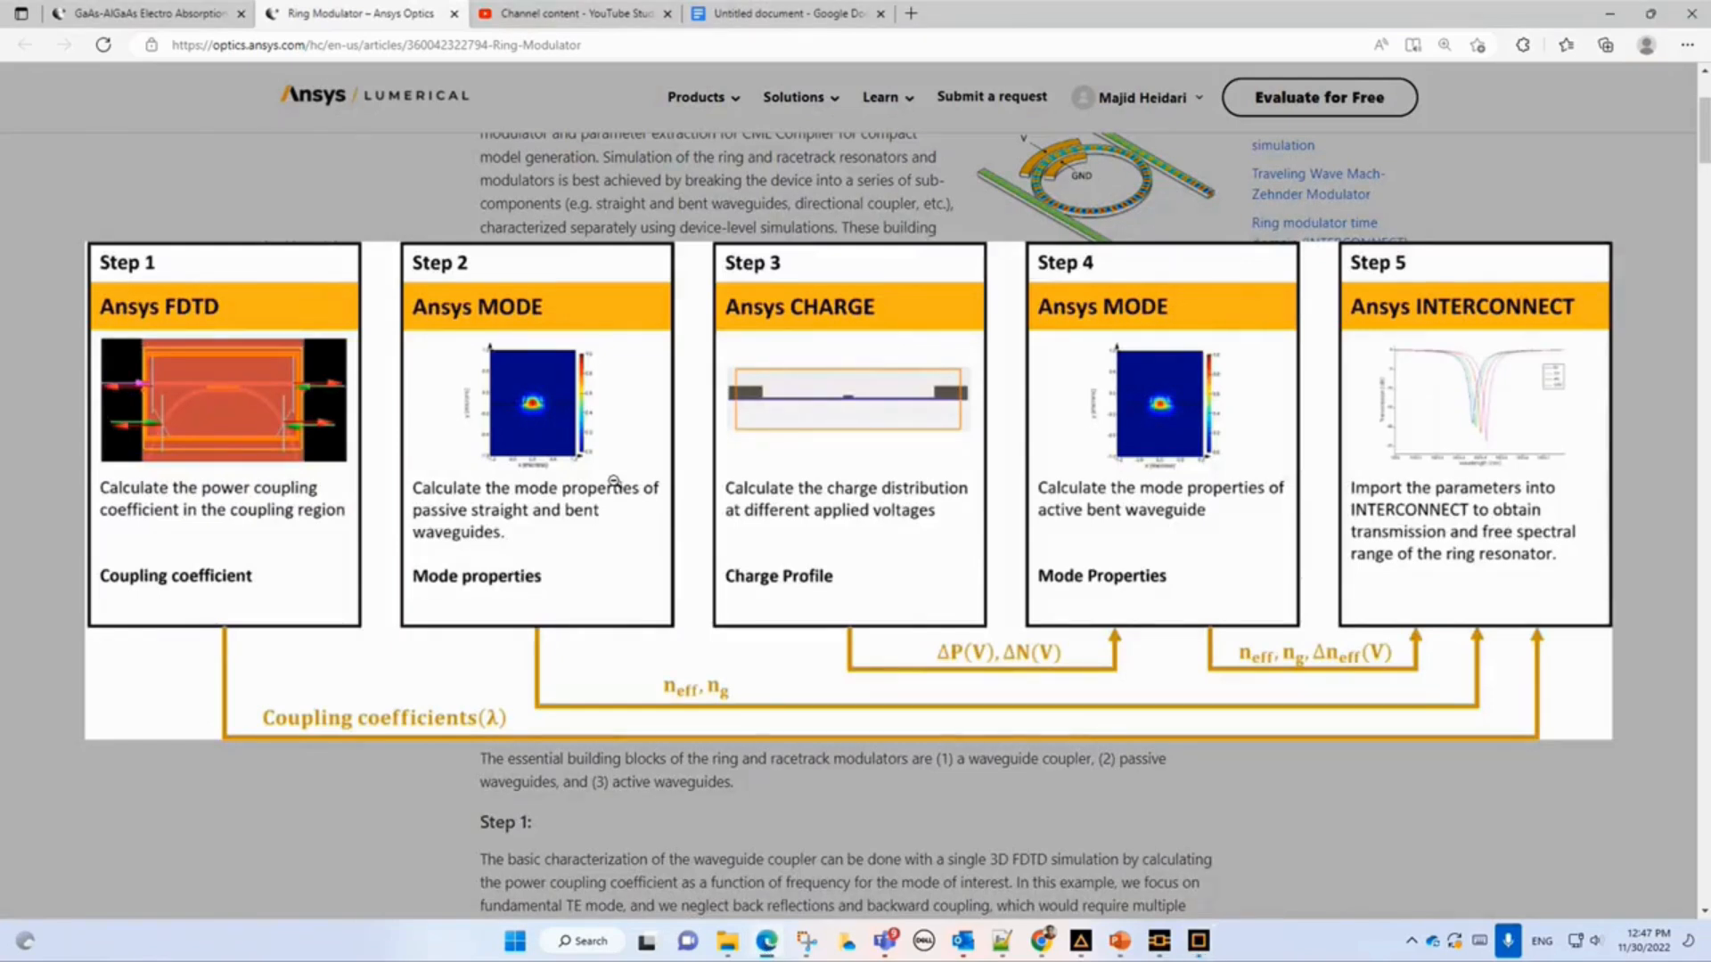